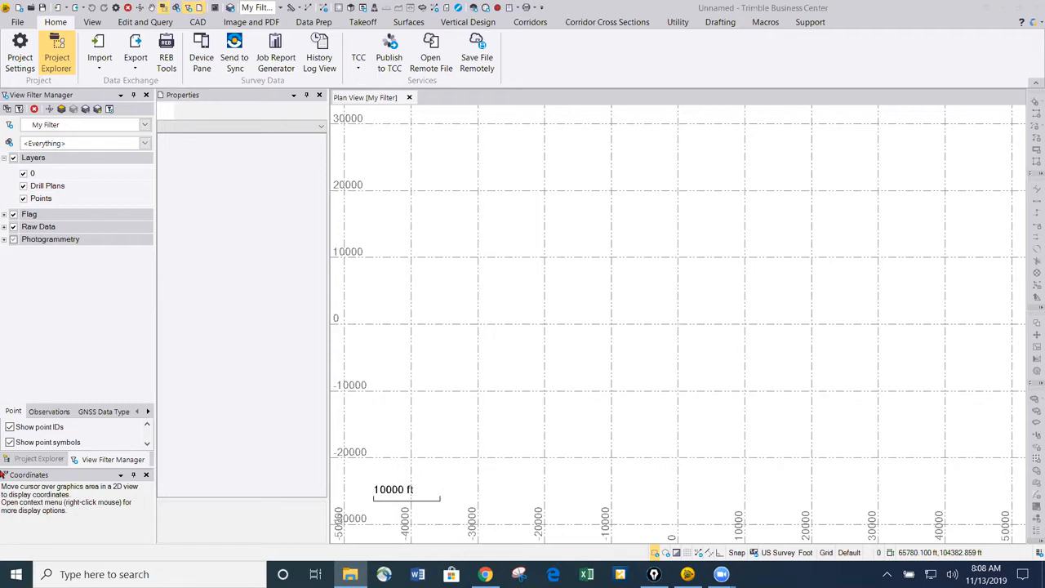
Step: Open the Simple Examples - Start Point project and bring the single line at the origin into view
drag(594, 399, 583, 340)
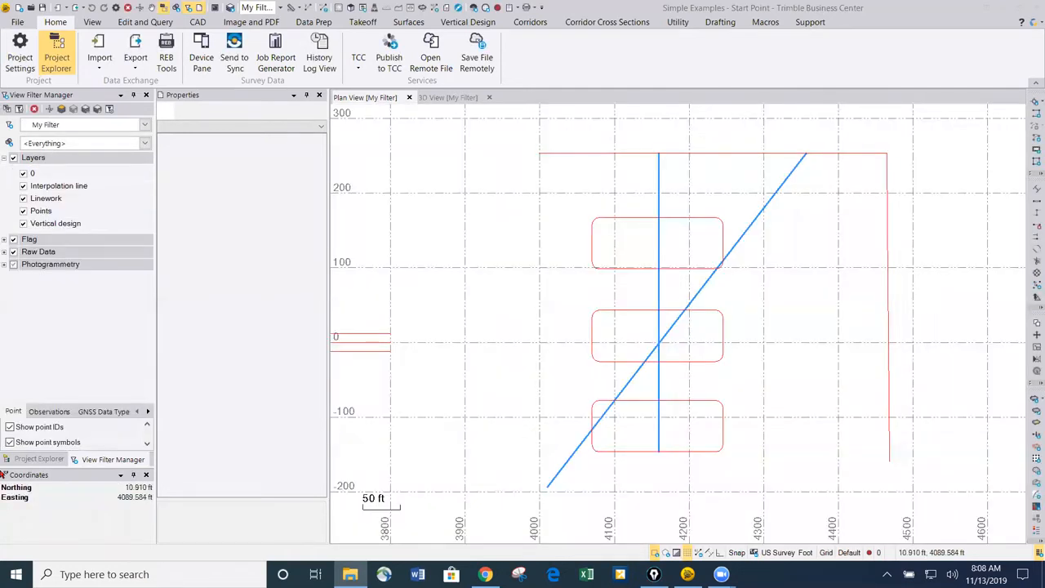
scroll(548, 332, down, 3)
middle_drag(548, 331, 875, 312)
middle_drag(581, 303, 835, 308)
middle_drag(383, 298, 788, 297)
middle_drag(530, 295, 784, 270)
middle_drag(575, 290, 679, 307)
scroll(743, 292, down, 1)
scroll(742, 292, down, 1)
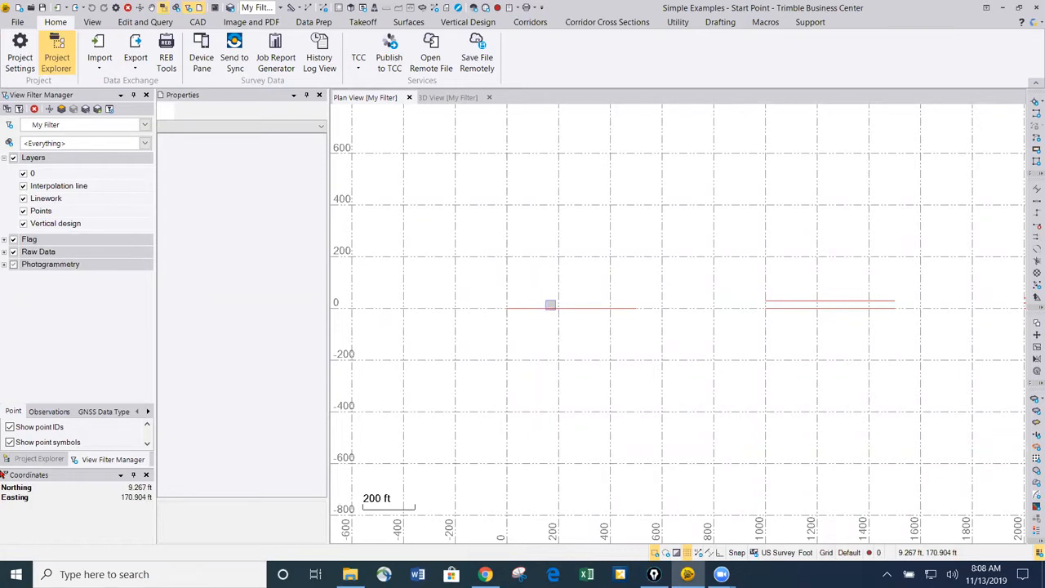
Step: Examine the example layouts across the plan view, from the single line at the origin to the easternmost linework with three rounded islands
middle_drag(740, 330, 559, 308)
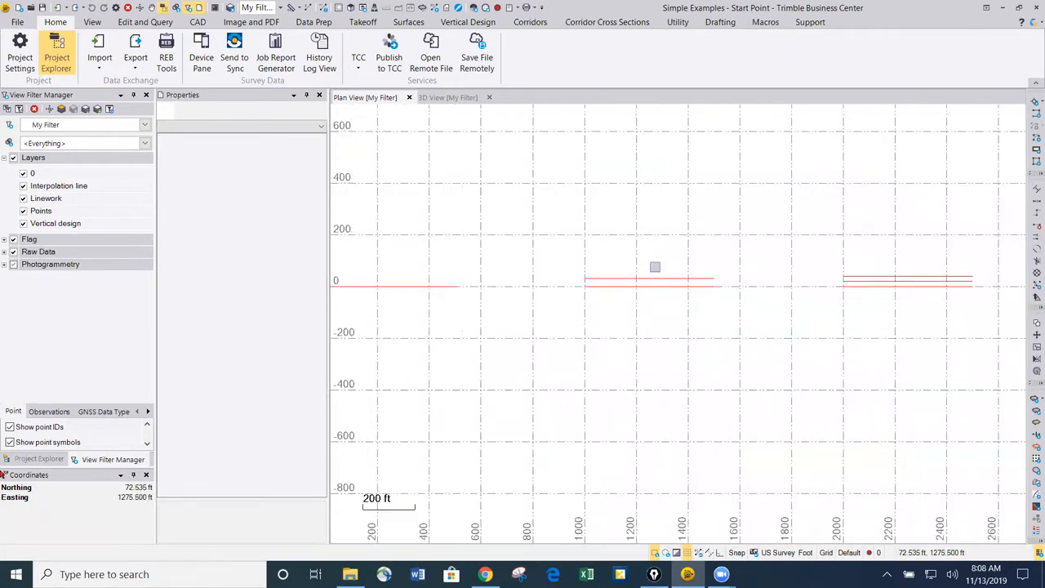
scroll(657, 288, up, 1)
scroll(656, 287, down, 1)
middle_drag(769, 302, 489, 306)
middle_drag(686, 310, 472, 304)
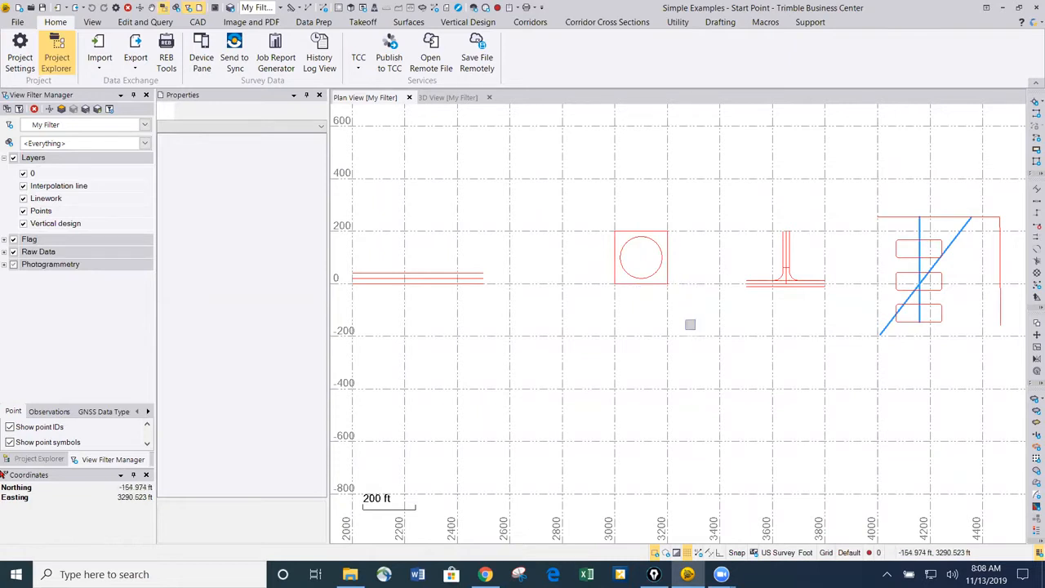
middle_drag(736, 348, 634, 364)
scroll(721, 277, up, 2)
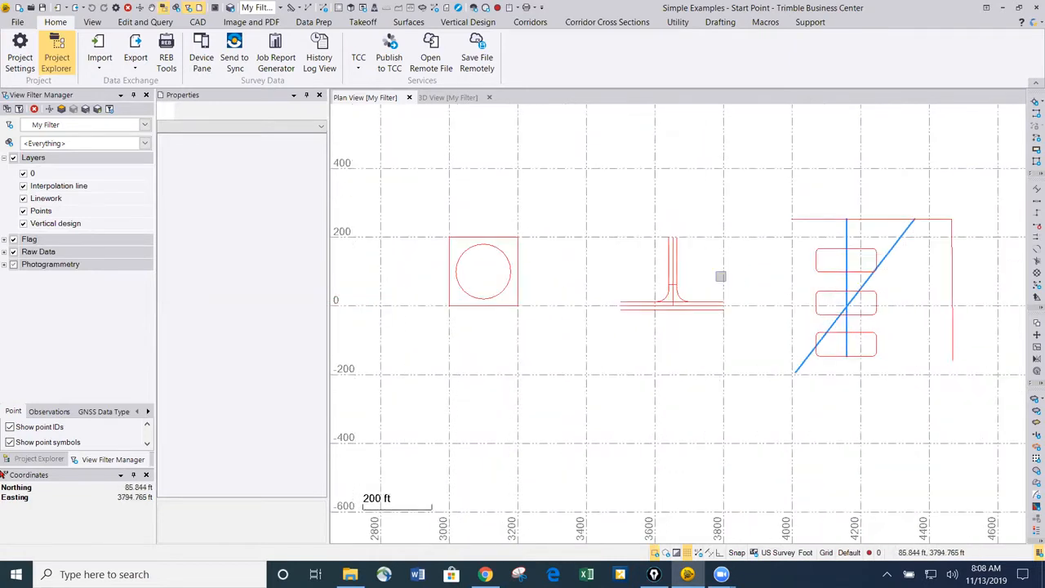
scroll(721, 276, up, 1)
scroll(669, 312, down, 2)
middle_drag(772, 341, 856, 325)
scroll(703, 319, down, 2)
middle_drag(462, 320, 826, 307)
middle_drag(561, 309, 868, 308)
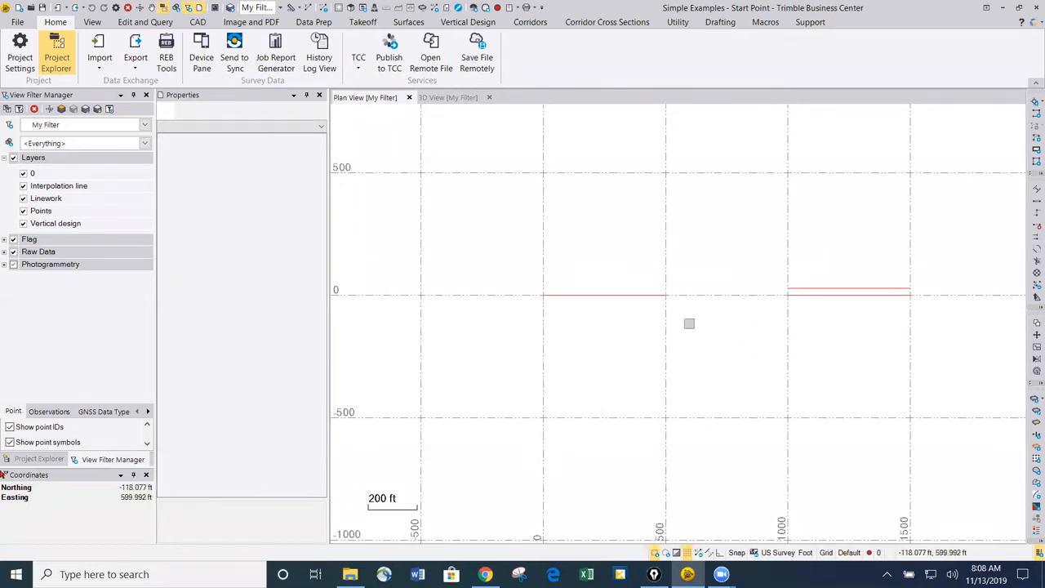
middle_drag(707, 342, 643, 330)
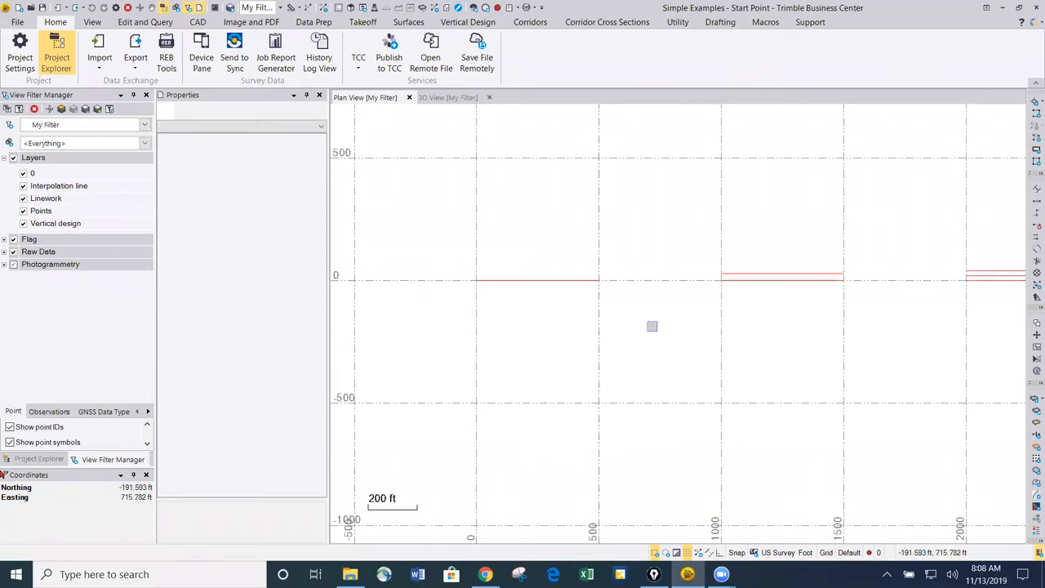
middle_drag(613, 340, 616, 343)
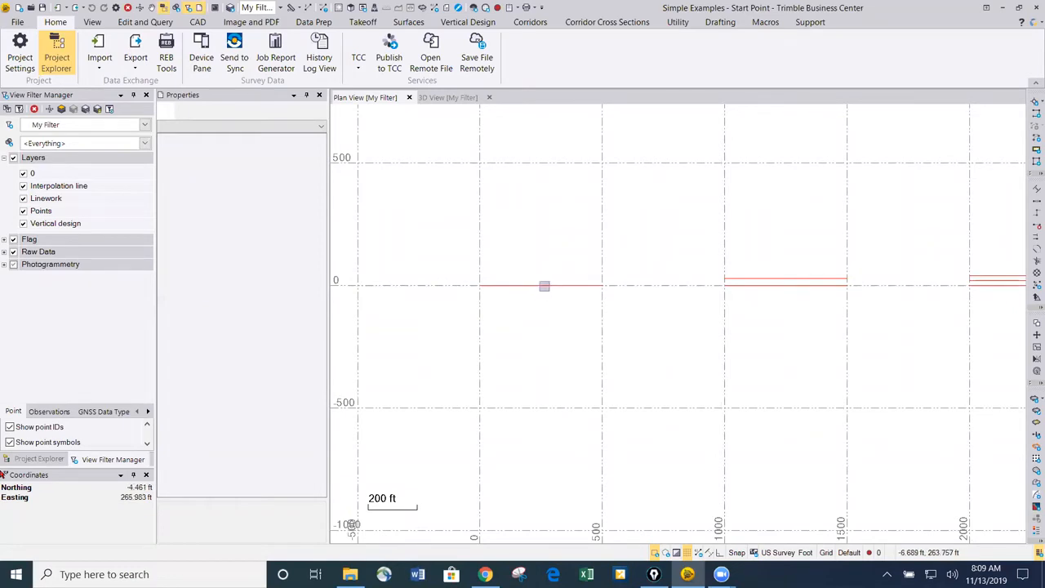
Step: Create a vertical design named "one line" from the single line at the origin
click(469, 22)
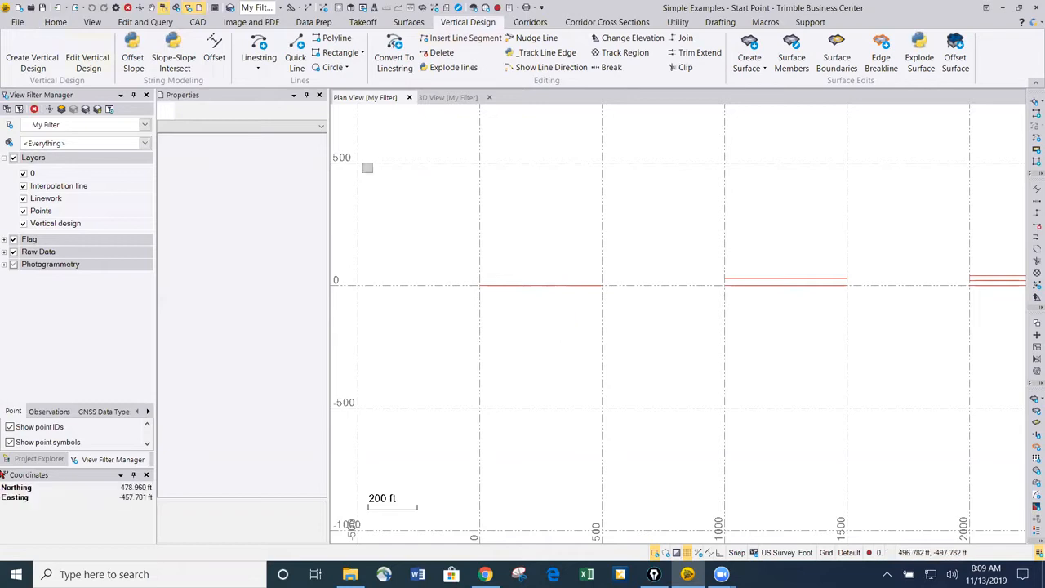
click(33, 60)
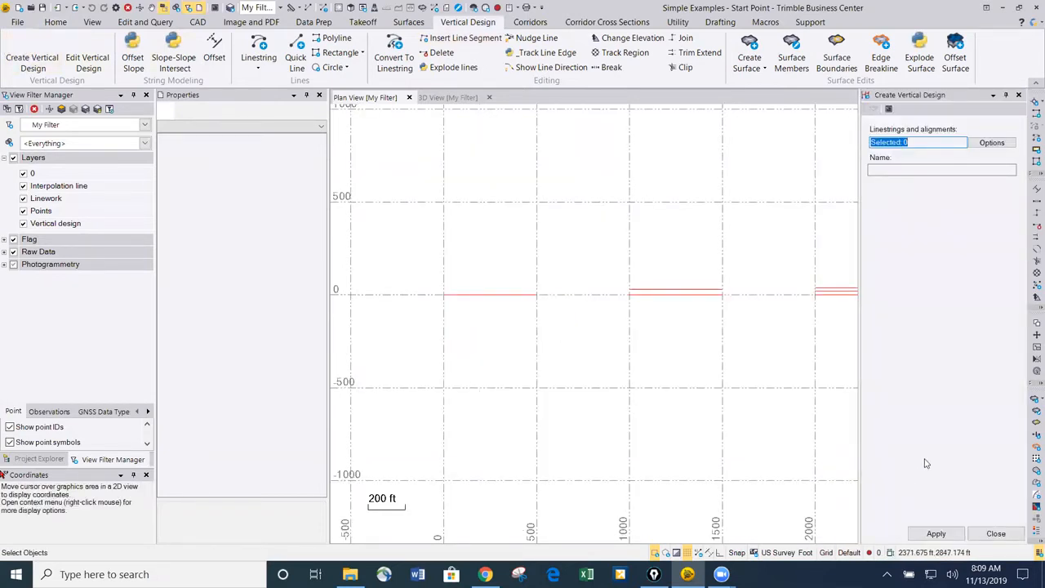
click(925, 143)
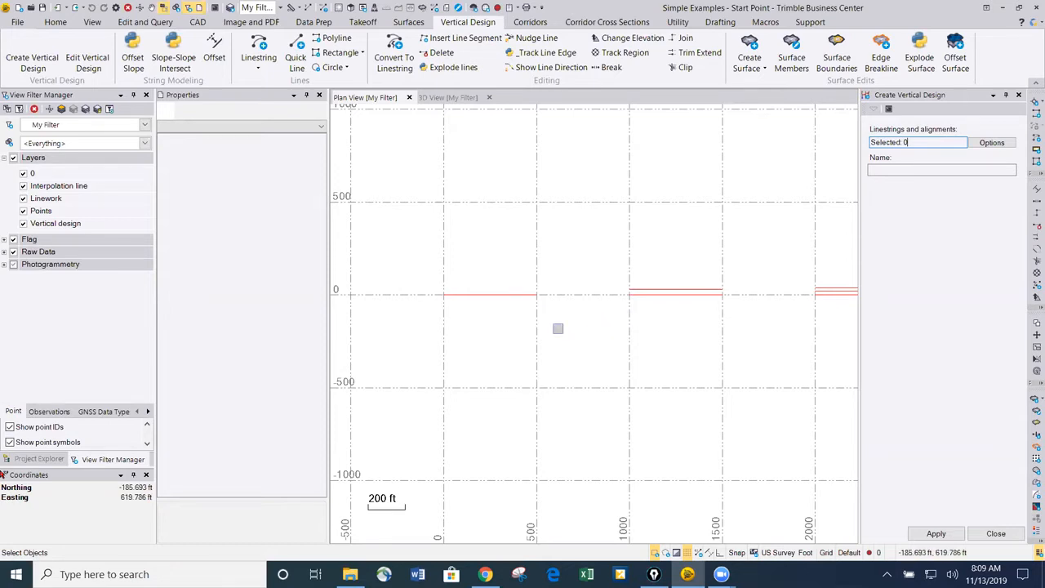
click(515, 294)
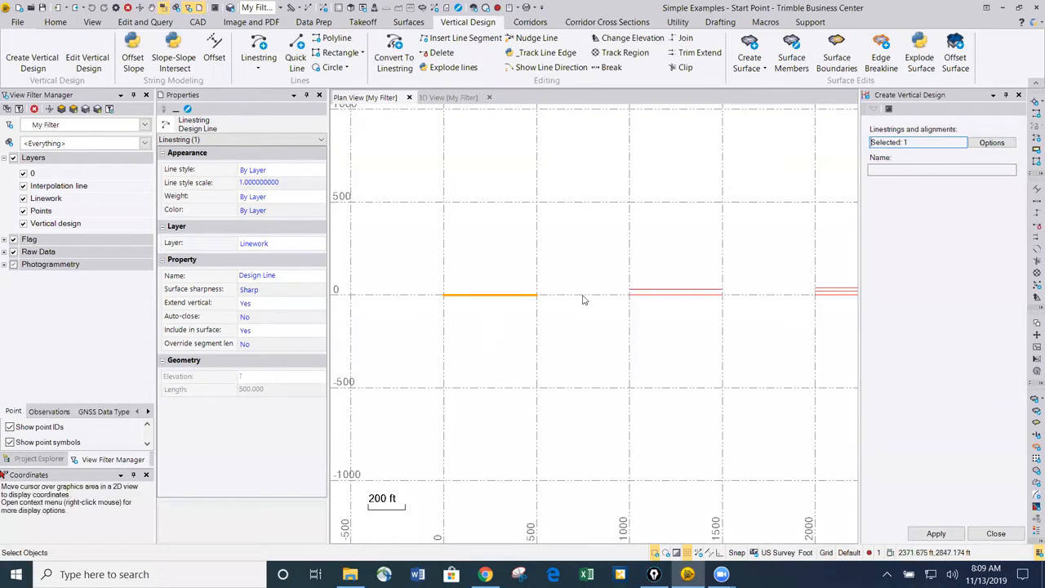
click(906, 171)
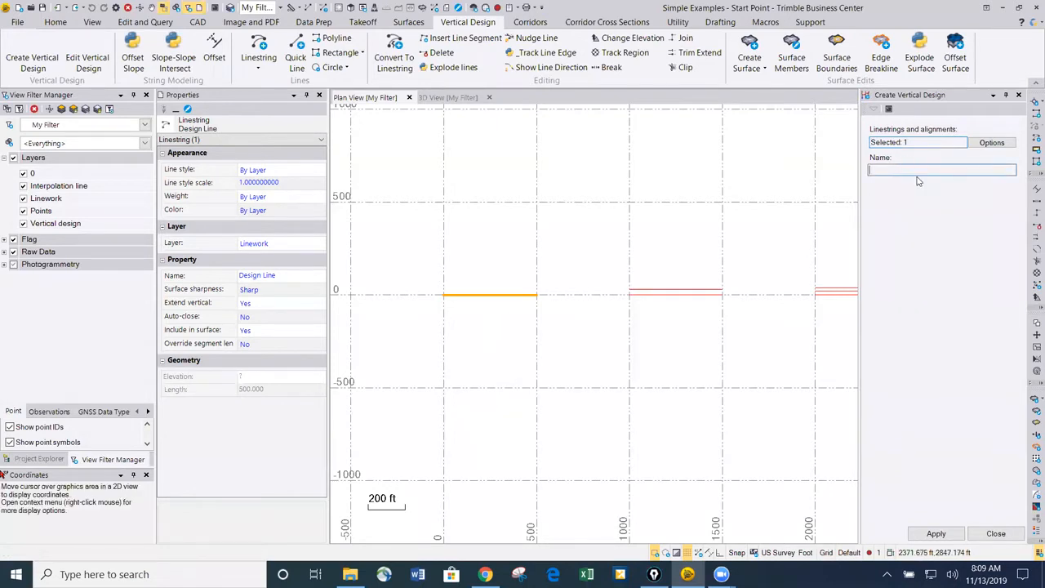
text(one line)
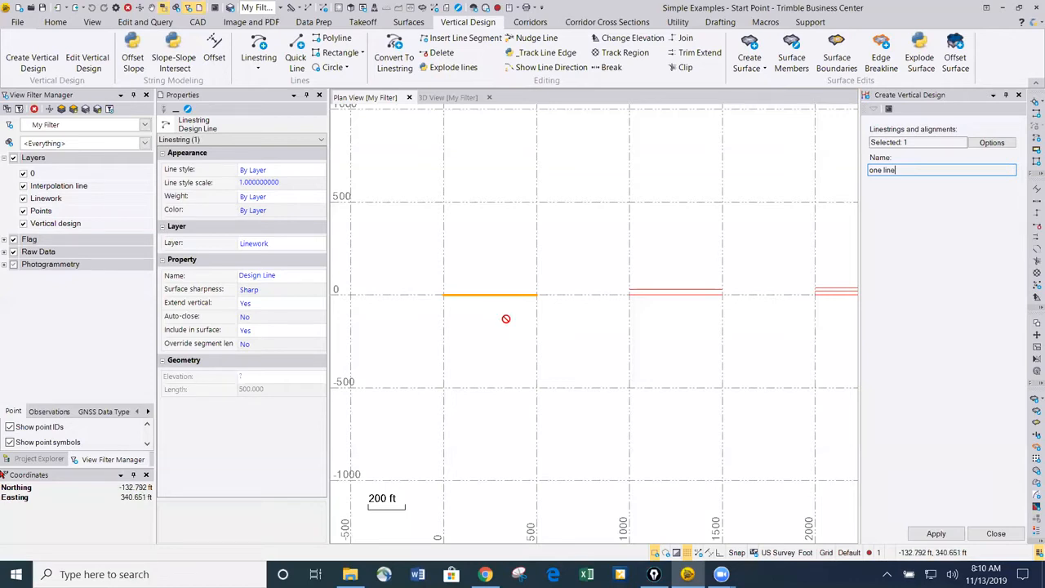
click(939, 535)
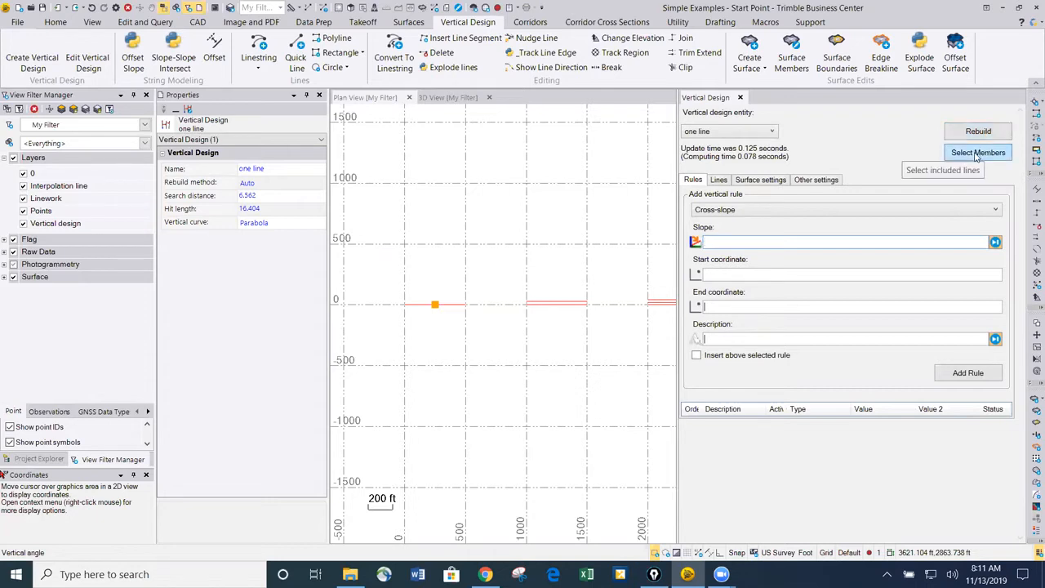
Step: Review the member line, surface settings and other settings of the "one line" vertical design
click(977, 153)
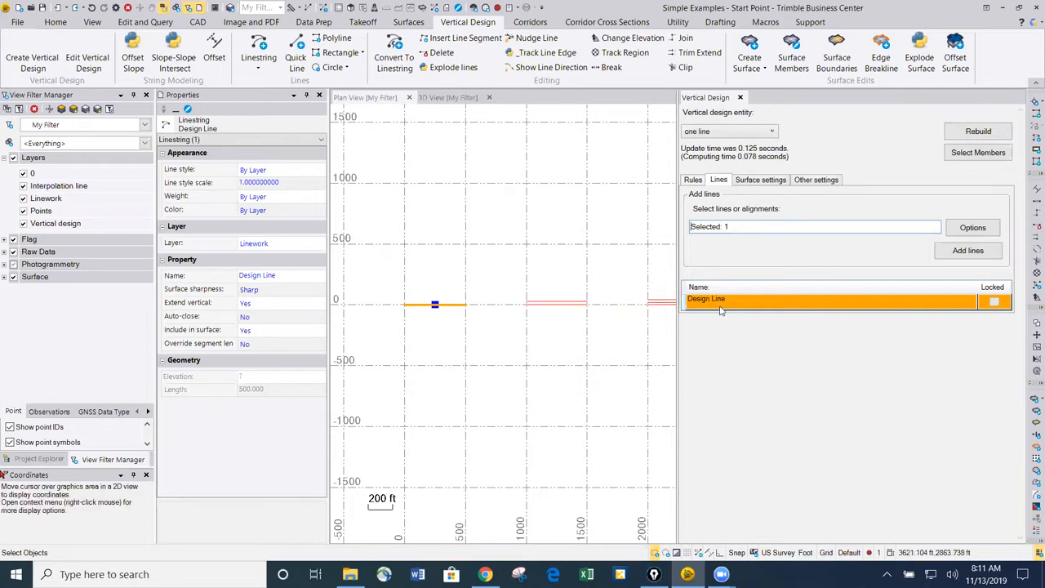
click(760, 180)
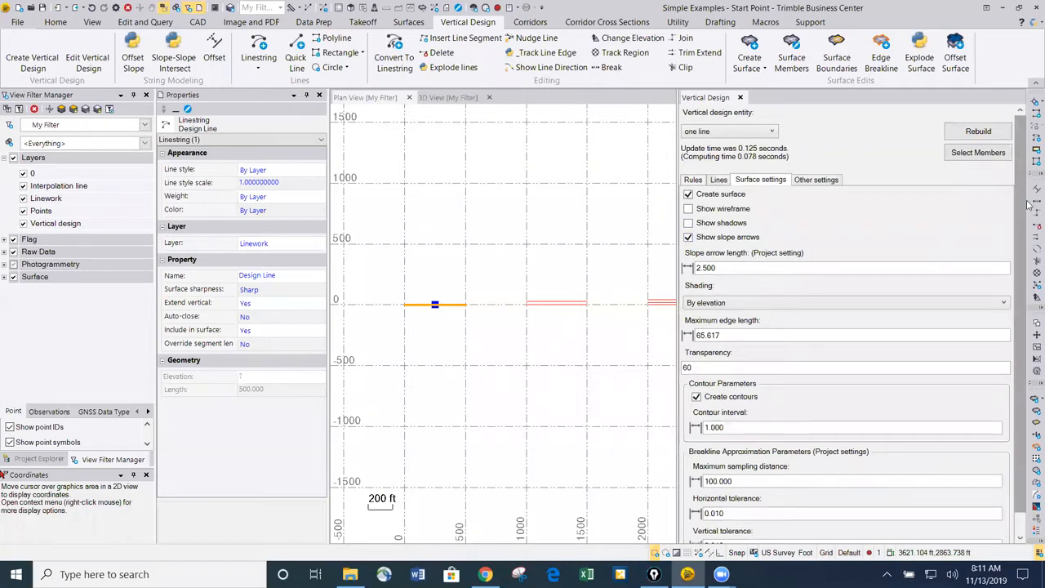
scroll(1029, 204, down, 1)
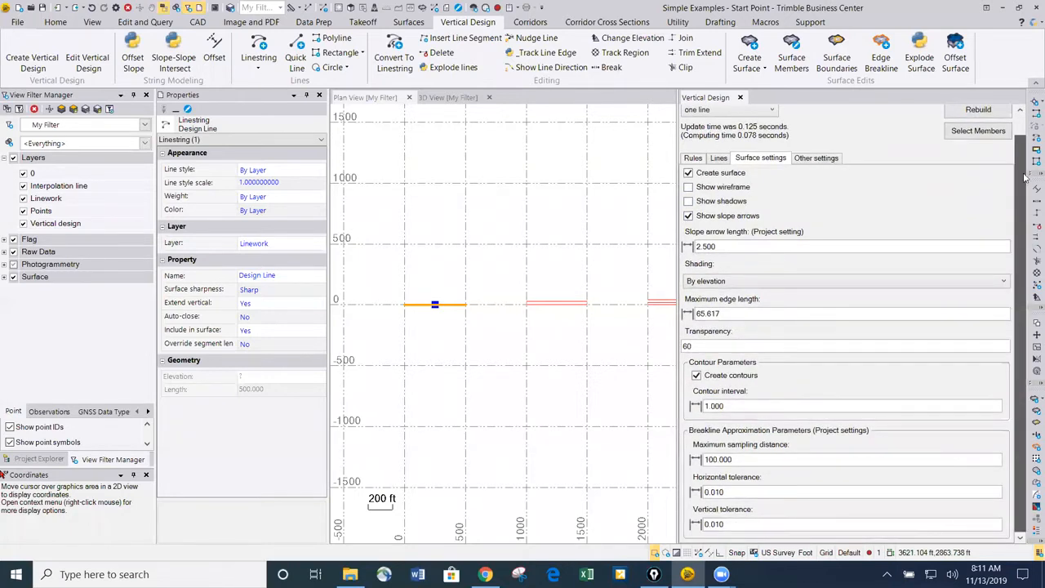
scroll(1025, 167, up, 1)
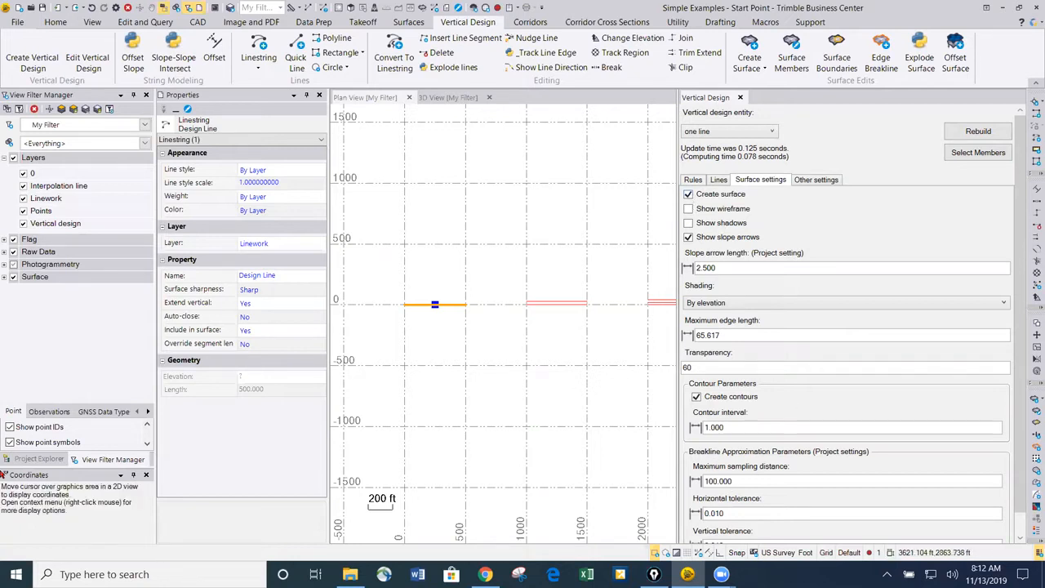
scroll(1021, 196, down, 1)
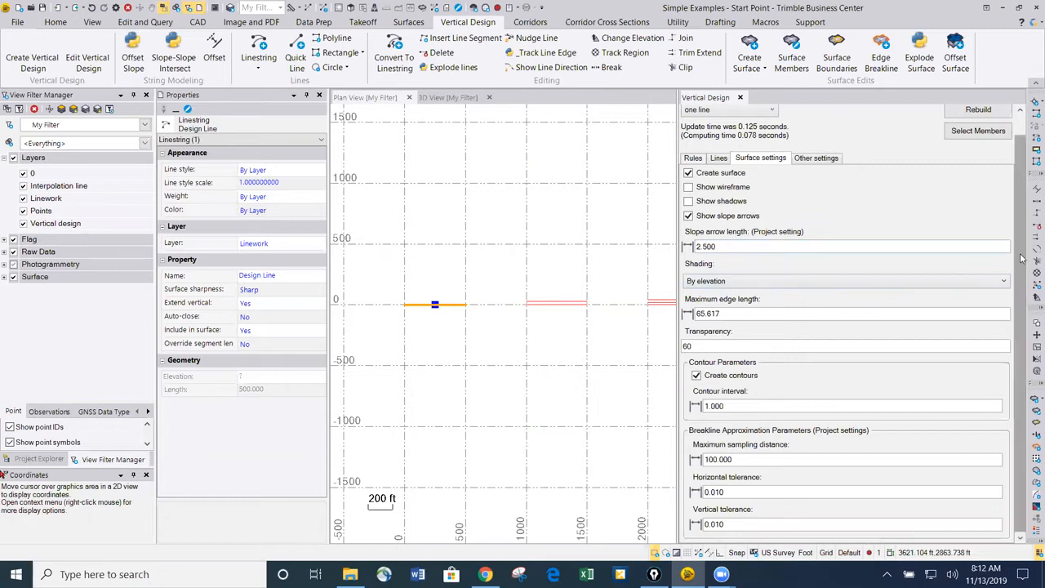
scroll(1021, 261, up, 1)
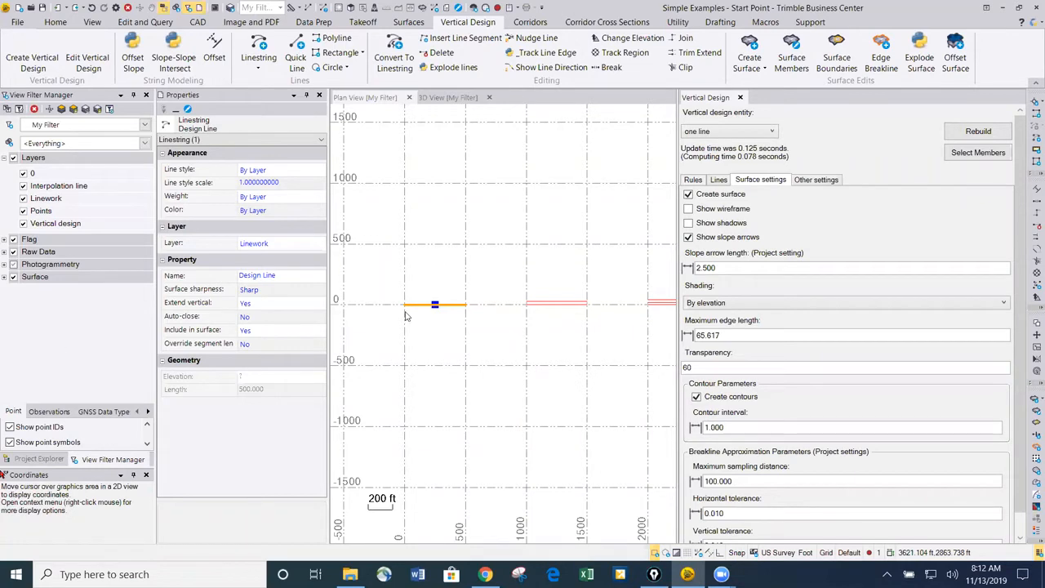
click(828, 182)
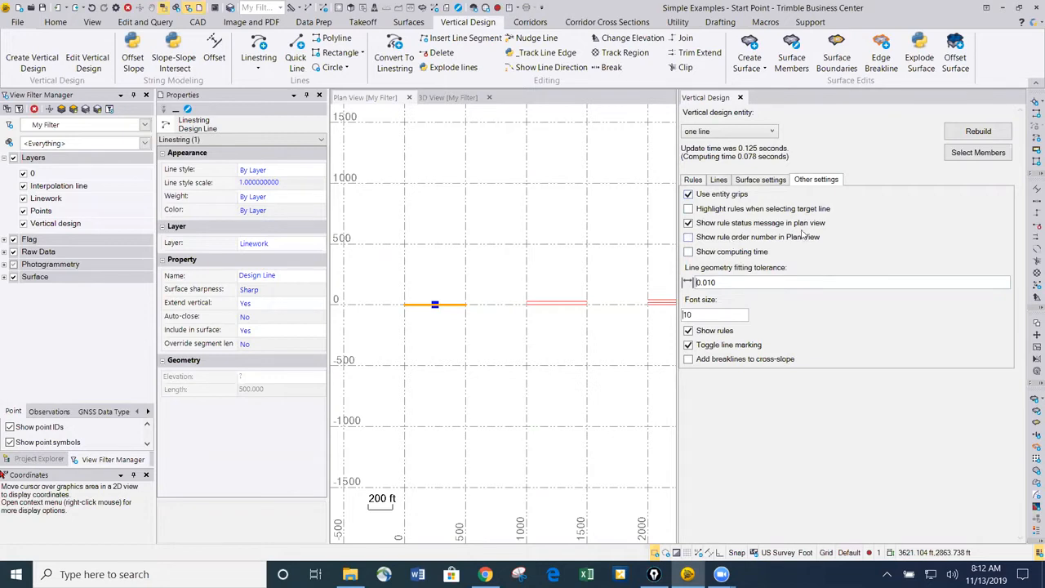
click(695, 180)
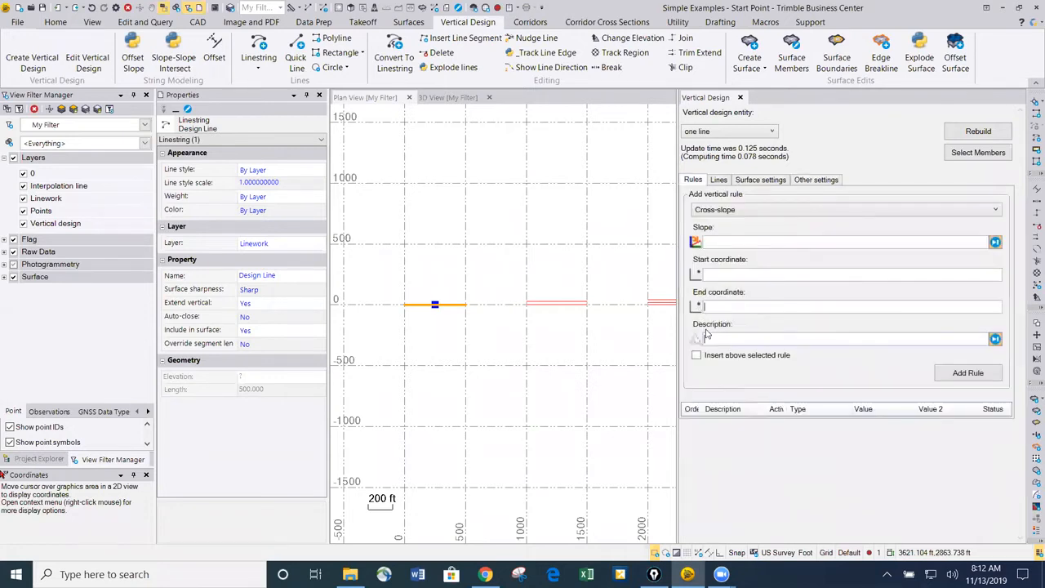
Step: Add an Elevation rule of 100 ft at a point on the western half of the design line
click(724, 211)
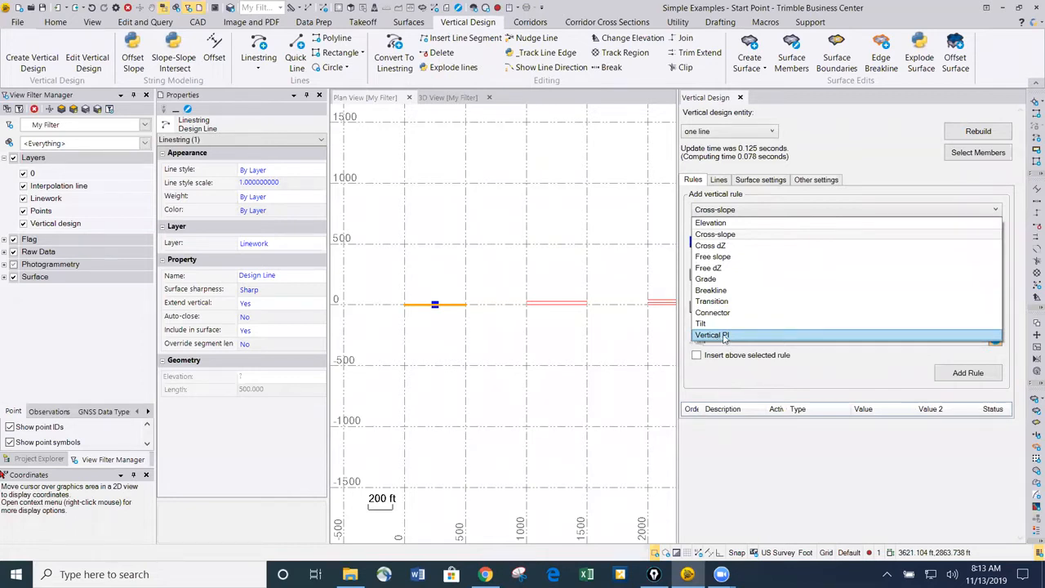
click(735, 223)
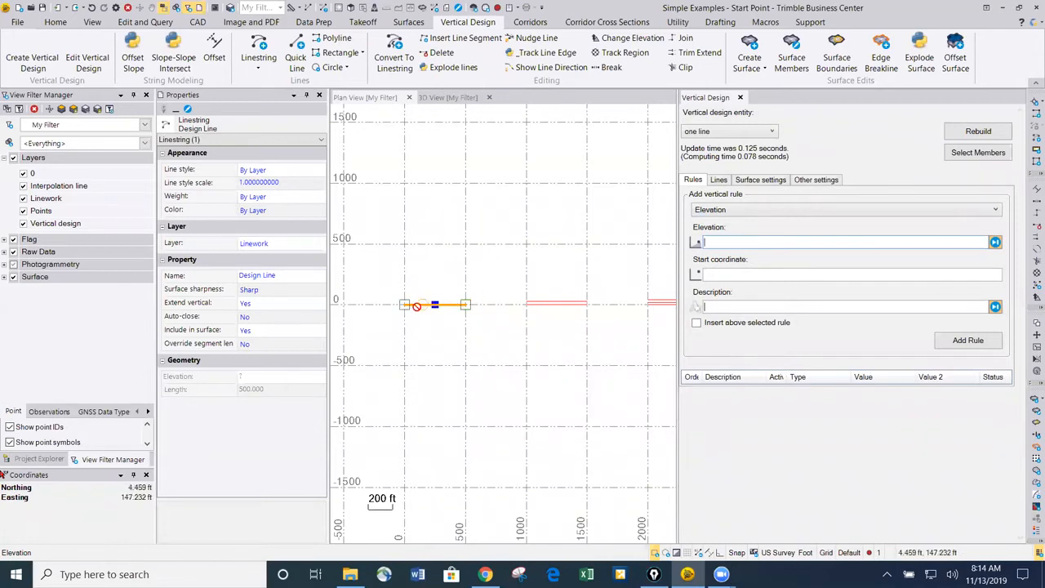
click(715, 211)
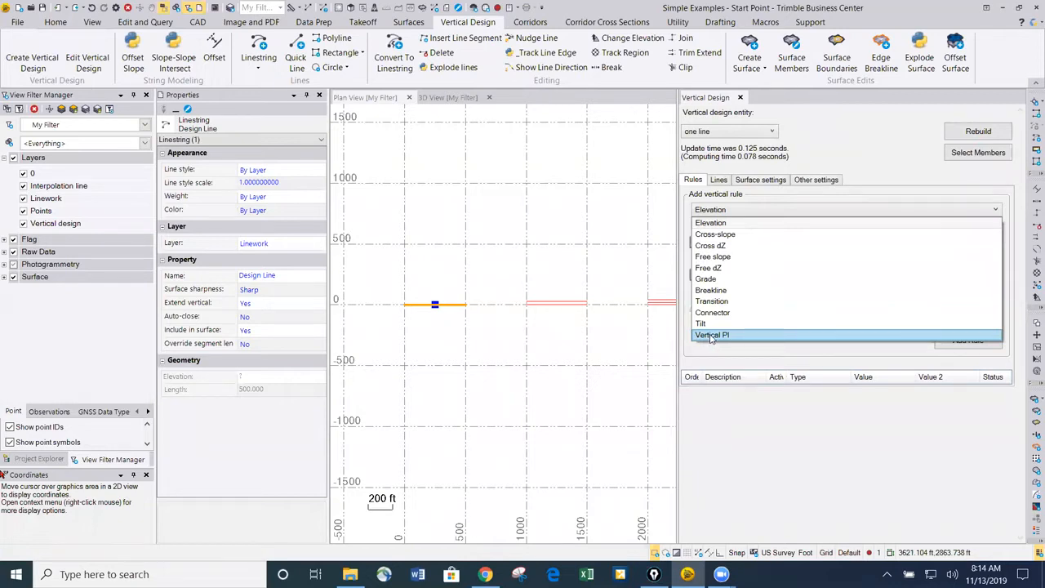
click(712, 223)
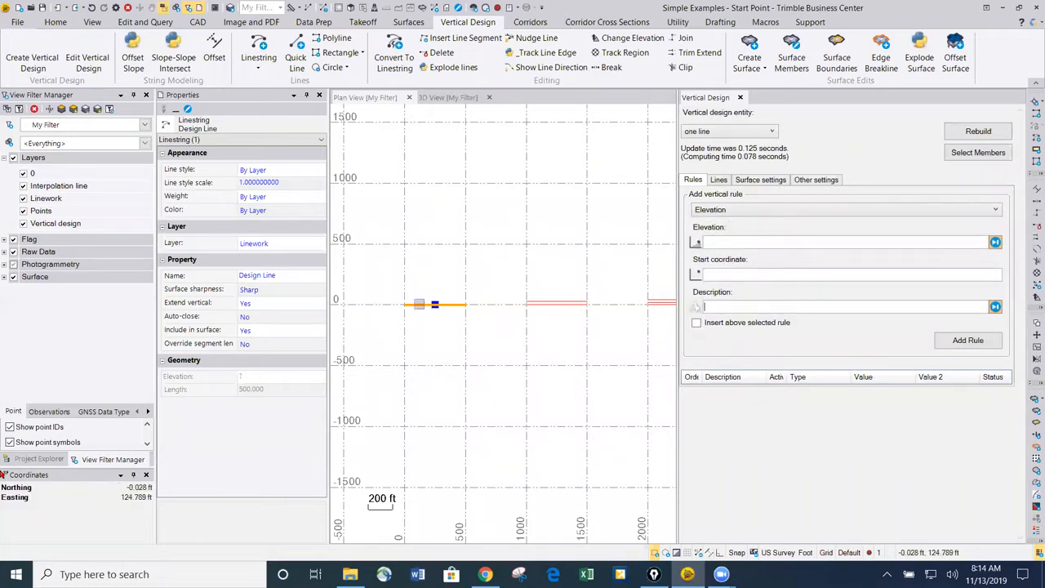
click(729, 243)
text(100)
click(718, 276)
scroll(430, 305, up, 1)
scroll(430, 308, up, 1)
click(422, 306)
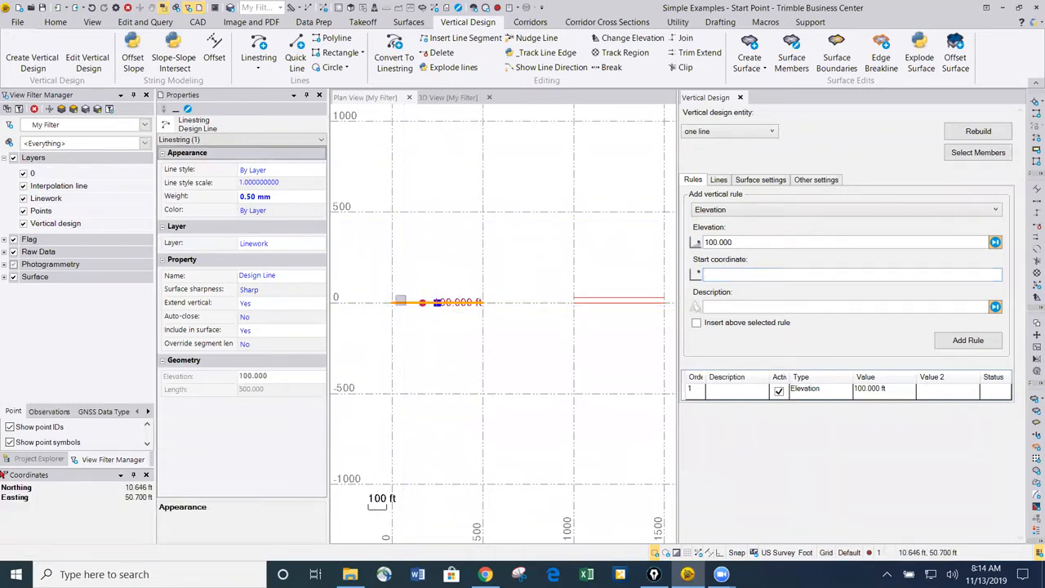
Step: Show the design line in the Profile Viewer and arrange that view in a new horizontal group beneath the plan view
click(408, 303)
right_click(408, 304)
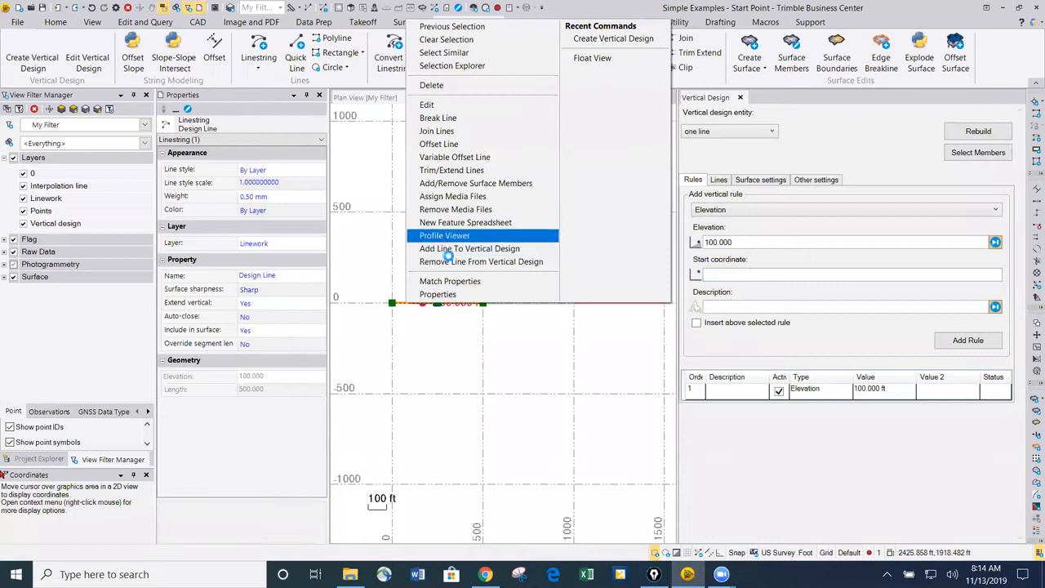
click(443, 236)
drag(808, 97, 535, 98)
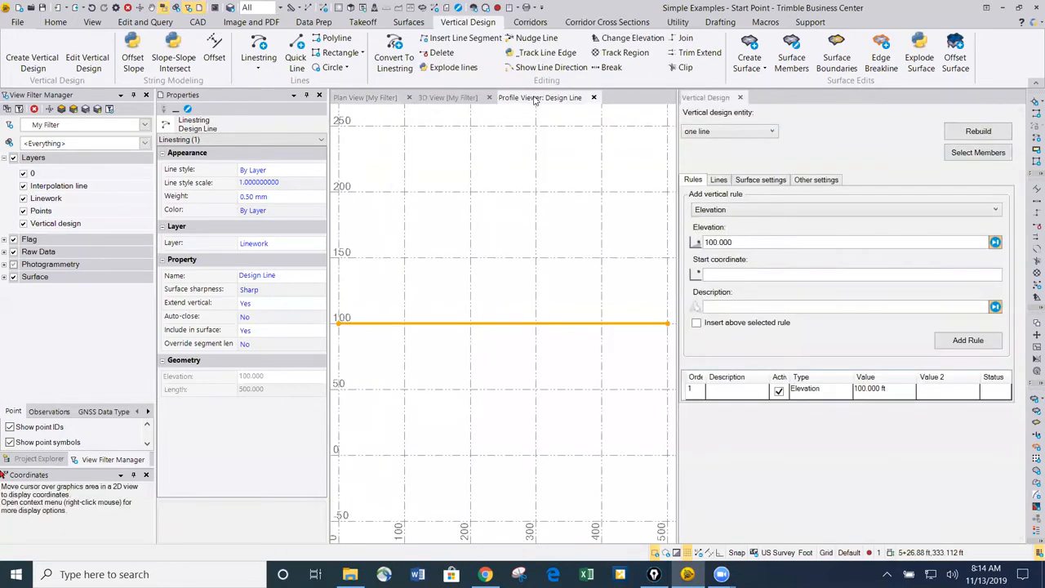
right_click(535, 98)
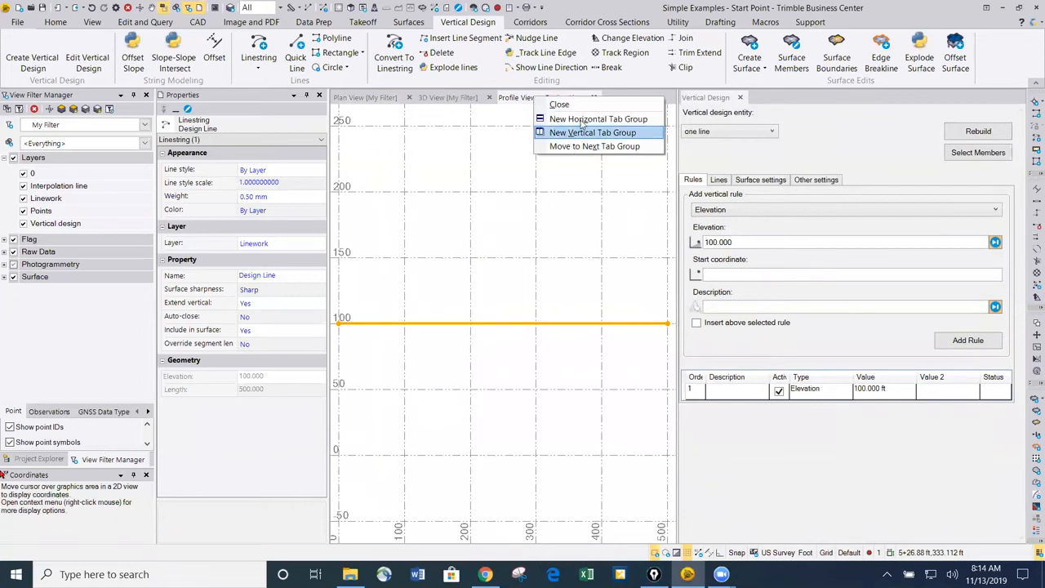
click(582, 119)
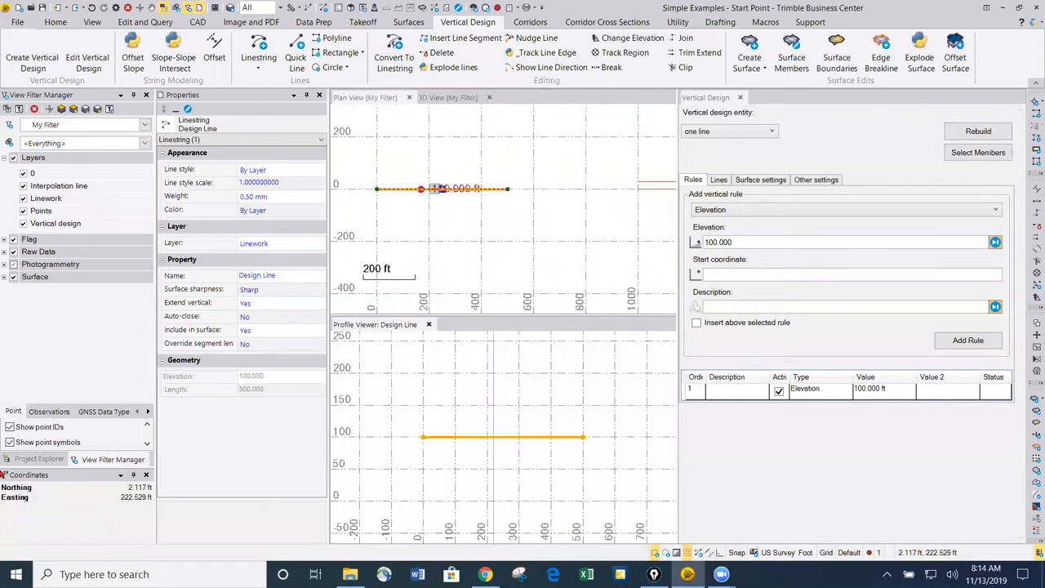
Step: Try to add a second Elevation rule of 110 ft toward the east end of the design line
scroll(439, 189, up, 2)
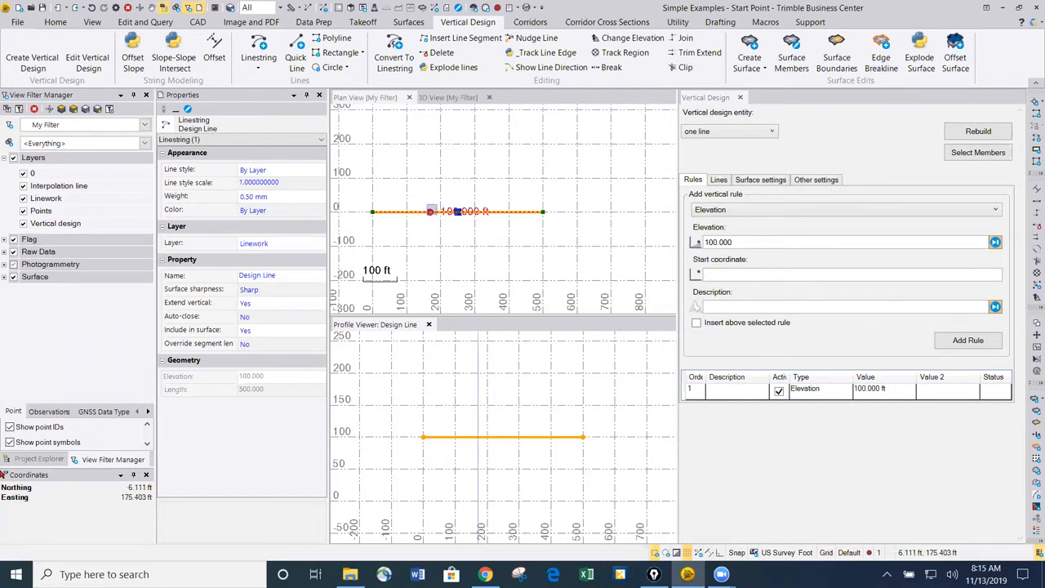
click(753, 243)
text(110)
key(Tab)
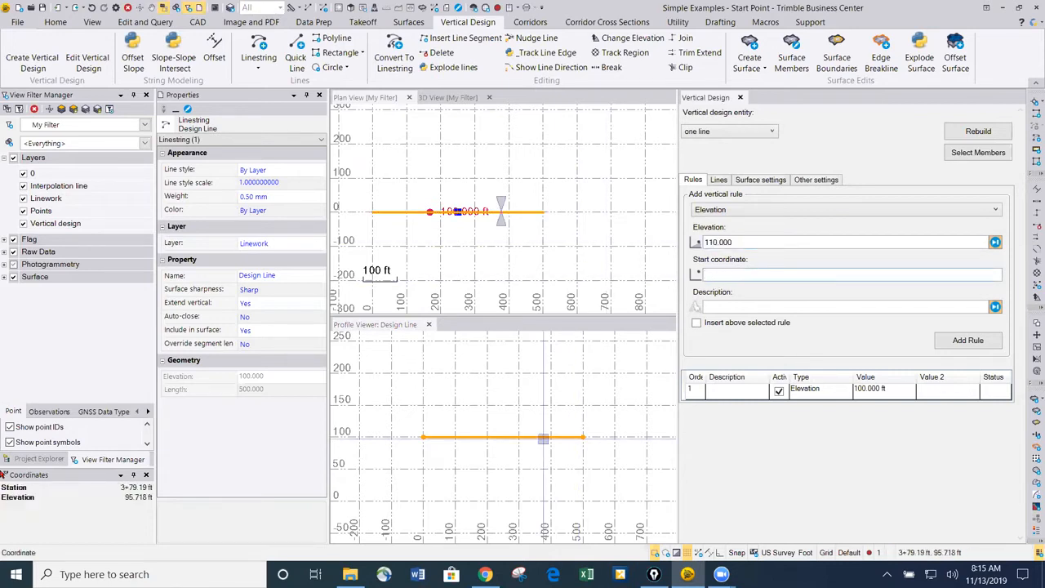
click(504, 211)
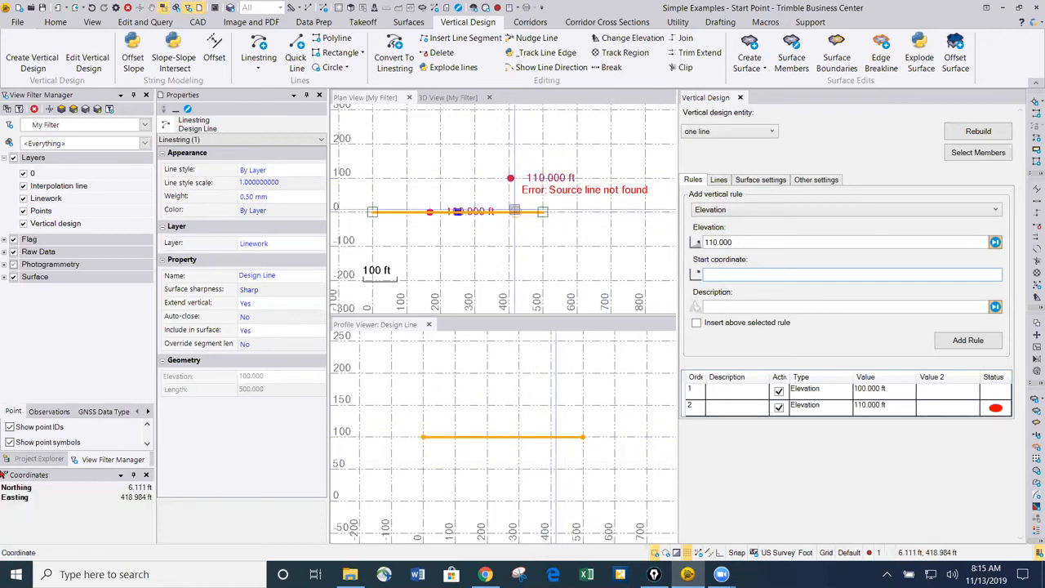
Step: Add another Elevation rule of 110 ft on the design line toward its east end and delete this third rule
click(514, 211)
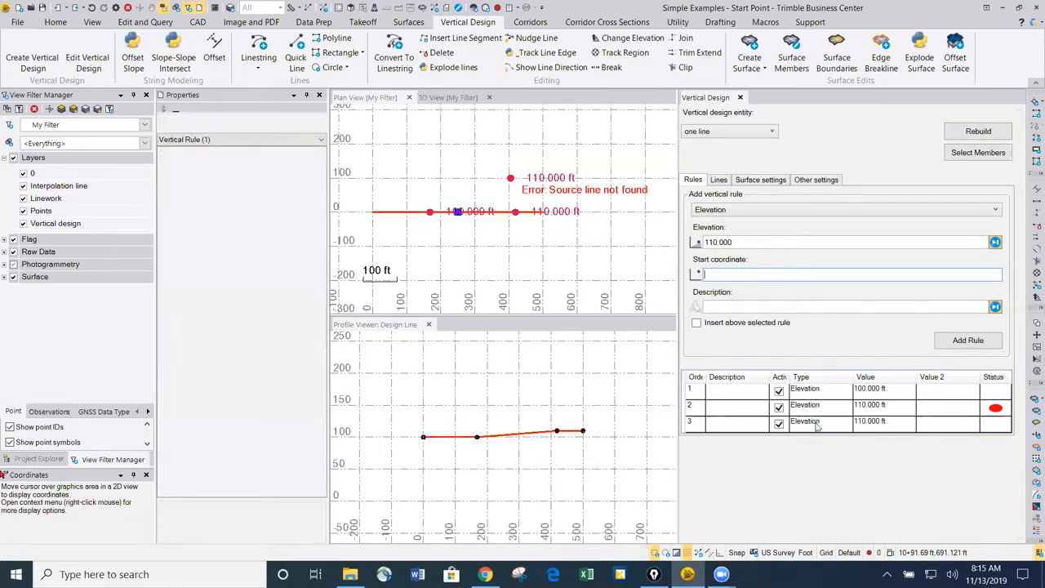
click(815, 426)
right_click(813, 428)
click(767, 436)
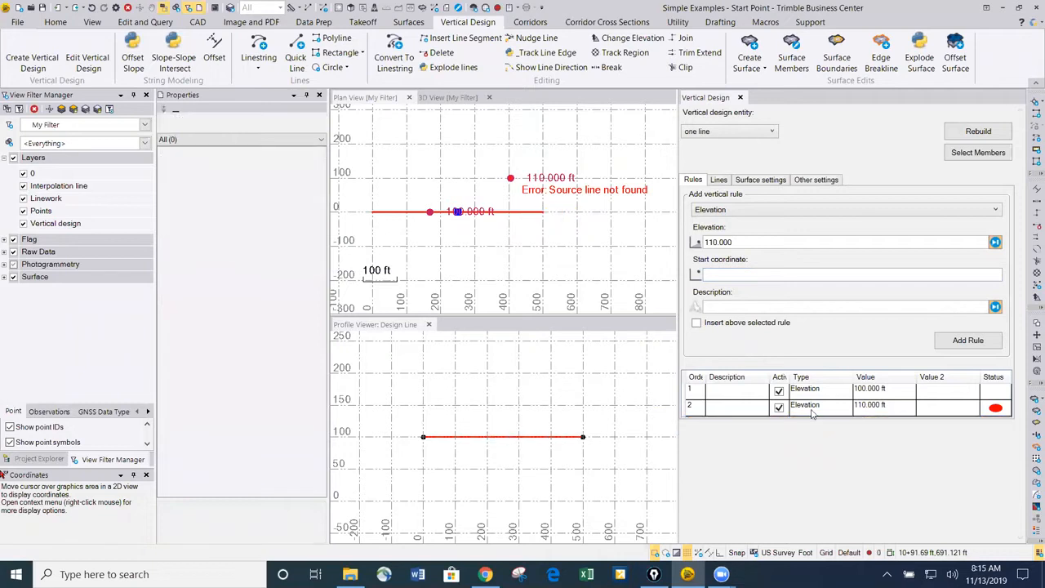
Step: Move the misplaced 110 ft rule's point onto the design line, and pull it back to about 100 ft north of the line
click(815, 408)
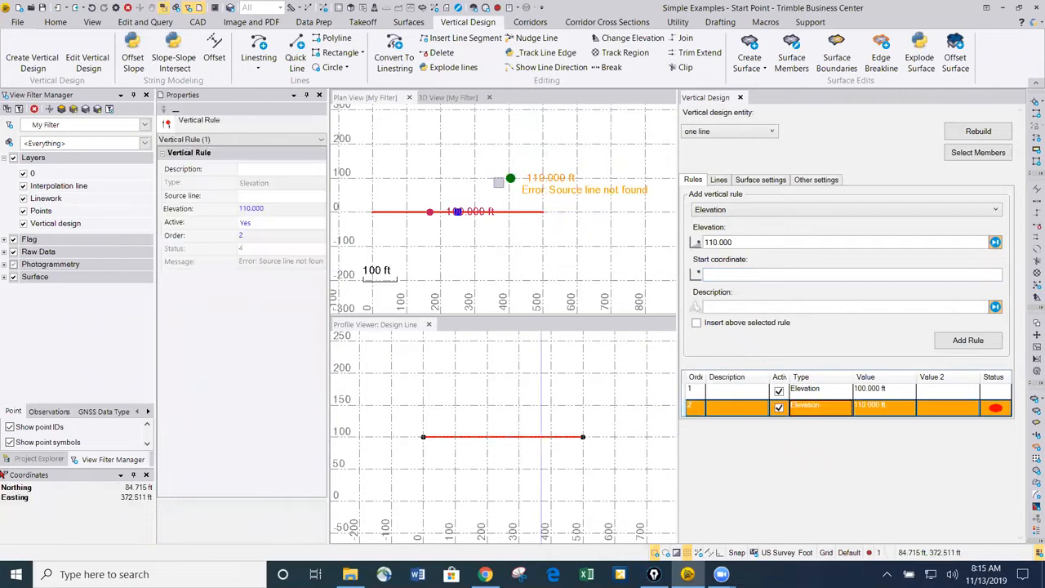
drag(510, 178, 511, 211)
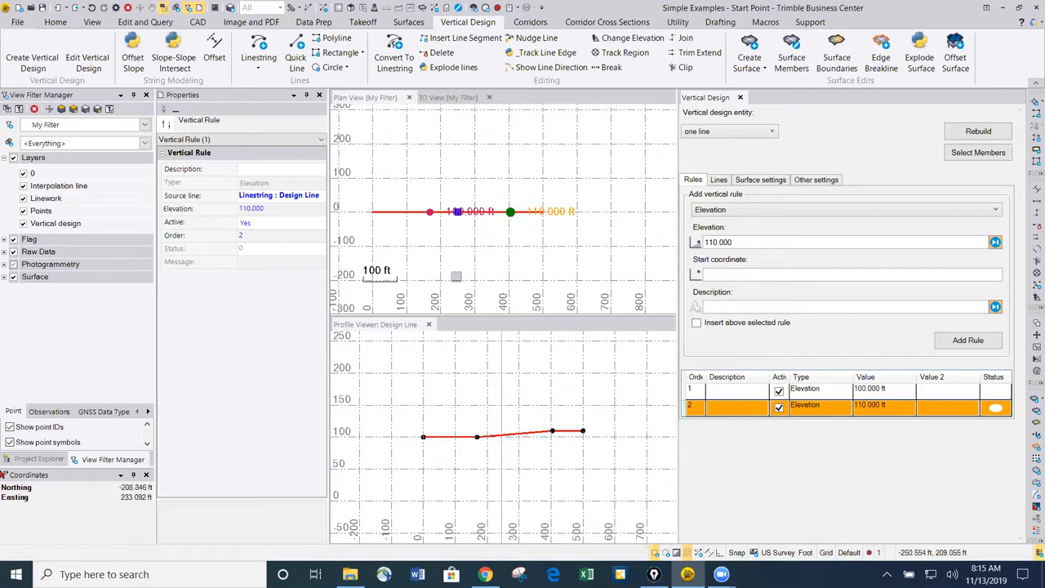
scroll(491, 189, up, 1)
scroll(495, 204, down, 1)
middle_drag(529, 211, 532, 198)
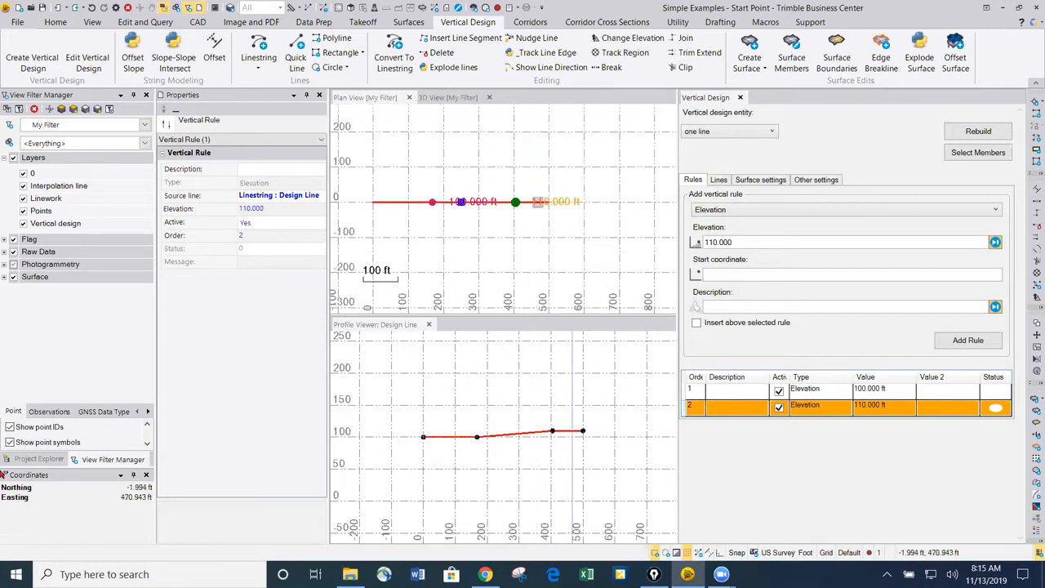
scroll(515, 205, up, 1)
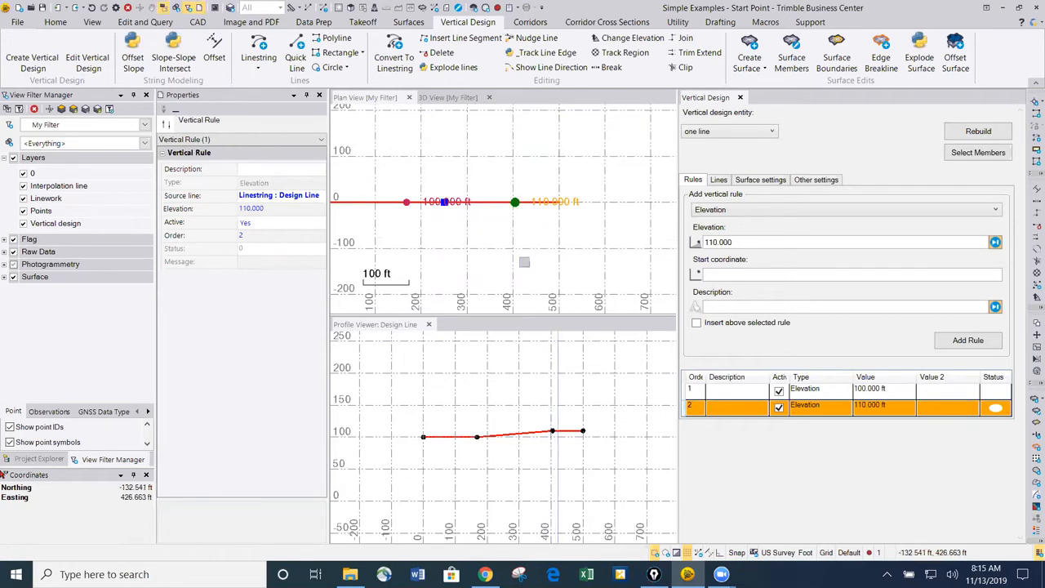
drag(515, 202, 514, 154)
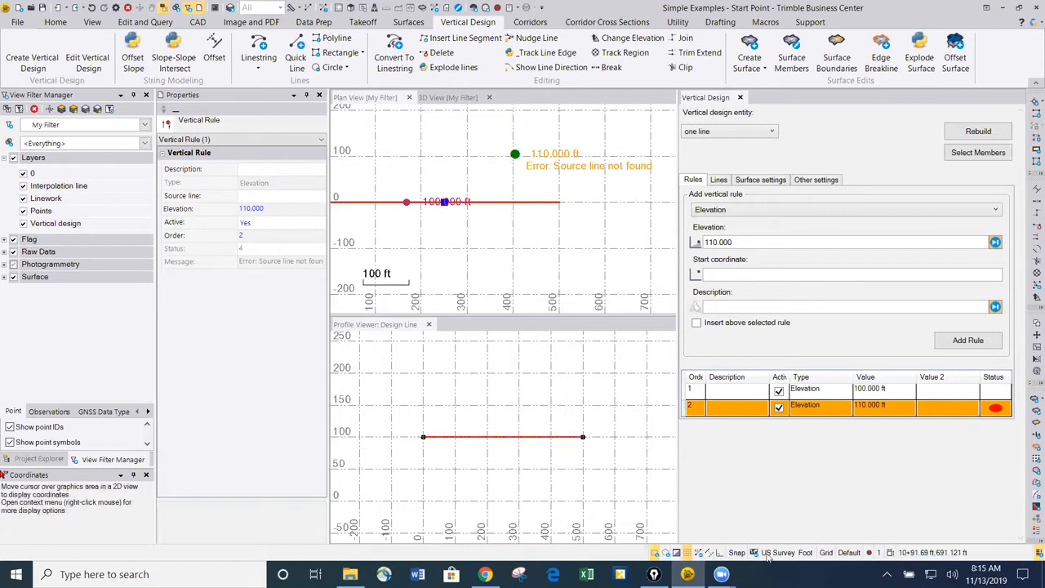
Step: Check which object snaps are enabled in the running snap mode options
click(737, 552)
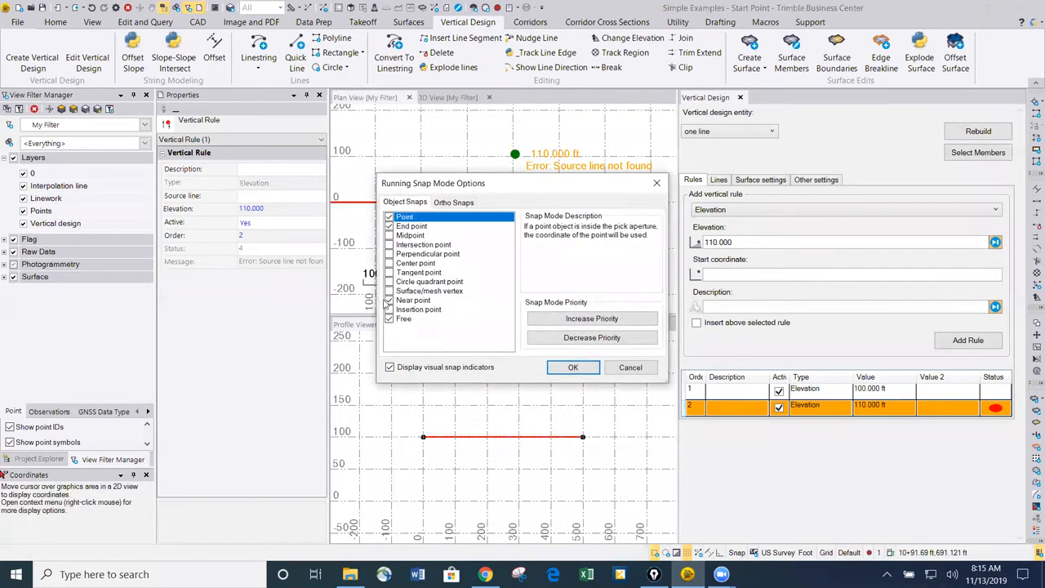
click(574, 367)
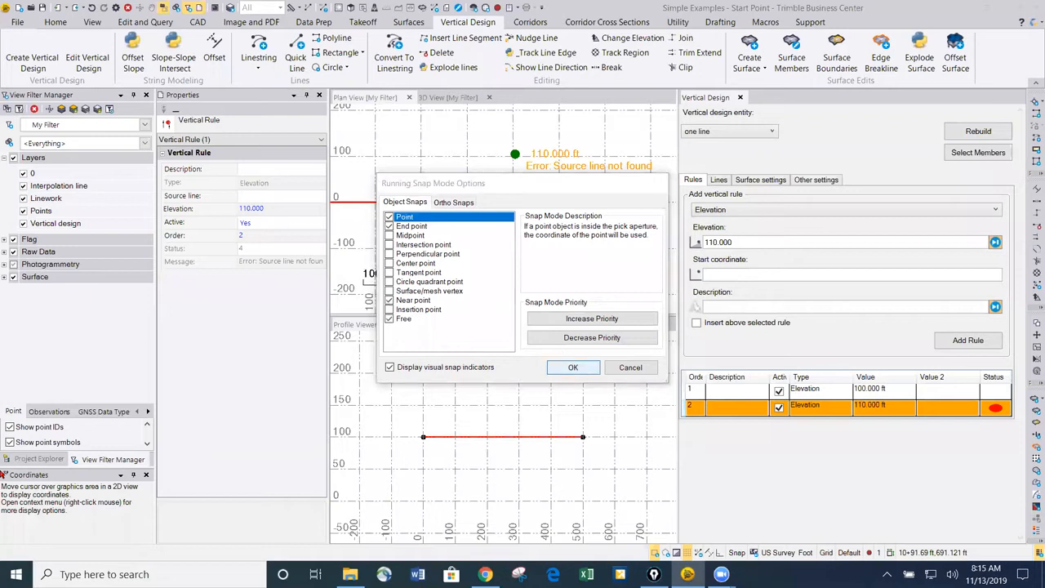
scroll(524, 124, up, 2)
scroll(509, 147, down, 1)
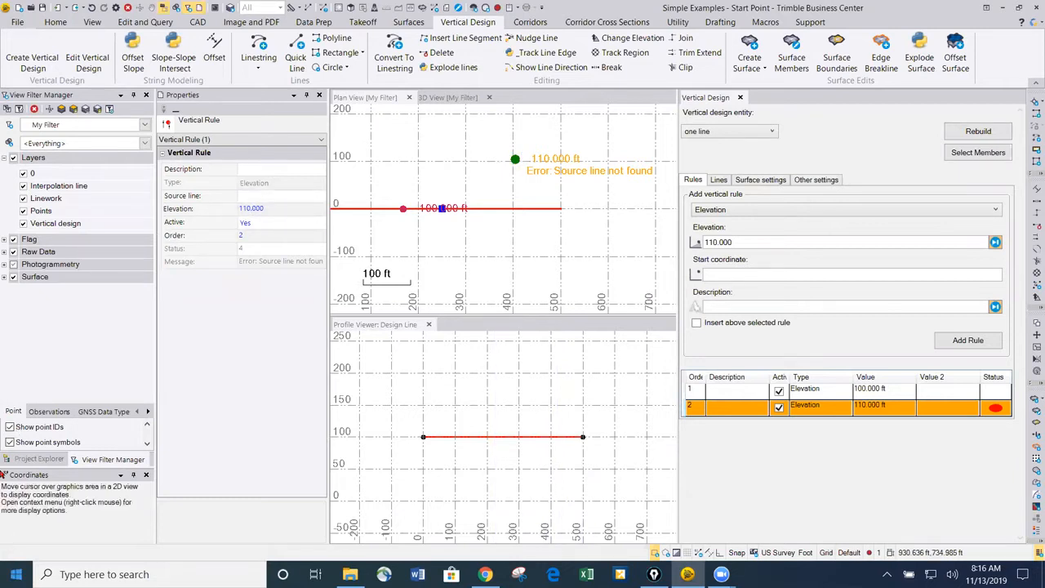
Step: Review the properties of the "one line" vertical design, including its rebuild method and search distance
click(32, 460)
click(49, 135)
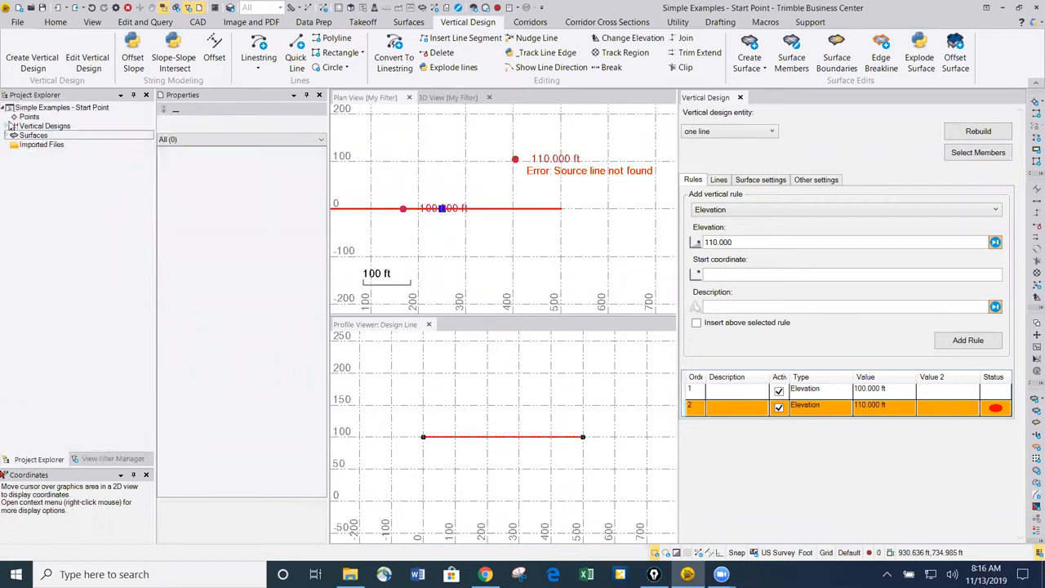
click(10, 127)
click(33, 136)
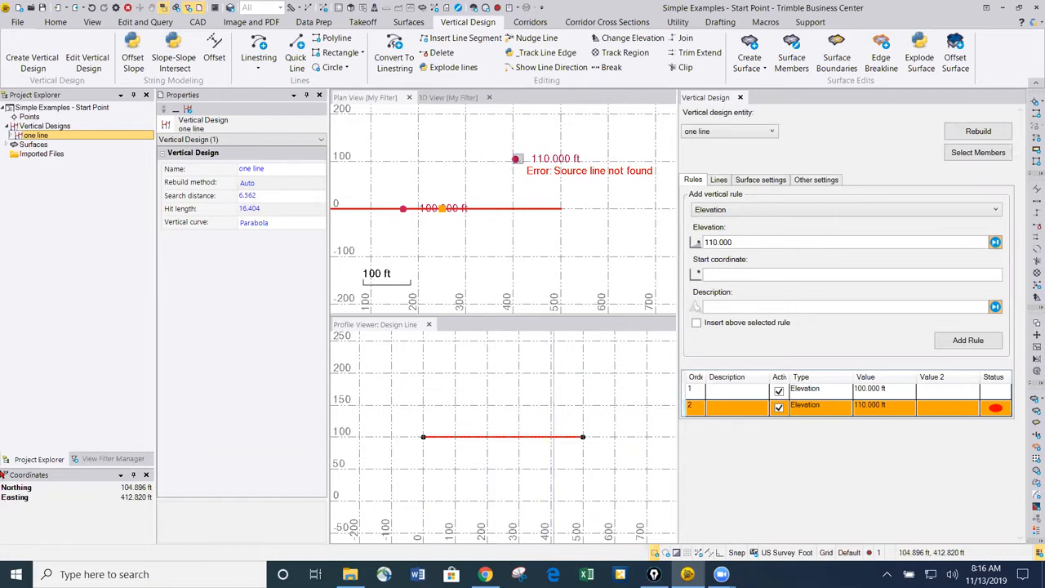
Step: Snap the 110 ft Elevation rule's point onto the design line at about easting 412 ft
drag(516, 160, 514, 210)
scroll(513, 210, up, 5)
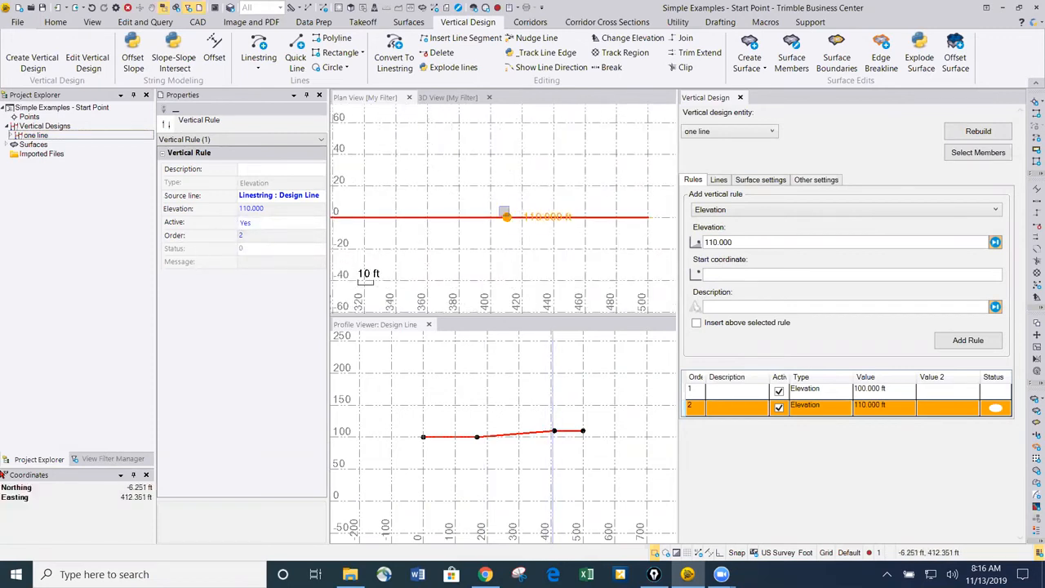
scroll(506, 215, down, 3)
scroll(506, 216, down, 1)
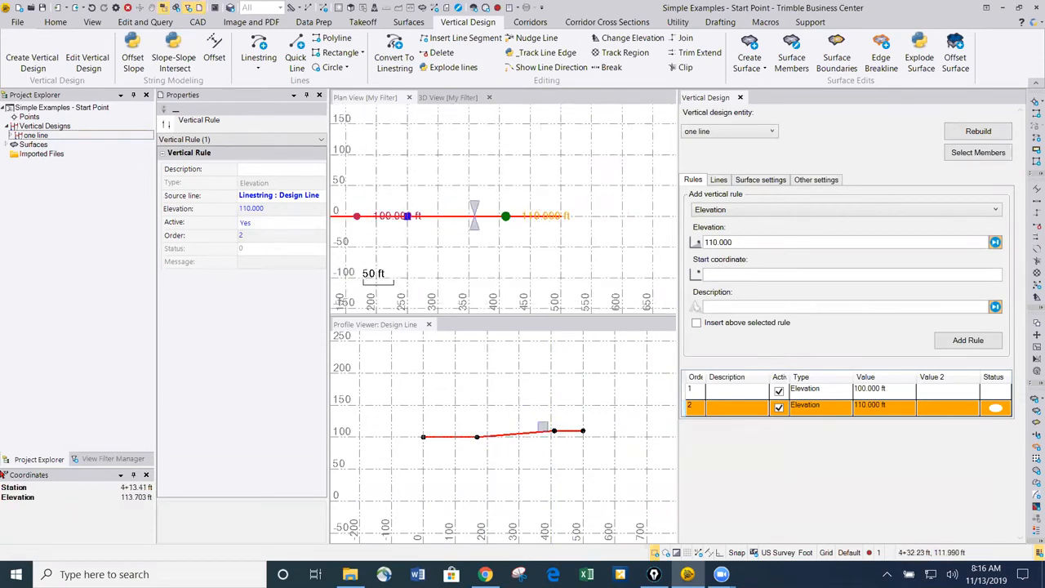
scroll(555, 263, down, 1)
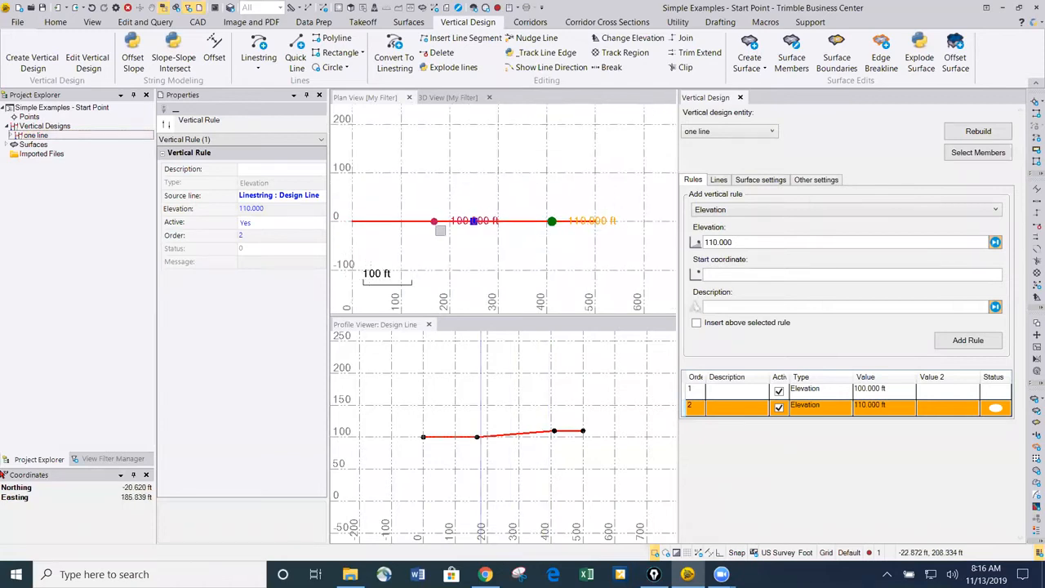
Step: Slide the 100 ft Elevation rule's point along the design line to about easting 140 ft
click(260, 362)
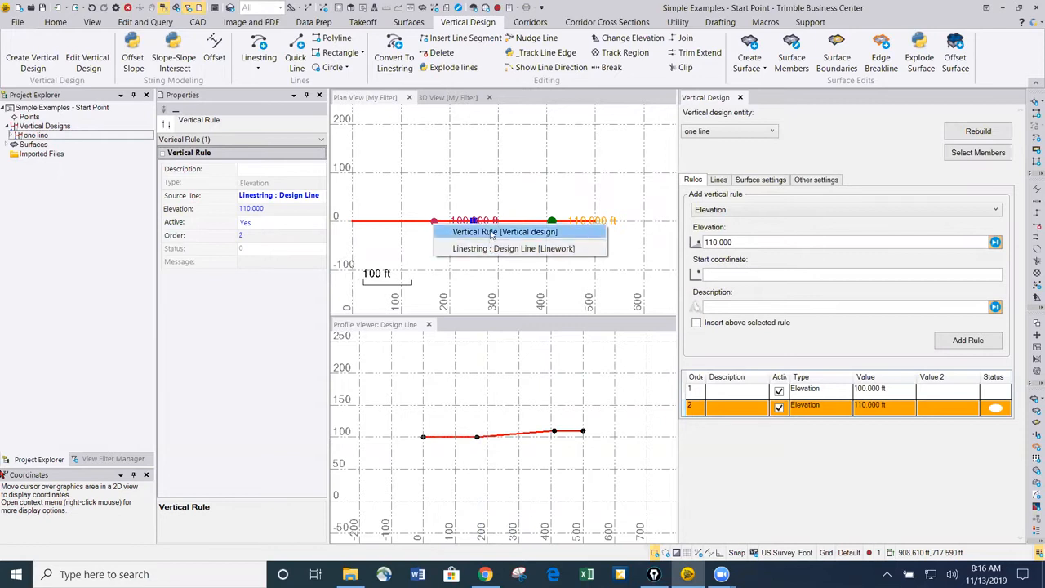
click(439, 229)
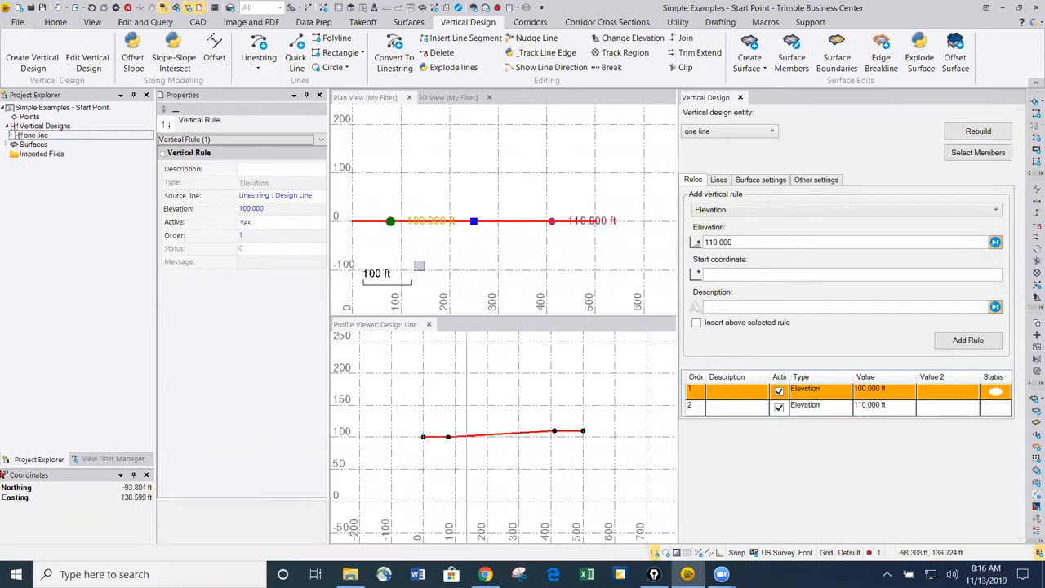
drag(391, 221, 421, 221)
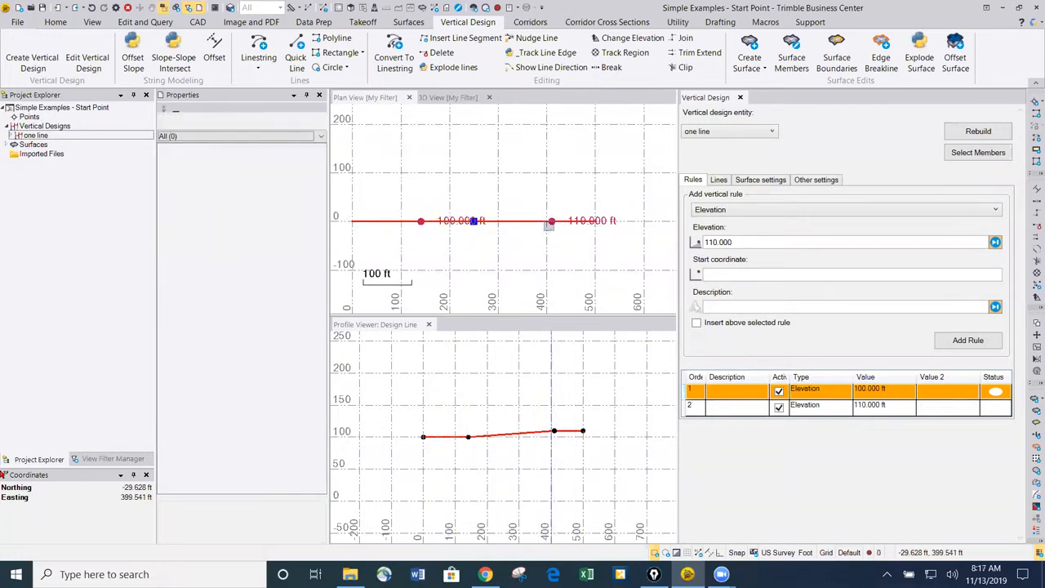
Step: Slide the second Elevation rule's point west to about easting 355 ft and set its elevation to 112.5 ft
click(550, 221)
drag(534, 222, 525, 221)
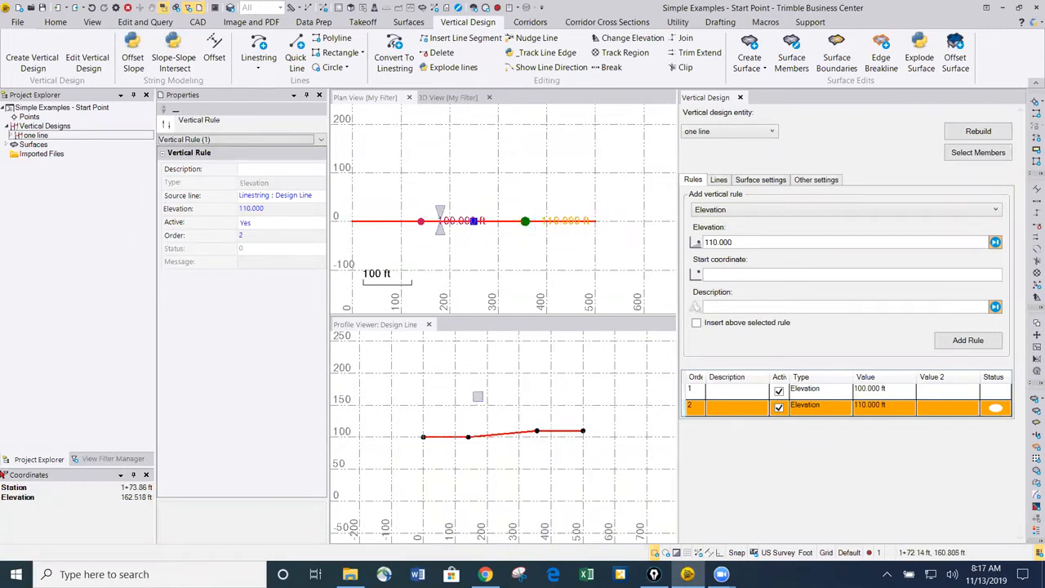
click(904, 408)
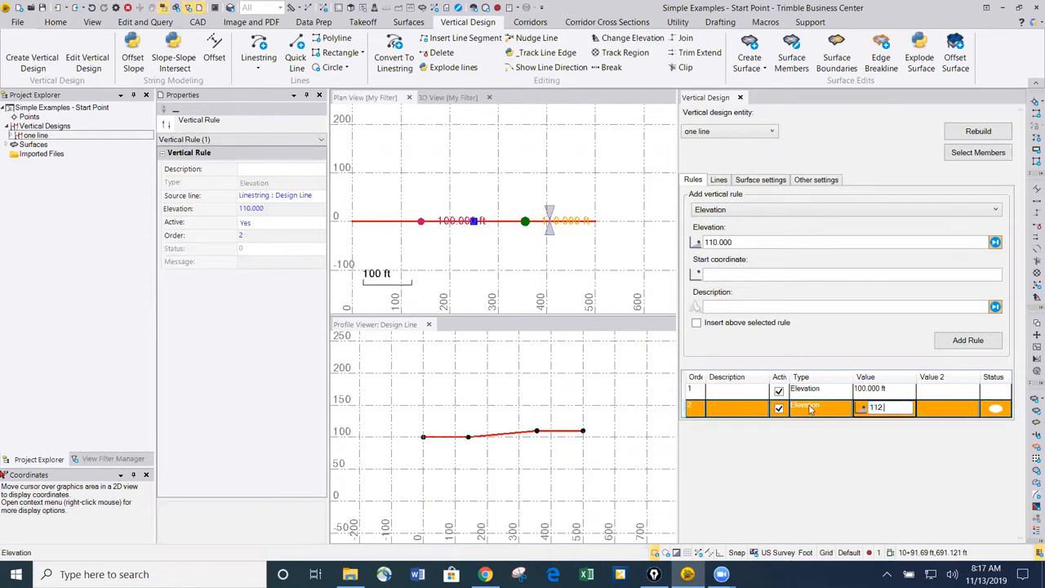
text(112.5)
key(Return)
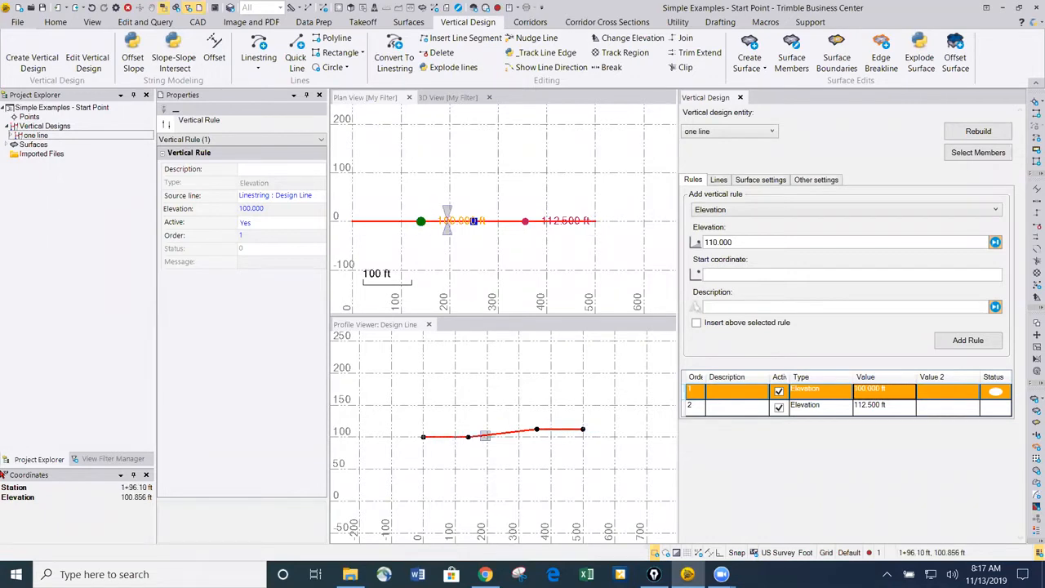
Step: Delete the second Elevation rule from the vertical design's rule list
scroll(474, 433, up, 3)
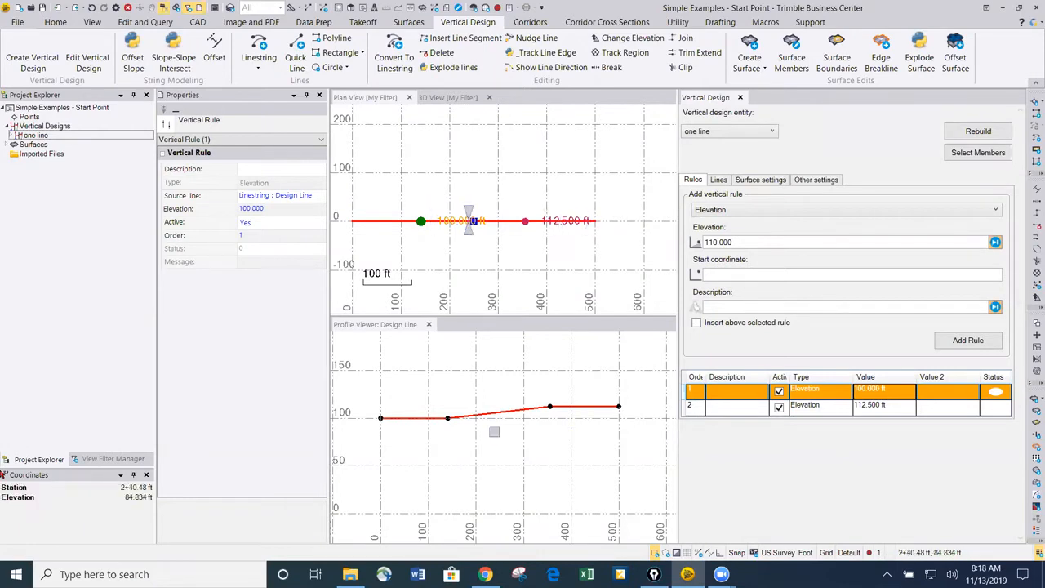
click(728, 405)
right_click(726, 408)
click(696, 414)
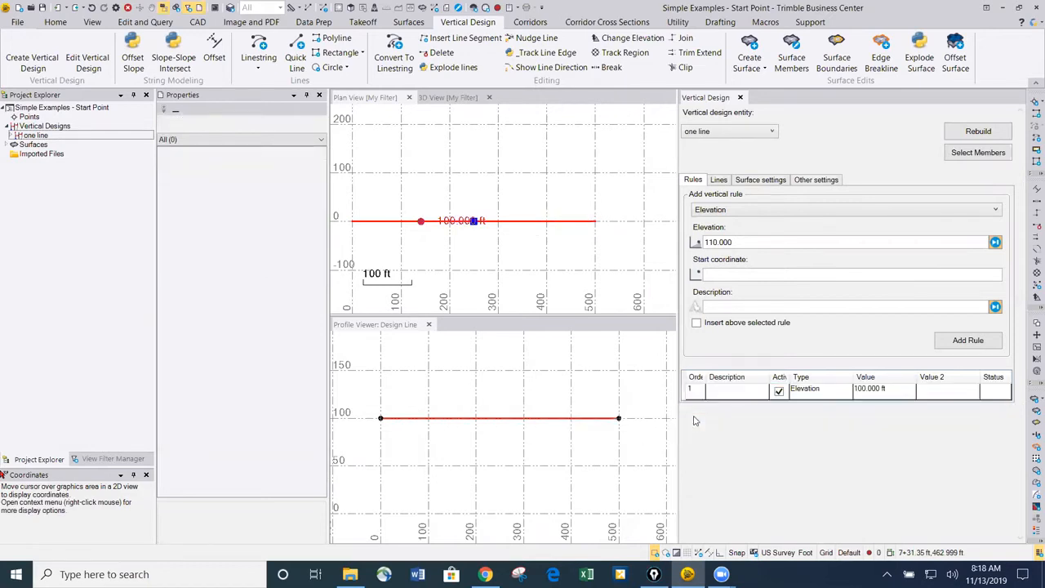
Step: Add a Grade rule with 10% slope along the design line from about easting 33 ft to about 460 ft
click(731, 211)
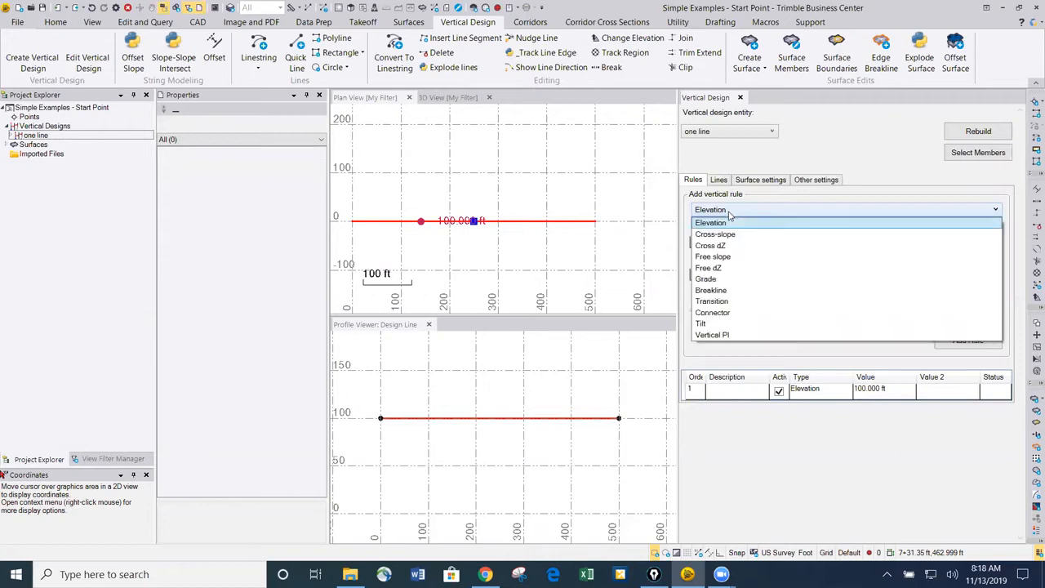
click(723, 281)
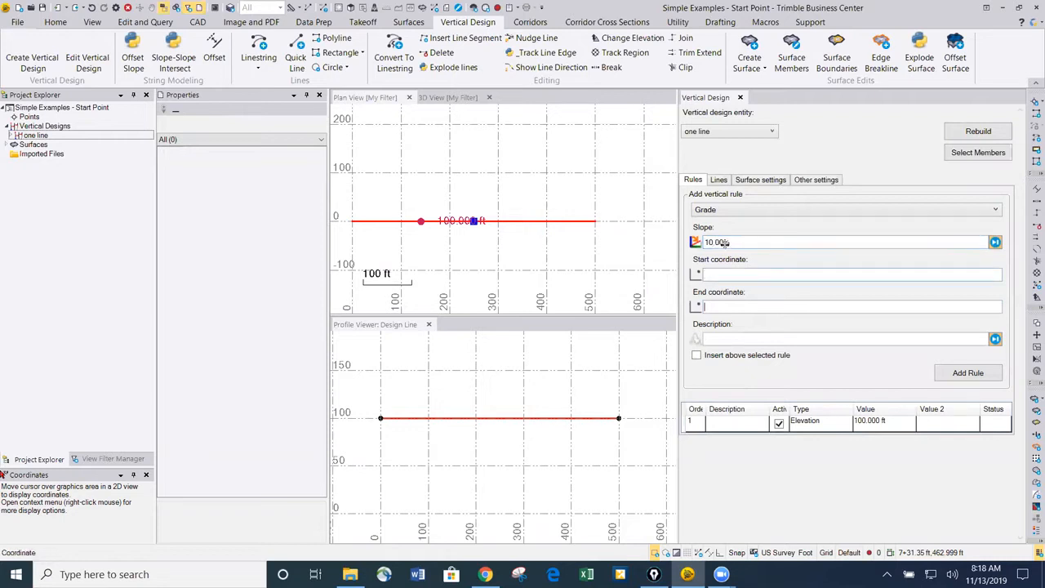
click(353, 221)
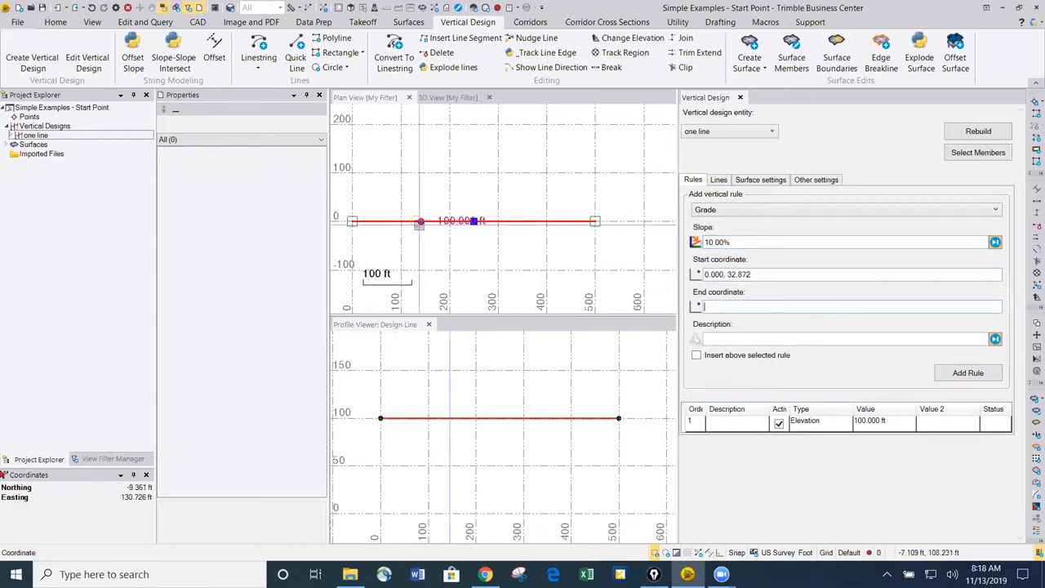
click(595, 221)
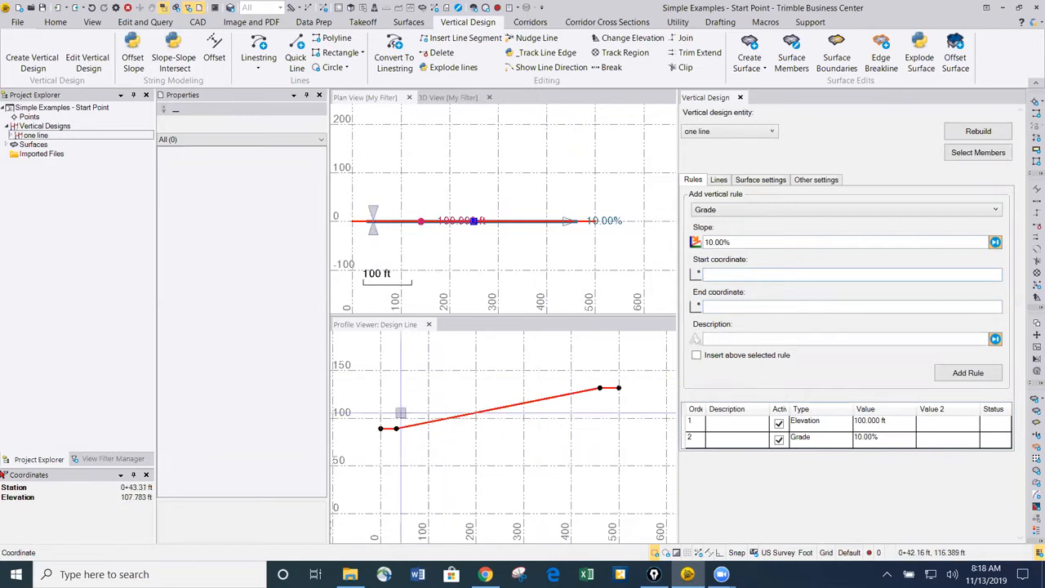
scroll(446, 428, up, 2)
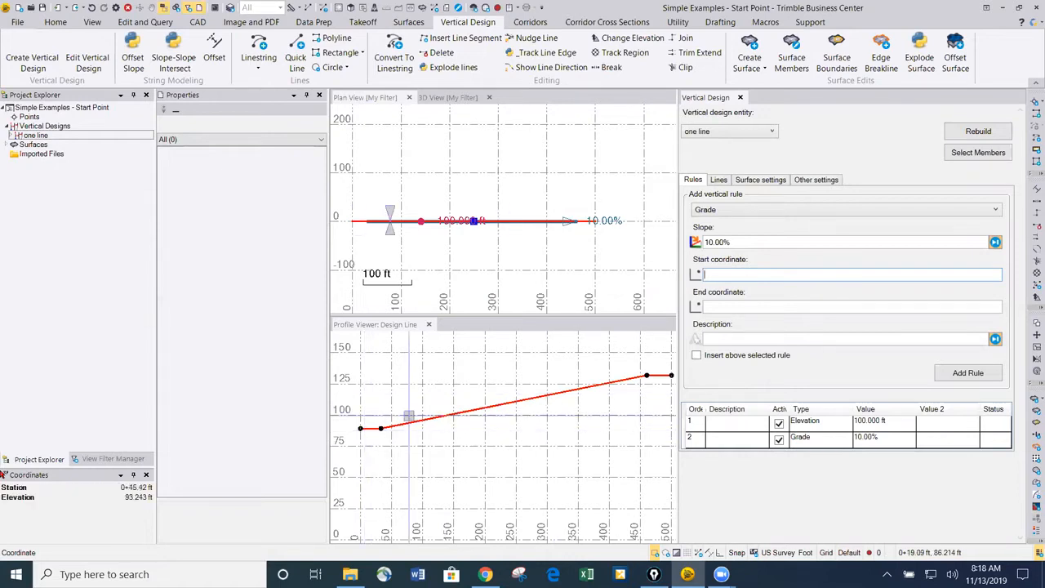
scroll(424, 394, down, 3)
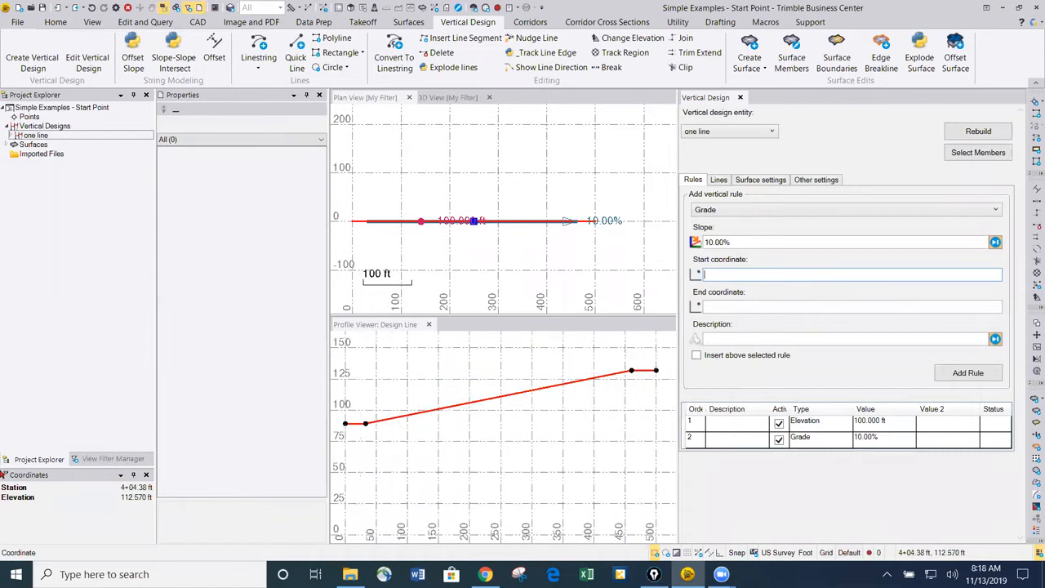
scroll(423, 393, up, 3)
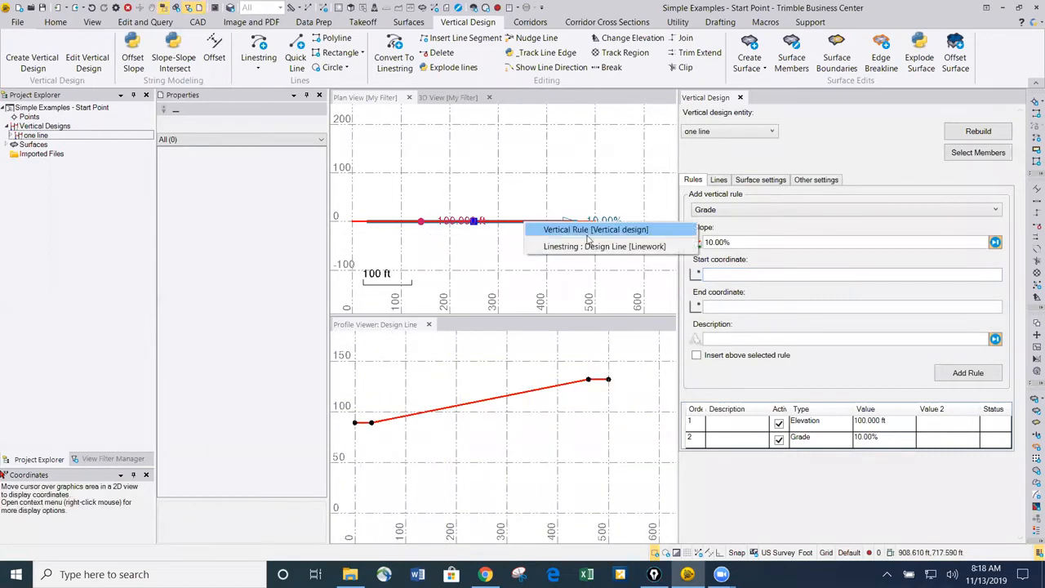
Step: Adjust the Grade rule's extent on the design line to start at about easting 63 ft and end at about 440 ft
click(577, 229)
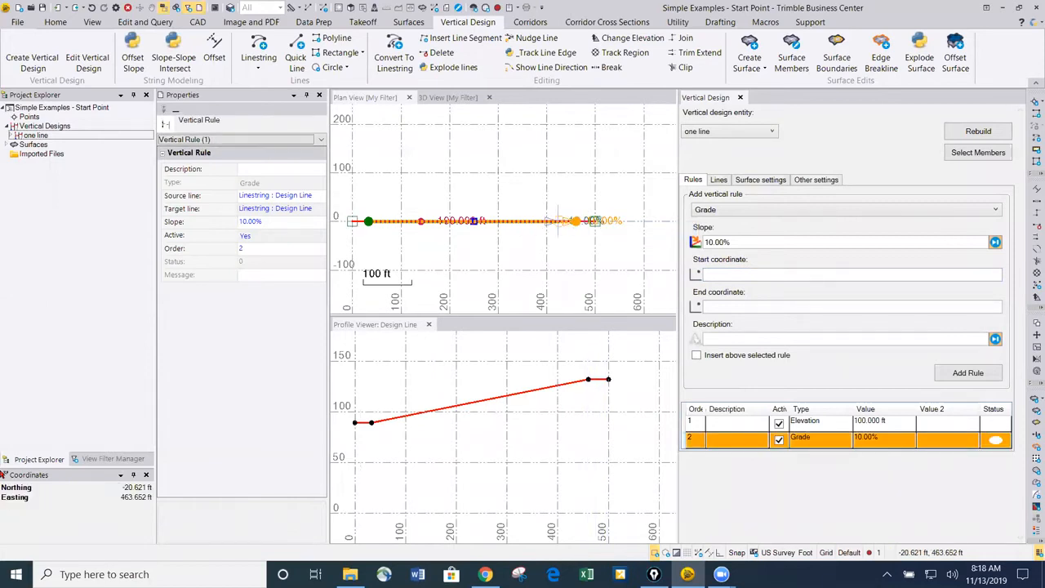
drag(575, 221, 539, 221)
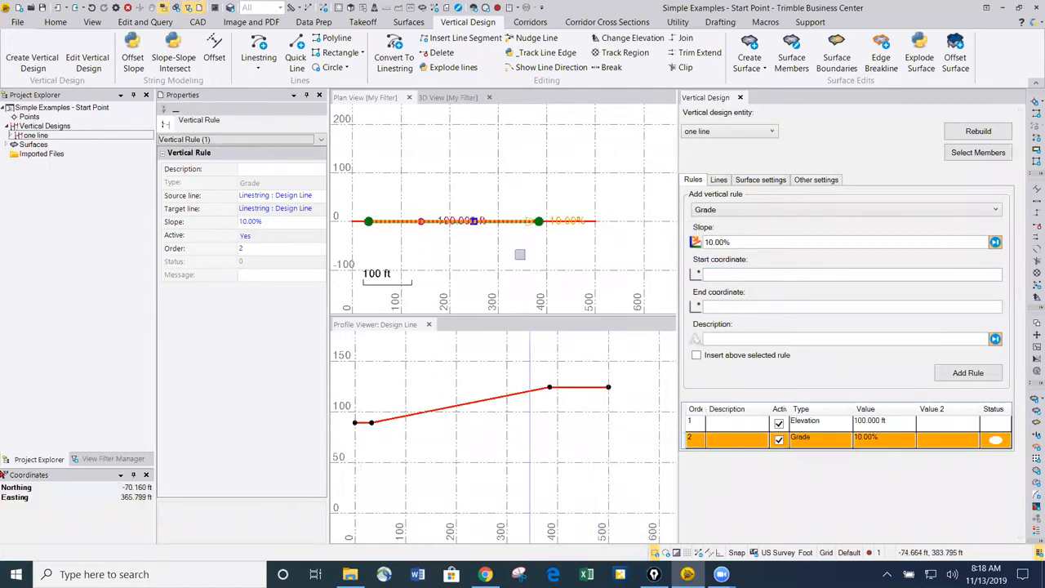
drag(368, 221, 405, 222)
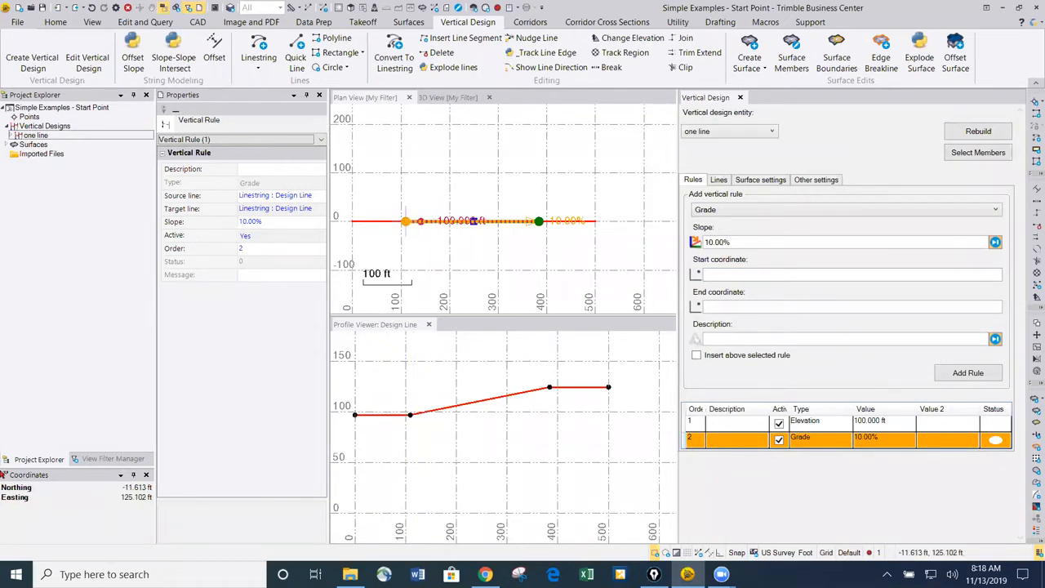
drag(406, 221, 383, 222)
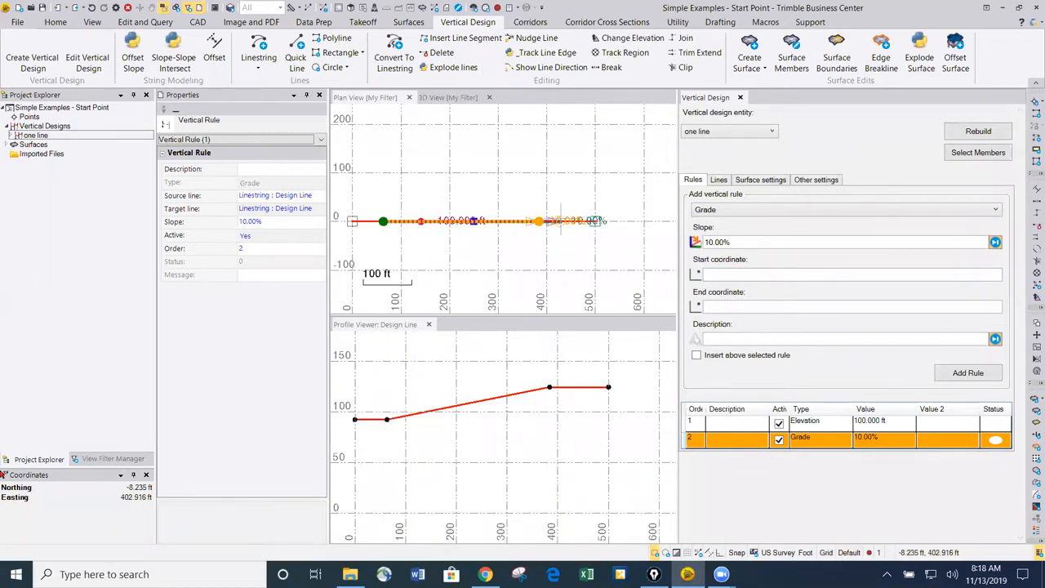
drag(569, 220, 567, 222)
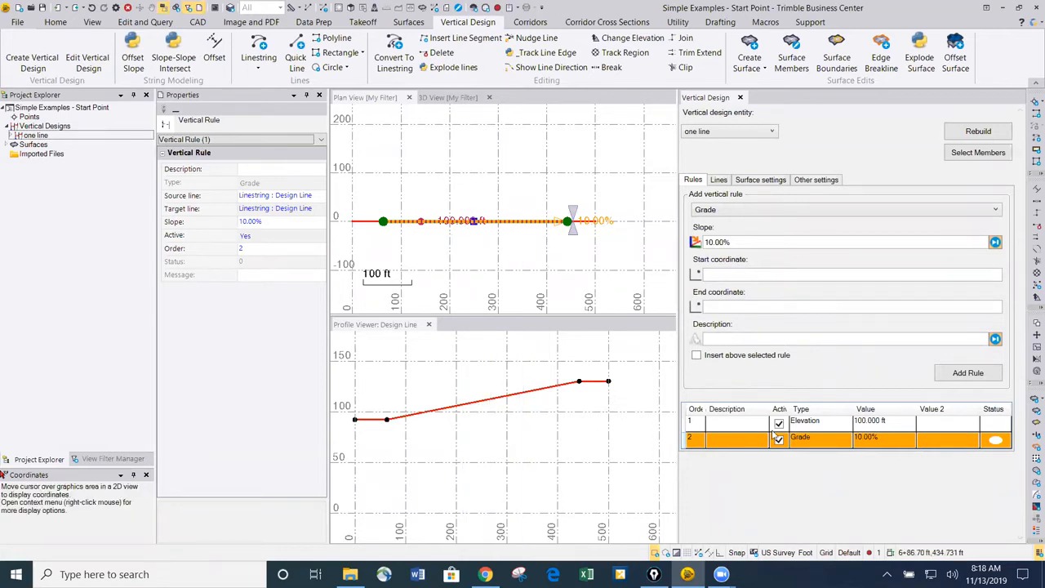
Step: Delete the Grade rule and the remaining Elevation rule from the vertical design's rule list
right_click(703, 442)
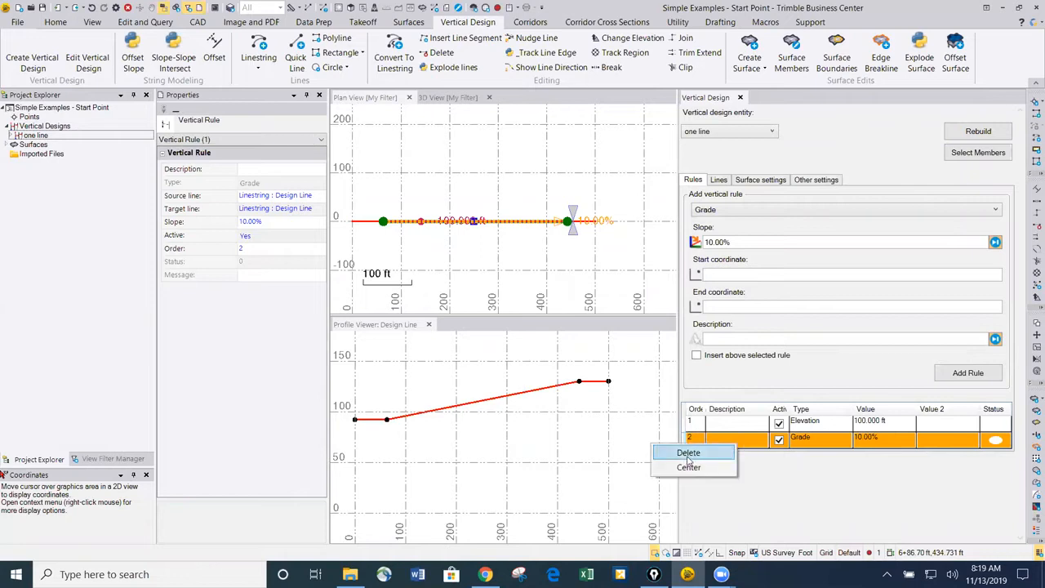
click(691, 458)
click(727, 424)
right_click(694, 425)
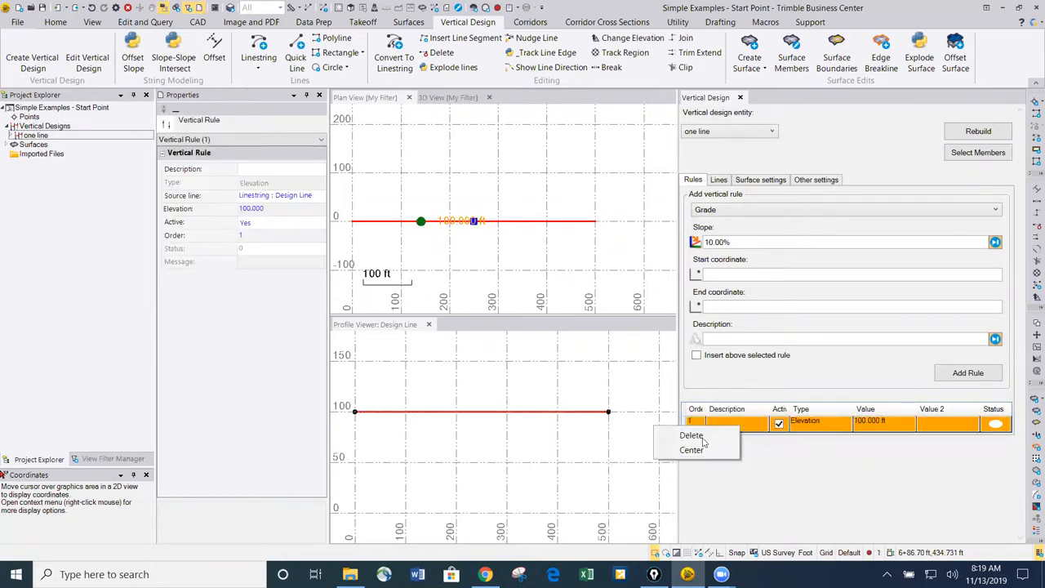
click(704, 441)
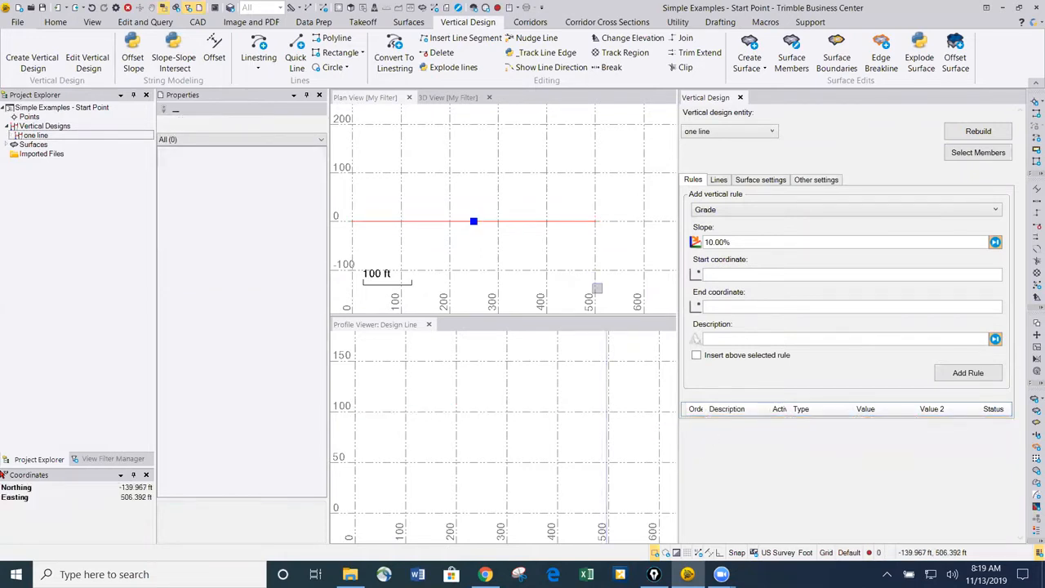
Step: Add a Vertical PI rule with elevation 110 ft and parabola length 100 ft on the design line at about easting 135 ft
click(729, 210)
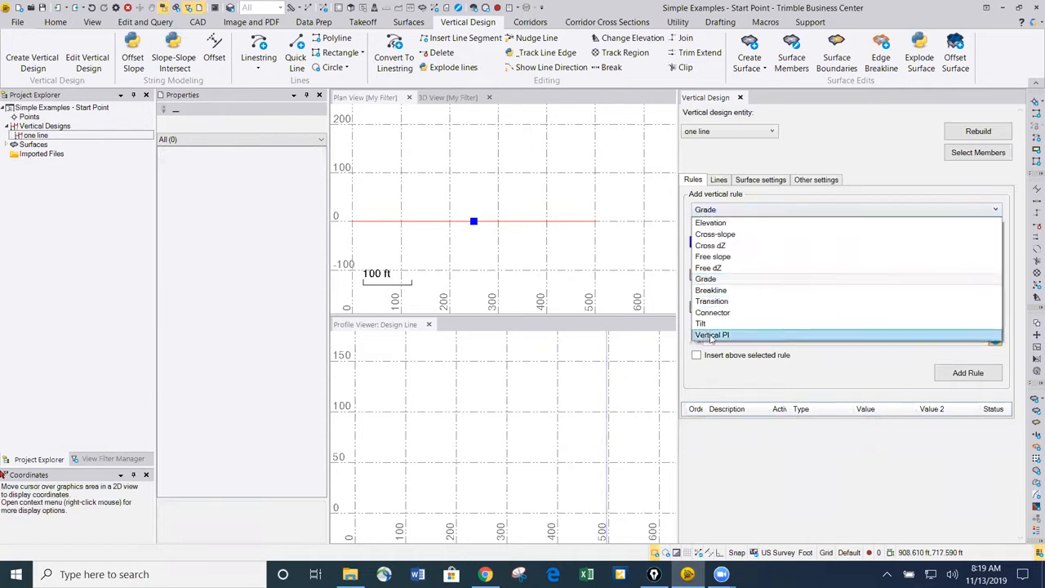
click(722, 334)
double_click(744, 242)
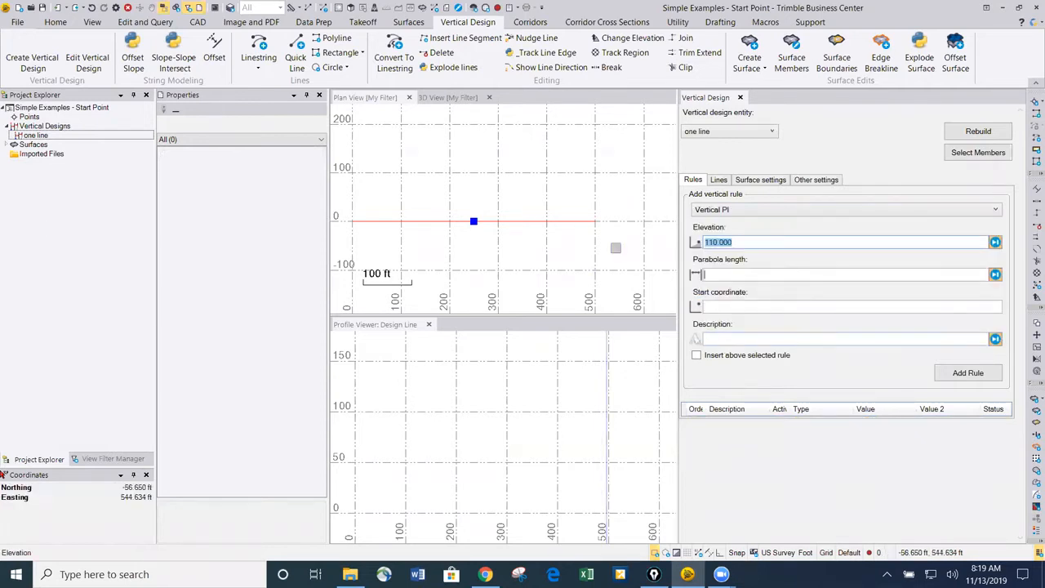
click(732, 276)
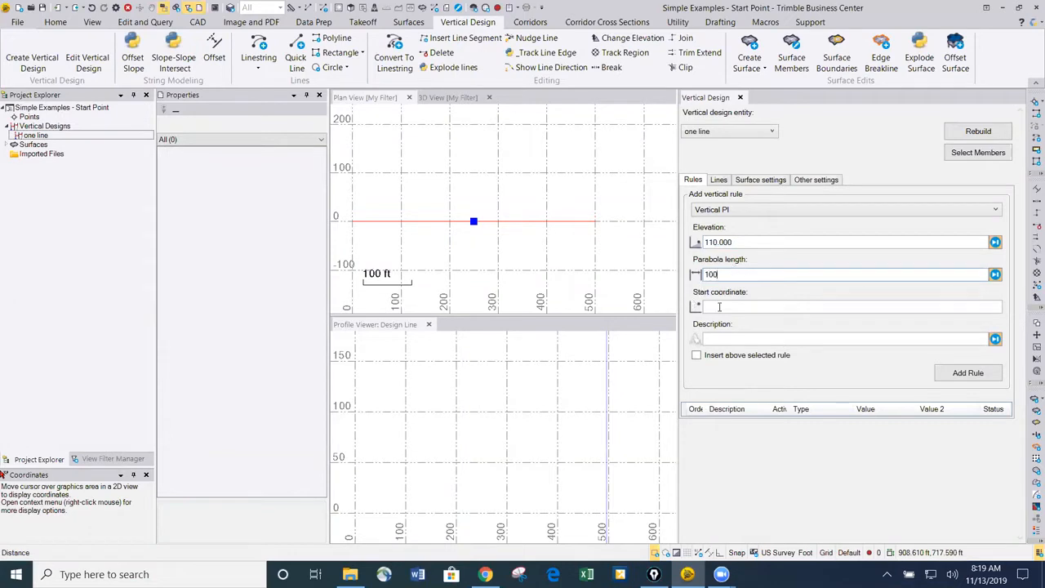
click(719, 306)
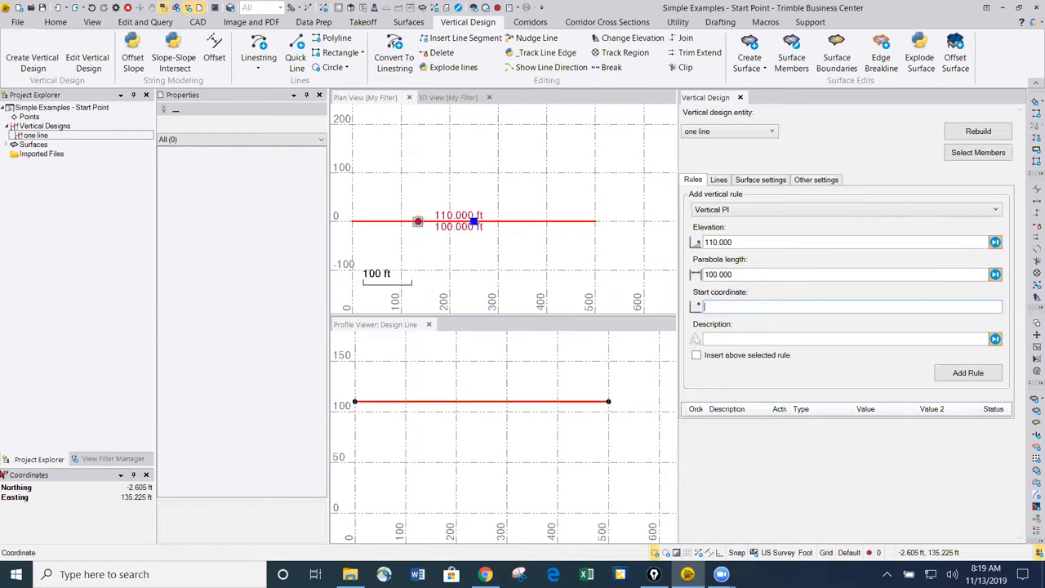
click(418, 222)
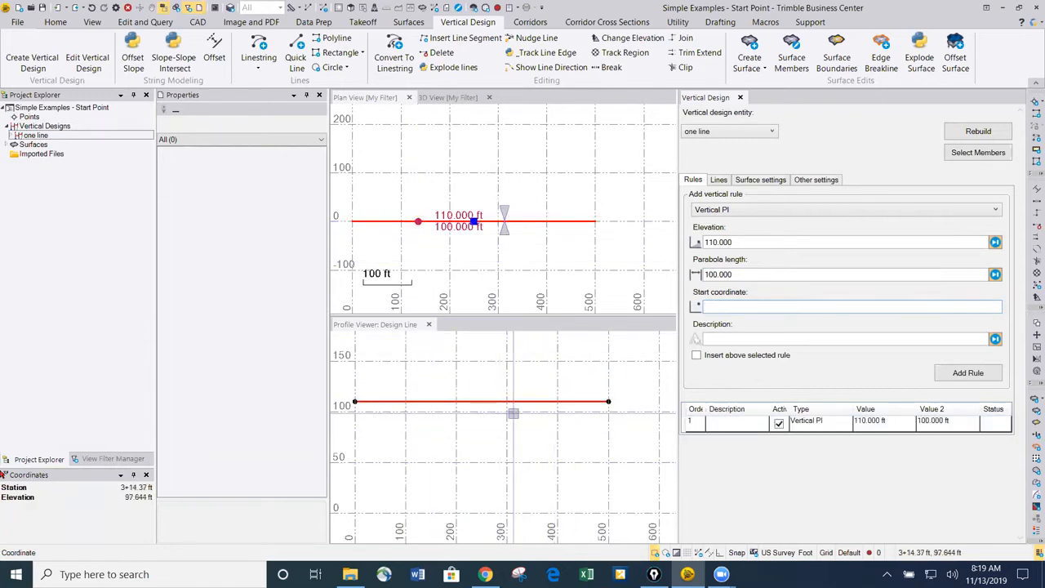
Step: Add another Vertical PI rule with elevation 123.5 ft and parabola length 100 ft on the design line at about easting 381 ft
click(747, 241)
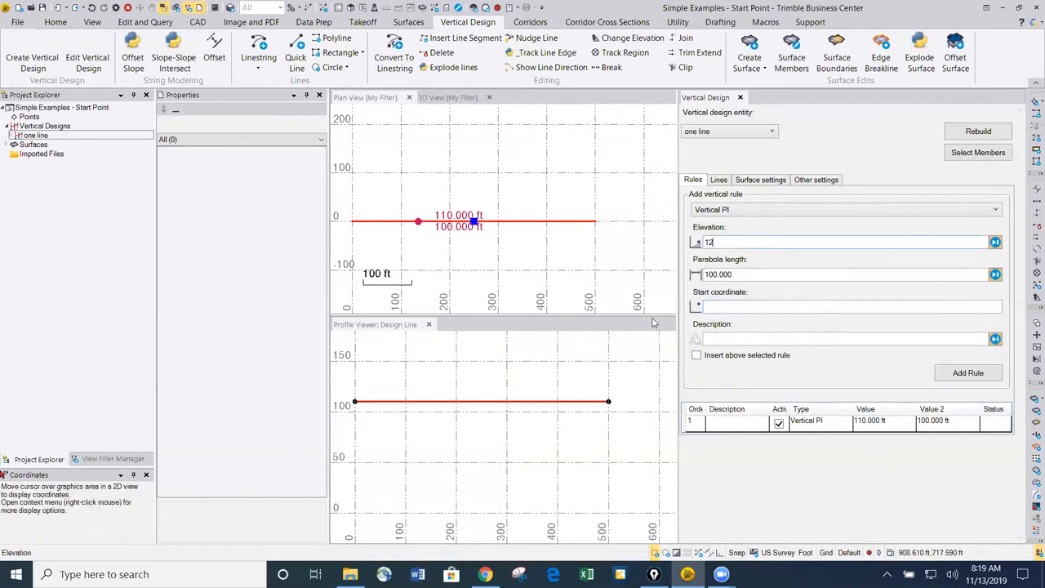
key(Tab)
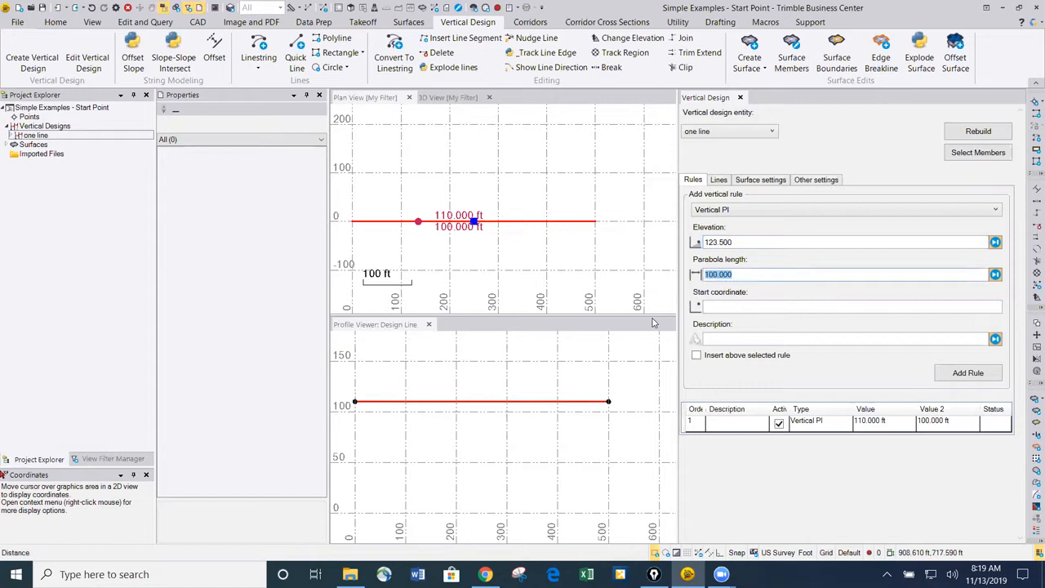
click(730, 305)
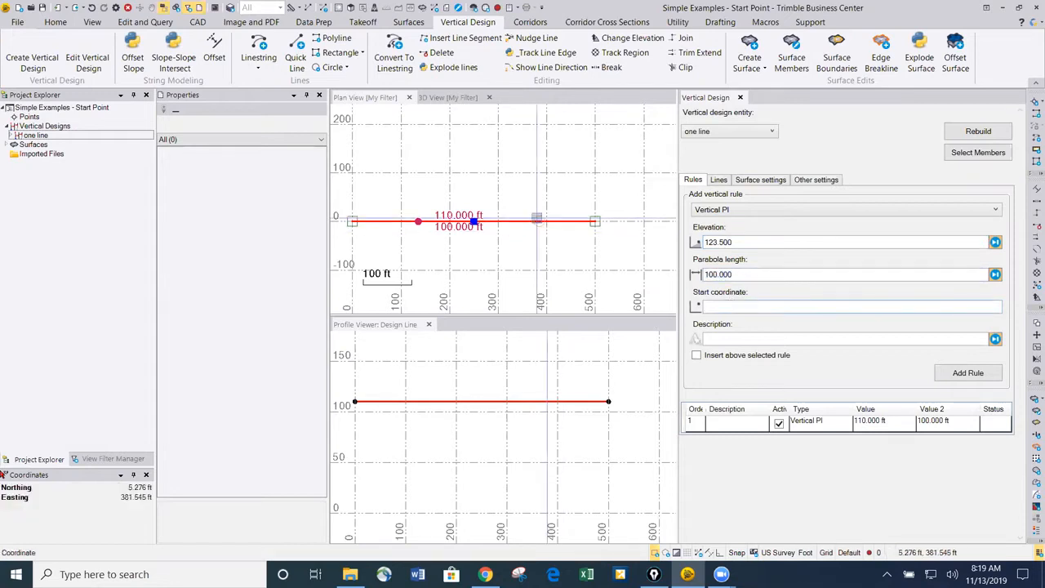
click(535, 221)
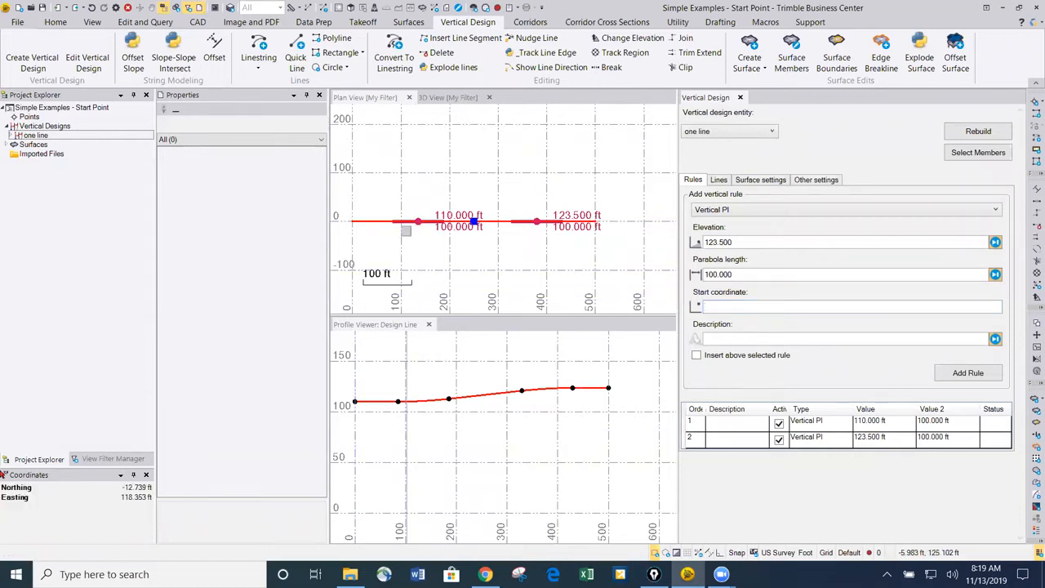
Step: Slide the first Vertical PI point west to about easting 105 ft and the second one to about easting 385 ft
click(422, 229)
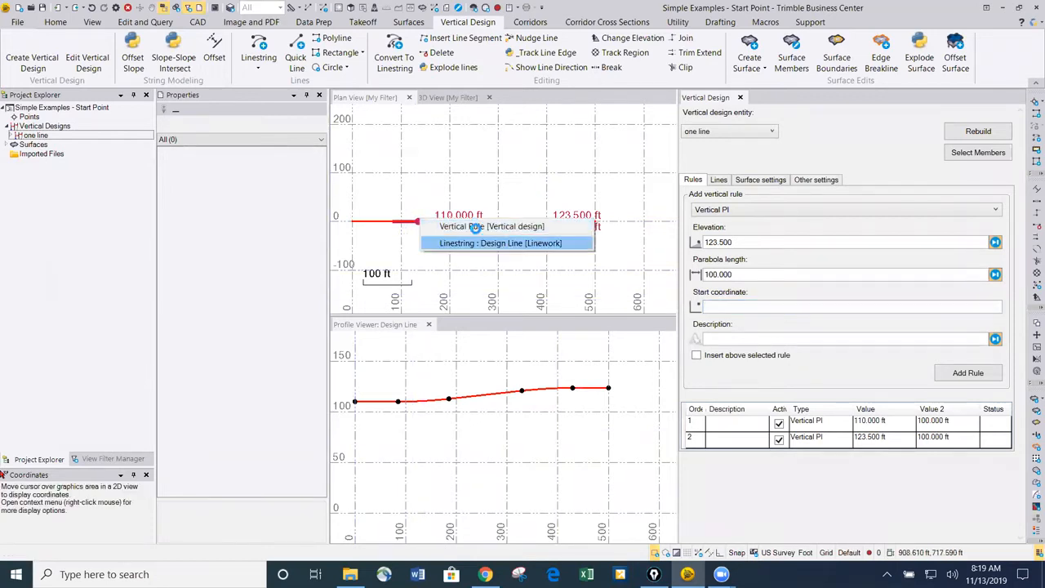
click(427, 227)
drag(424, 222, 419, 251)
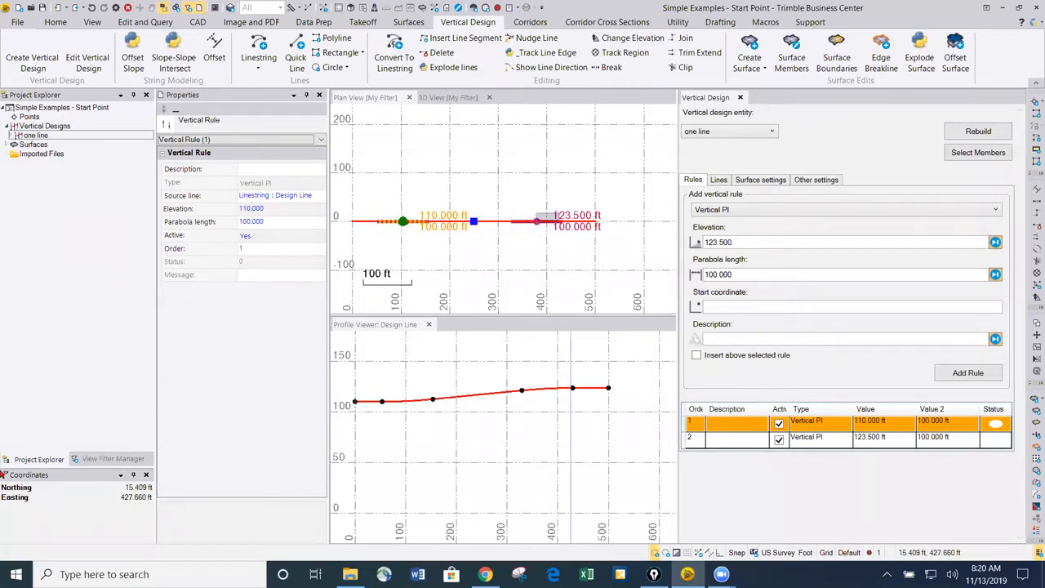
click(537, 220)
click(557, 229)
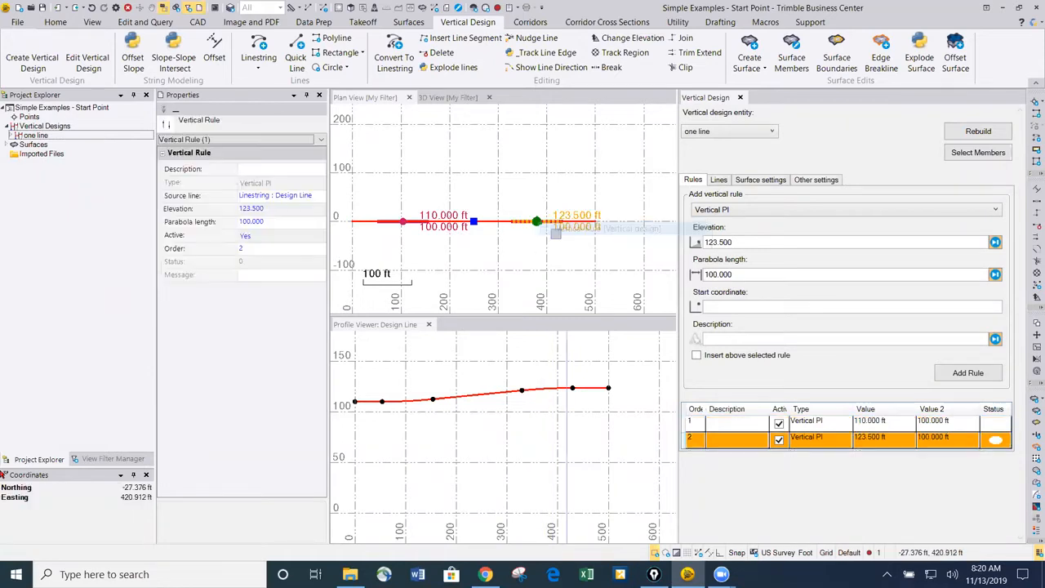
drag(536, 221, 552, 222)
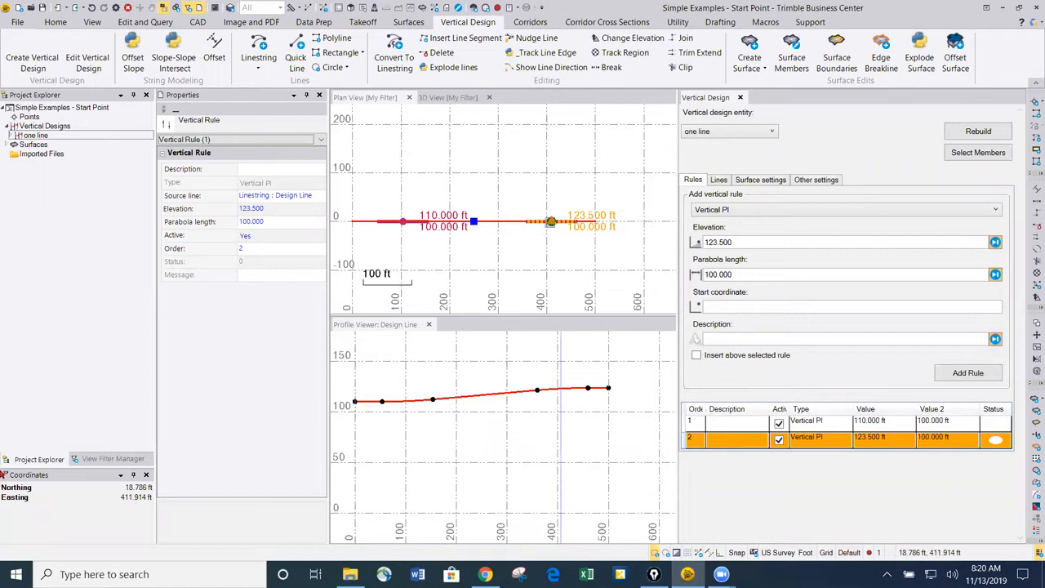
drag(552, 221, 540, 220)
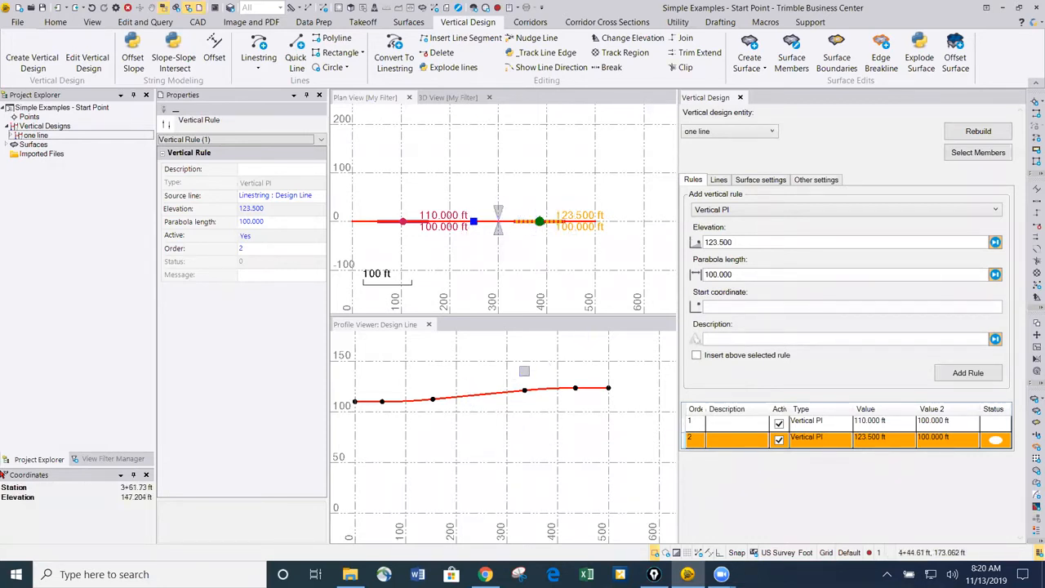
Step: Close the Design Line profile viewer and frame the two-line example starting at easting 1000 ft in the plan view
scroll(418, 365, down, 1)
scroll(418, 367, down, 1)
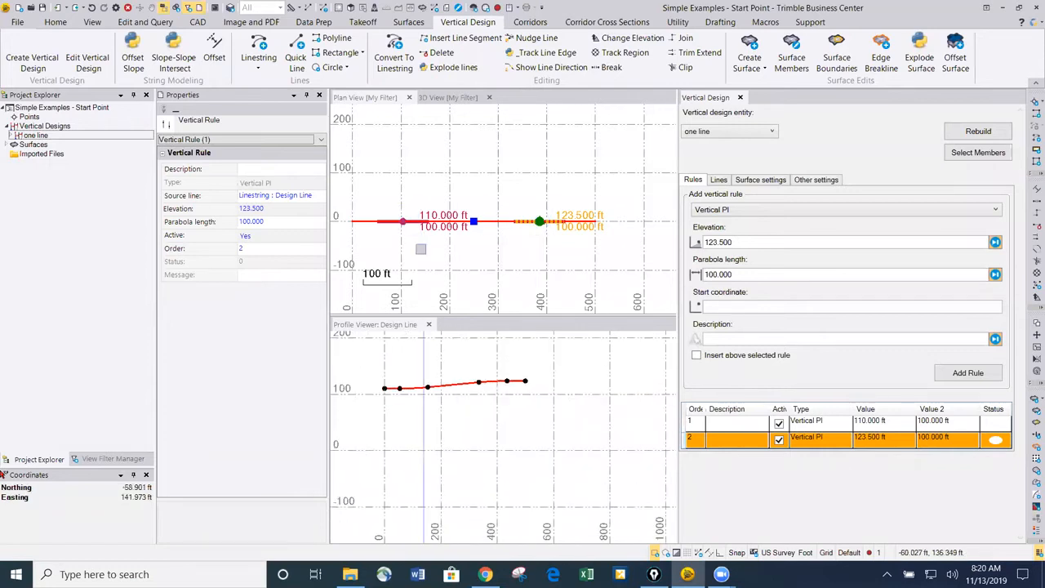
scroll(460, 222, down, 2)
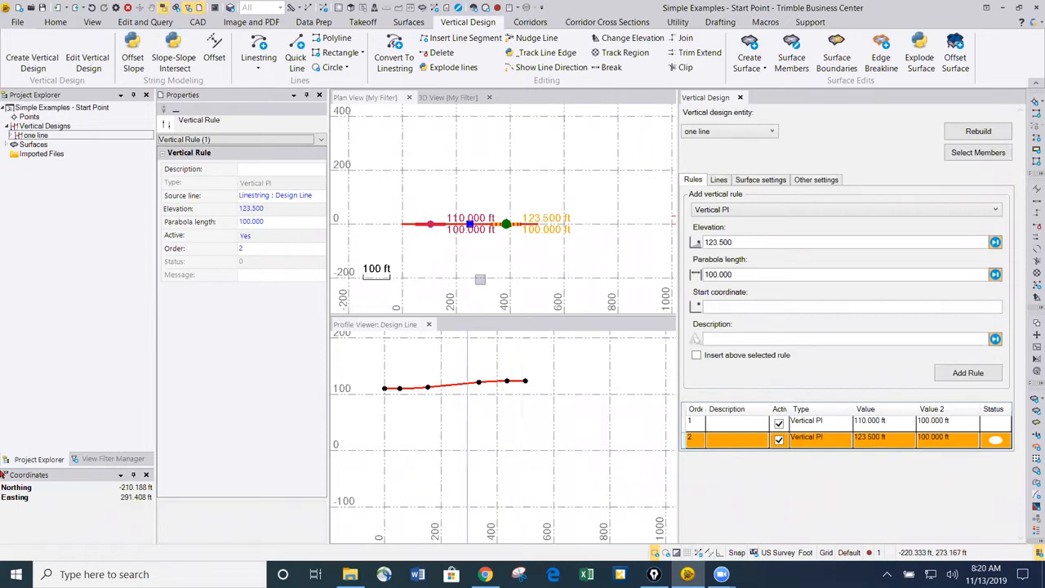
scroll(537, 388, down, 2)
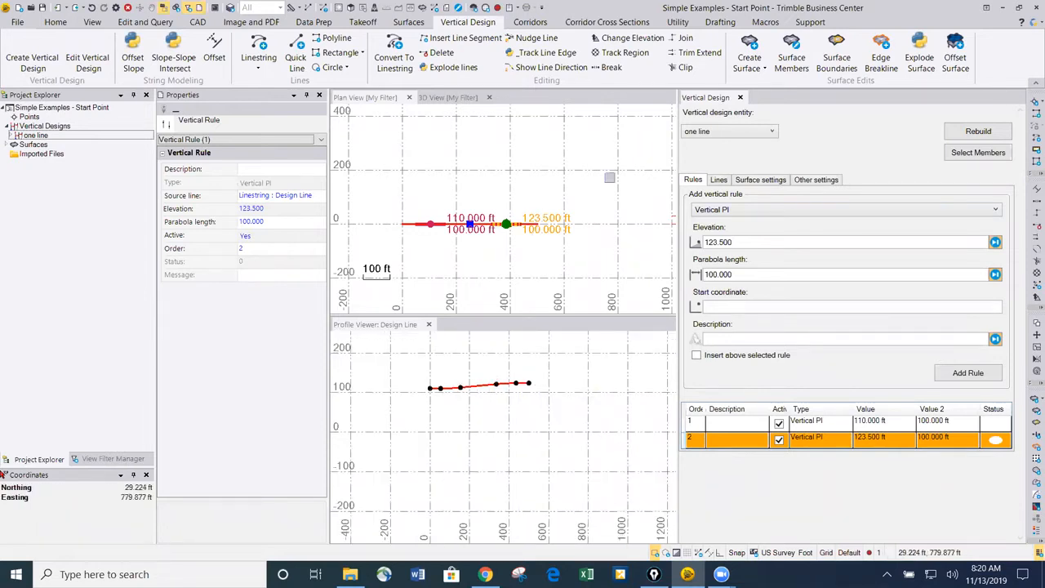
middle_drag(606, 213, 365, 203)
middle_drag(495, 214, 485, 235)
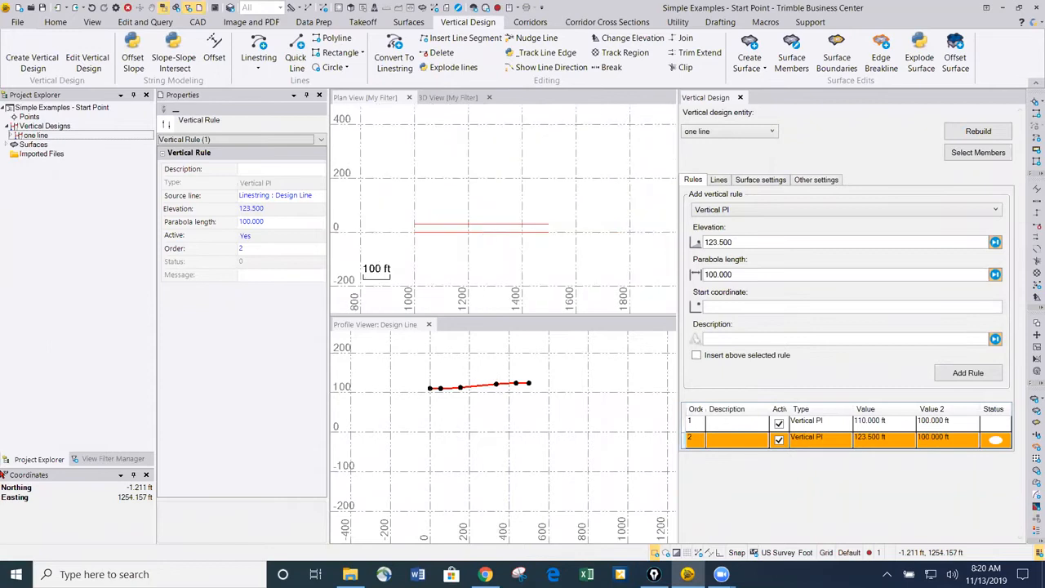
click(429, 325)
scroll(469, 290, down, 1)
middle_drag(486, 316, 518, 281)
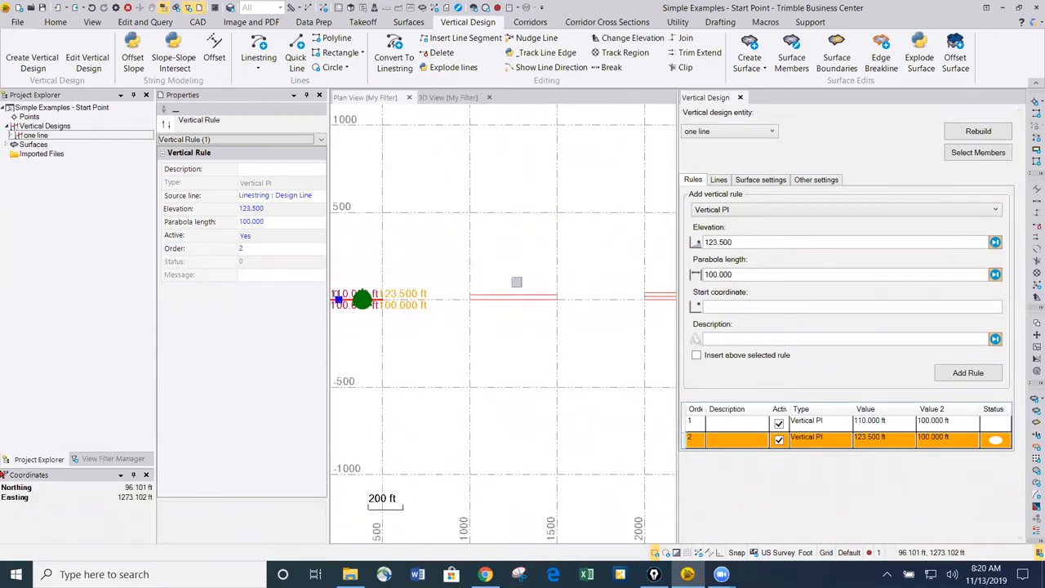
Step: Stack the 3D View below the Plan View in a new horizontal tab group and orient it onto the two-line example from above
click(452, 98)
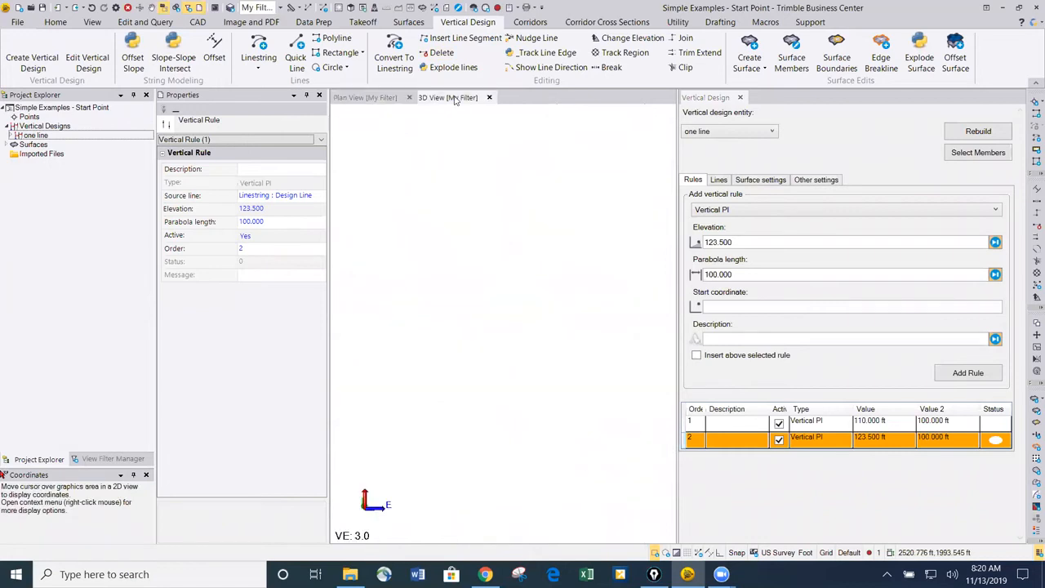
right_click(454, 98)
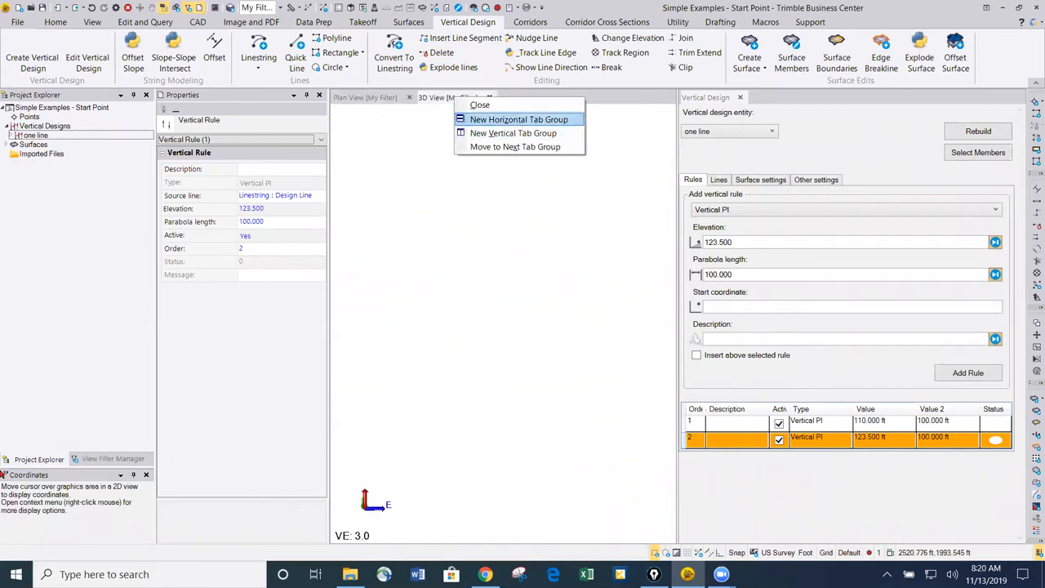
click(519, 119)
middle_drag(518, 226, 472, 250)
right_click(517, 229)
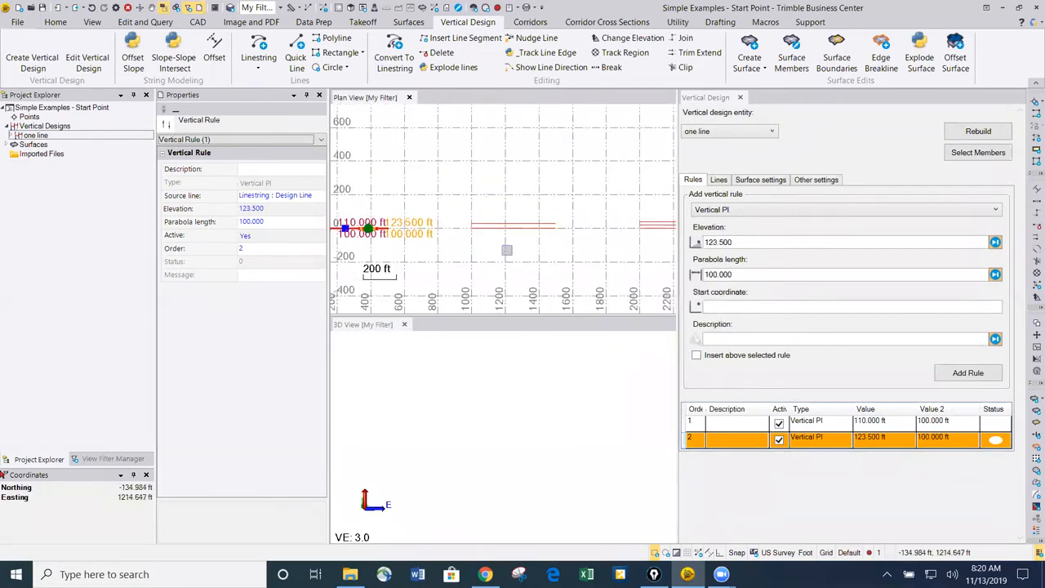
scroll(506, 250, up, 1)
middle_click(504, 419)
middle_click(504, 419)
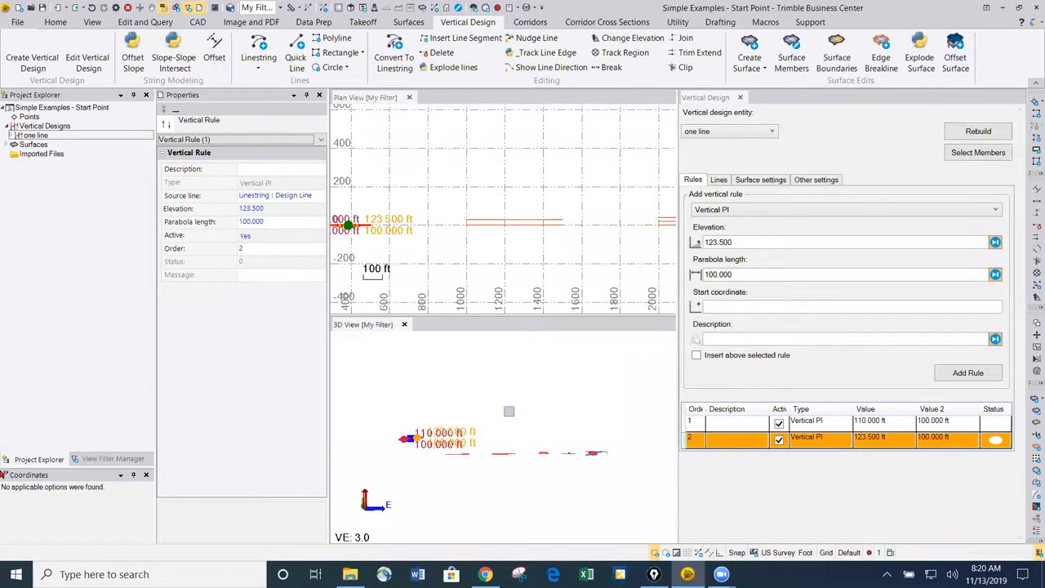
middle_drag(496, 451, 488, 485)
scroll(548, 436, down, 2)
middle_drag(550, 447, 521, 442)
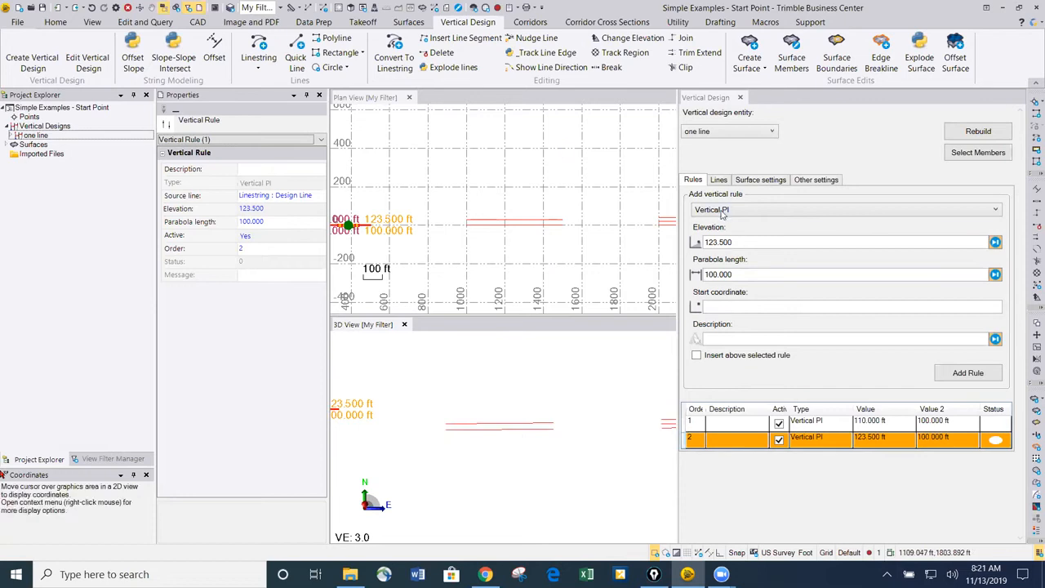
Step: Add an Elevation rule of 100 ft on the lower line of the two-line example at about easting 1068 ft
scroll(498, 222, up, 2)
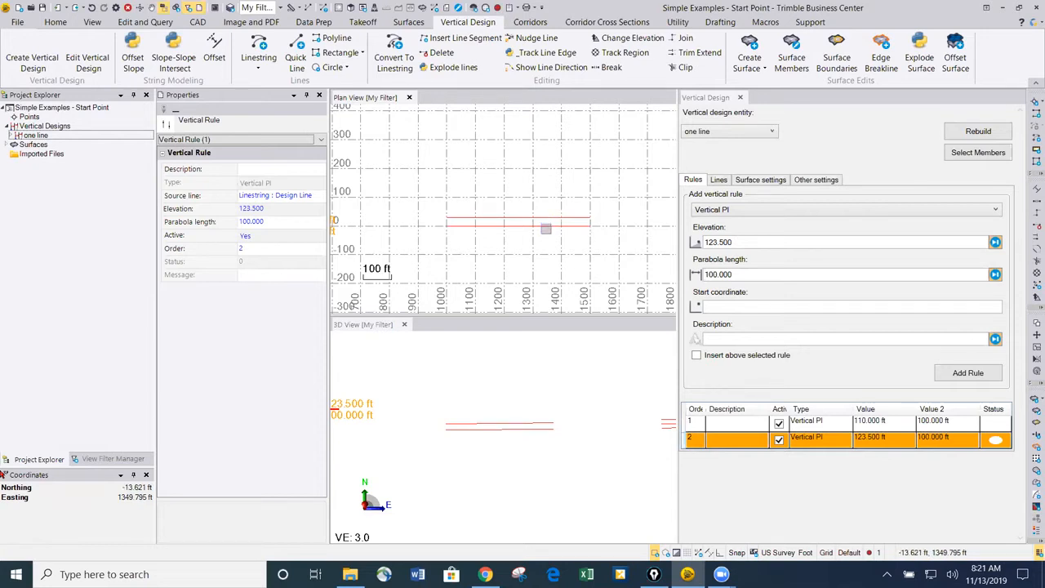
click(735, 210)
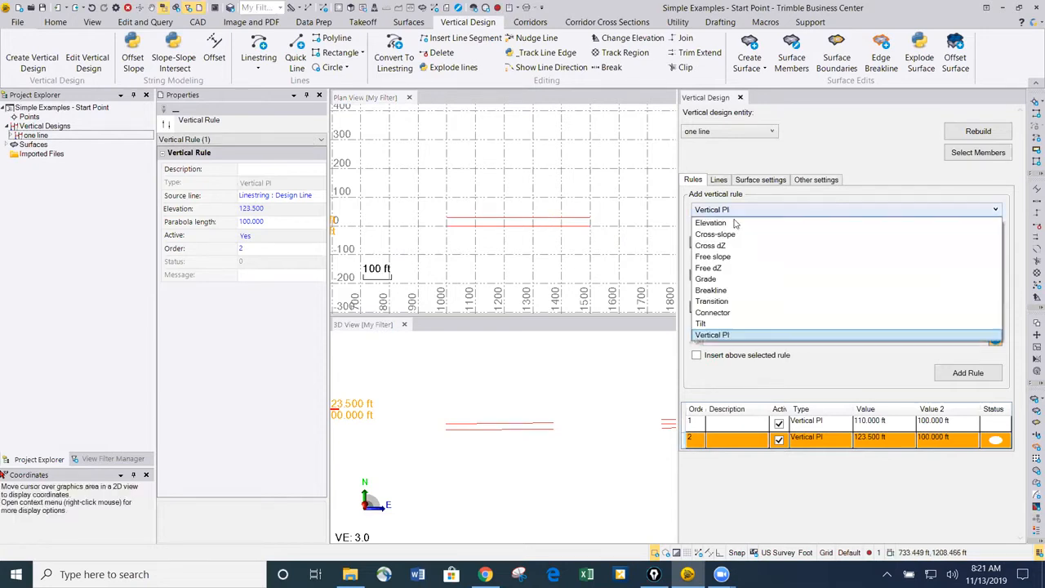
click(738, 223)
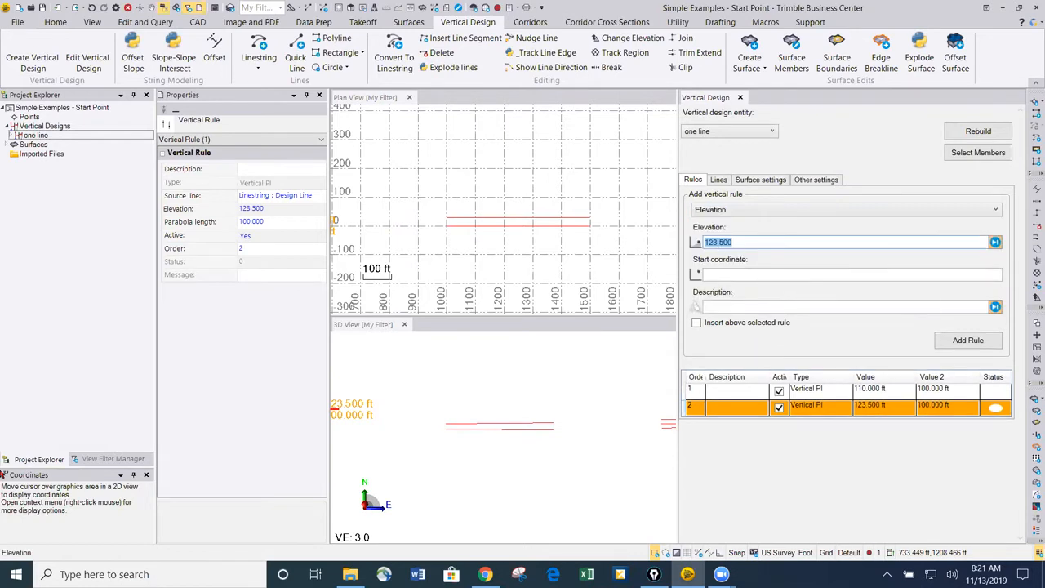
text(100)
key(Tab)
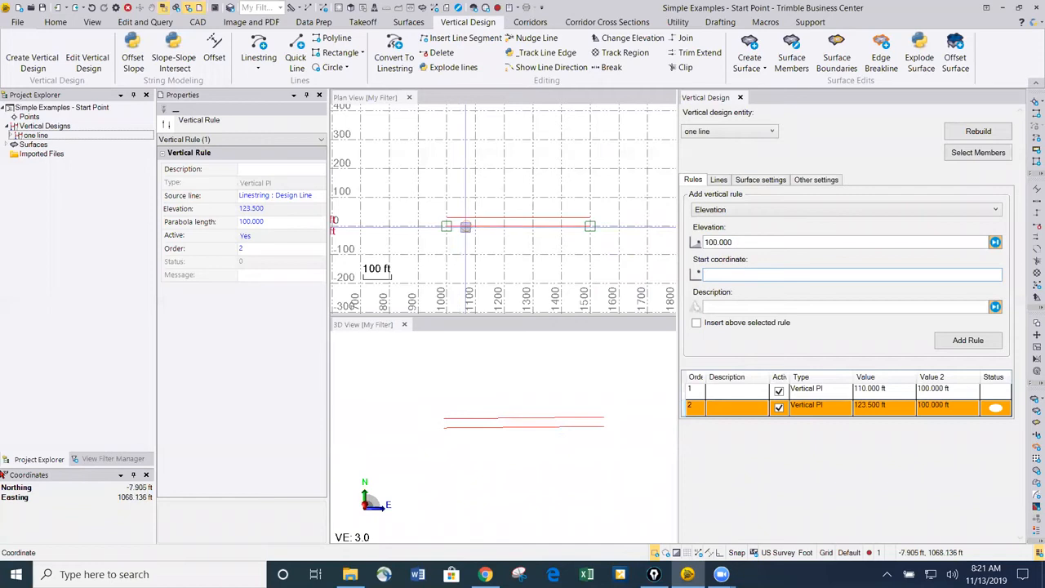
click(466, 227)
Step: Move the 100 ft Elevation rule off the lower line to just south of it
scroll(473, 210, up, 2)
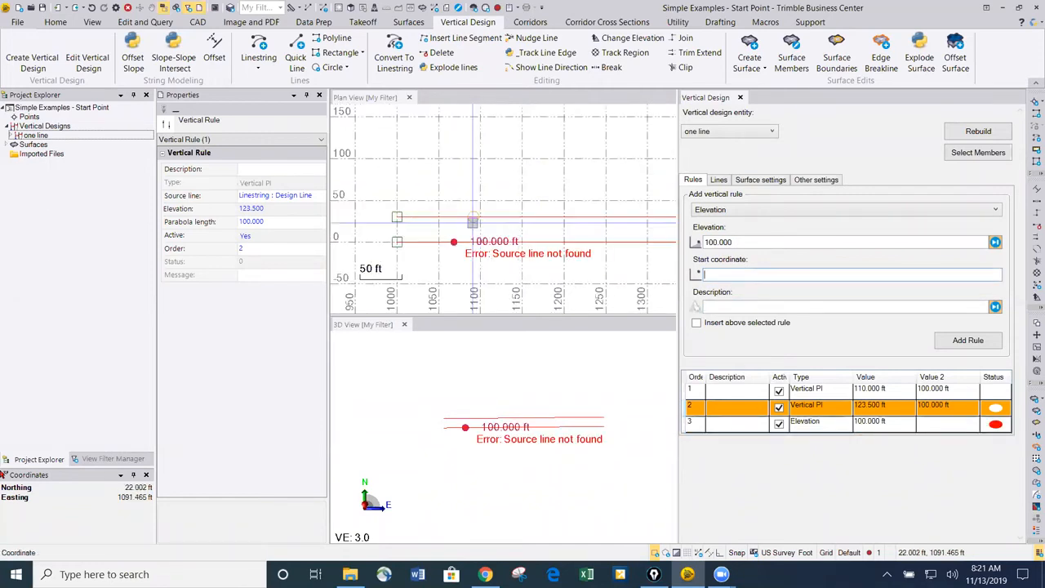
drag(454, 242, 465, 271)
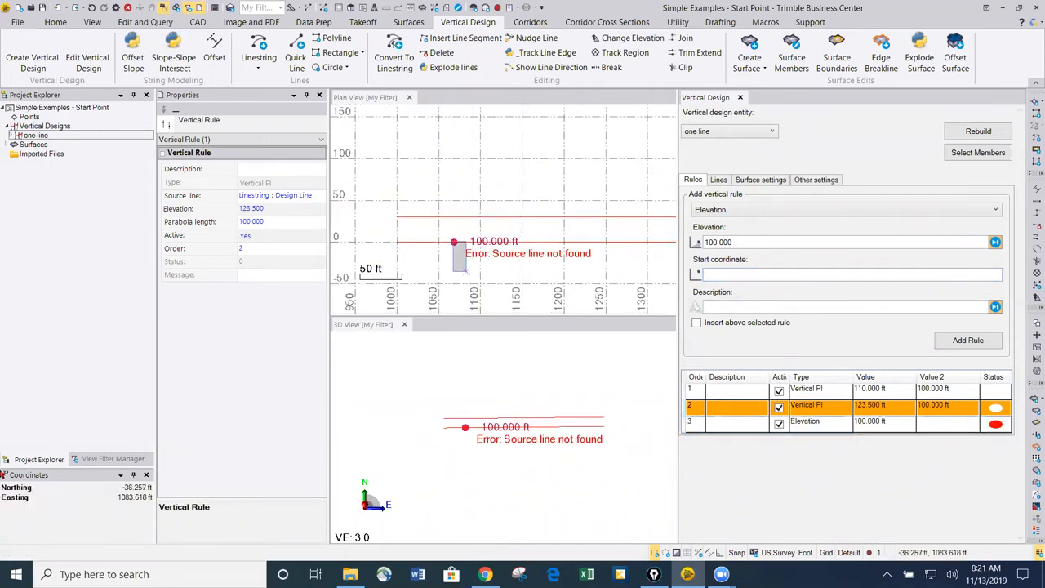
click(454, 242)
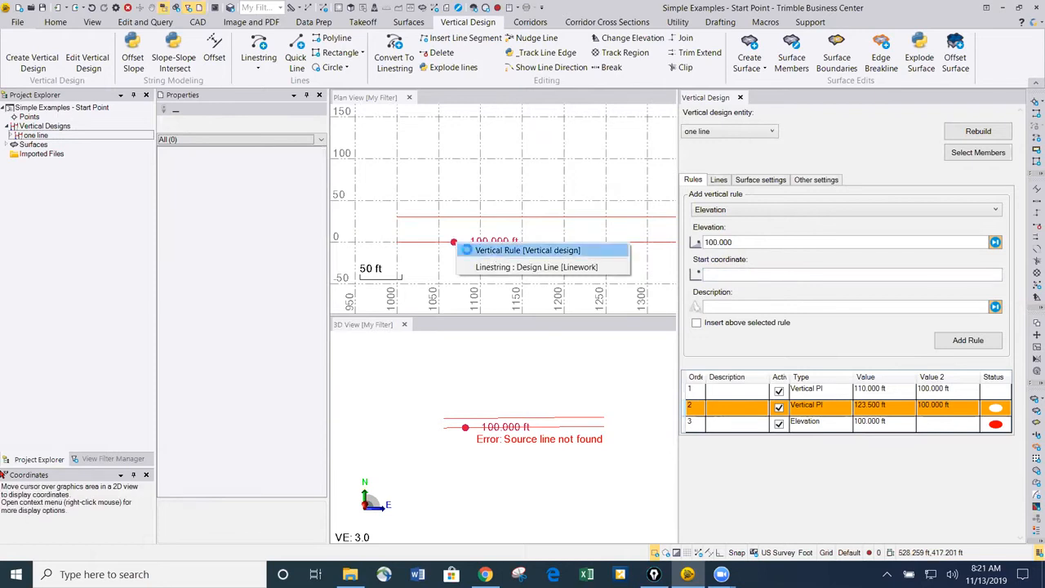
click(490, 251)
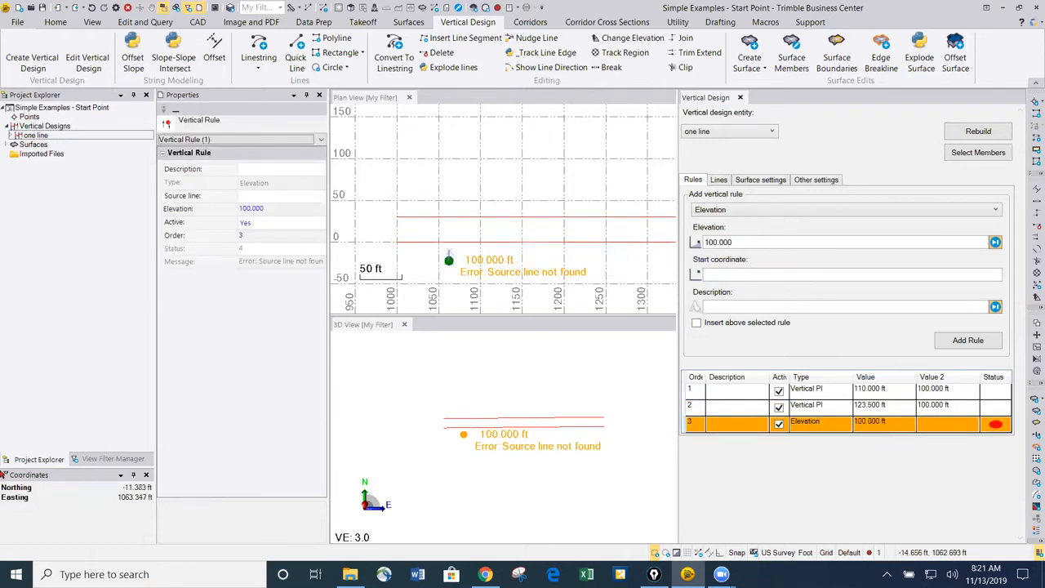
key(Escape)
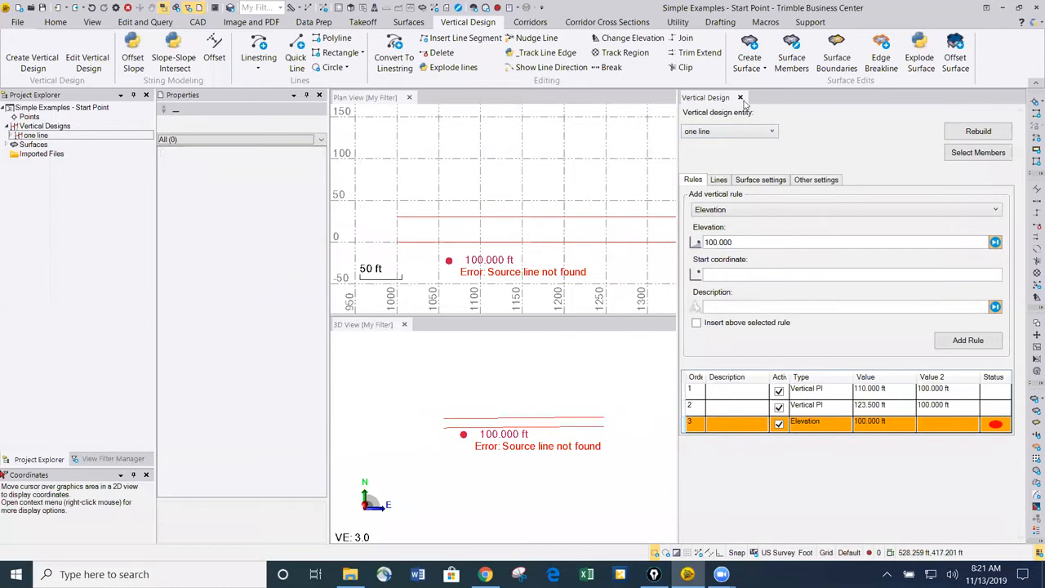
Step: Create a vertical design named Two Lines from both lines of the two-line example
click(741, 98)
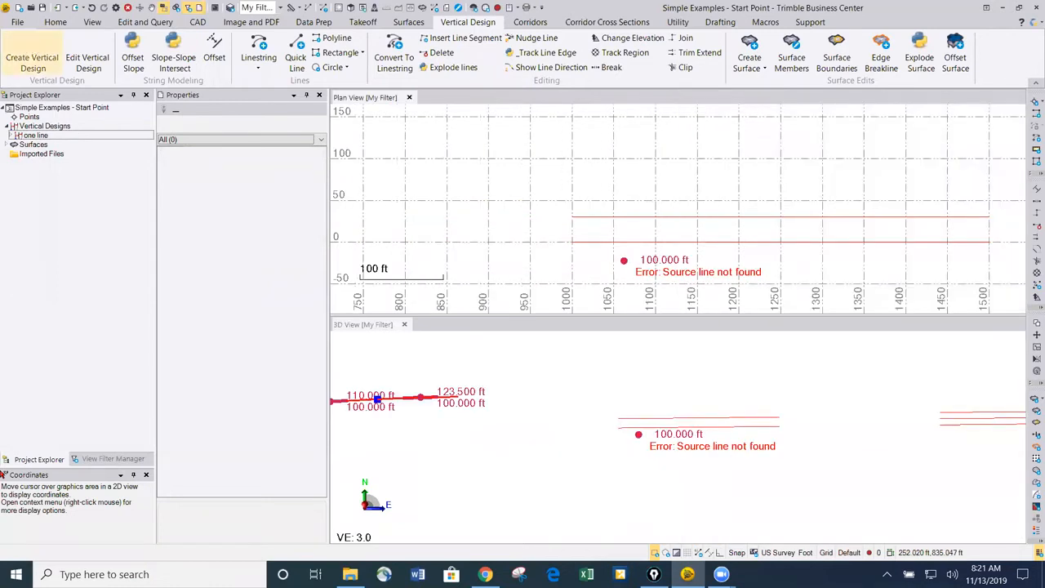
click(32, 62)
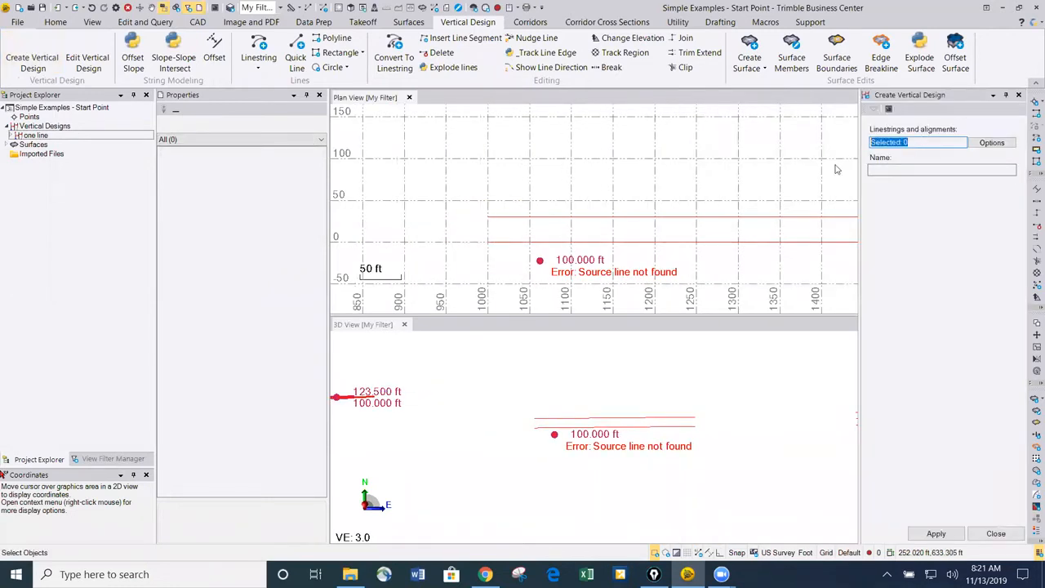
drag(746, 258, 679, 182)
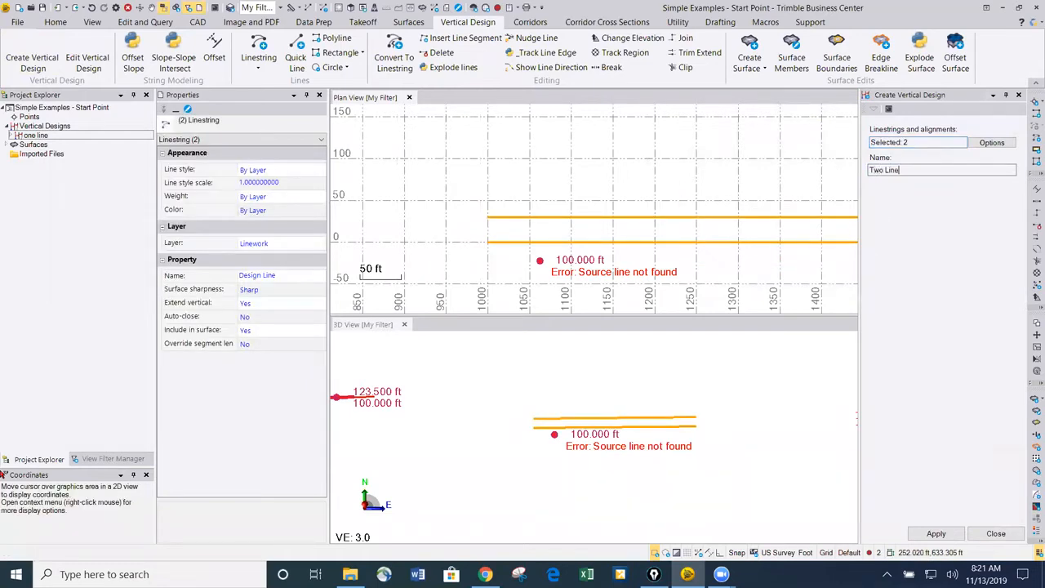
click(936, 534)
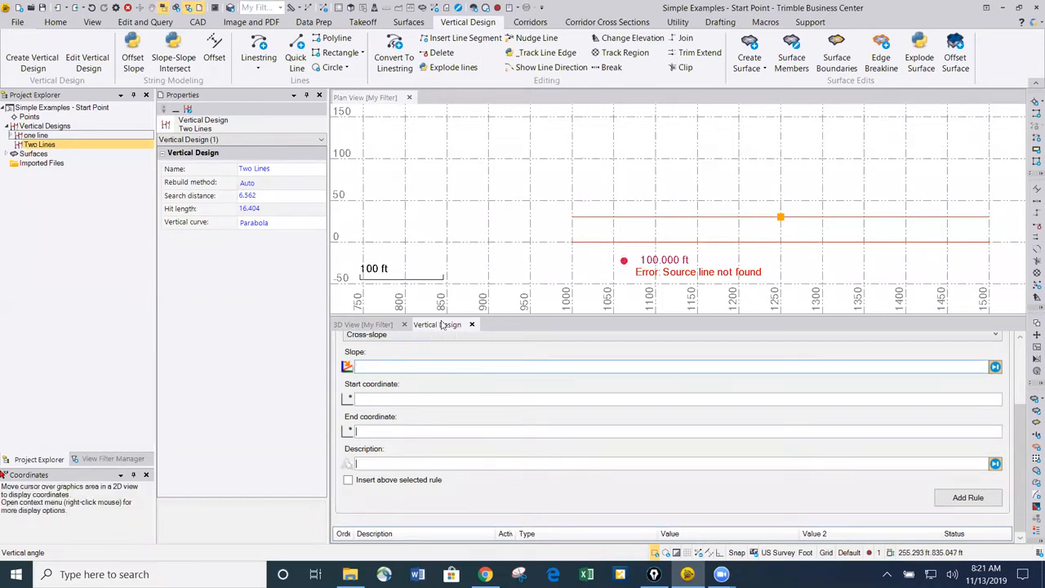
Step: Place the Vertical Design editor in a new vertical tab group and the 3D View in a horizontal tab group below the Plan View
drag(500, 98, 501, 99)
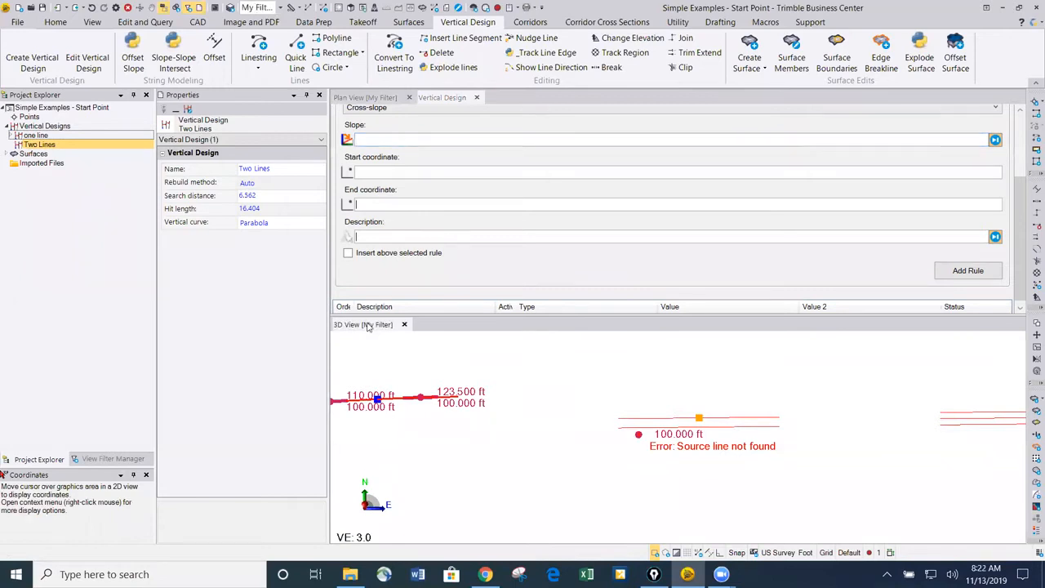
drag(509, 149, 515, 97)
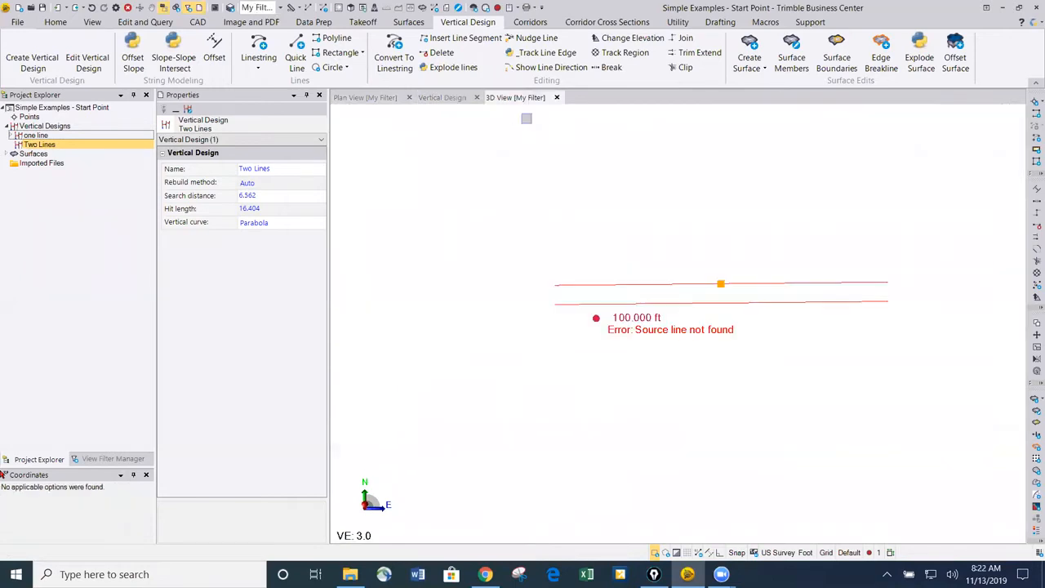
click(451, 99)
right_click(451, 98)
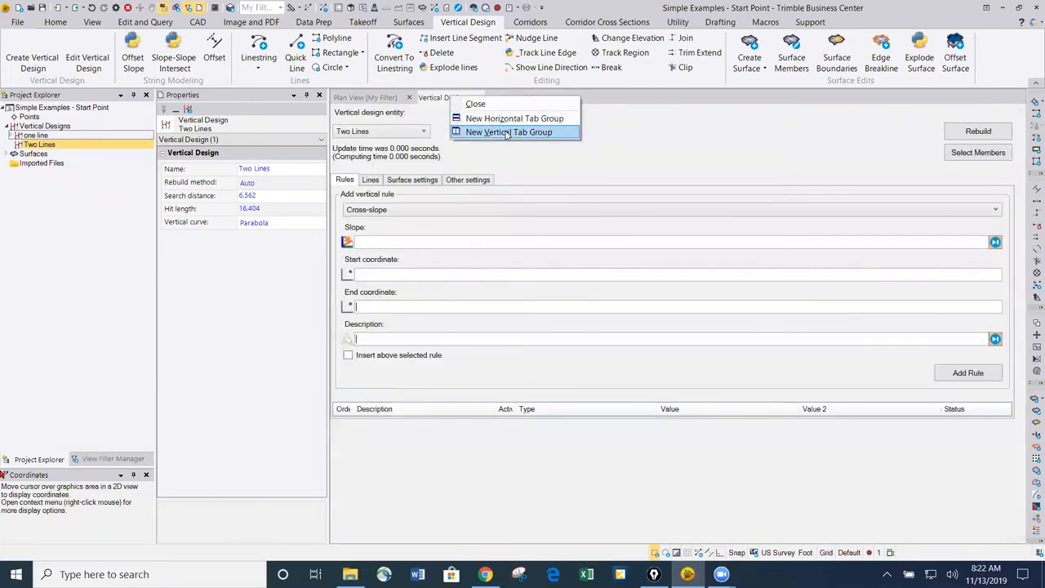
click(507, 133)
right_click(468, 99)
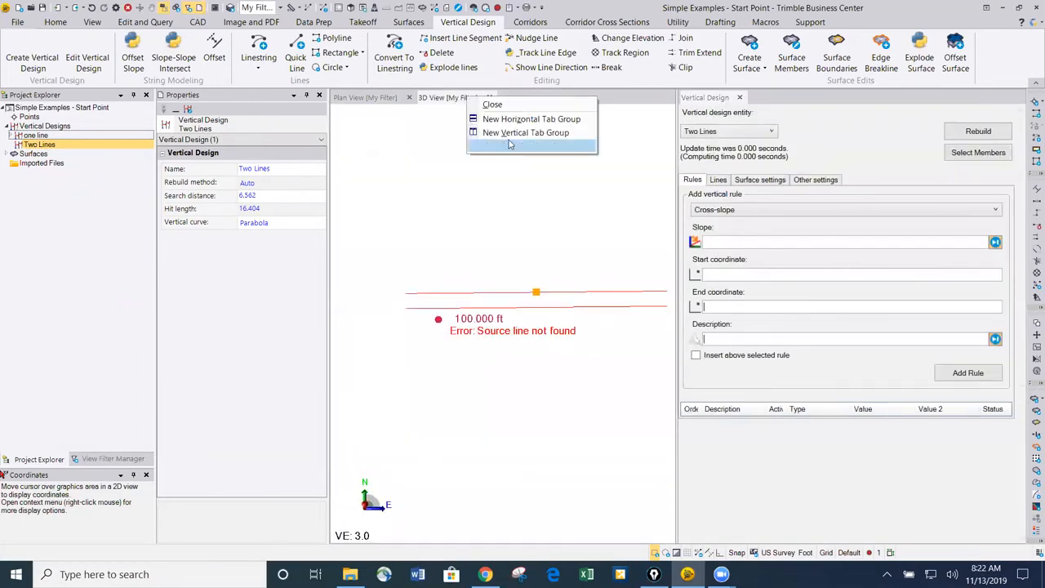
click(527, 120)
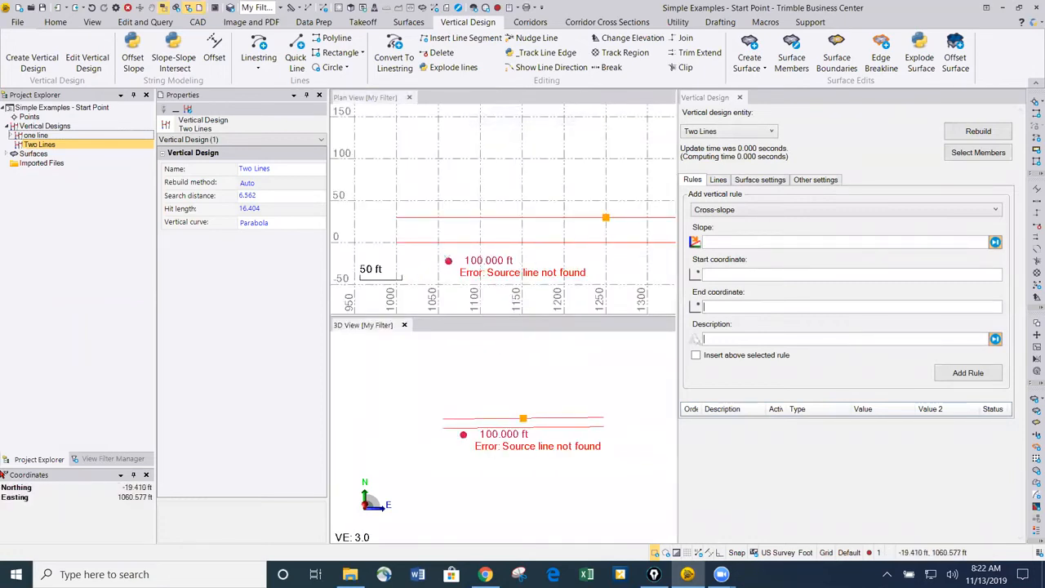
Step: Try moving the stray 100 ft Elevation rule back onto the lower line and delete it
click(449, 260)
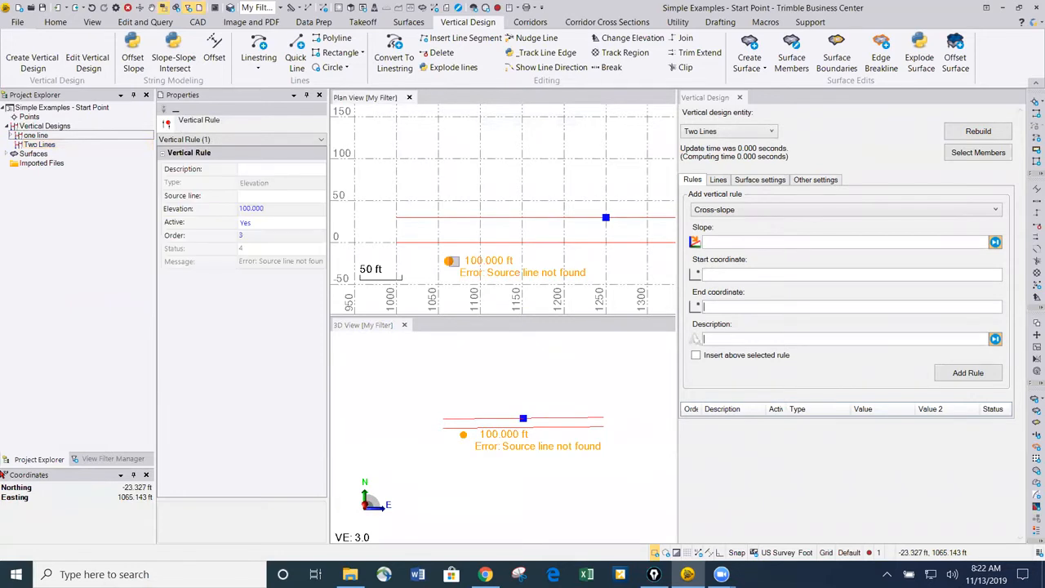
drag(445, 253, 449, 243)
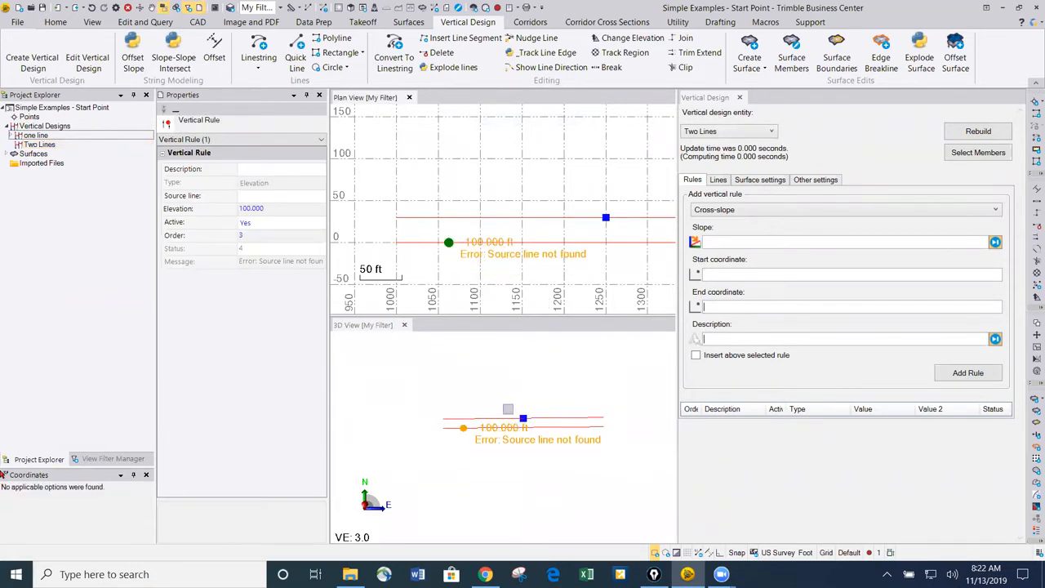
click(718, 180)
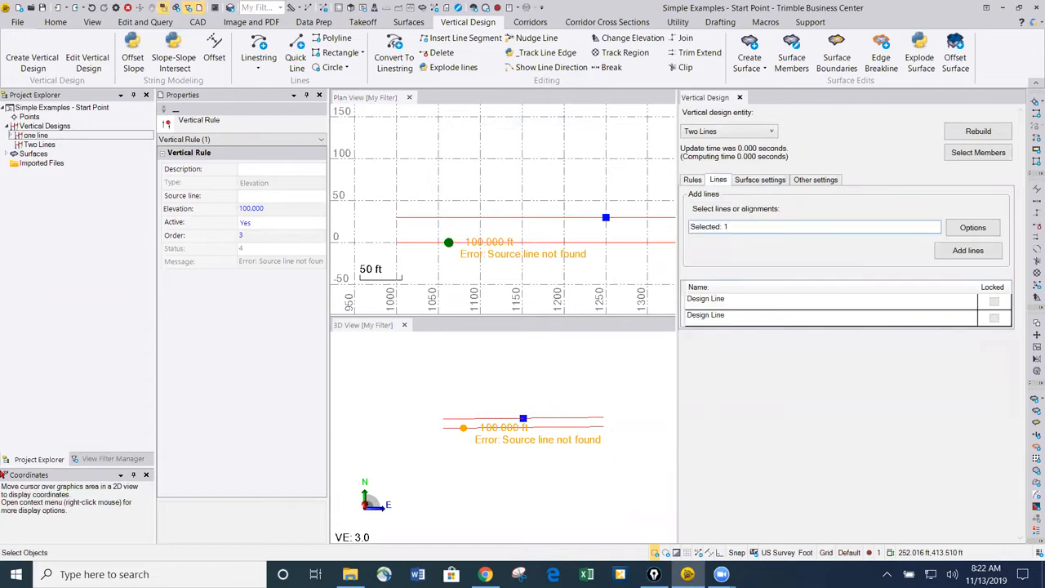
click(693, 181)
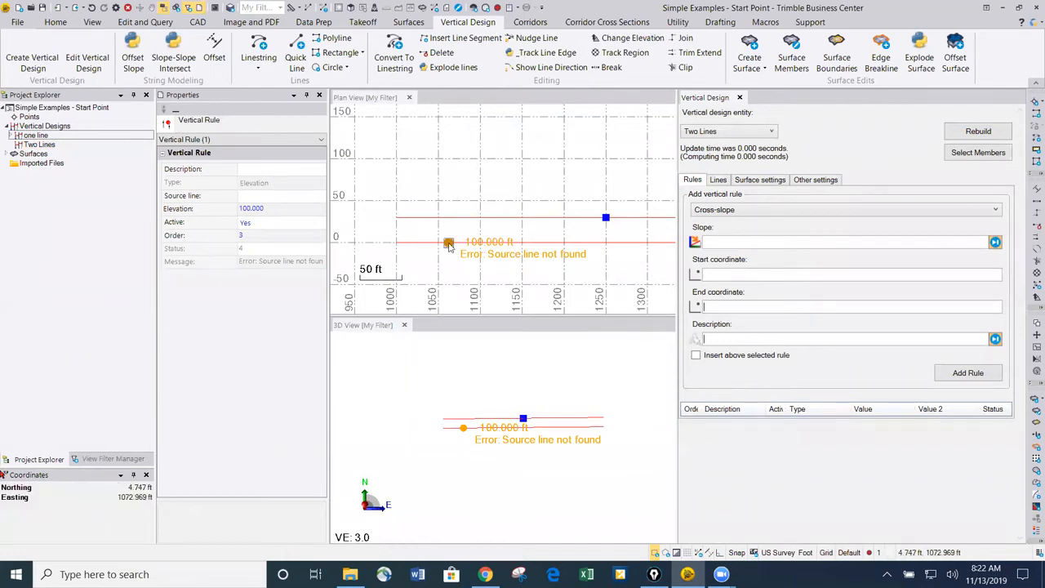
right_click(448, 245)
click(478, 313)
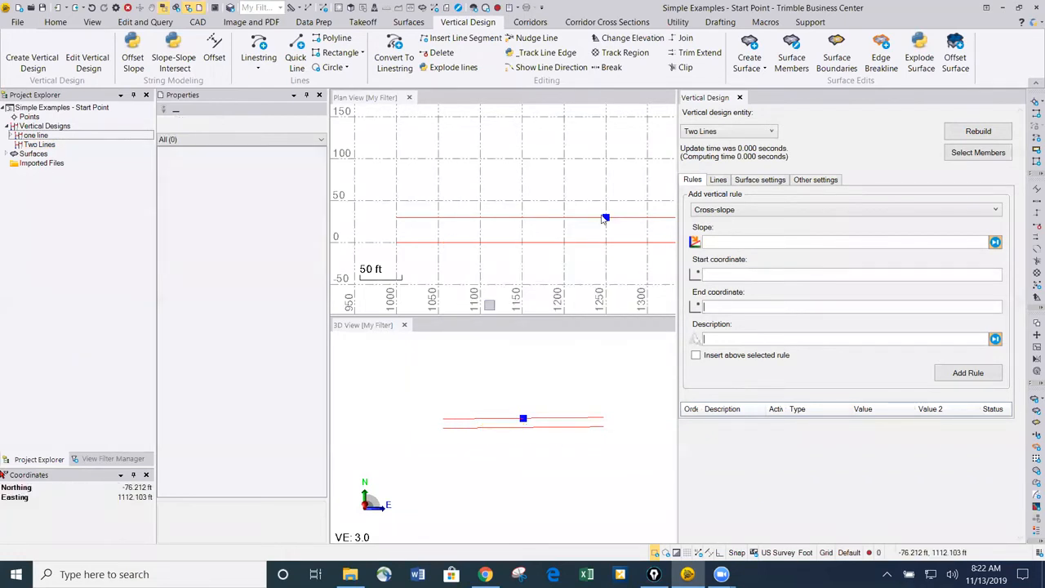
Step: Add an Elevation rule of 100 ft to the Two Lines design on the lower line at about easting 1066 ft
click(841, 210)
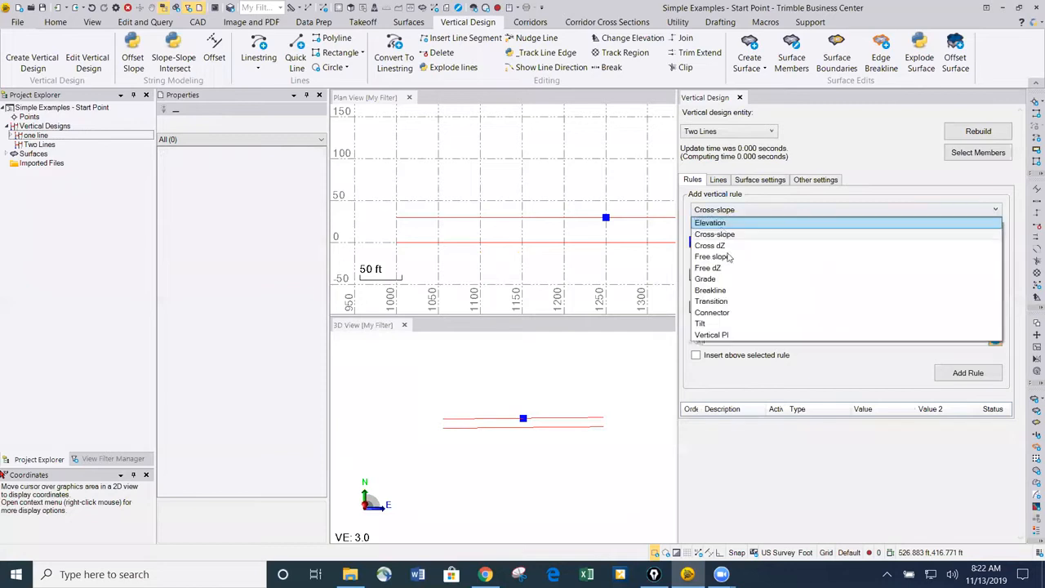
click(723, 219)
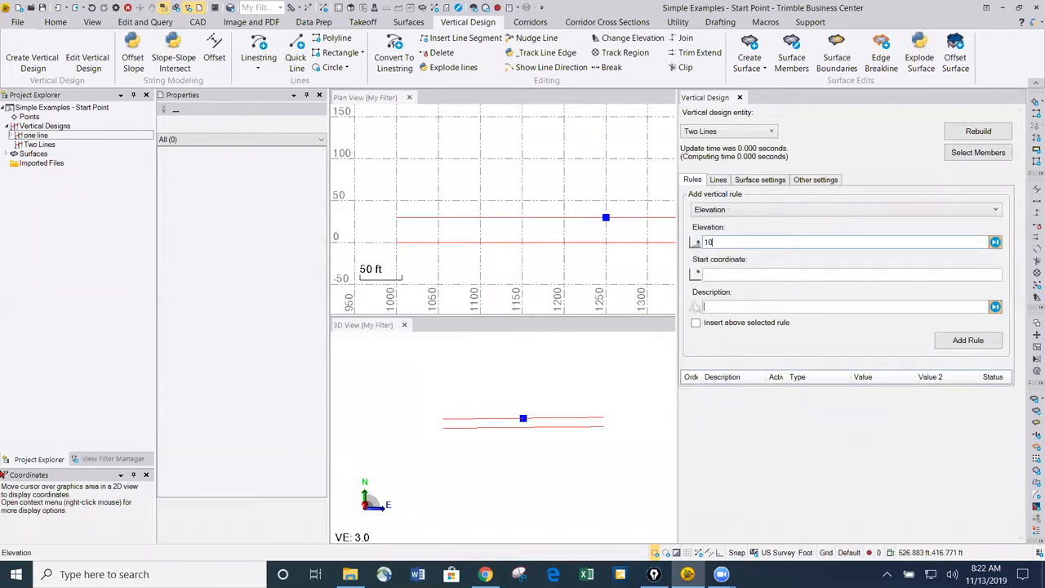
text(100)
click(738, 273)
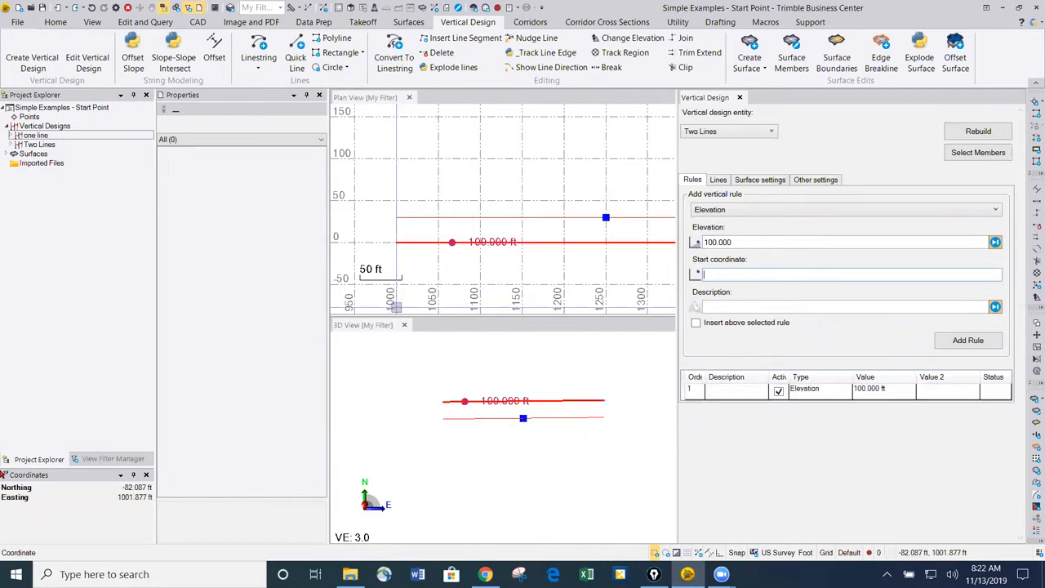
Step: Add a 5% Grade rule along the lower line from its west end at easting 1000 ft to its east end at 1500 ft
scroll(477, 423, up, 2)
mouse_move(477, 427)
right_down()
mouse_move(525, 407)
mouse_move(531, 418)
mouse_move(486, 424)
mouse_move(495, 420)
right_up()
click(711, 214)
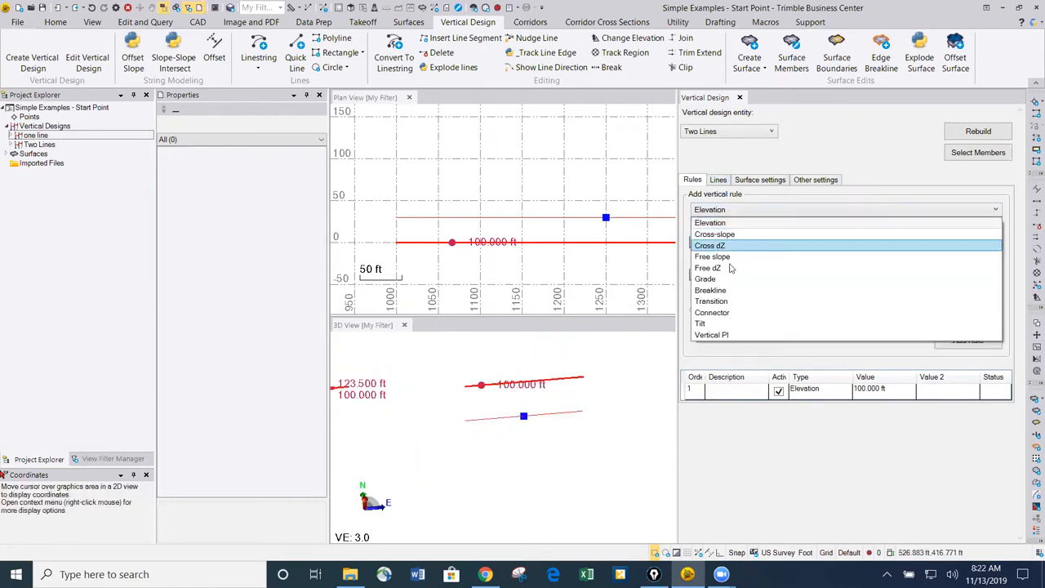
click(707, 279)
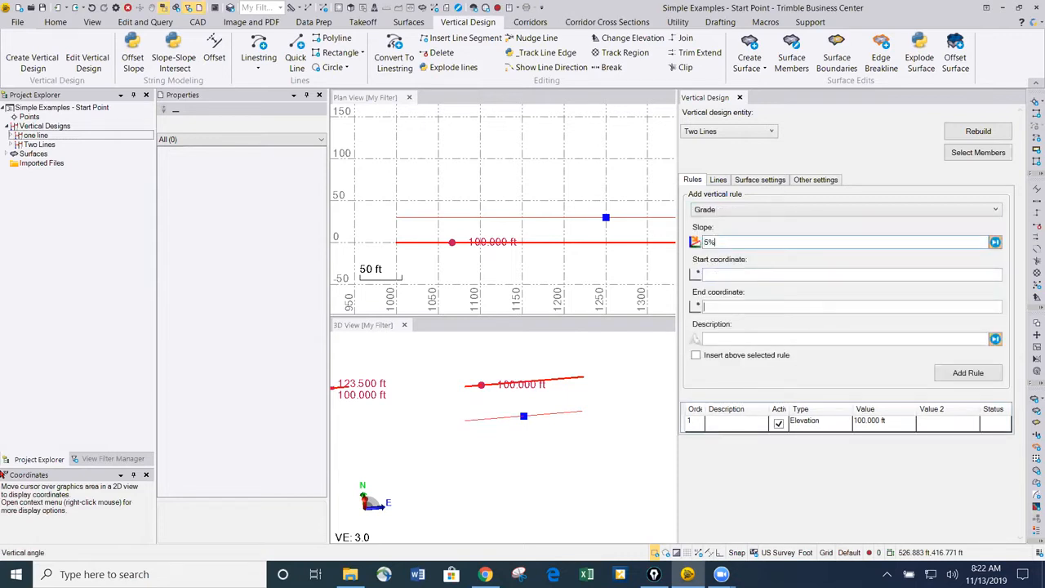
key(Tab)
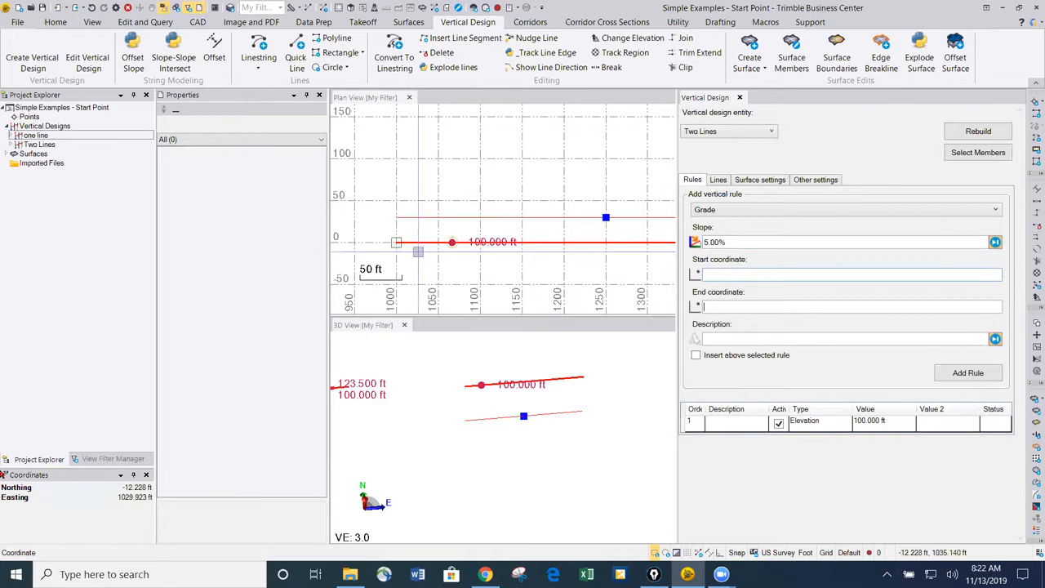
click(402, 242)
scroll(448, 252, down, 2)
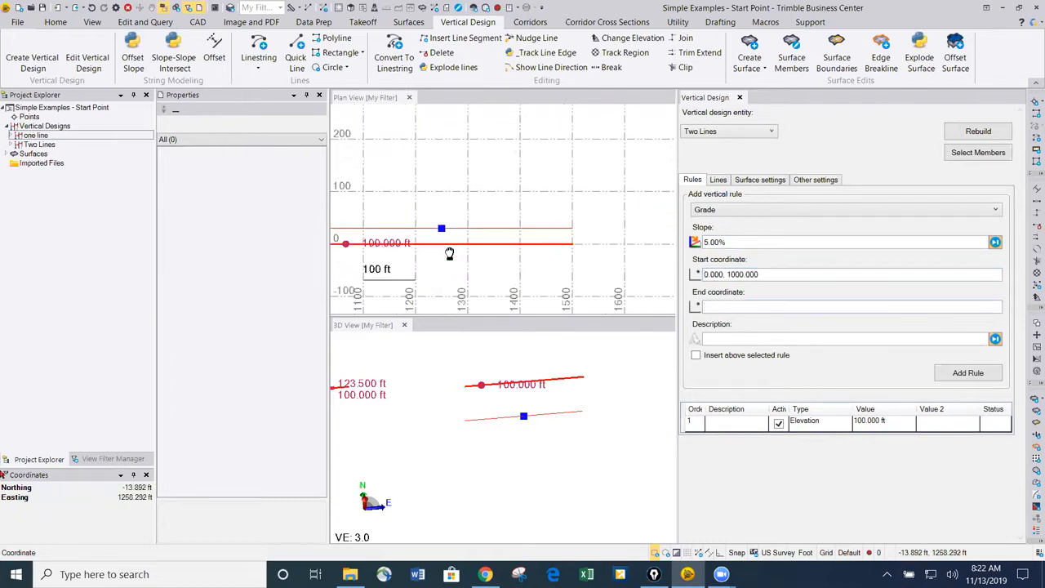
middle_drag(610, 244, 528, 250)
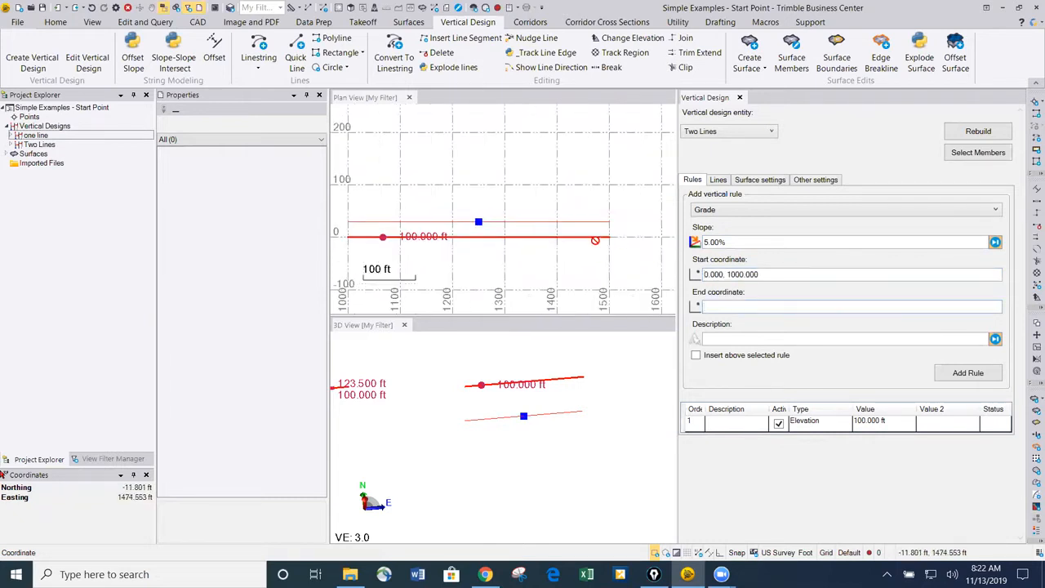
click(605, 236)
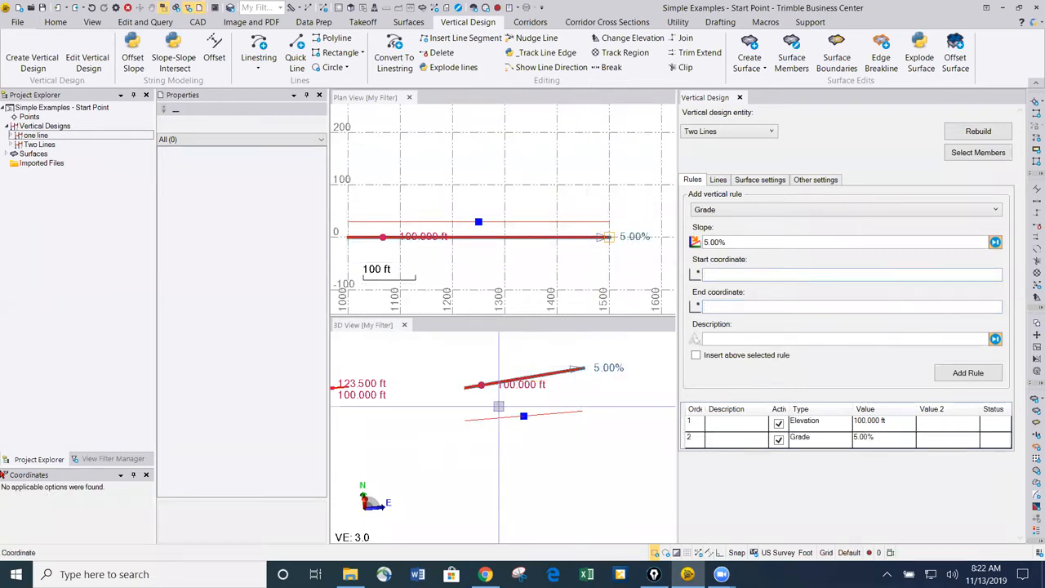
Step: Add a 10% Cross-slope rule from the lower line to the upper line at about easting 1313 ft
scroll(499, 395, up, 1)
scroll(499, 401, down, 1)
middle_drag(513, 402, 524, 383)
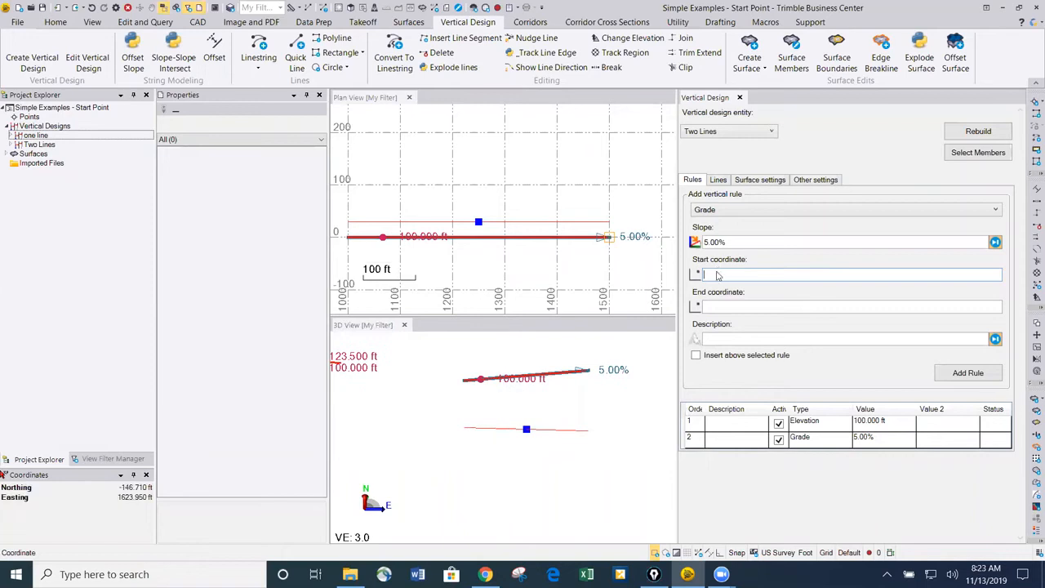
click(718, 210)
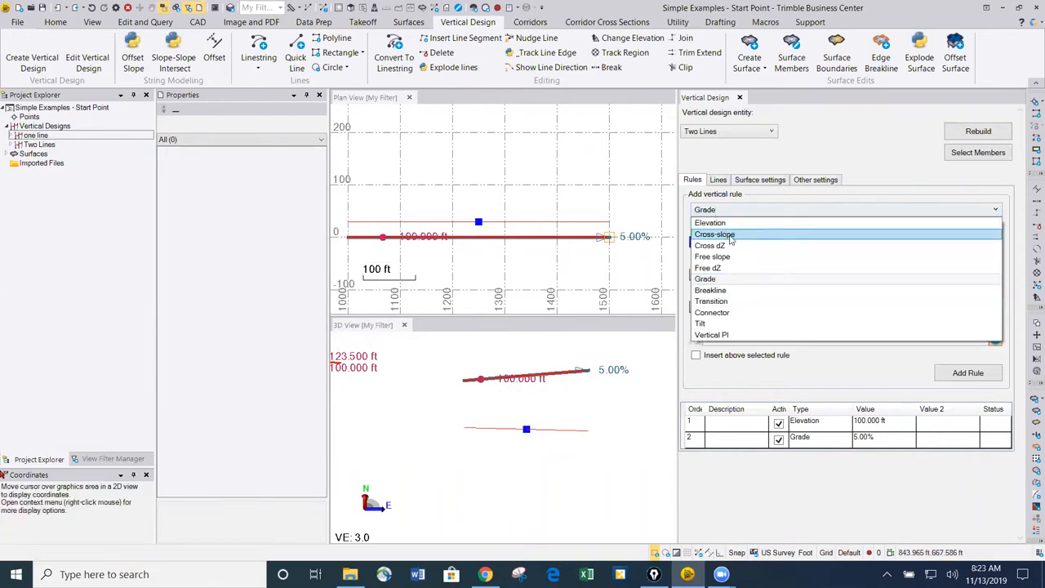
click(729, 236)
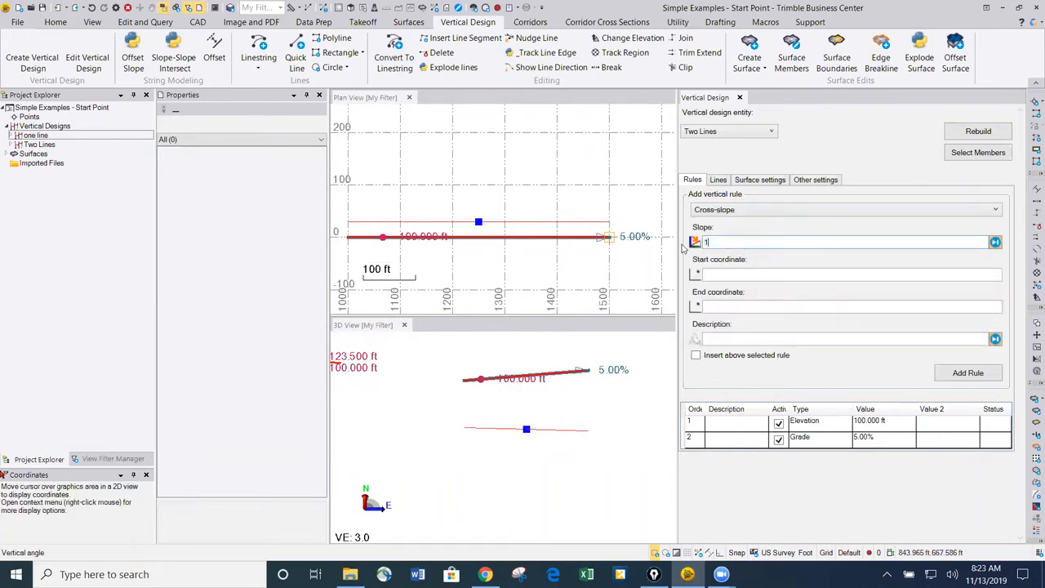
text(10%)
key(Tab)
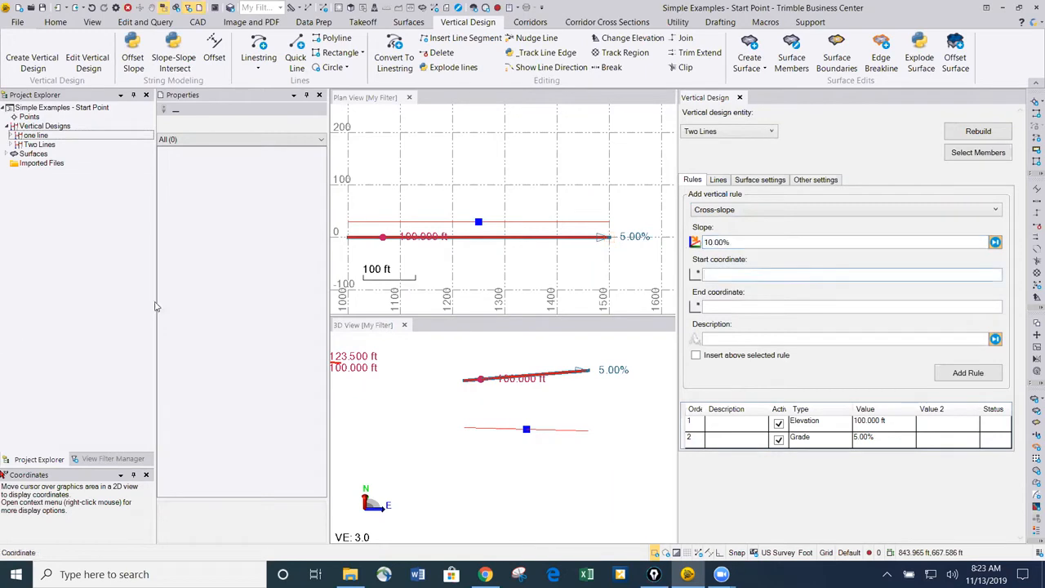
scroll(508, 227, up, 2)
click(511, 224)
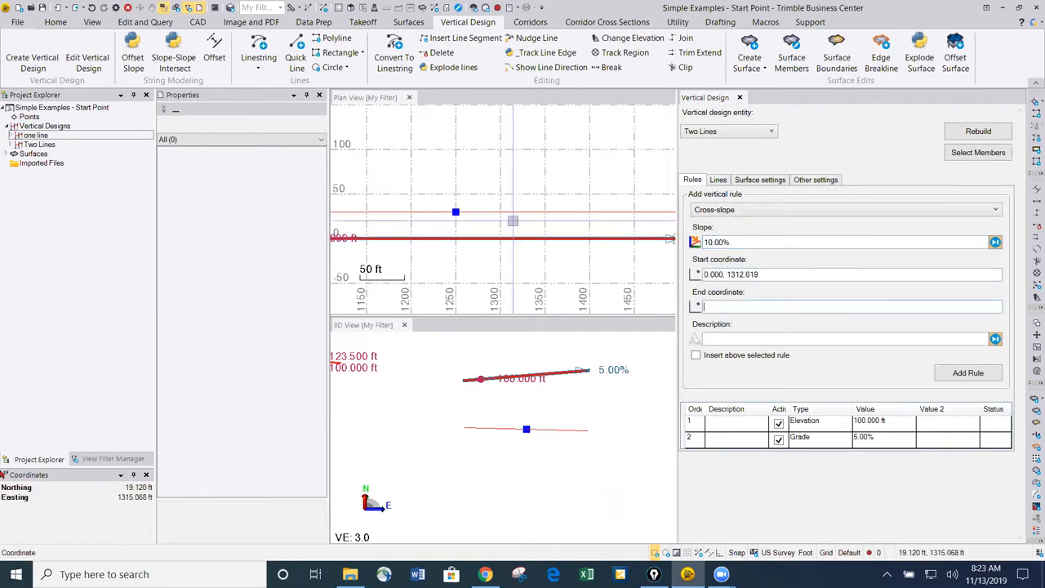
click(513, 212)
Step: Examine the sloped surface between the two lines in the 3D view from an oblique angle
scroll(520, 250, down, 1)
scroll(514, 379, up, 3)
middle_drag(514, 471, 550, 447)
scroll(526, 401, up, 3)
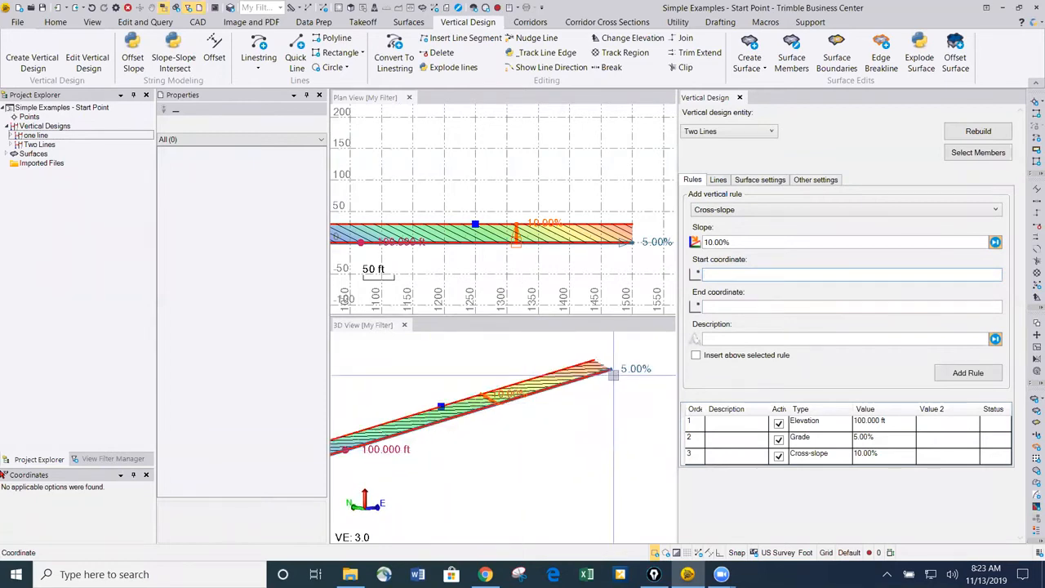
middle_drag(460, 453, 559, 417)
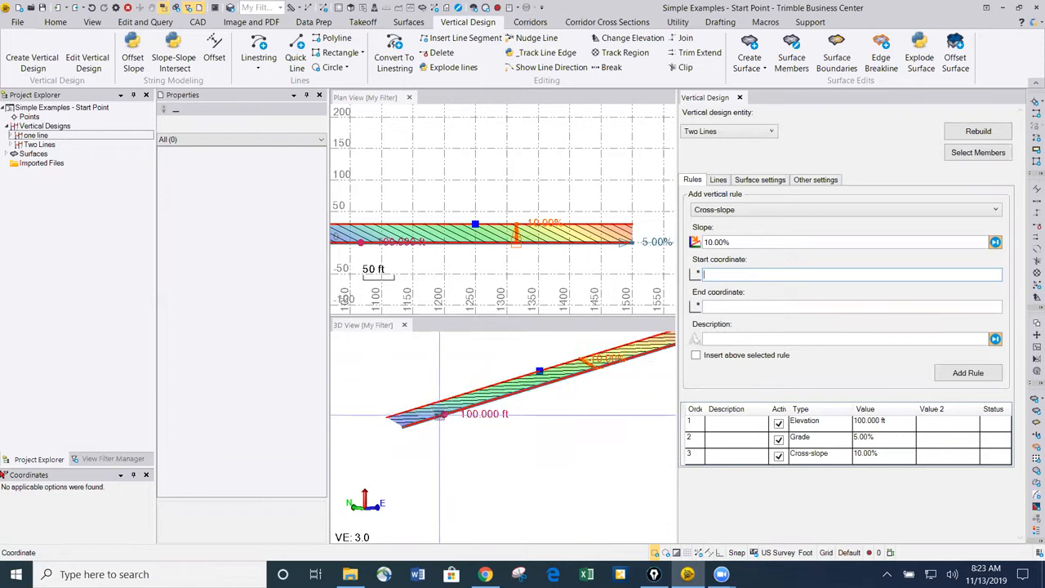
Step: Shorten the 5% Grade rule on the lower line by moving its east end back to about easting 1360 ft
scroll(497, 407, down, 2)
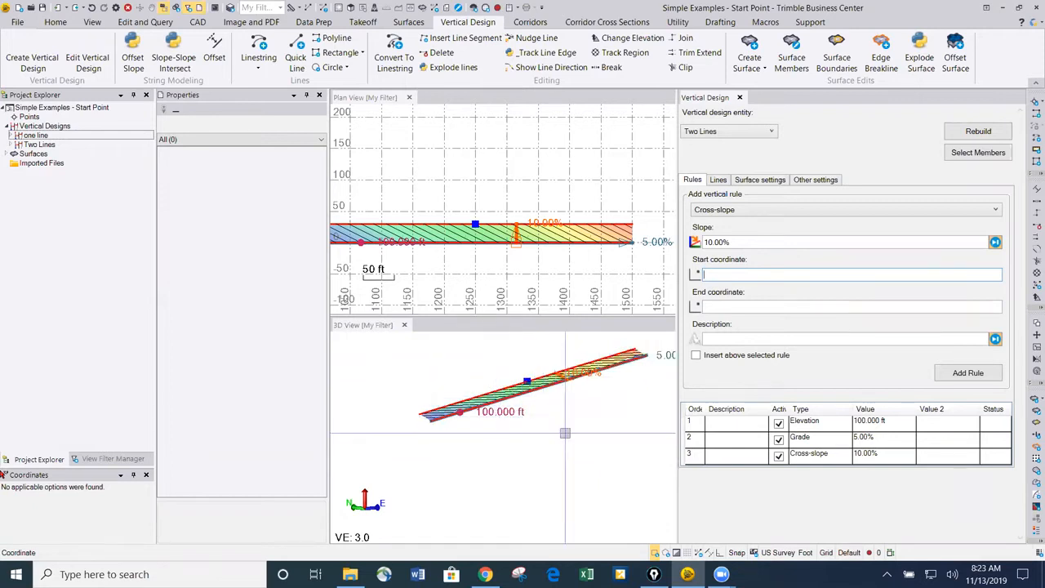
middle_drag(585, 399, 557, 402)
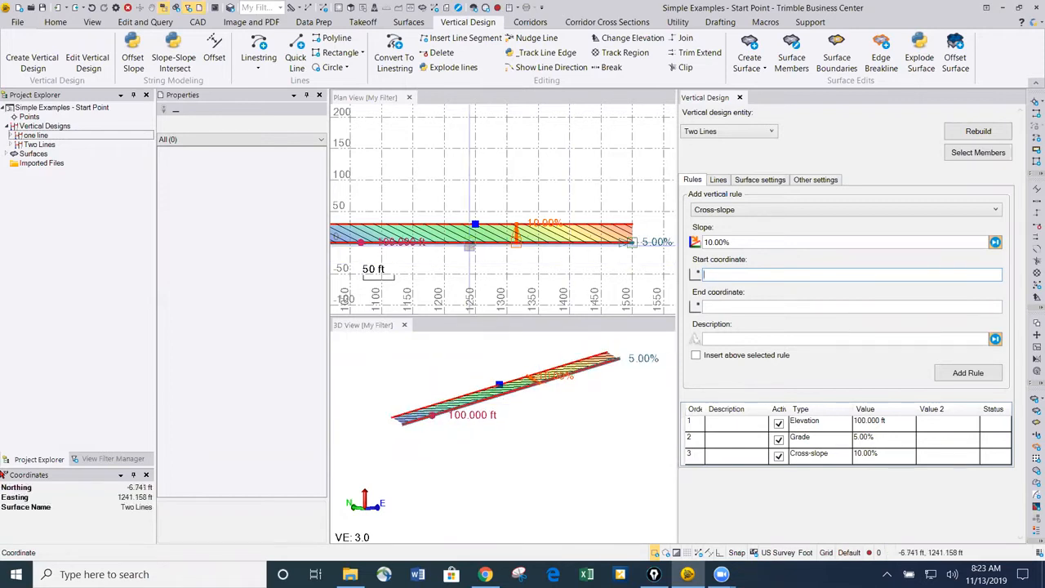
scroll(561, 387, up, 3)
scroll(559, 348, down, 2)
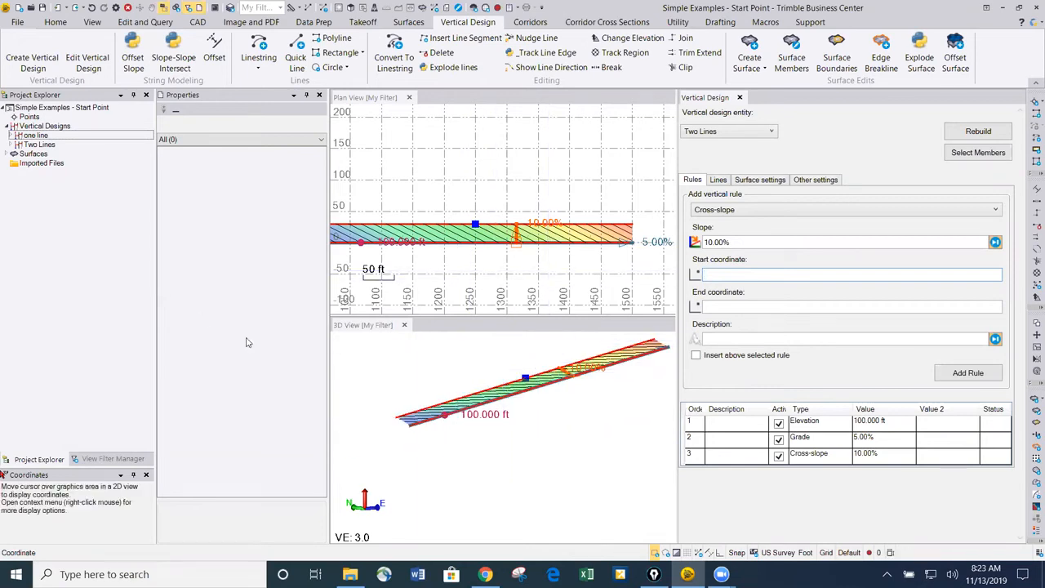
click(584, 243)
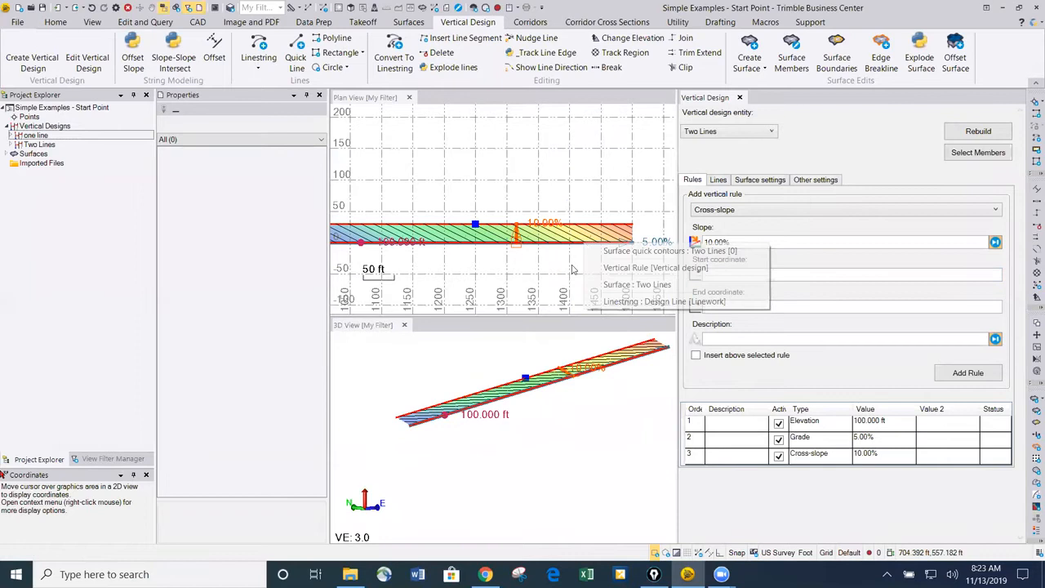
click(668, 285)
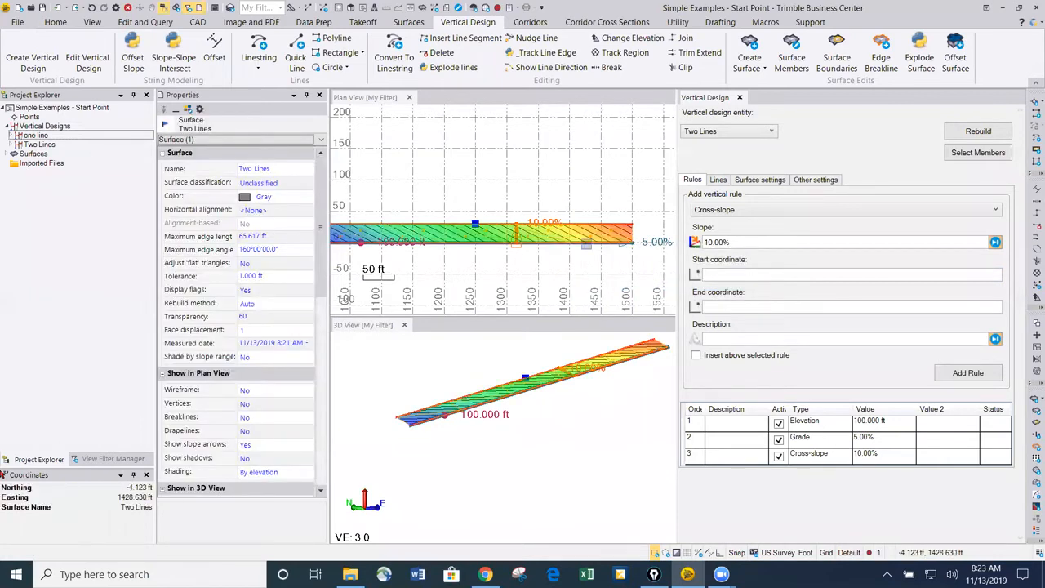
click(631, 270)
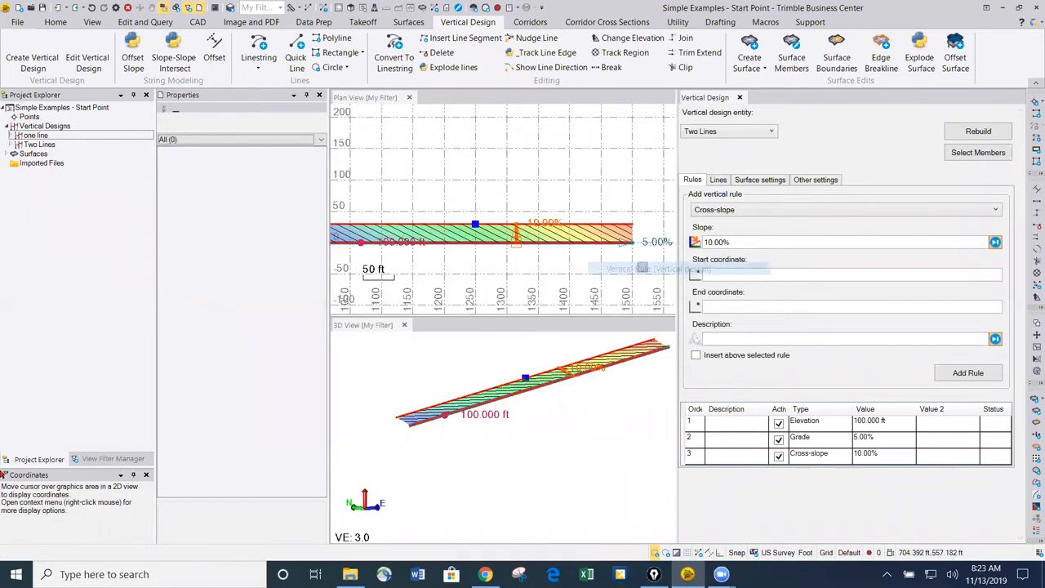
drag(632, 243, 544, 243)
scroll(585, 376, up, 2)
scroll(575, 393, down, 2)
middle_drag(572, 395, 572, 394)
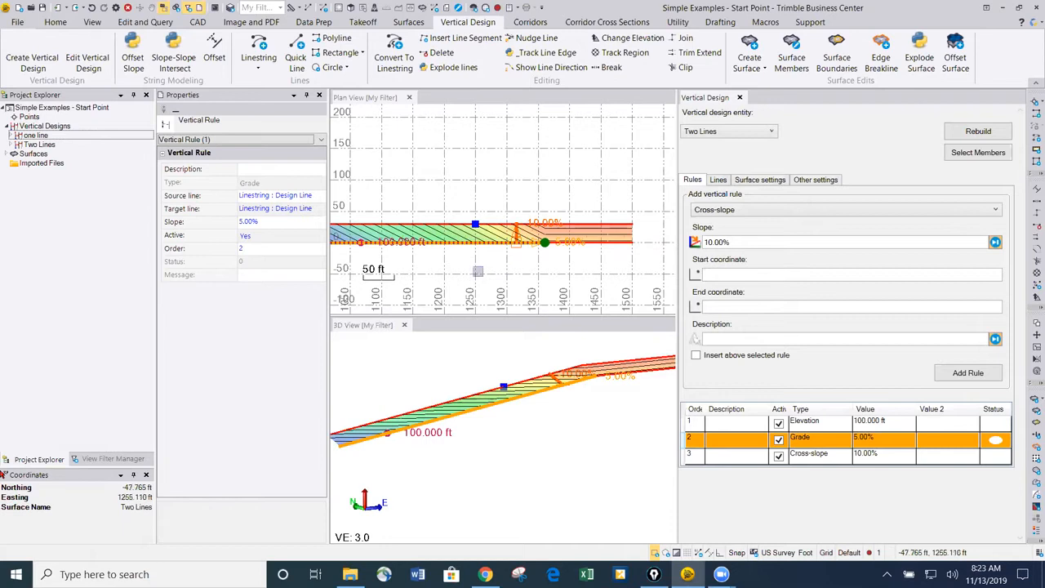
Step: Move the west start of the 5% Grade rule along the lower line to the 100 ft elevation point
scroll(645, 244, down, 2)
drag(419, 246, 449, 245)
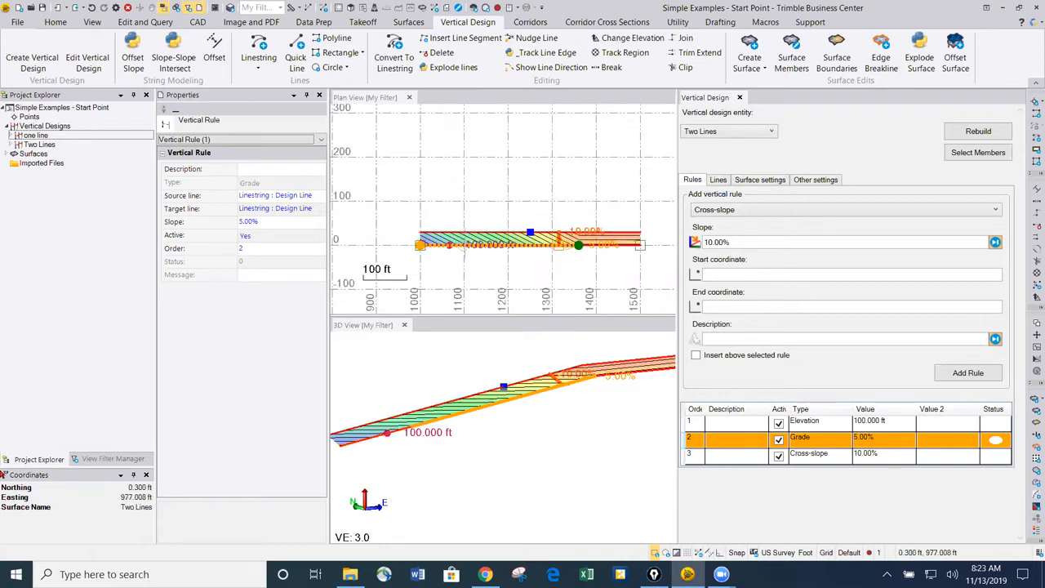
scroll(441, 426, down, 2)
mouse_move(492, 442)
middle_down()
mouse_move(479, 446)
mouse_move(508, 435)
mouse_move(501, 447)
mouse_move(481, 441)
mouse_move(493, 441)
middle_up()
scroll(498, 401, up, 4)
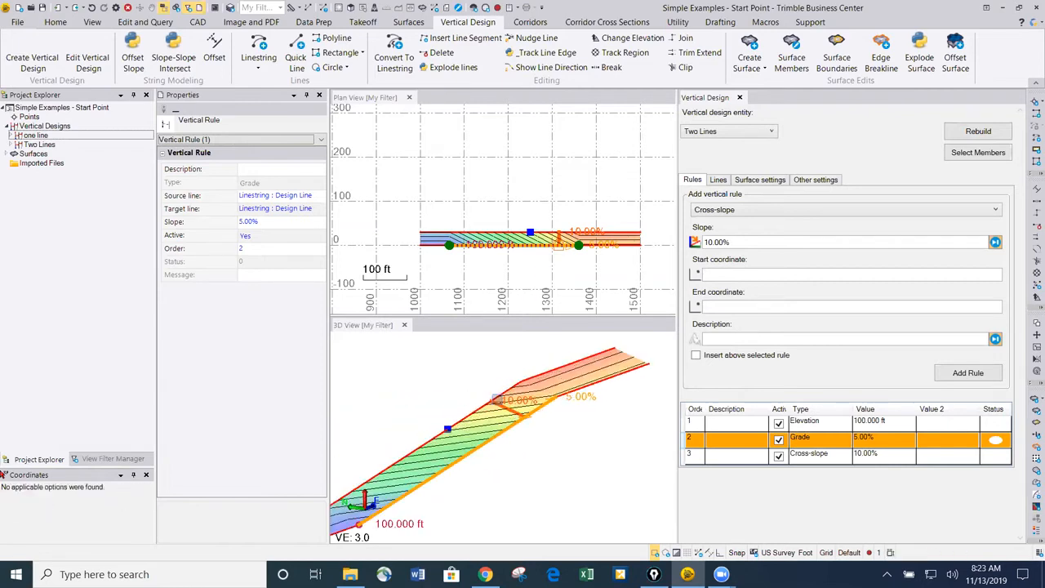
Step: Set the slope of the Cross-slope rule between the two lines to 100%
click(521, 417)
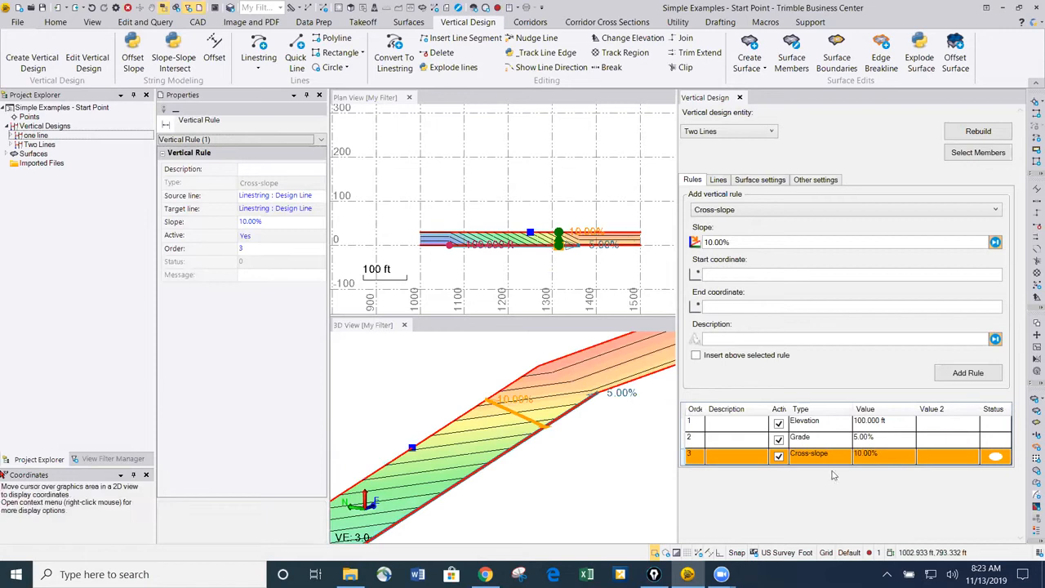
click(904, 450)
click(865, 457)
text(1)
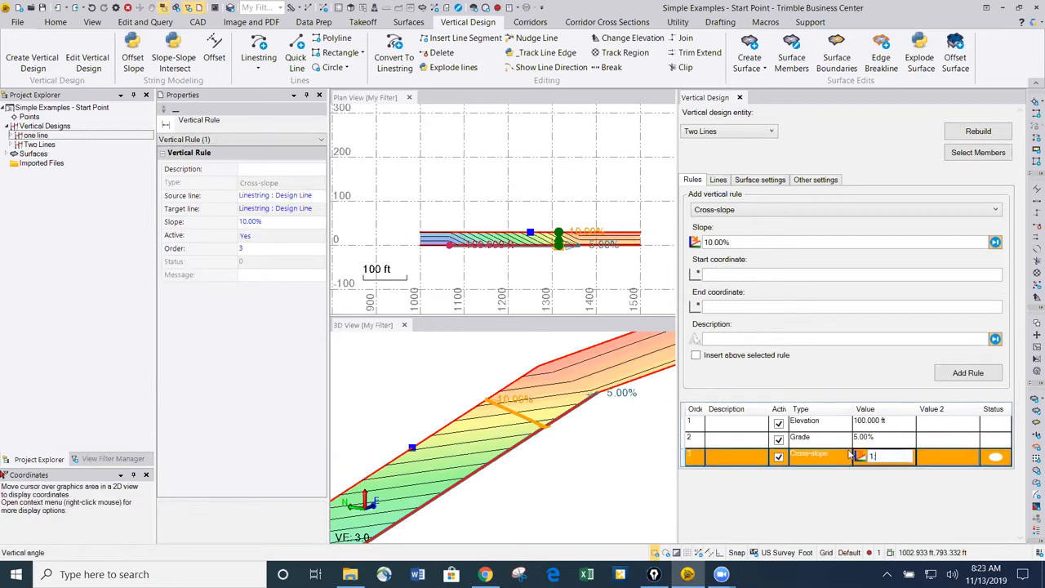
text(00)
key(Return)
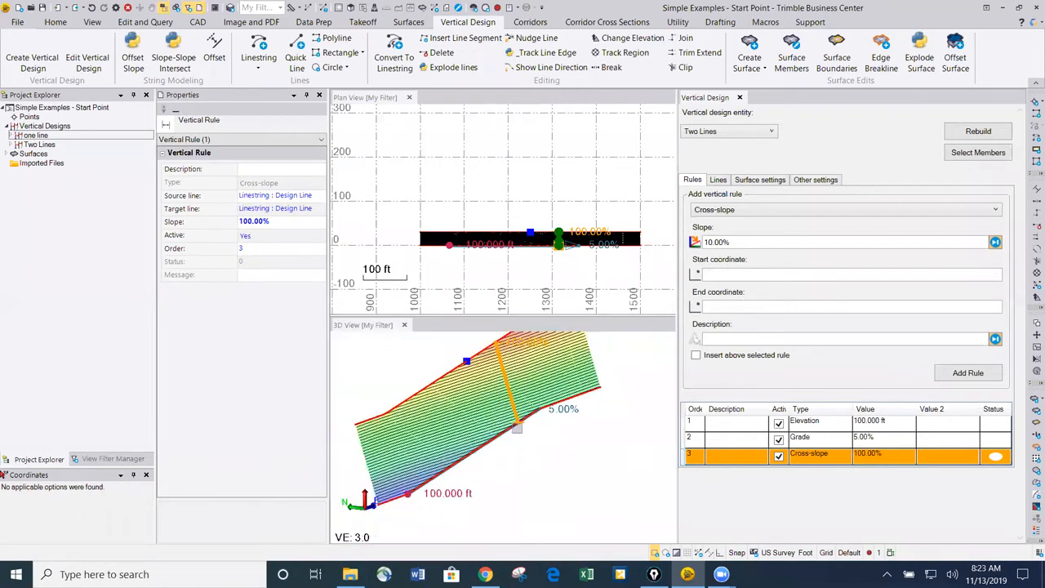
Step: Set the slope of the Cross-slope rule between the two lines to 5%
click(903, 459)
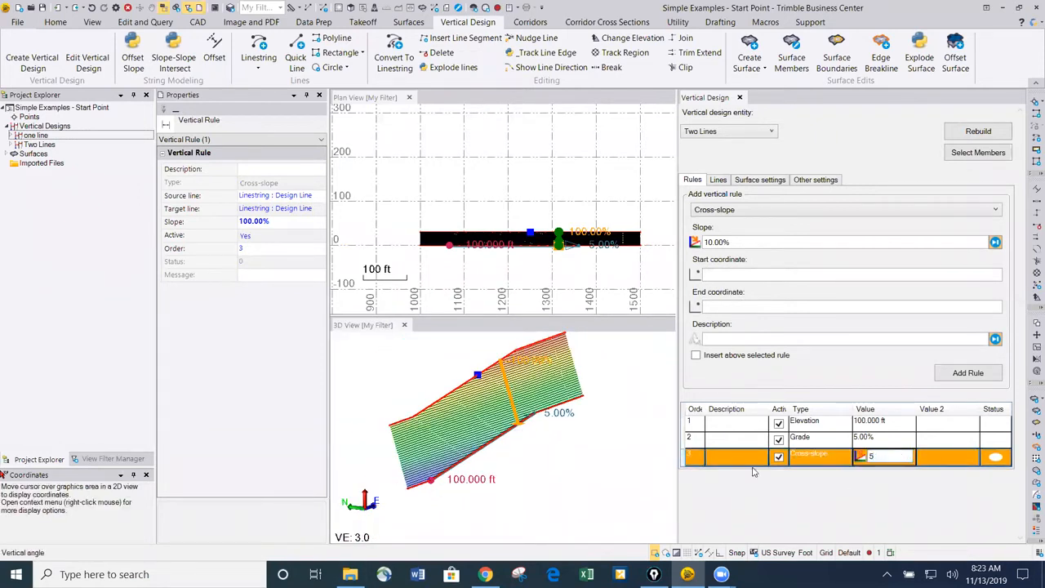
text(5)
key(Return)
drag(517, 401, 504, 444)
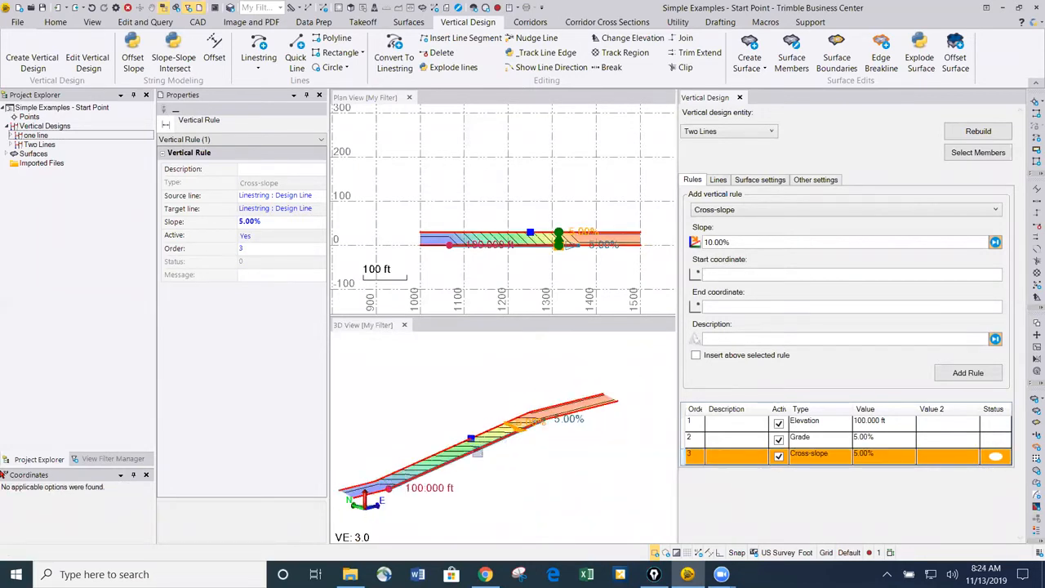
middle_drag(478, 452, 526, 371)
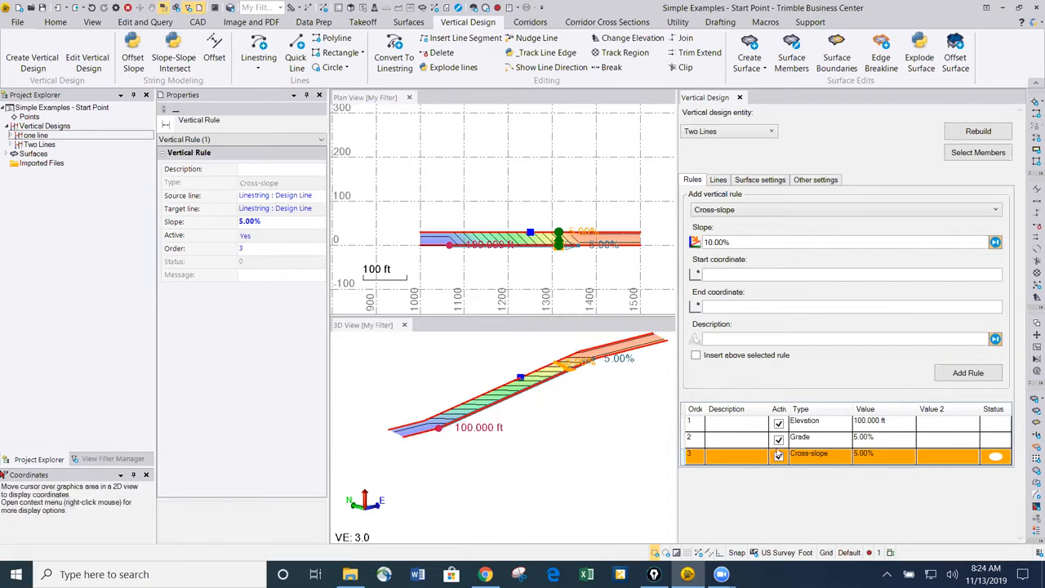
scroll(522, 419, down, 1)
middle_drag(521, 418, 510, 423)
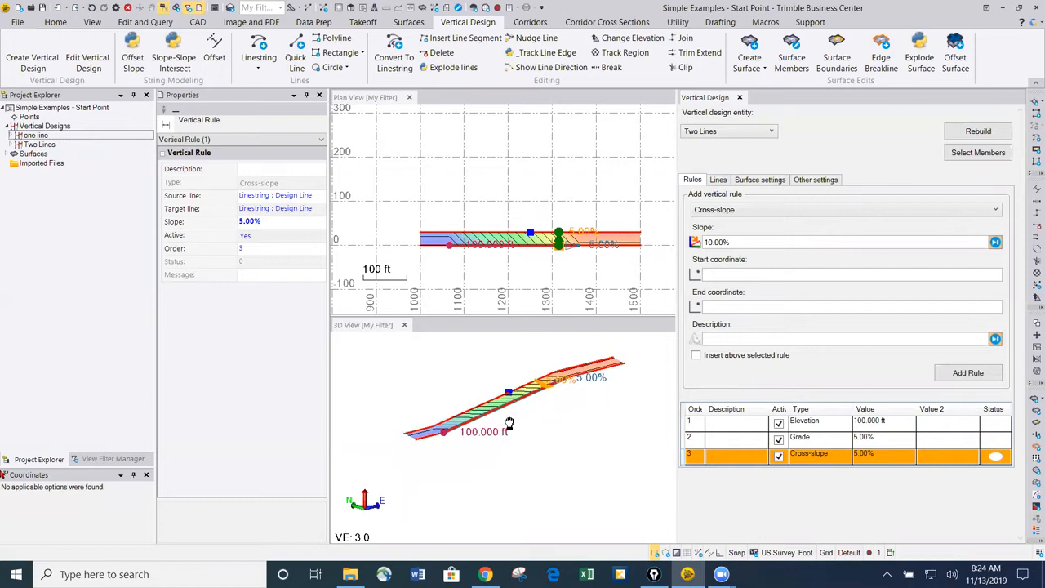
Step: Delete the Cross-slope, Grade and Elevation rules from the Two Lines design
right_click(743, 458)
click(734, 455)
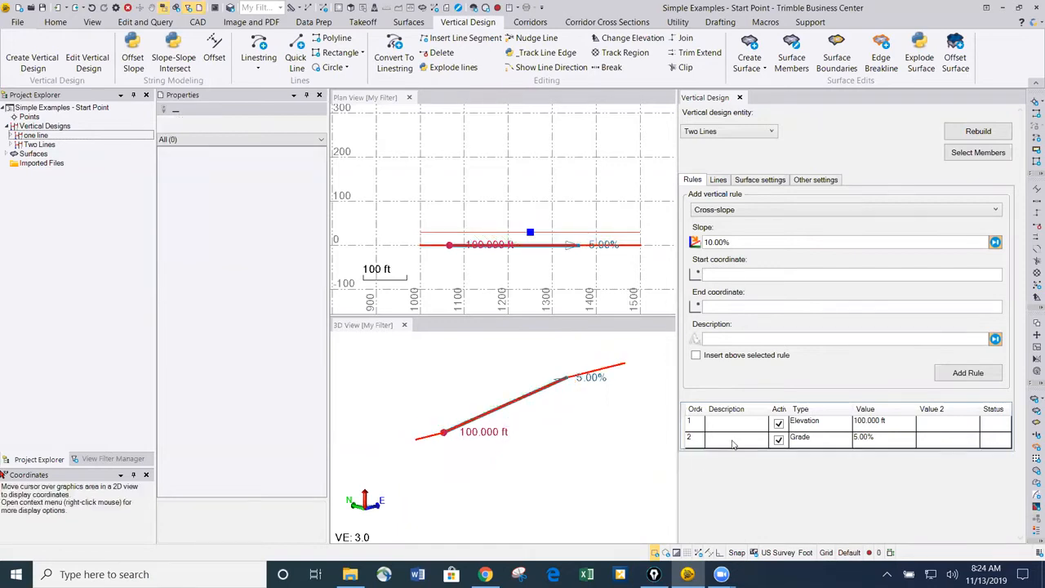
right_click(733, 444)
click(700, 465)
click(745, 431)
right_click(745, 431)
click(692, 434)
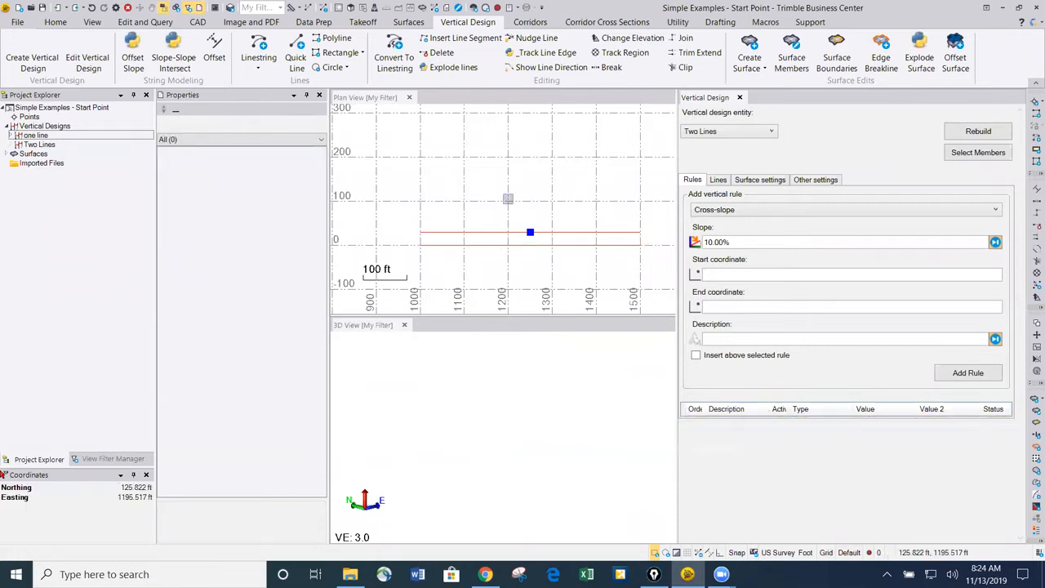
Step: Add a 10% Grade rule along the lower line from its west end at easting 1000 ft to its east end at 1500 ft
click(727, 214)
click(722, 278)
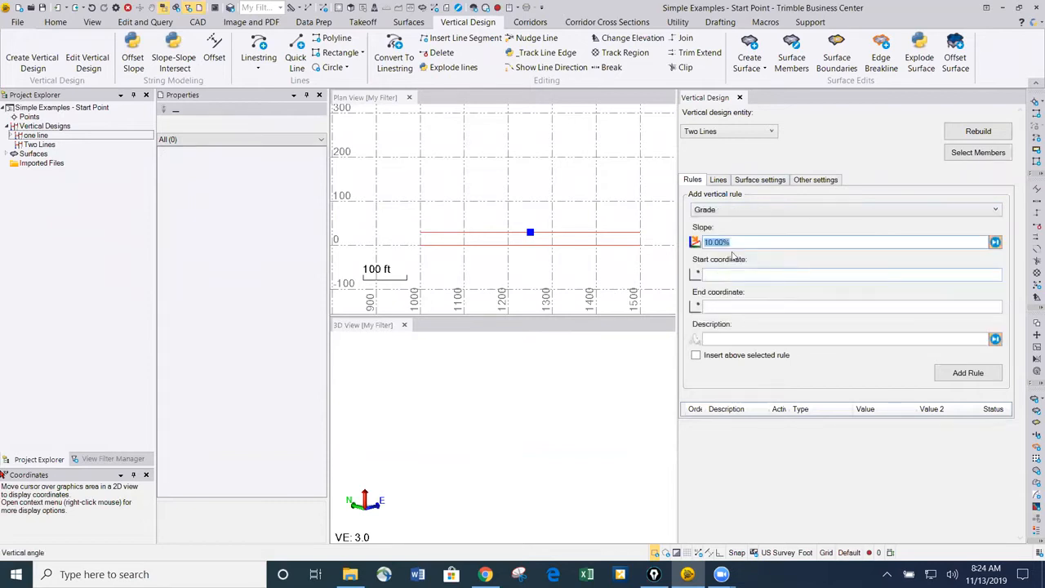
click(722, 275)
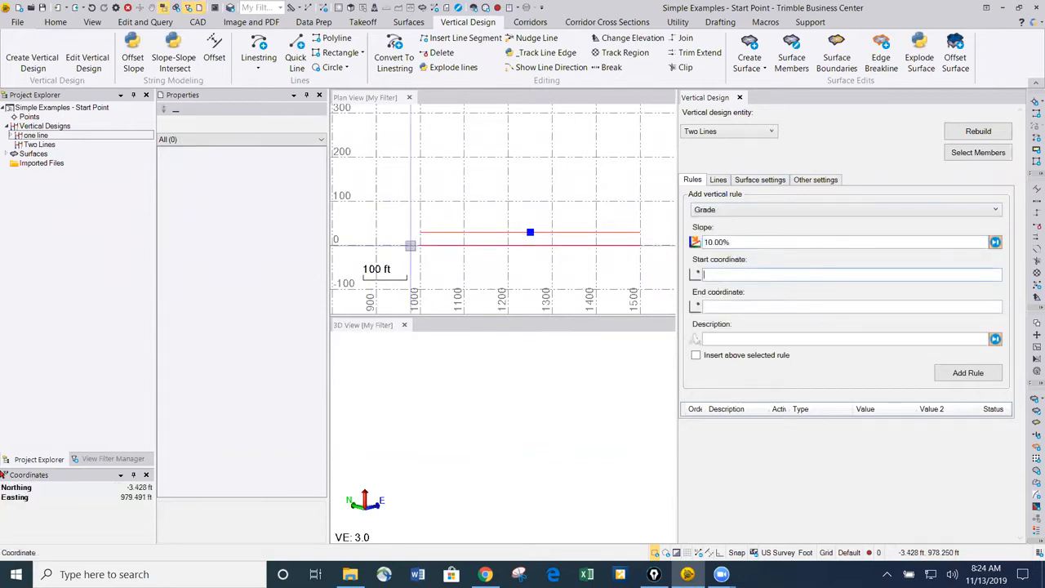
click(419, 246)
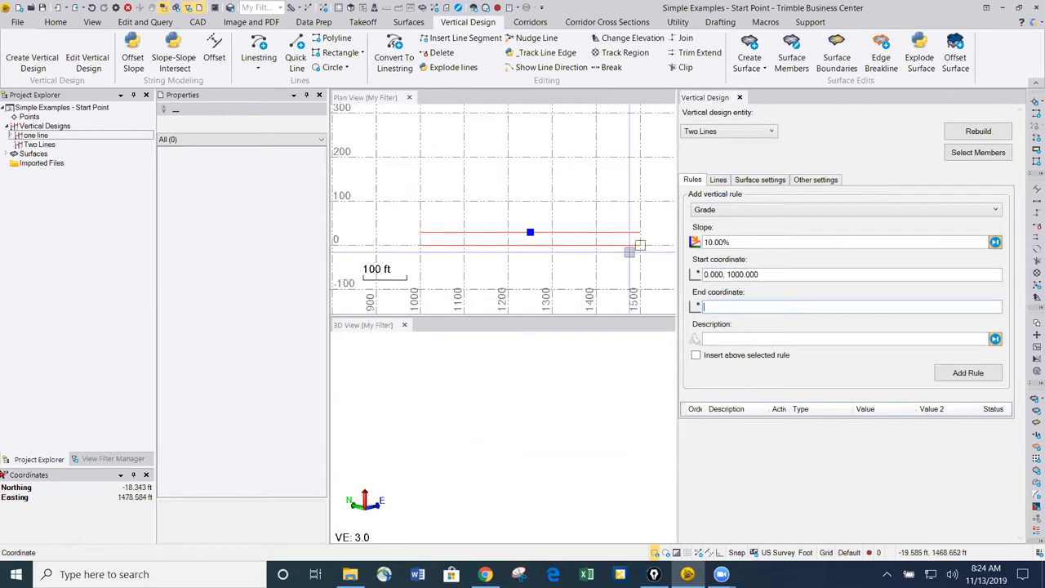
click(641, 246)
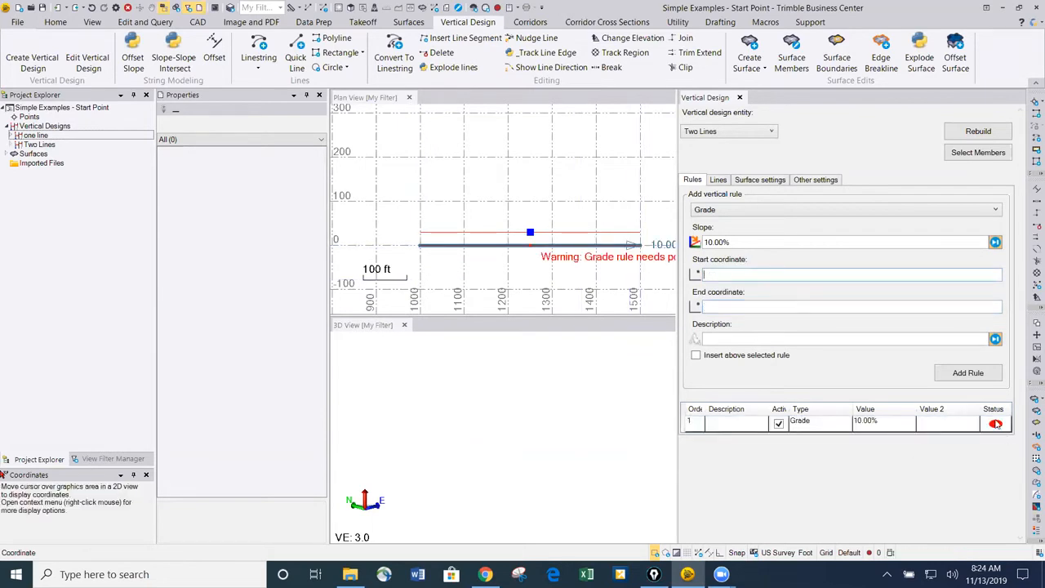
scroll(466, 245, down, 2)
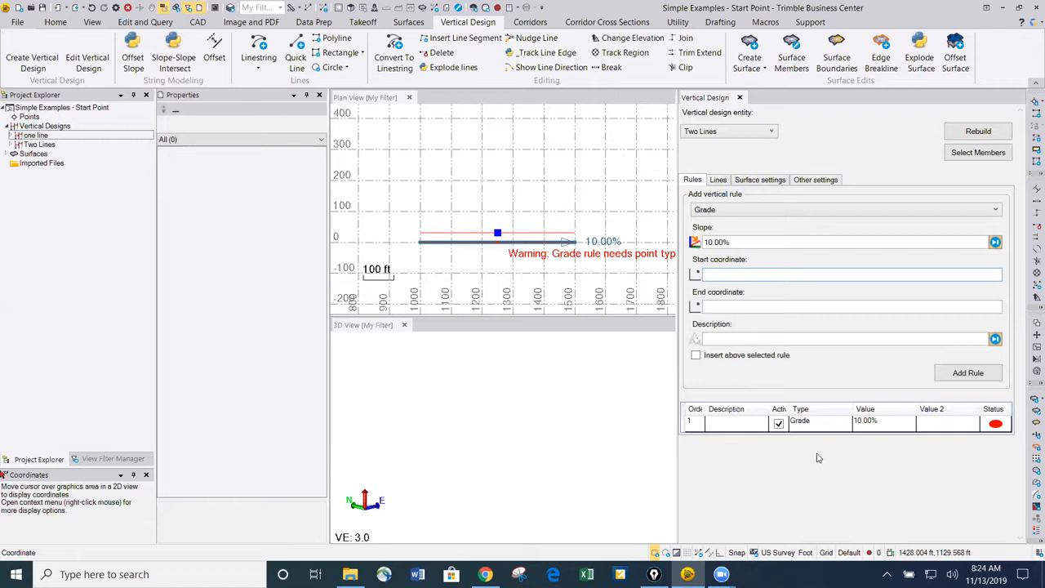
Step: Add an Elevation rule of 100 ft on the lower line at about easting 1080 ft
click(722, 213)
click(720, 224)
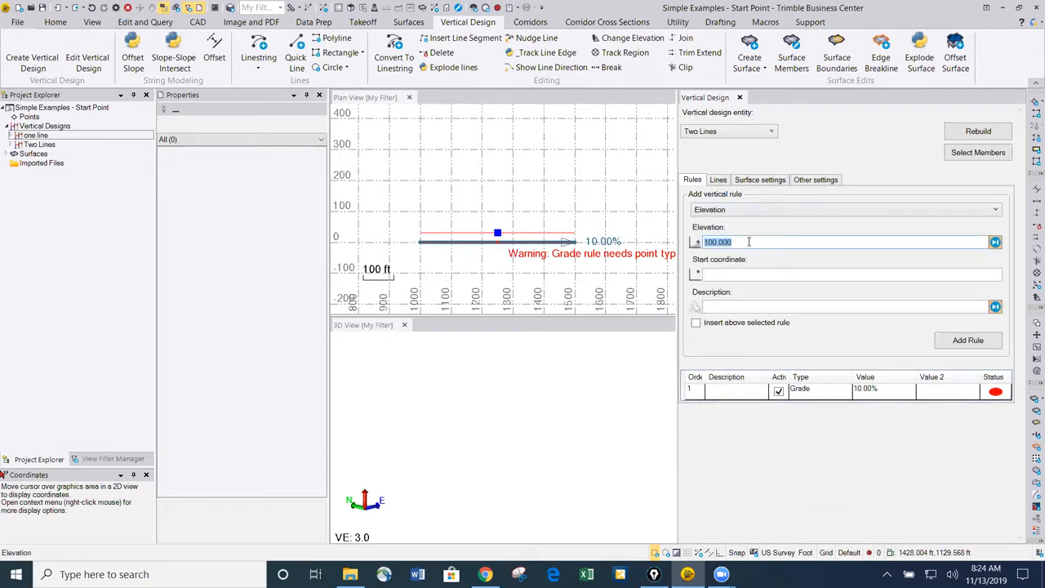
click(727, 276)
scroll(433, 240, up, 2)
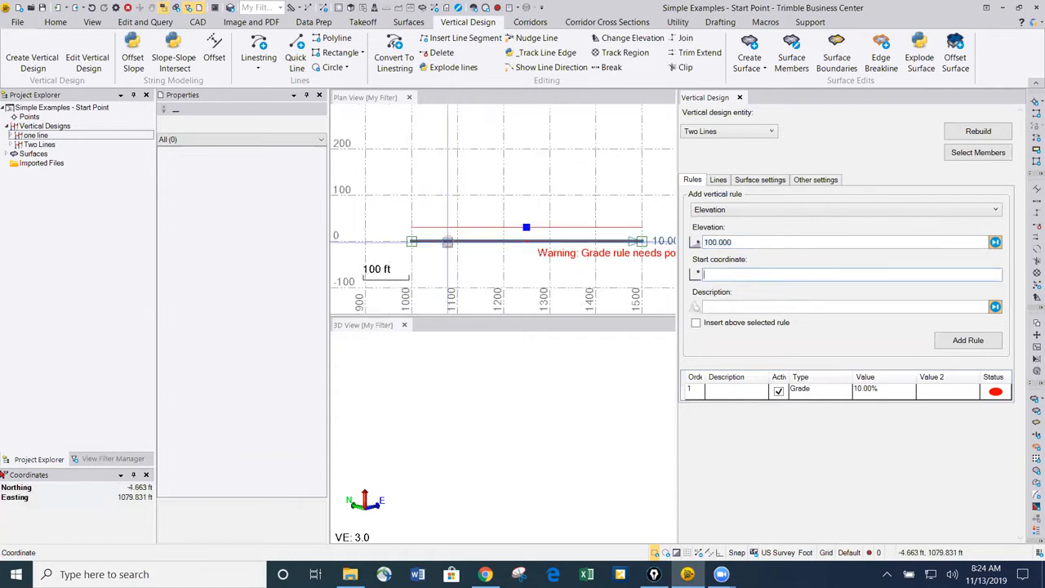
click(448, 242)
scroll(448, 237, up, 2)
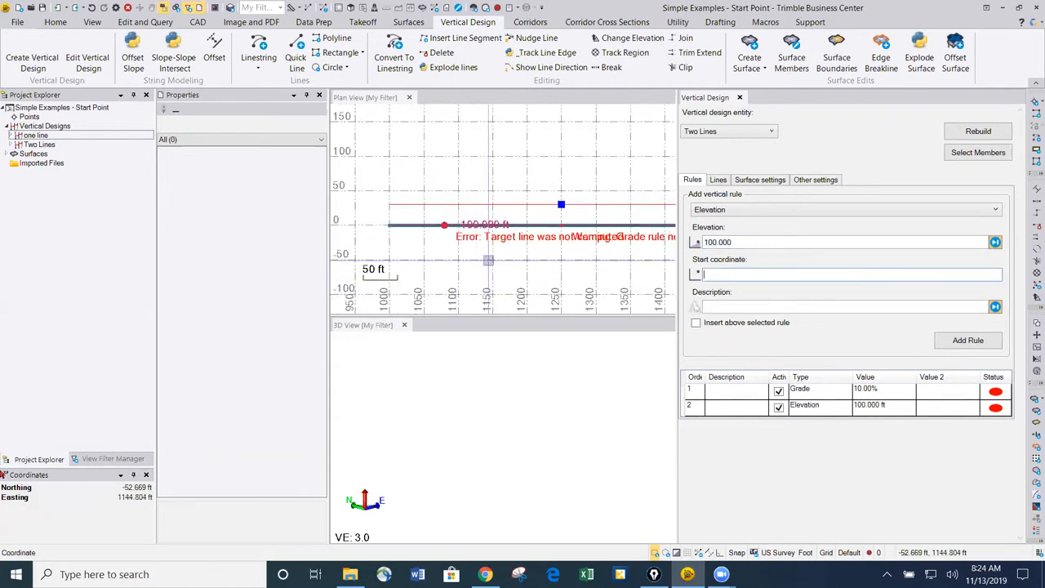
mouse_move(569, 266)
middle_down()
mouse_move(526, 267)
mouse_move(549, 261)
middle_up()
scroll(526, 267, up, 2)
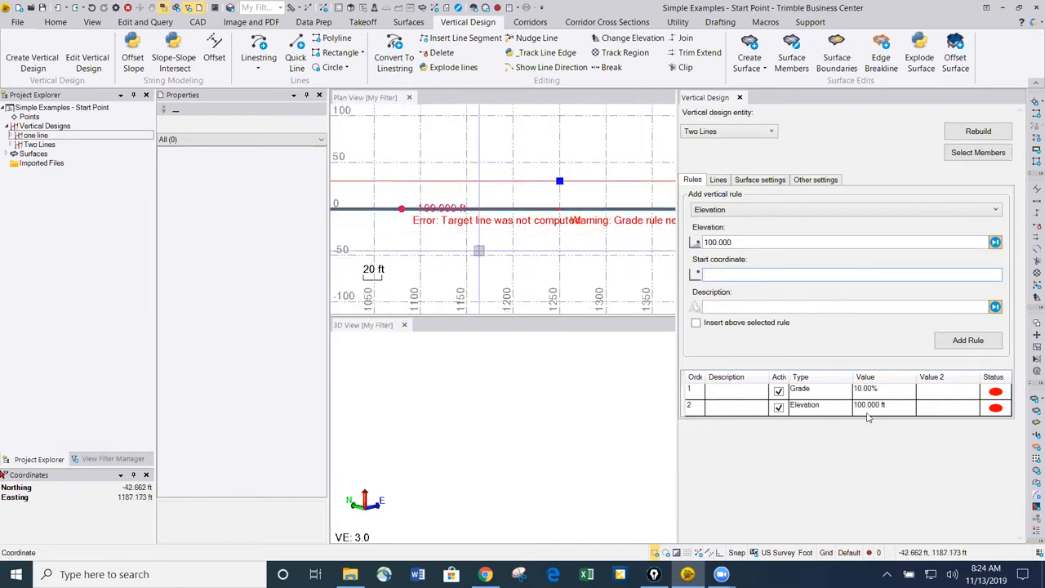
Step: Reorder the rules of the Two Lines design so that the Elevation rule comes before the Grade rule
click(740, 411)
click(734, 408)
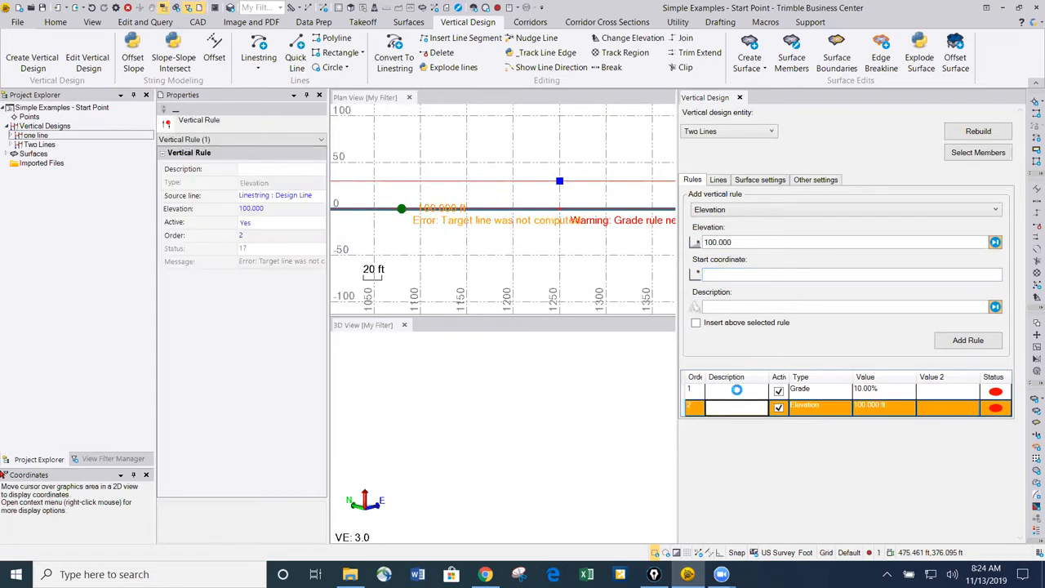
click(739, 395)
scroll(476, 242, down, 4)
scroll(509, 434, down, 2)
middle_drag(509, 433, 487, 418)
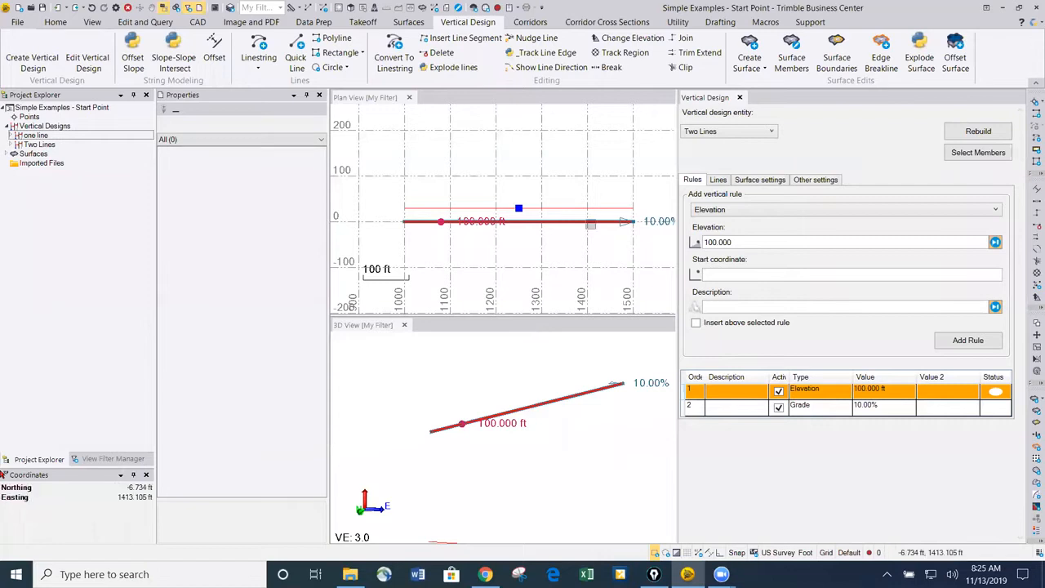
scroll(537, 221, down, 3)
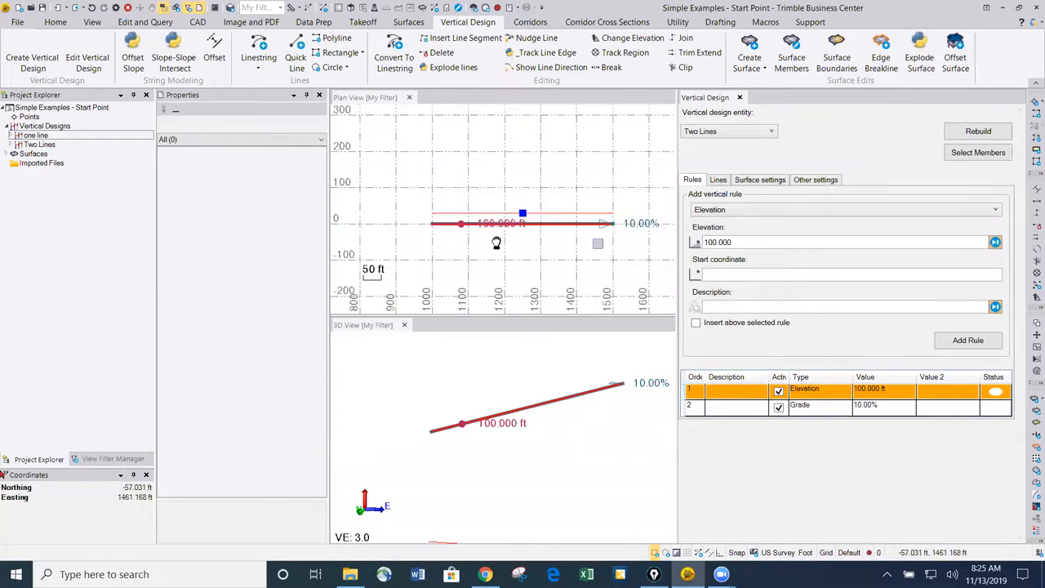
Step: Add a Cross dZ rule of 2 ft from the lower line to the upper line at about easting 1370 ft
scroll(494, 237, up, 3)
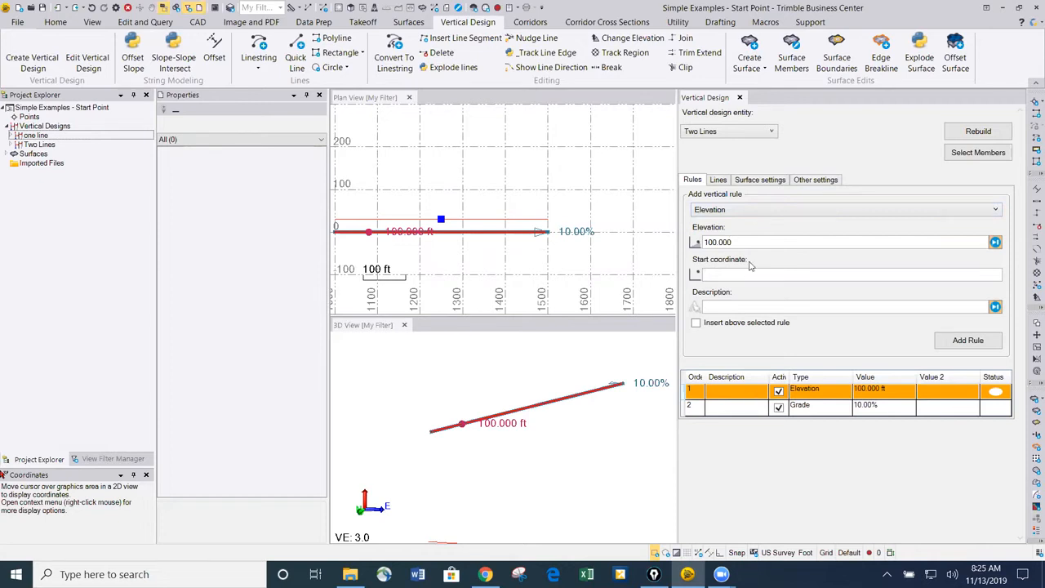
click(729, 211)
click(727, 240)
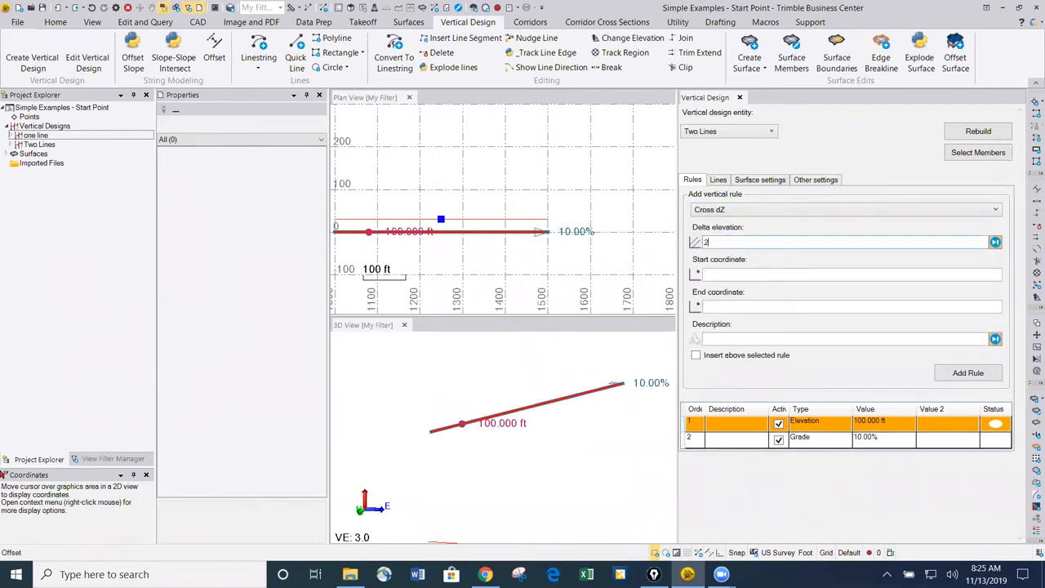
click(749, 276)
scroll(490, 226, up, 2)
click(482, 230)
click(491, 208)
scroll(457, 237, down, 2)
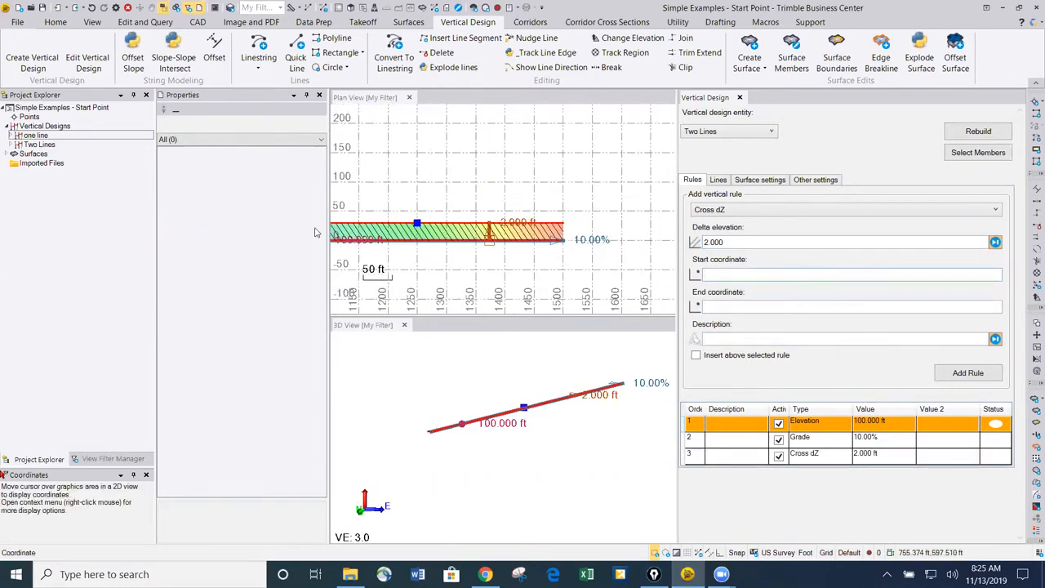
middle_drag(455, 246, 567, 201)
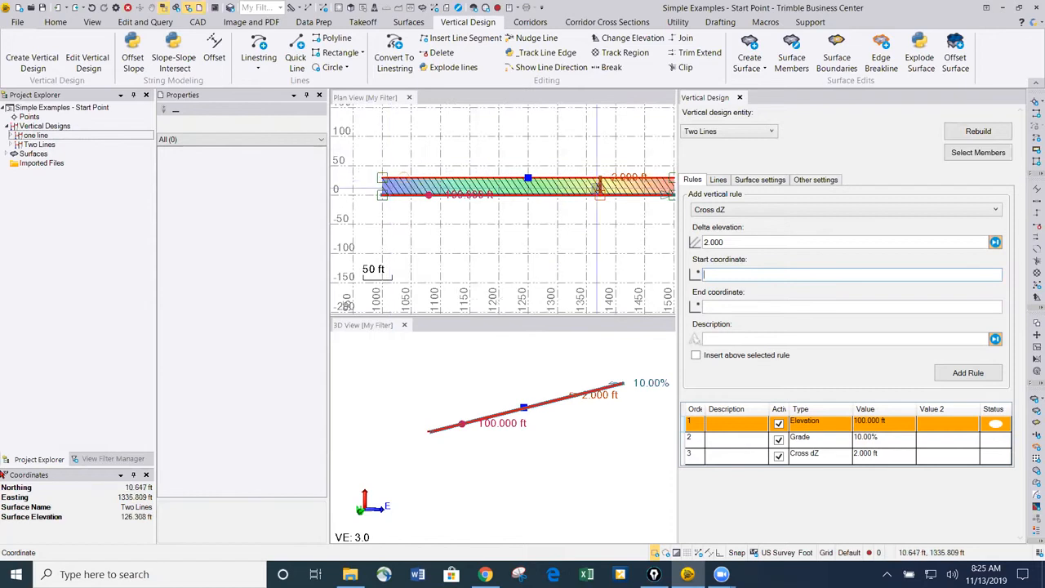
scroll(513, 410, up, 3)
middle_drag(525, 418, 578, 419)
scroll(516, 407, up, 2)
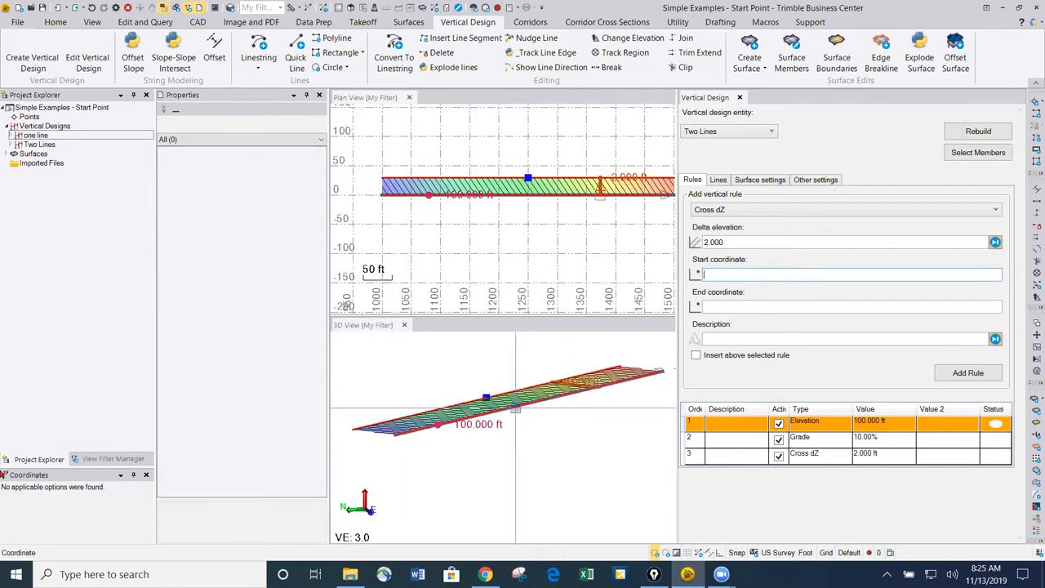
Step: Set the Cross dZ rule's value to 3 ft in the Two Lines design's rule list
scroll(553, 399, down, 2)
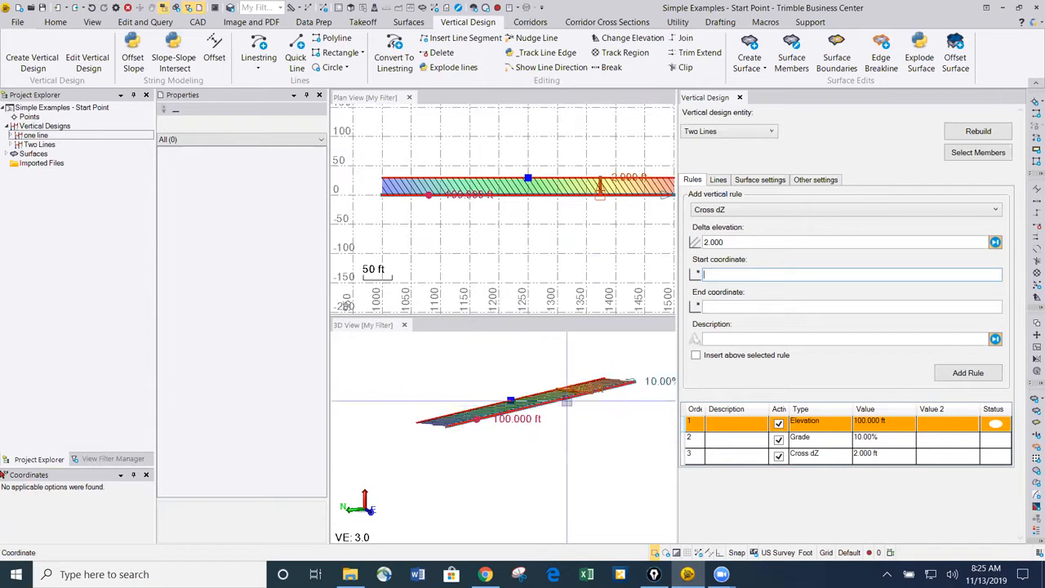
click(894, 456)
click(894, 456)
text(3)
key(Return)
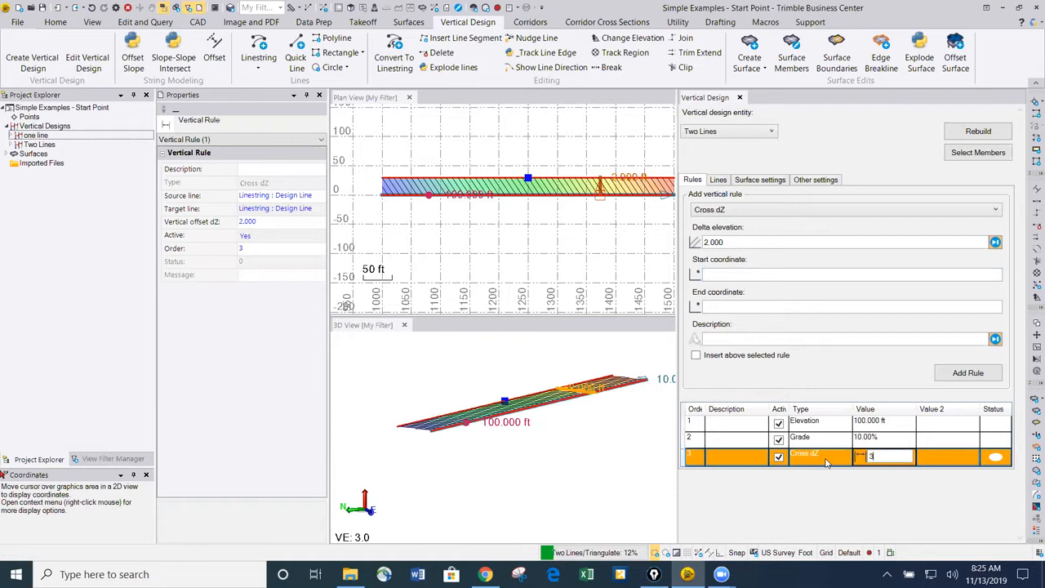
Step: Move the Cross dZ rule ahead of the Grade rule, and return it to the end of the rule order
click(883, 456)
click(894, 454)
drag(891, 462, 888, 444)
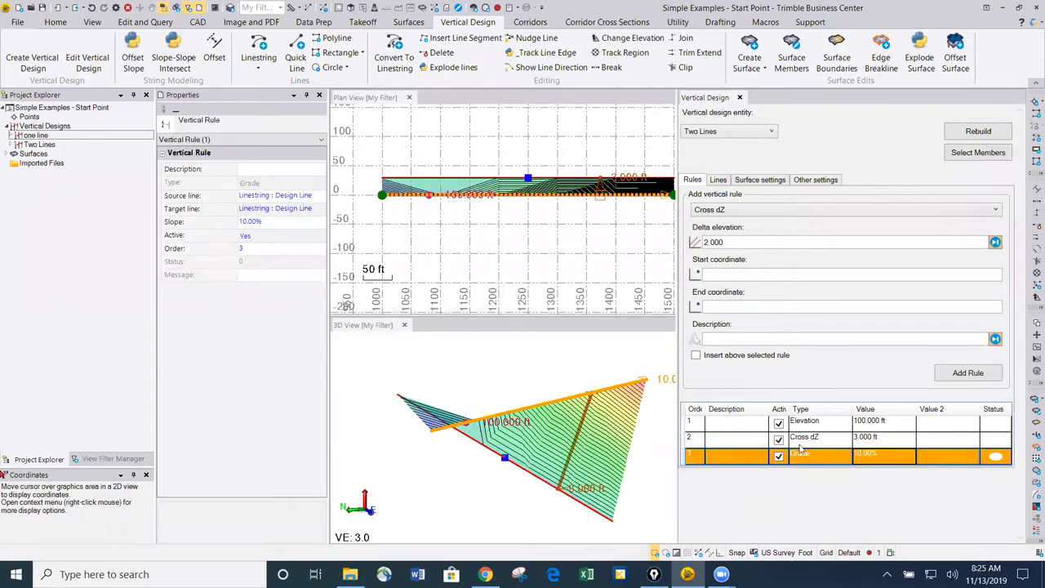
drag(737, 442, 740, 454)
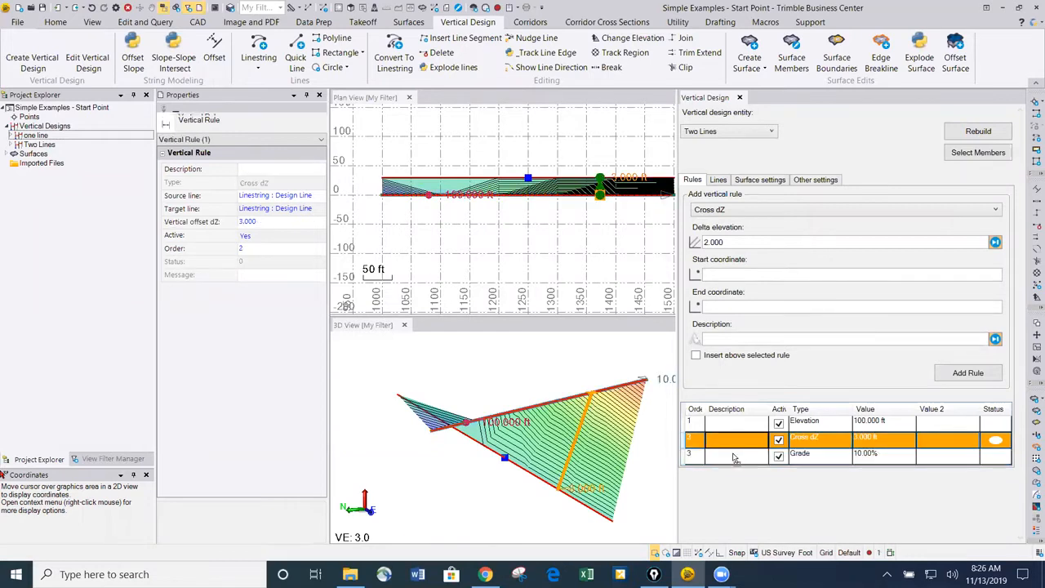
Step: Set the Cross dZ rule's value to -2 ft so the upper line lies below the lower line
click(871, 456)
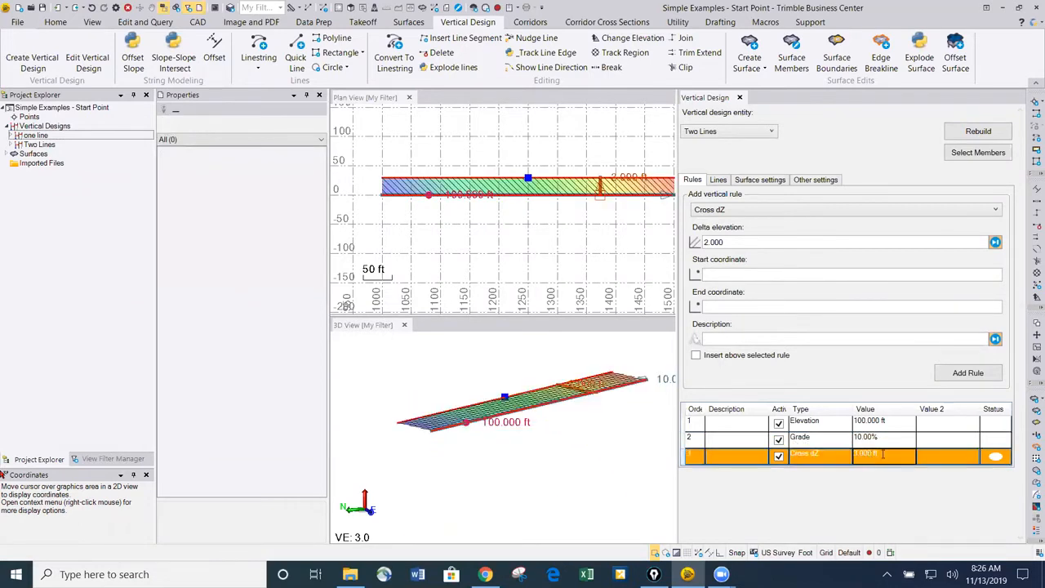
text(-2)
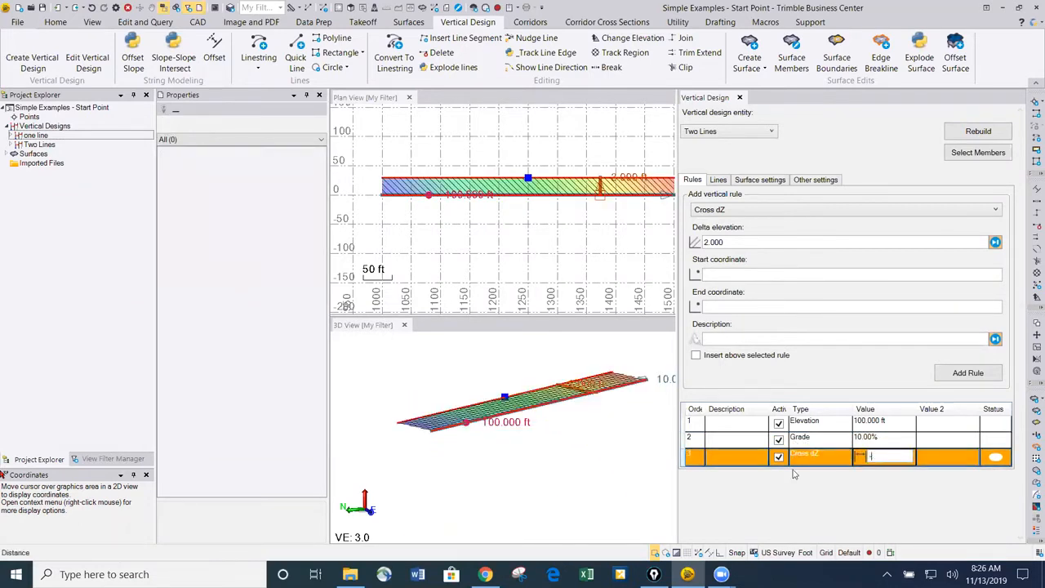
key(Return)
Step: Delete the Cross dZ rule from the Two Lines design
scroll(514, 436, up, 1)
mouse_move(514, 436)
middle_down()
mouse_move(527, 443)
mouse_move(516, 448)
mouse_move(547, 444)
mouse_move(538, 445)
mouse_move(584, 373)
middle_up()
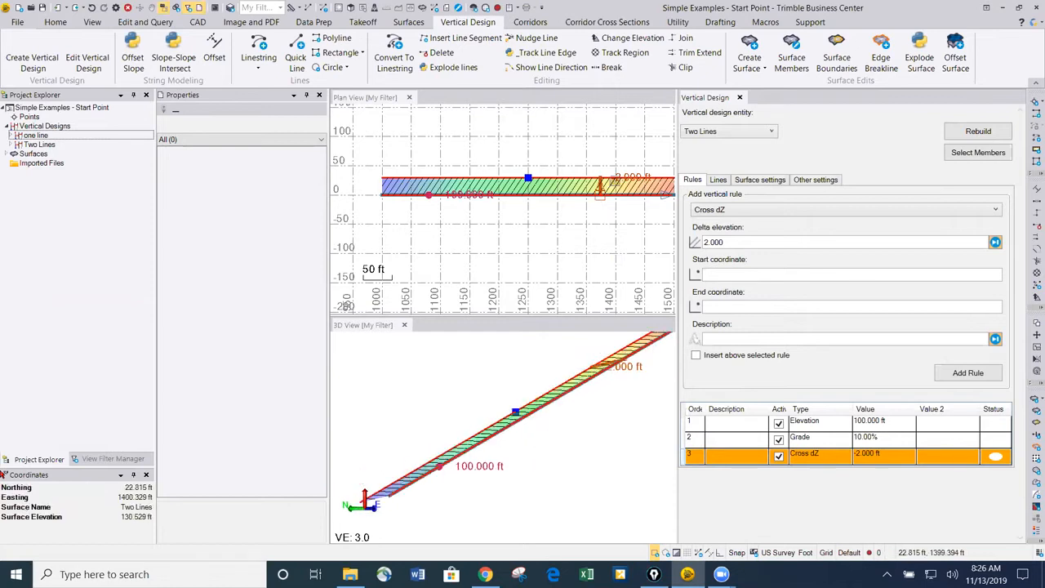
scroll(616, 260, up, 3)
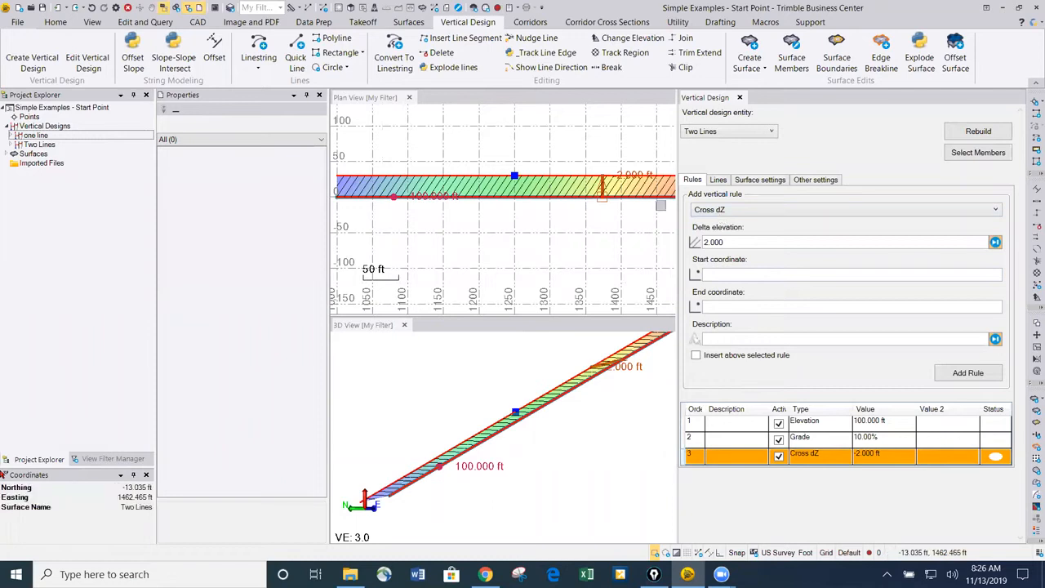
right_click(752, 464)
click(696, 462)
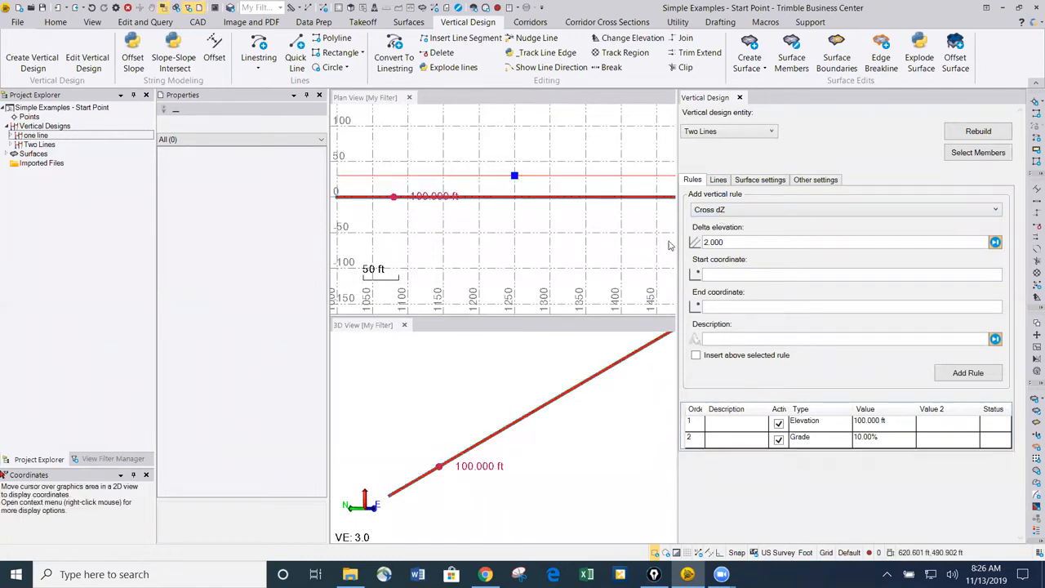
Step: Add a 5% Free slope rule from the lower line at easting 1287.5 ft to the upper line at about easting 1361 ft
click(718, 211)
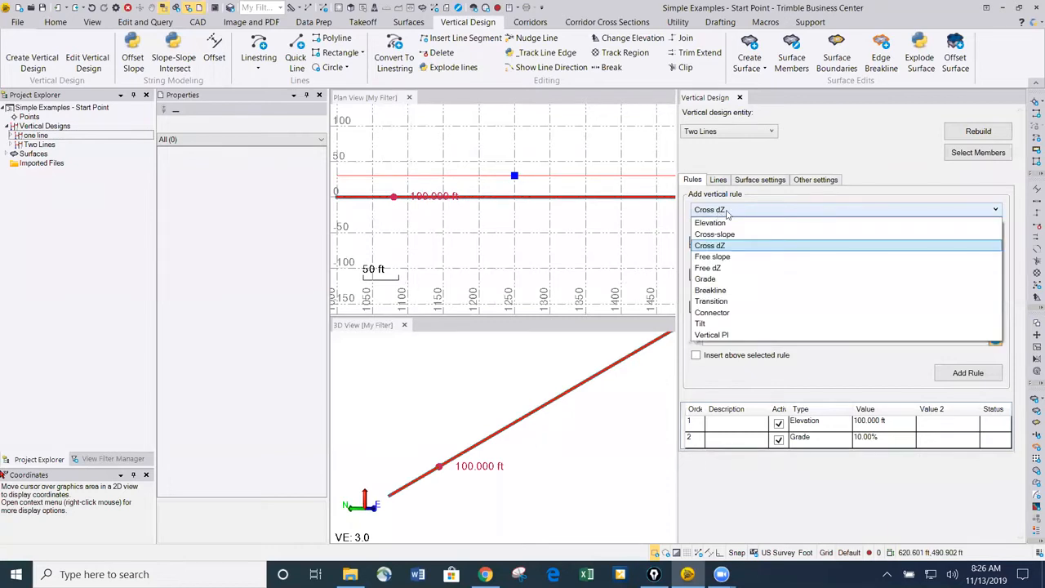
click(749, 256)
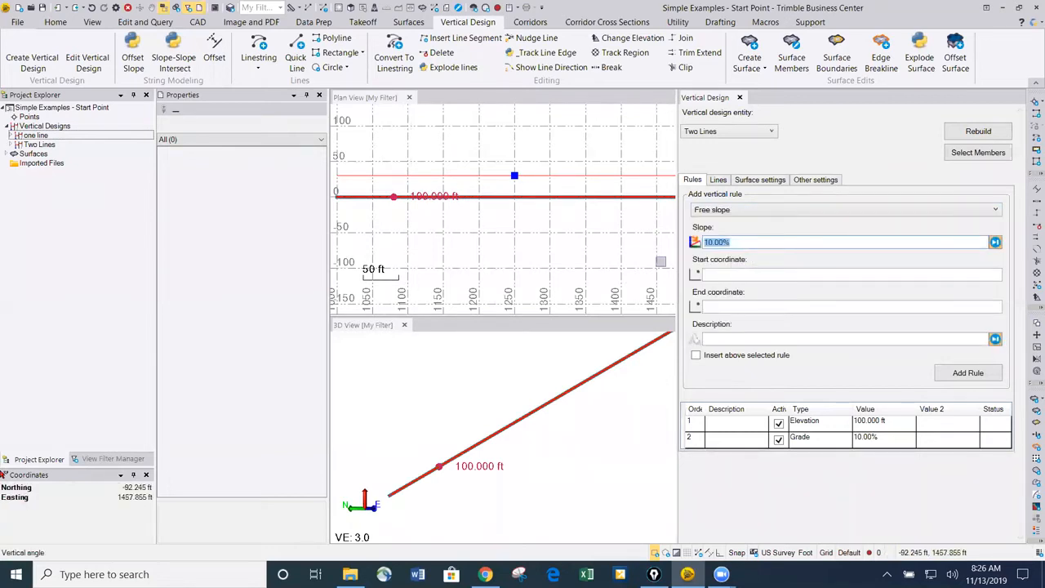
text(5)
key(Return)
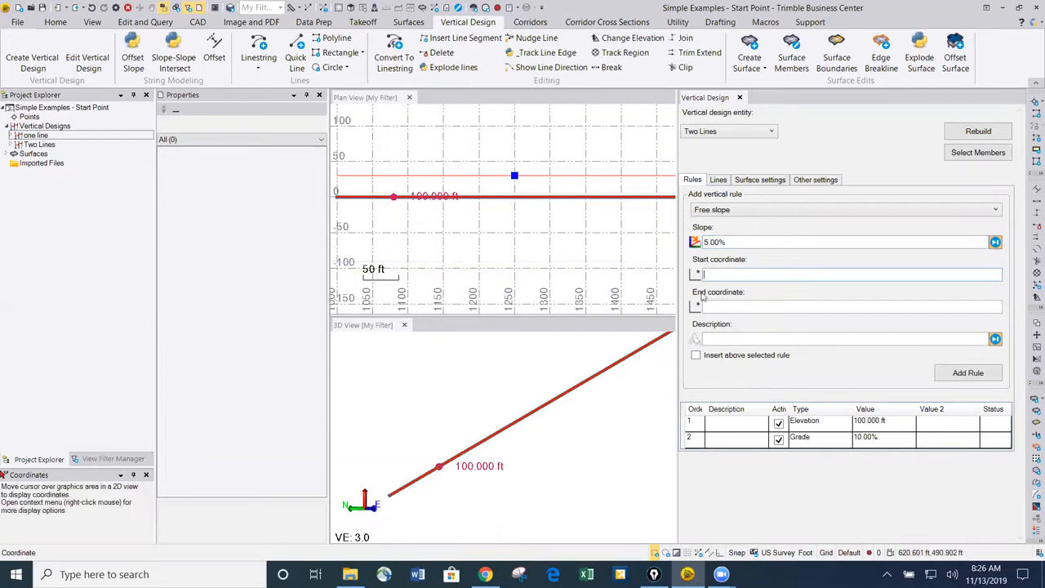
scroll(513, 175, up, 3)
click(495, 156)
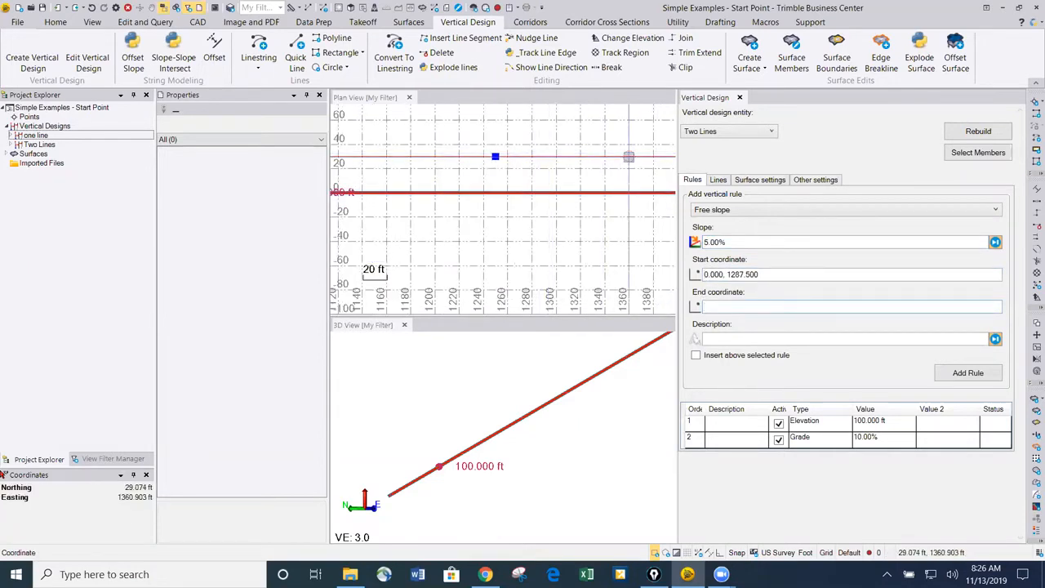
click(629, 156)
Step: Add a second 5% Free slope rule from the lower line at about easting 1155 ft to the upper line at about easting 1090 ft
scroll(583, 204, down, 2)
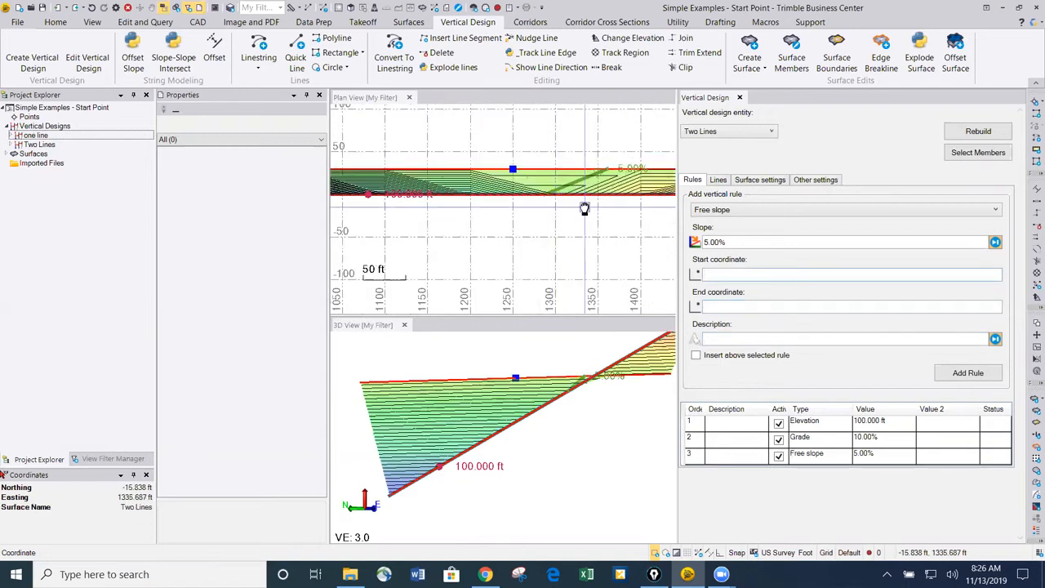
scroll(523, 201, up, 3)
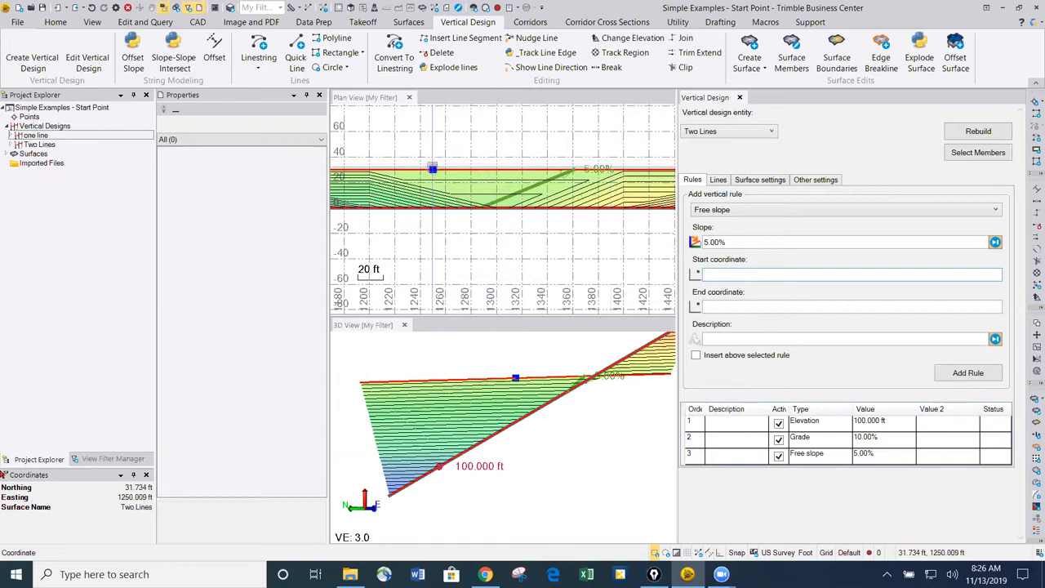
scroll(574, 167, down, 3)
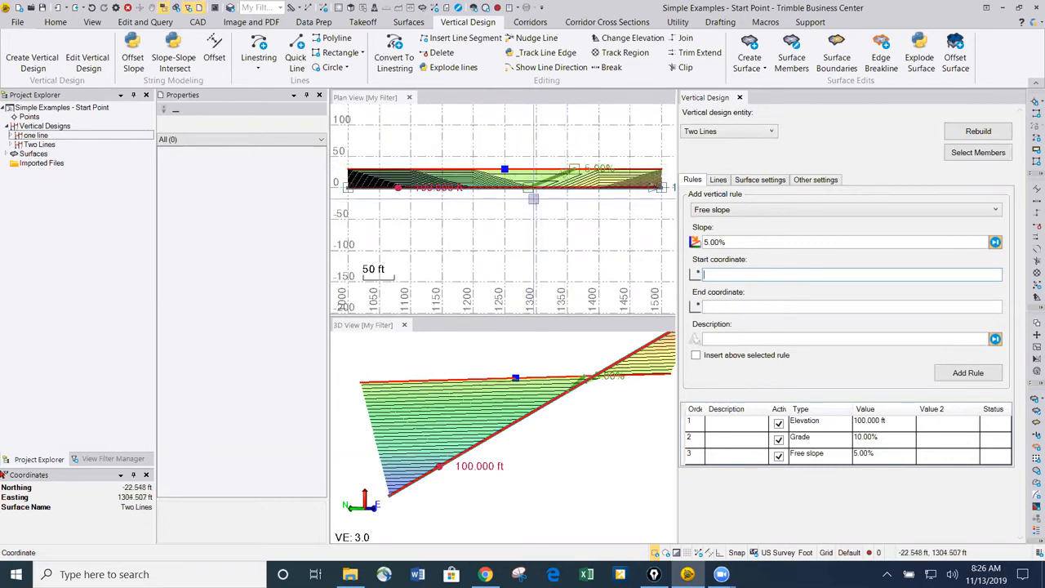
scroll(548, 176, up, 3)
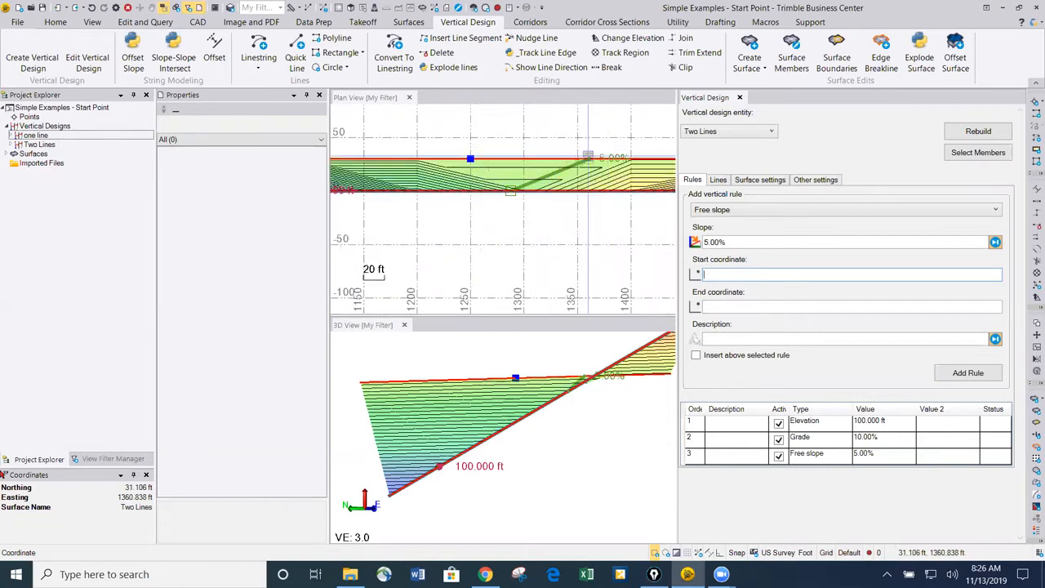
scroll(521, 404, down, 2)
middle_drag(521, 403, 569, 402)
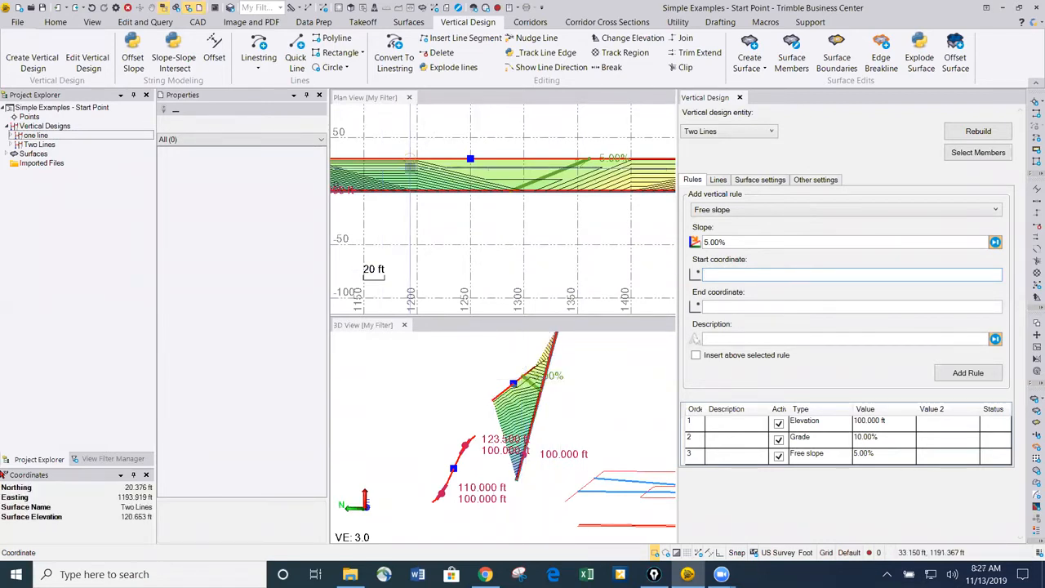
middle_drag(378, 238, 481, 243)
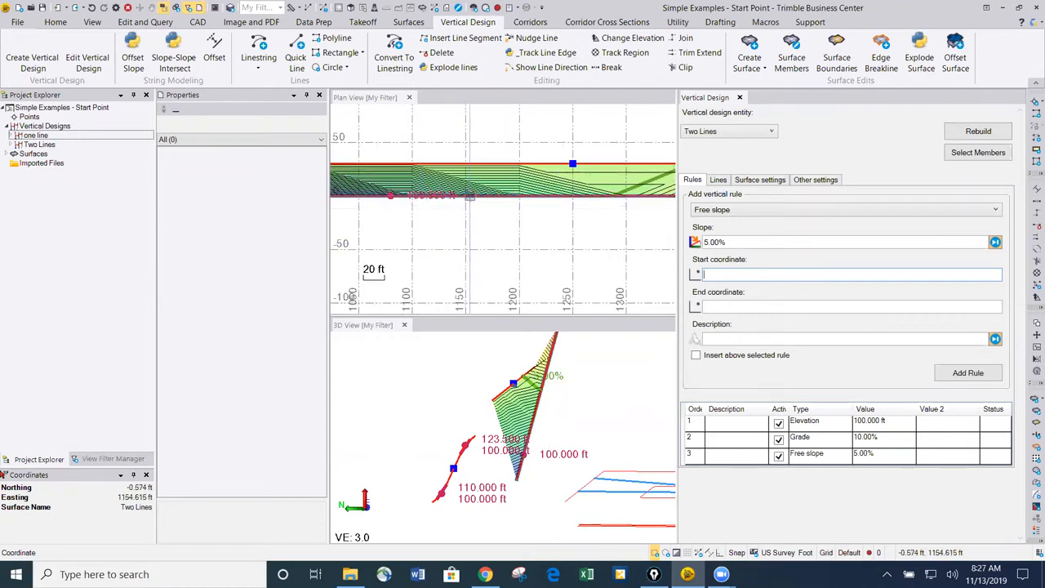
click(470, 196)
click(468, 212)
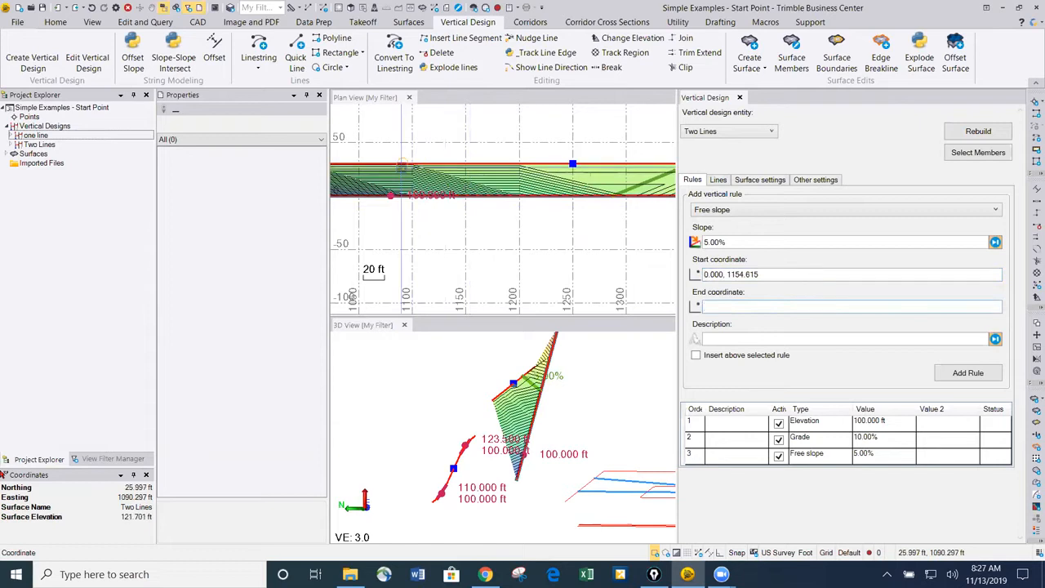
key(Return)
Step: Examine the Two Lines surface and its contours around the two Free slope rules in the plan and 3D views
scroll(468, 212, down, 2)
scroll(566, 417, up, 3)
right_drag(566, 416, 539, 420)
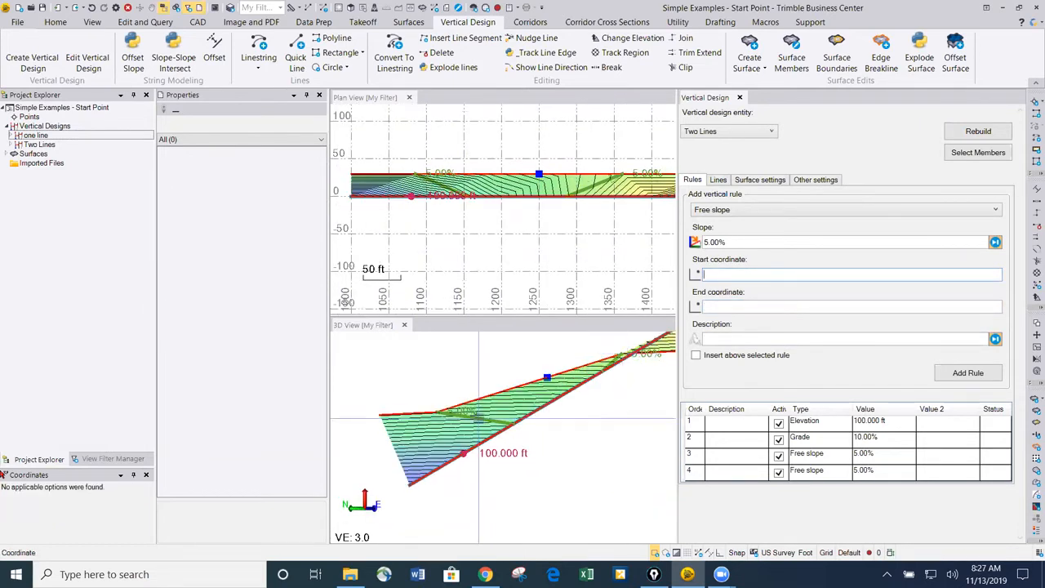
right_drag(435, 417, 529, 372)
mouse_move(510, 419)
right_down()
mouse_move(531, 421)
mouse_move(461, 429)
right_up()
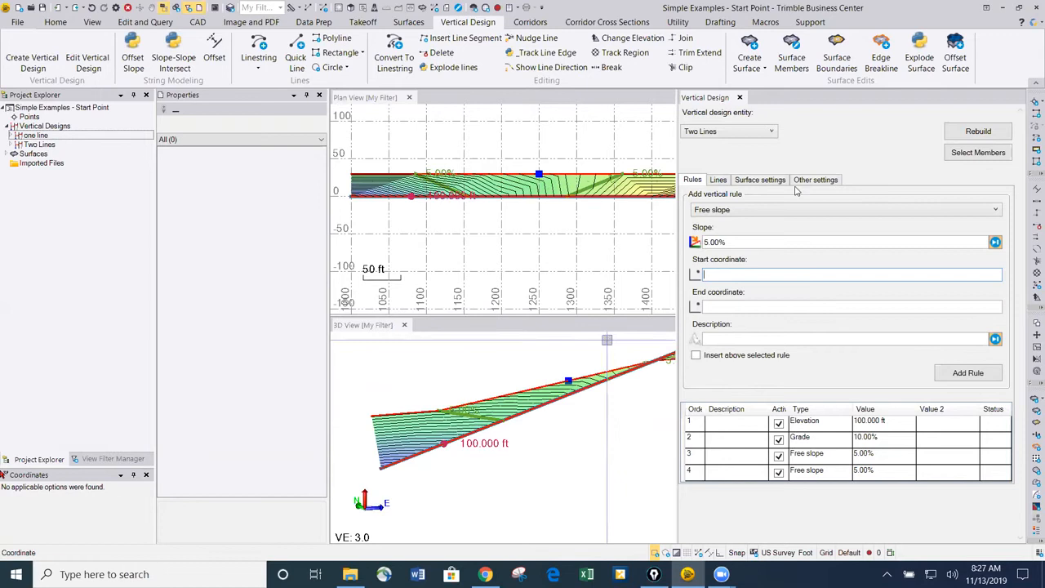
click(733, 210)
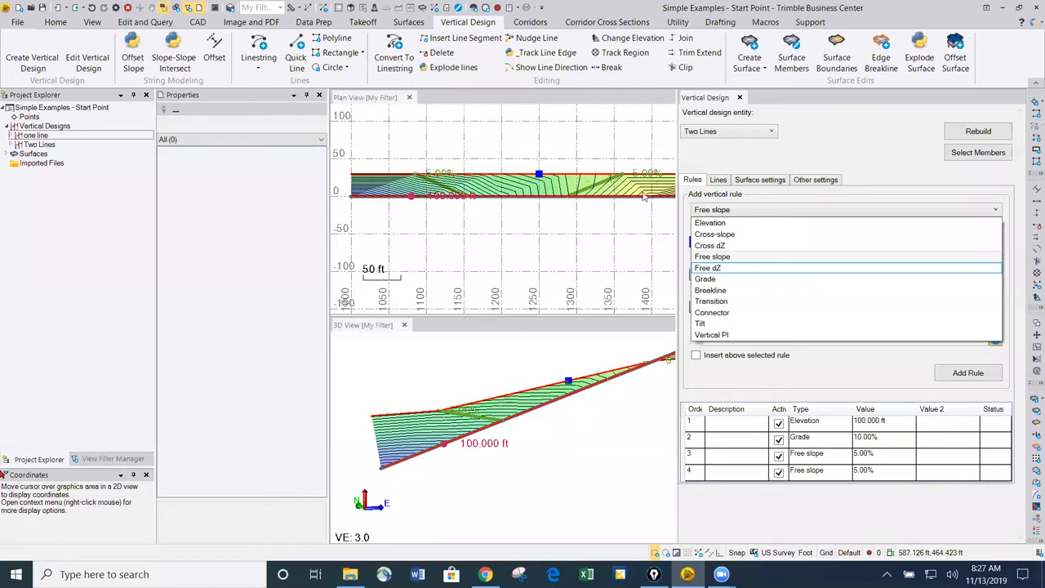
middle_drag(557, 229, 598, 255)
right_click(598, 255)
middle_drag(420, 182, 656, 271)
scroll(414, 169, up, 1)
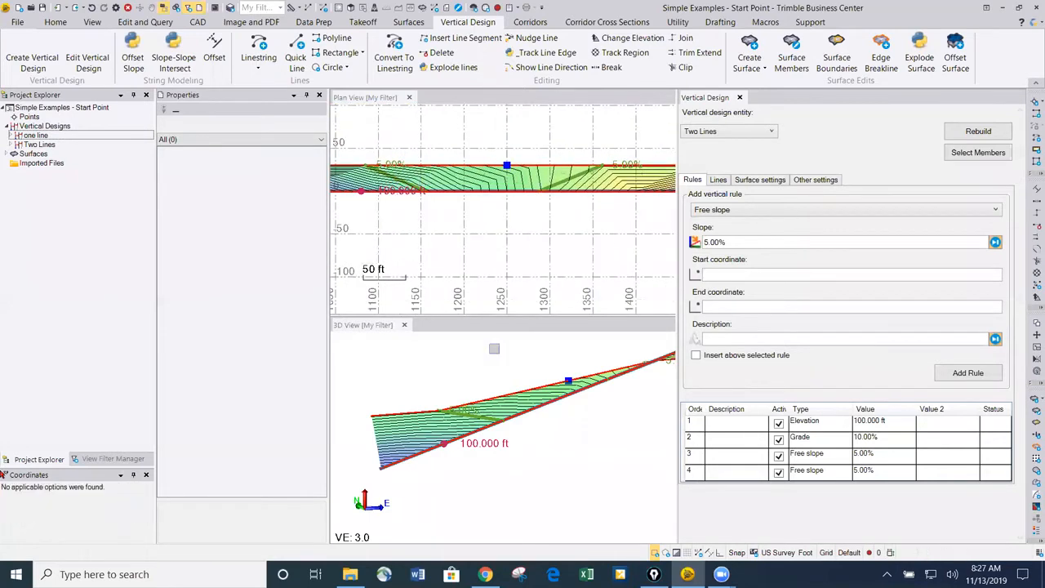
scroll(494, 369, down, 3)
mouse_move(492, 396)
middle_down()
mouse_move(523, 401)
mouse_move(480, 400)
middle_up()
middle_drag(550, 352, 491, 416)
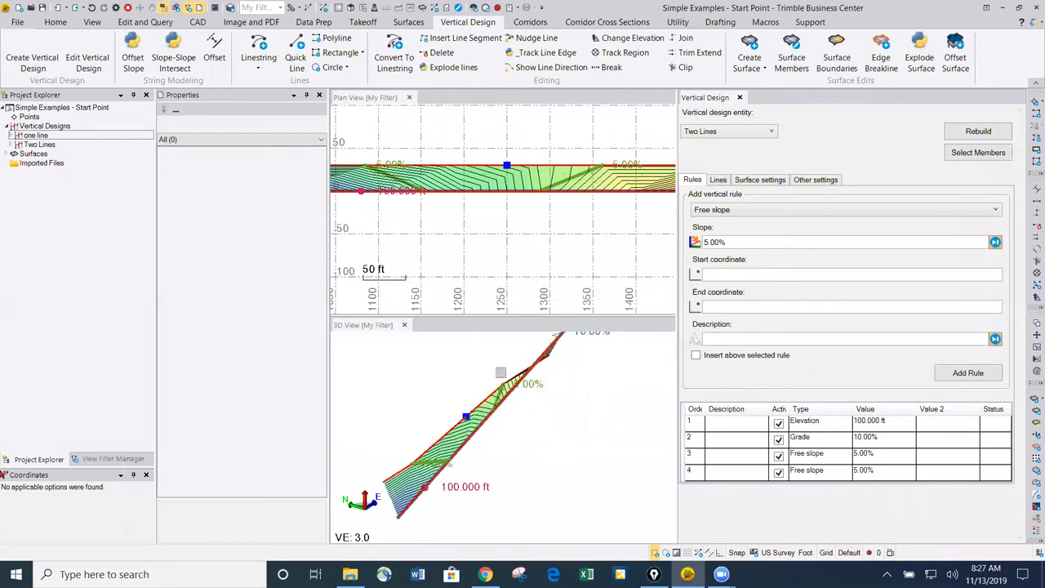
click(726, 211)
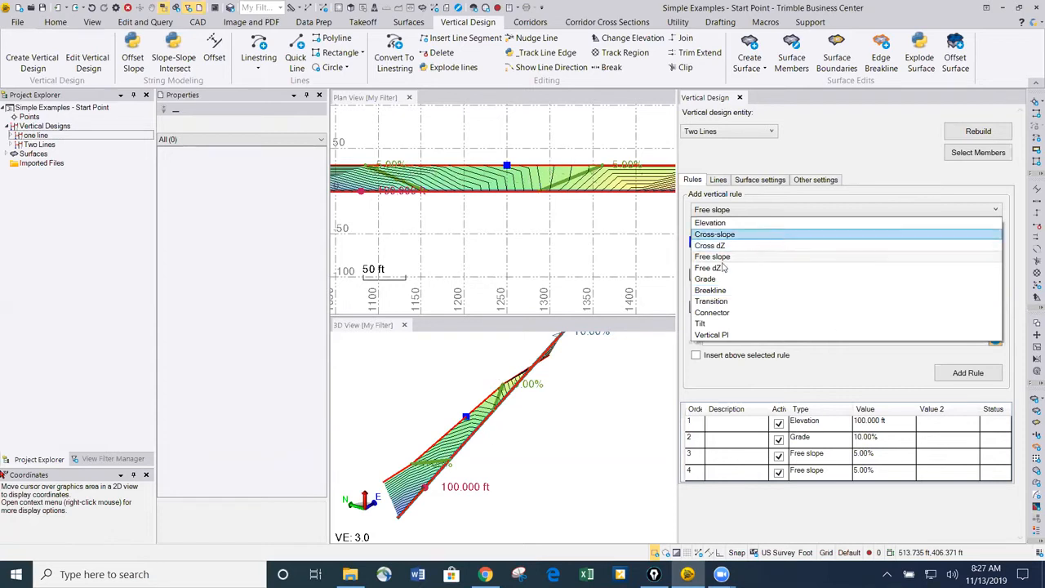
drag(517, 436, 461, 387)
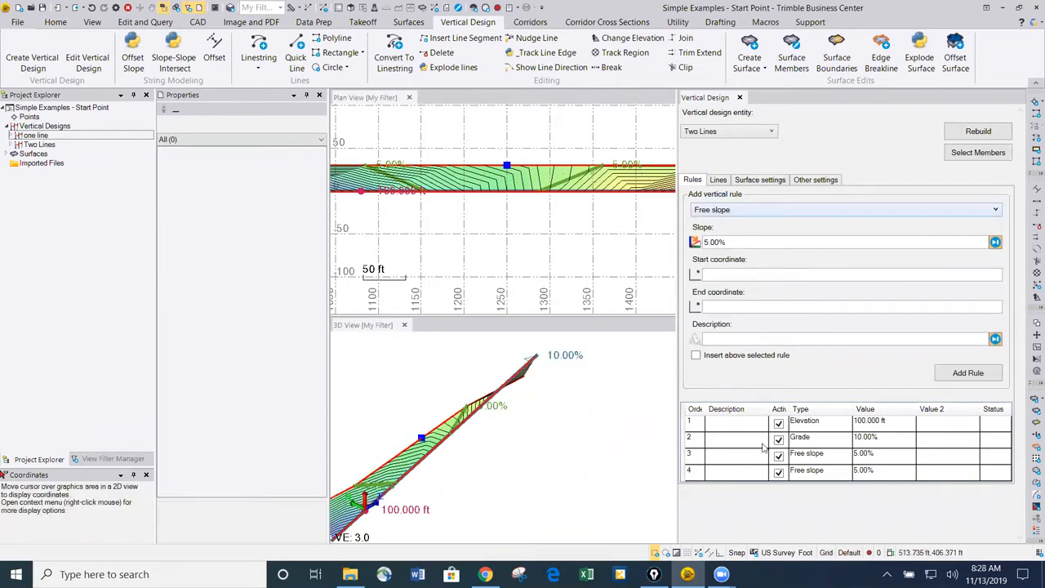
Step: Create a vertical design named 3 Lines from the three parallel lines between eastings 2000 ft and 2500 ft
scroll(517, 204, down, 2)
scroll(517, 204, down, 2)
middle_drag(532, 218, 347, 210)
middle_drag(595, 219, 452, 224)
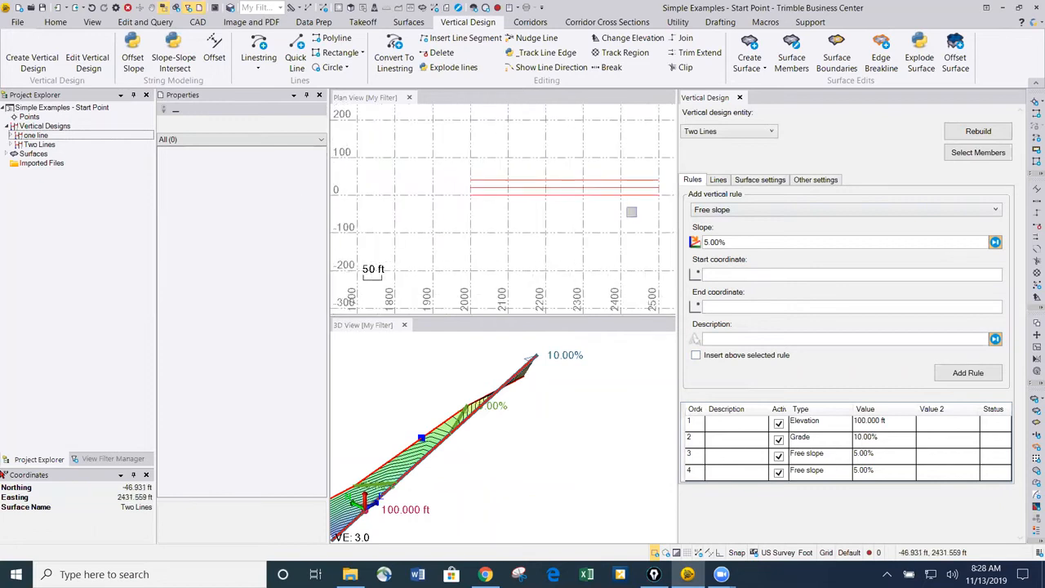
middle_drag(570, 242, 502, 249)
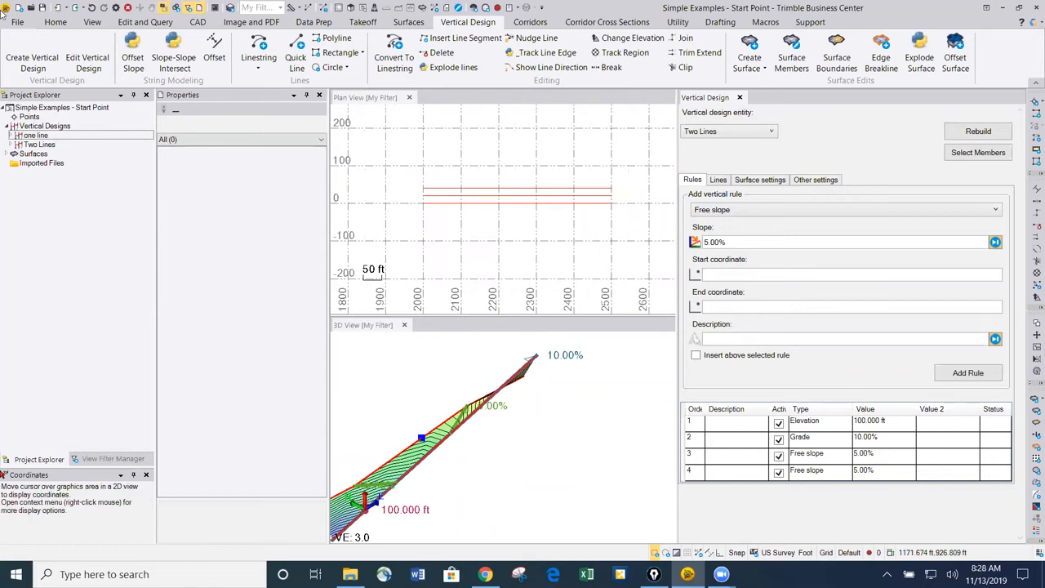
double_click(918, 172)
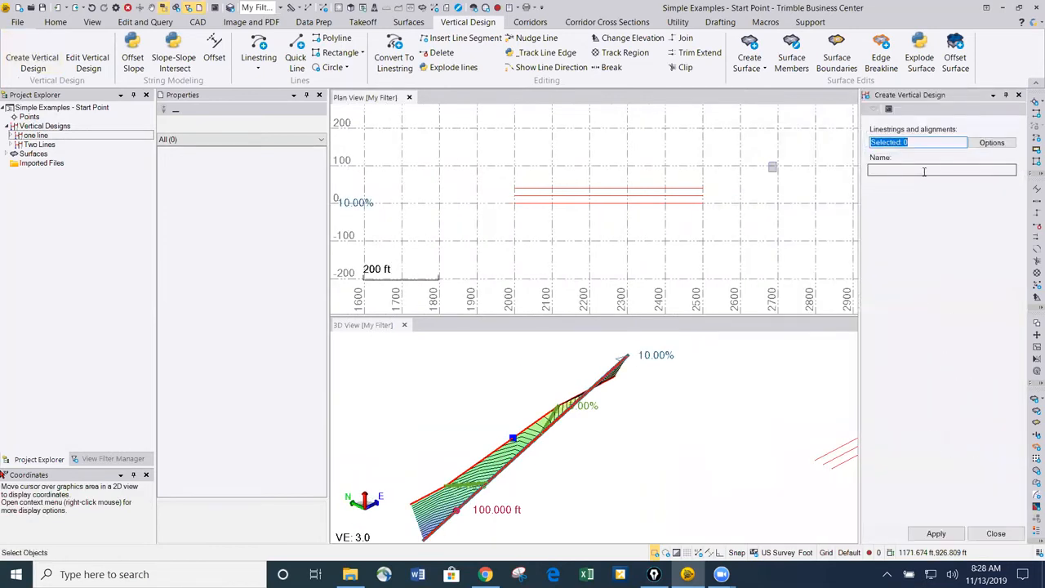
drag(625, 173, 593, 227)
click(917, 170)
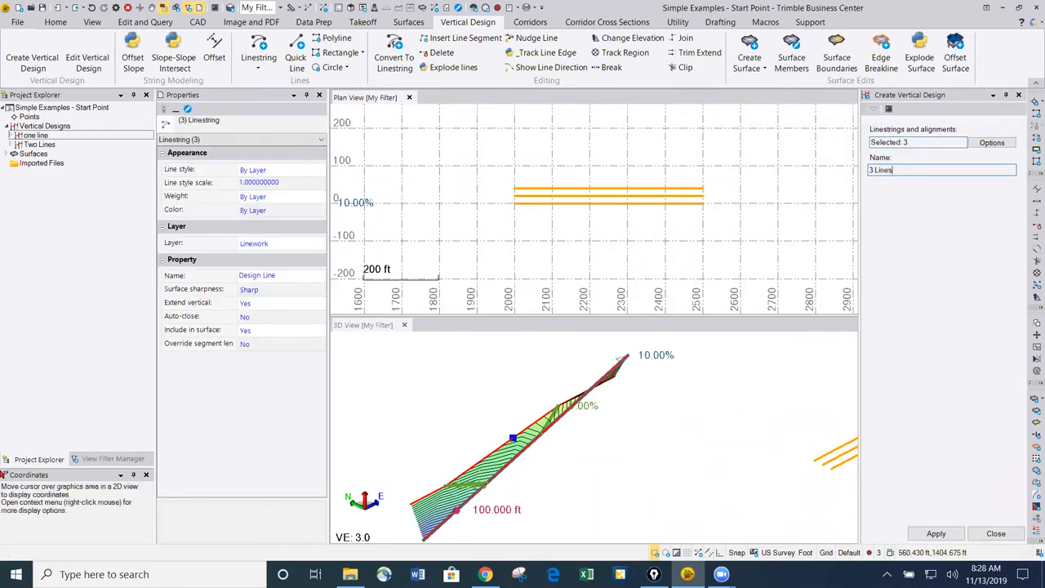
click(937, 534)
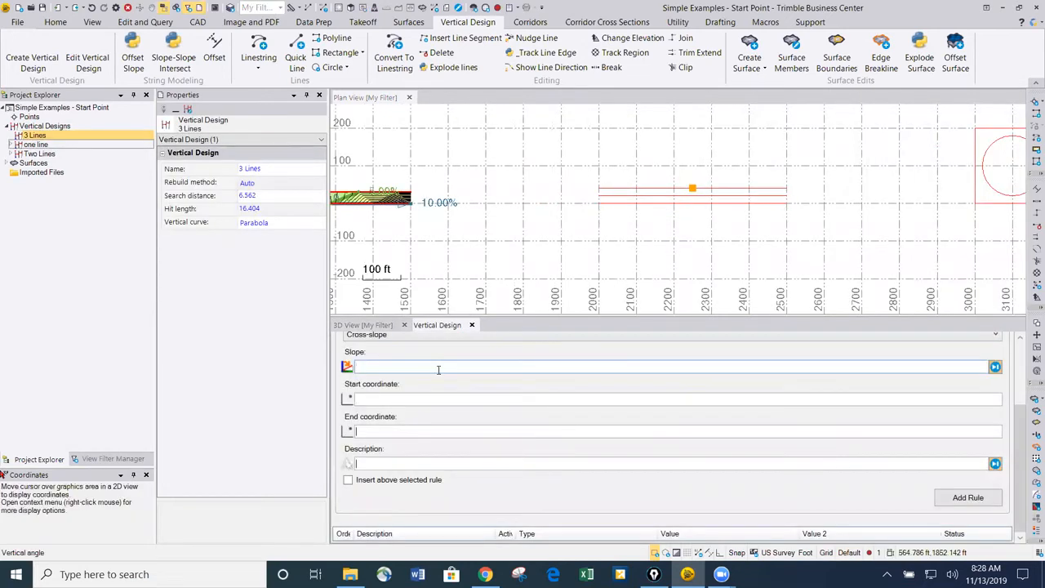
Step: Group the 3D view with the plan view and place the Vertical Design editor beside them in its own vertical tab group
drag(447, 327, 523, 101)
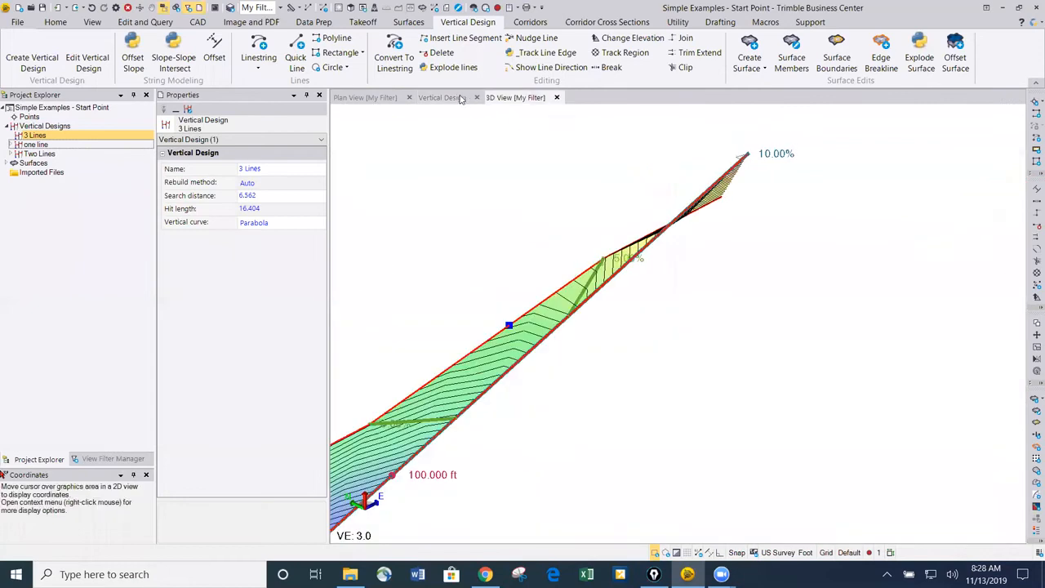
click(447, 99)
right_click(446, 99)
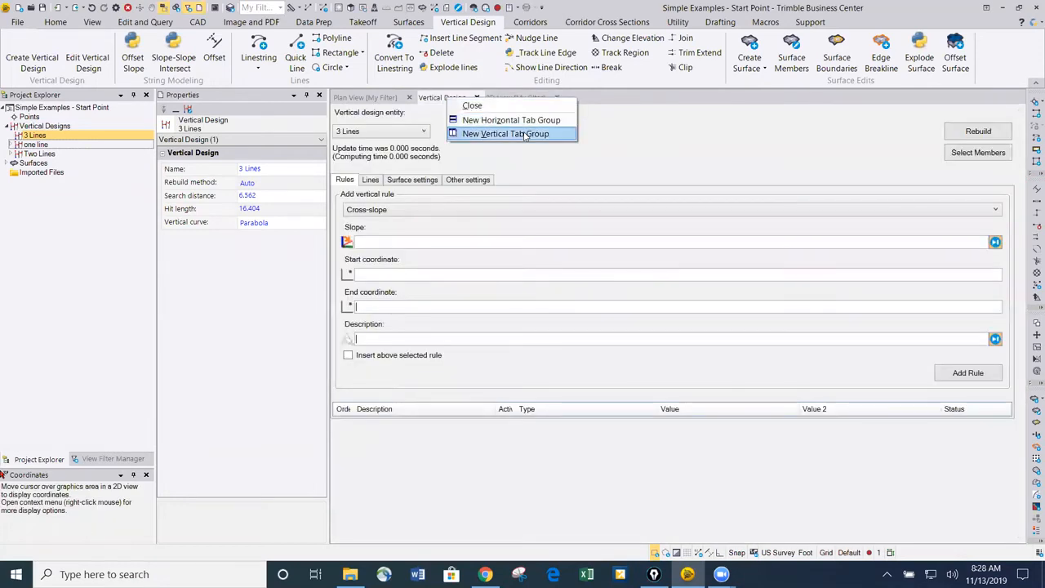
click(525, 136)
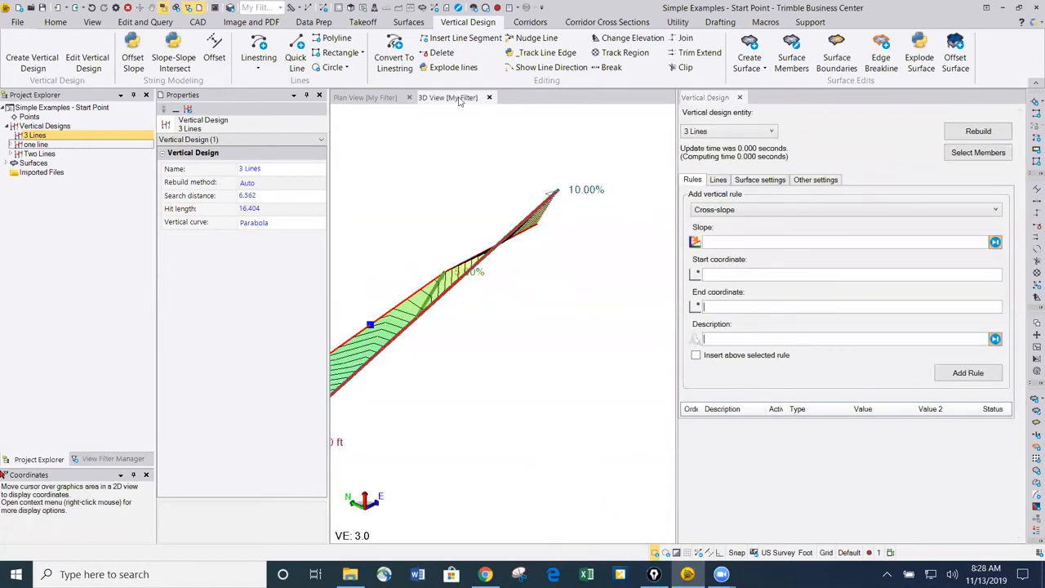
Step: Place the 3D view in its own horizontal tab group below the plan view, with the 3 Lines linework in view
right_click(460, 98)
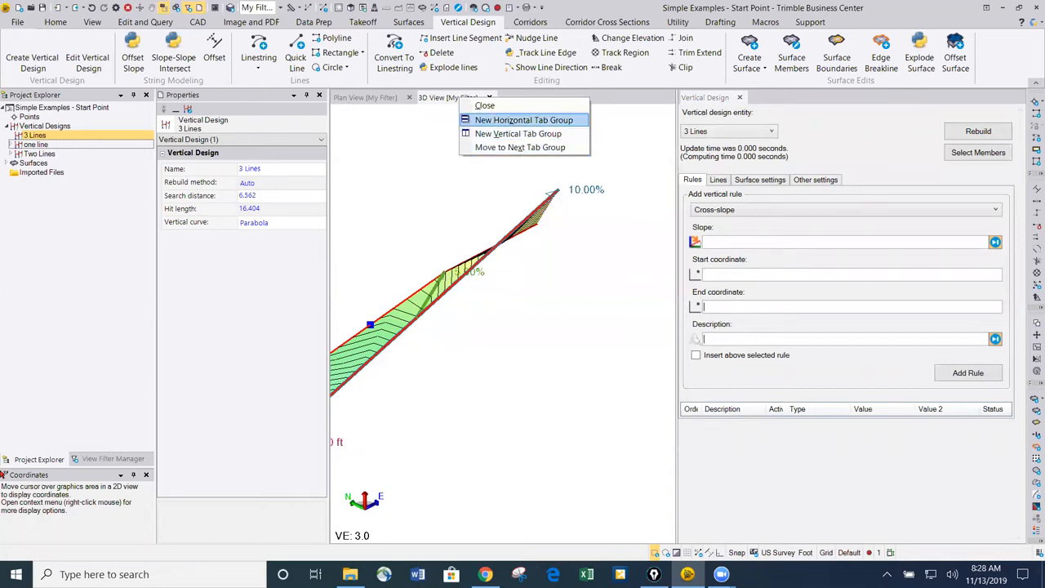
click(526, 122)
scroll(520, 208, down, 1)
middle_drag(522, 207, 520, 184)
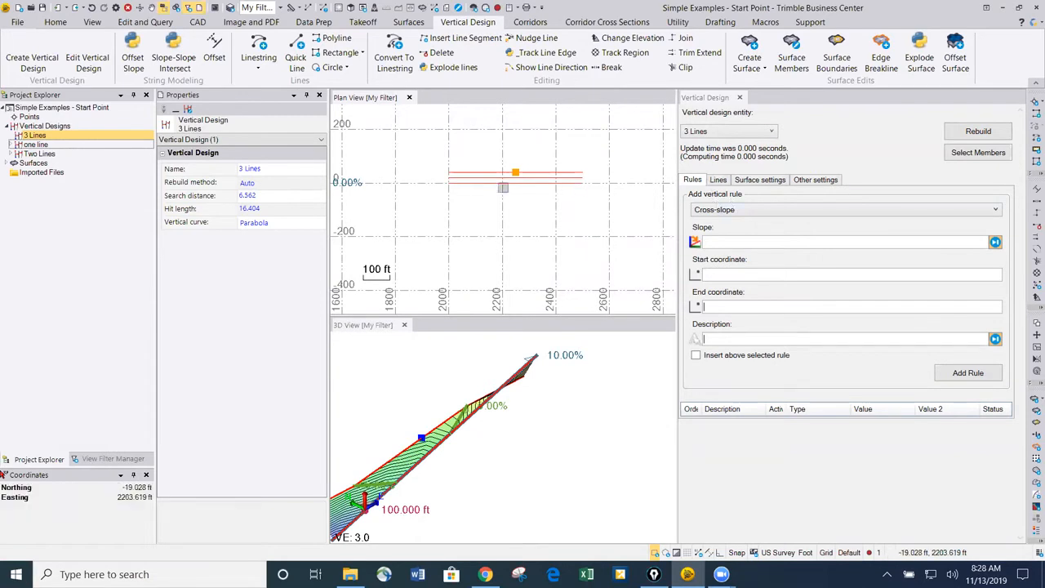
scroll(459, 178, up, 1)
scroll(459, 177, up, 2)
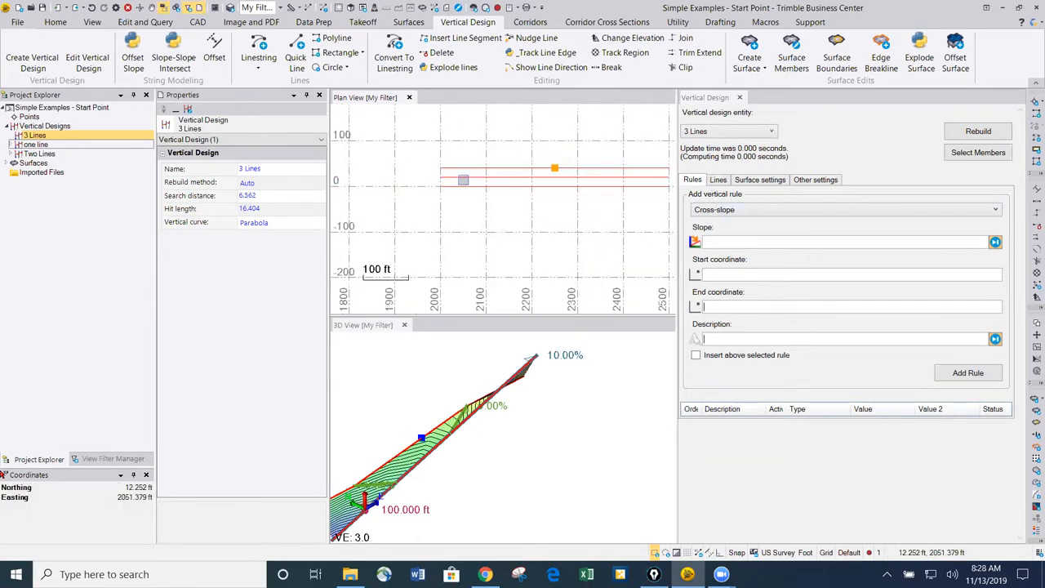
Step: Add a 100 ft Elevation rule at the west end of the middle line, at easting 2000 ft
click(723, 210)
click(711, 223)
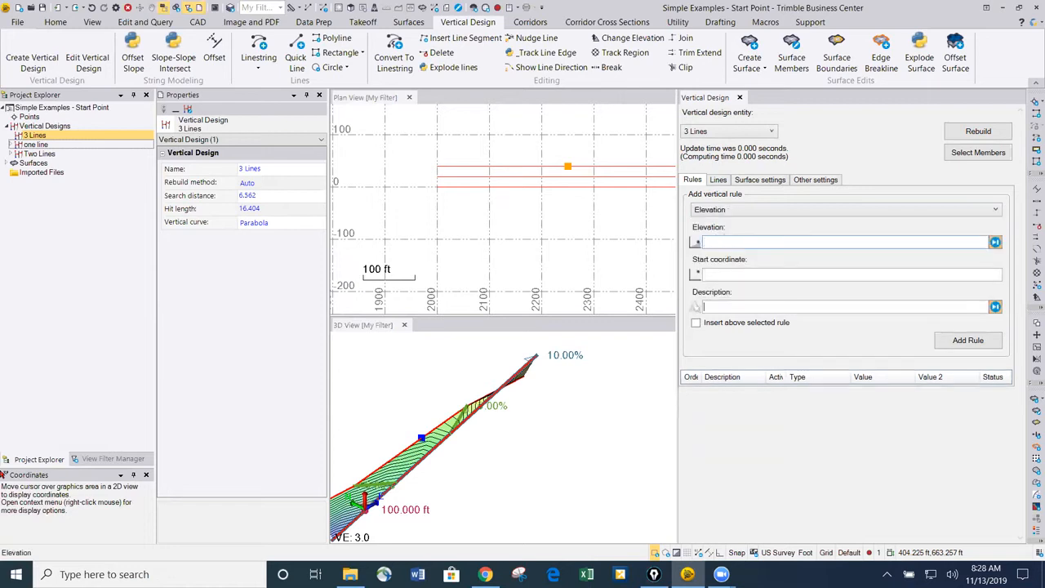
scroll(467, 193, up, 1)
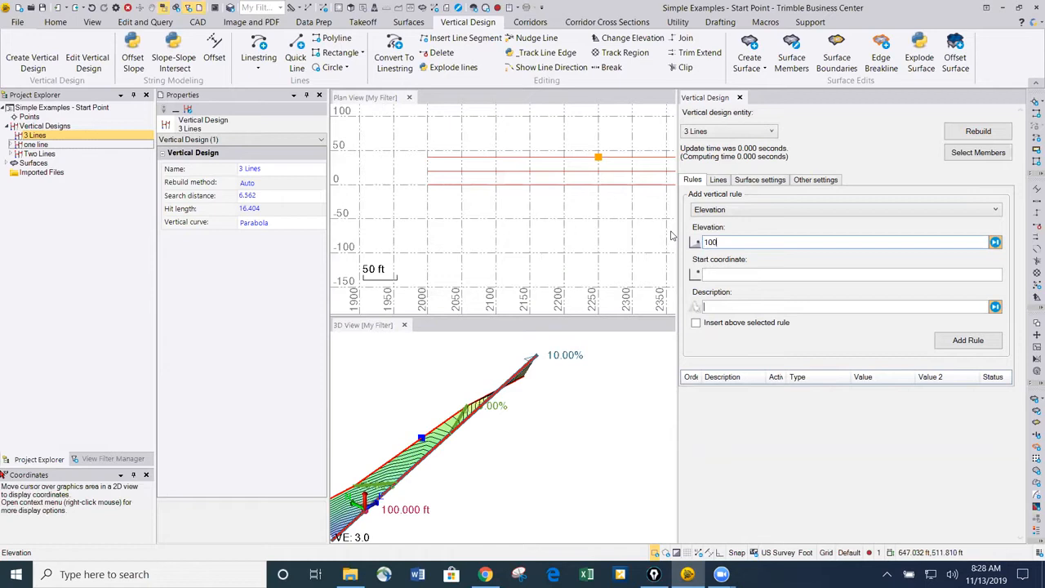
text(100)
key(Tab)
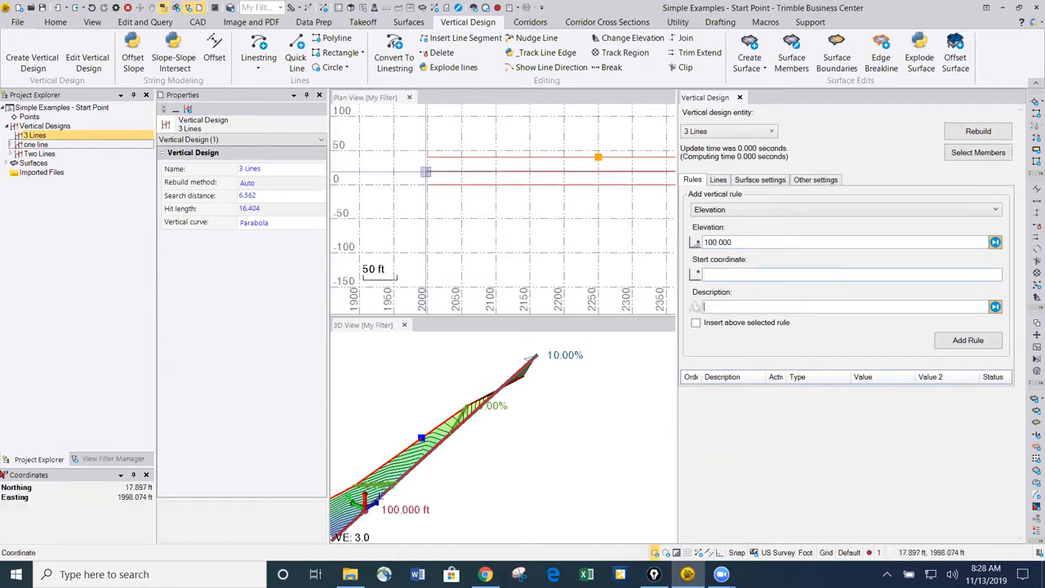
key(Return)
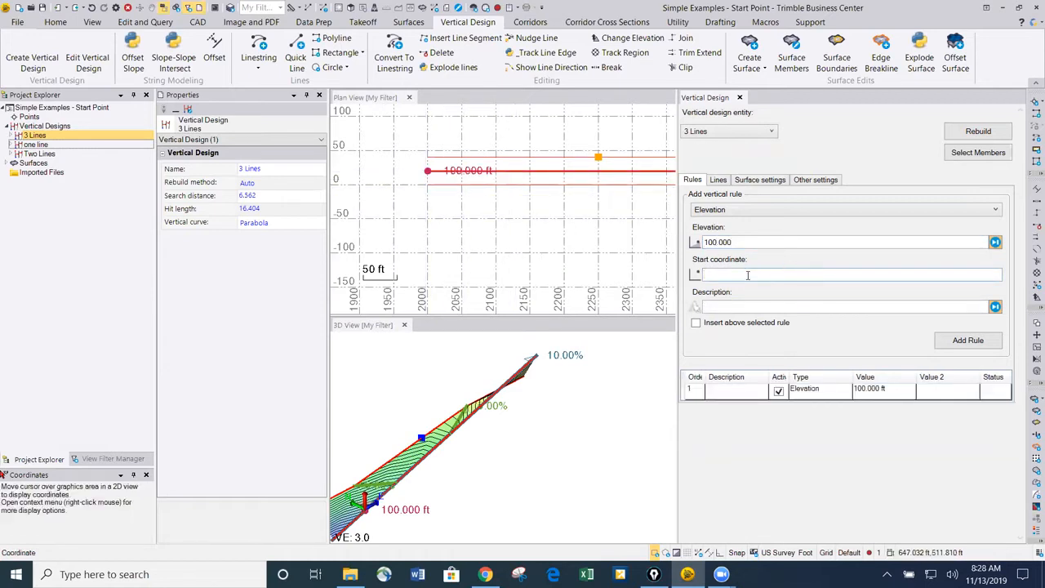
Step: Add a 2% Grade rule along the middle line from its west end at easting 2000 ft to its east end
click(730, 210)
click(724, 279)
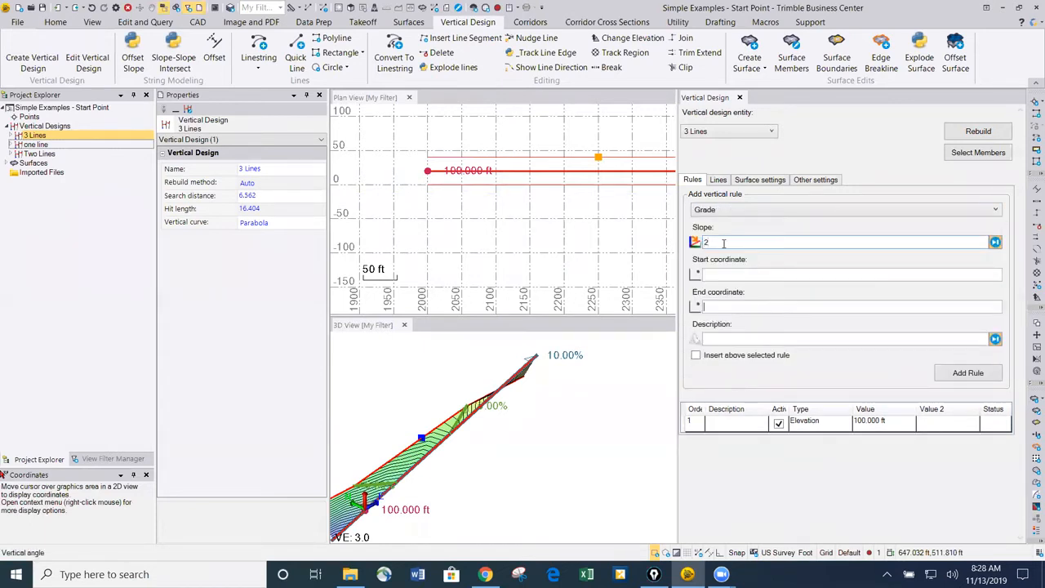
key(Tab)
click(427, 171)
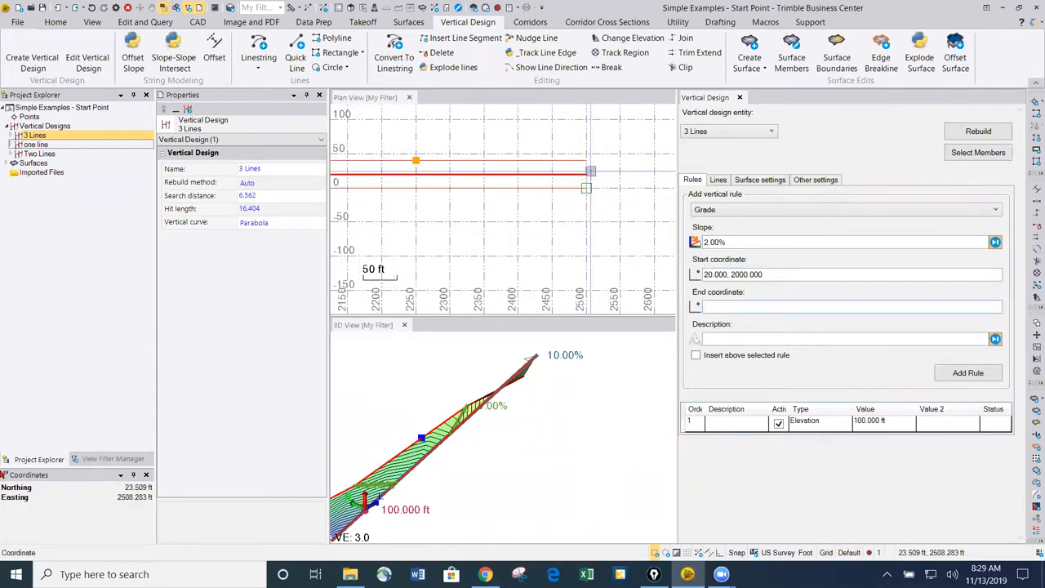
click(590, 171)
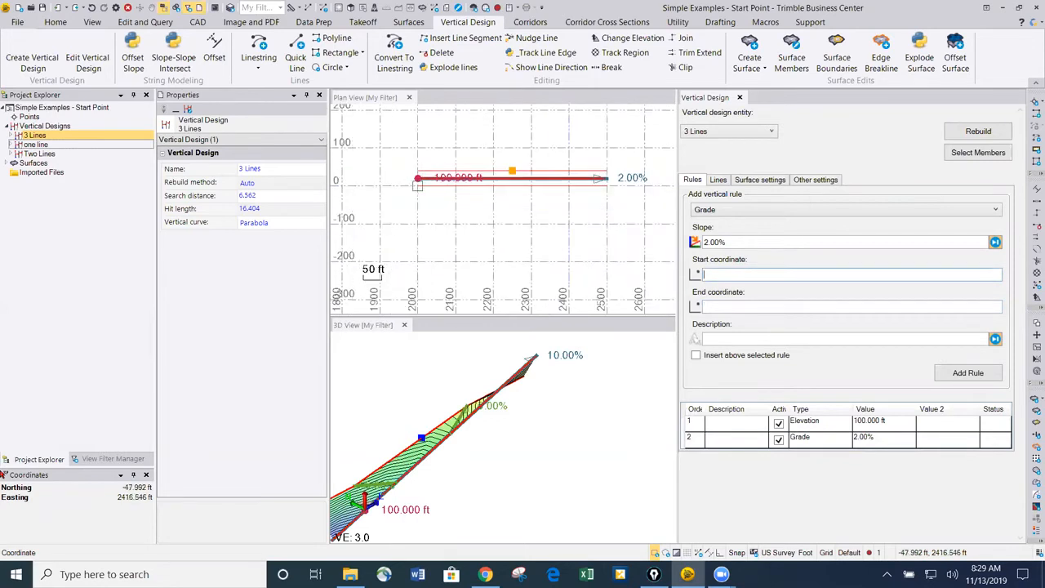
Step: Add 3:1 Cross-slope rules from the middle line to the upper line near easting 2330 ft and to the lower line near easting 2357 ft
scroll(547, 214, down, 1)
scroll(504, 488, down, 2)
middle_drag(666, 398, 523, 430)
scroll(528, 430, up, 1)
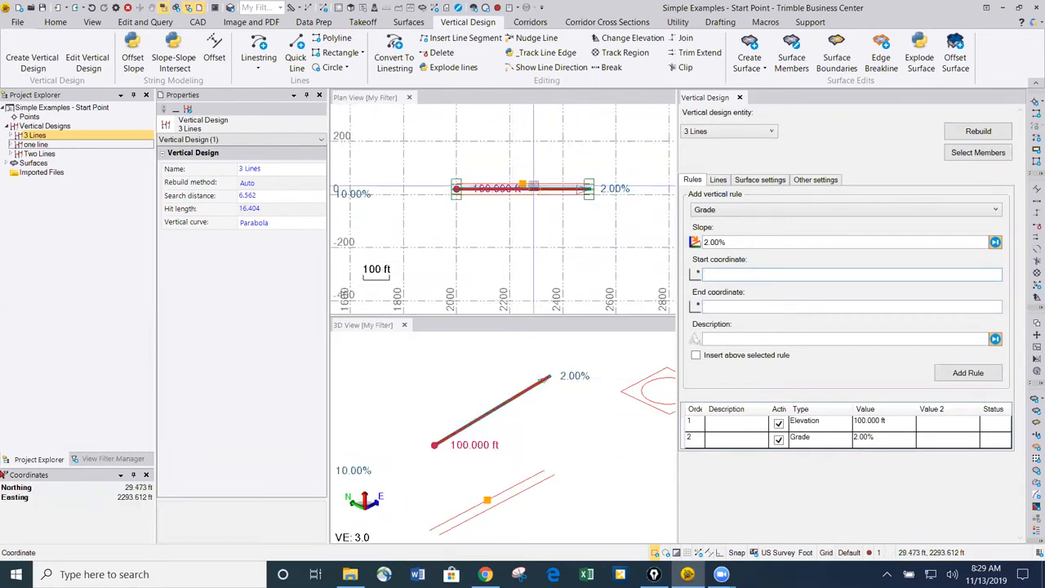
scroll(534, 187, up, 2)
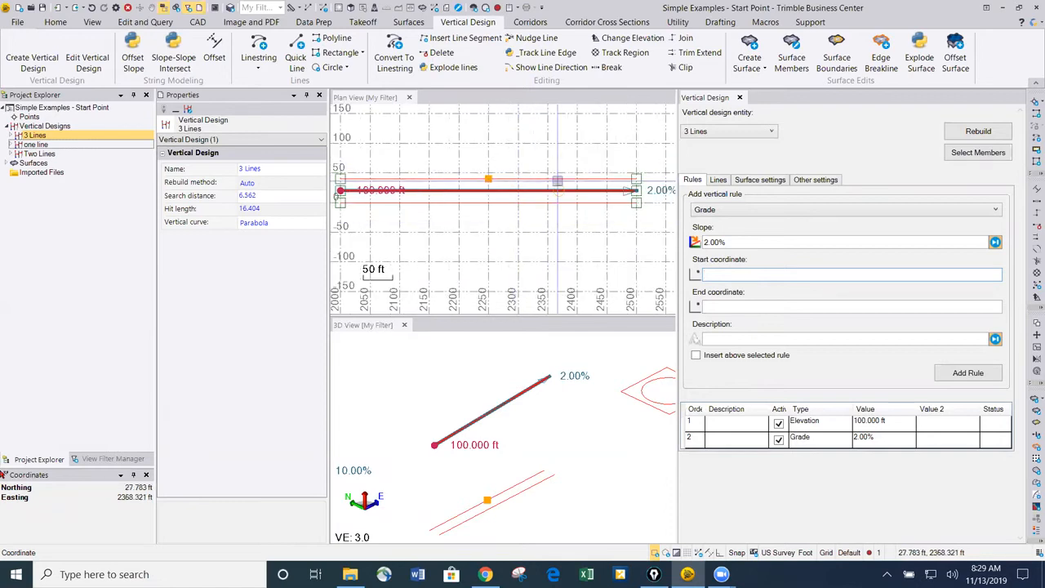
click(747, 211)
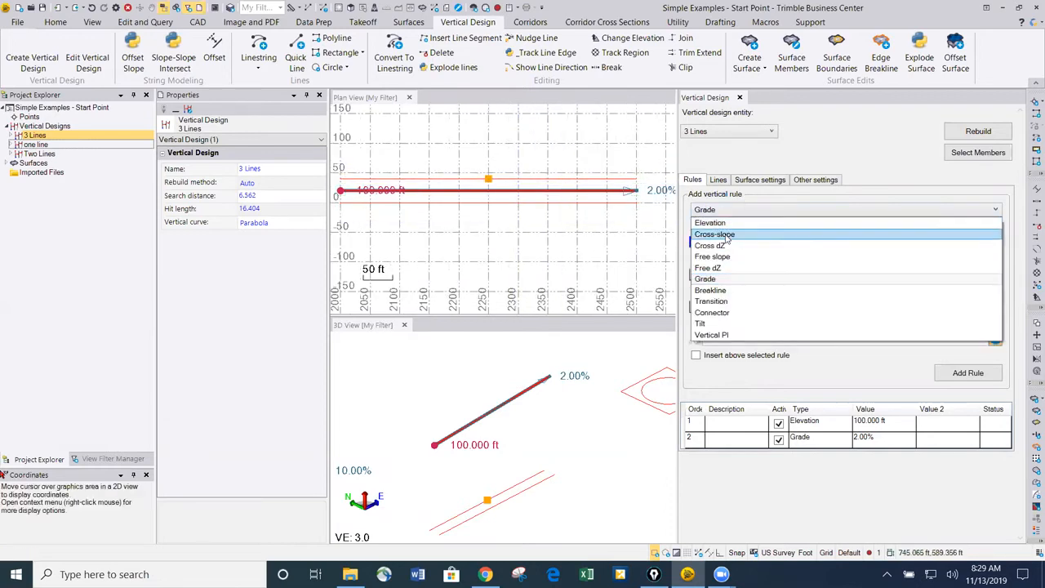
click(726, 238)
text(3:1)
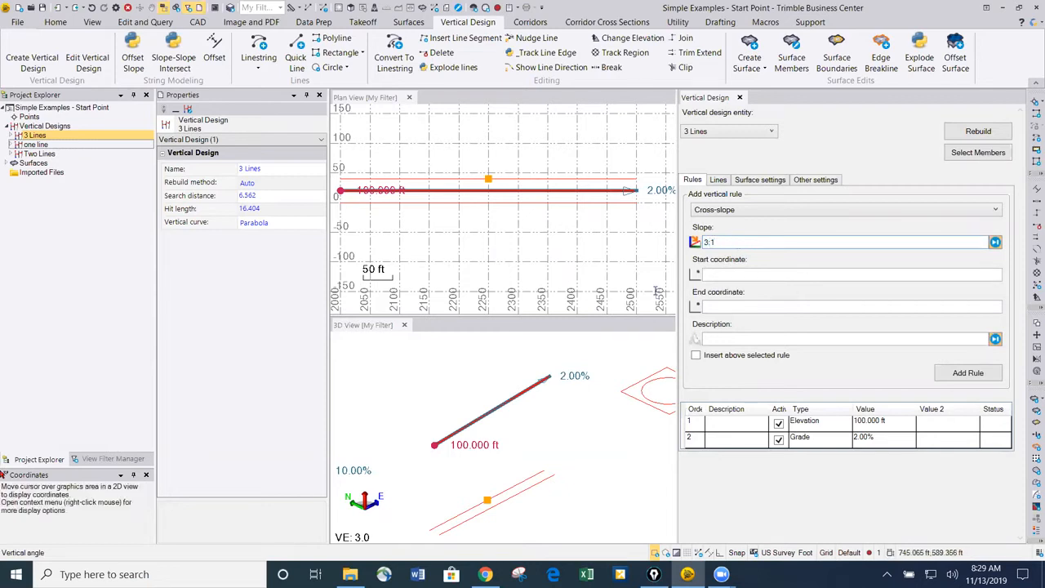
click(724, 277)
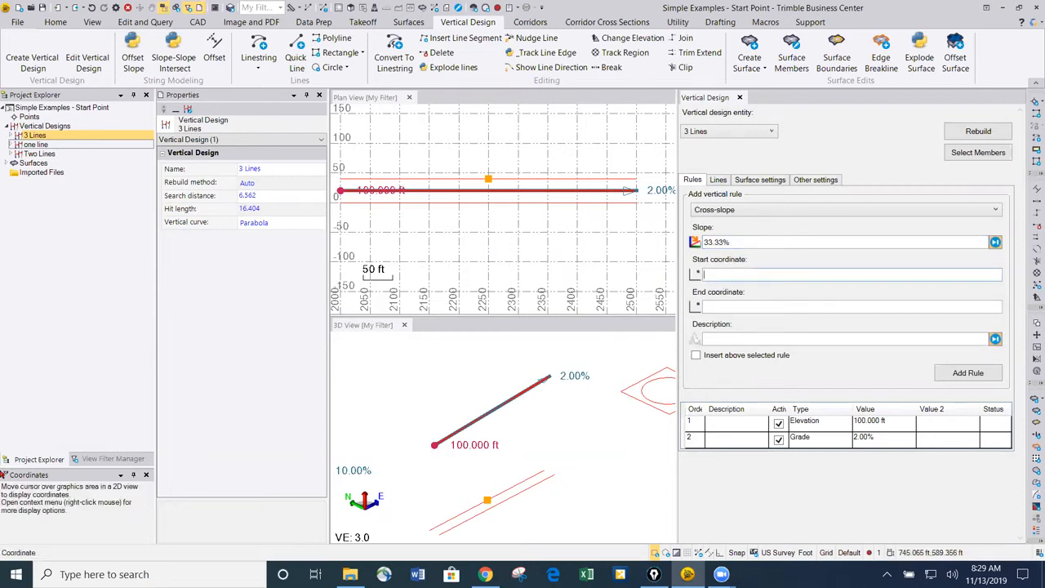
scroll(528, 197, up, 2)
click(553, 196)
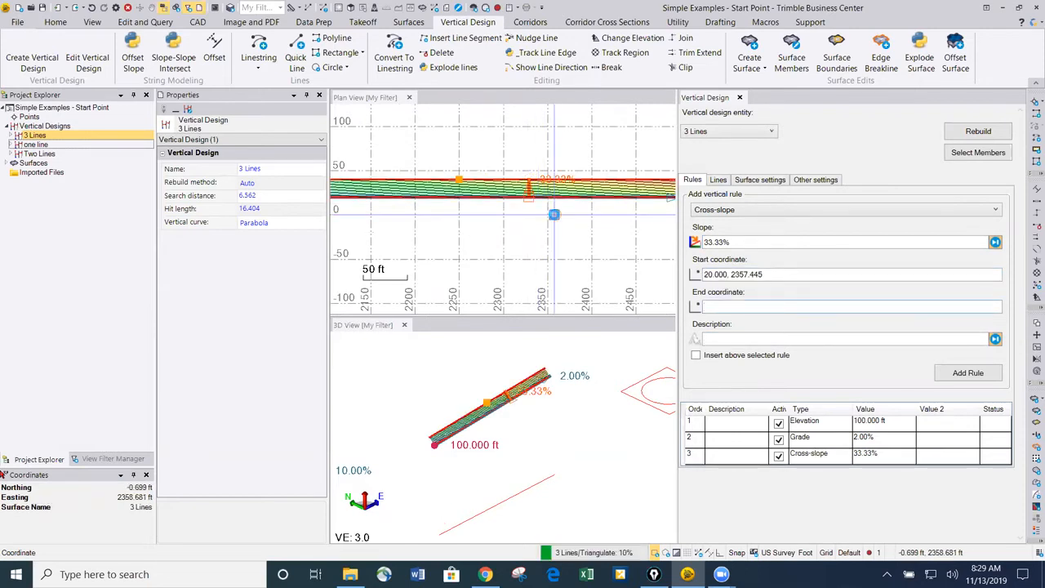
click(554, 214)
Step: Examine the 3 Lines surface in the plan and 3D views, reducing the 3D vertical exaggeration to 0.79
scroll(554, 214, down, 1)
scroll(499, 425, up, 2)
right_drag(501, 426, 631, 430)
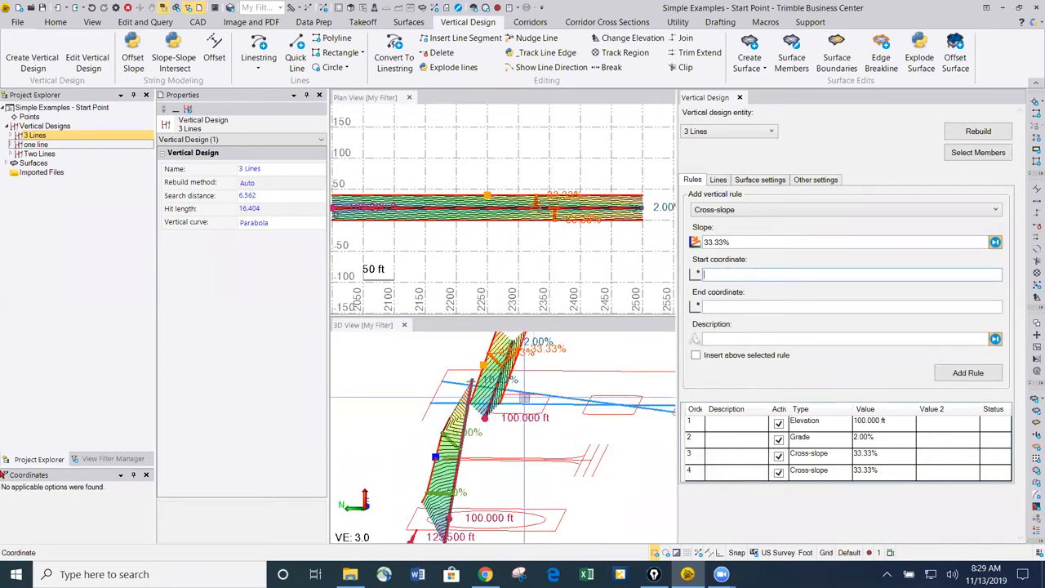
ctrl+scroll(526, 399, down, 5)
scroll(498, 412, up, 5)
mouse_move(498, 413)
right_down()
mouse_move(517, 426)
mouse_move(529, 418)
right_up()
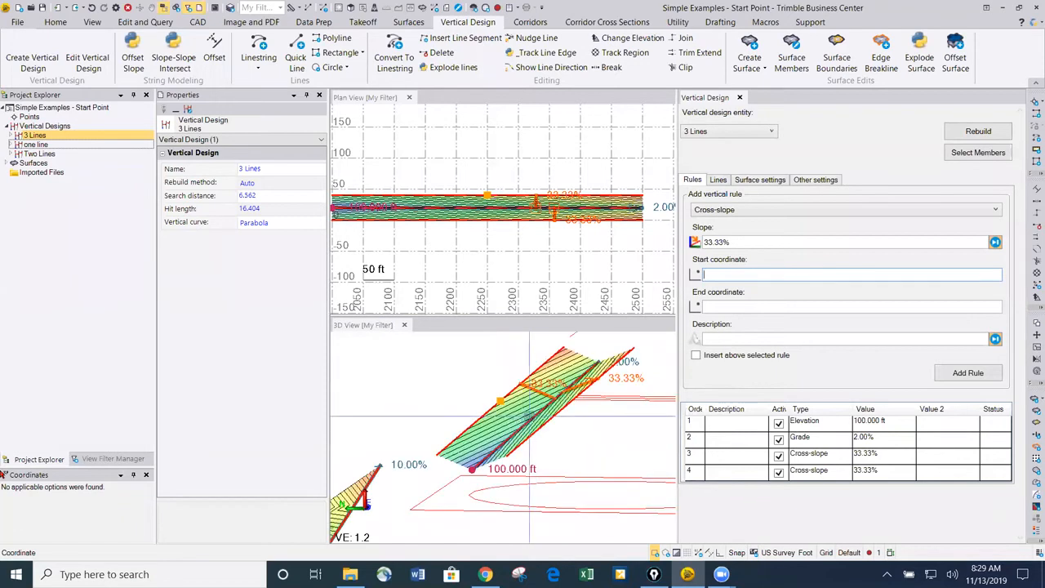
ctrl+scroll(529, 416, down, 2)
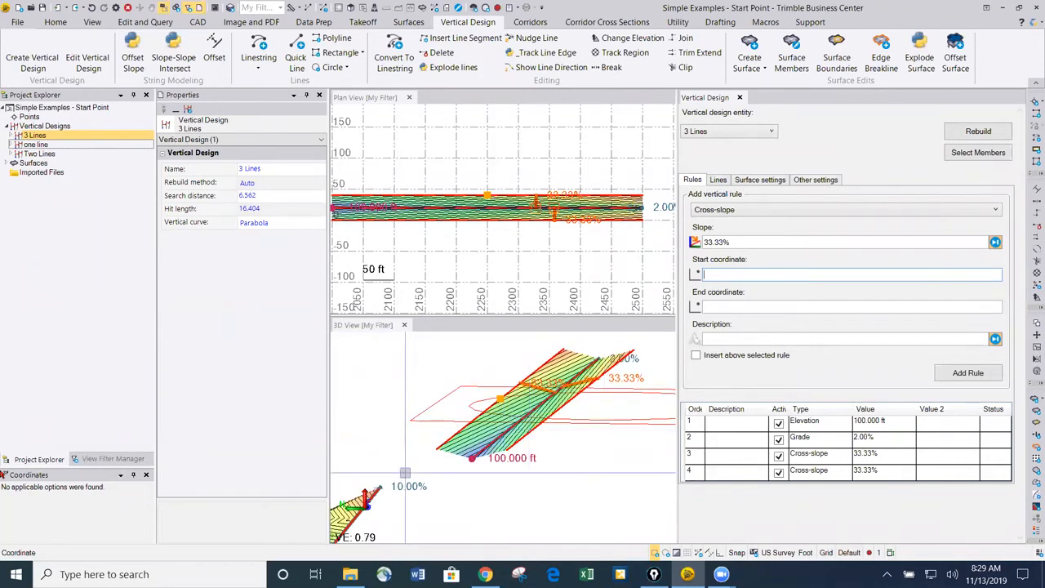
scroll(557, 379, up, 1)
mouse_move(560, 381)
right_down()
mouse_move(569, 390)
mouse_move(543, 394)
mouse_move(549, 400)
right_up()
scroll(587, 360, down, 2)
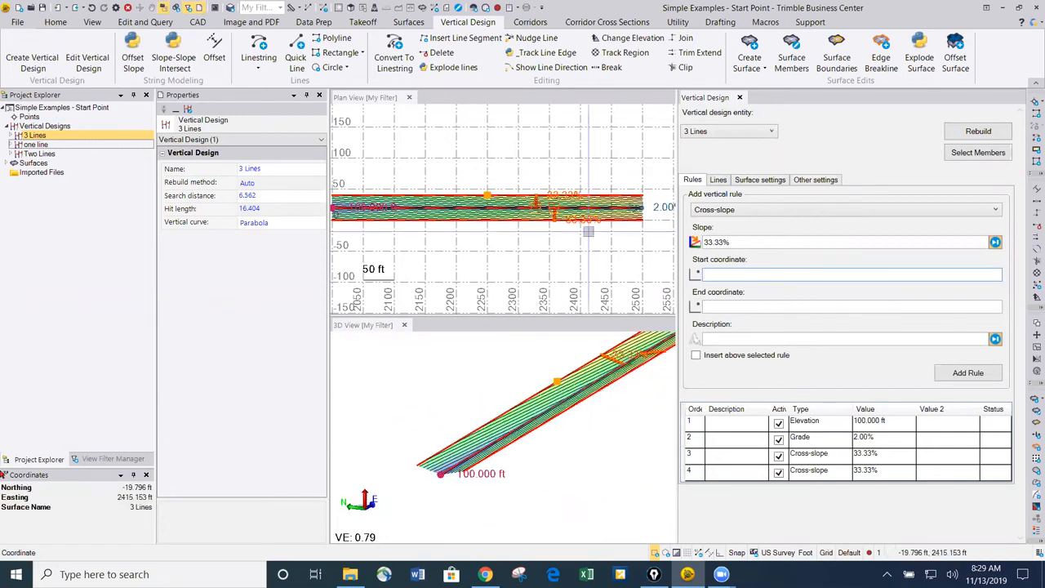
scroll(566, 223, down, 2)
scroll(564, 224, up, 2)
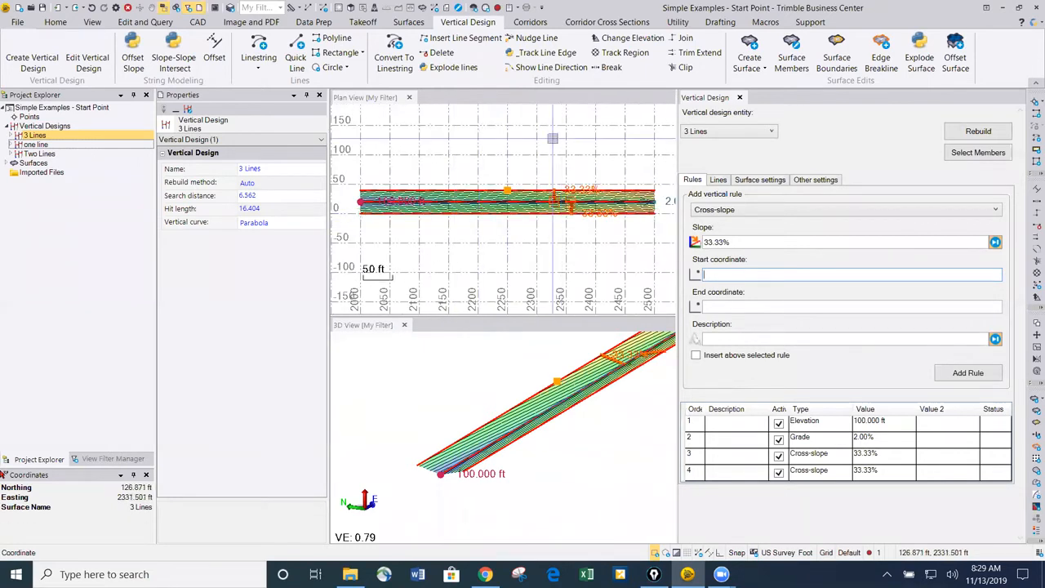
scroll(518, 233, down, 2)
middle_drag(511, 234, 481, 222)
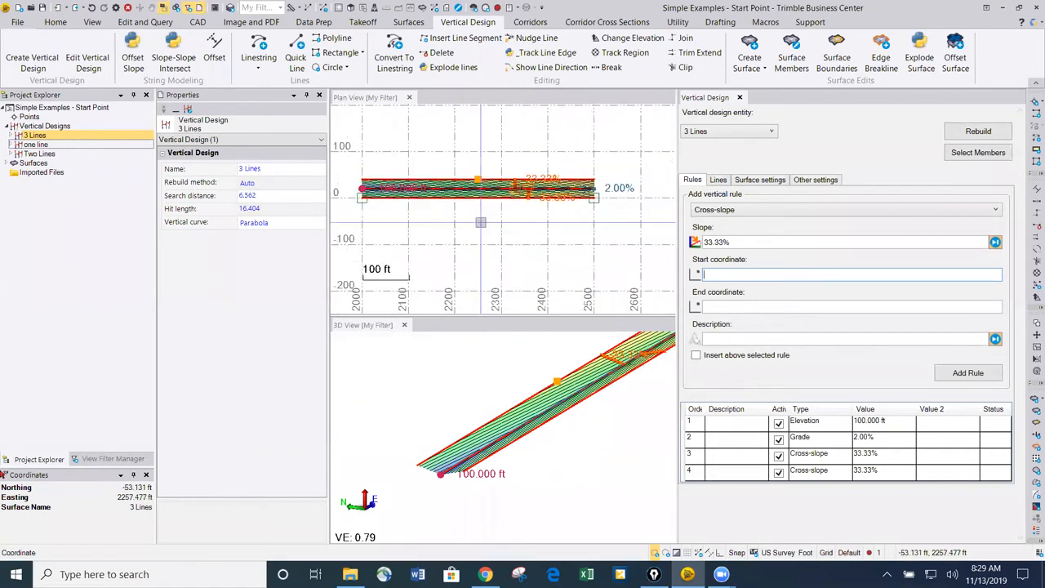
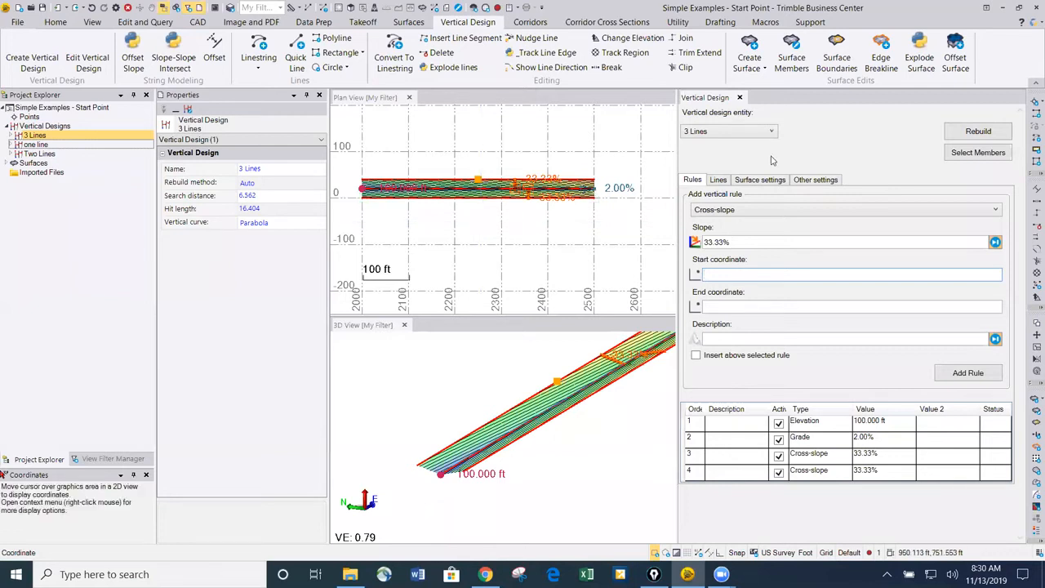
Step: Close the 3 Lines editor and create a vertical design named Tank Pad from the square and the circle inside it
scroll(514, 215, down, 2)
scroll(515, 216, down, 1)
middle_drag(522, 218, 370, 214)
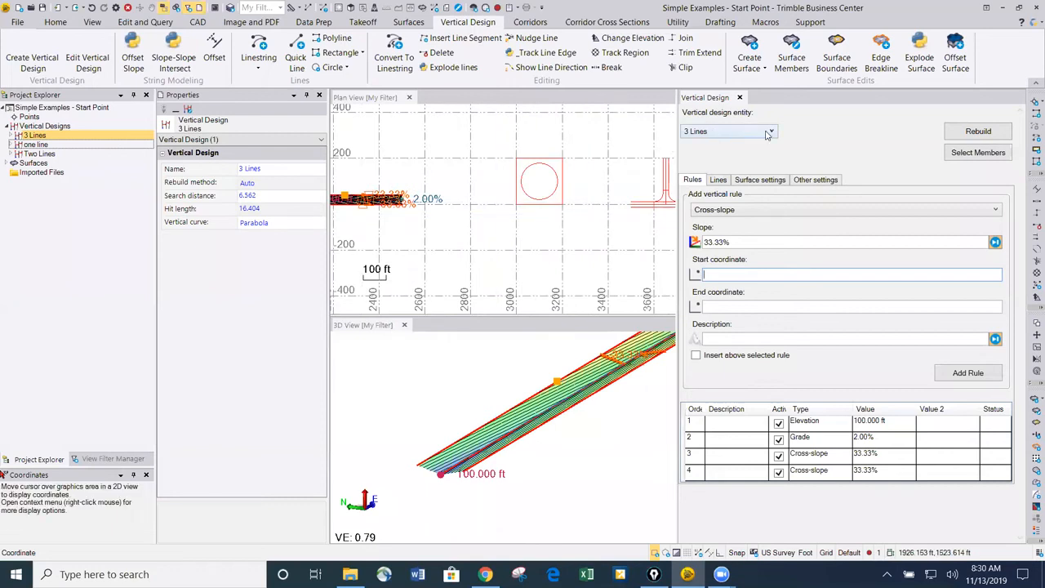
click(740, 98)
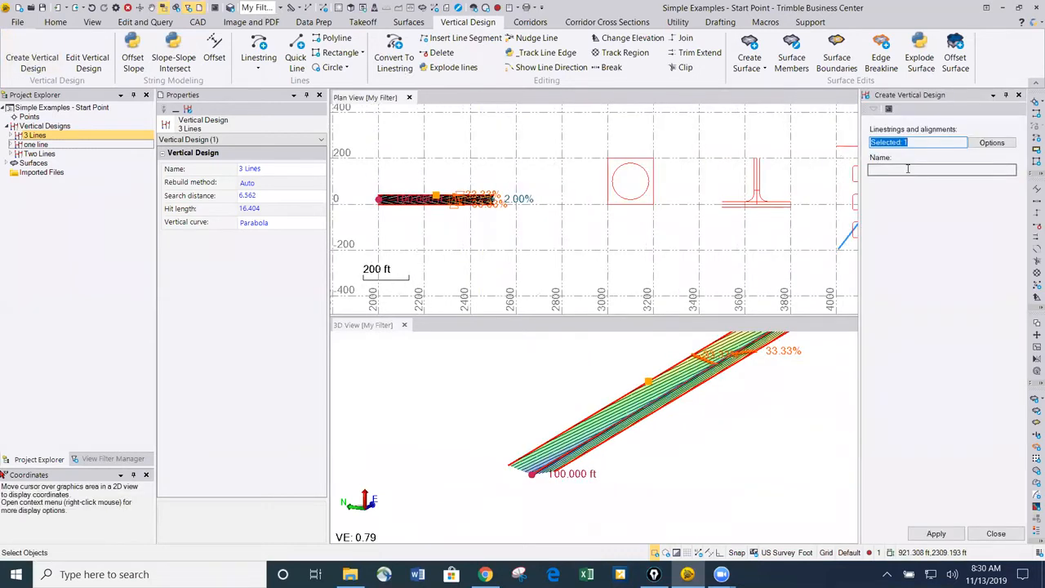
click(629, 183)
click(903, 169)
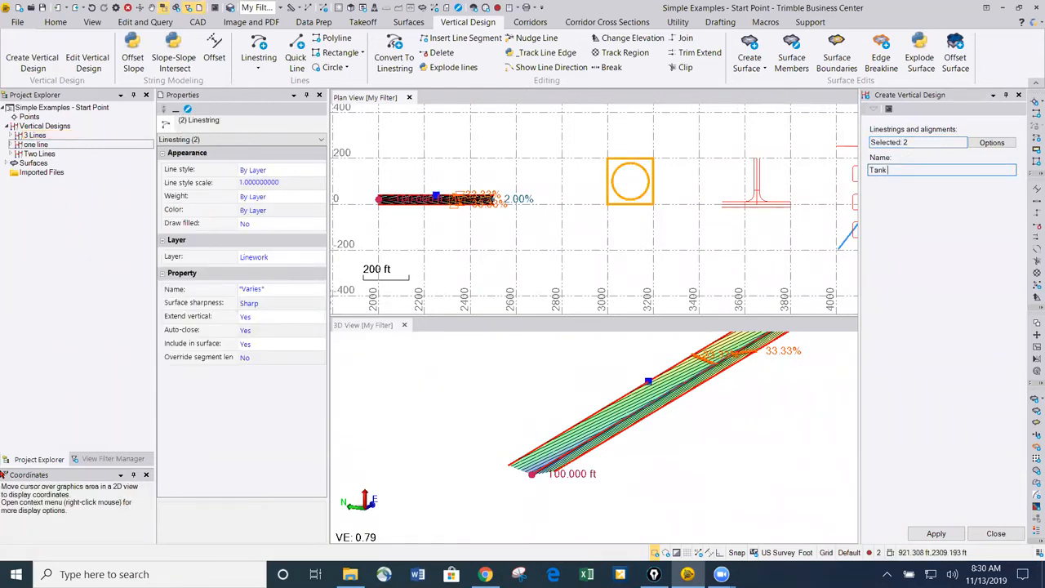
click(936, 533)
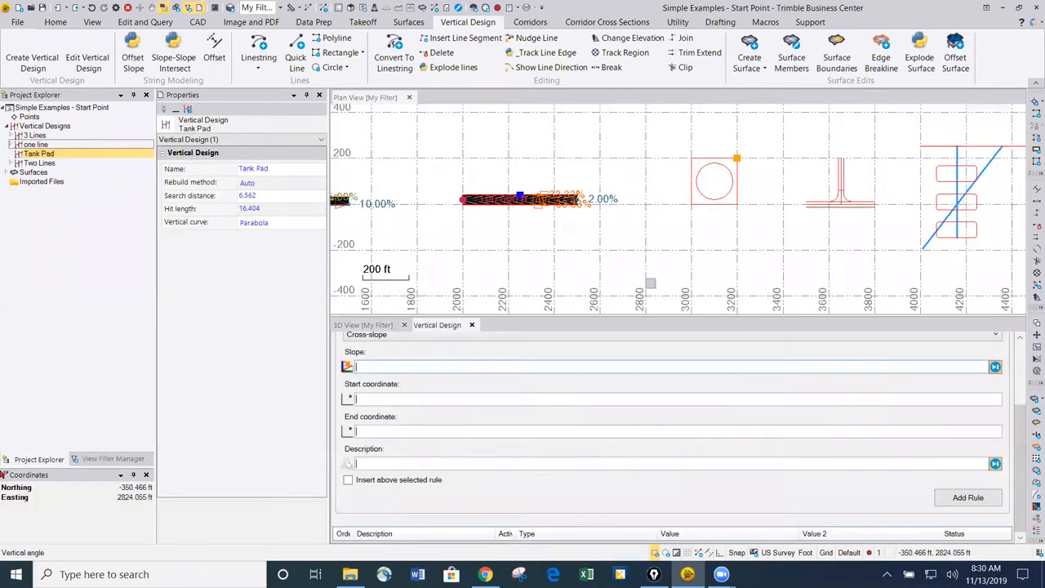
Step: Close the old 3D view and place the Vertical Design editor beside the plan view in its own vertical tab group
middle_drag(644, 223, 614, 223)
scroll(656, 186, up, 2)
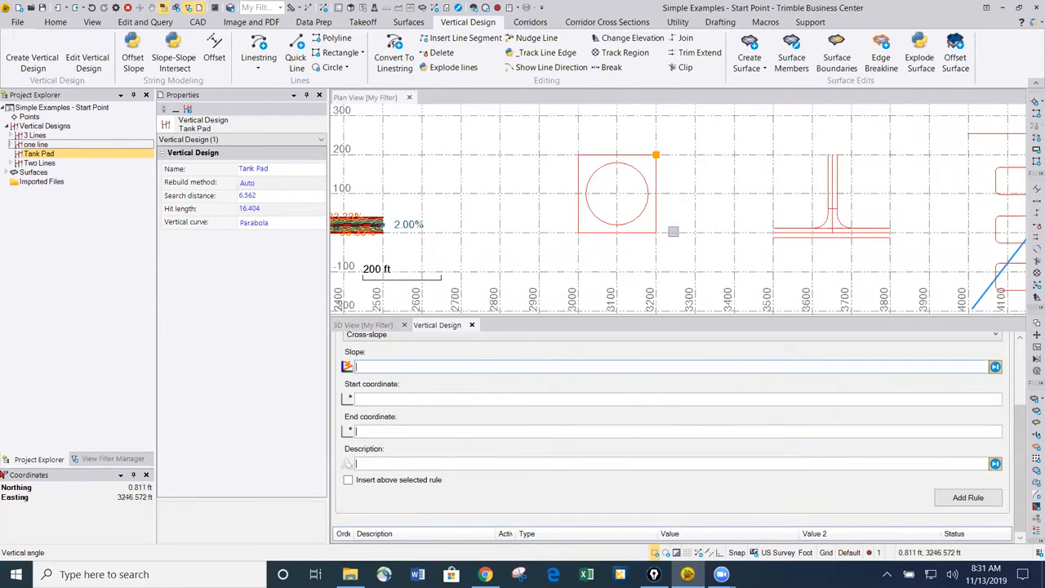
drag(435, 327, 455, 98)
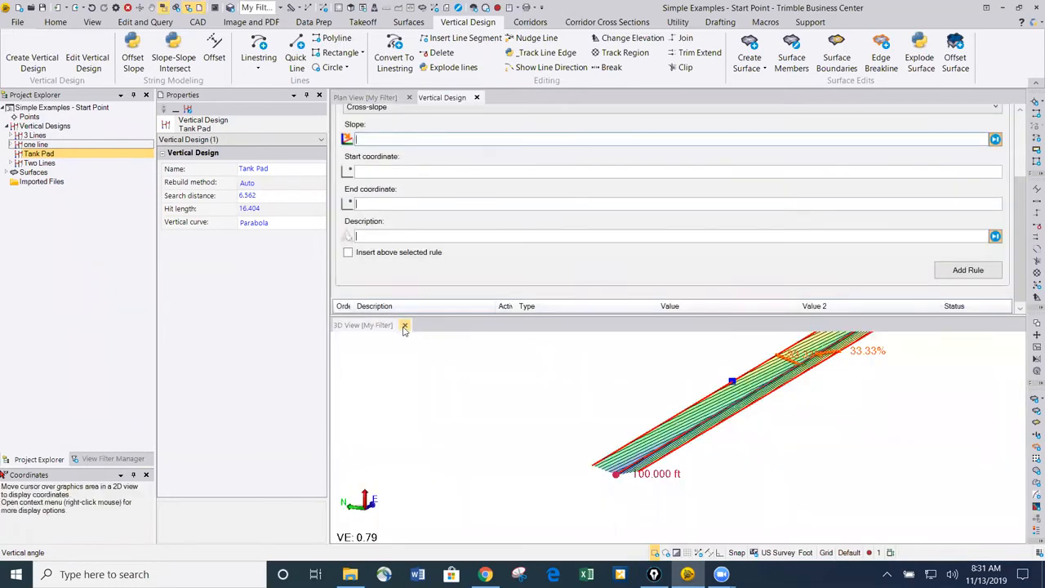
click(404, 326)
right_click(448, 100)
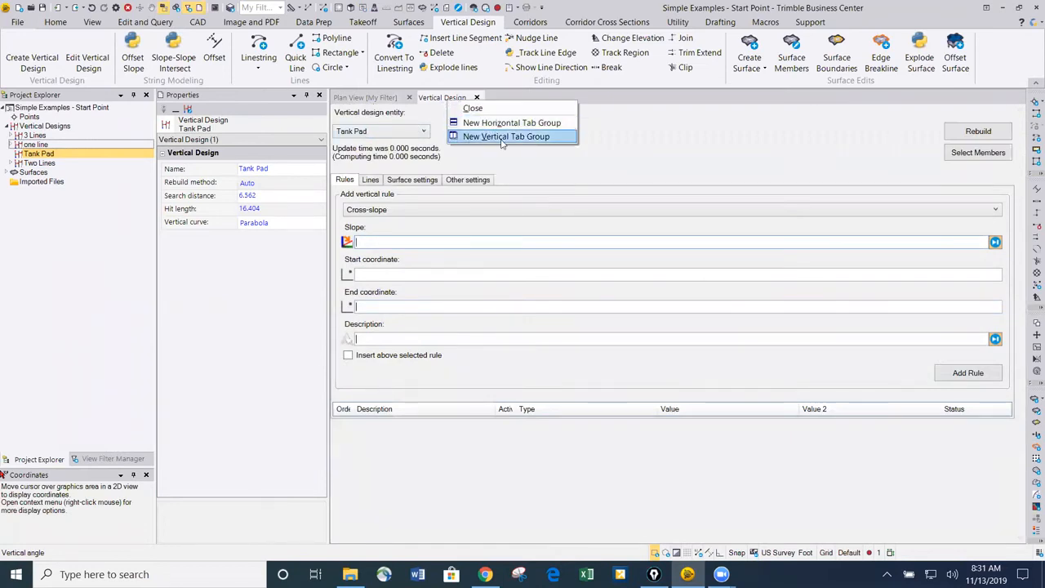
click(503, 138)
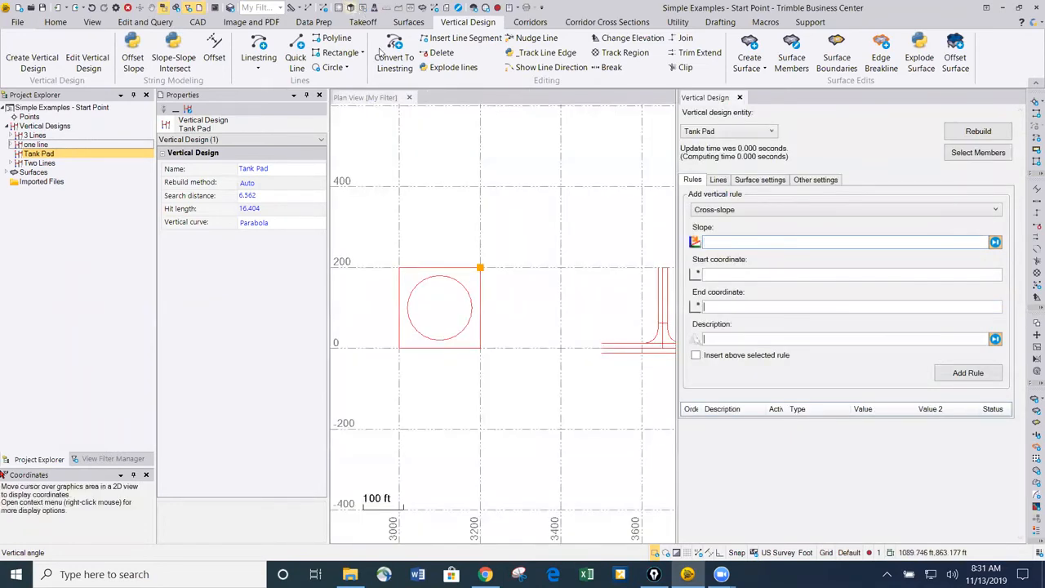
Step: Open a new 3D view and place it in its own horizontal tab group below the plan view
click(389, 99)
click(351, 8)
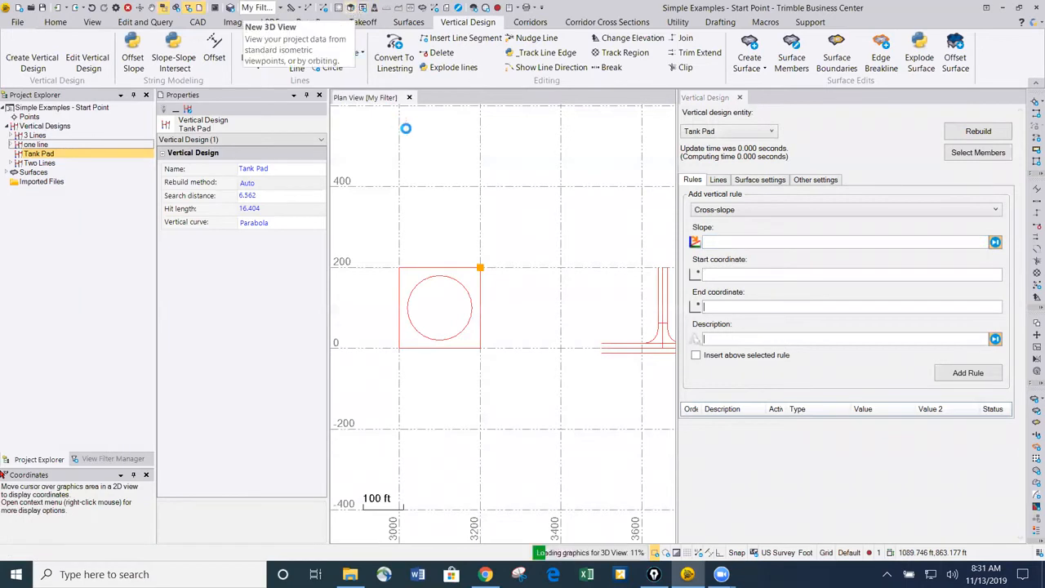
right_click(447, 99)
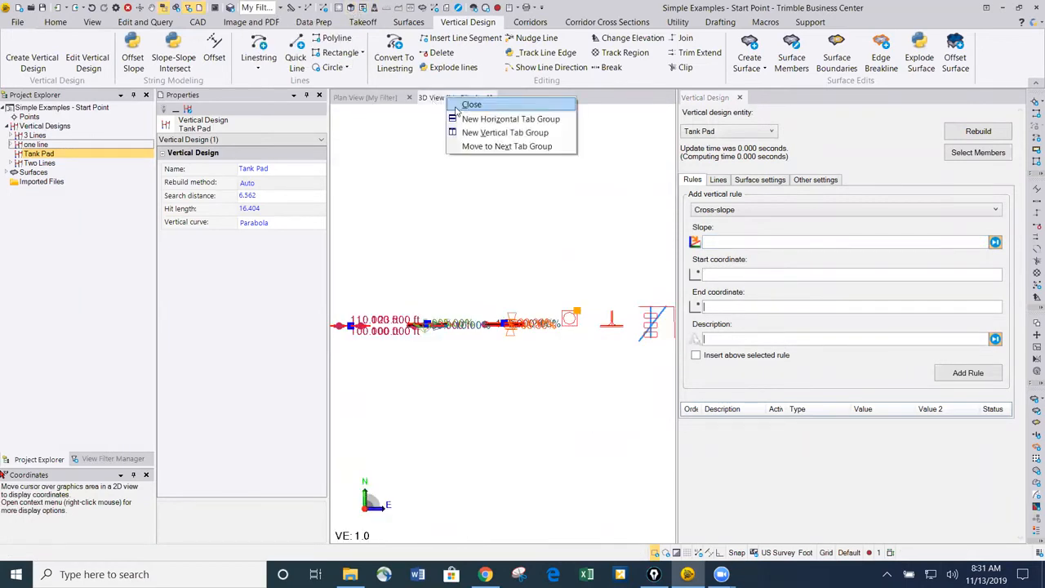
click(500, 119)
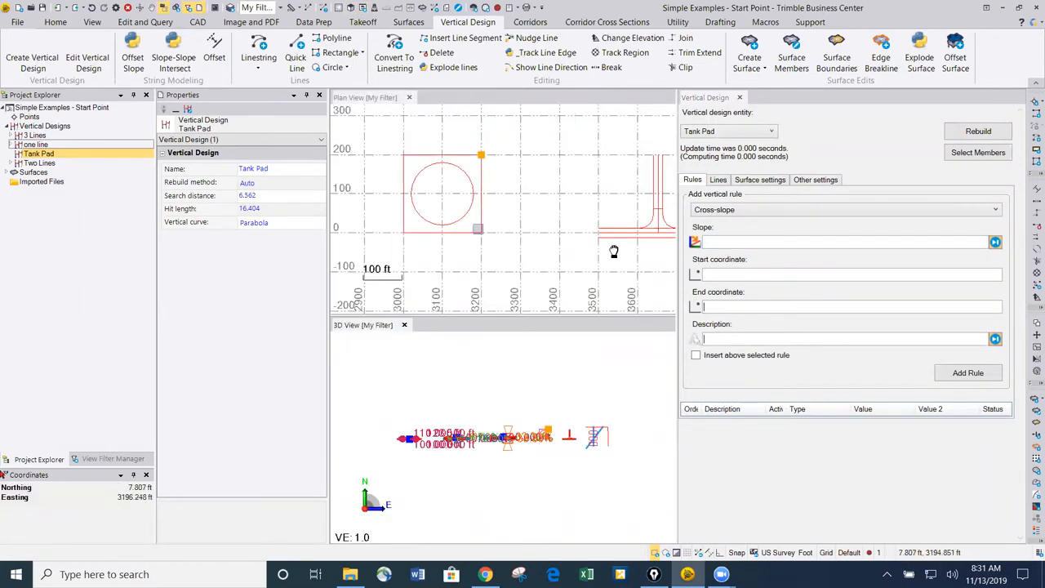
Step: Add an elevation rule of 100 ft to the circle in the Tank Pad design
click(733, 212)
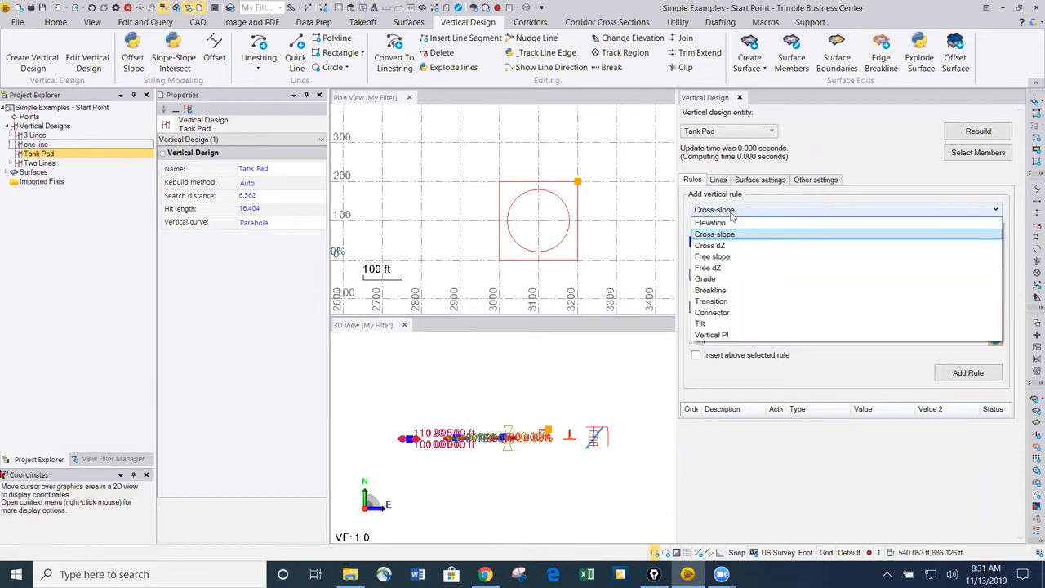
click(723, 222)
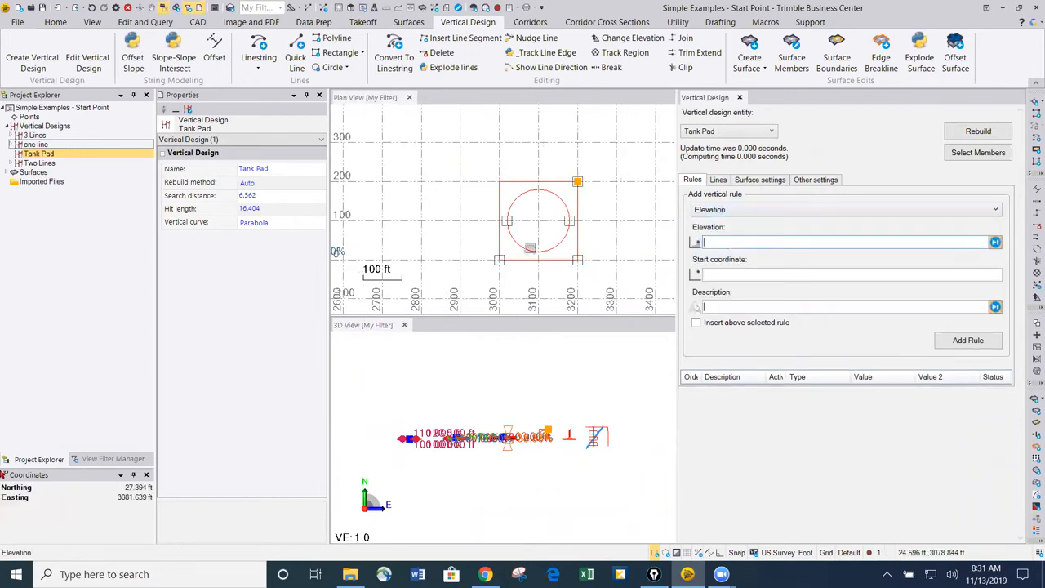
click(549, 248)
drag(733, 239, 664, 240)
text(100)
key(Tab)
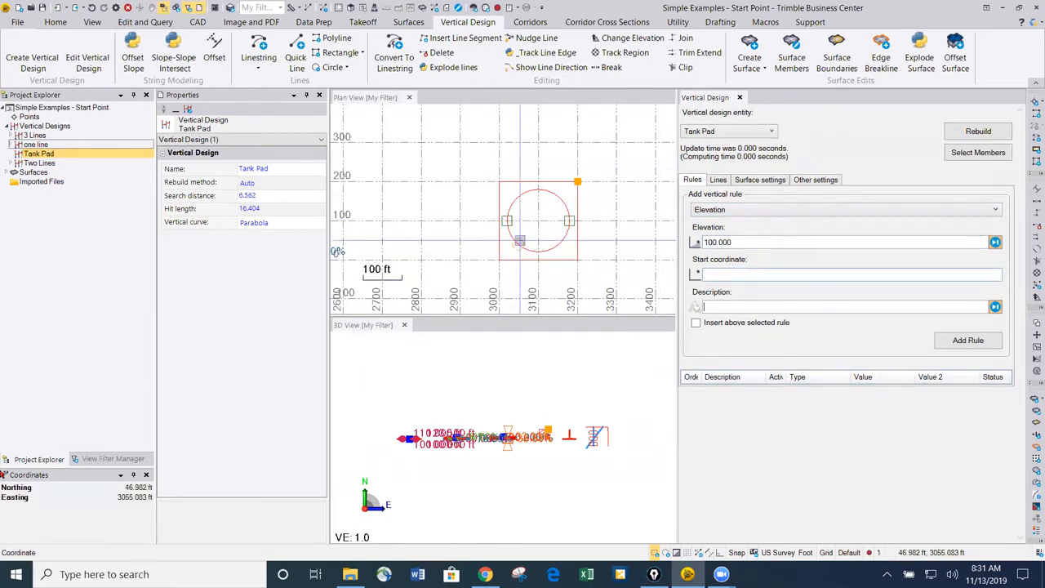
key(Return)
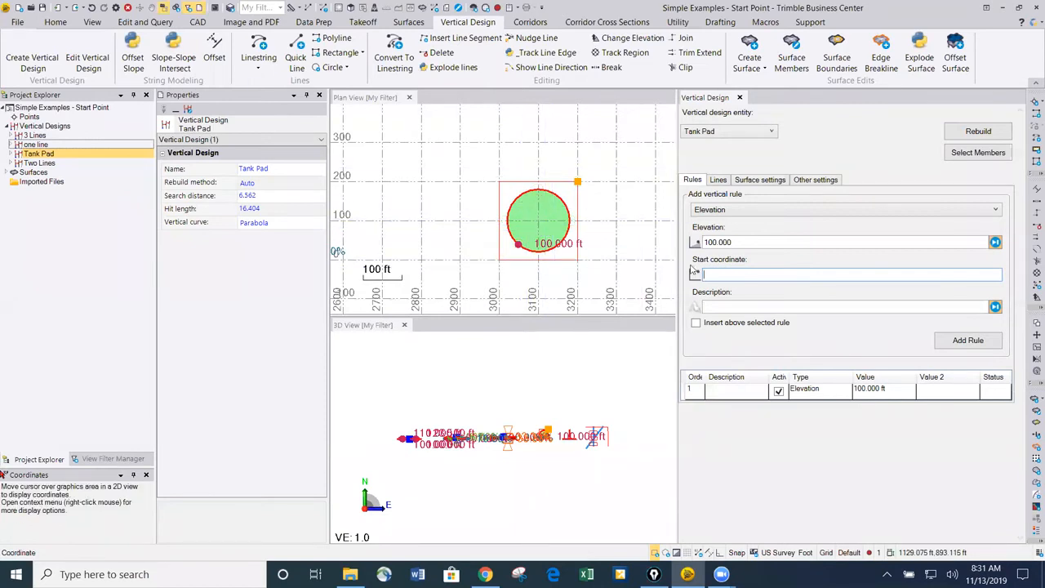
Step: Add a 5% cross-slope rule from the circle out to the surrounding square
click(723, 210)
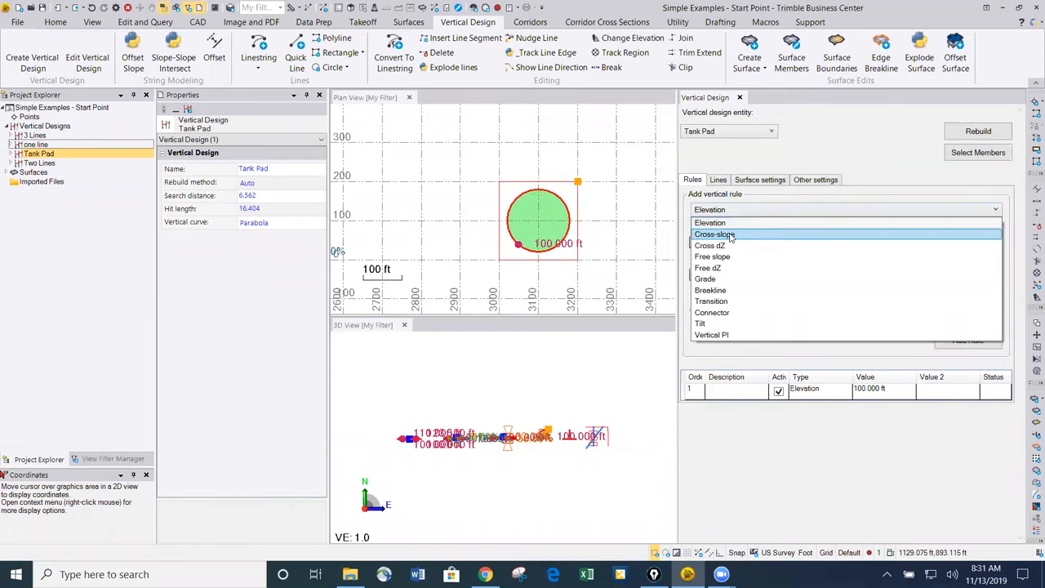
click(731, 234)
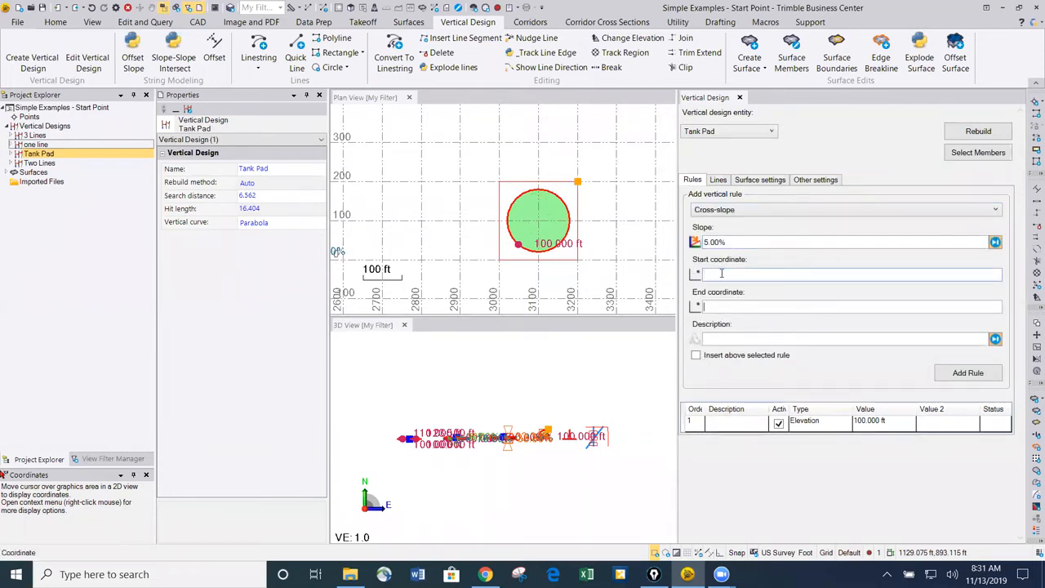
scroll(557, 193, up, 3)
click(542, 190)
scroll(560, 219, down, 3)
scroll(545, 230, up, 1)
middle_drag(531, 227, 533, 225)
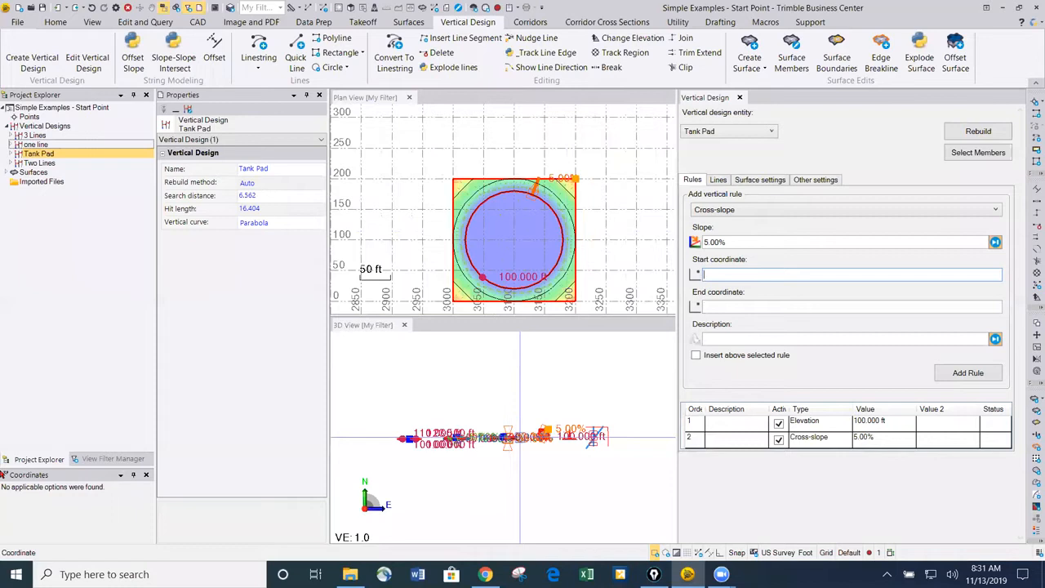
Step: Examine the Tank Pad surface in the 3D view from several angles, raising the vertical exaggeration to 1.9
scroll(509, 442, up, 3)
right_drag(509, 449, 550, 487)
scroll(585, 421, up, 4)
middle_drag(550, 487, 540, 472)
scroll(508, 457, up, 5)
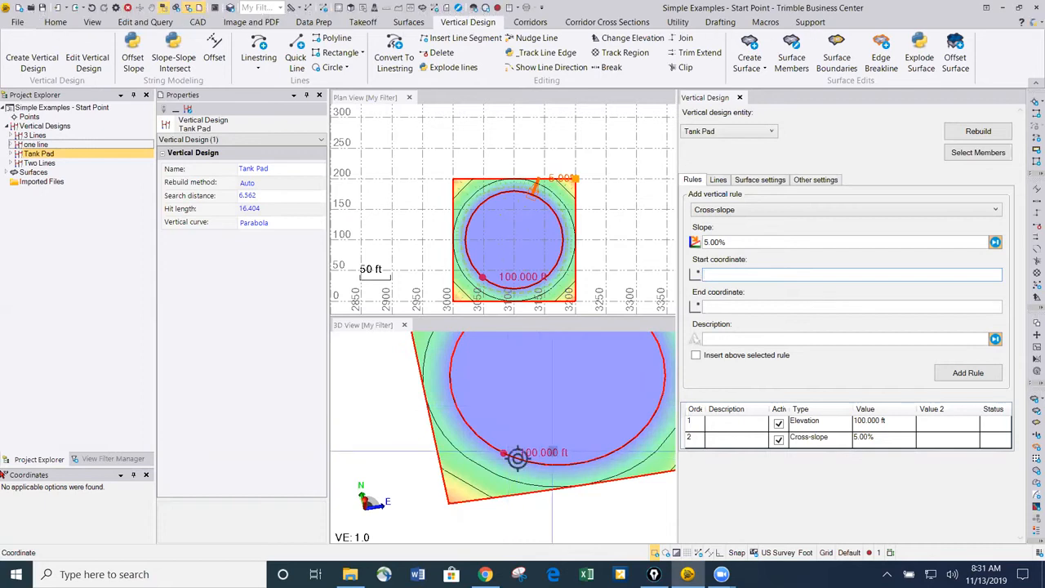
right_drag(508, 457, 517, 458)
key(Page_Up)
key(Page_Up)
key(Page_Up)
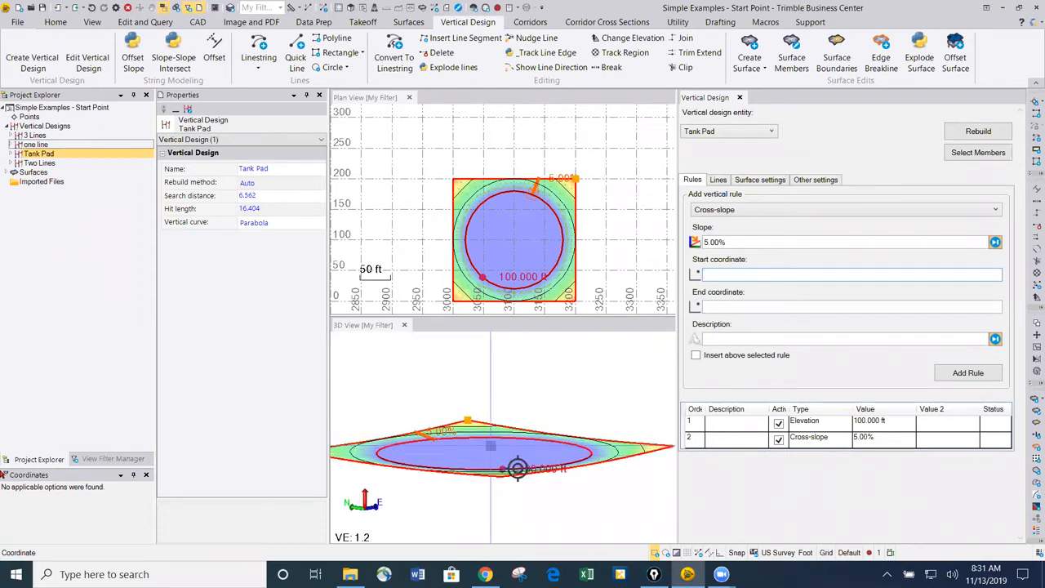
scroll(511, 443, down, 2)
right_drag(511, 443, 492, 423)
middle_drag(491, 423, 468, 407)
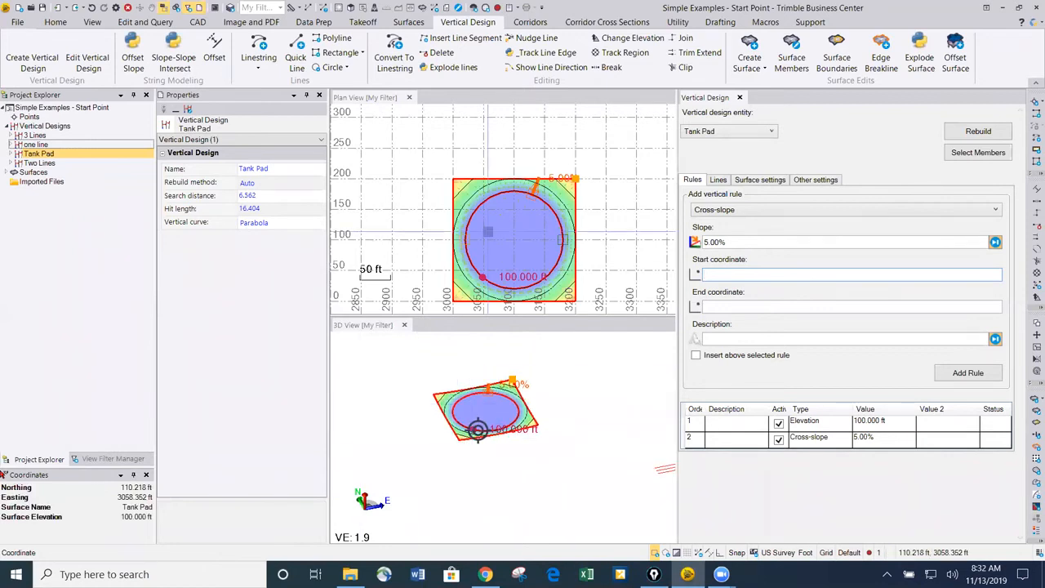
scroll(508, 215, down, 3)
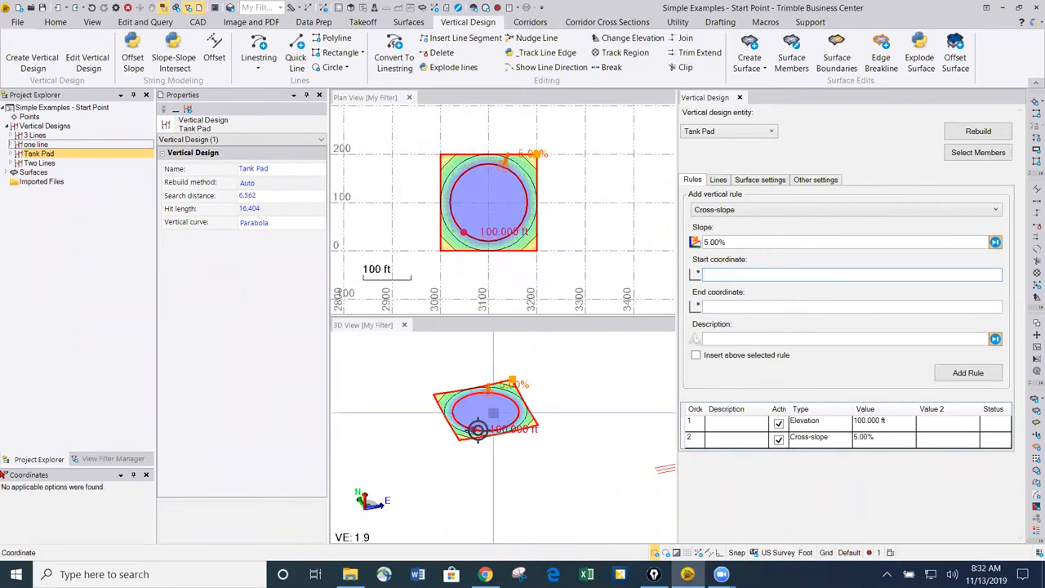
scroll(492, 419, up, 2)
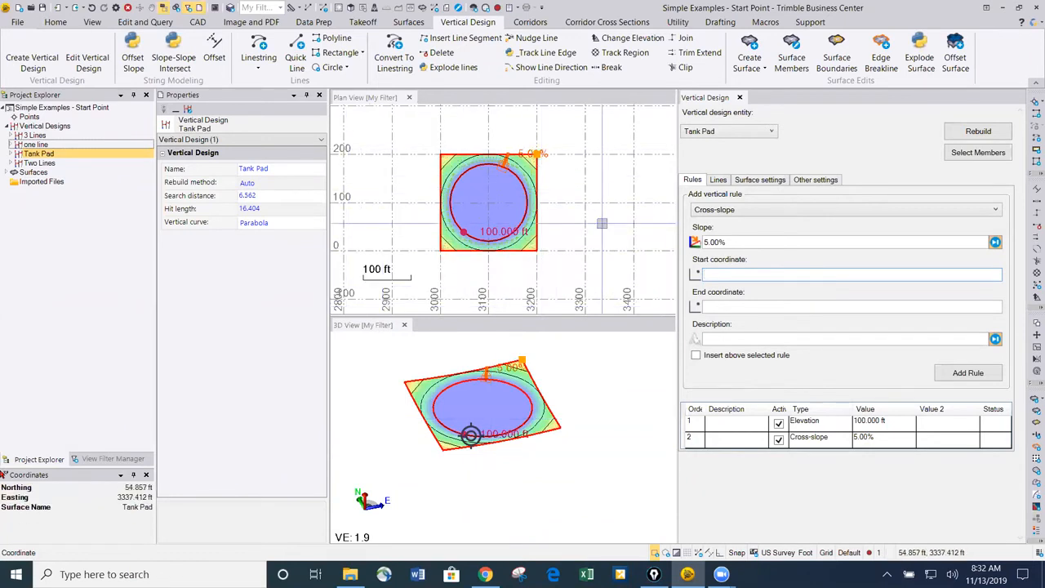
scroll(584, 238, down, 2)
middle_drag(583, 238, 503, 249)
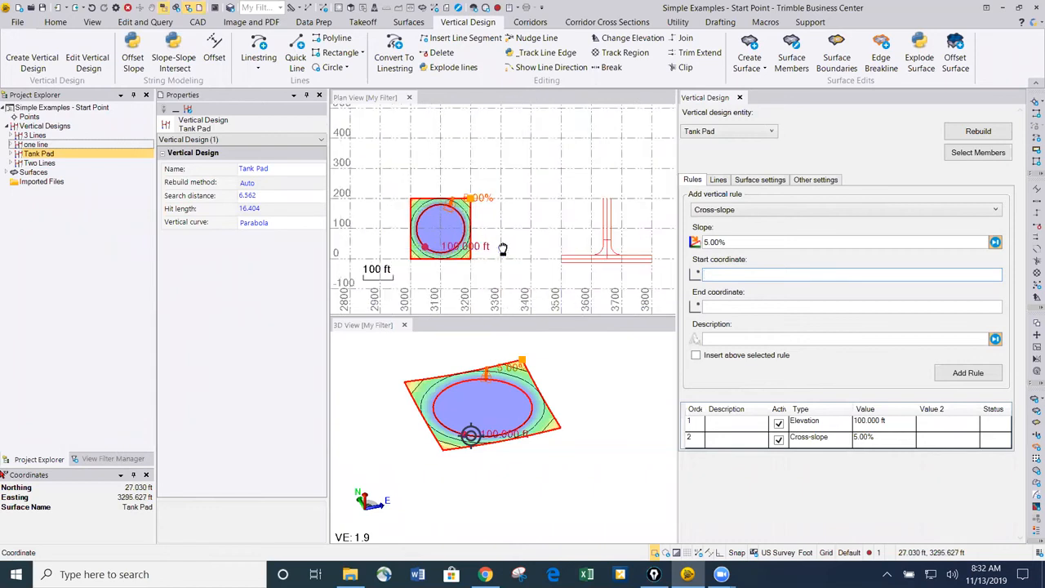
click(472, 233)
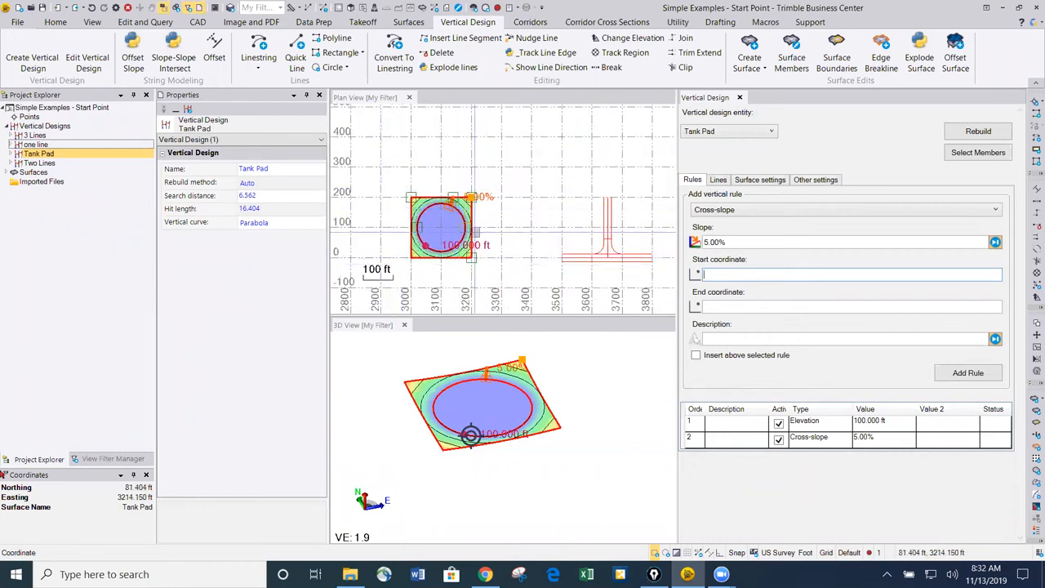
scroll(531, 263, up, 1)
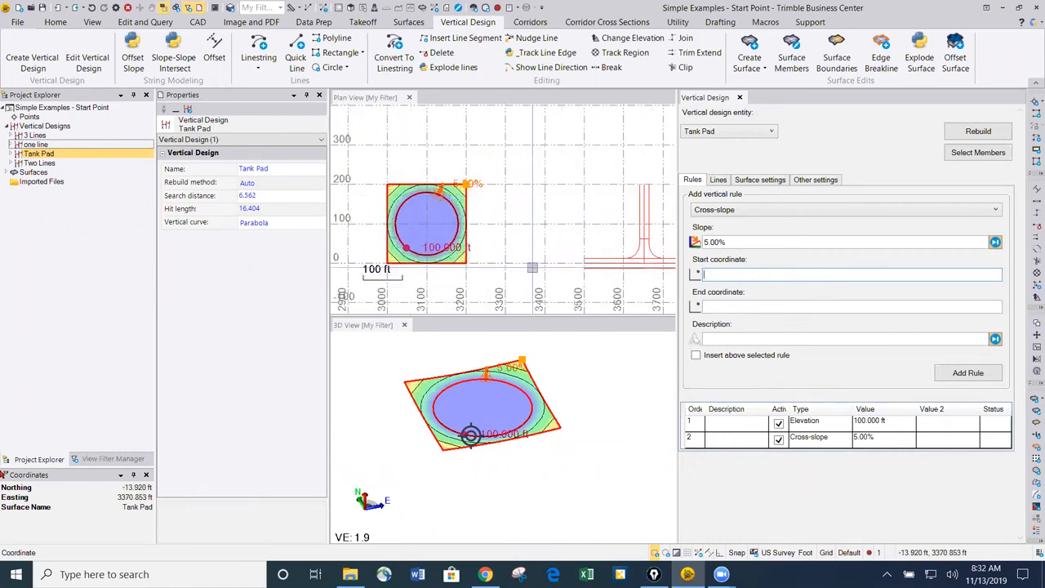
scroll(532, 267, down, 1)
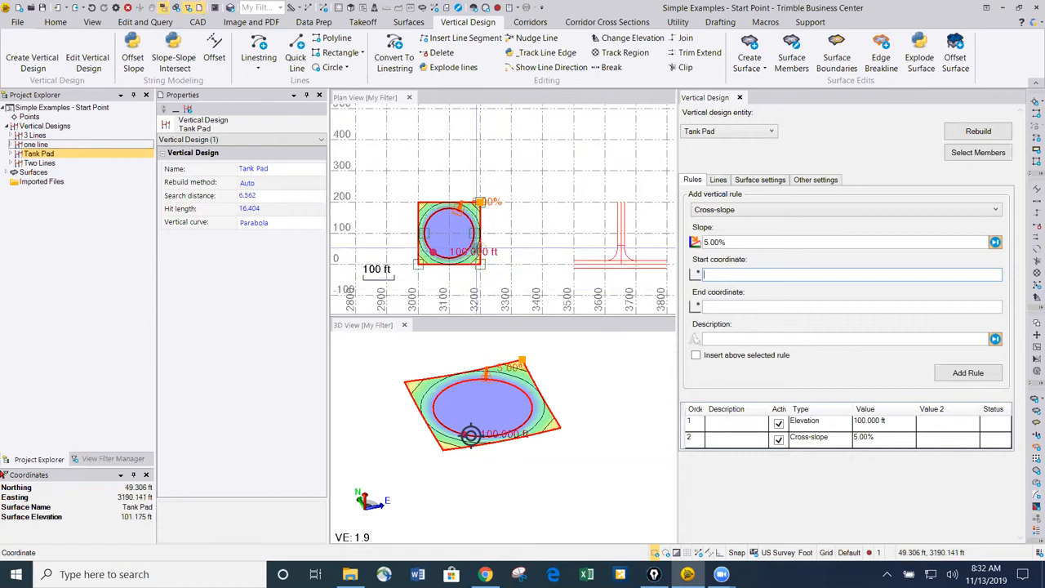
scroll(472, 244, up, 2)
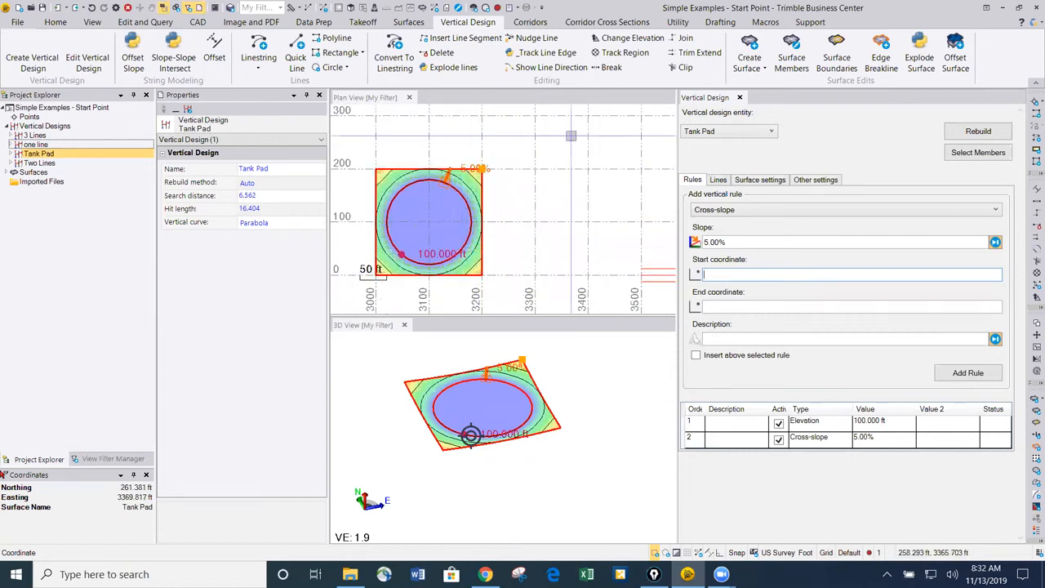
scroll(526, 454, down, 2)
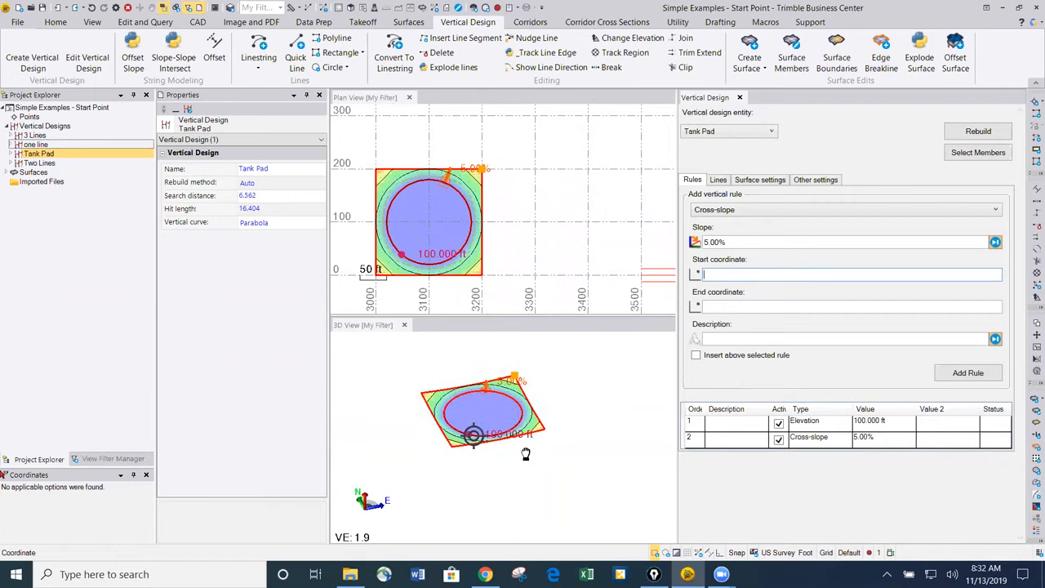
scroll(402, 253, down, 2)
scroll(402, 253, up, 1)
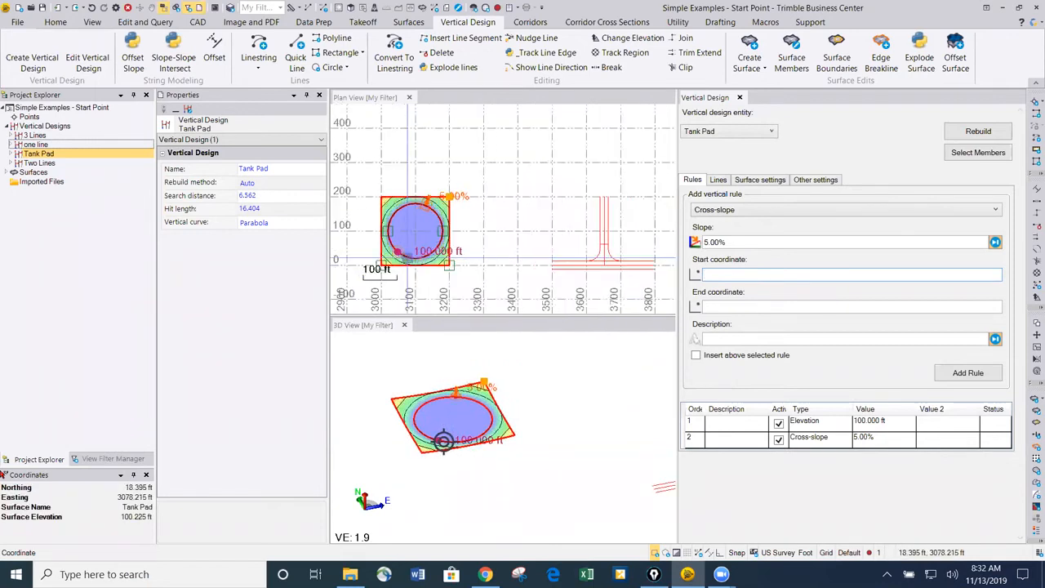
scroll(481, 243, down, 1)
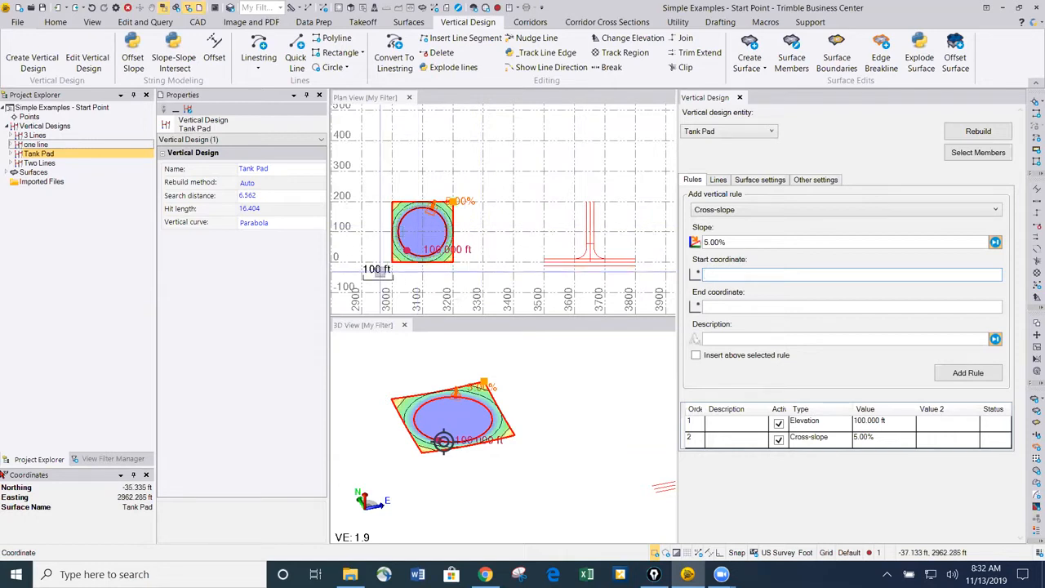
scroll(504, 231, up, 2)
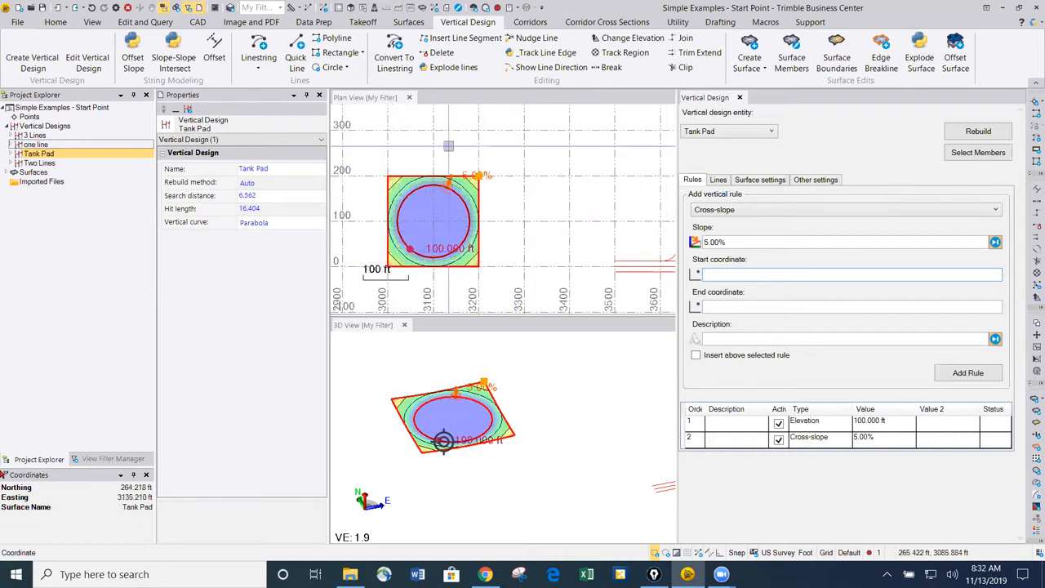
Step: Bring the T-shaped road linework into the plan view, and close the Tank Pad editor and the 3D view
middle_drag(608, 219, 457, 186)
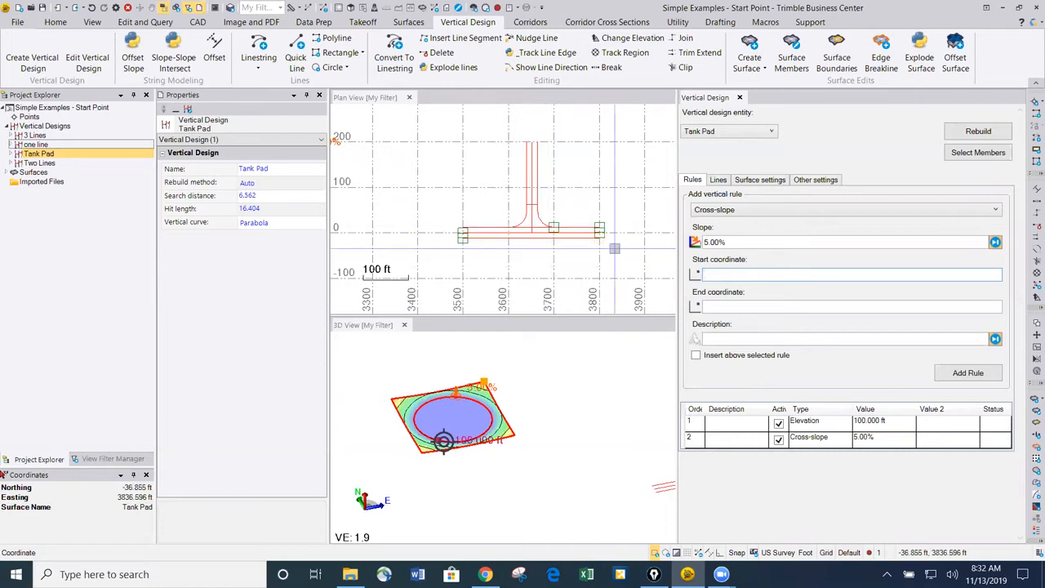
scroll(531, 232, up, 2)
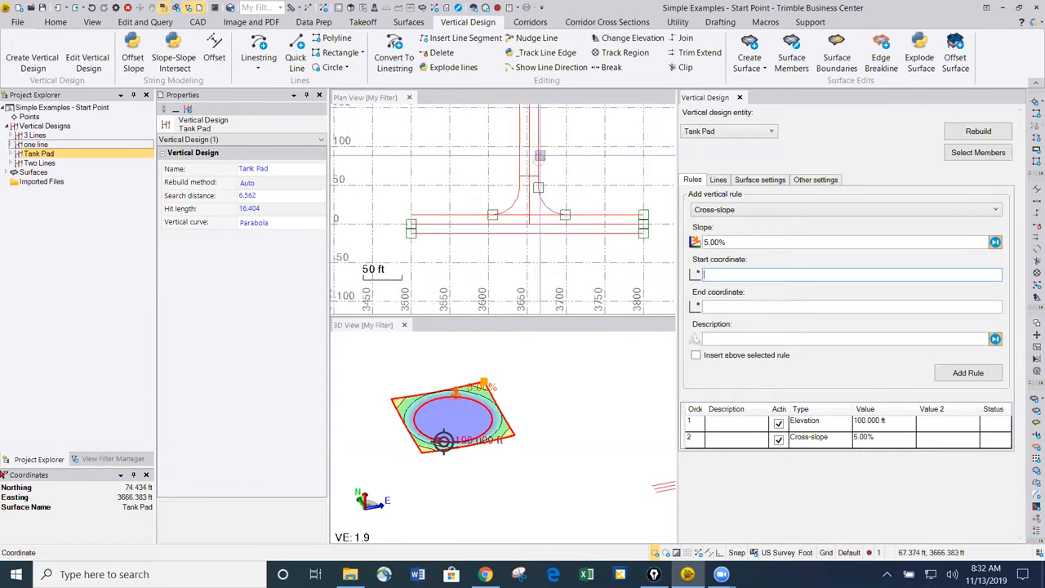
scroll(535, 228, down, 1)
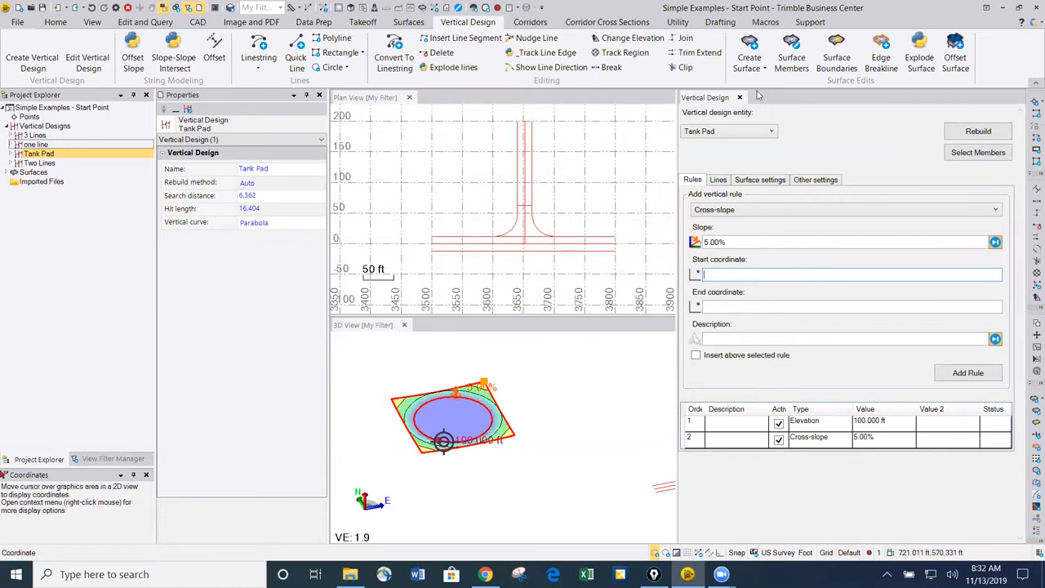
key(Escape)
click(404, 324)
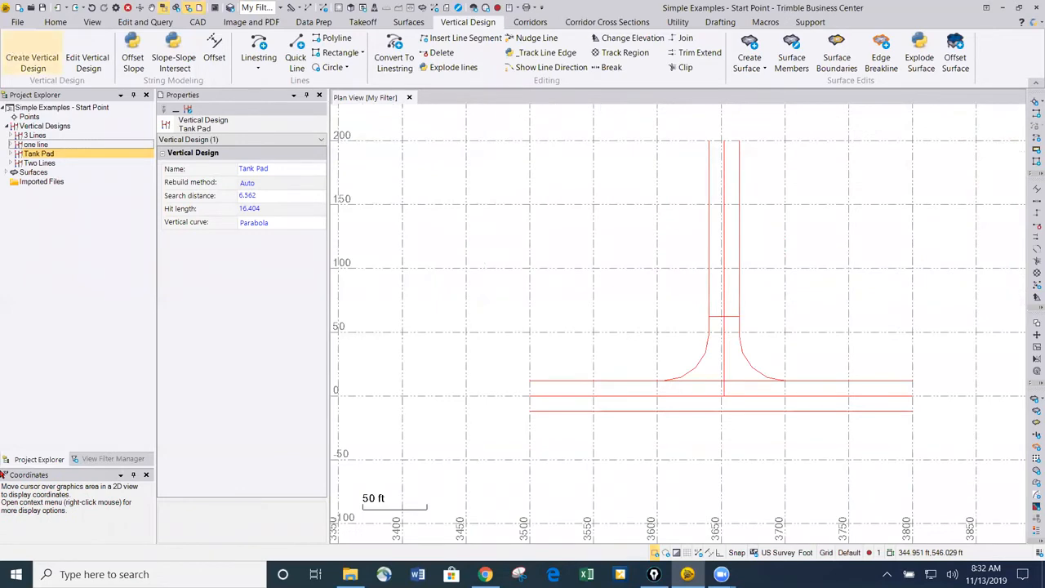
Step: Create a vertical design named T Intersection from the six road linestrings, leaving out the short line across the side road
click(32, 59)
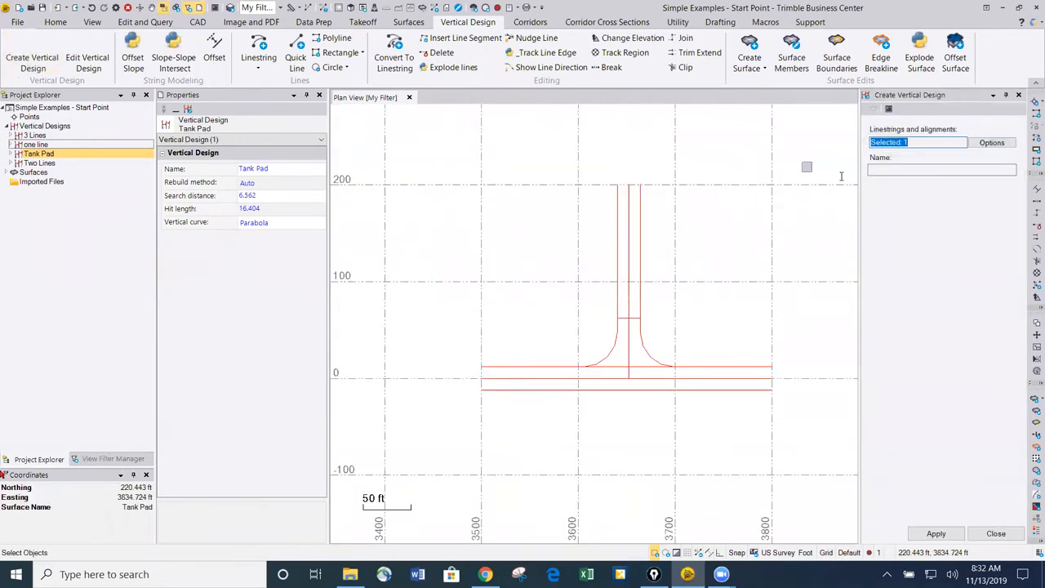
click(917, 170)
click(921, 142)
drag(697, 419, 561, 333)
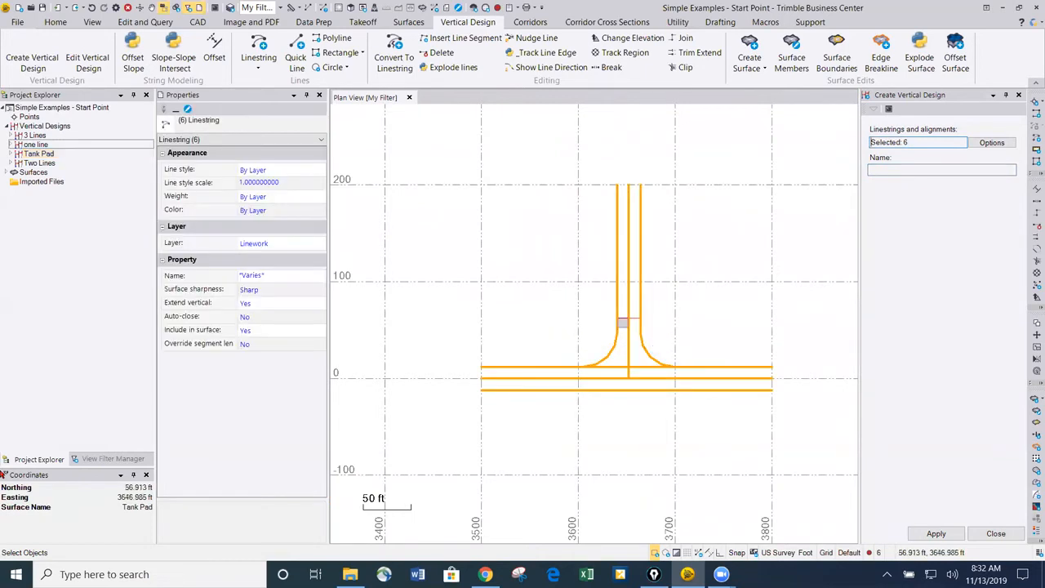
scroll(623, 321, up, 3)
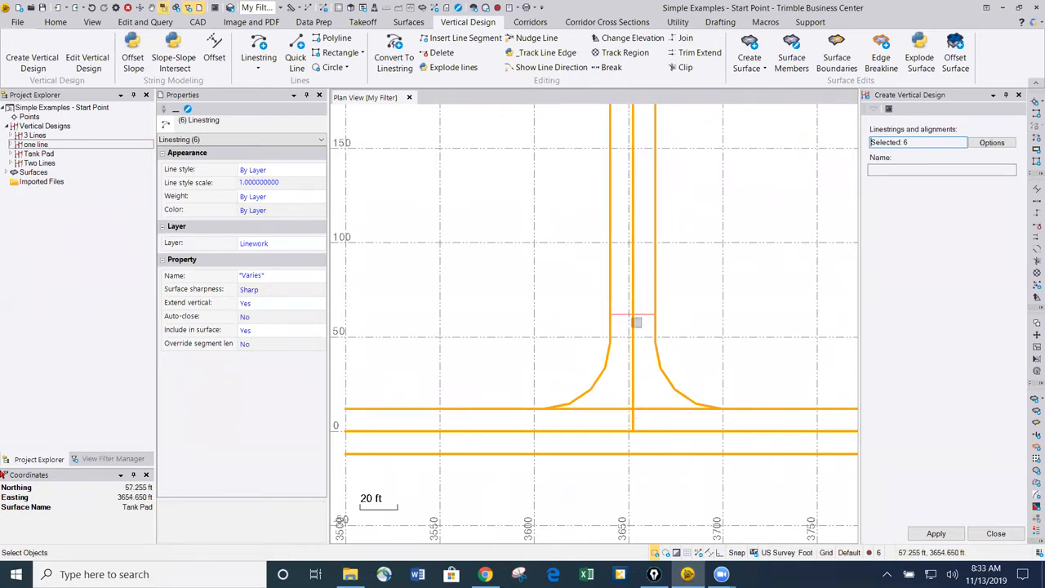
scroll(631, 263, down, 2)
scroll(631, 262, down, 1)
middle_drag(632, 268, 591, 264)
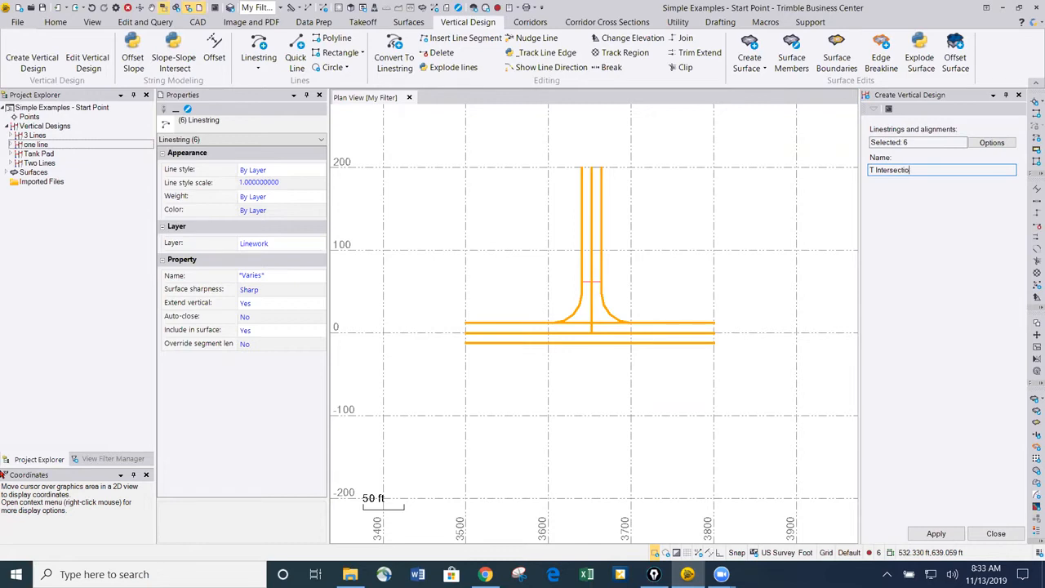
click(936, 535)
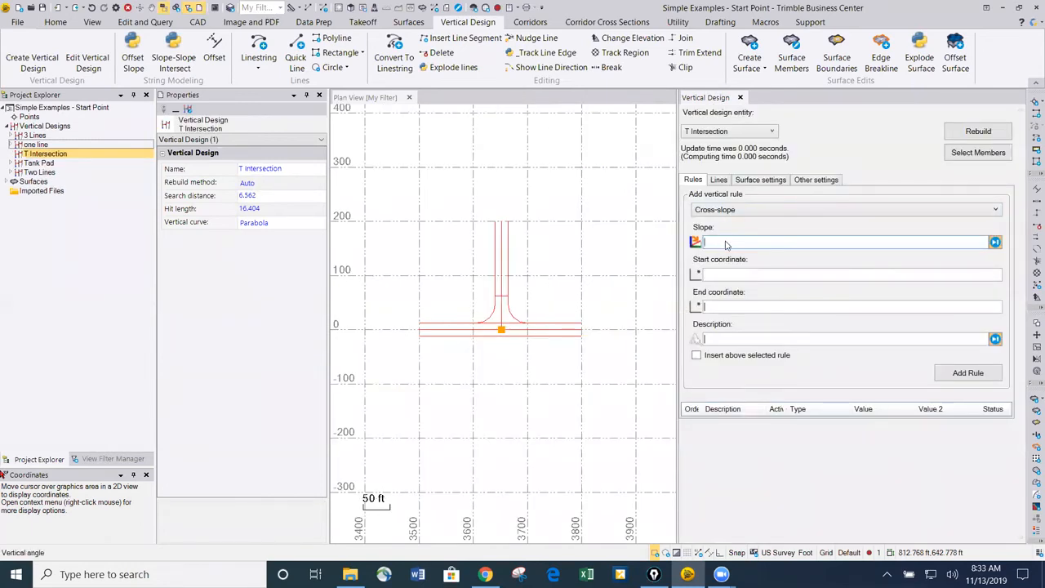
Step: Add an elevation rule of 100 ft to the main road's centerline in the T Intersection design
click(736, 211)
click(724, 221)
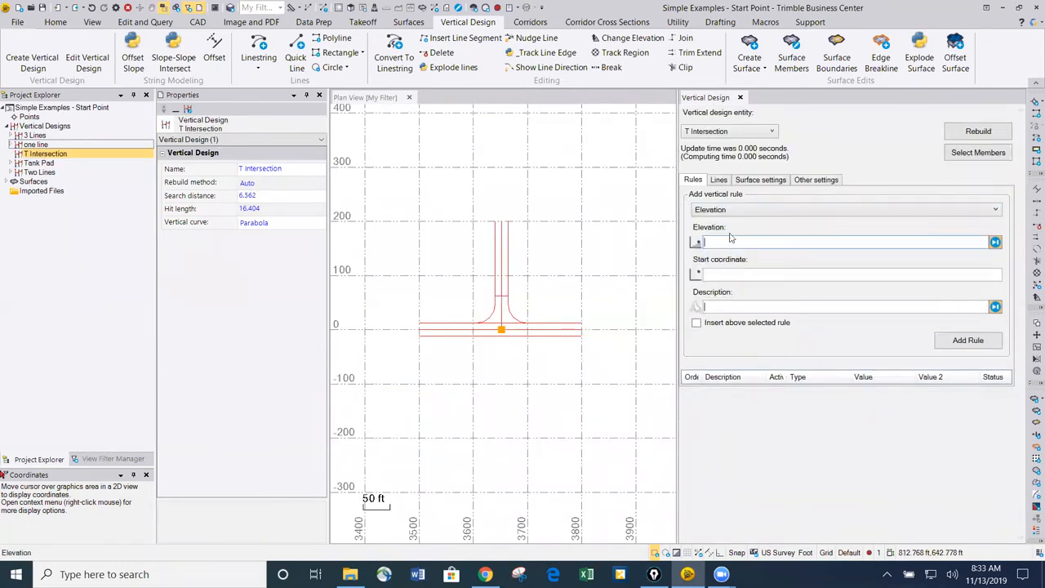
click(731, 239)
text(100)
click(731, 276)
scroll(431, 327, up, 3)
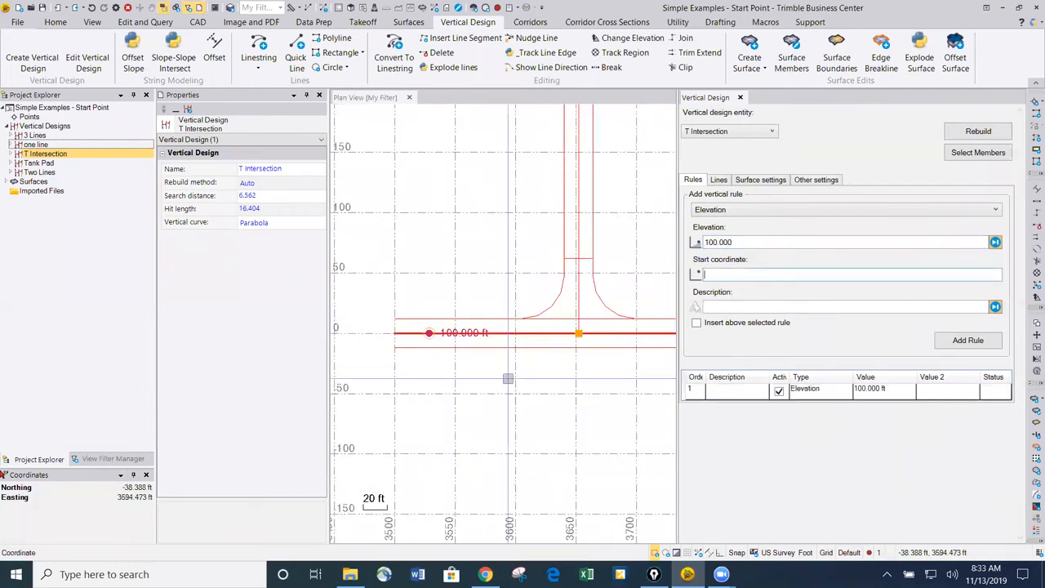
scroll(507, 377, down, 3)
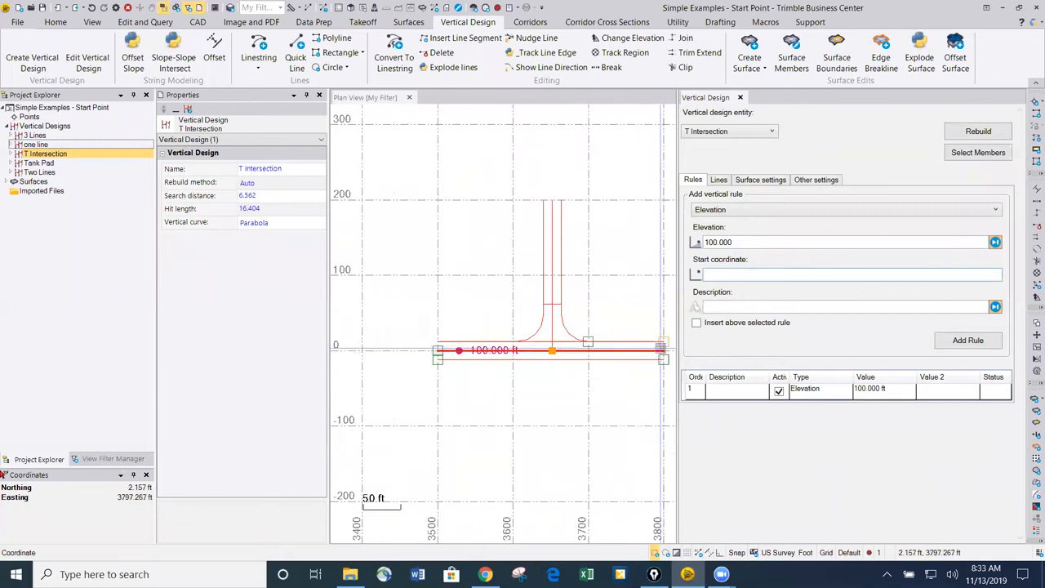
scroll(547, 344, up, 3)
middle_drag(538, 351, 508, 322)
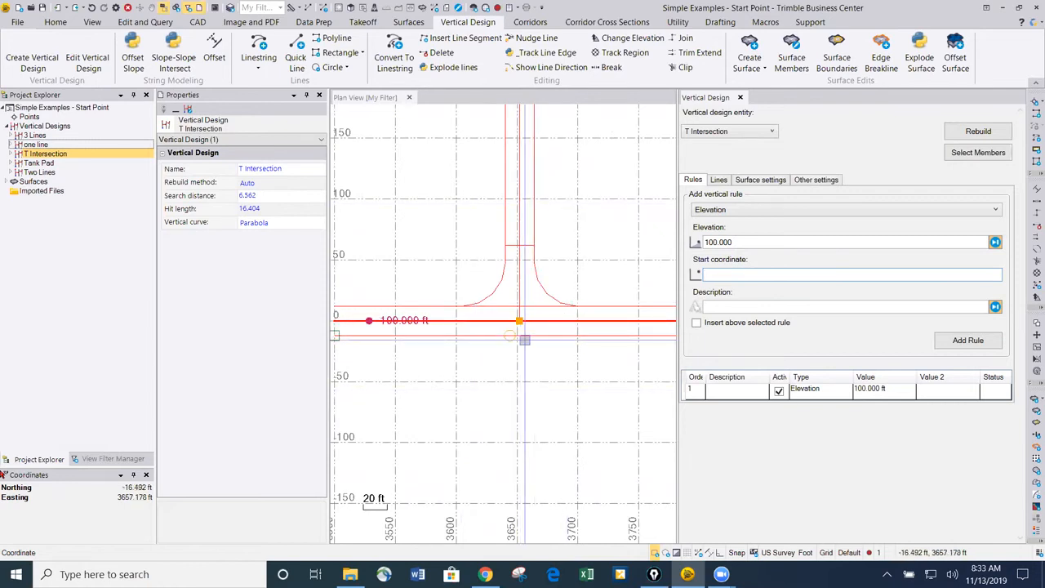
scroll(525, 339, up, 2)
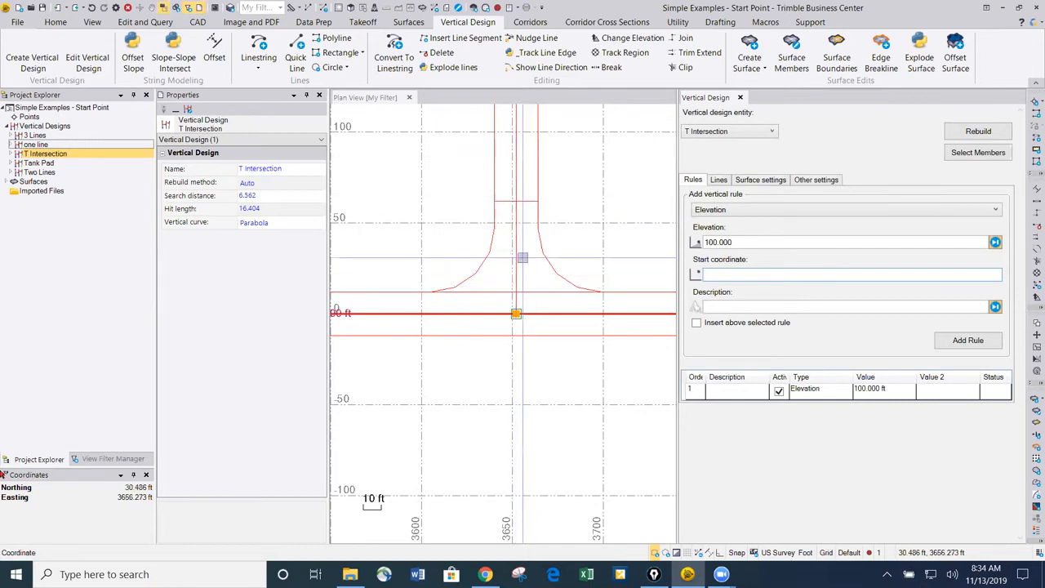
Step: Add a connector rule from the main road's centerline to the side road's centerline where they meet
click(732, 209)
click(725, 317)
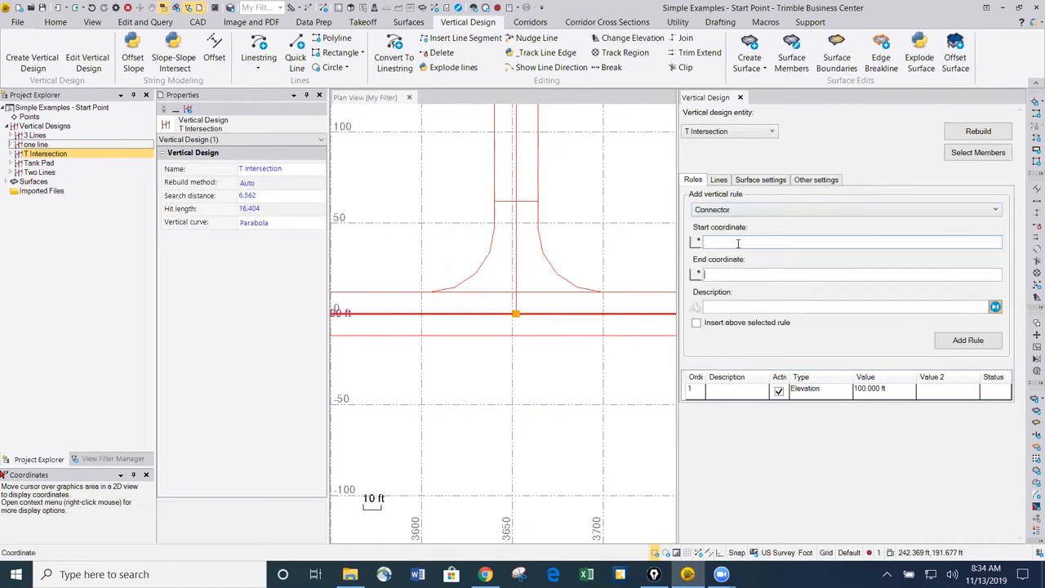
scroll(534, 314, up, 3)
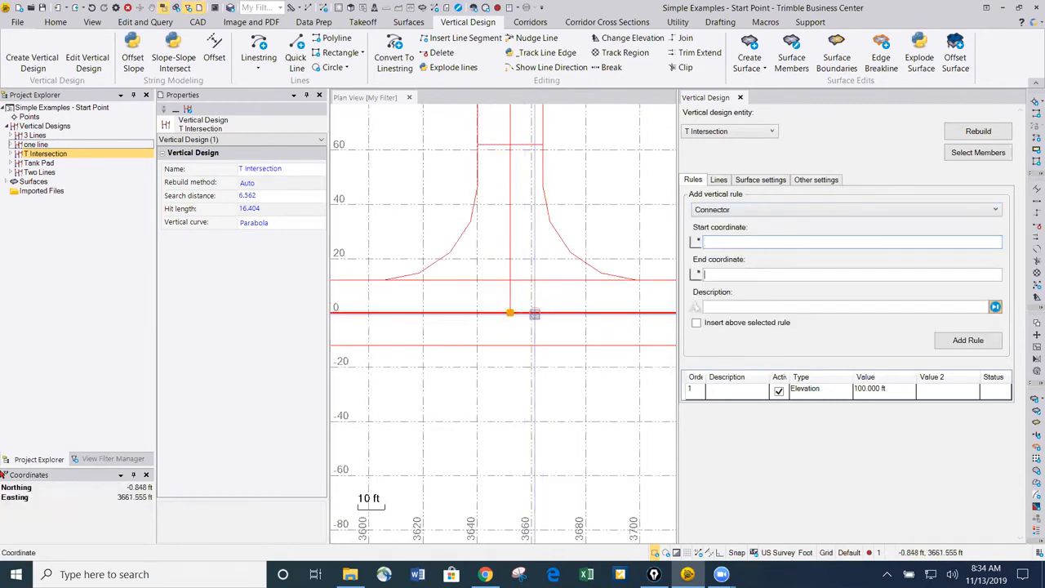
click(536, 313)
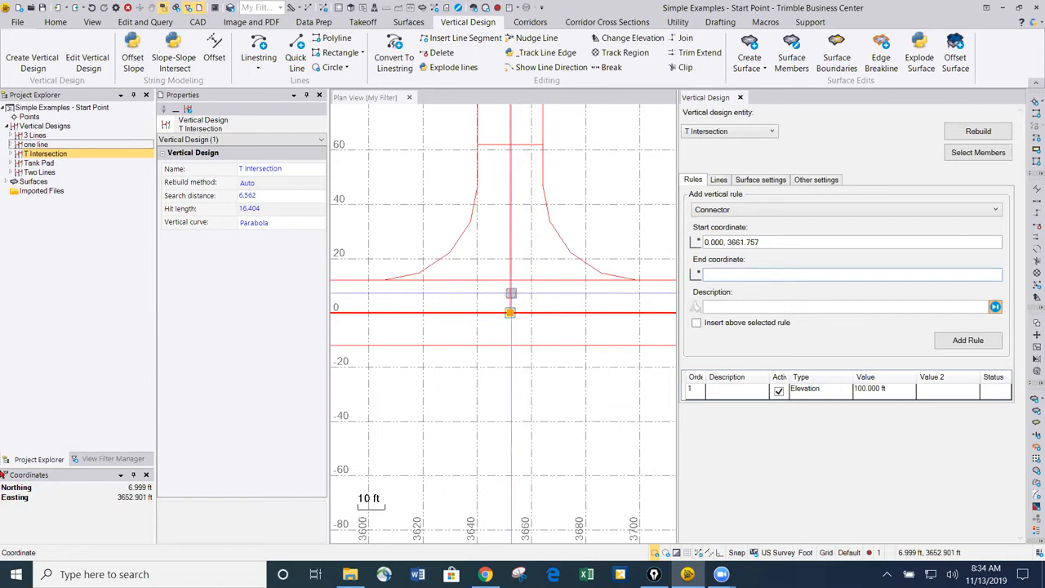
click(511, 294)
scroll(500, 309, up, 2)
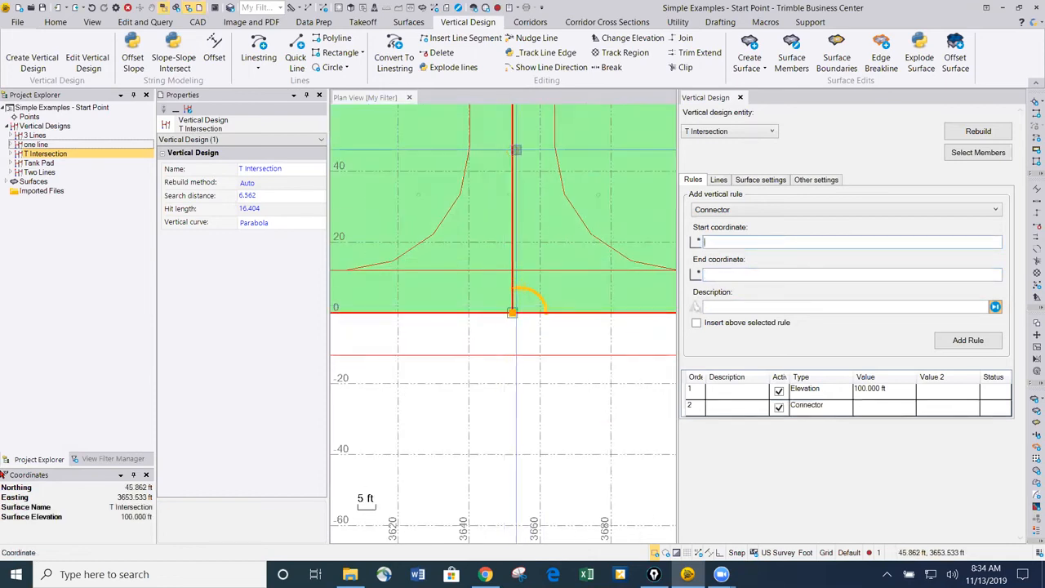
scroll(517, 151, down, 3)
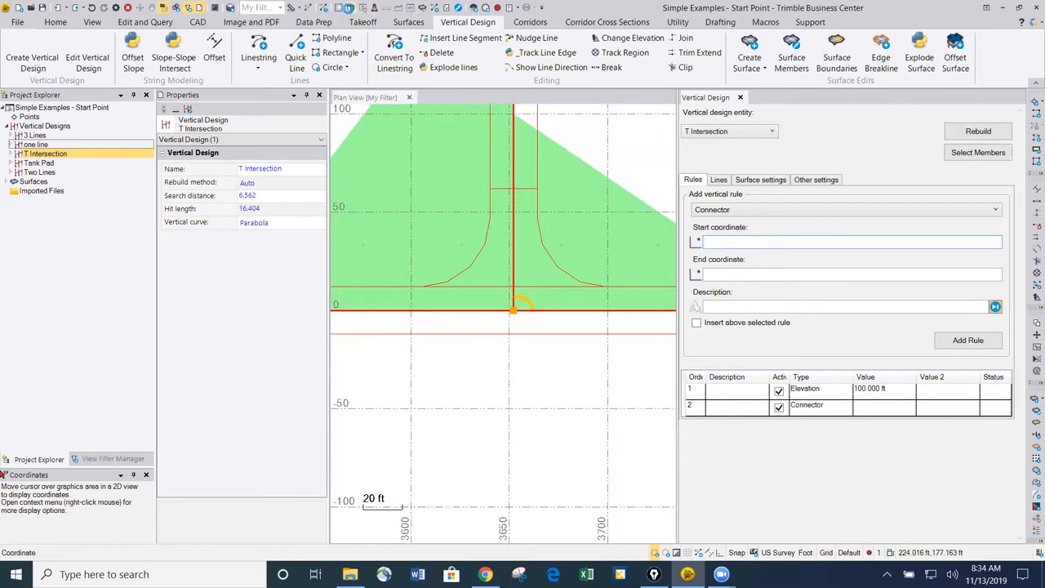
Step: Stack a 3D view below the plan view, orbit to the T Intersection, and undo and redo the connector rule to compare
click(350, 7)
drag(805, 98, 459, 103)
right_click(463, 100)
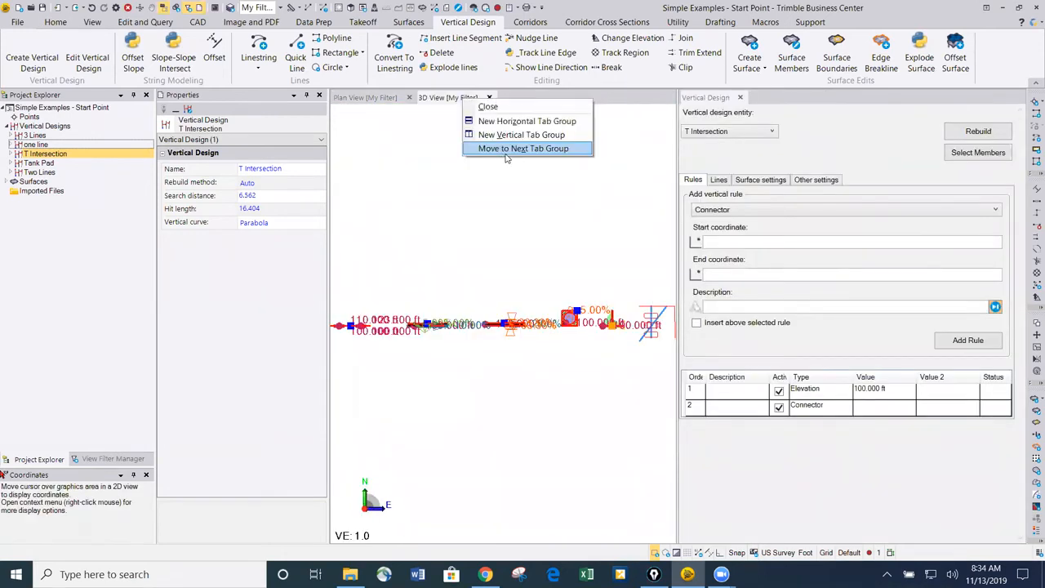
click(527, 121)
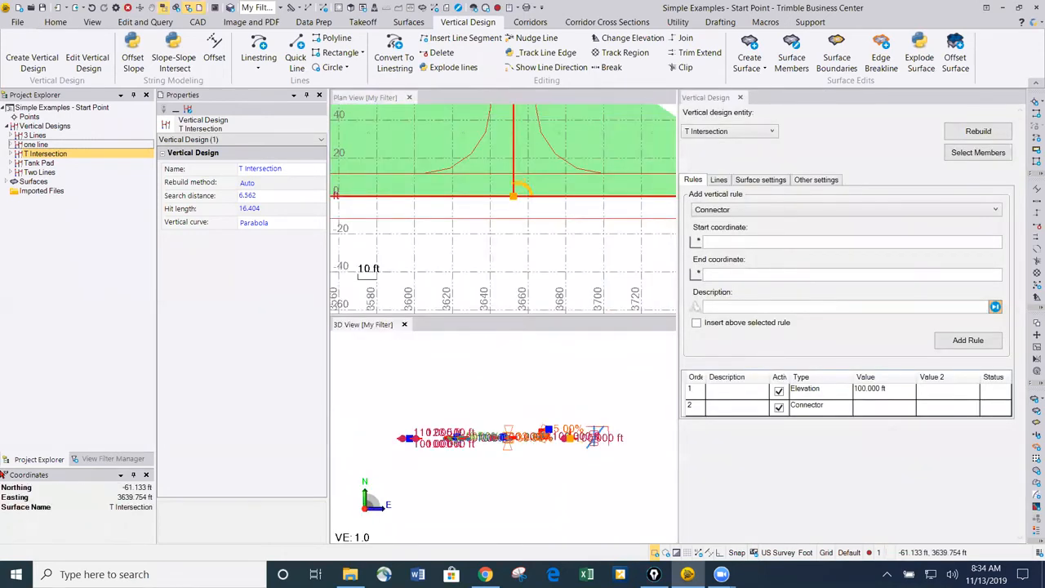
scroll(479, 429, up, 10)
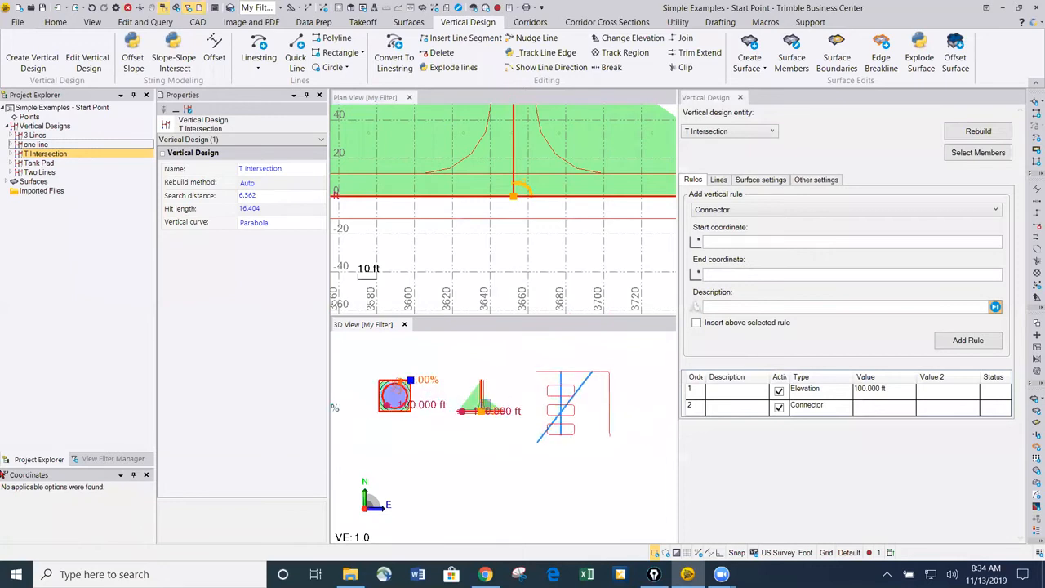
middle_drag(466, 443, 551, 417)
scroll(480, 405, up, 2)
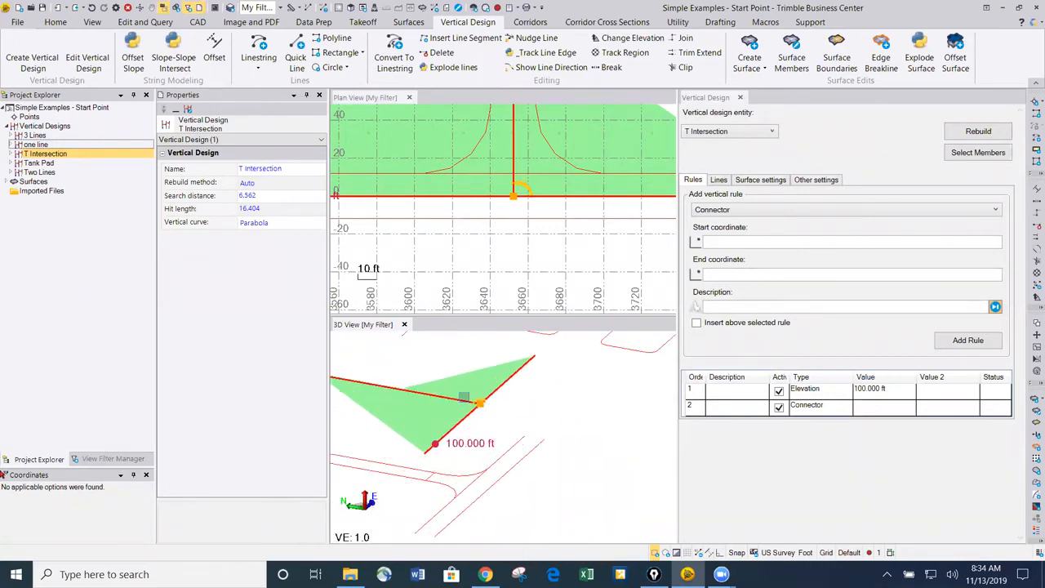
click(91, 9)
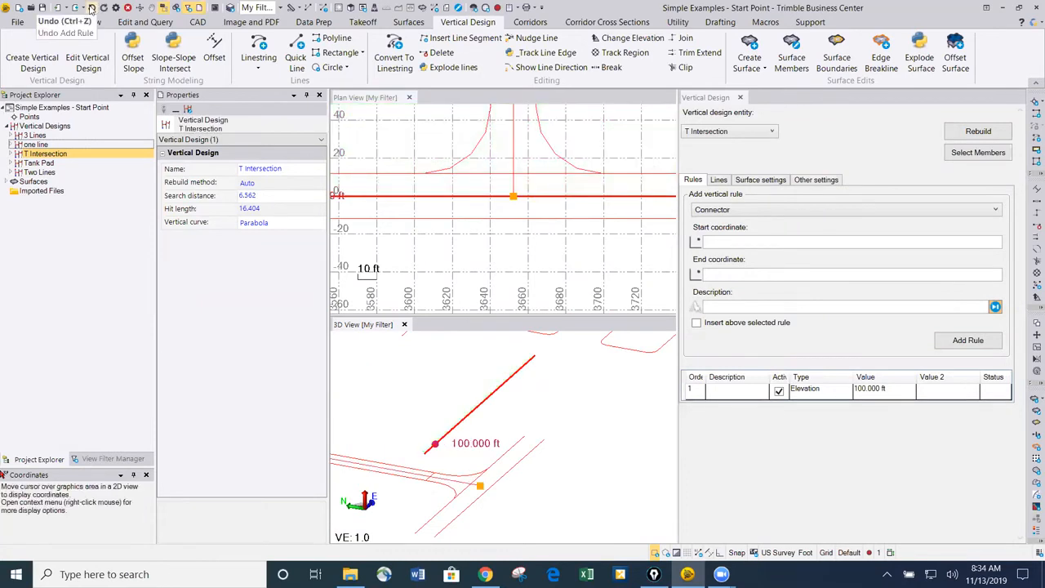
click(105, 8)
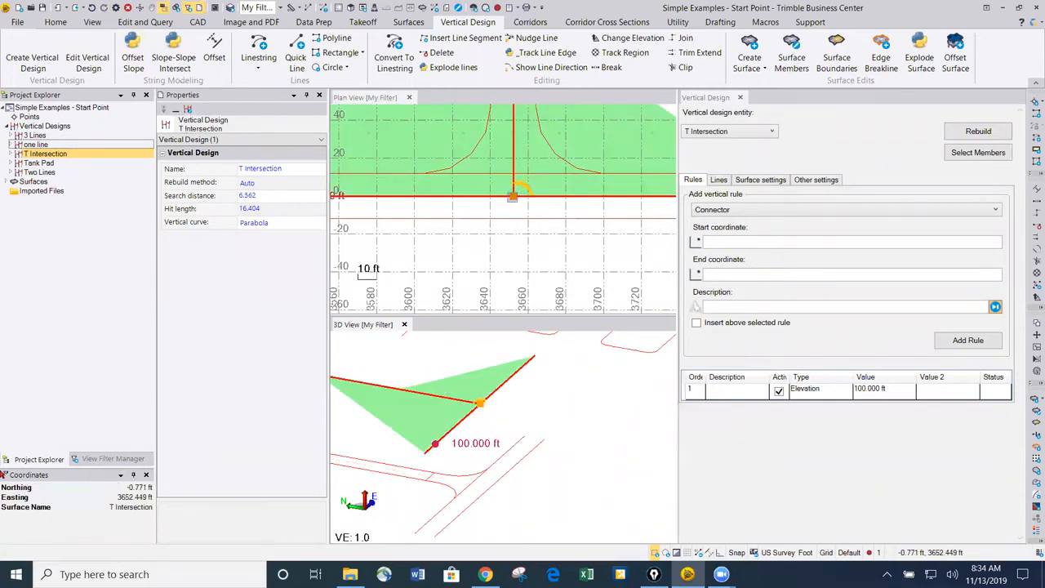
Step: Add an elevation rule of 105 ft on the side road's centerline near its far end
scroll(512, 196, down, 2)
click(717, 210)
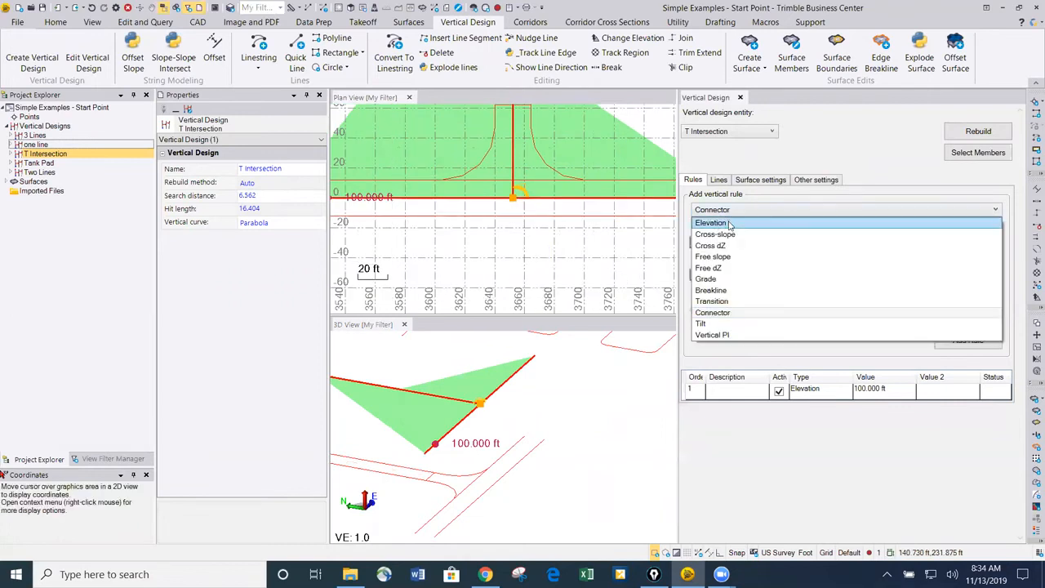
click(731, 224)
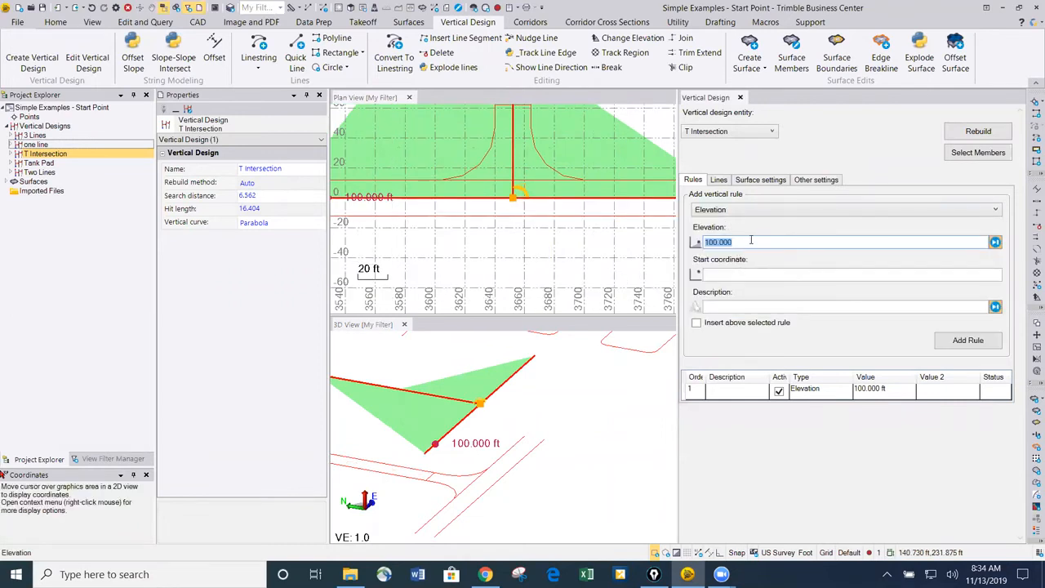
key(Tab)
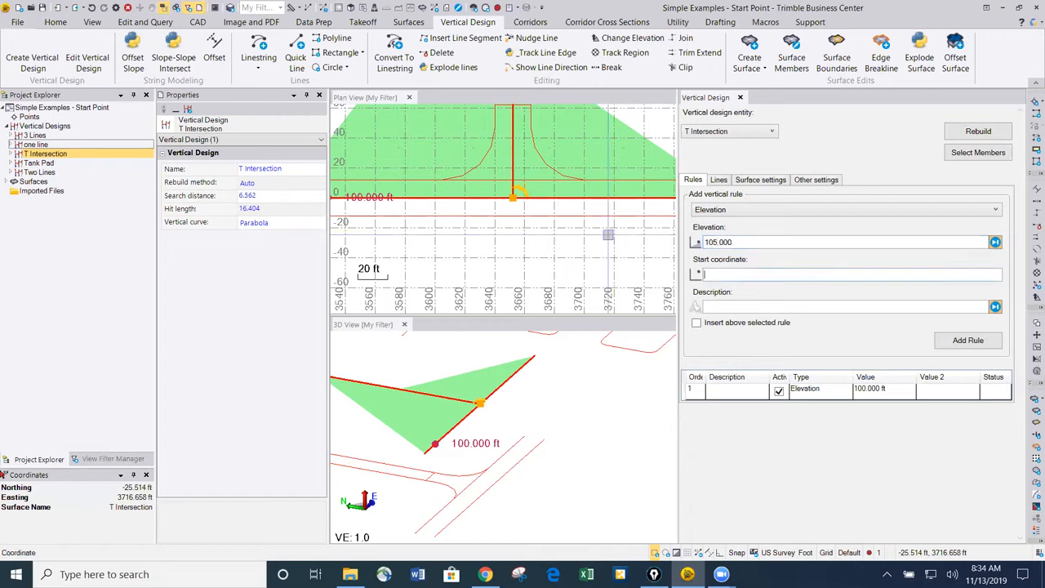
scroll(518, 178, down, 3)
scroll(496, 199, up, 3)
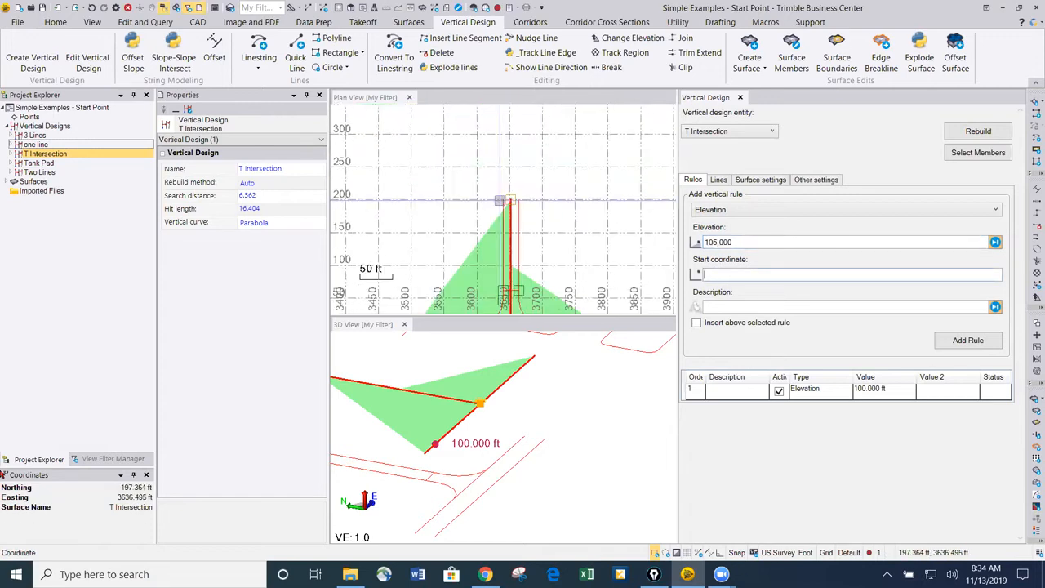
click(497, 200)
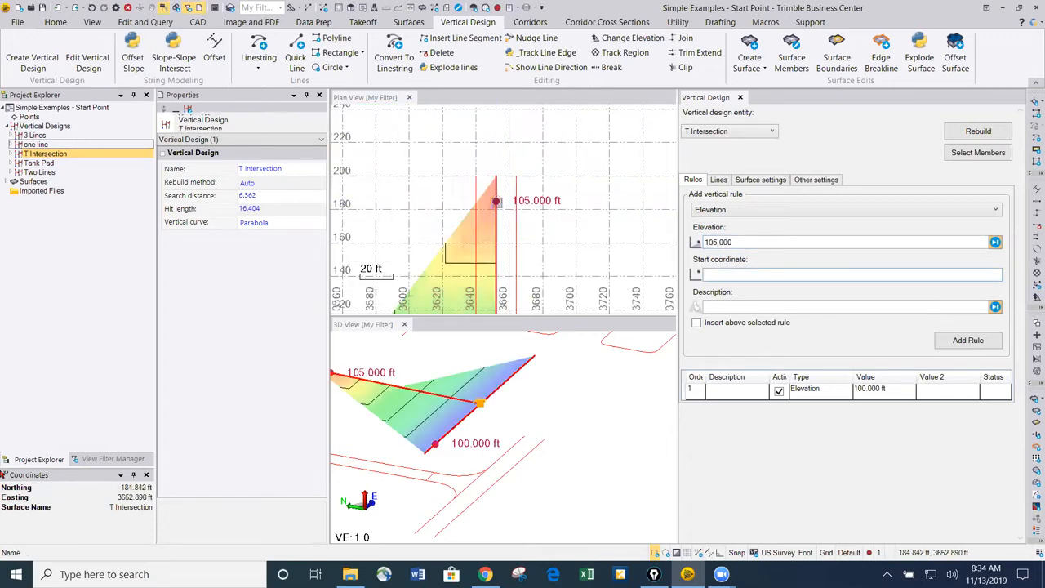
Step: Examine the T Intersection surface between the main road and the side road's far end in the plan and 3D views
scroll(533, 231, down, 2)
middle_drag(530, 231, 504, 131)
middle_drag(495, 406, 601, 413)
scroll(606, 393, up, 2)
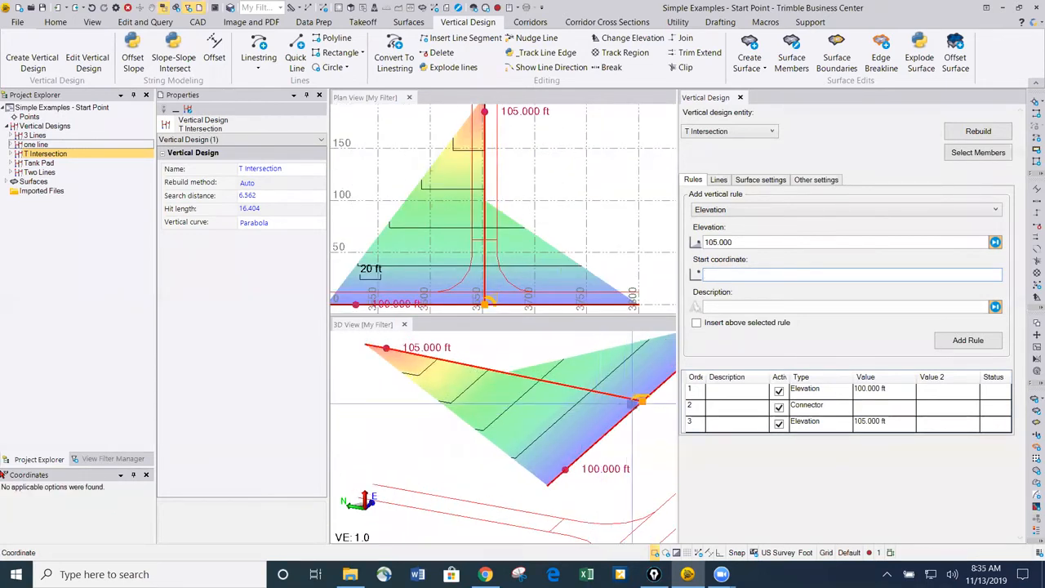
scroll(382, 347, up, 4)
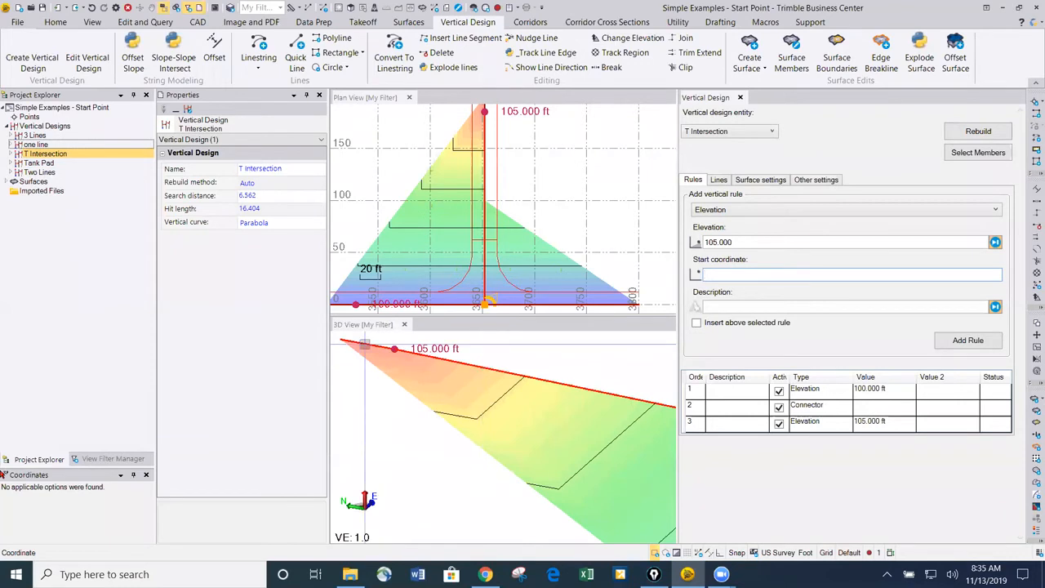
scroll(375, 357, down, 5)
mouse_move(527, 398)
right_down()
mouse_move(549, 422)
mouse_move(527, 398)
right_up()
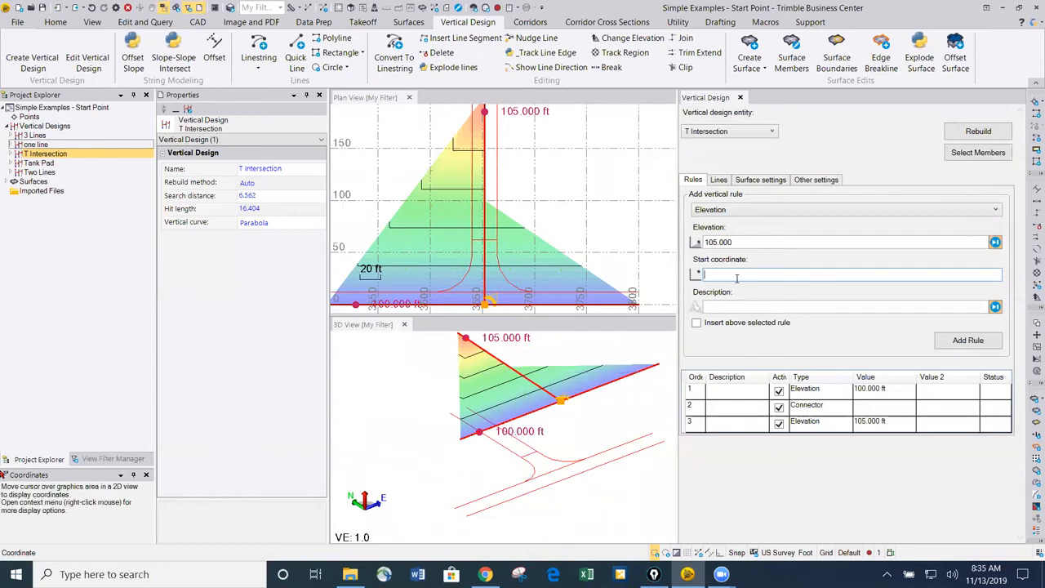
Step: Add an elevation rule of 99 ft partway along the side road's centerline, beyond the curb returns
click(722, 209)
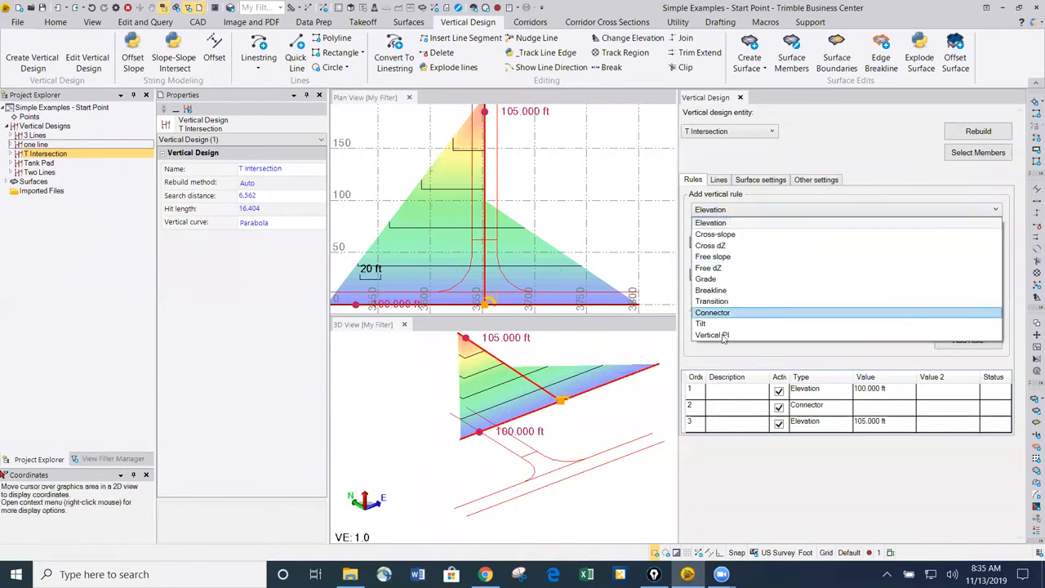
key(Escape)
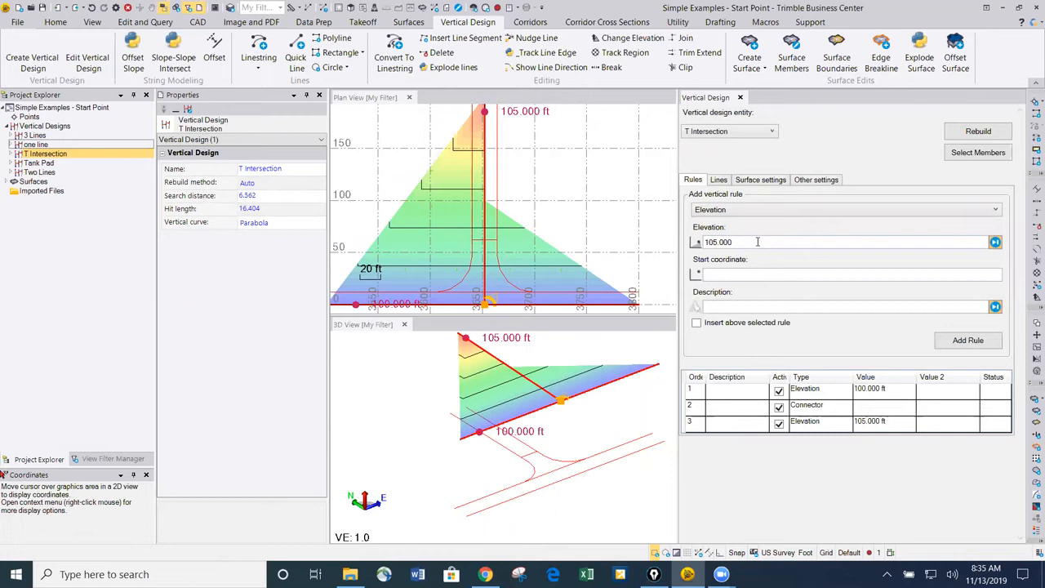
text(99)
key(Tab)
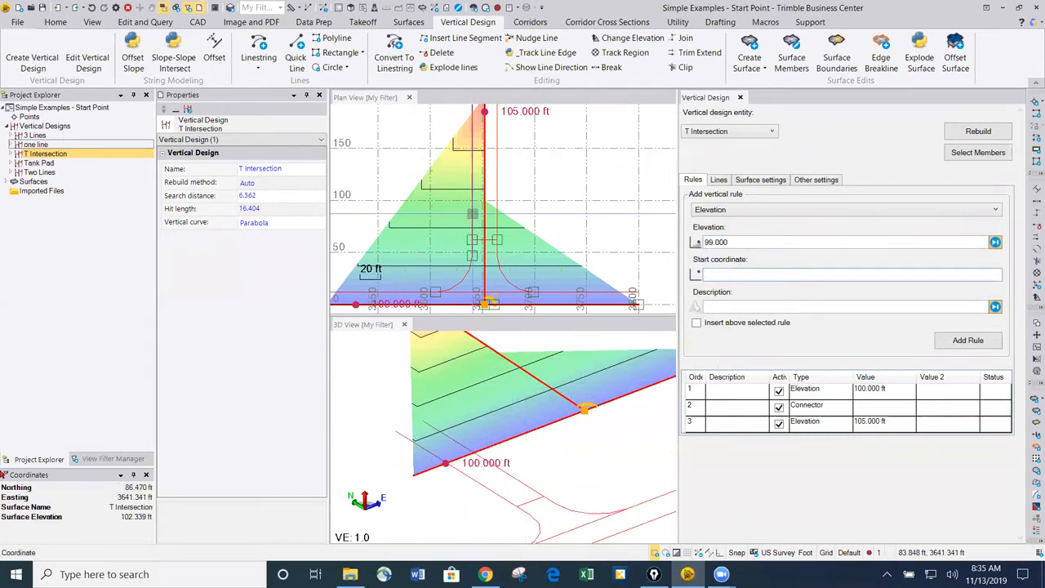
scroll(485, 241, up, 2)
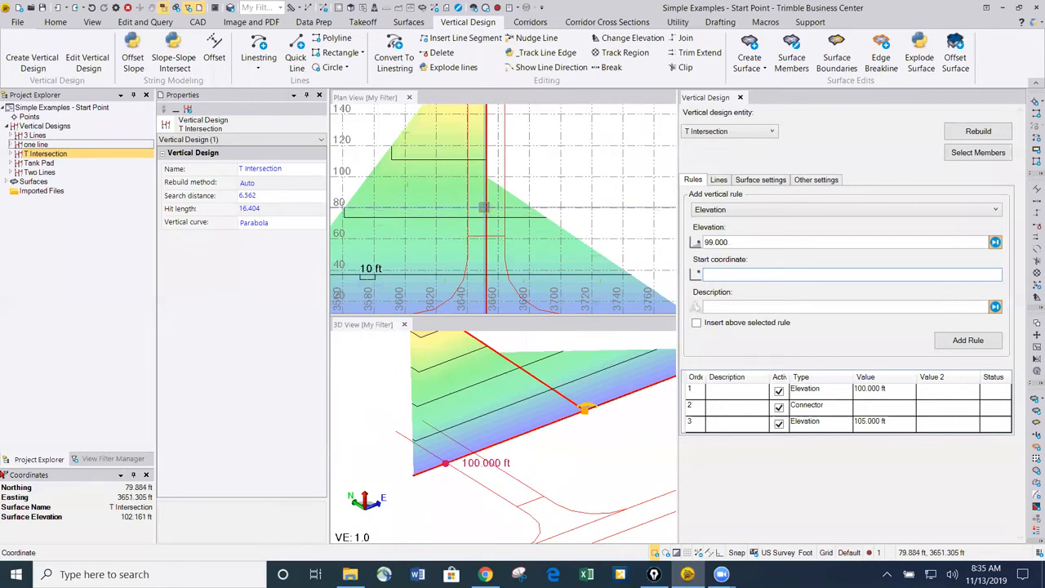
click(485, 207)
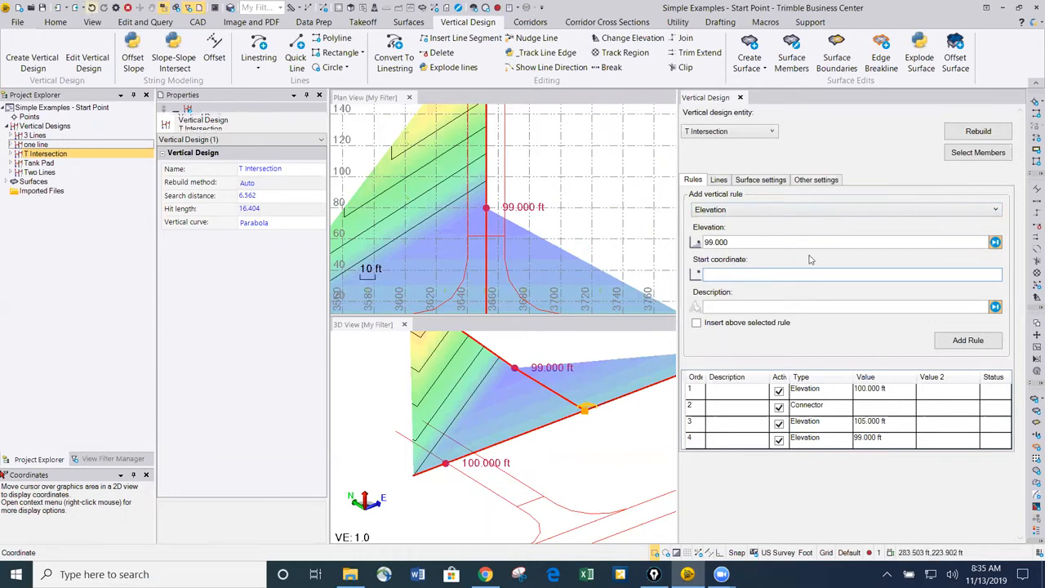
Step: Add a Vertical PI rule with 99 ft elevation and 50 ft parabola length partway along the side road's centerline
click(717, 209)
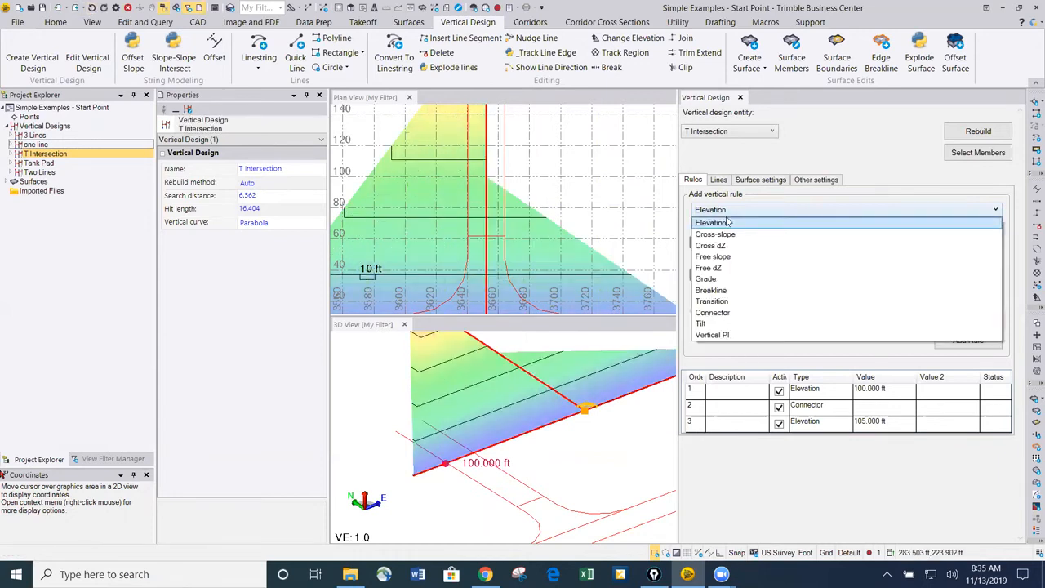
click(717, 336)
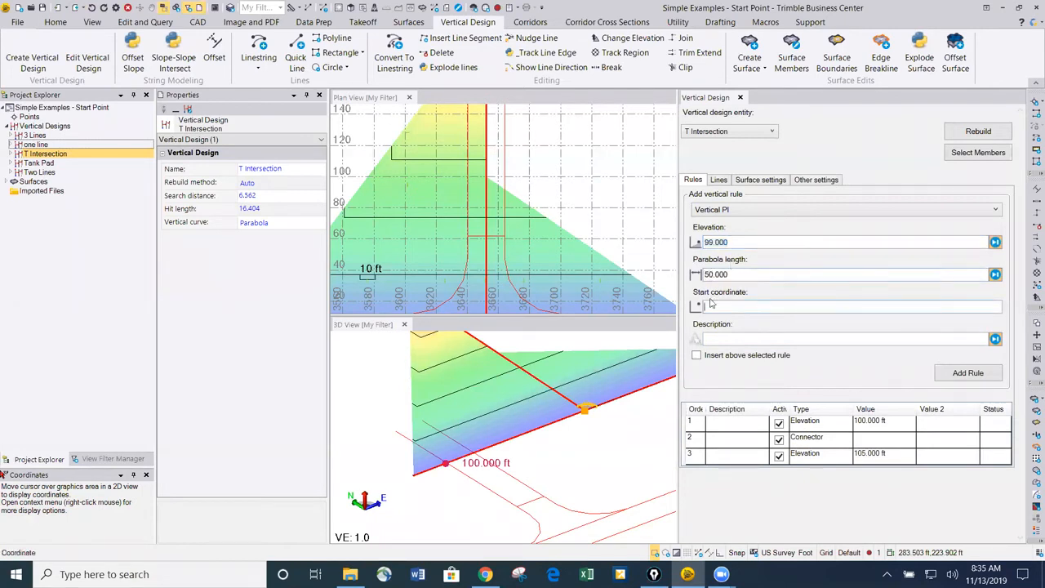
click(487, 205)
Step: Examine the vertical curve along the side road in the 3D view from several angles
scroll(502, 351, down, 4)
middle_drag(502, 351, 539, 365)
scroll(539, 365, up, 2)
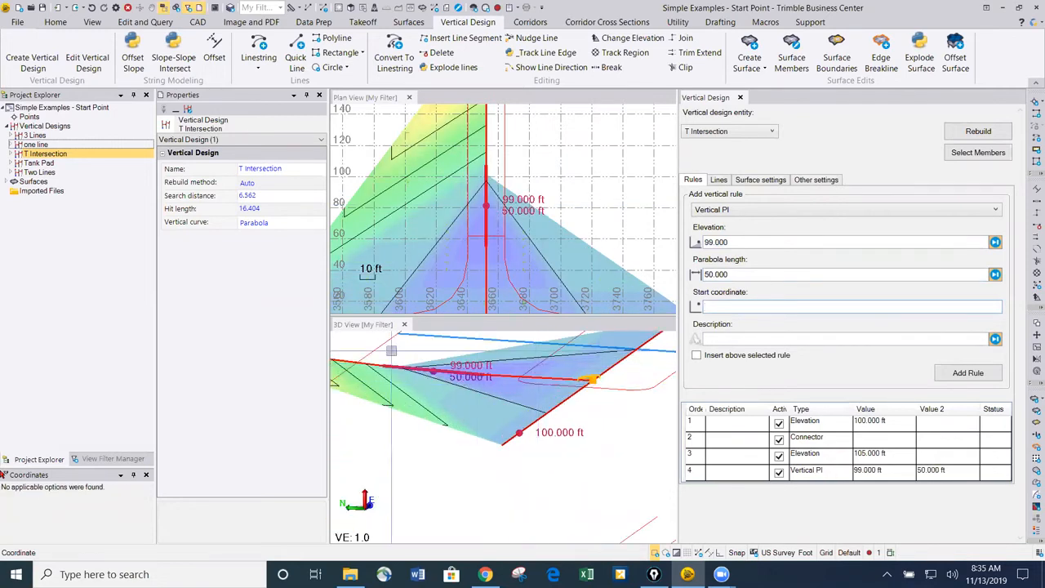
scroll(488, 372, down, 3)
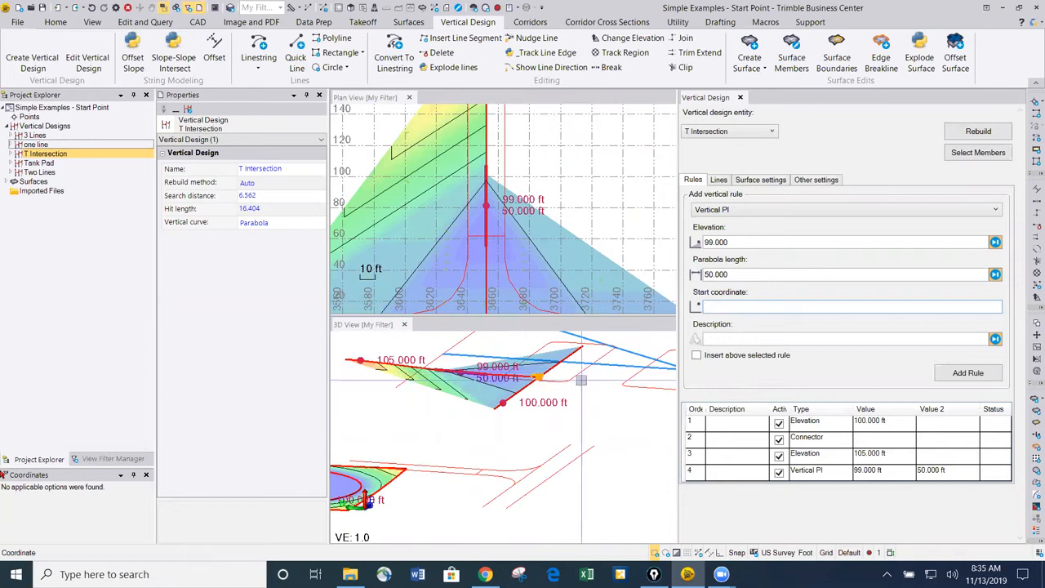
scroll(498, 382, up, 3)
mouse_move(526, 388)
middle_down()
mouse_move(467, 391)
mouse_move(518, 397)
middle_up()
scroll(493, 390, down, 4)
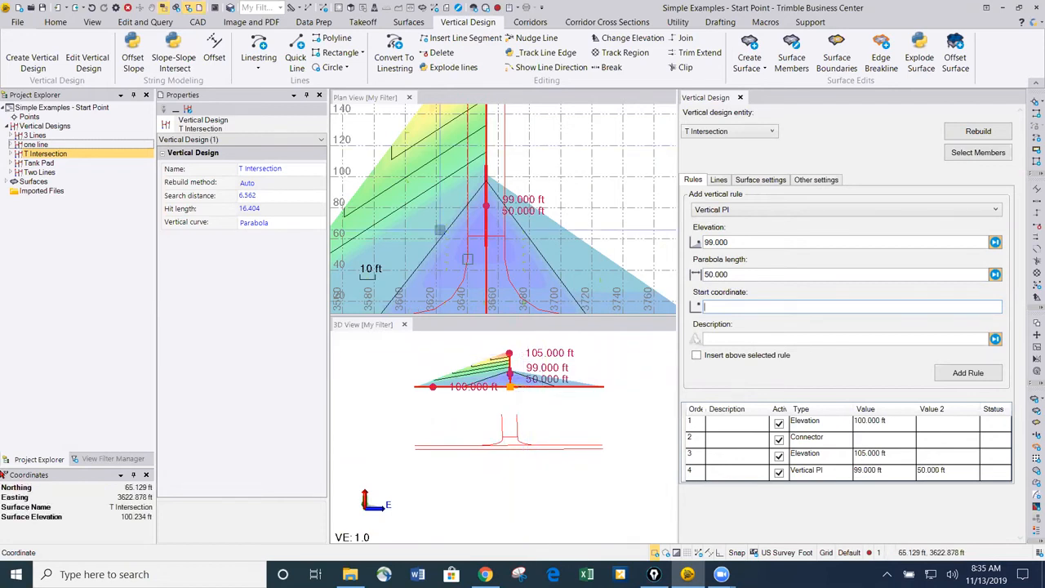
Step: Add cross-slope rules of -2.00% from the main road's centerline to both of its edge lines
scroll(488, 297, down, 1)
scroll(489, 296, down, 2)
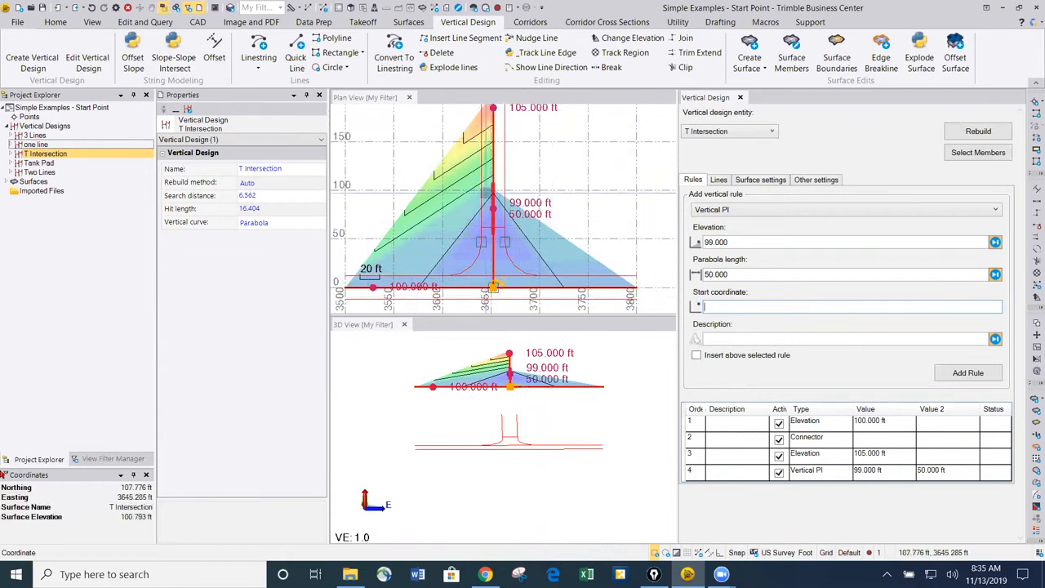
middle_drag(549, 223, 569, 190)
click(724, 210)
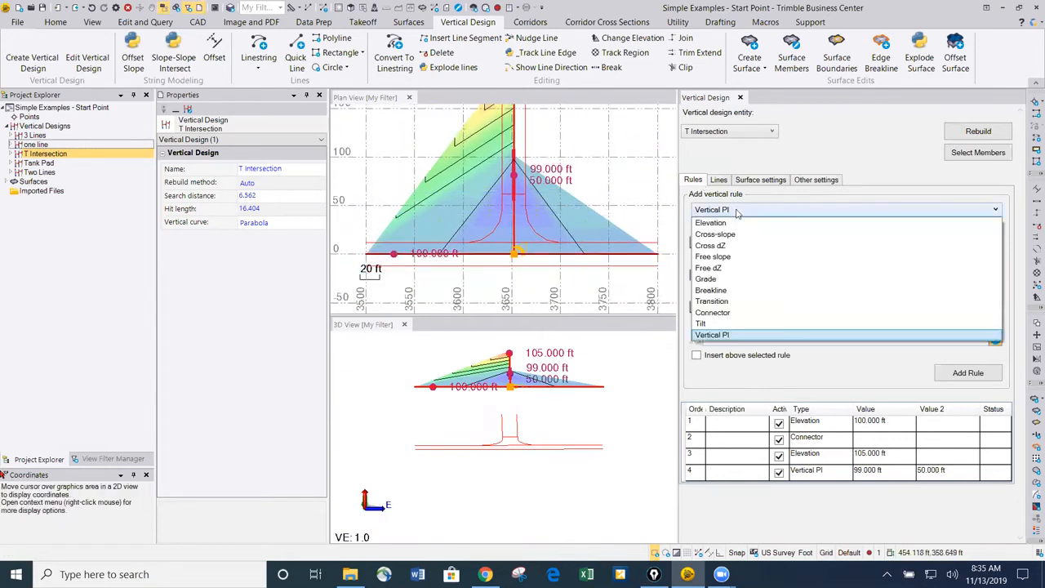
click(738, 235)
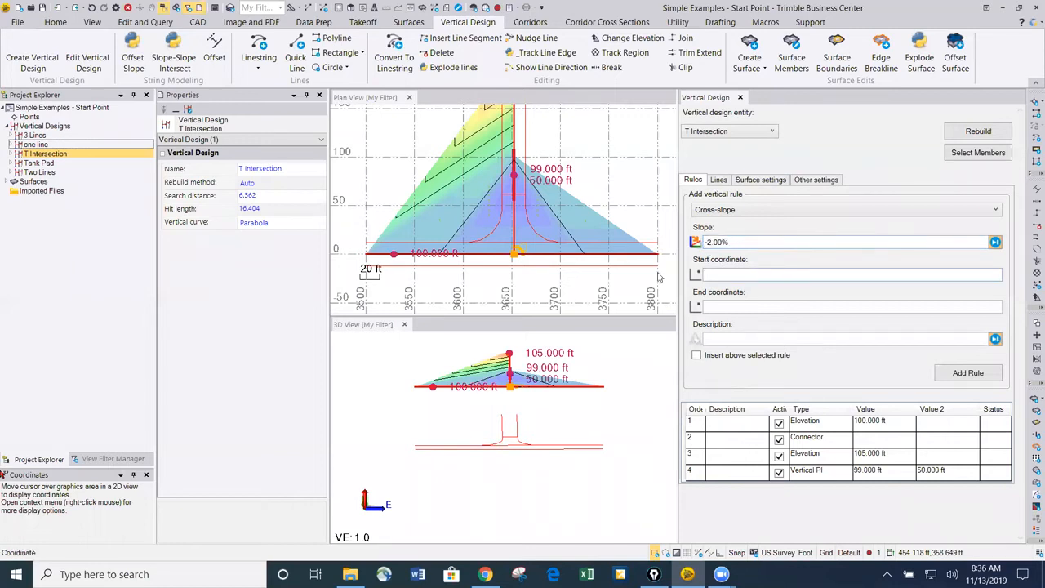
scroll(408, 249, up, 3)
click(441, 259)
click(442, 239)
click(442, 260)
click(442, 279)
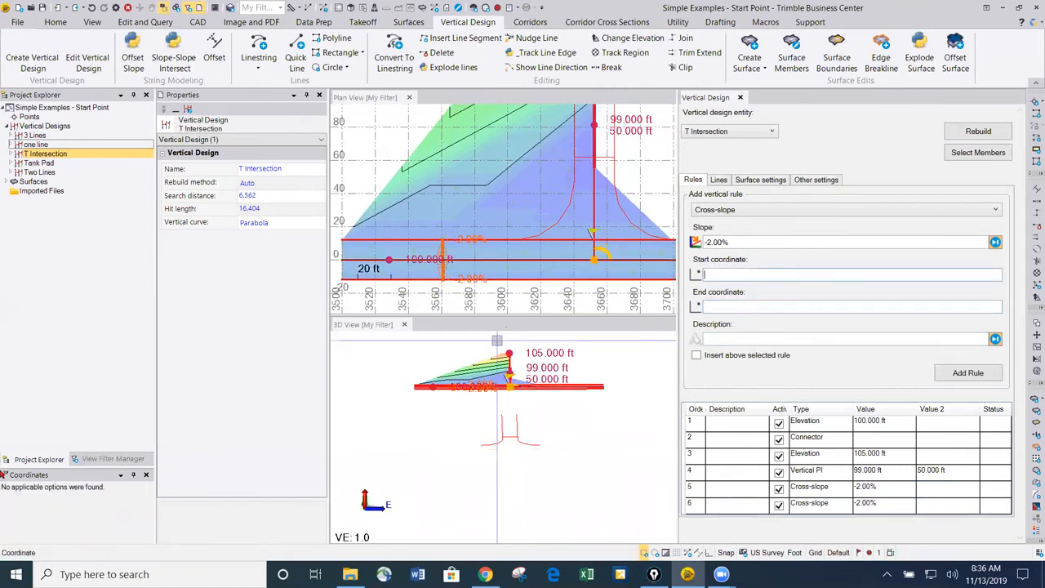
scroll(504, 309, down, 2)
middle_drag(528, 284, 470, 264)
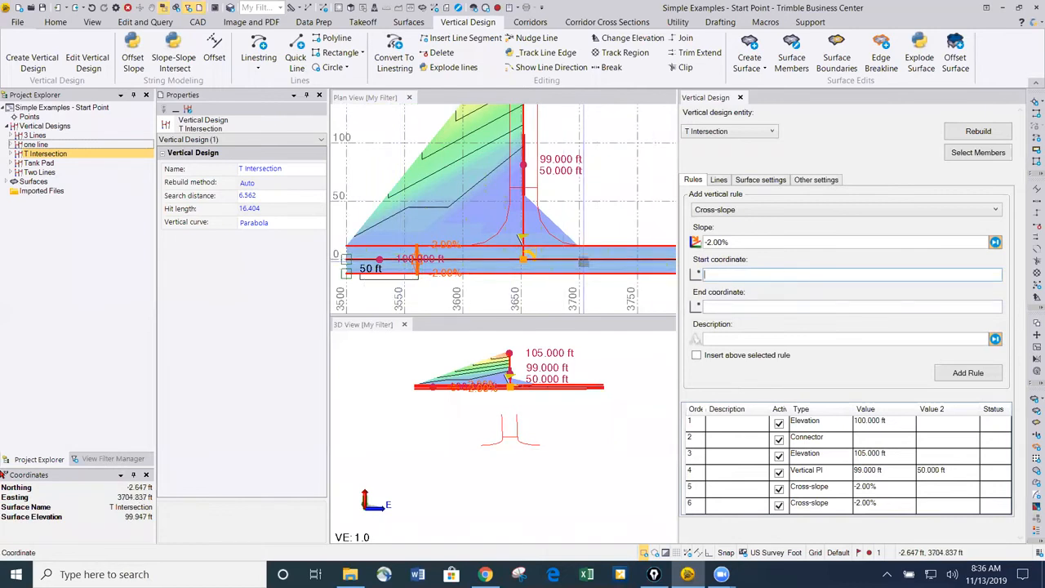
scroll(521, 238, up, 1)
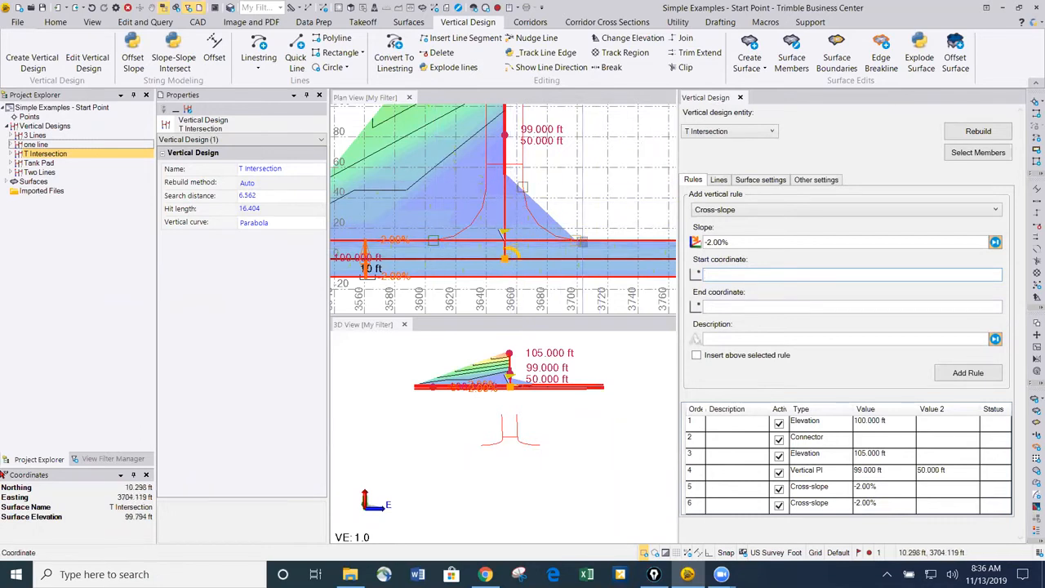
Step: Add connector rules from the main road's north edge line to the curb returns on both sides of the side road
click(731, 212)
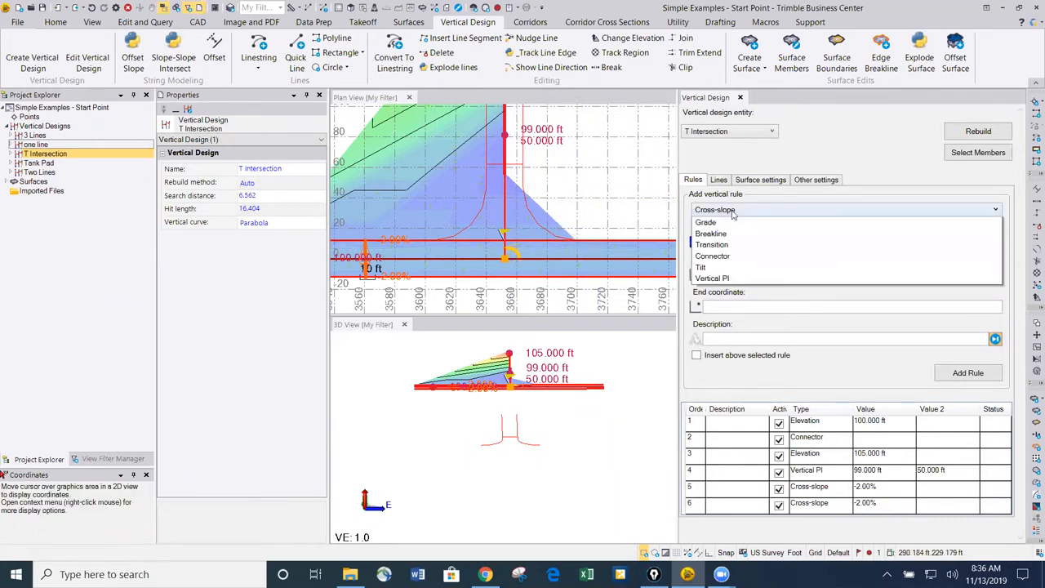
click(722, 311)
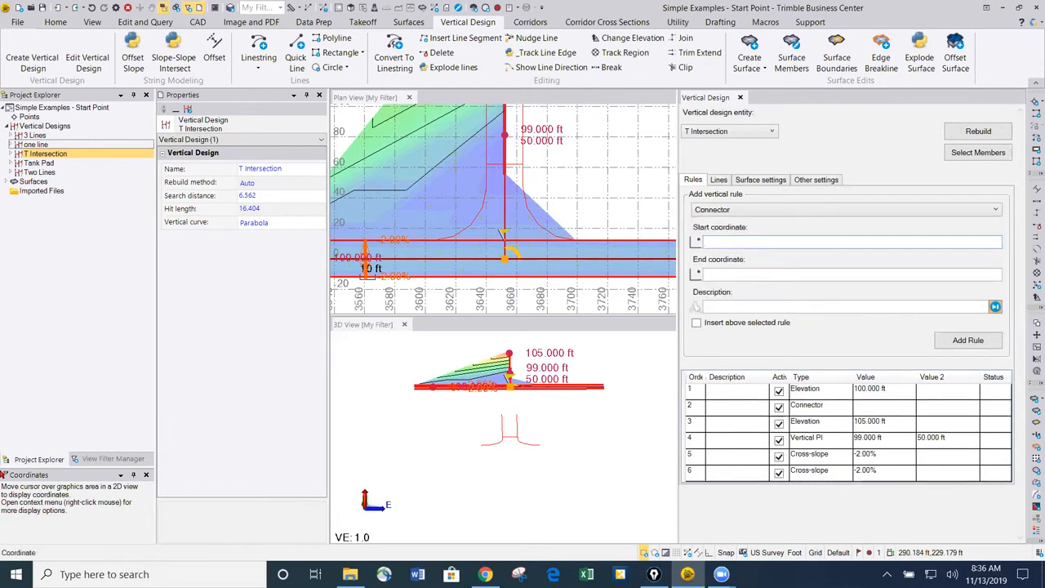
scroll(574, 234, up, 2)
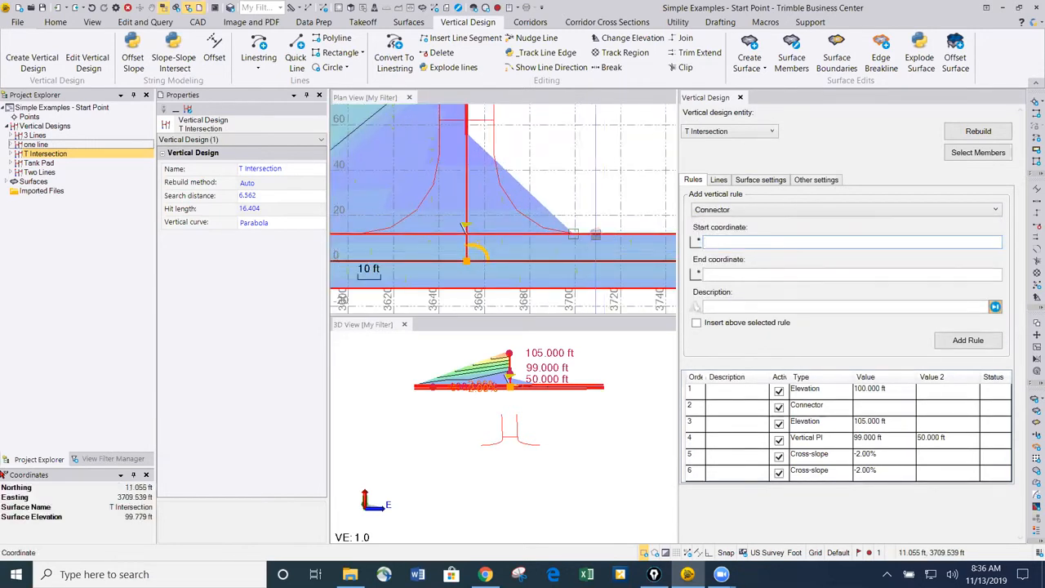
click(597, 235)
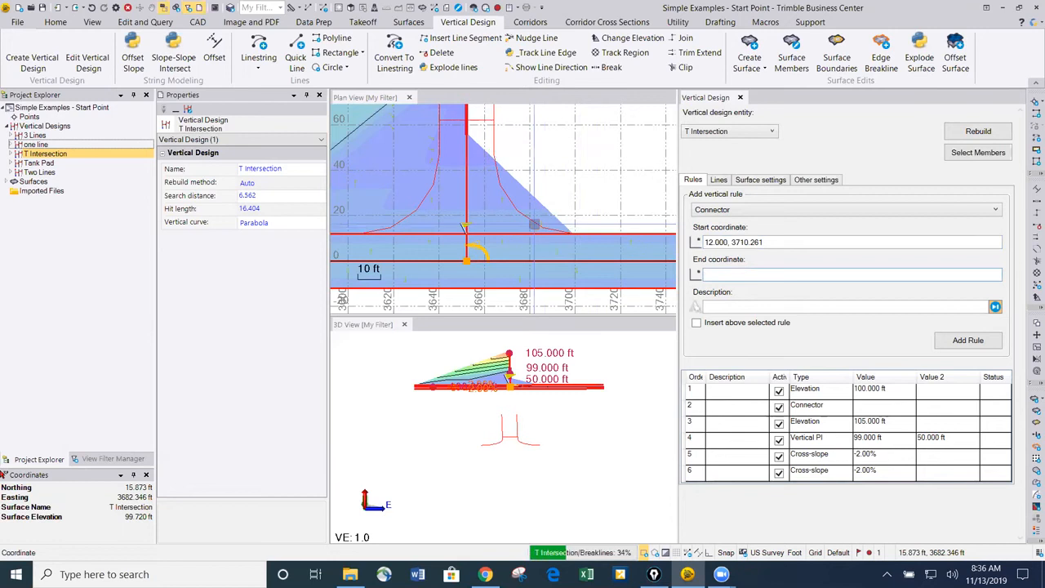
click(462, 218)
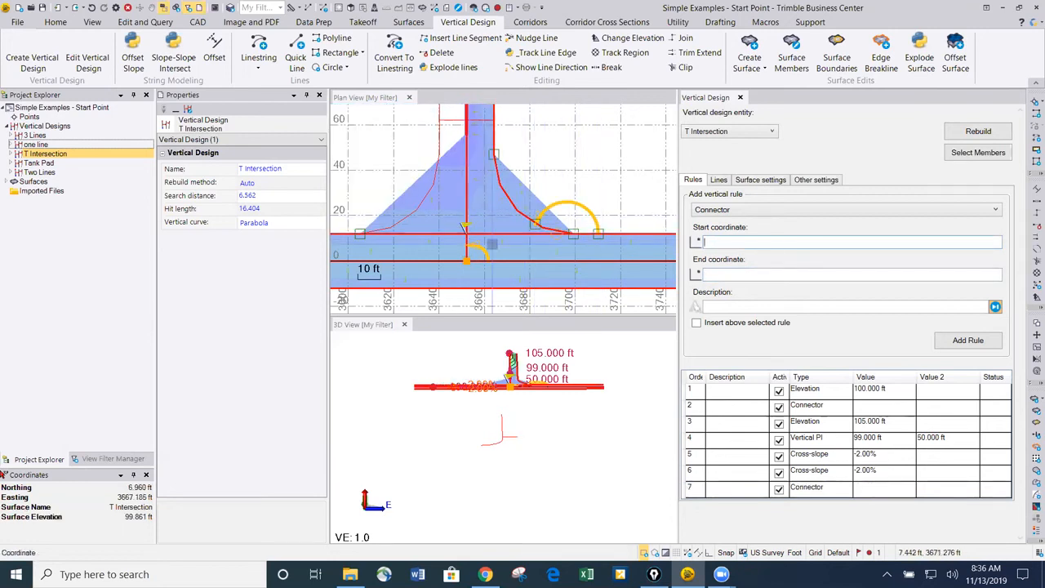
middle_drag(365, 232, 442, 223)
click(399, 225)
click(541, 218)
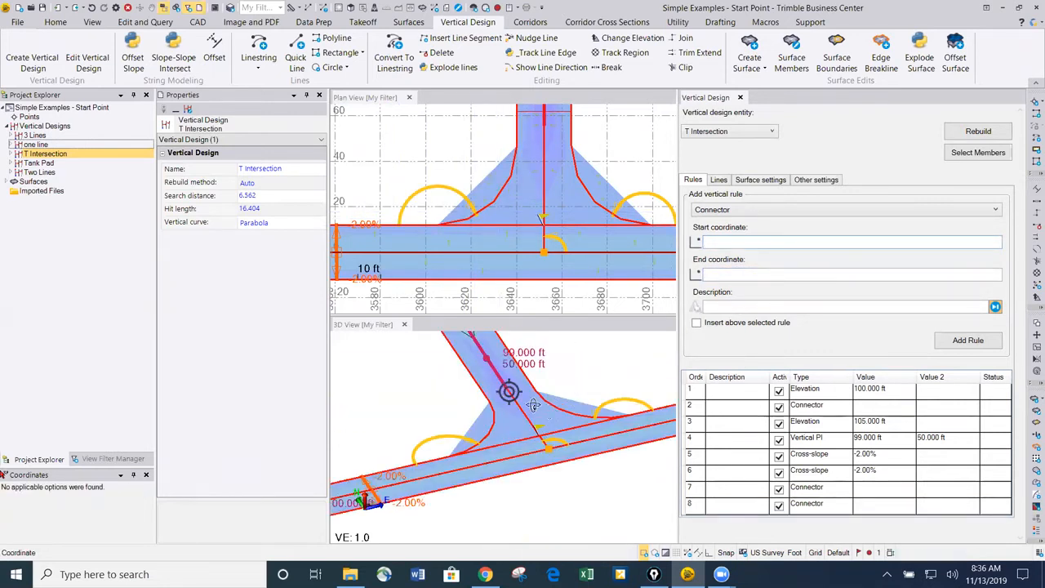
Step: Add cross-slope rules of -2.00% from the side road's centerline to both of its edges, along the short cross line beyond the curb returns
scroll(542, 219, down, 3)
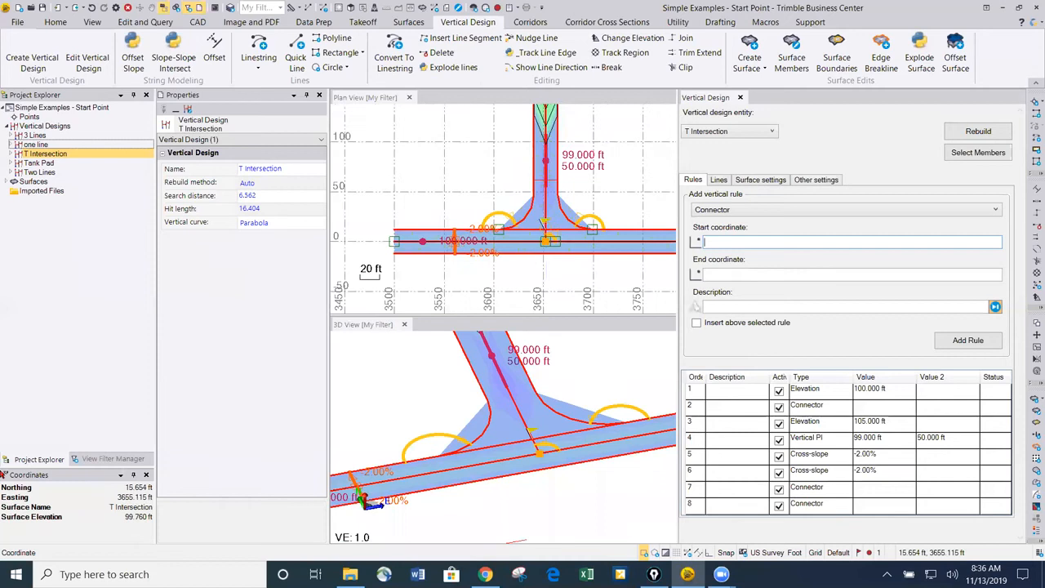
click(727, 211)
click(730, 236)
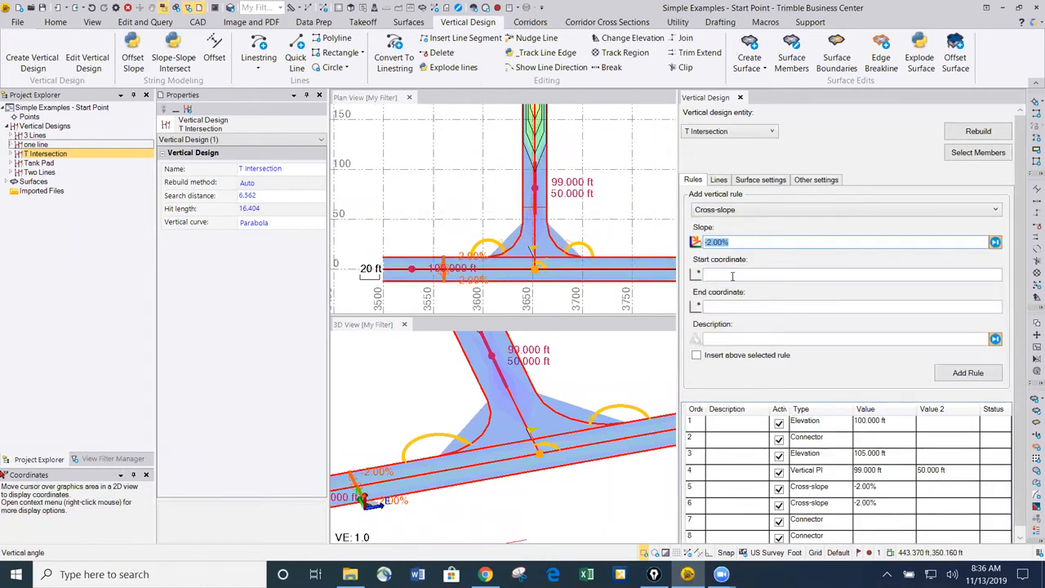
click(733, 276)
scroll(516, 206, up, 5)
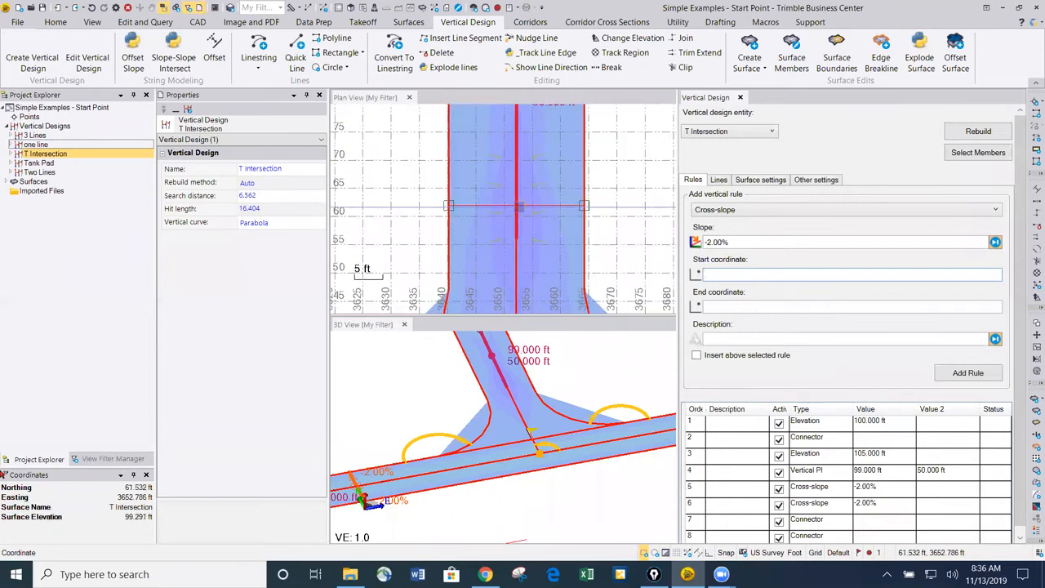
click(517, 207)
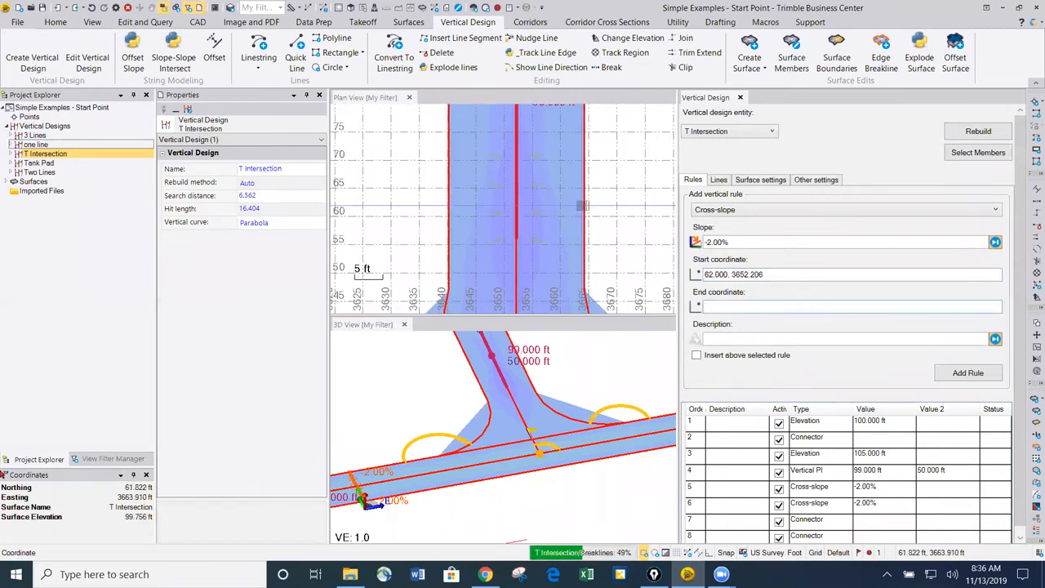
click(582, 206)
click(517, 206)
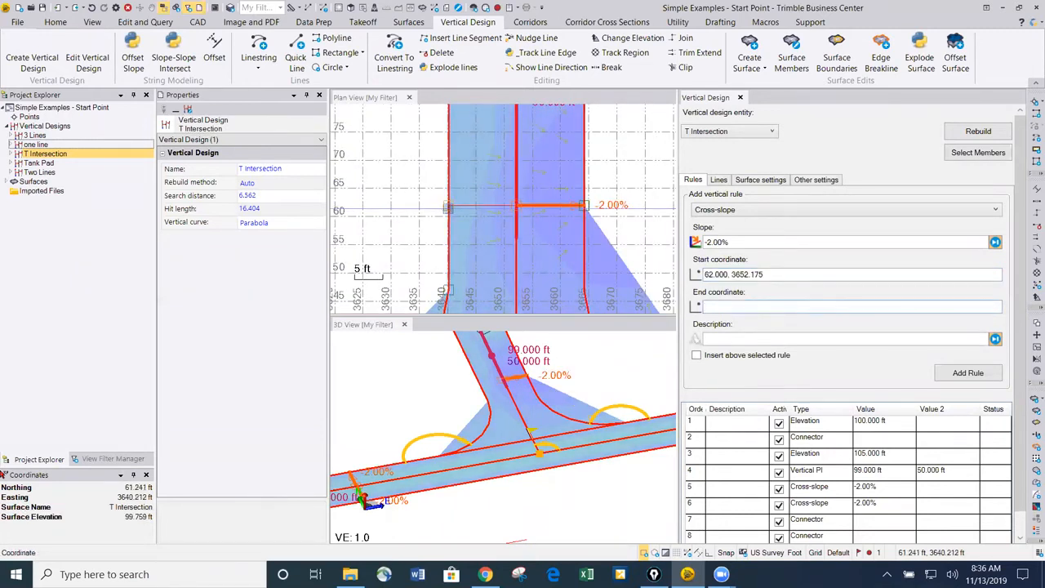
scroll(535, 232, down, 8)
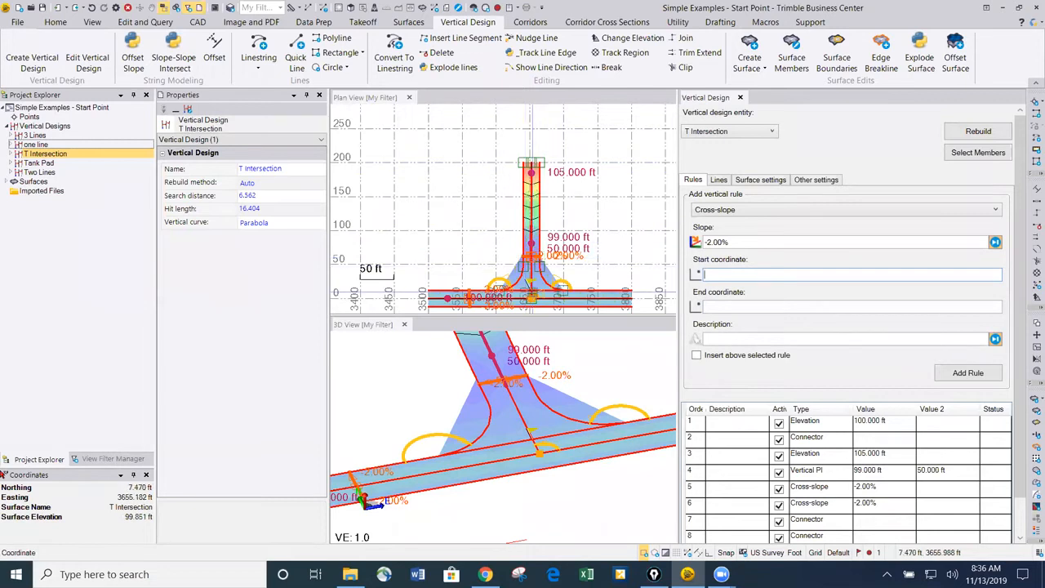
Step: Select cross-slope rule 9 of the T Intersection design and enable inserting new rules above the selected rule
scroll(526, 261, up, 3)
scroll(538, 278, up, 3)
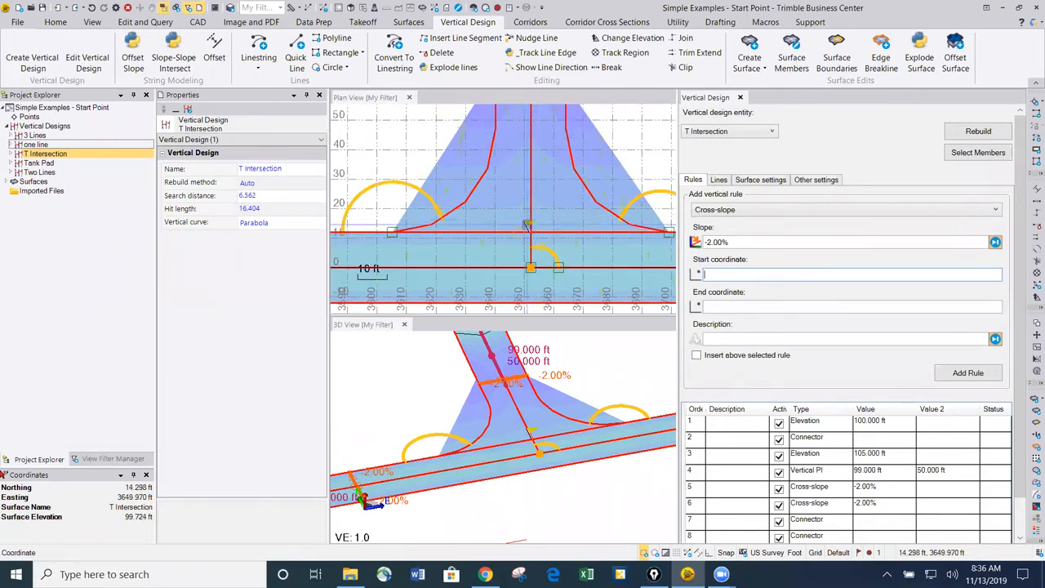
scroll(529, 223, up, 1)
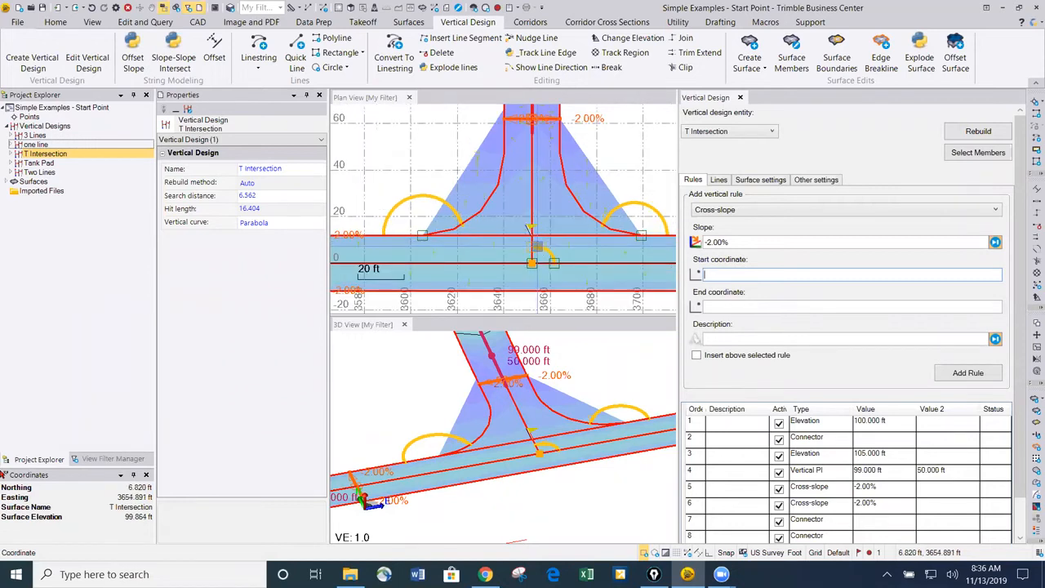
middle_drag(546, 225, 542, 254)
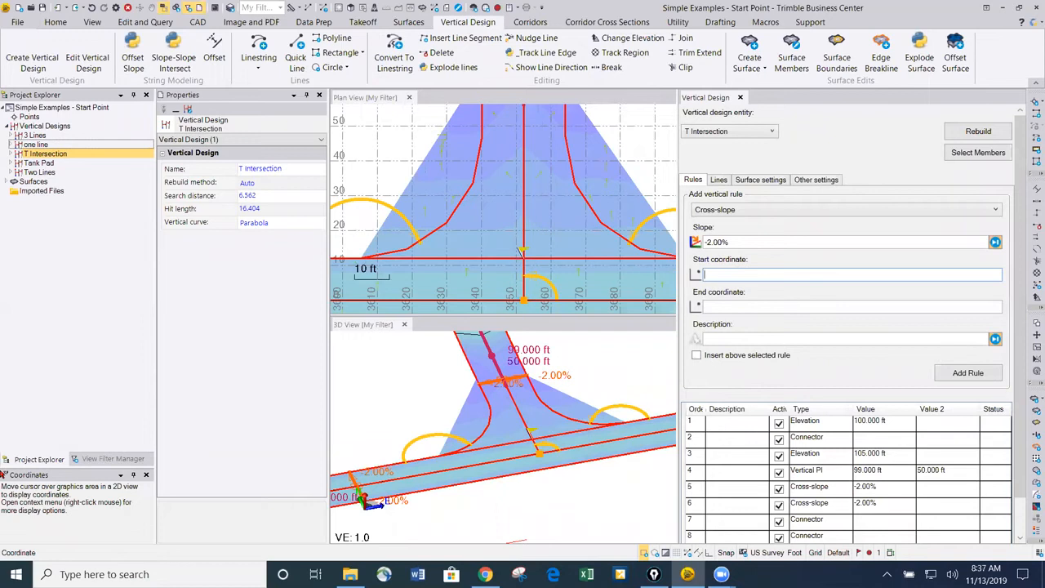
scroll(1013, 335, down, 1)
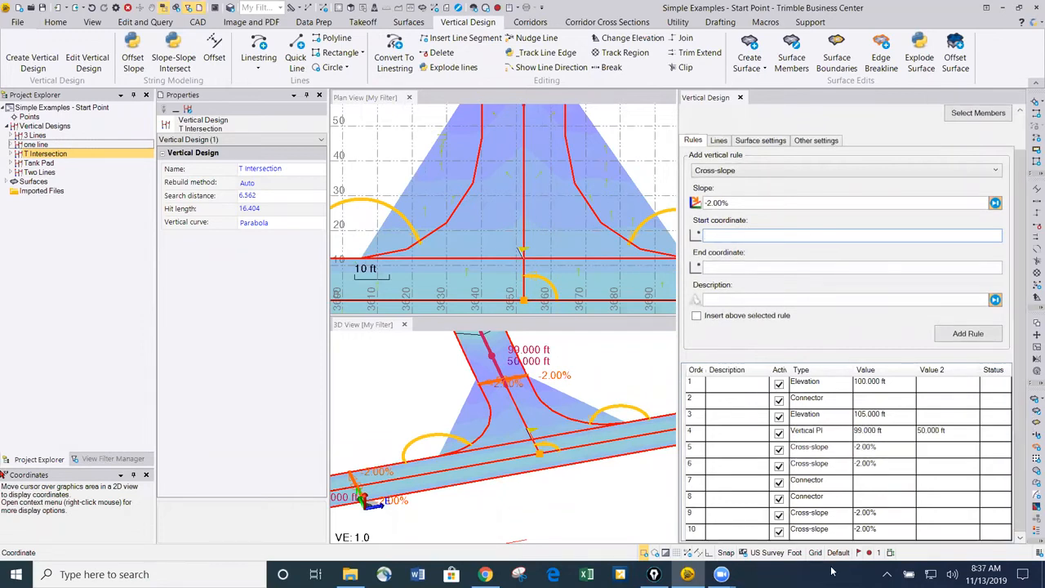
click(813, 514)
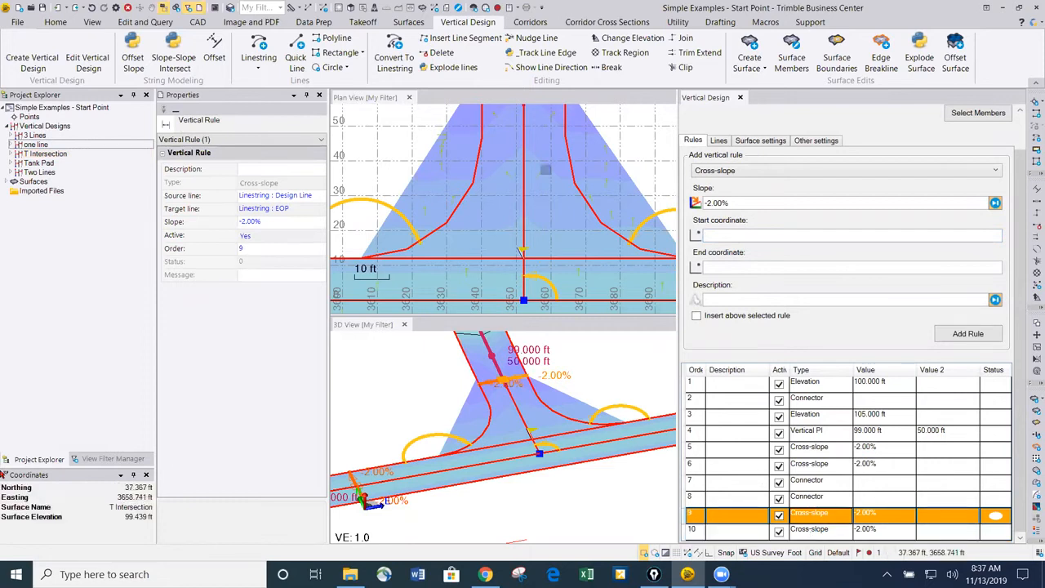
scroll(519, 191, down, 2)
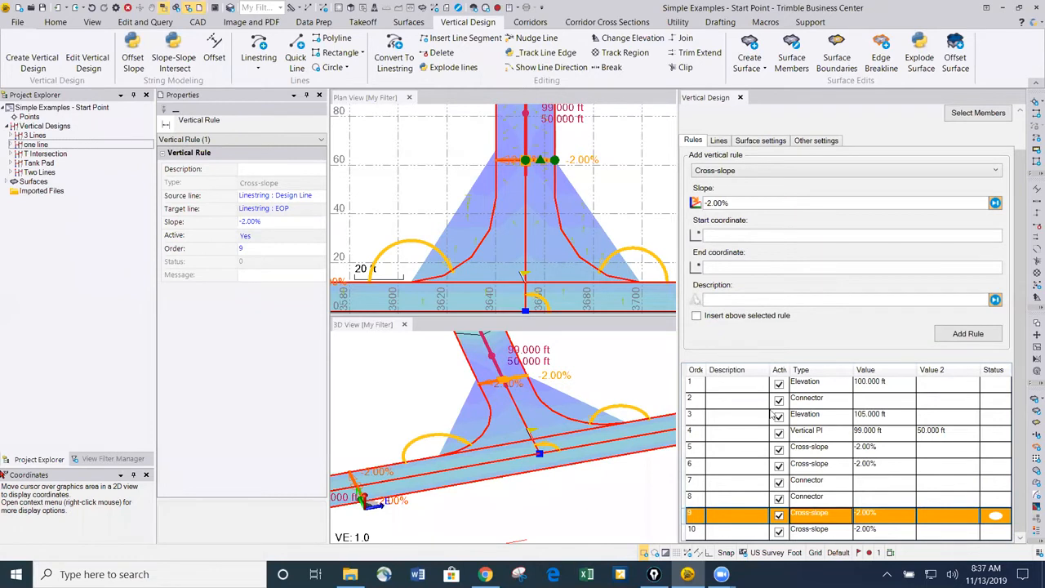
click(697, 316)
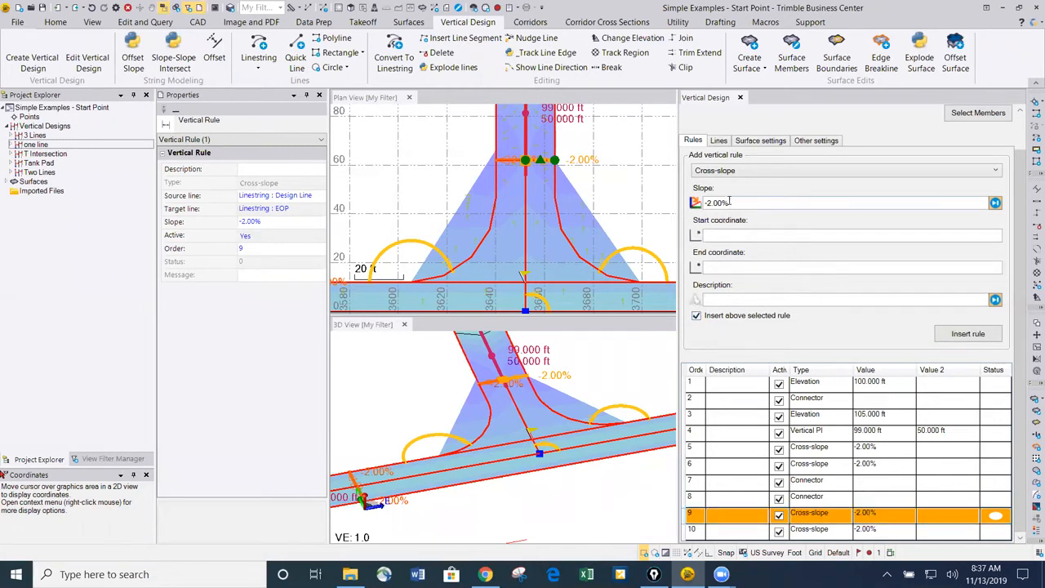
Step: Insert a Connector rule at the junction, linking the main road's edge with the side road's centerline
click(722, 177)
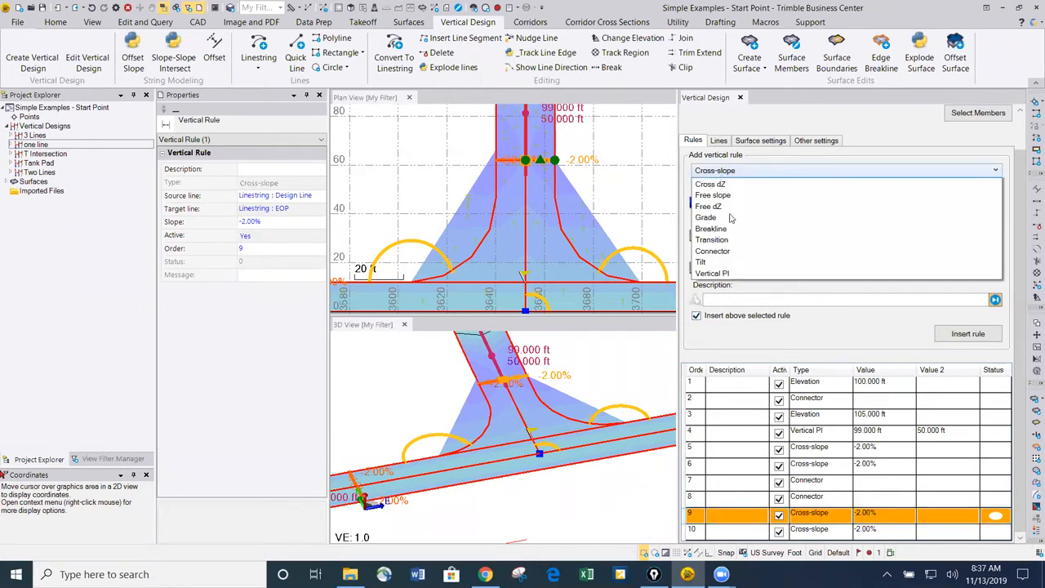
click(725, 270)
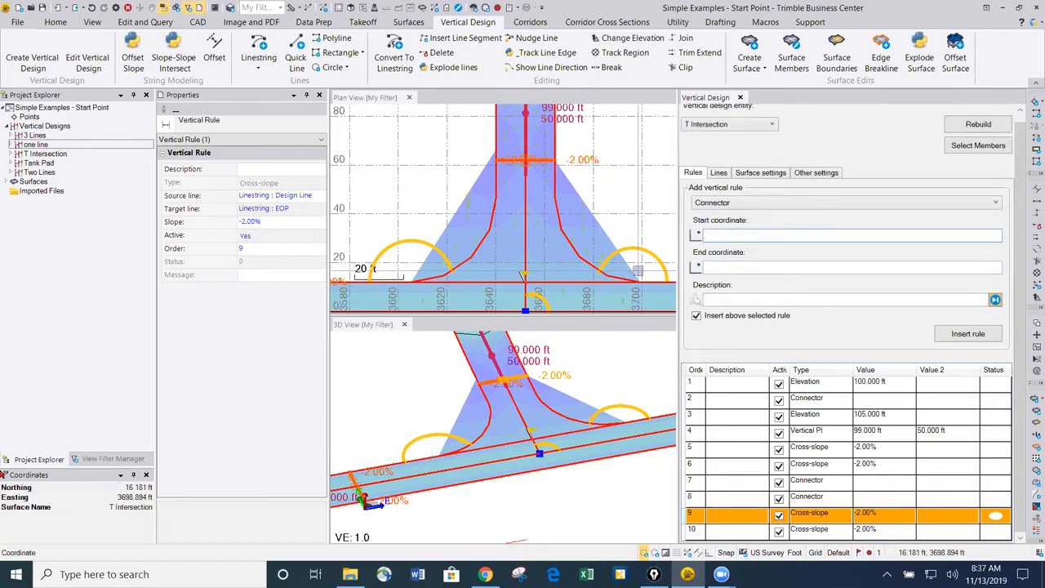
click(534, 276)
click(527, 256)
Step: Examine the new connector and the surrounding intersection surface in plan and 3D
scroll(561, 247, down, 3)
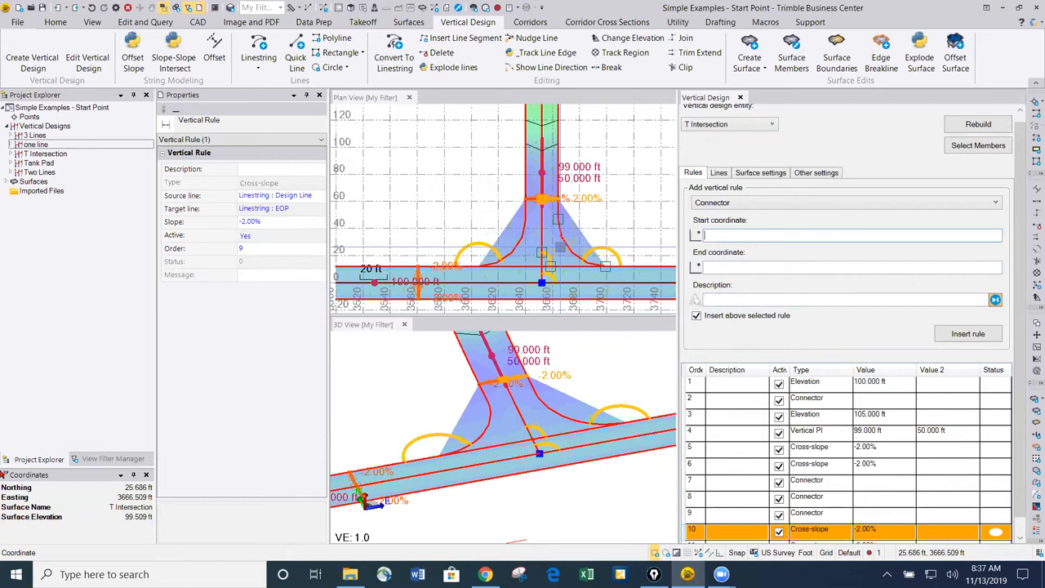
scroll(520, 446, up, 2)
middle_drag(520, 447, 552, 445)
scroll(553, 445, up, 3)
scroll(553, 445, up, 3)
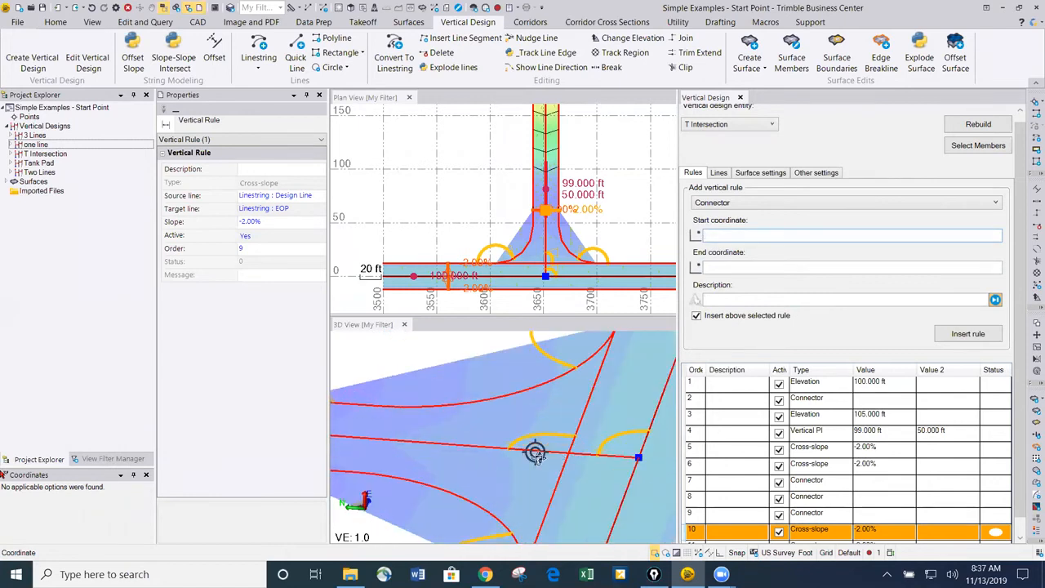
scroll(535, 455, down, 5)
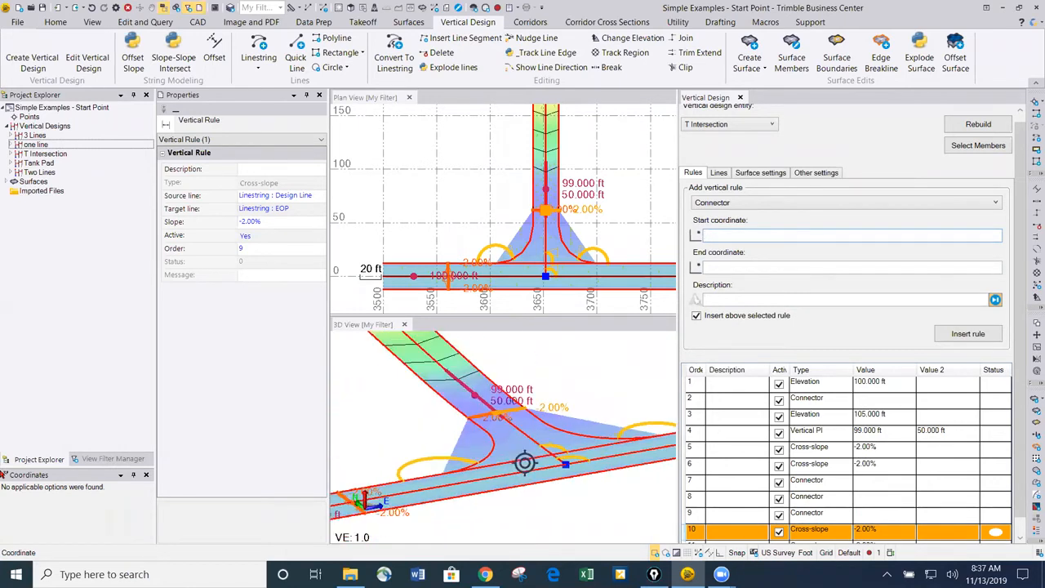
middle_drag(502, 450, 463, 432)
scroll(481, 379, up, 3)
scroll(447, 386, down, 1)
middle_drag(446, 386, 433, 368)
scroll(426, 395, down, 1)
scroll(483, 419, down, 2)
mouse_move(466, 412)
right_down()
mouse_move(470, 434)
mouse_move(465, 414)
right_up()
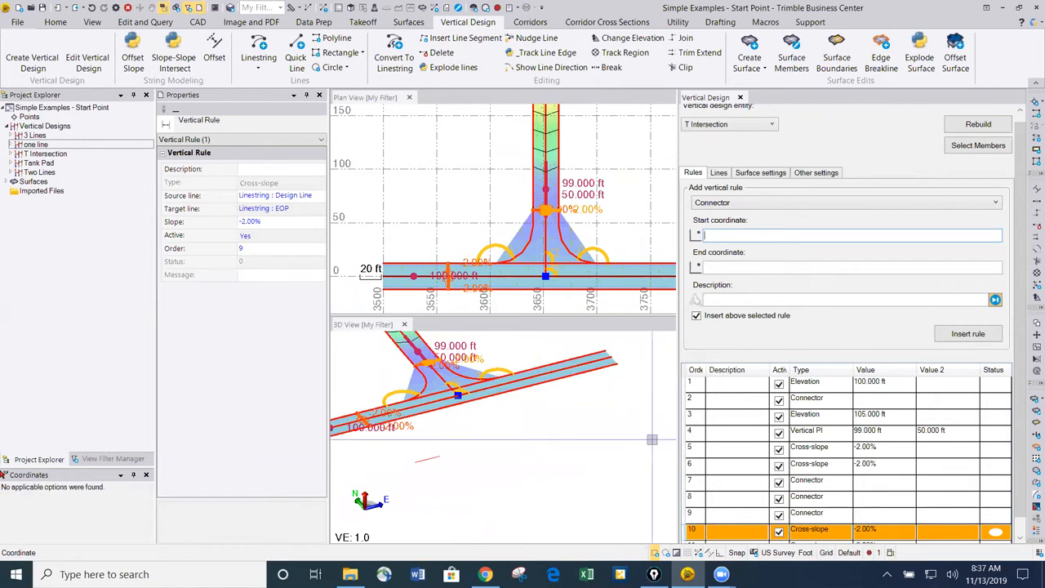
Step: Set the slope of the main road's cross-slope rule 5 to -3%
scroll(490, 276, up, 3)
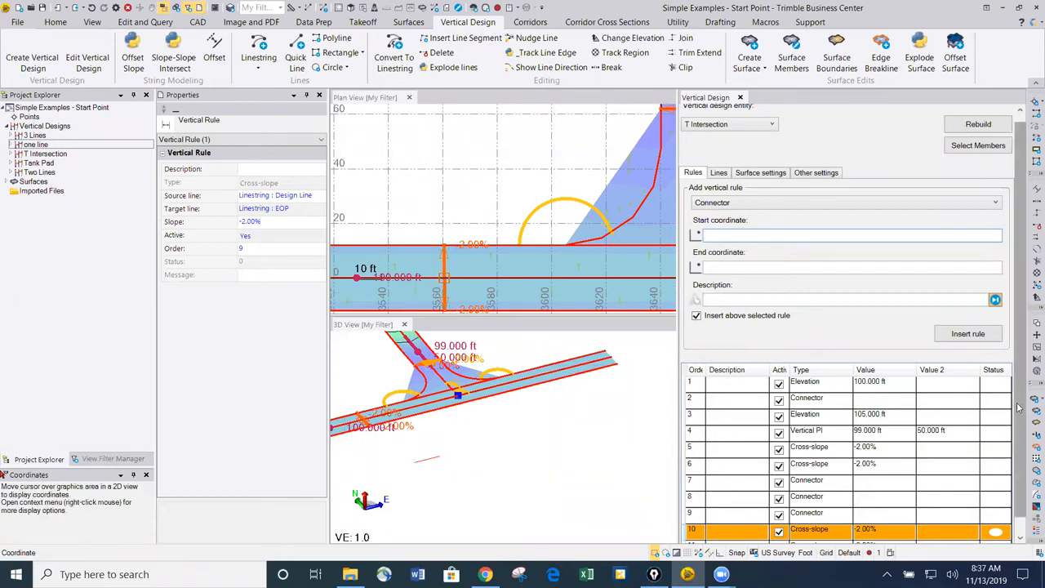
scroll(939, 402, up, 1)
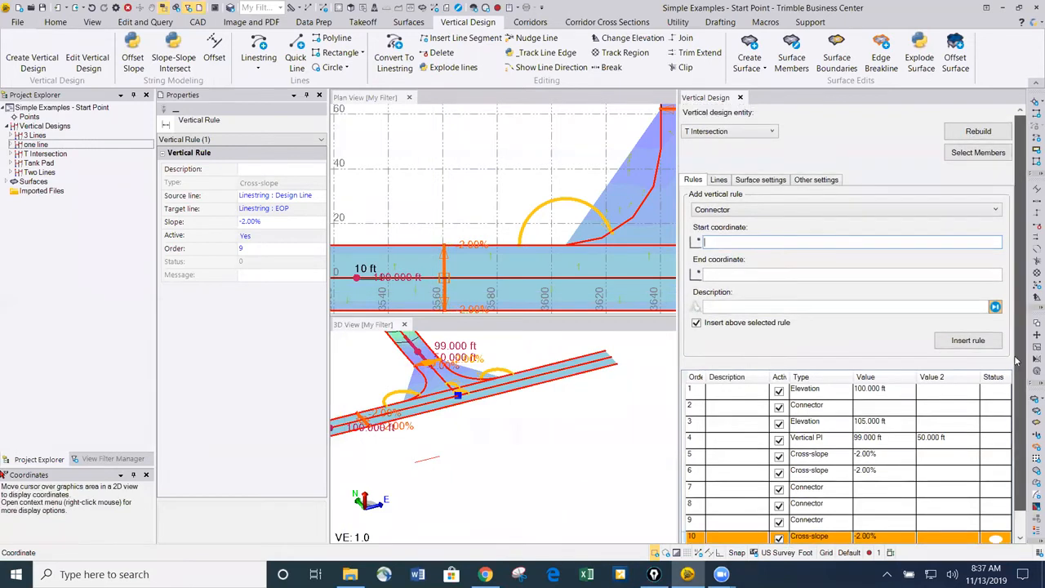
click(826, 455)
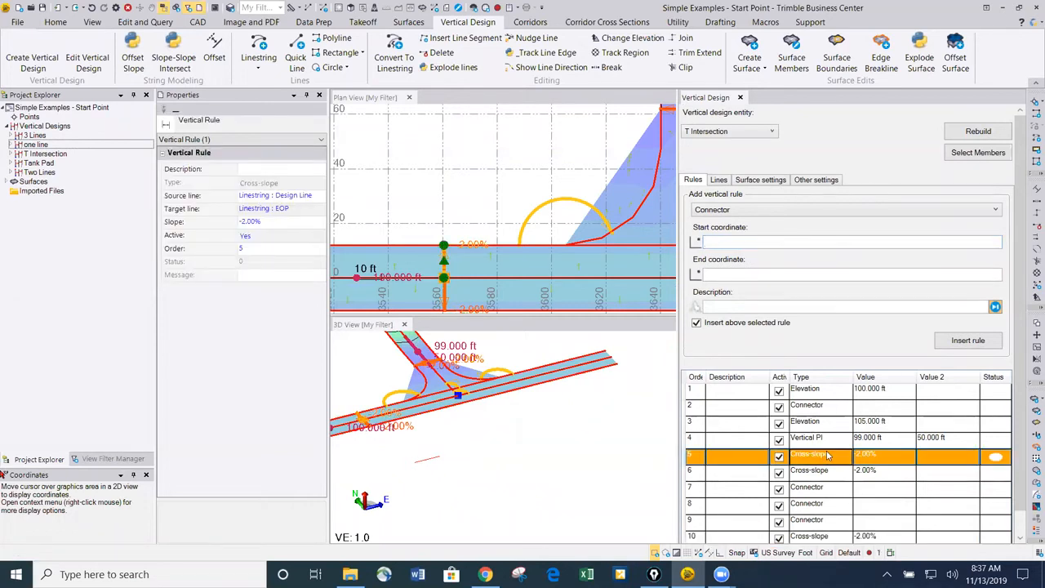
click(891, 460)
text(-)
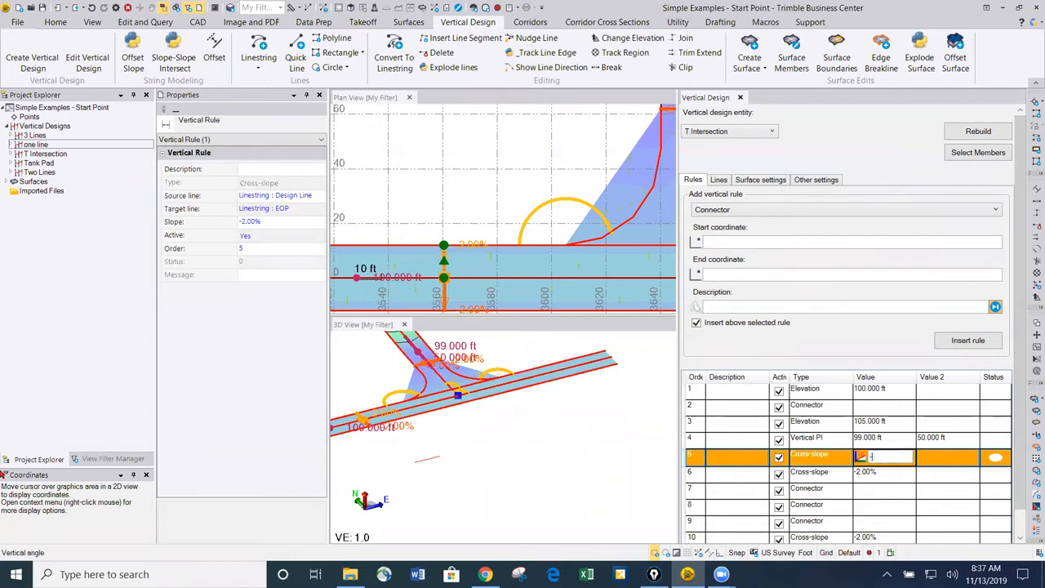
text(3)
key(Return)
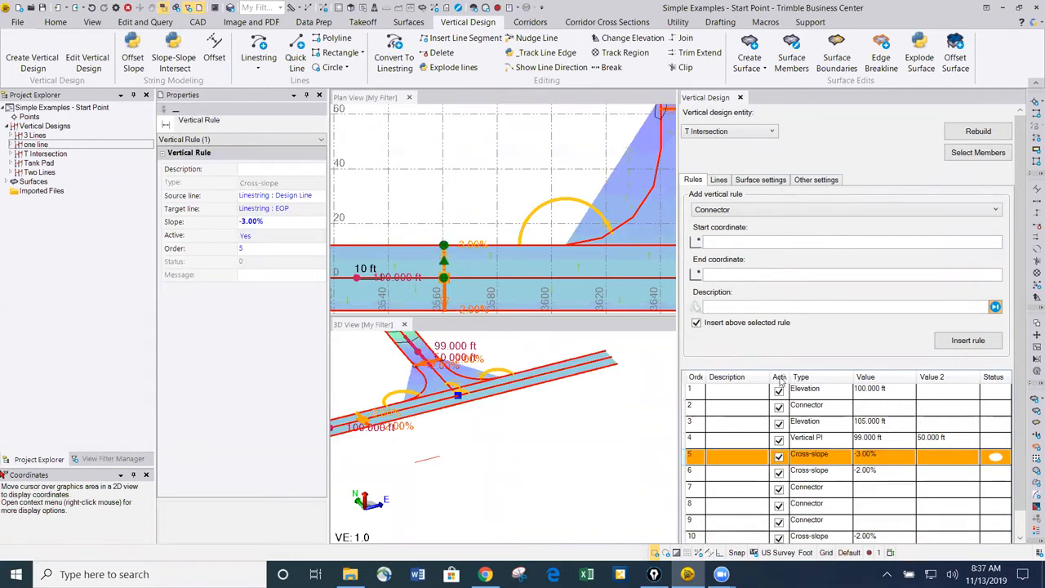
Step: Examine how the main road's cross-slope edit affects the intersection in plan and 3D
scroll(533, 265, down, 3)
middle_drag(533, 266, 468, 284)
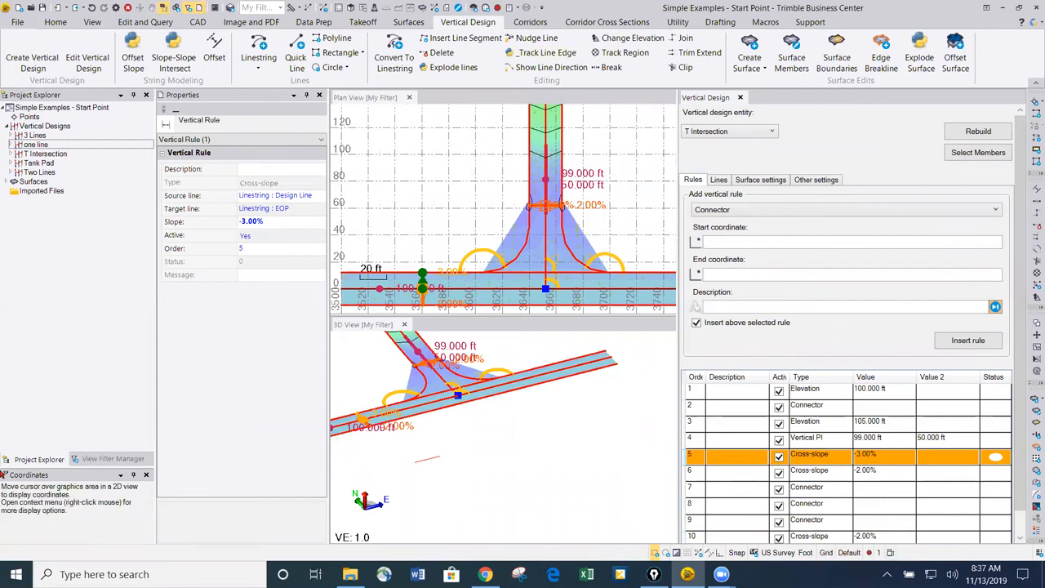
scroll(1001, 382, down, 1)
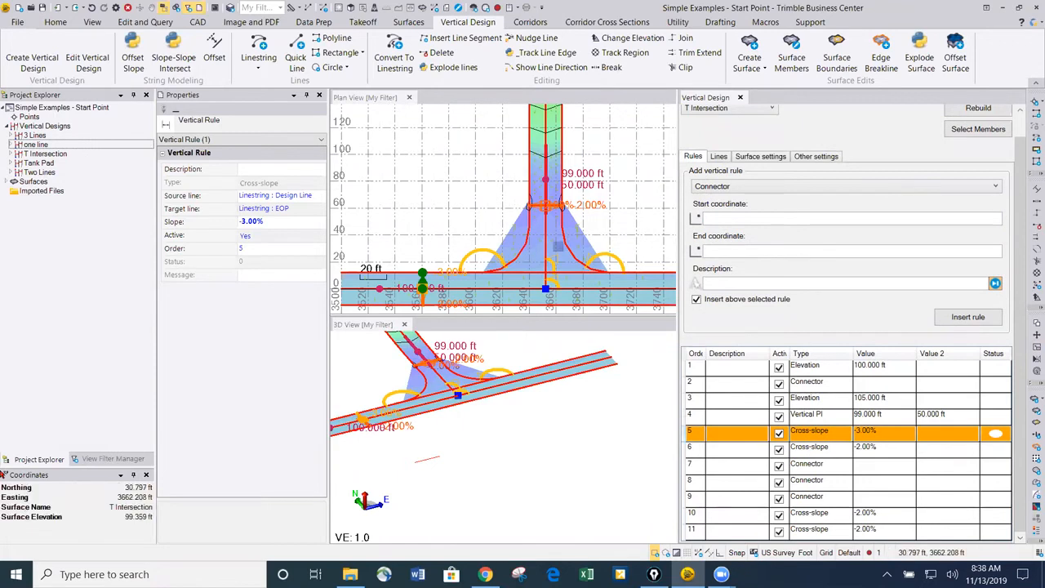
scroll(558, 245, down, 3)
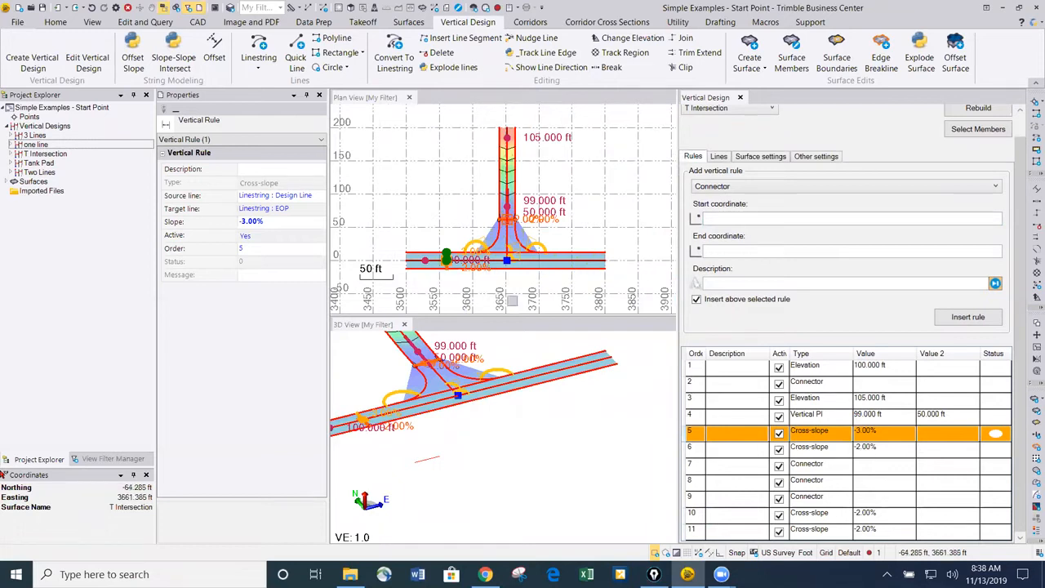
scroll(553, 274, down, 3)
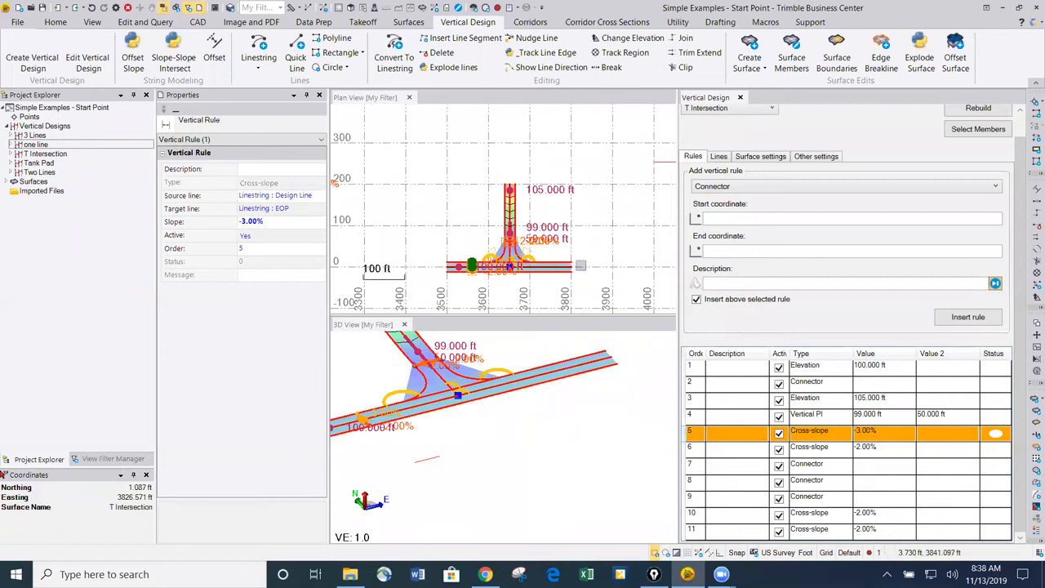
scroll(541, 268, down, 1)
middle_drag(614, 242, 562, 219)
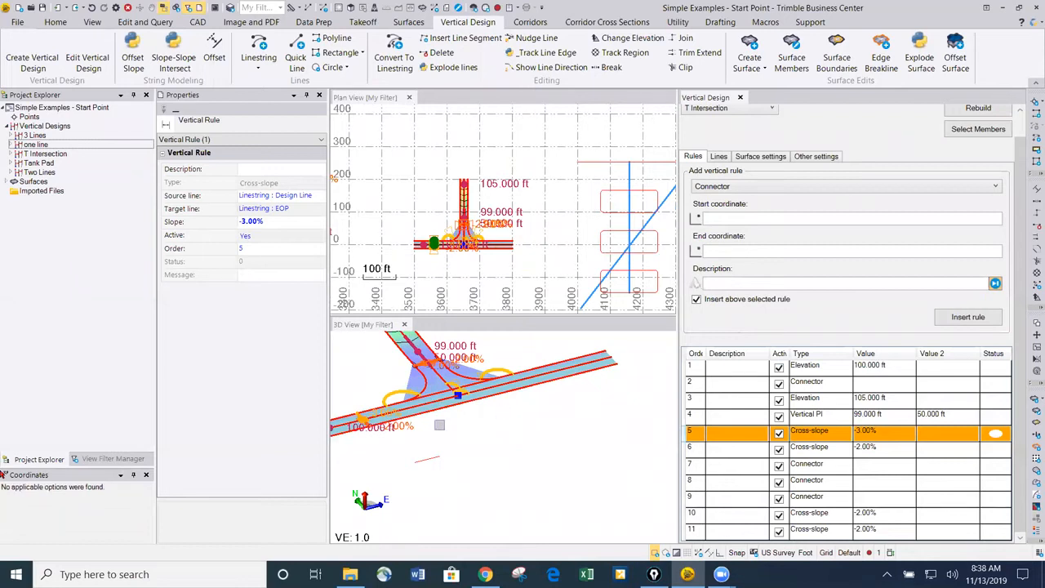
scroll(441, 391, up, 3)
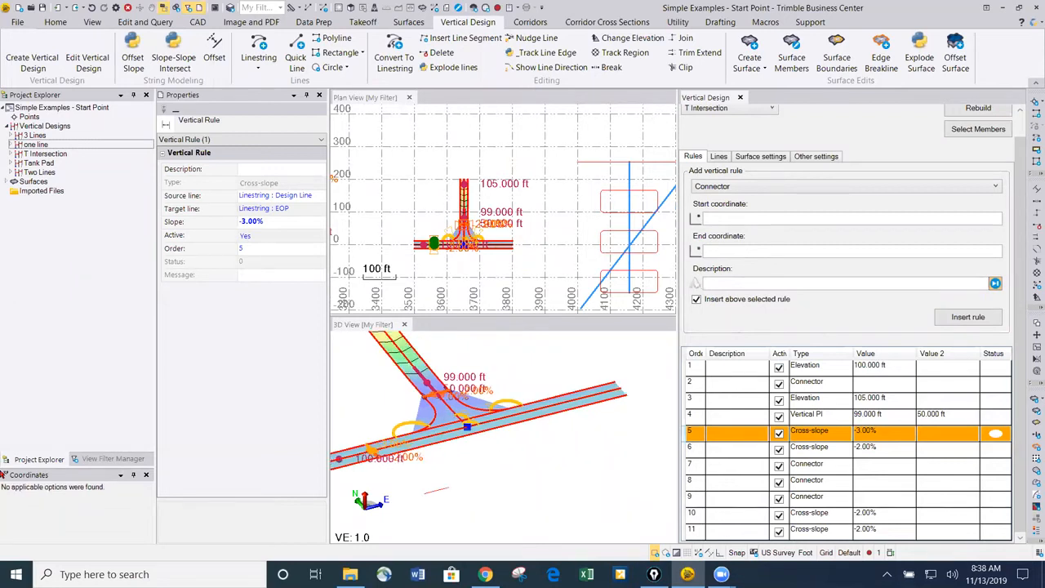
scroll(462, 220, up, 5)
Step: Move both side-road cross-slope rules up the road, away from the intersection, to about the 75 ft northing
scroll(461, 221, up, 4)
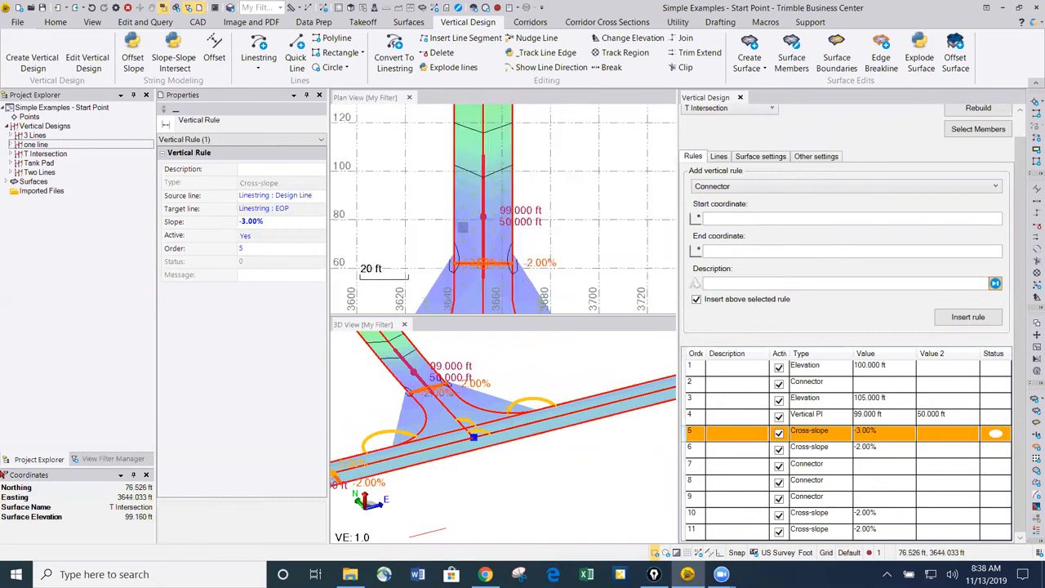
scroll(495, 201, up, 4)
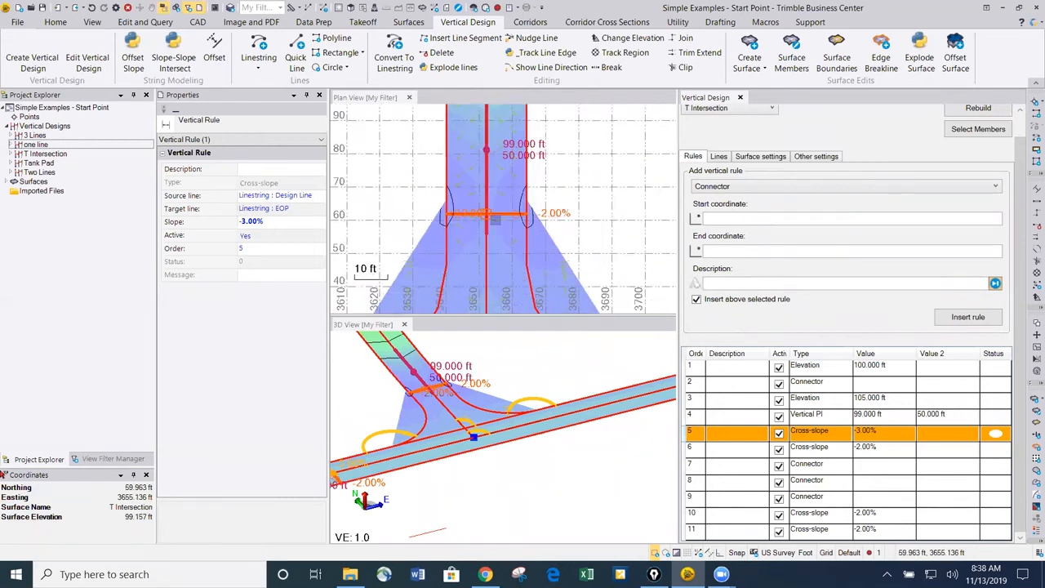
mouse_move(479, 209)
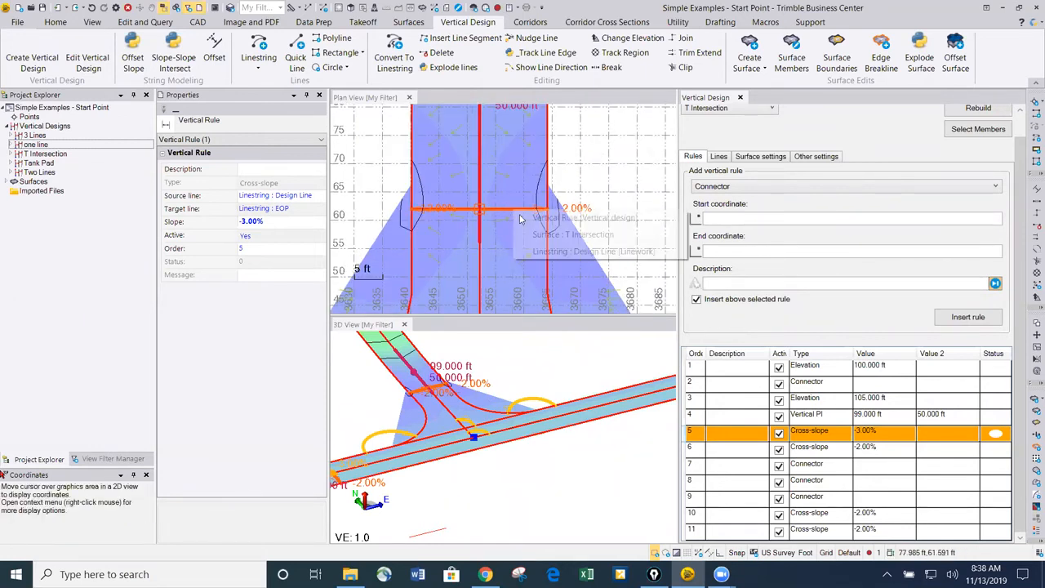
click(560, 217)
drag(511, 210, 513, 131)
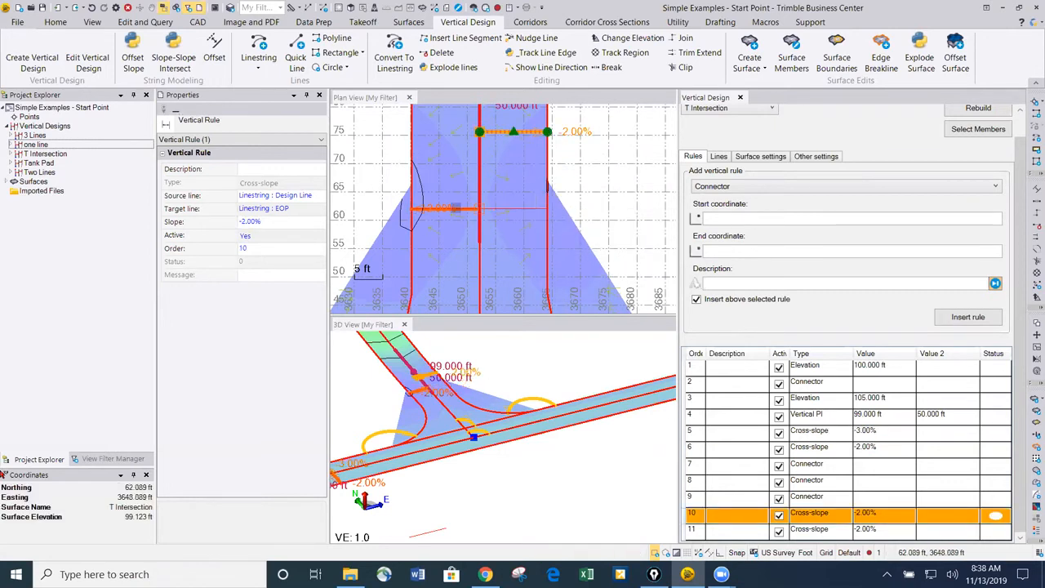
click(497, 216)
drag(444, 210, 445, 133)
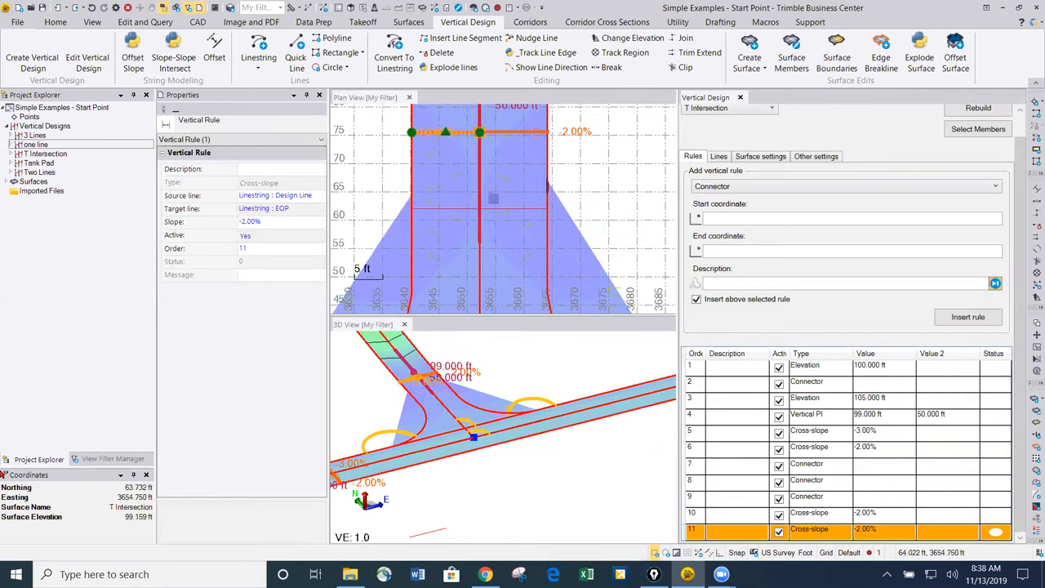
scroll(482, 209, down, 3)
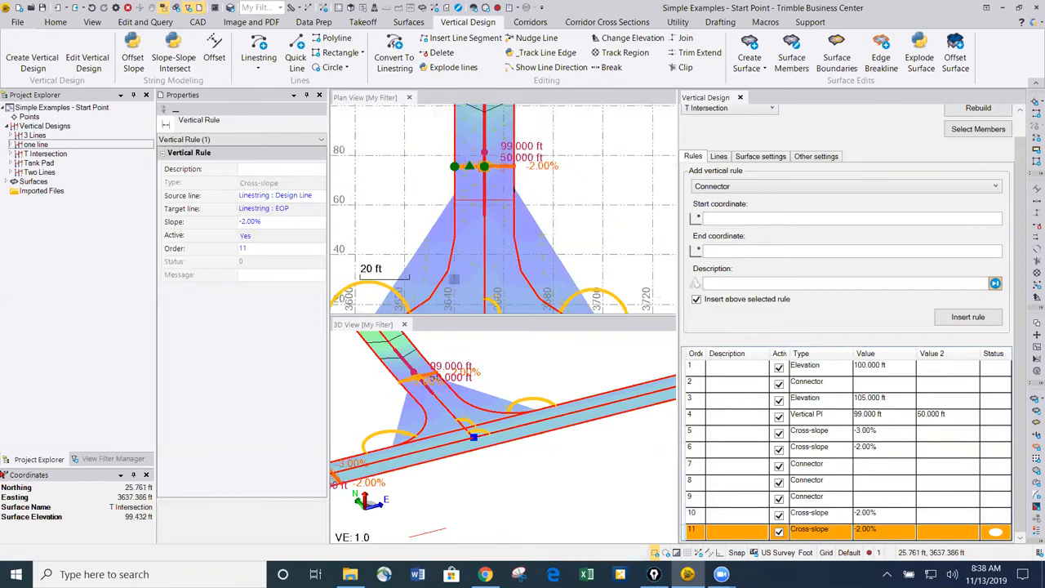
scroll(487, 205, up, 3)
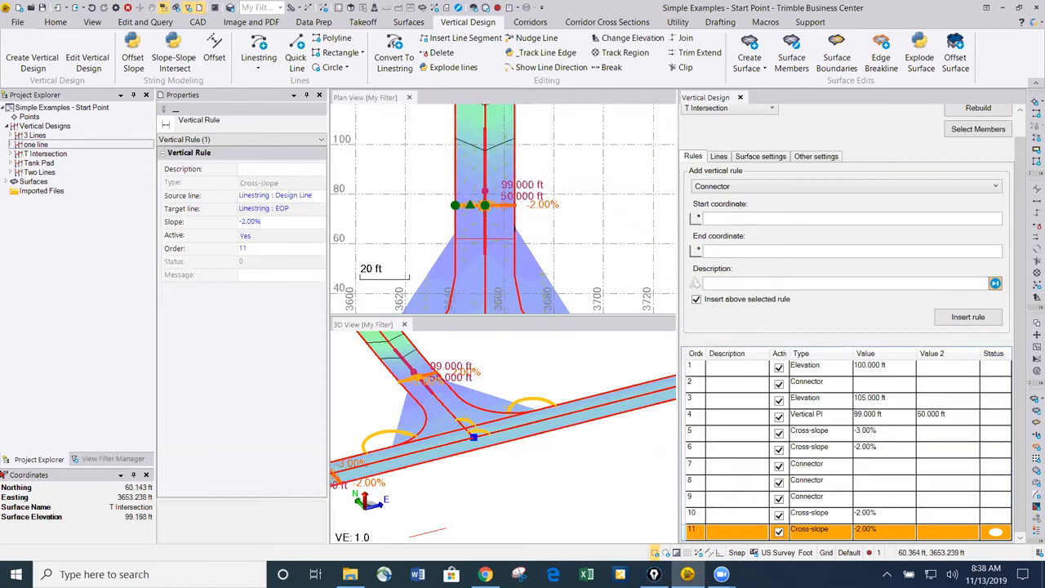
scroll(480, 193, down, 2)
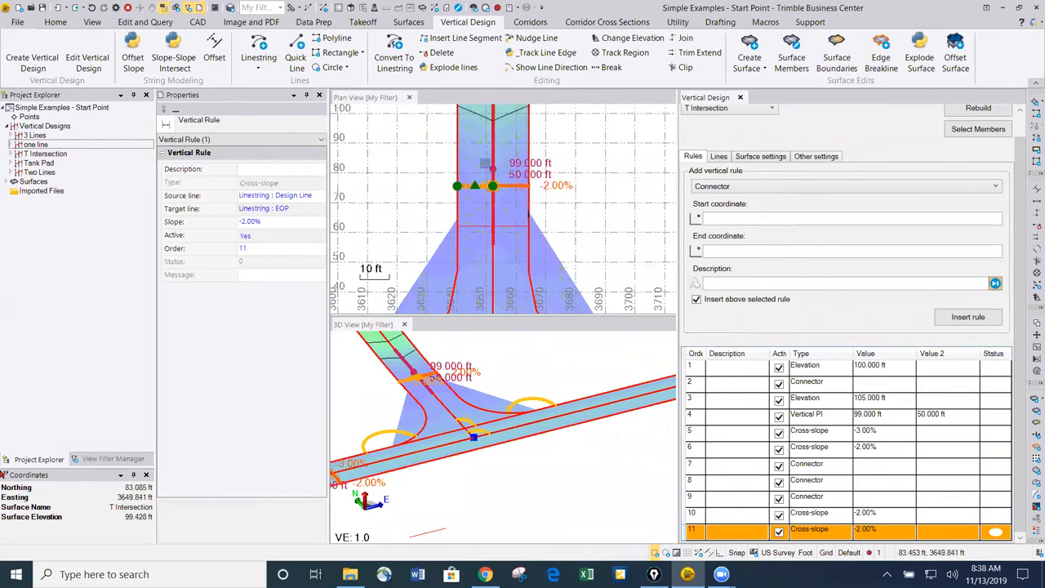
scroll(483, 171, down, 1)
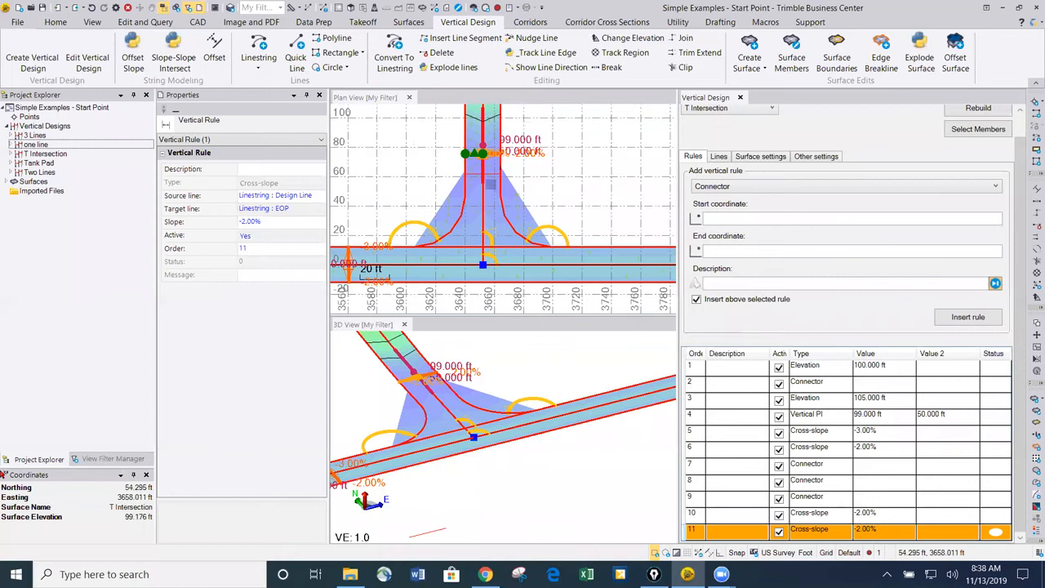
scroll(486, 152, down, 1)
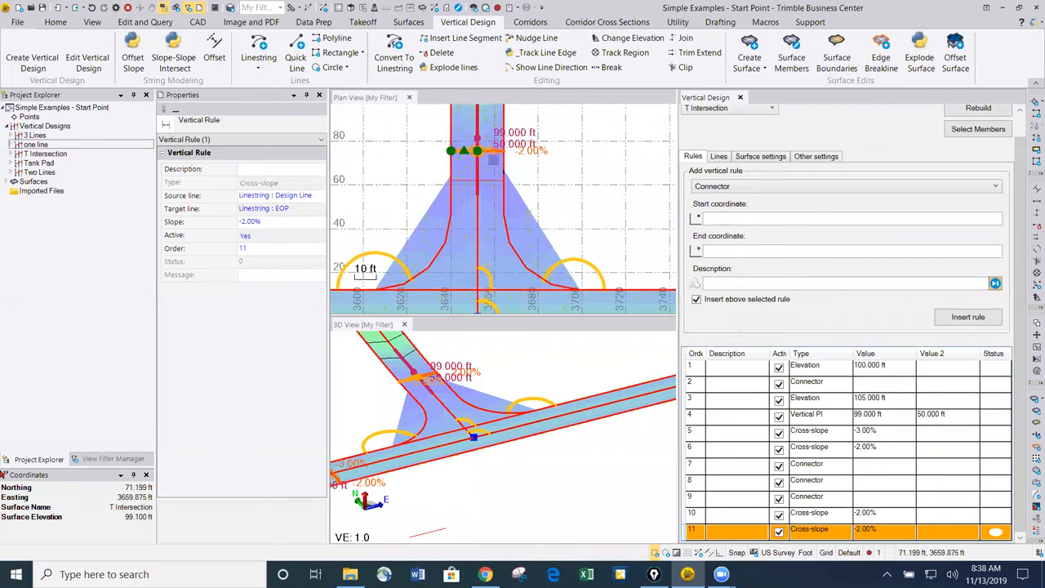
scroll(490, 208, down, 2)
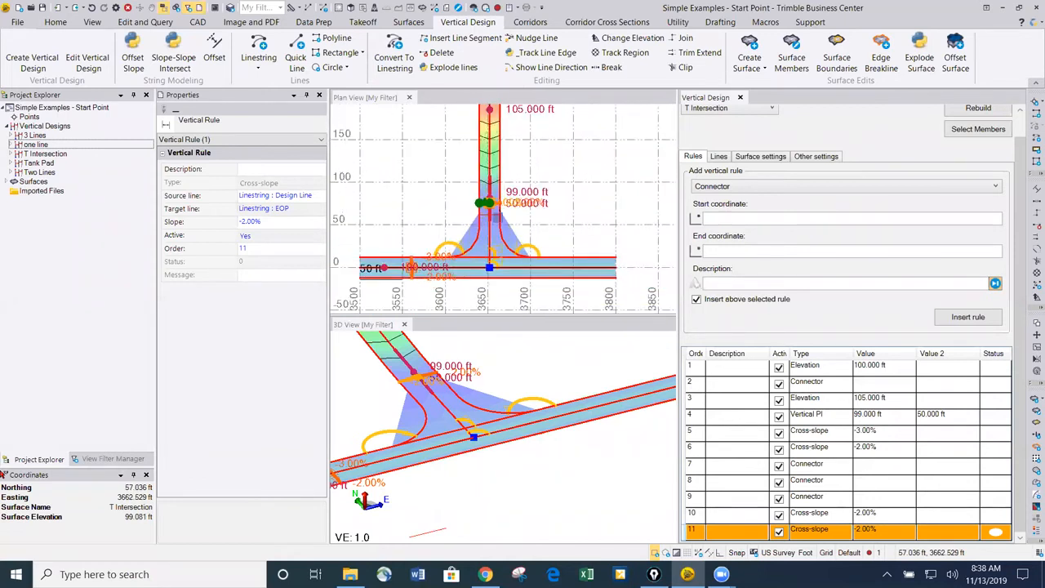
Step: Set the maximum edge length of the T Intersection surface to 15
middle_drag(490, 208, 482, 201)
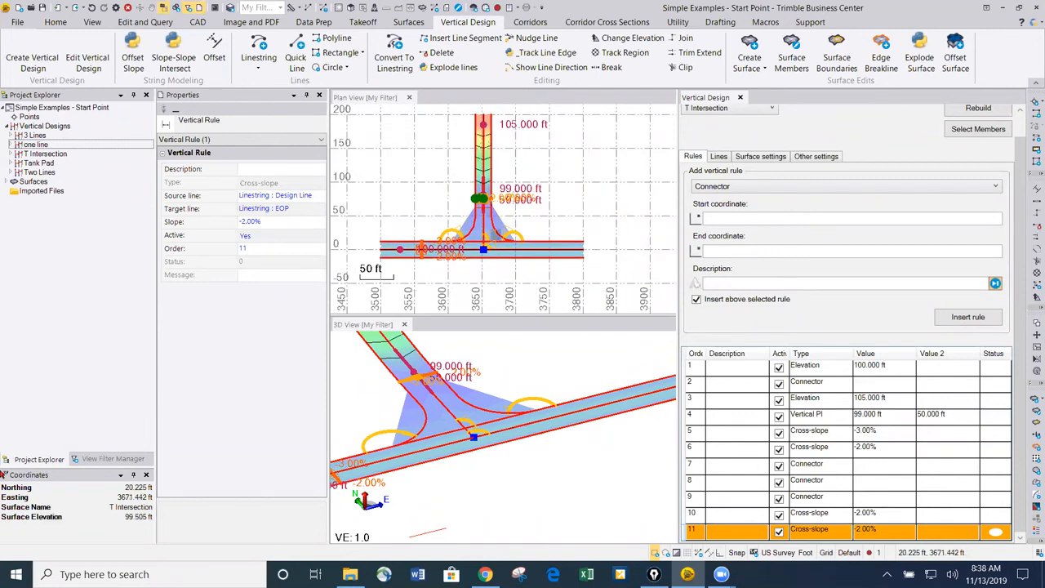
scroll(491, 231, up, 2)
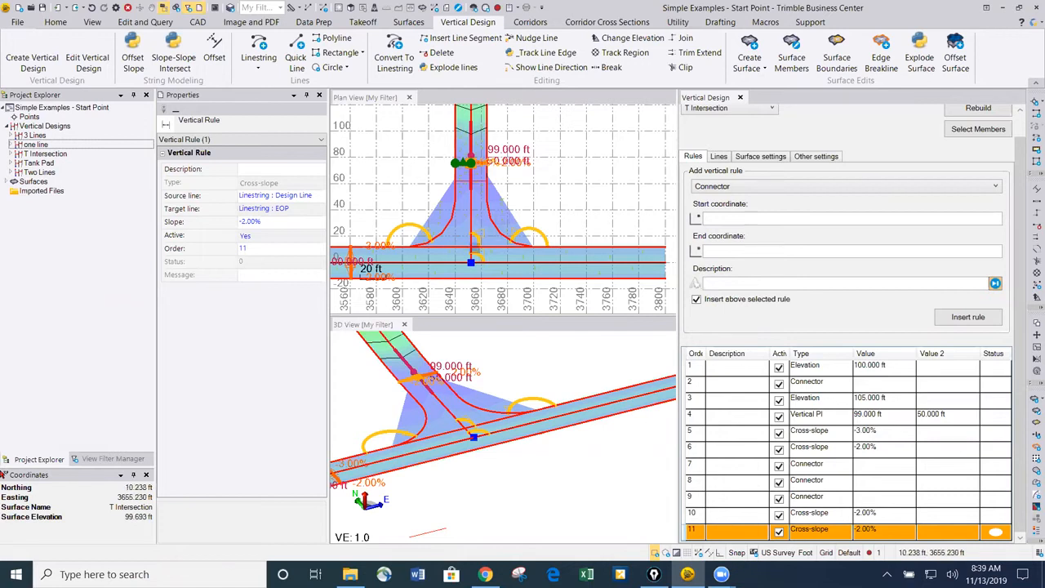
scroll(489, 232, down, 1)
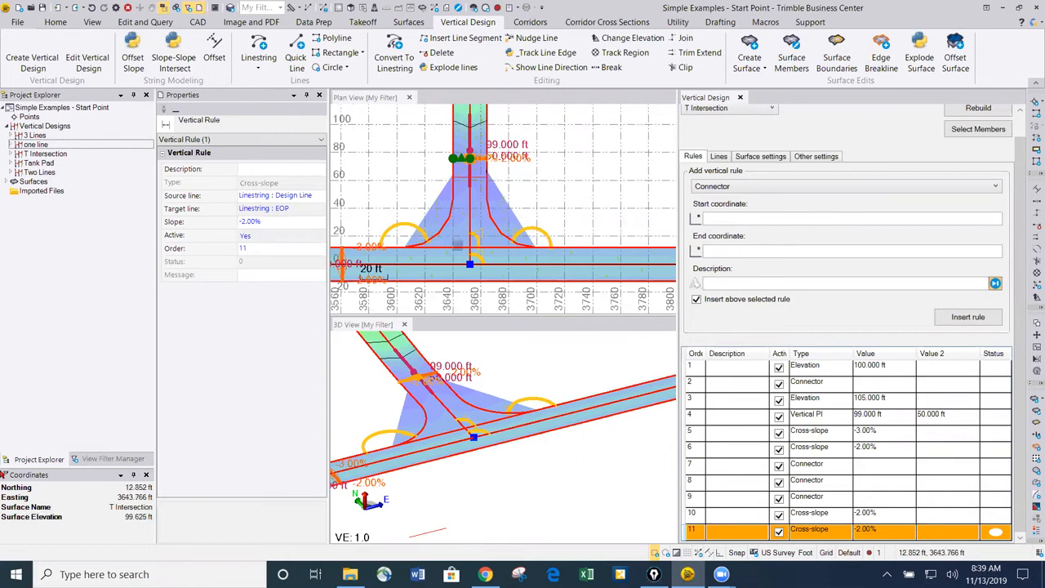
click(761, 156)
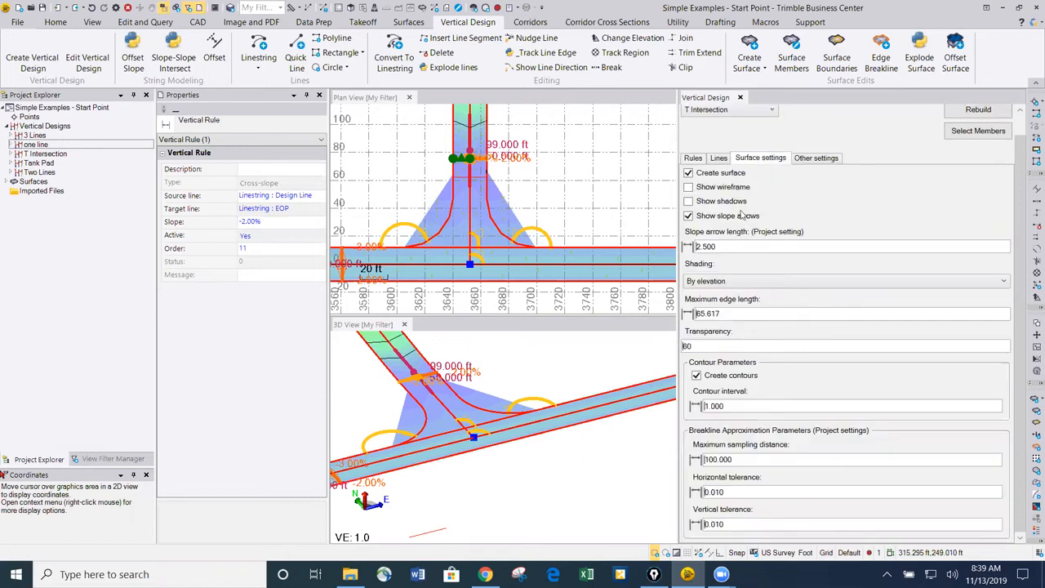
double_click(729, 313)
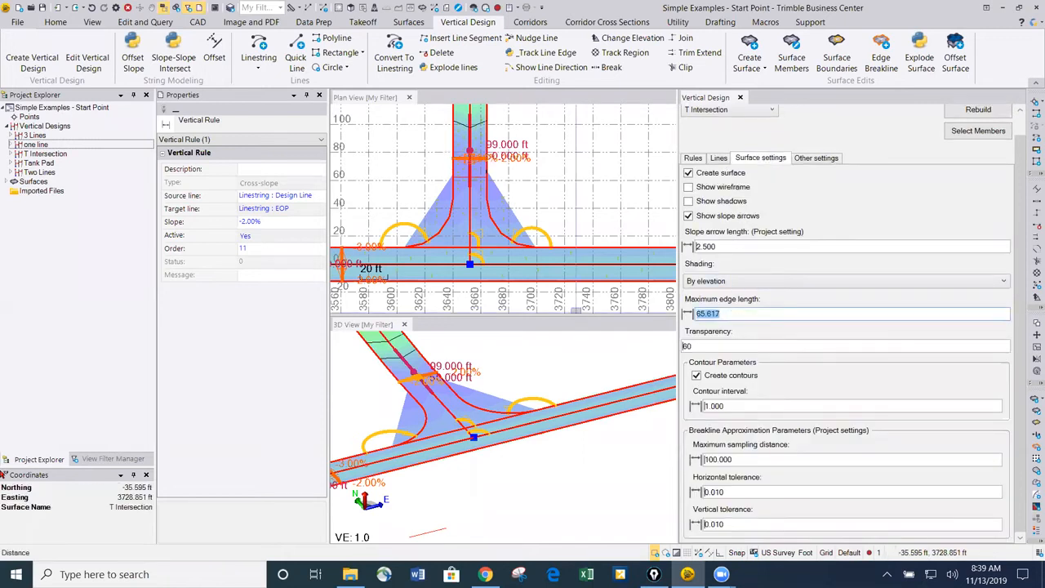
text(15)
key(Tab)
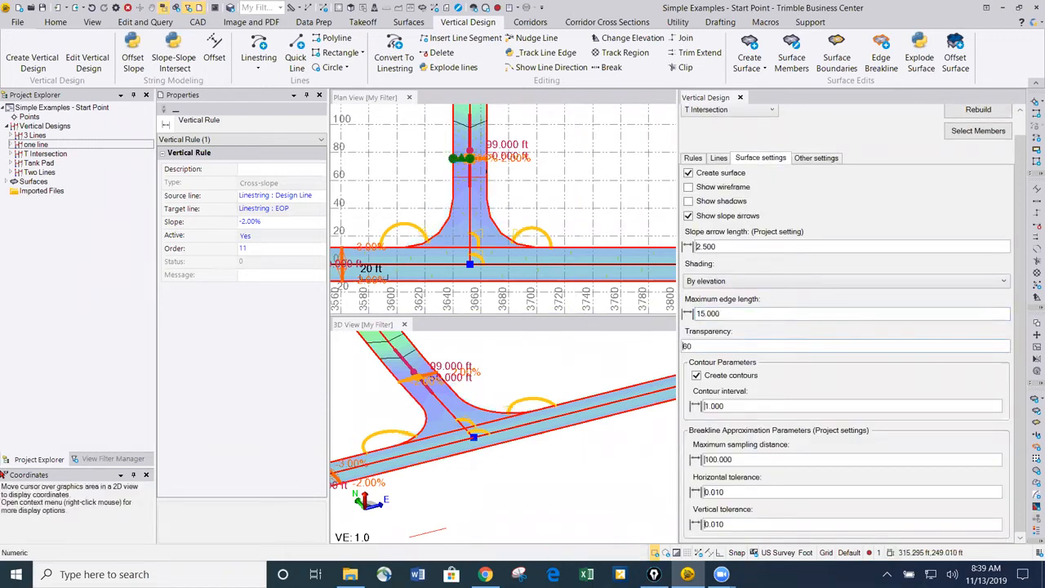
Step: Set the contour interval of the T Intersection surface to 0.2 and examine the contours around the junction
scroll(482, 233, up, 3)
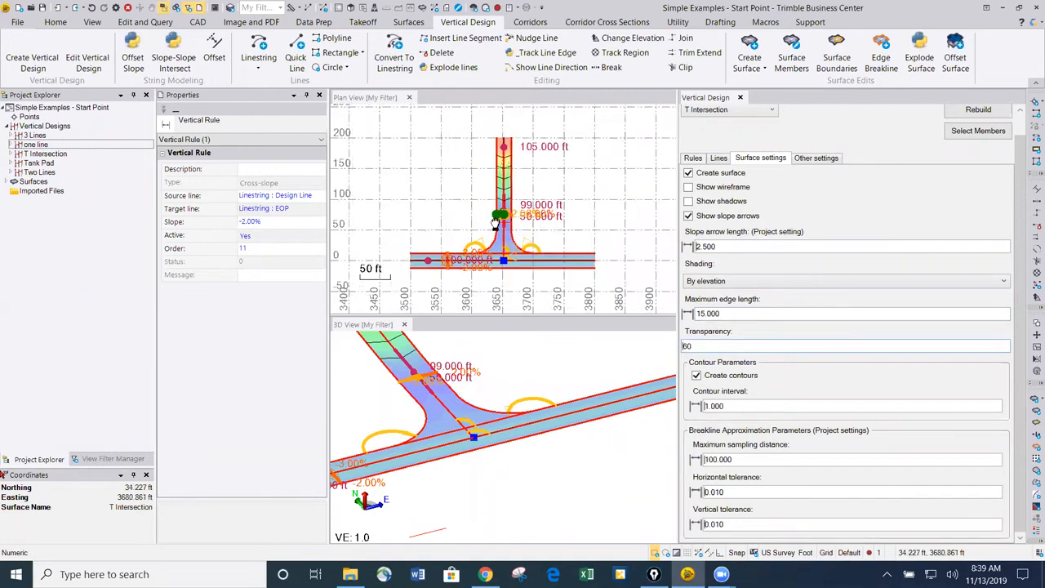
scroll(482, 234, up, 1)
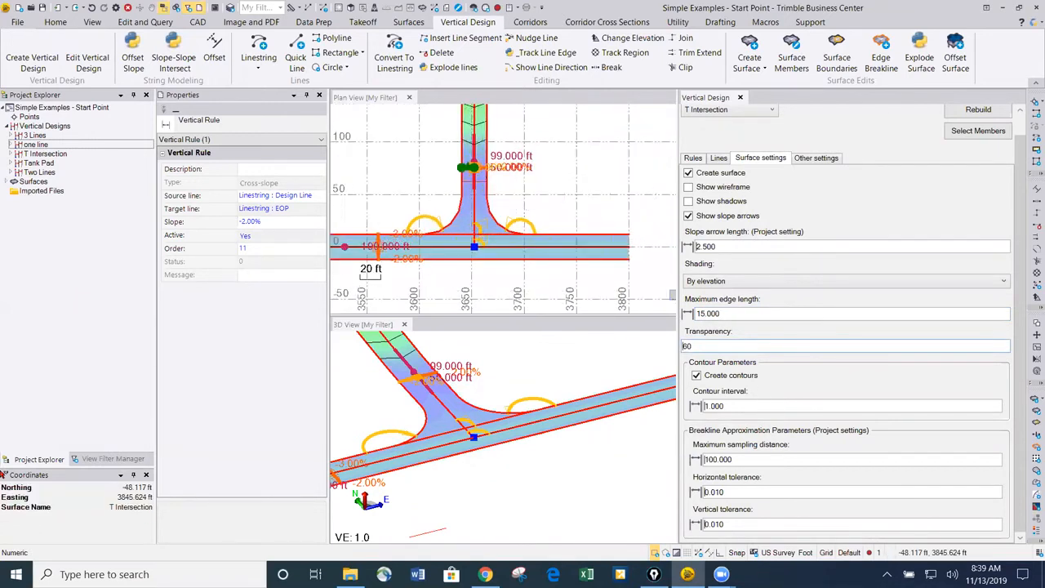
click(735, 407)
text(.2)
key(Tab)
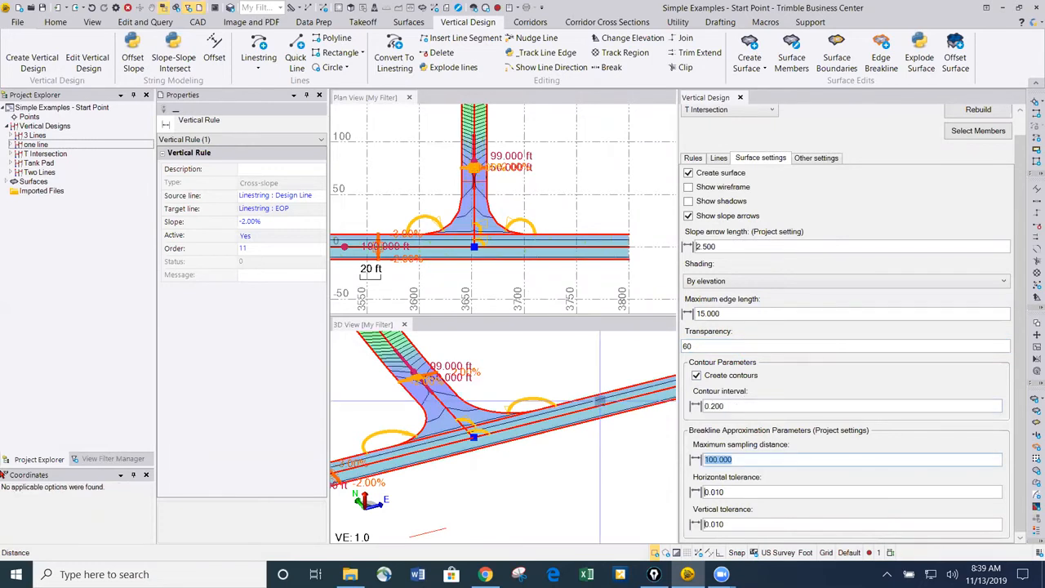
middle_drag(460, 180, 451, 209)
scroll(486, 231, down, 3)
scroll(486, 262, up, 1)
scroll(486, 263, up, 2)
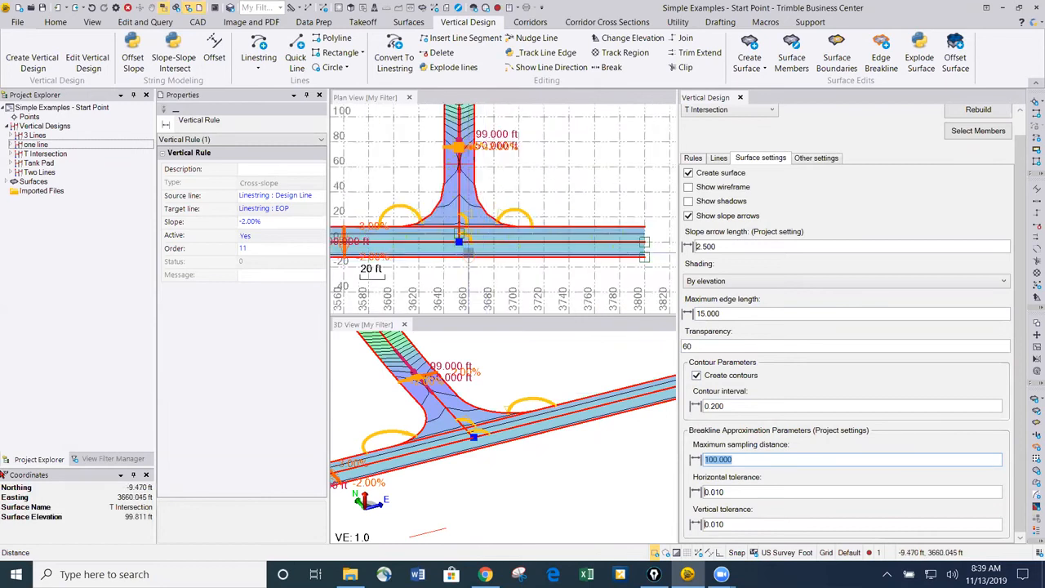
scroll(474, 251, down, 1)
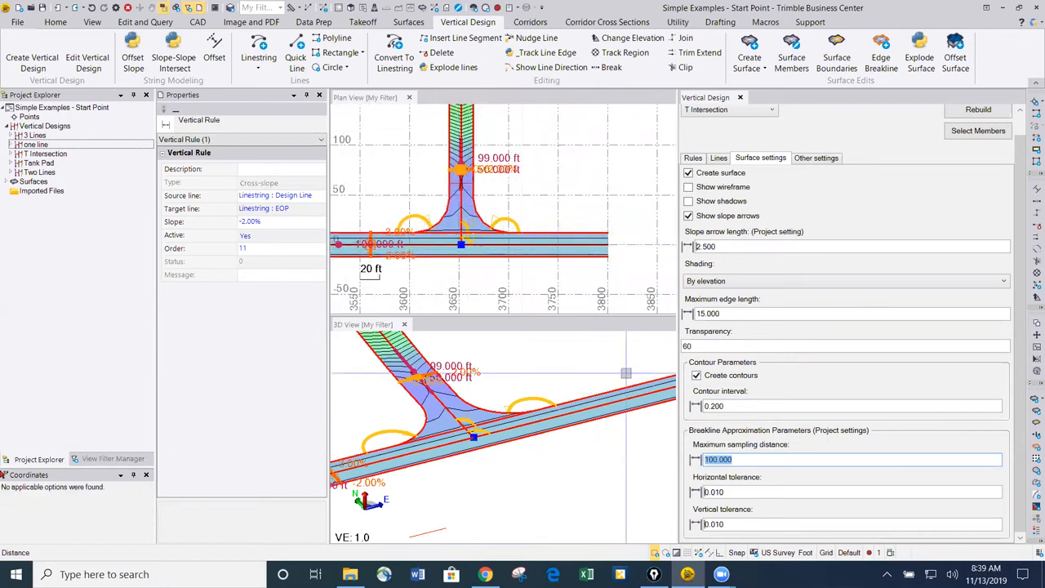
Step: Close the T Intersection vertical design editor and the 3D view, with the parking lot linework shown in plan
scroll(412, 145, down, 1)
middle_drag(460, 156, 497, 199)
middle_drag(525, 231, 463, 229)
scroll(463, 229, down, 1)
middle_drag(565, 241, 499, 225)
scroll(559, 236, down, 1)
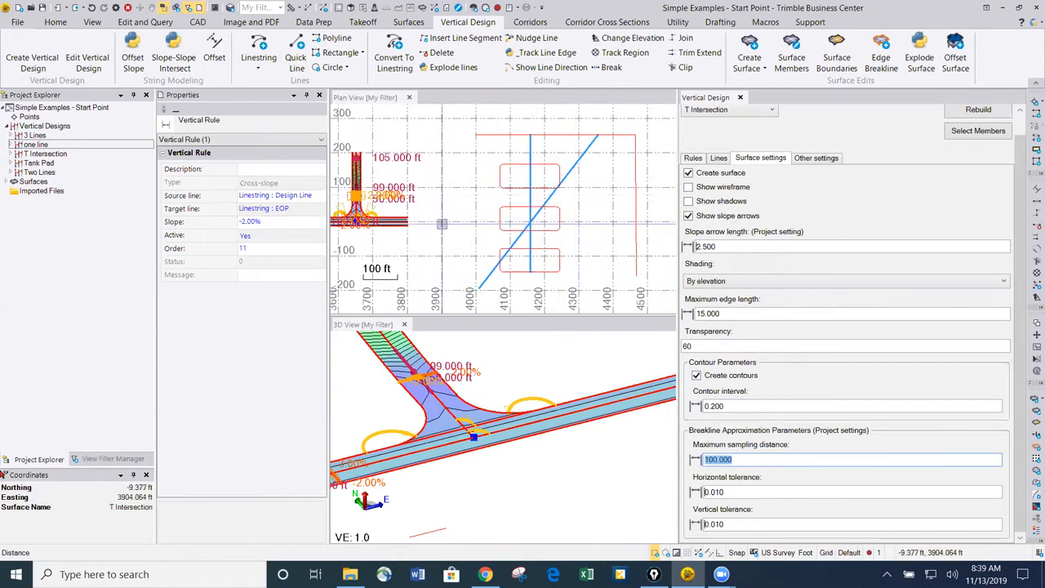
click(740, 97)
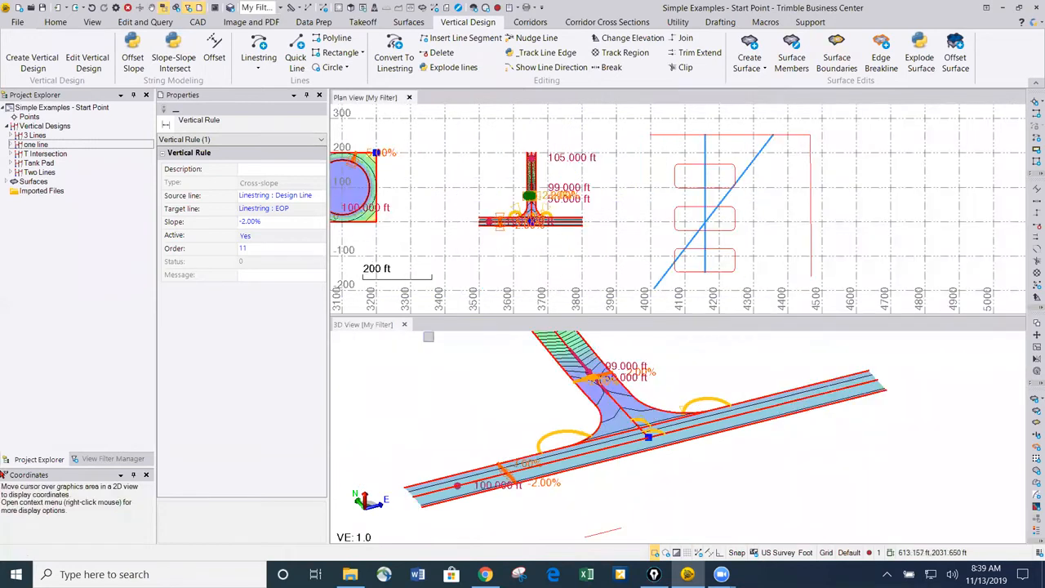
click(404, 324)
Step: Create a vertical design named Parking Lot from the two outer edge lines and three islands, excluding the two blue guide lines
scroll(481, 188, up, 5)
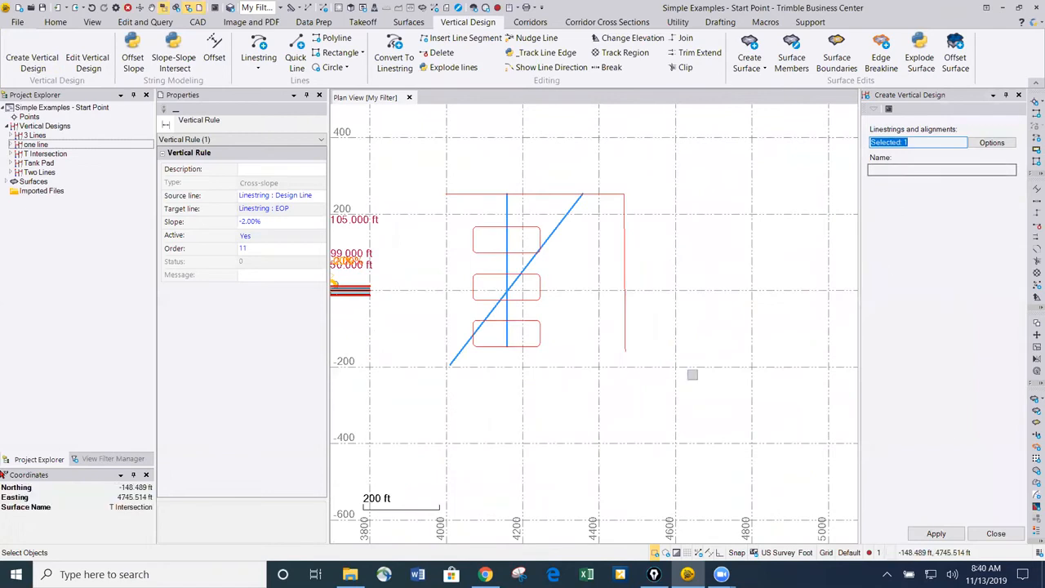
middle_drag(649, 390, 722, 394)
drag(722, 393, 456, 102)
ctrl+click(639, 219)
ctrl+click(581, 214)
click(901, 169)
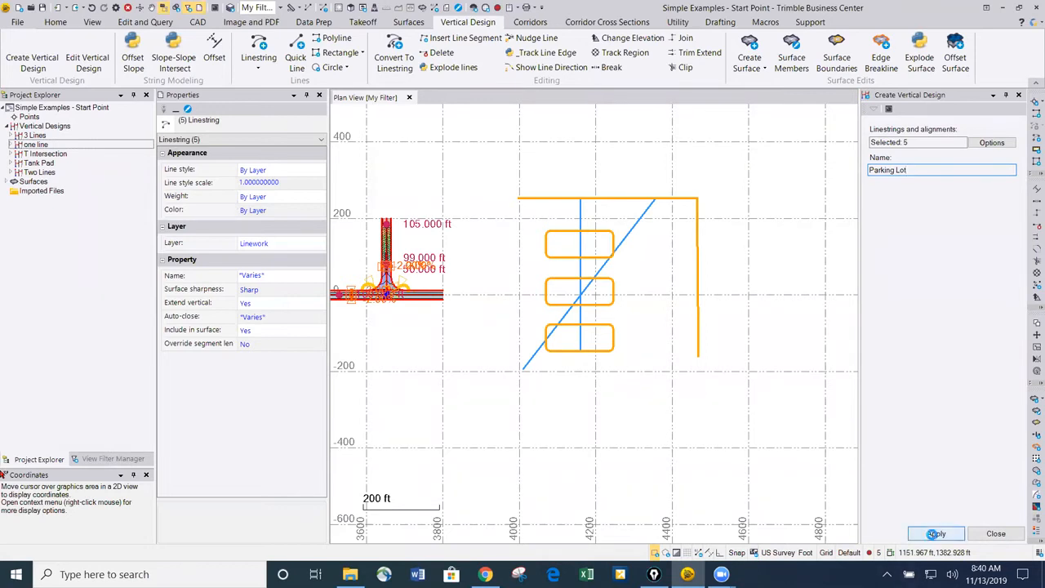
click(937, 534)
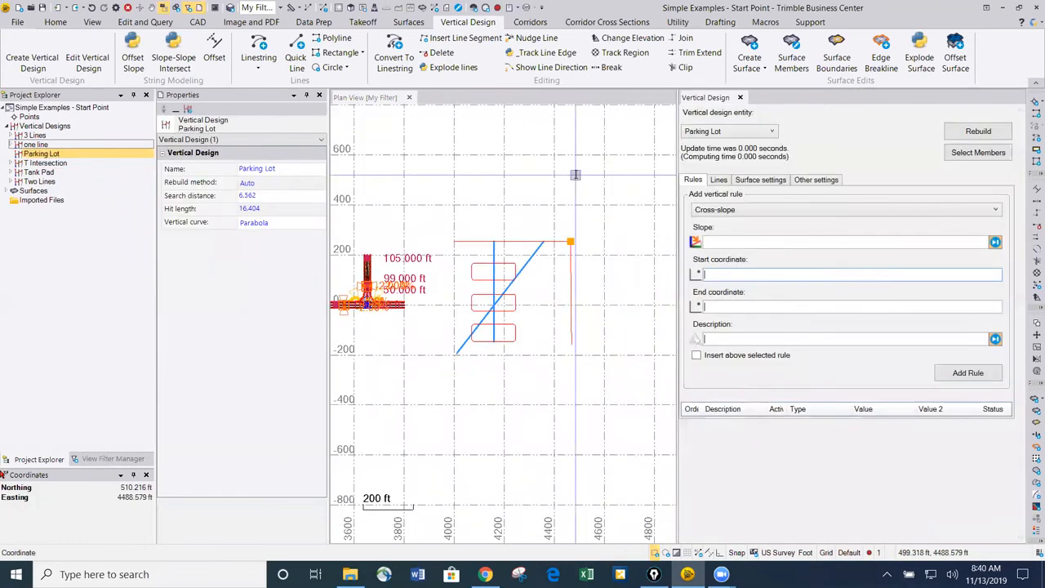
Step: Add an elevation rule of 100 ft near the west end of the parking lot's north edge line
click(731, 211)
click(719, 218)
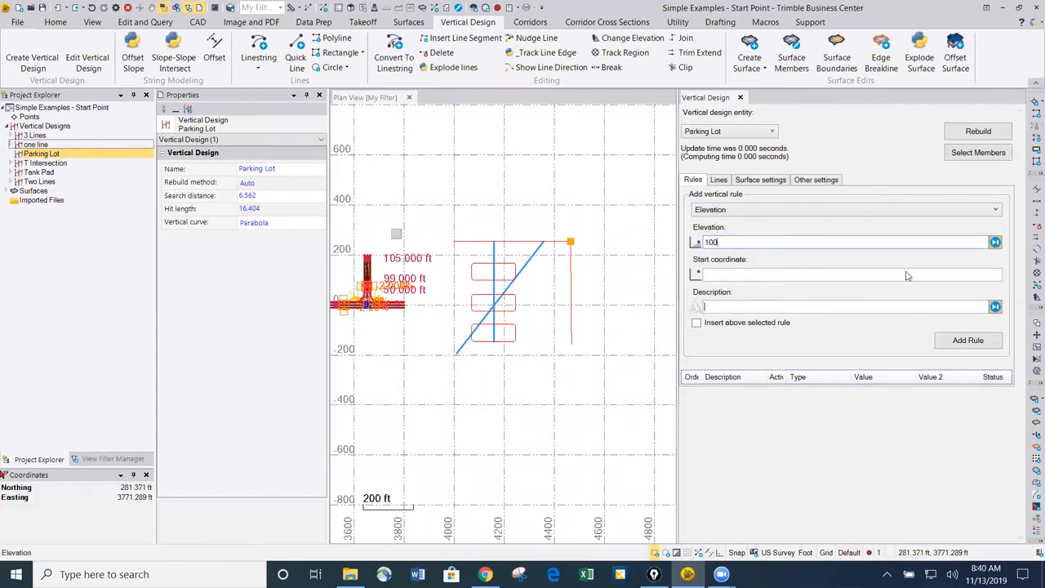
click(760, 280)
click(469, 241)
scroll(475, 281, up, 2)
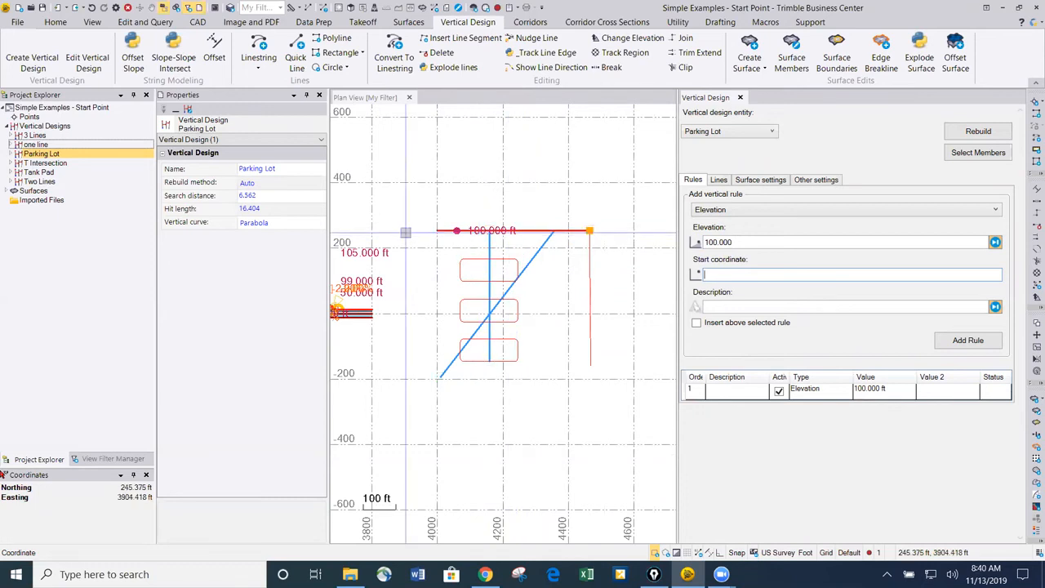
Step: Add a grade rule of -3% along the north edge line, from its west end to its east end
click(725, 209)
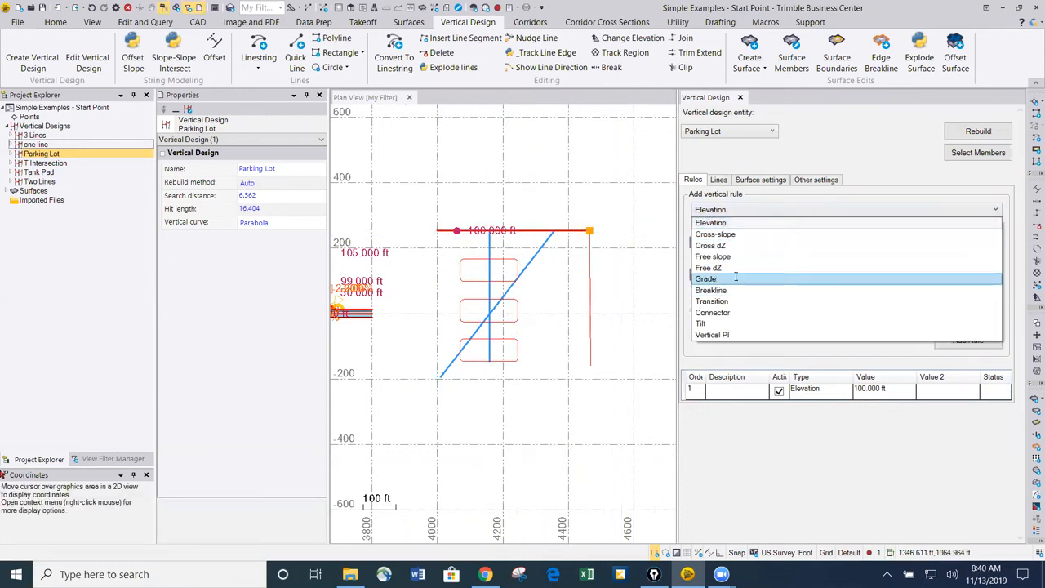
click(717, 278)
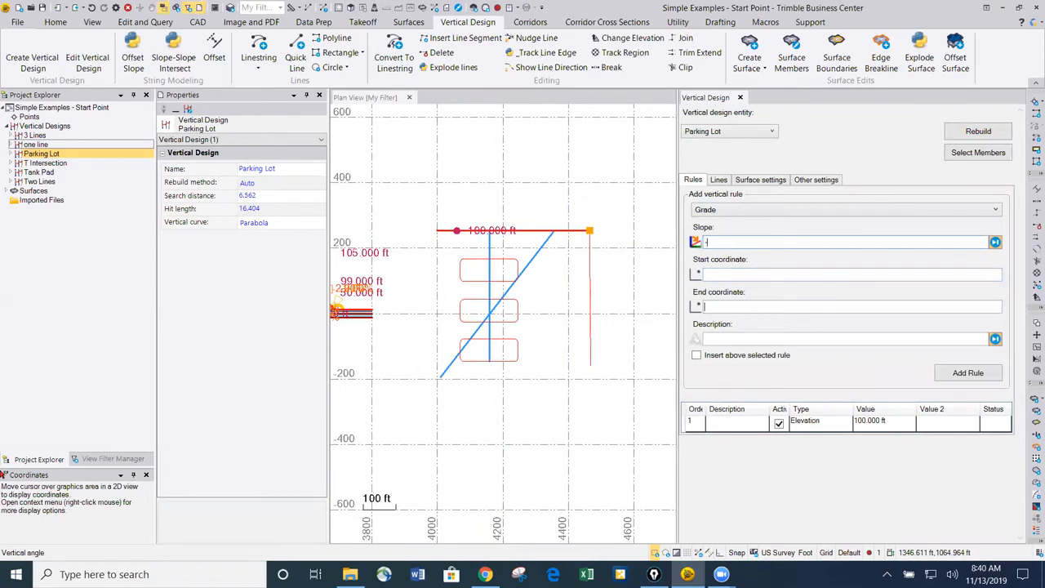
key(Tab)
scroll(446, 233, up, 2)
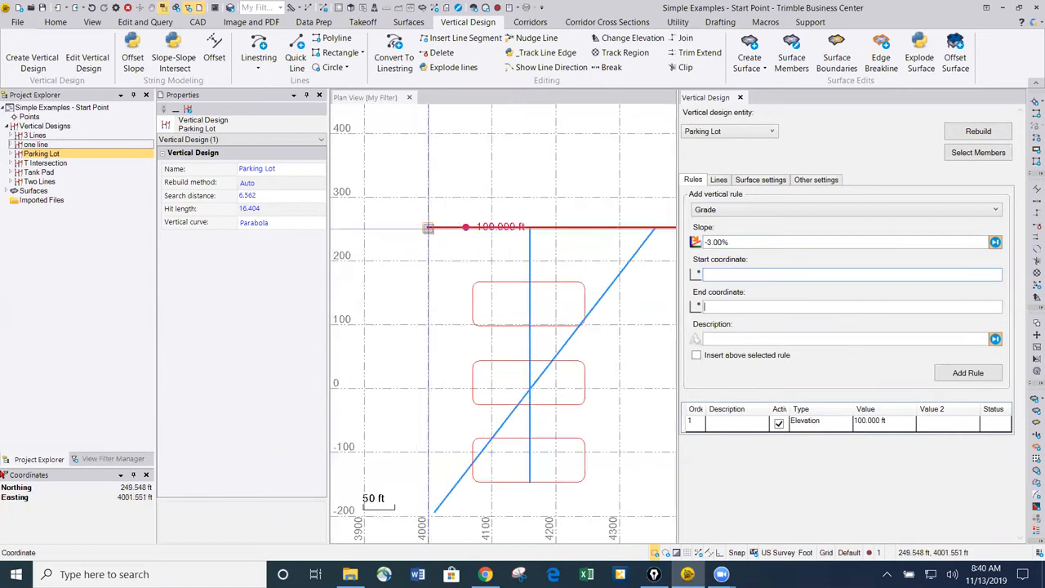
click(428, 227)
middle_drag(573, 240, 413, 248)
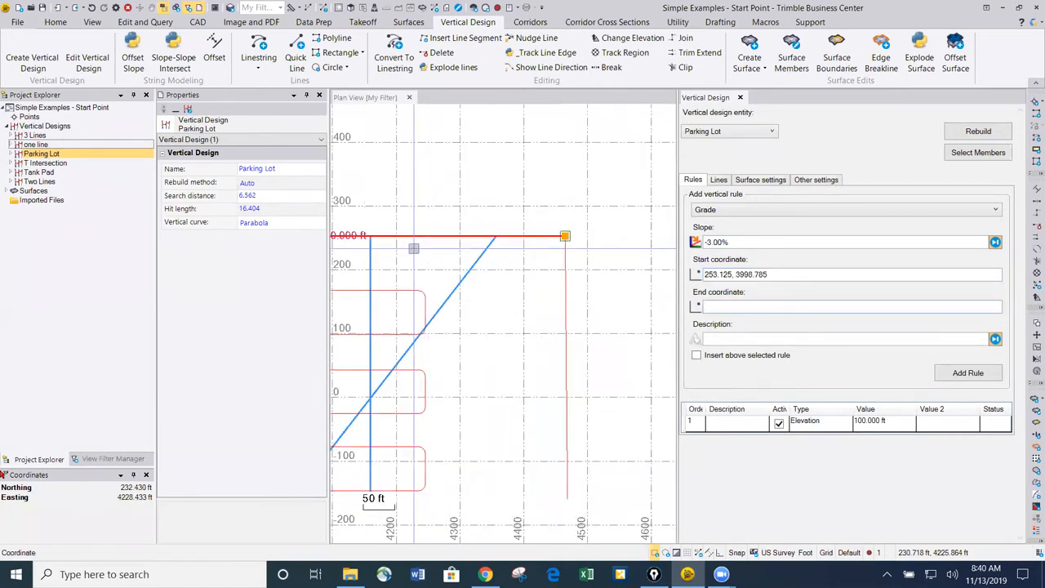
click(564, 235)
scroll(548, 261, down, 1)
scroll(524, 256, down, 3)
middle_drag(463, 283, 504, 260)
scroll(501, 229, up, 3)
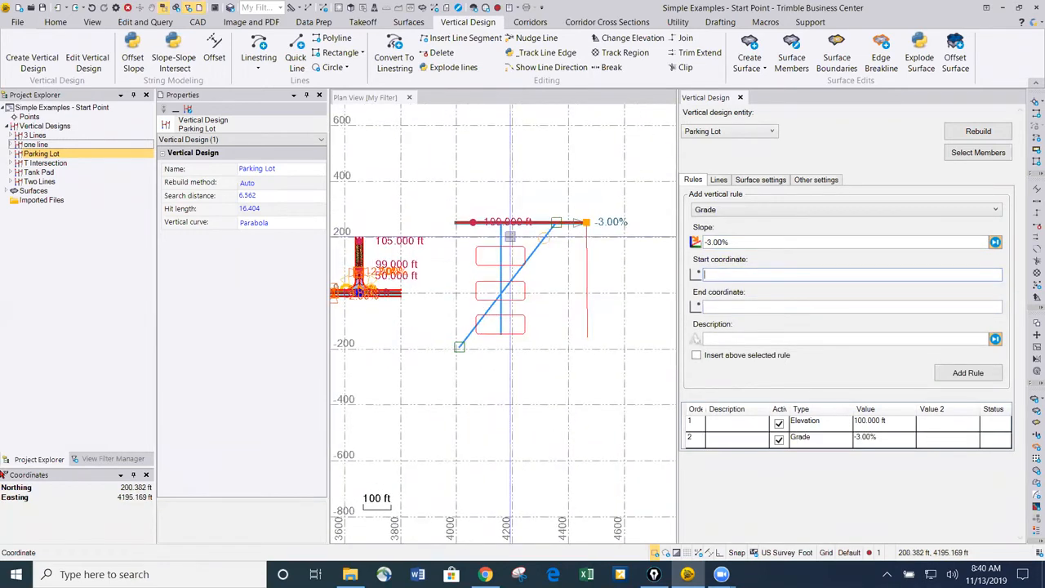
Step: Add a free slope rule of -3% along the north-south guide line, from the north edge line to the northernmost island
click(724, 210)
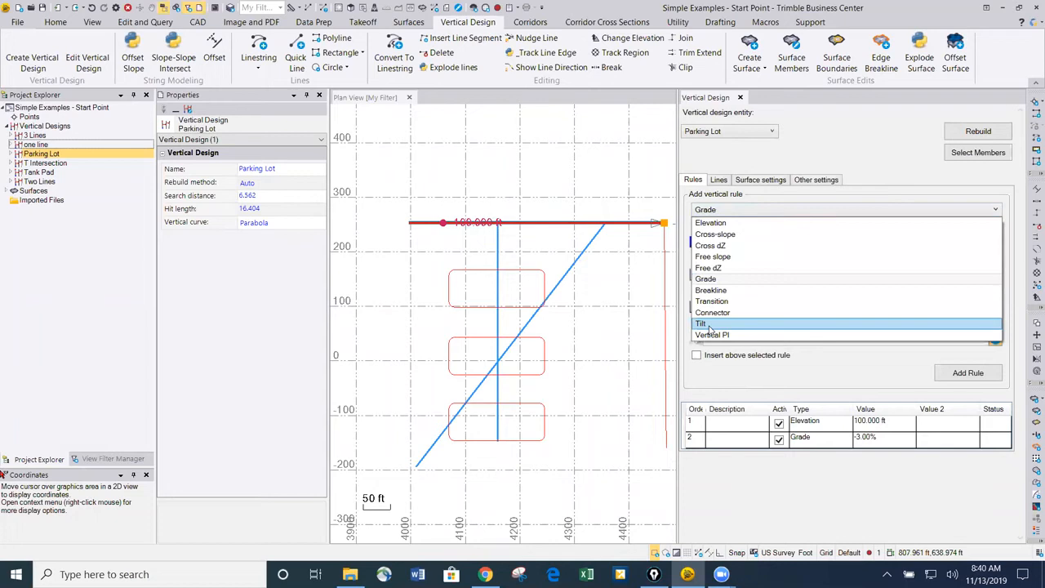
click(726, 258)
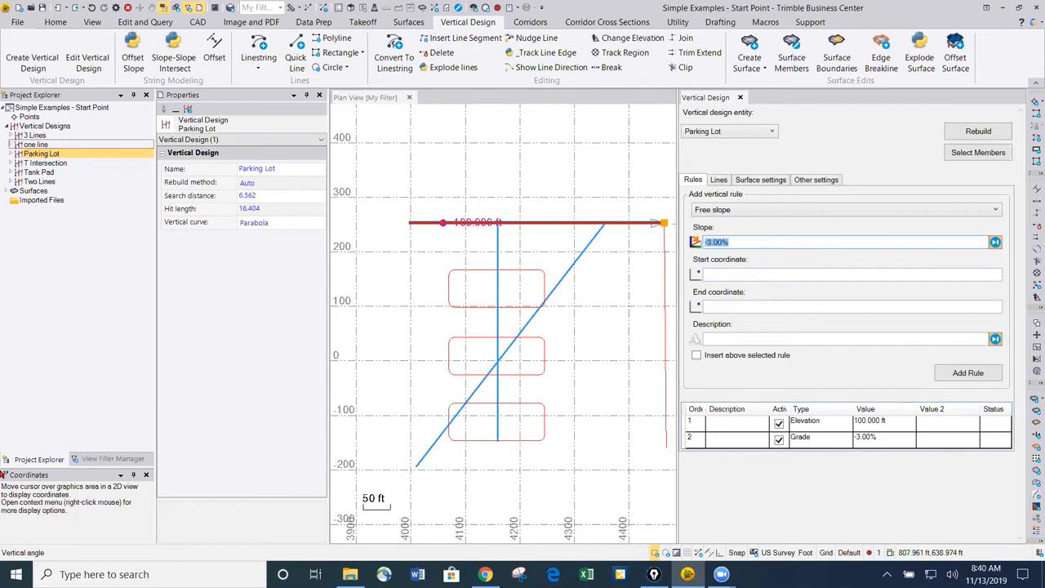
click(733, 275)
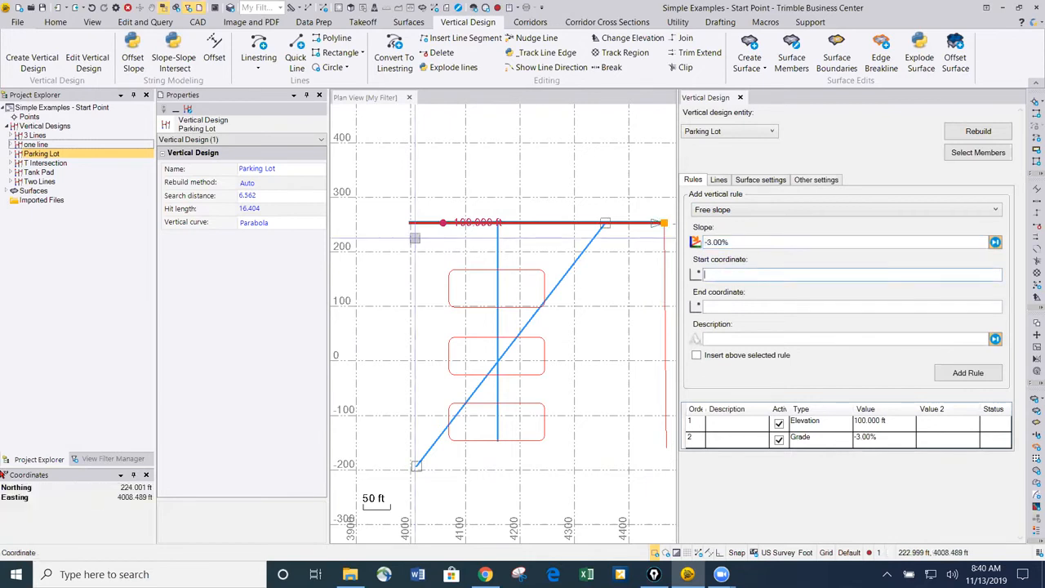
scroll(482, 222, up, 2)
click(516, 224)
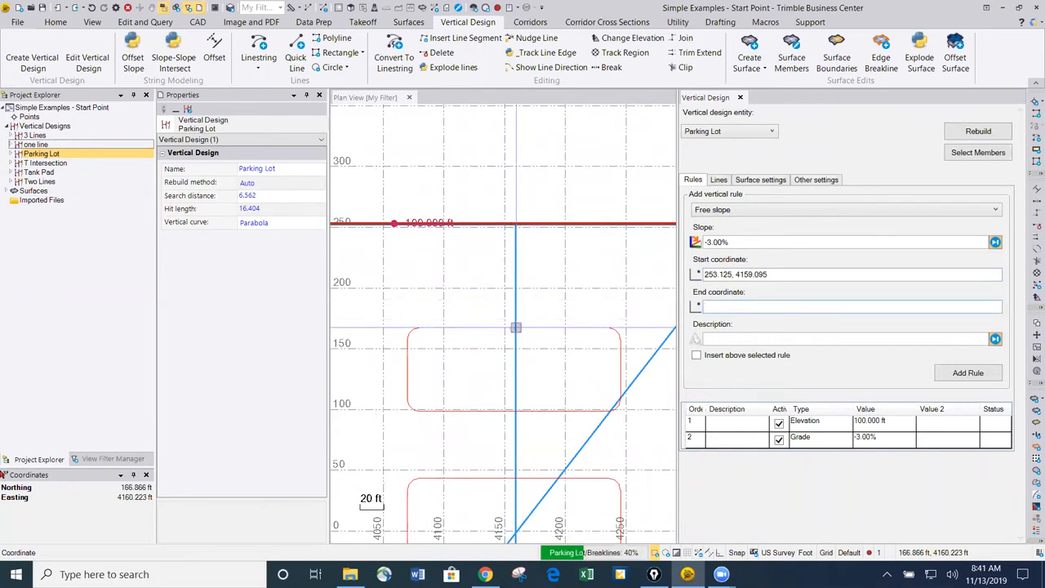
click(517, 327)
scroll(376, 262, down, 2)
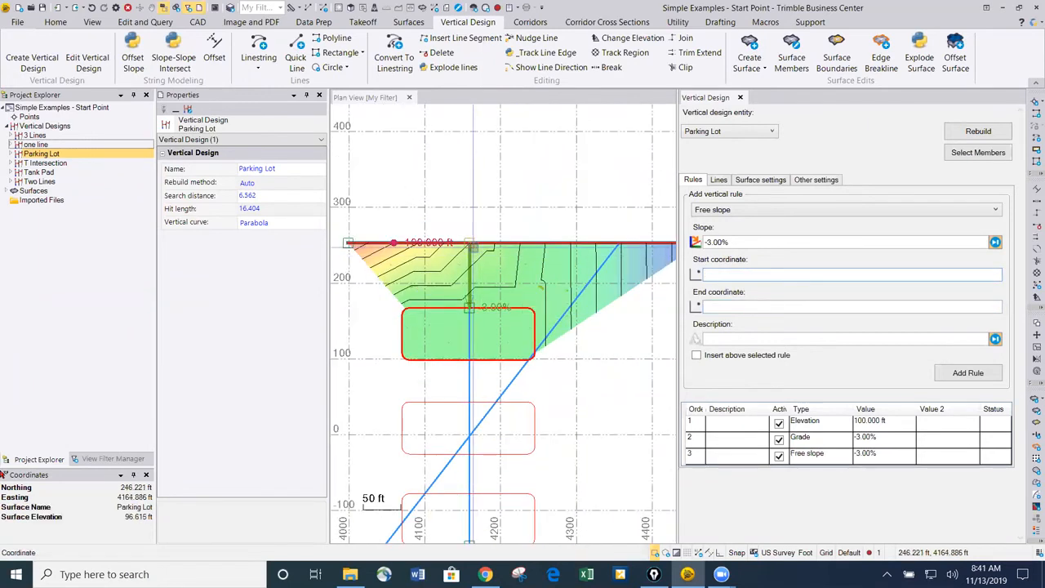
Step: Examine the parking lot surface between the north edge and the first island in plan and 3D
scroll(475, 266, down, 1)
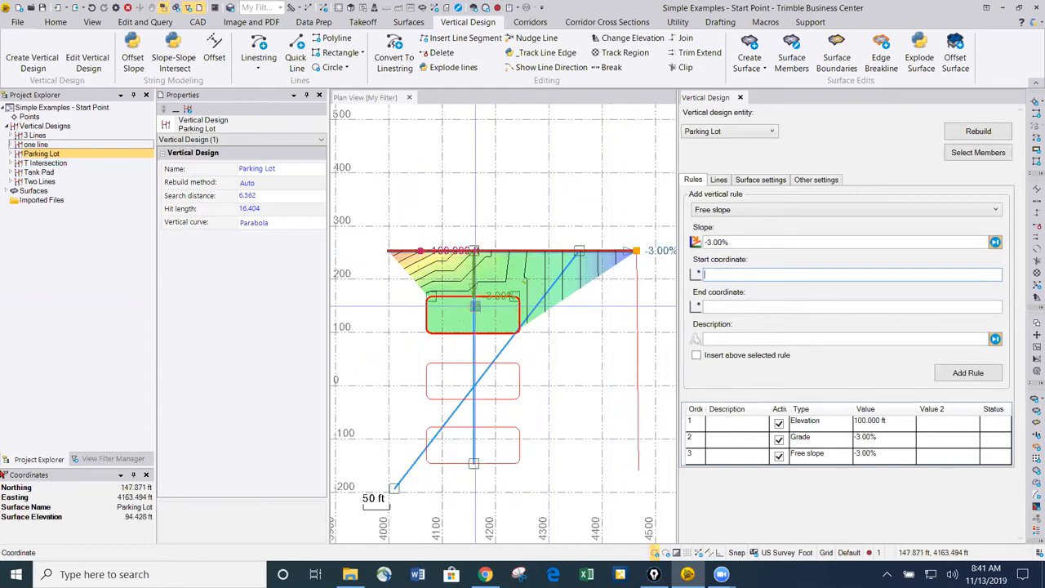
scroll(472, 294, up, 2)
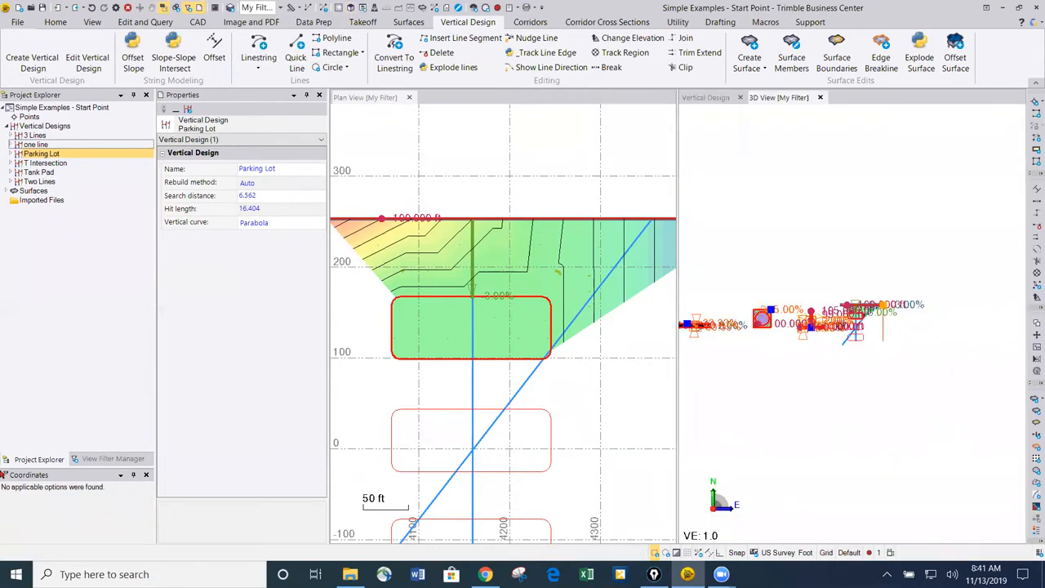
scroll(850, 354, up, 1)
right_drag(882, 329, 915, 279)
mouse_move(766, 377)
middle_down()
mouse_move(783, 363)
mouse_move(850, 362)
middle_up()
scroll(784, 361, up, 4)
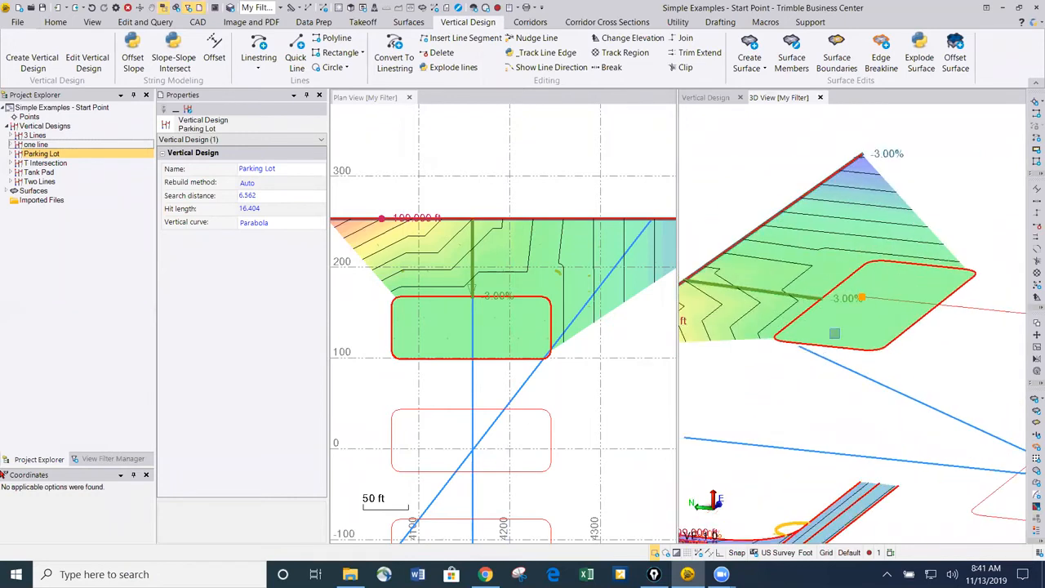
scroll(836, 335, down, 3)
right_drag(855, 372, 787, 301)
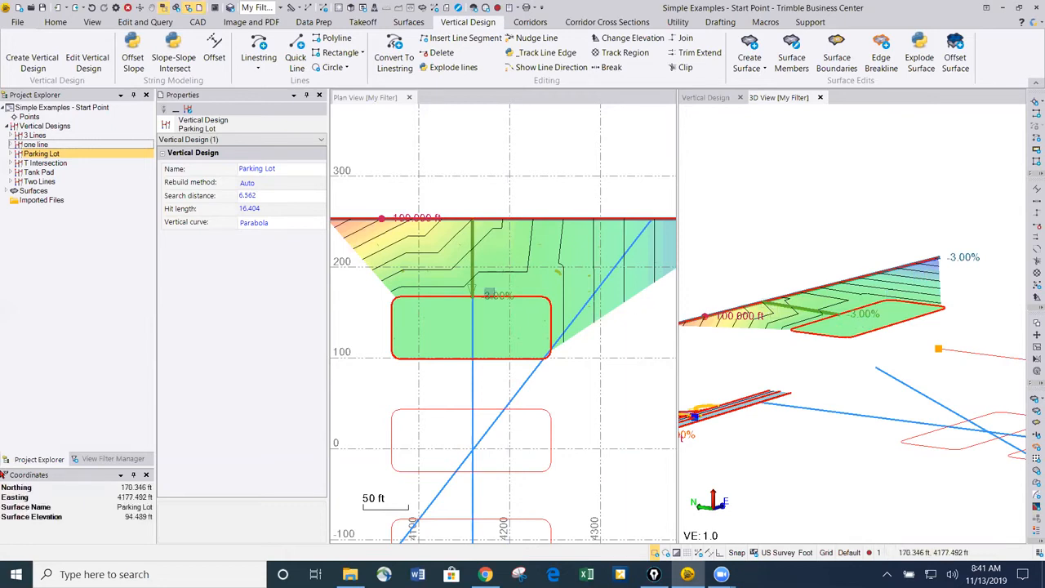
Step: Add a free slope rule of -3% along the north-south guide line, from the first island's south edge to the second island's north edge
click(706, 98)
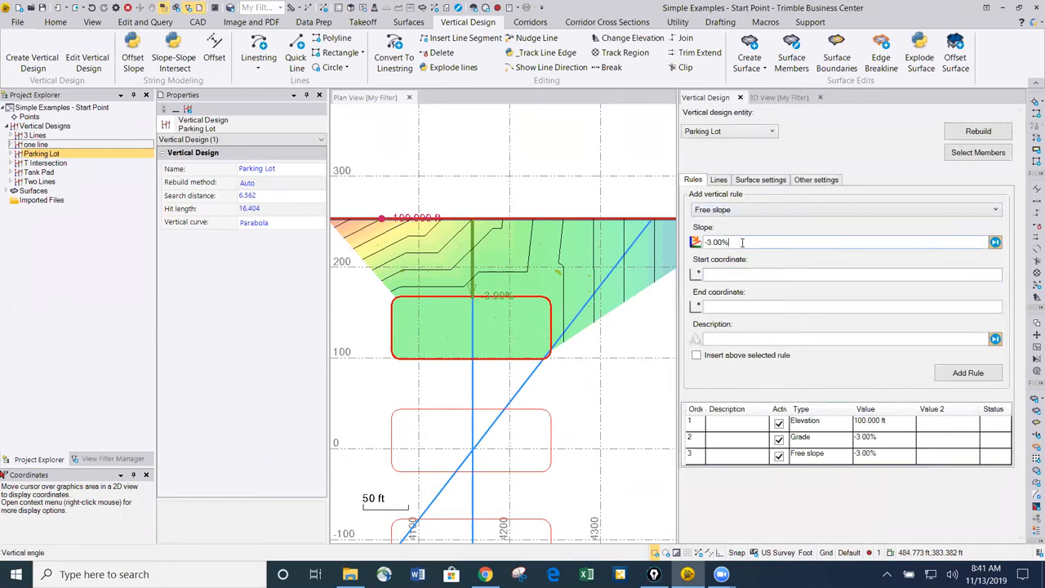
click(736, 273)
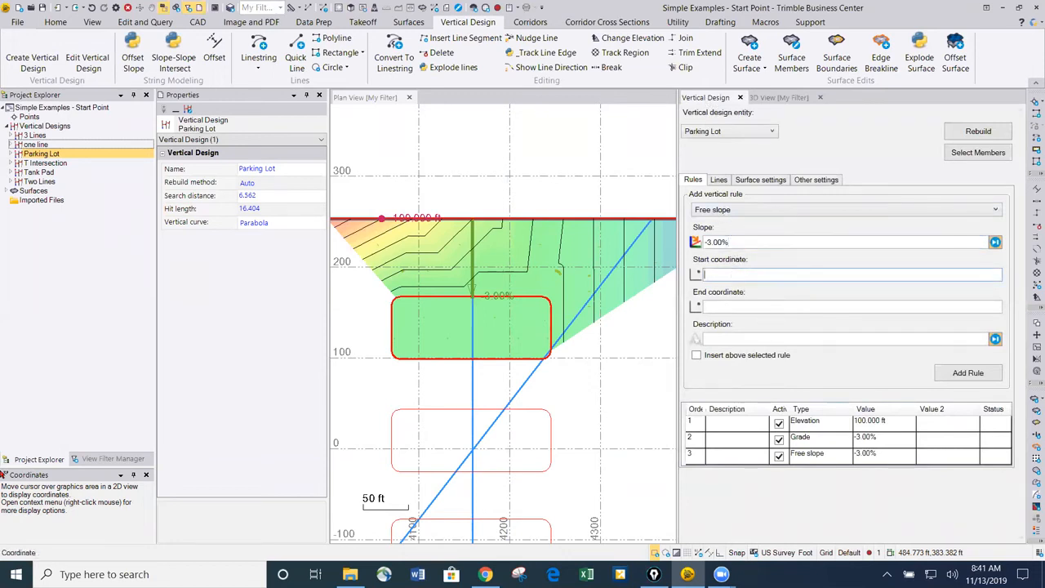
click(473, 360)
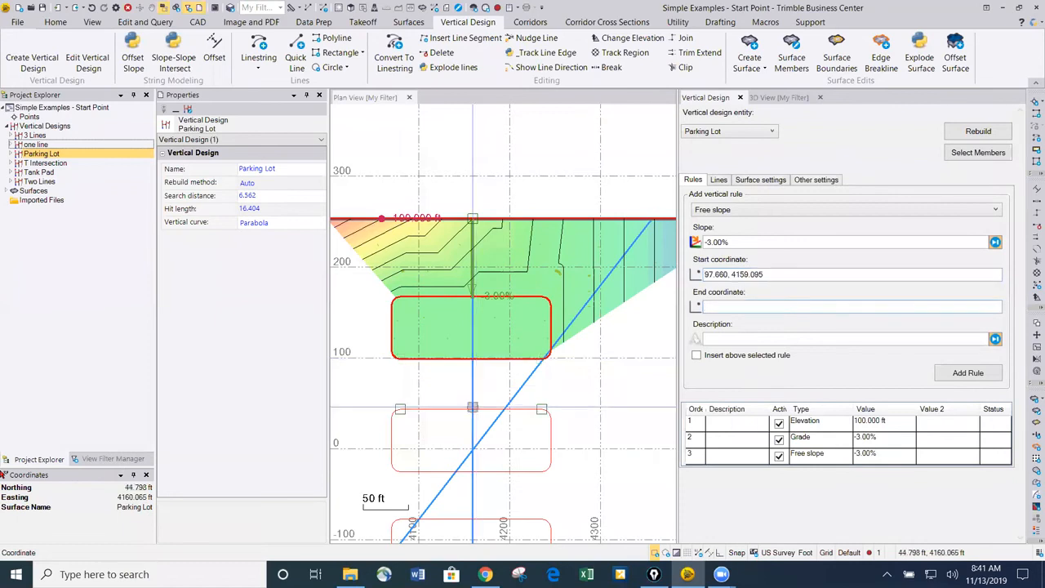
click(473, 408)
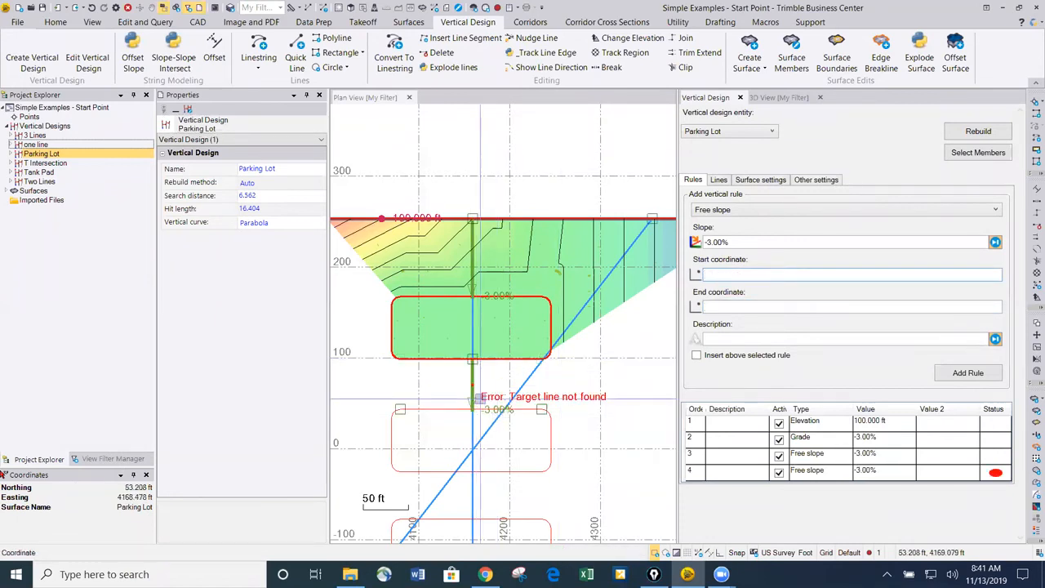
Step: Adjust the end point of the free slope rule between the first two islands so it targets the second island's outline
scroll(496, 388, up, 3)
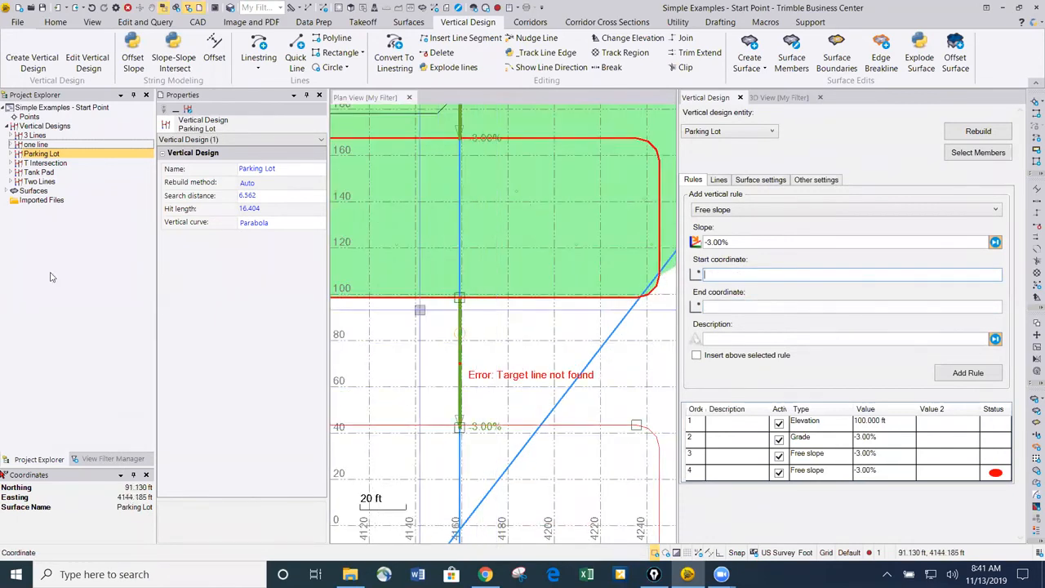
click(464, 335)
key(Escape)
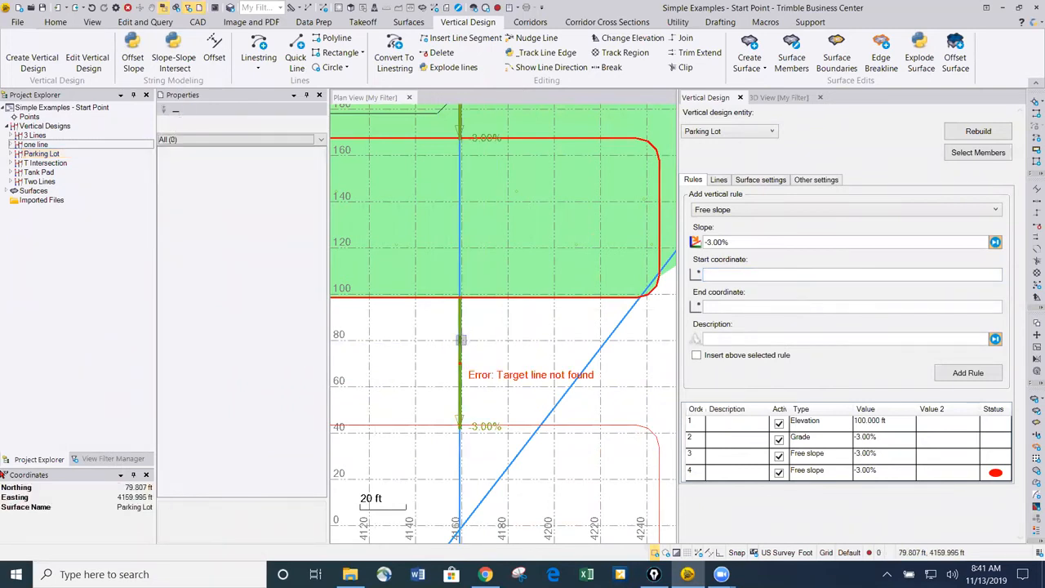
click(461, 341)
click(497, 360)
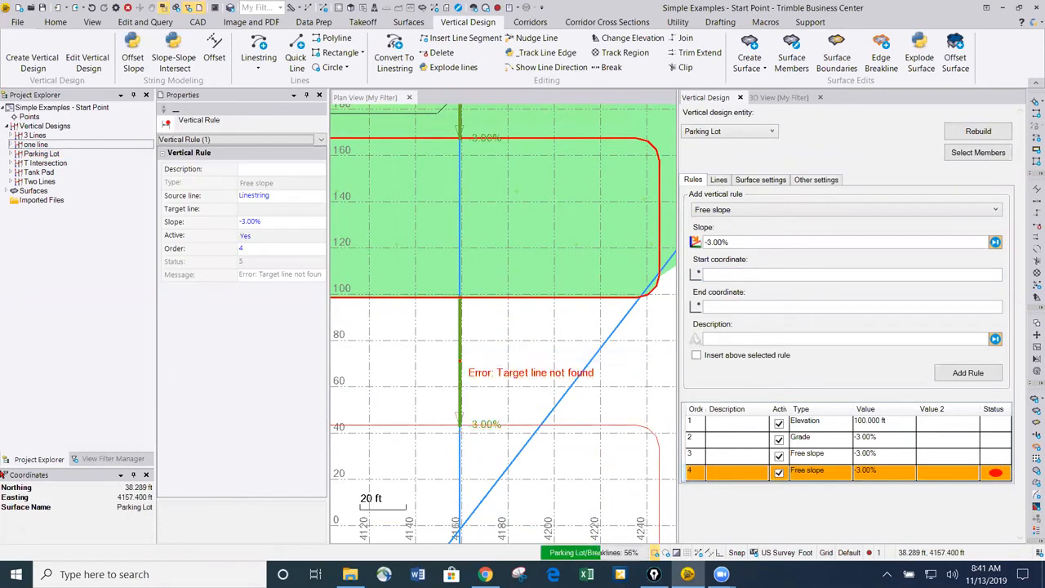
scroll(475, 366, down, 5)
middle_drag(504, 313, 519, 293)
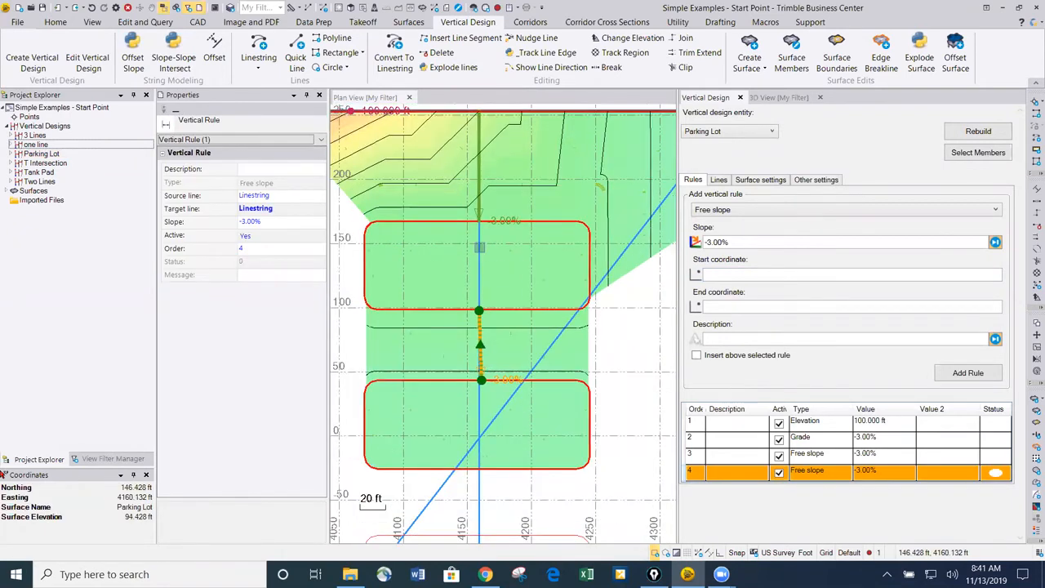
Step: Try to align the end point of the rule between the first two islands with the north-south guide line
scroll(482, 382, up, 2)
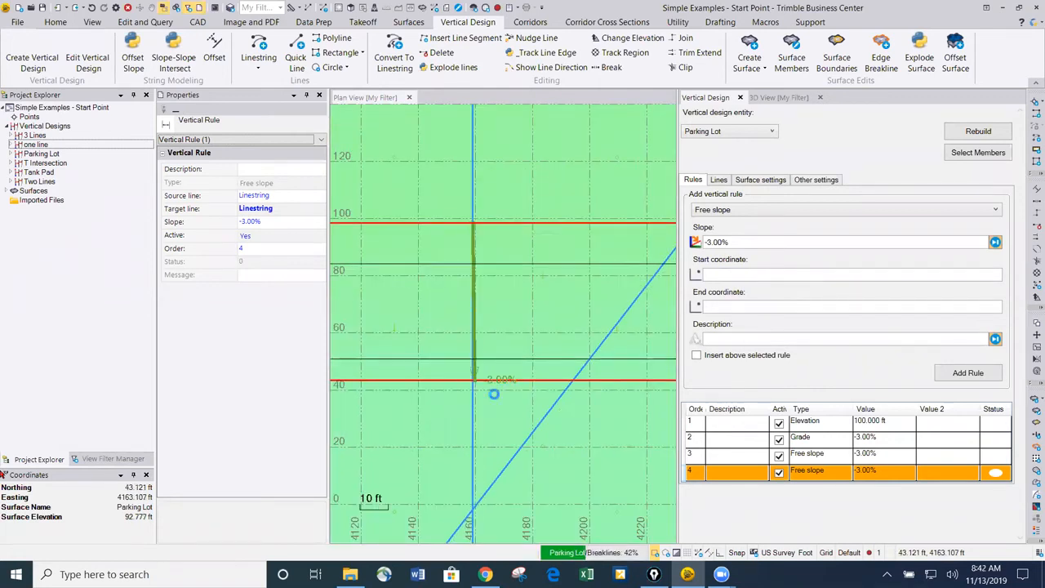
mouse_move(476, 381)
mouse_down()
mouse_move(461, 380)
mouse_move(473, 380)
mouse_up()
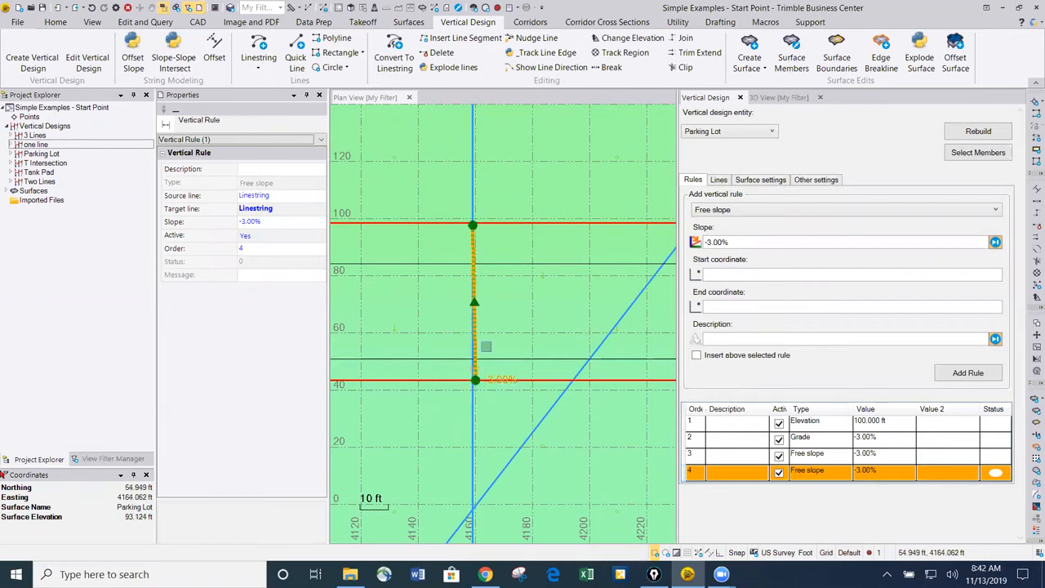
scroll(504, 299, down, 3)
right_click(504, 299)
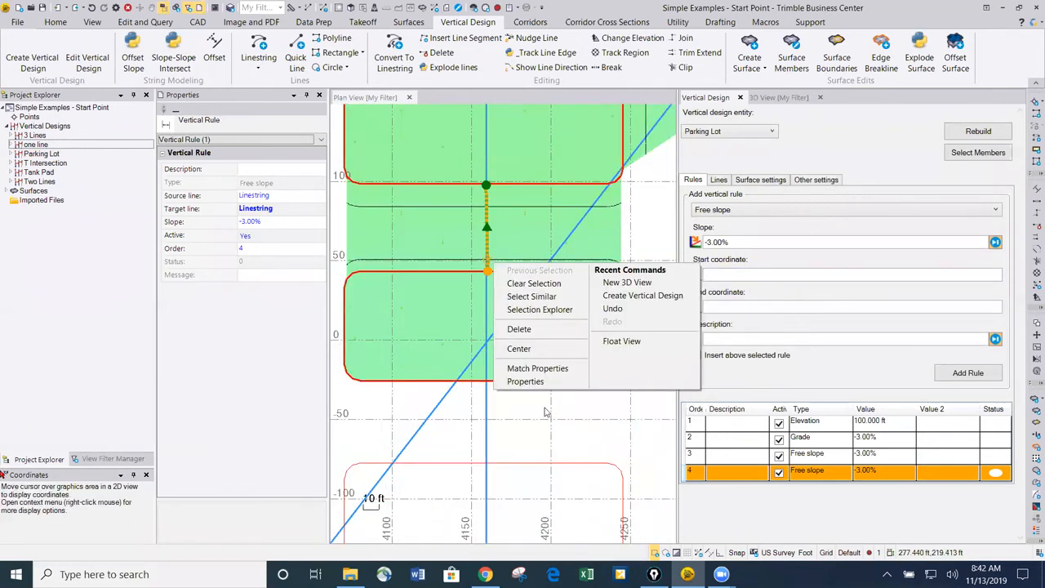
click(545, 381)
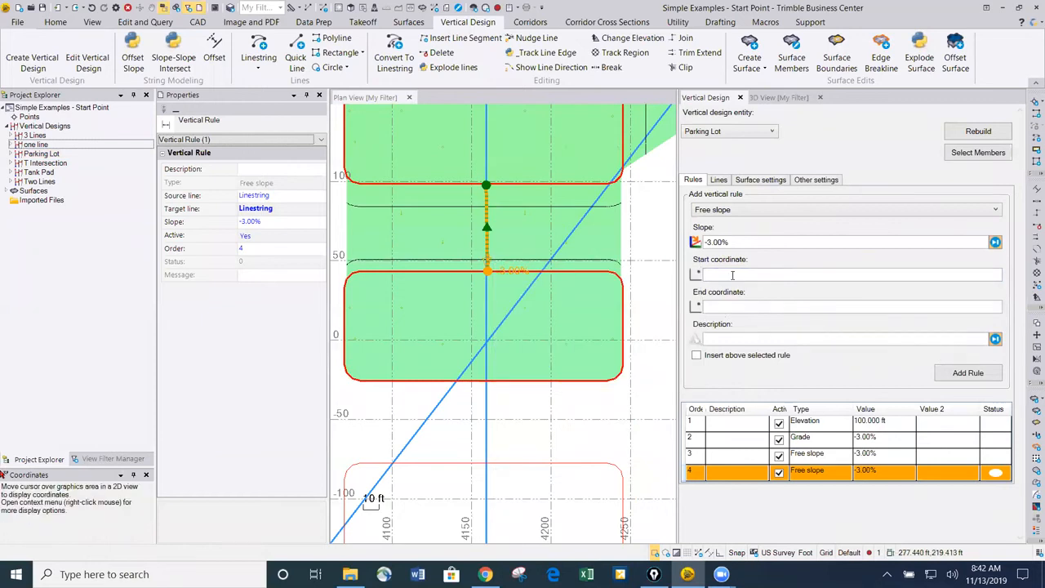
Step: Add a free slope rule of -3% from the second island's south edge to the third island's north edge along the guide line
scroll(481, 375, up, 2)
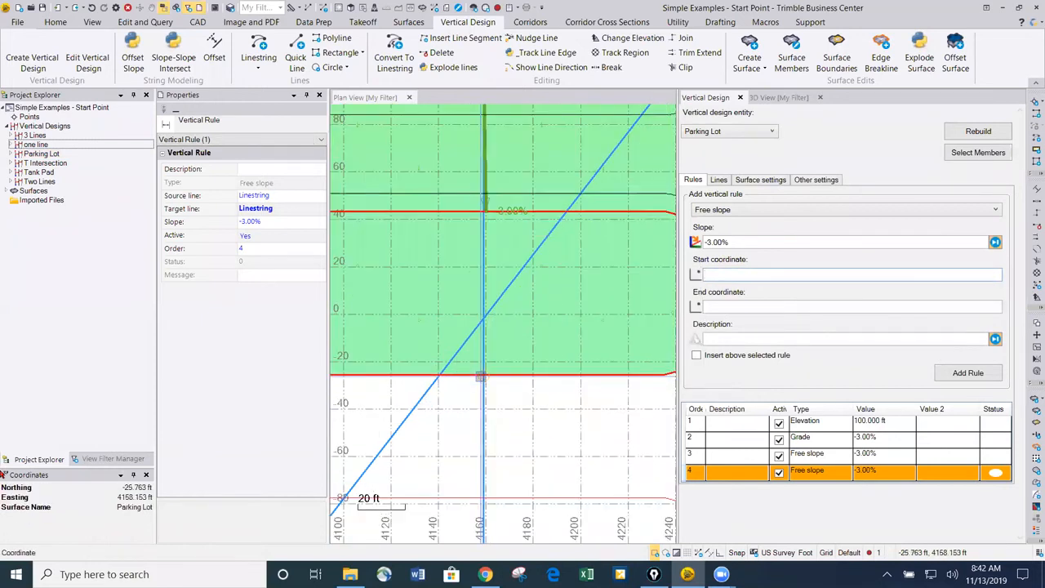
click(481, 376)
click(480, 499)
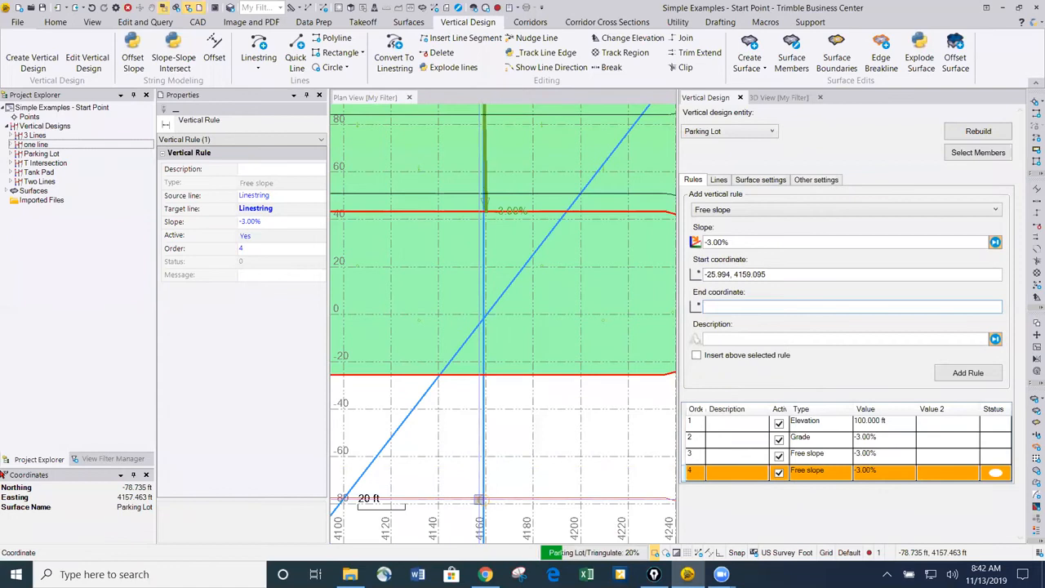
scroll(522, 474, down, 1)
scroll(513, 460, up, 1)
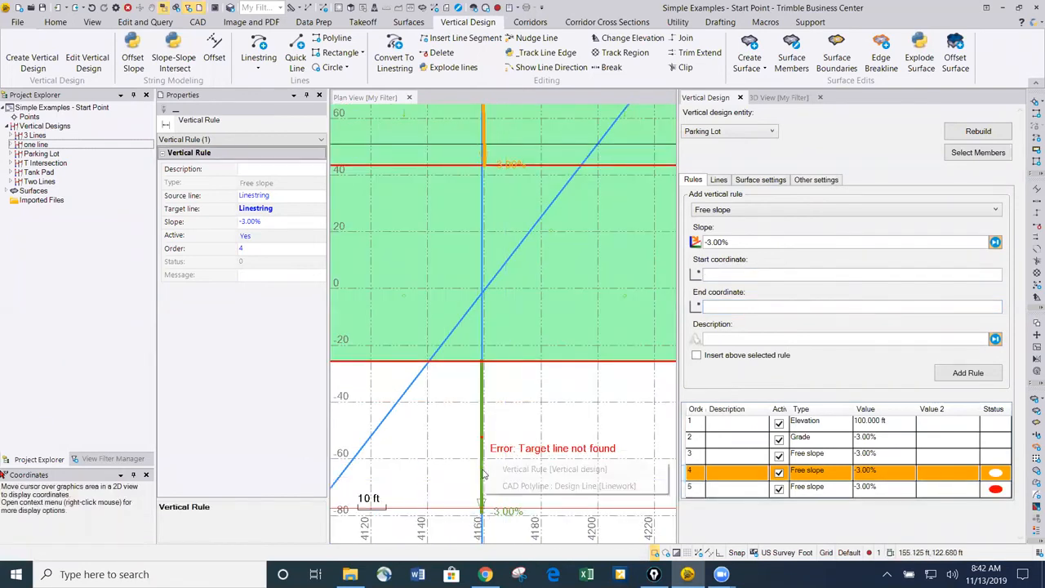
Step: Adjust the end point of the free slope rule below the second island so it targets the third island's outline
click(532, 469)
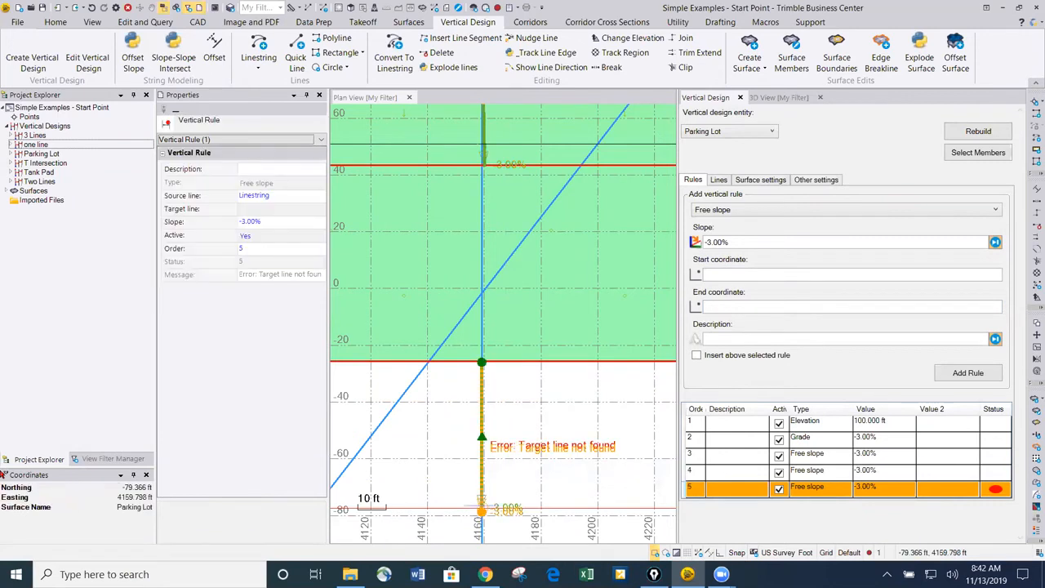
click(490, 444)
scroll(490, 444, down, 2)
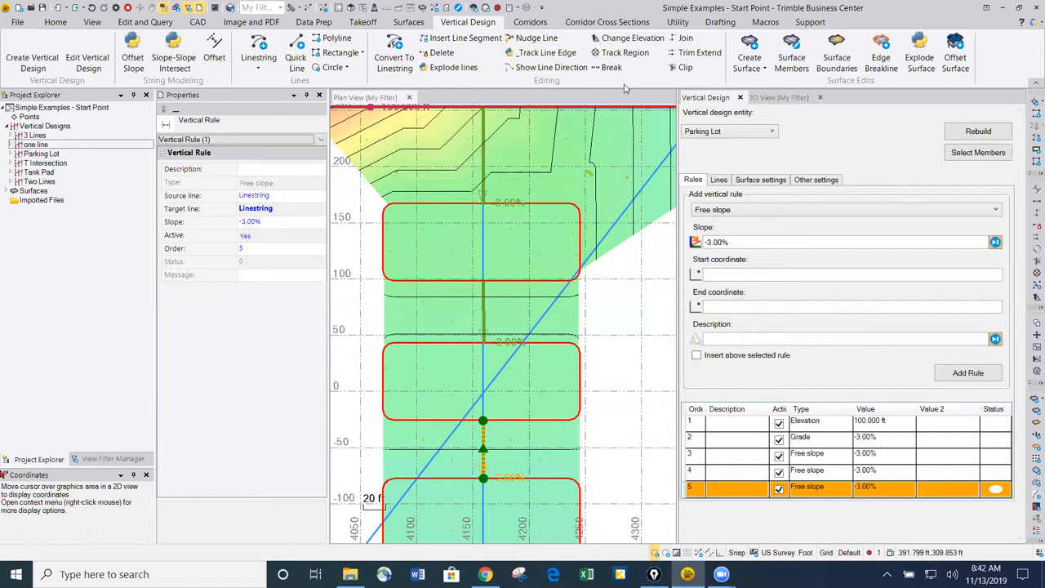
Step: Examine in 3D how the parking lot surface slopes across the three islands
click(781, 98)
scroll(809, 314, down, 3)
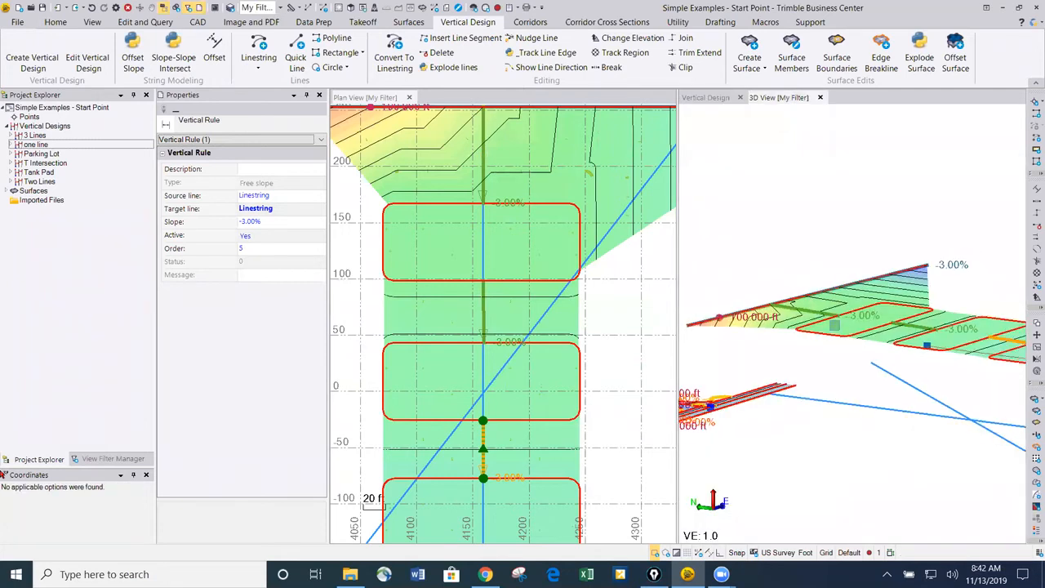
middle_drag(811, 310, 785, 308)
scroll(785, 301, up, 2)
middle_drag(933, 290, 913, 323)
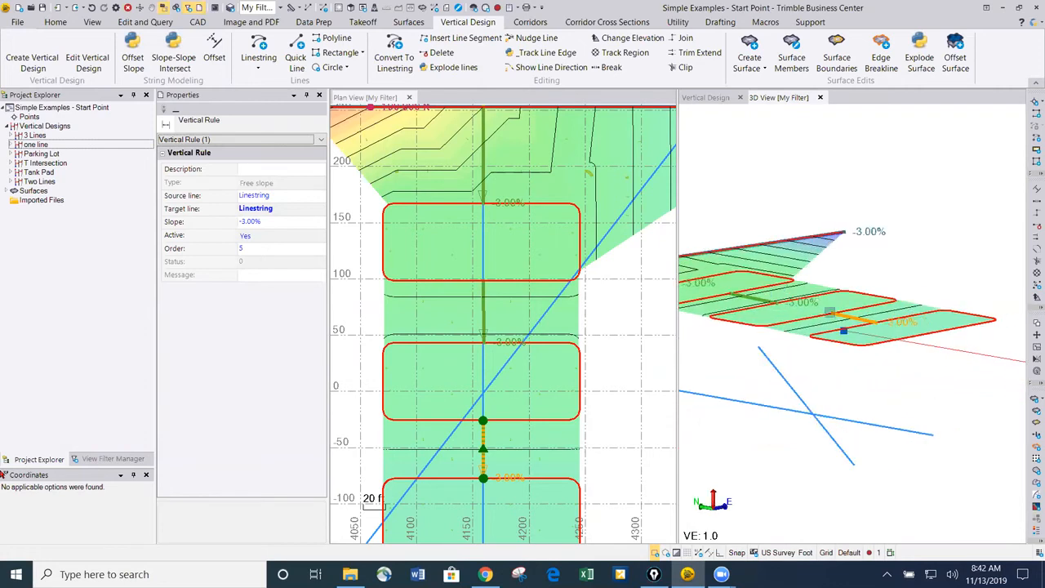
middle_drag(875, 275, 855, 298)
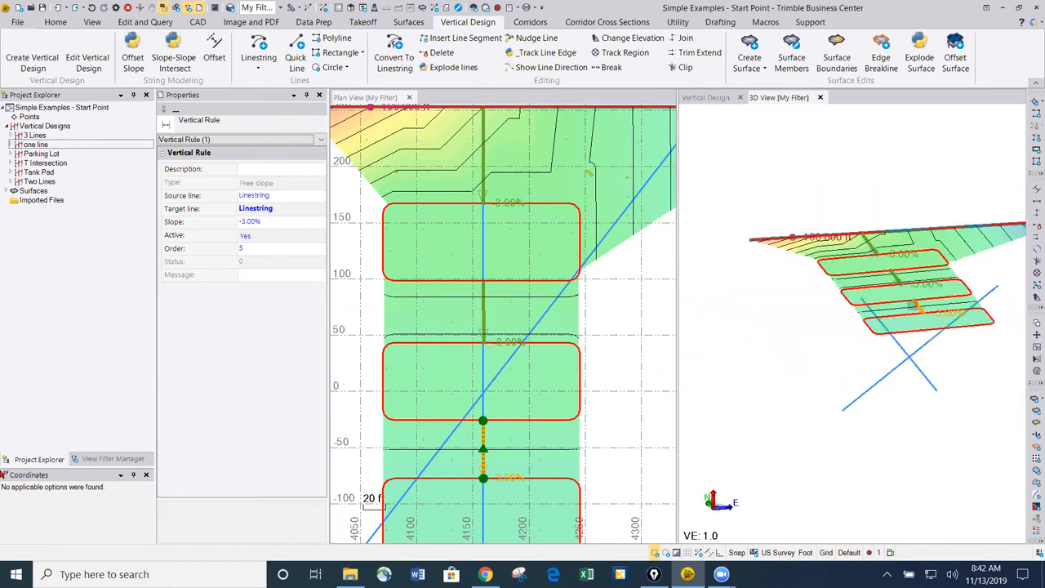
scroll(916, 315, down, 2)
middle_drag(917, 315, 857, 285)
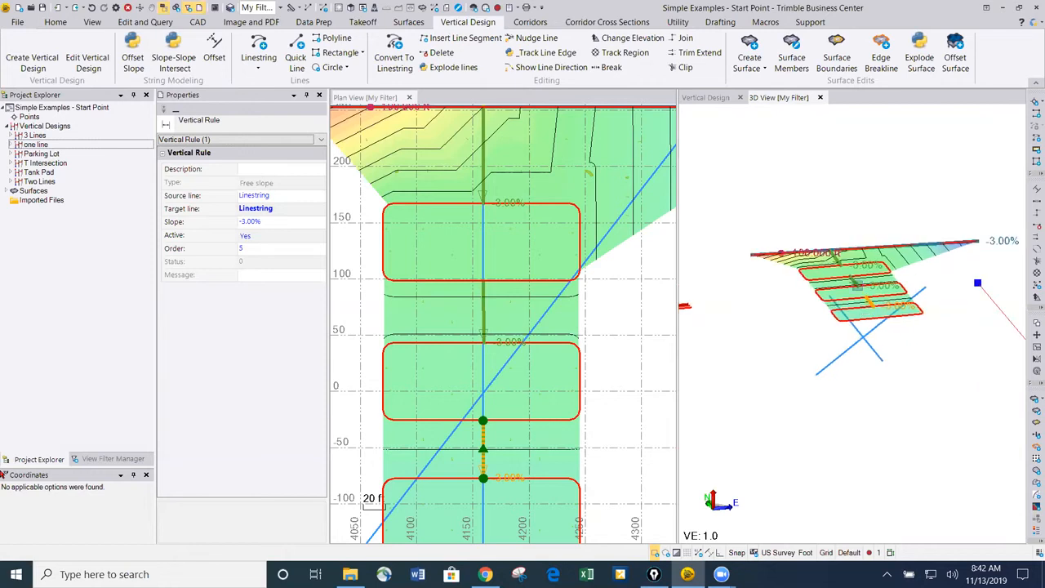
Step: Delete the two free slope rules that link the islands to each other
click(707, 98)
right_click(745, 490)
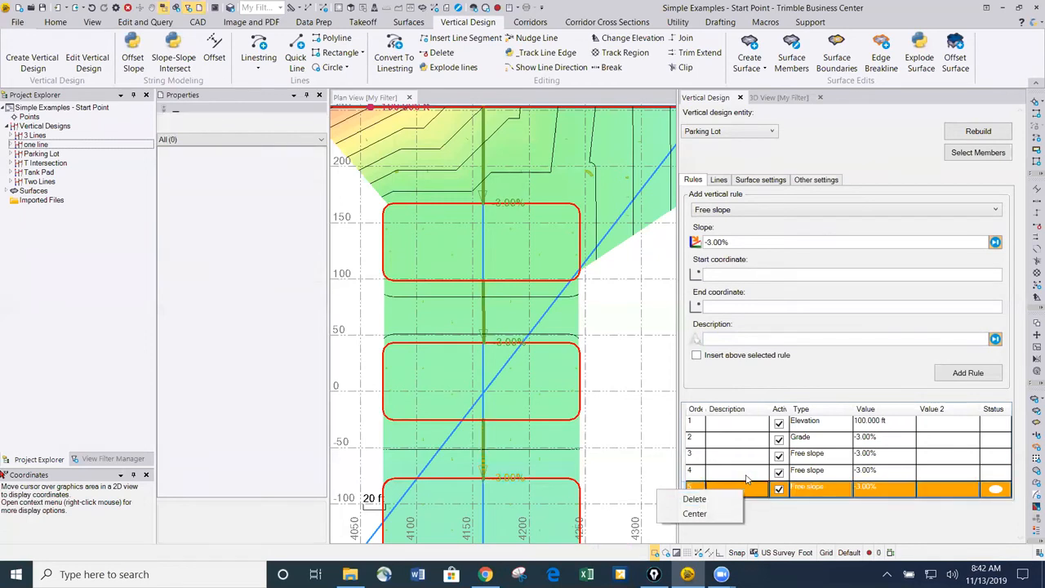
click(694, 499)
right_click(748, 477)
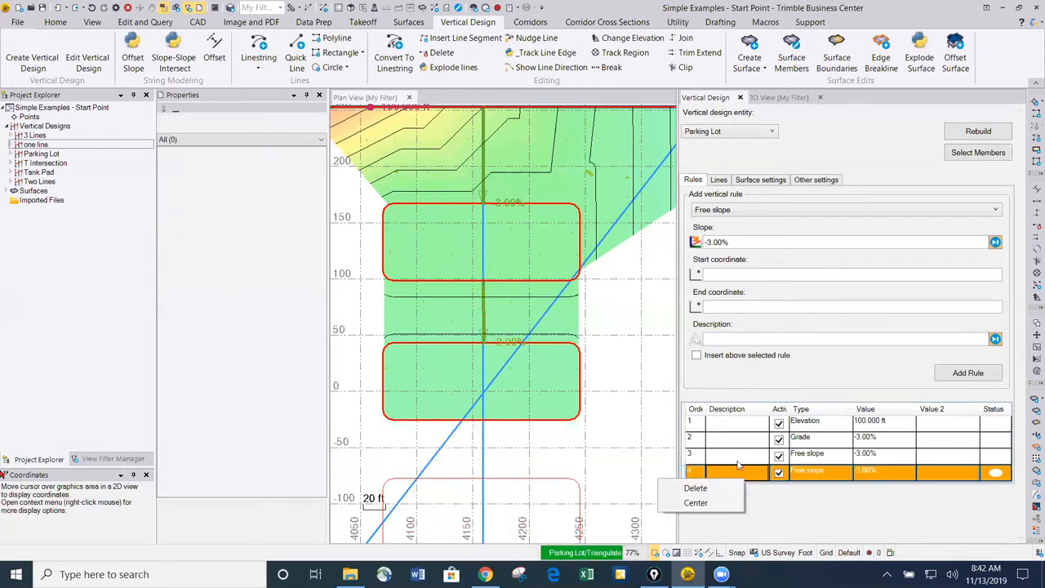
click(696, 488)
Step: Delete the free slope rule to the northernmost island and the grade rule along the north edge line
right_click(749, 456)
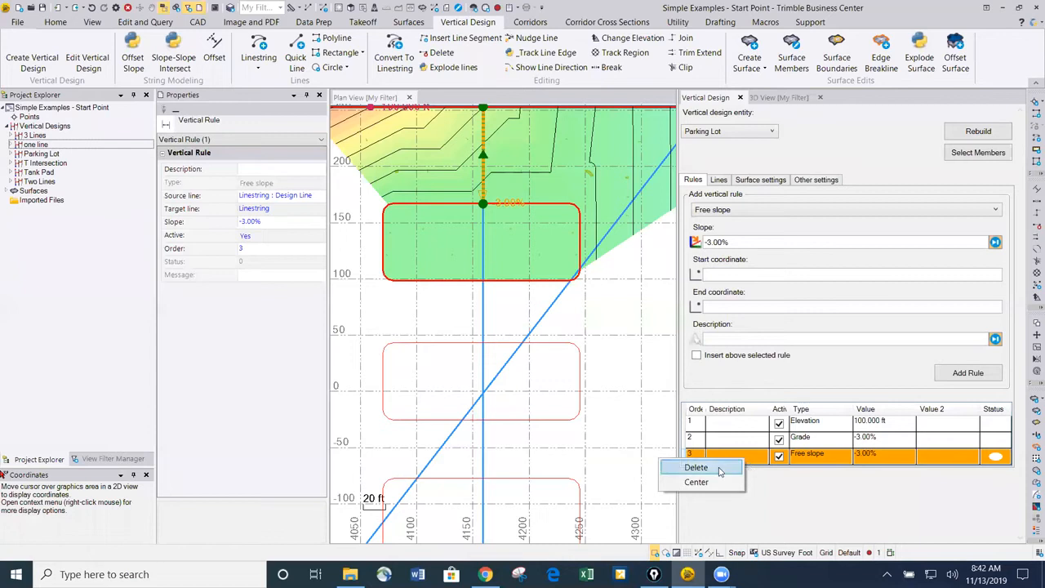
click(722, 467)
click(748, 439)
right_click(748, 440)
click(706, 451)
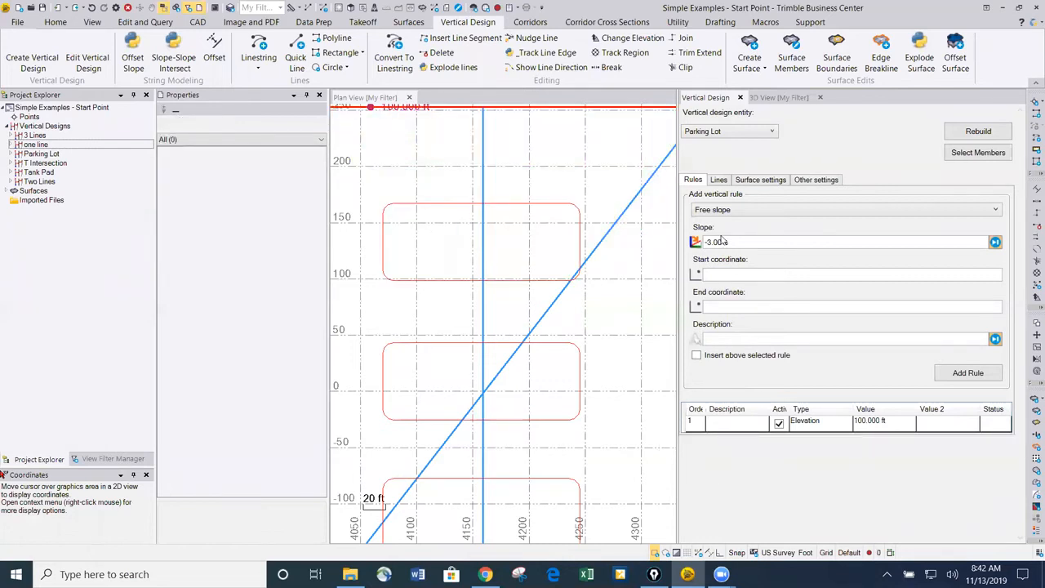
Step: Add a cross-slope rule of -3% along the north-south guide line, from the north edge line to the northernmost island
click(729, 210)
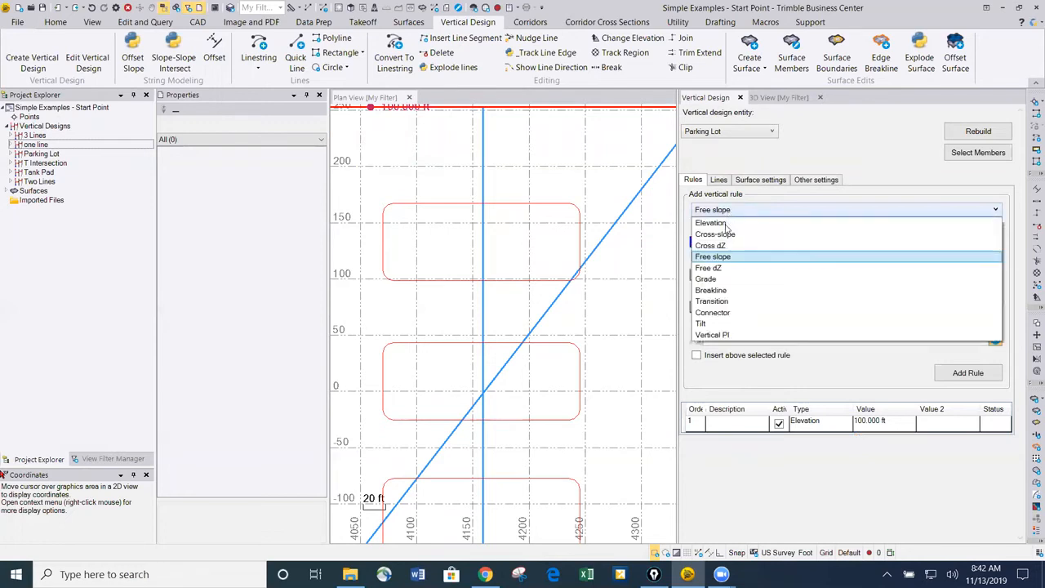
click(745, 235)
click(740, 271)
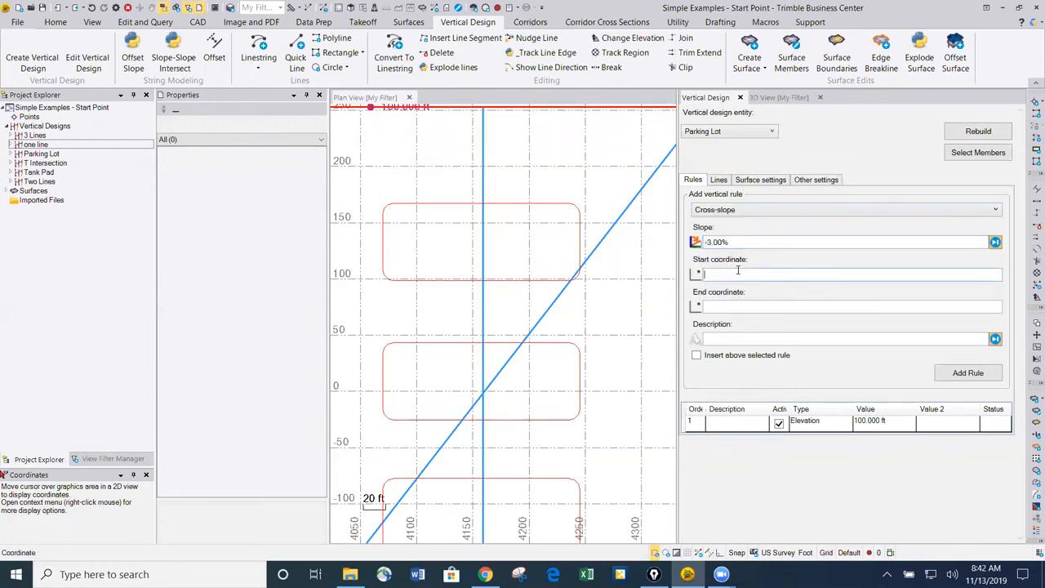
middle_drag(508, 133, 512, 175)
click(486, 145)
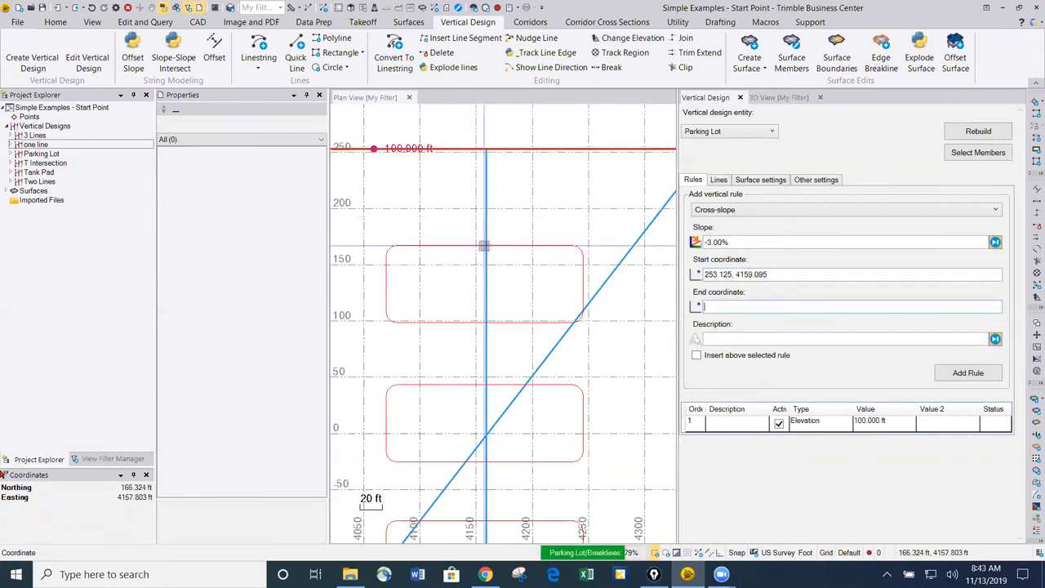
click(493, 269)
scroll(497, 275, down, 1)
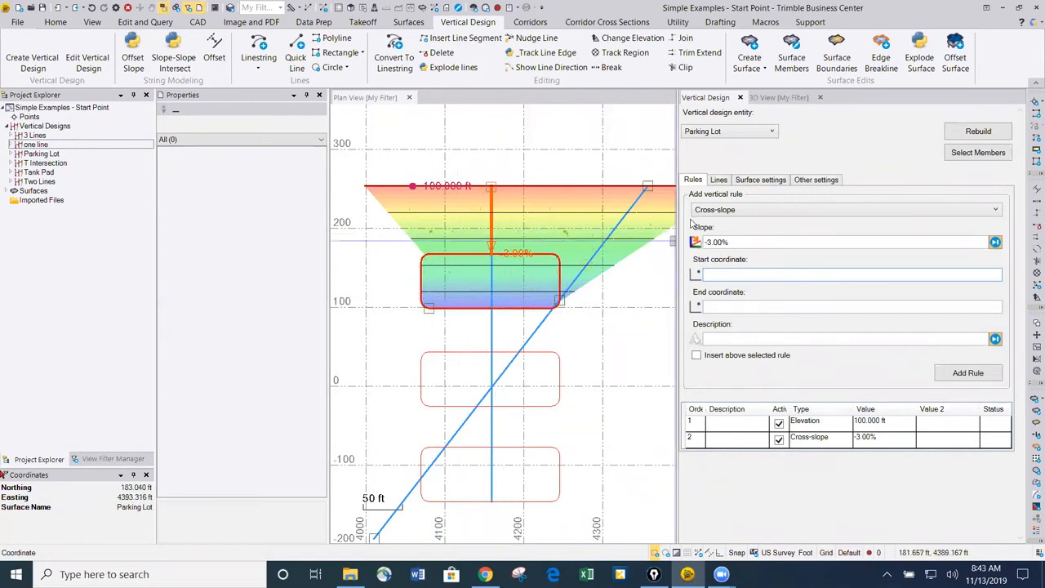
Step: Add a grade rule of -3% along the north edge line from its west end to the diagonal guide line, ordered above the cross-slope rule
click(756, 423)
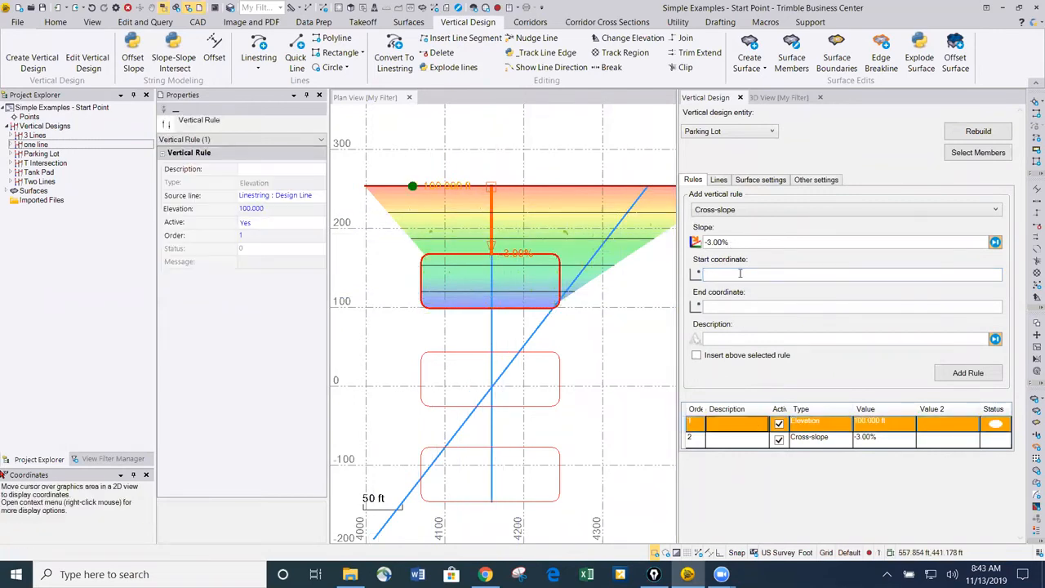
click(724, 211)
click(743, 272)
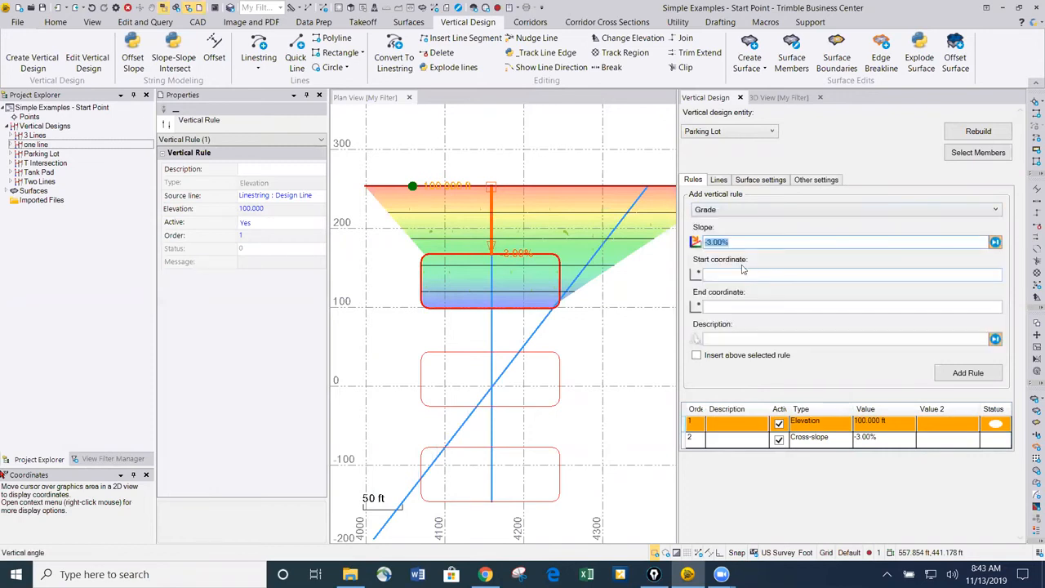
key(Tab)
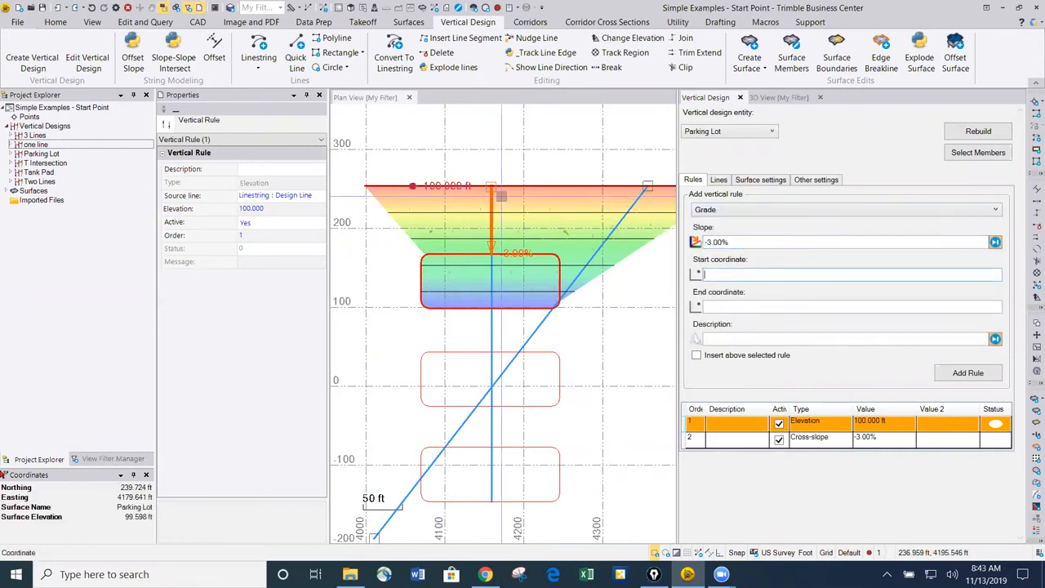
click(366, 186)
click(657, 184)
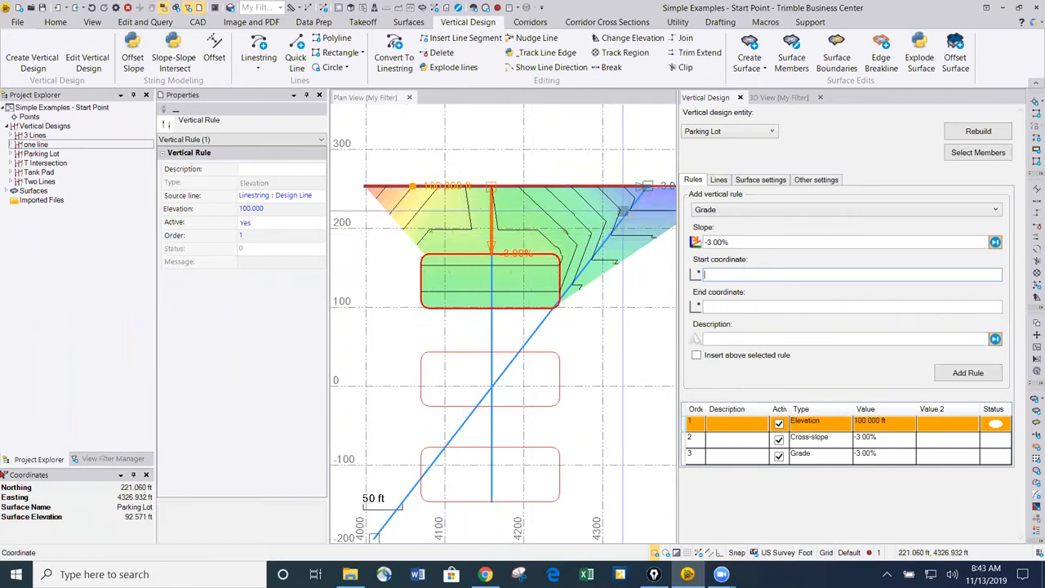
click(811, 455)
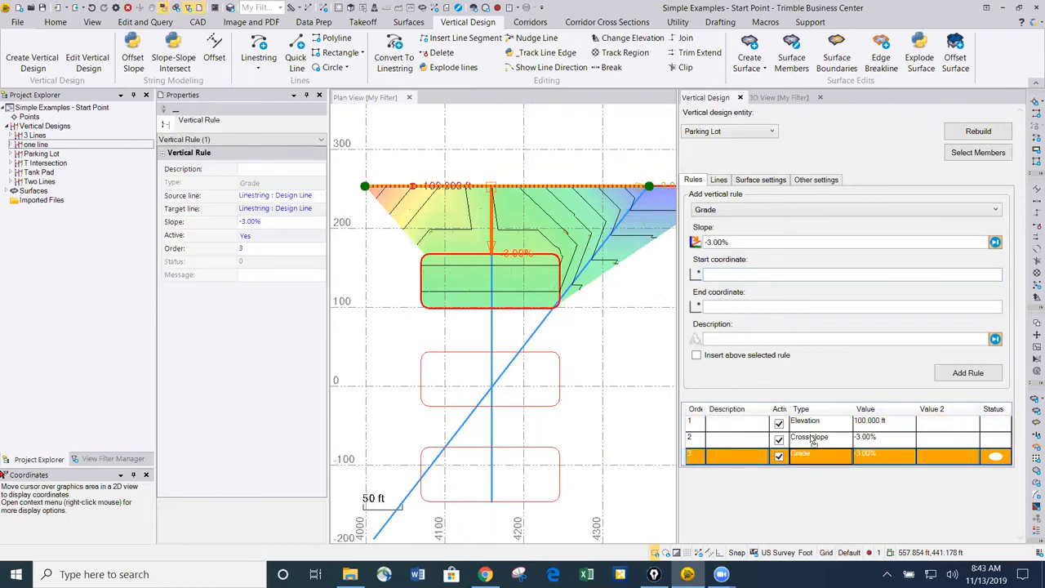
drag(813, 440, 812, 437)
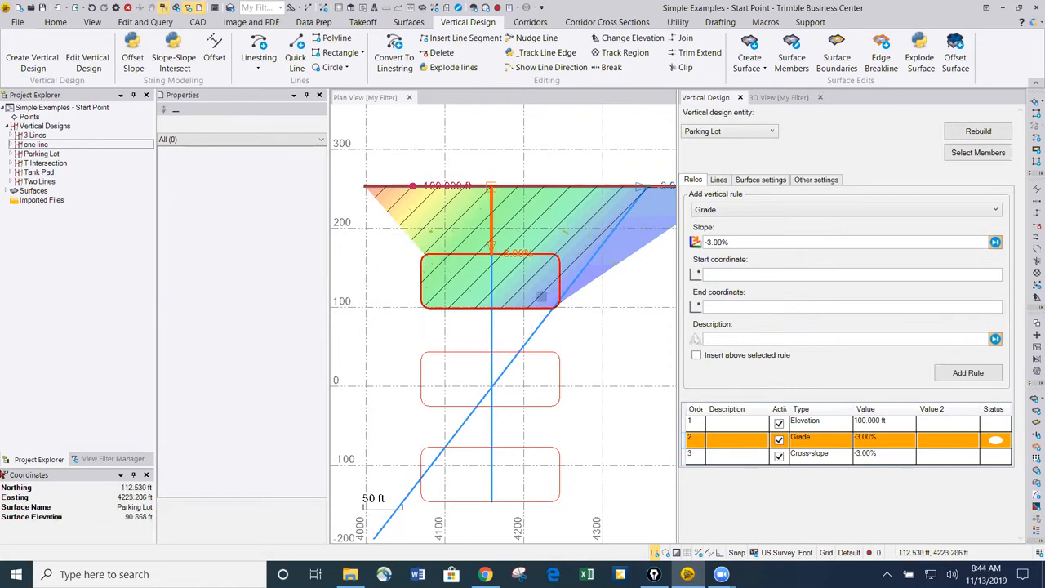
Step: Delete the grade rule and the cross-slope rule from the Parking Lot design, keeping only the elevation rule
scroll(495, 289, down, 1)
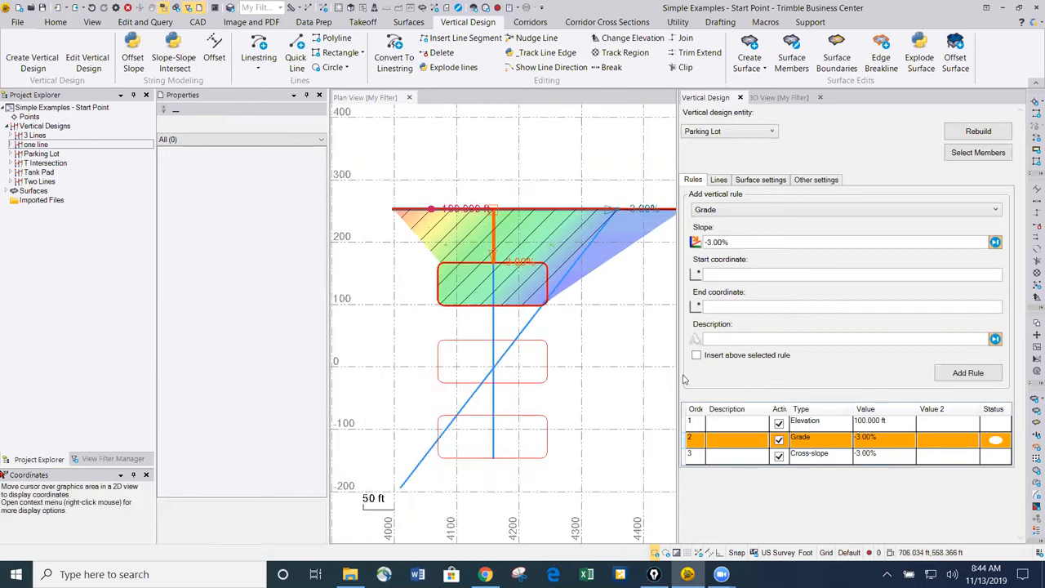
right_click(811, 442)
click(768, 448)
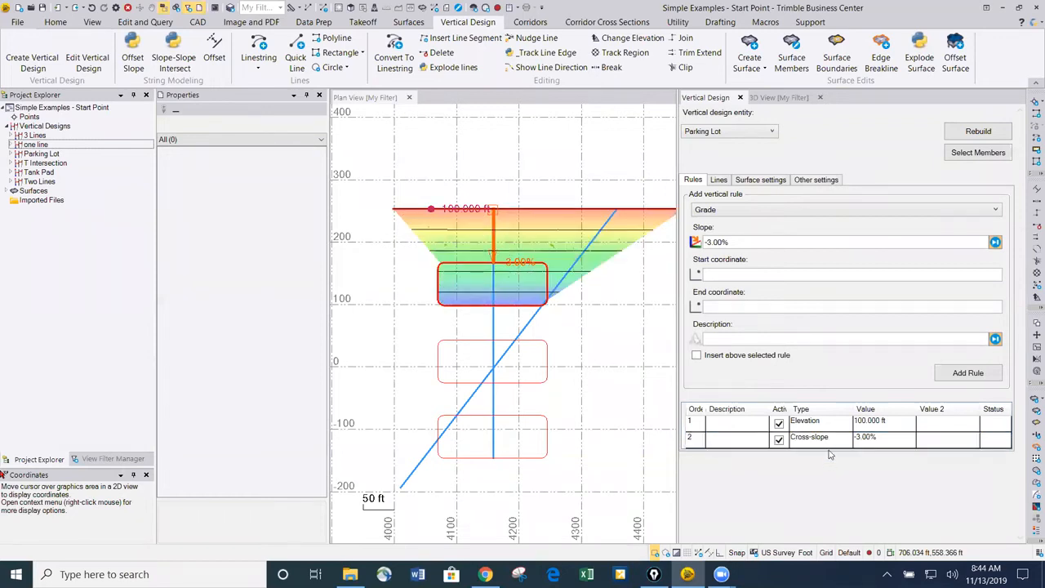
click(825, 441)
right_click(827, 442)
click(782, 449)
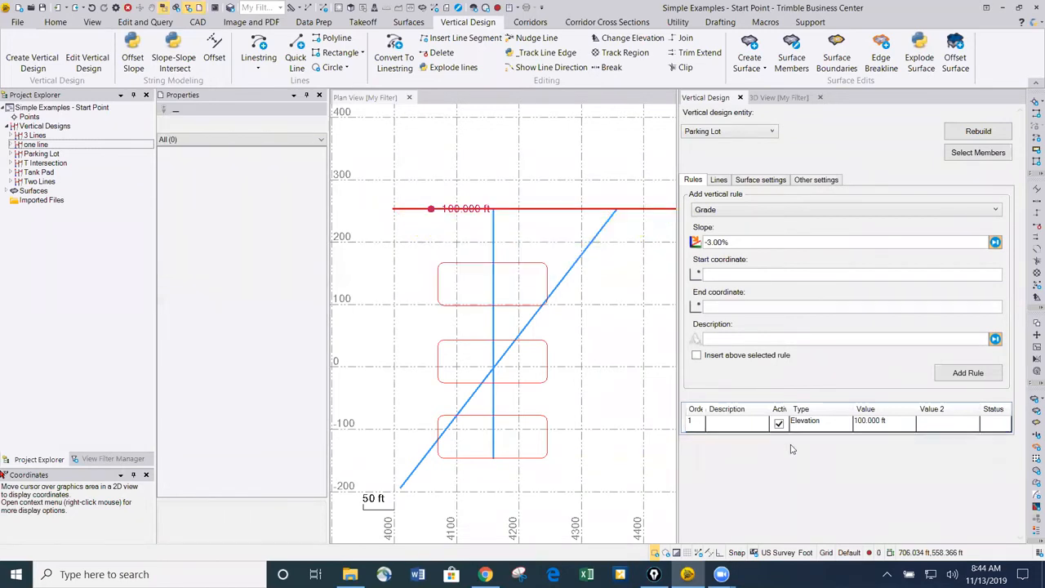
Step: Add a tilt rule with elevation 100.000 and slope -3.00%, from the north end of the north-south guide line to the northernmost island
click(716, 210)
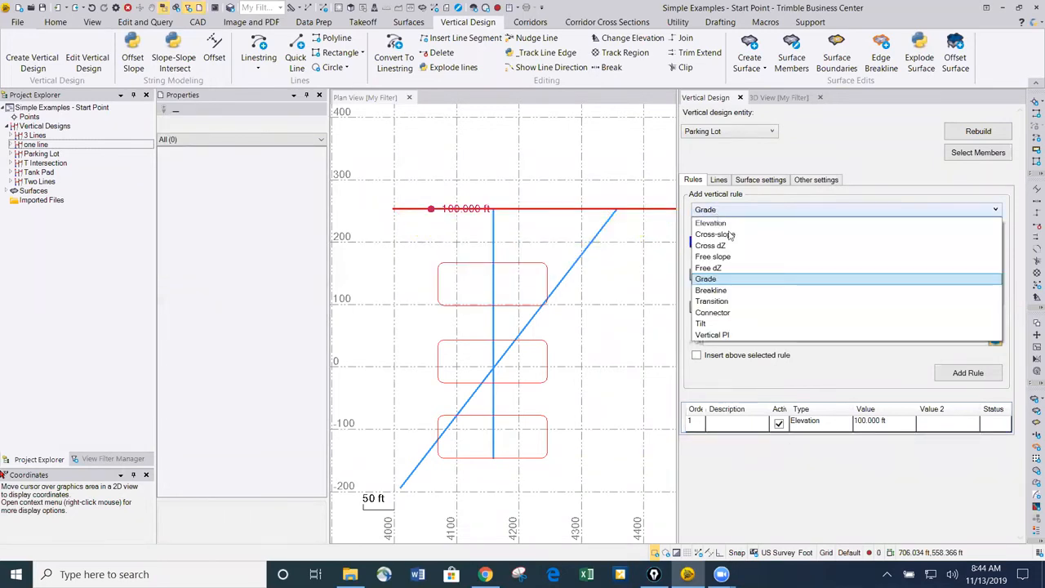
click(745, 324)
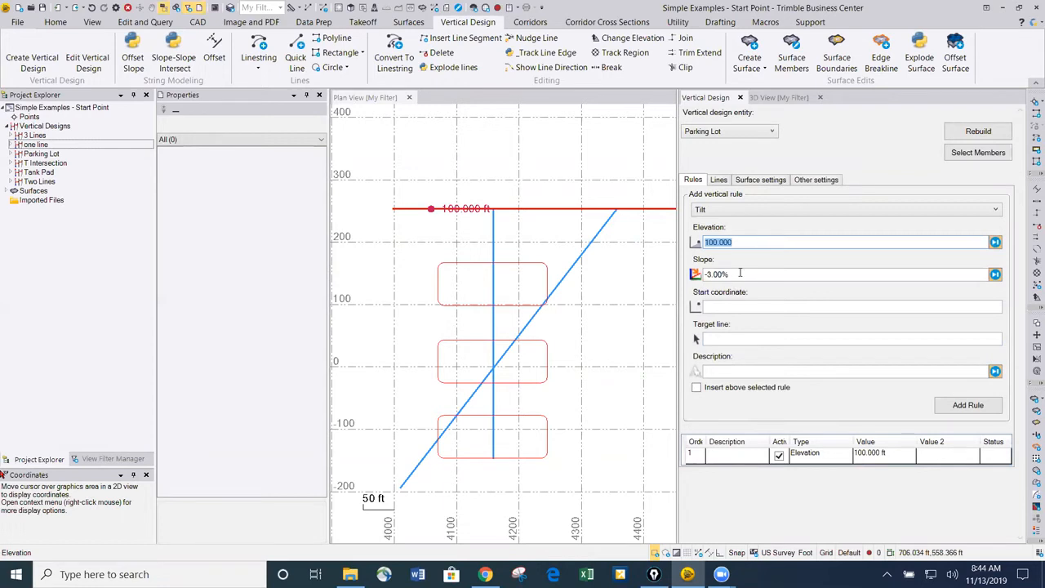
click(740, 274)
click(708, 308)
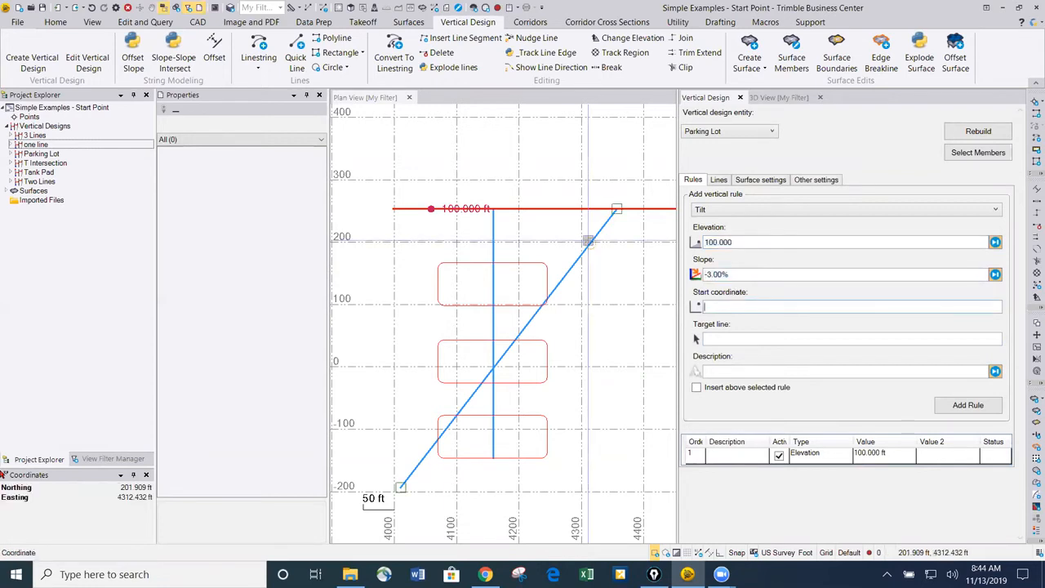
scroll(490, 208, up, 3)
click(490, 209)
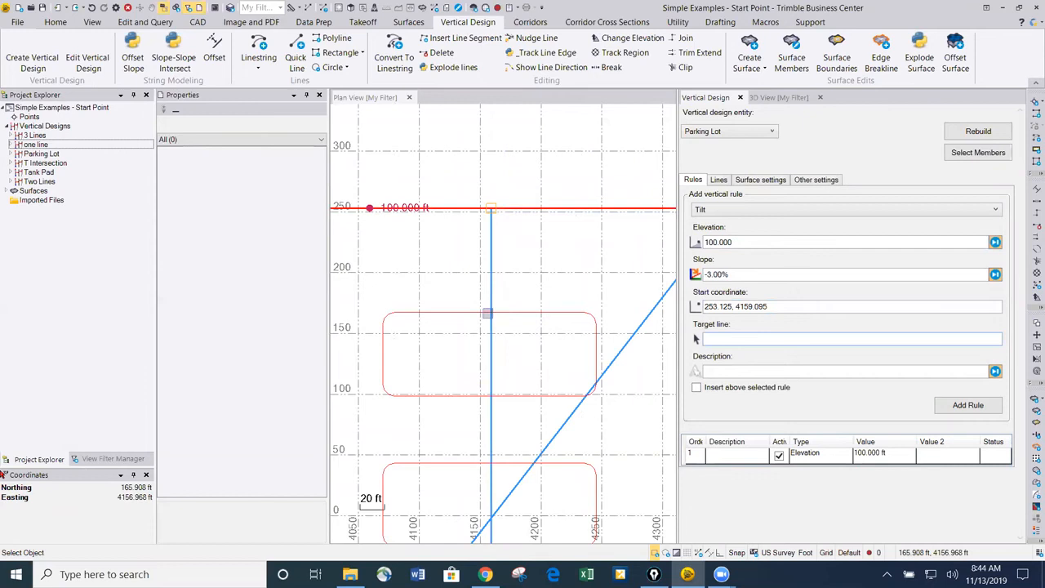
mouse_move(490, 315)
click(545, 323)
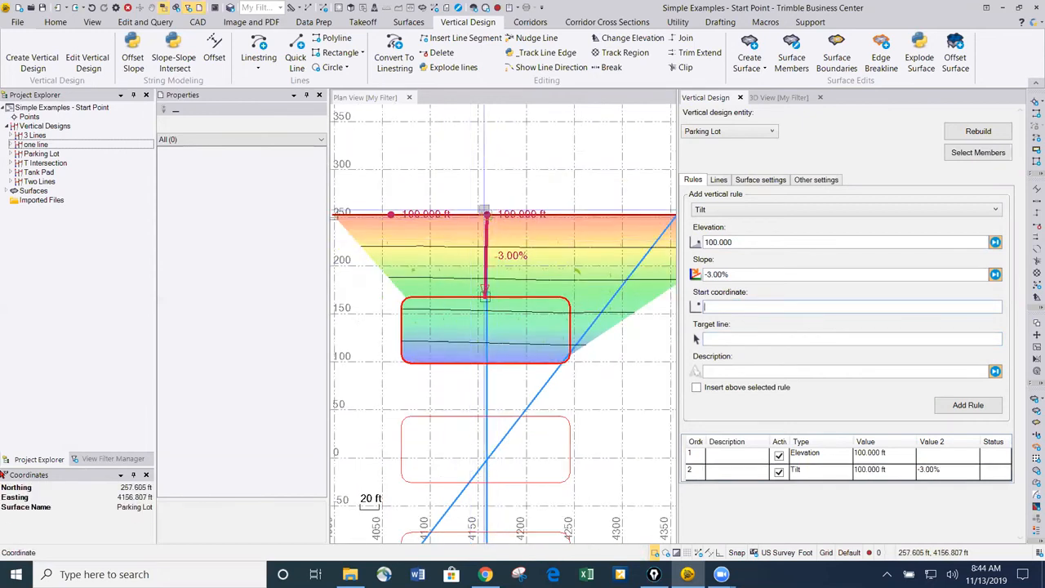
Step: Move the tilt rule's end point west along the island's north edge, and finally to a position east of the north-south guide line
scroll(481, 367, down, 1)
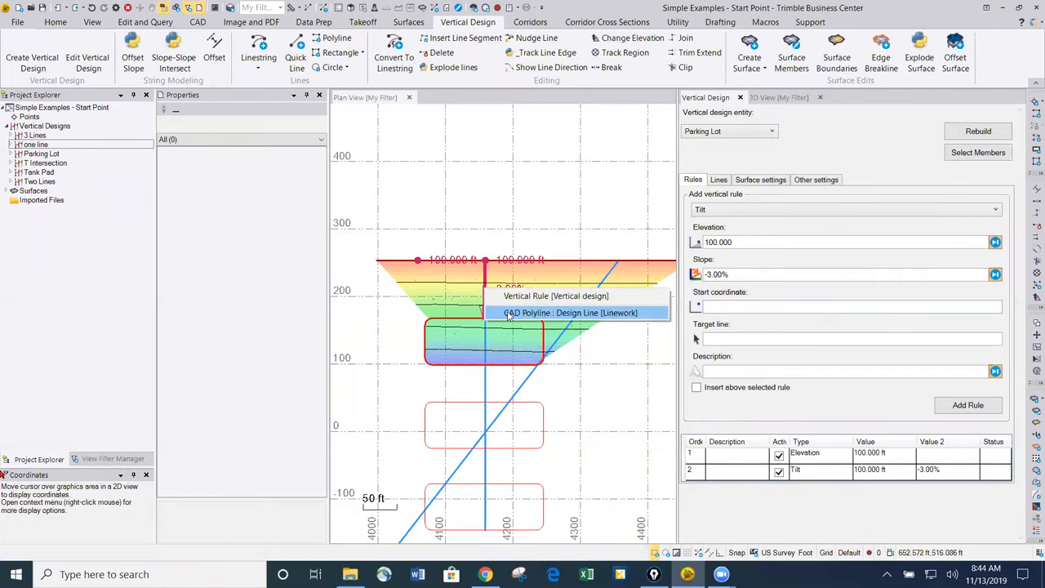
click(516, 297)
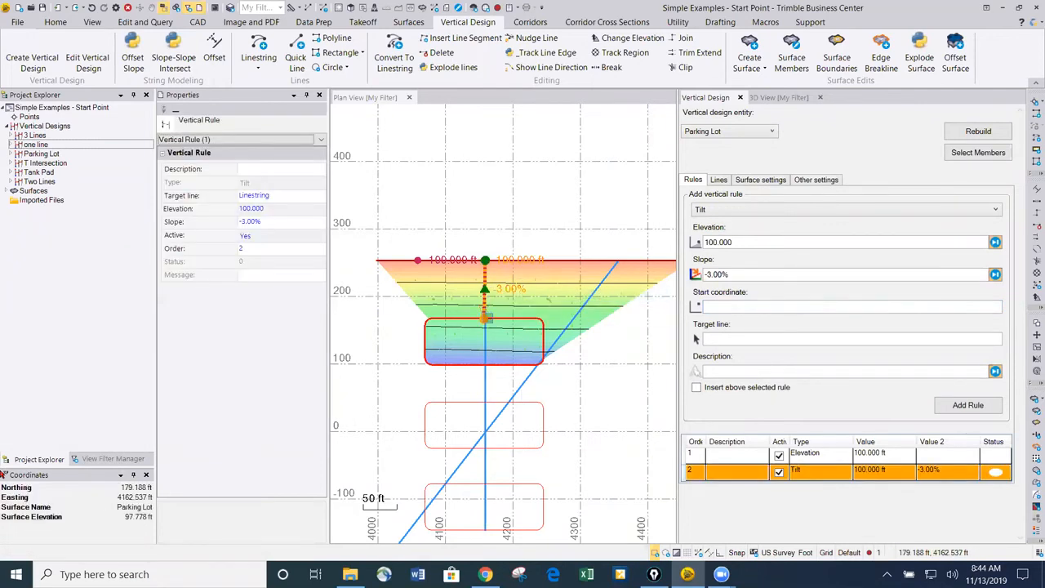
drag(484, 318, 456, 318)
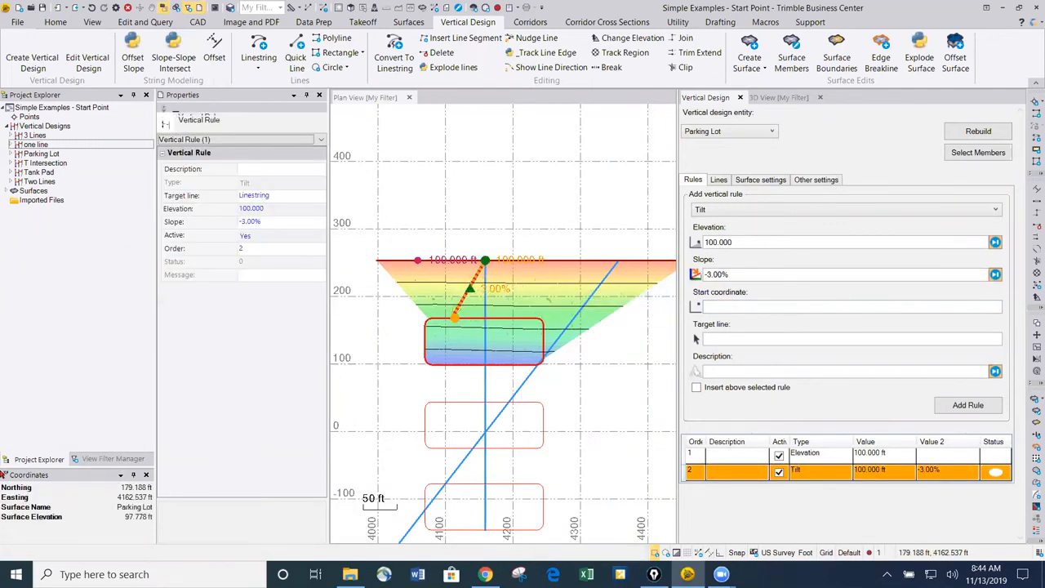
drag(455, 319, 519, 318)
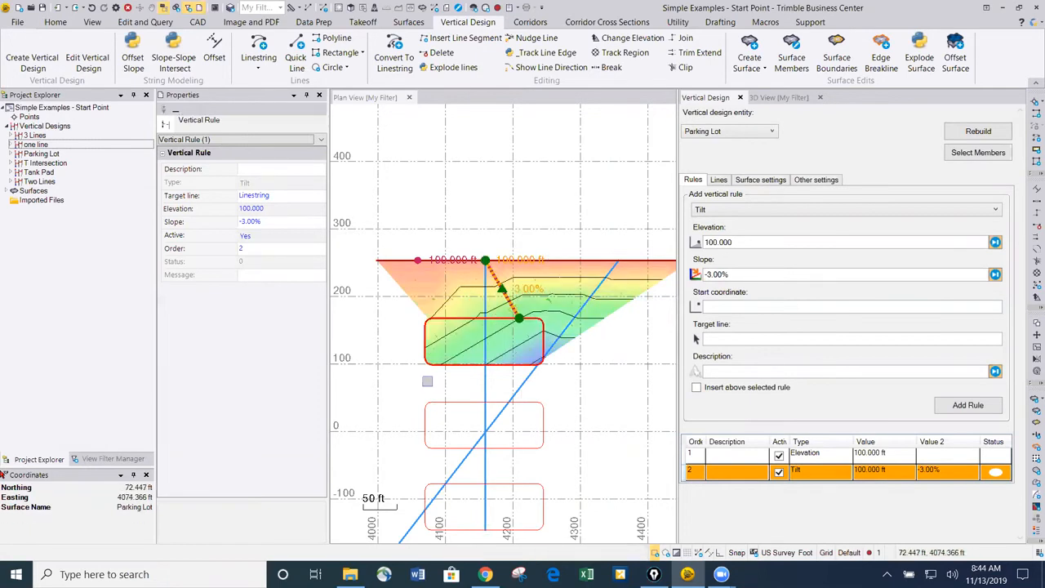
Step: Examine the tilted parking lot surface and the overall layout of all vertical designs in the project
scroll(500, 303, up, 2)
scroll(462, 268, down, 2)
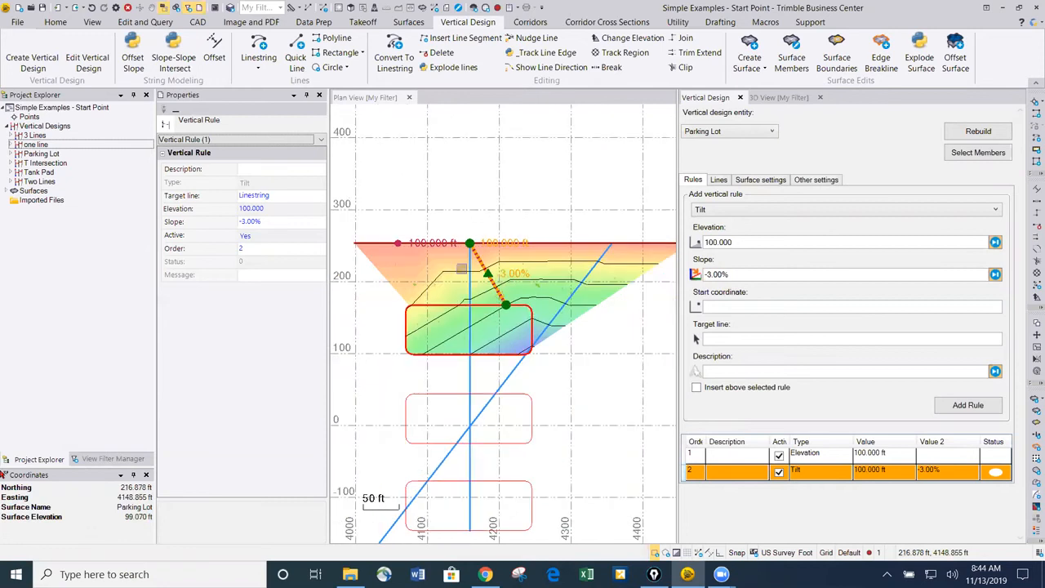
scroll(456, 263, down, 1)
scroll(466, 282, down, 1)
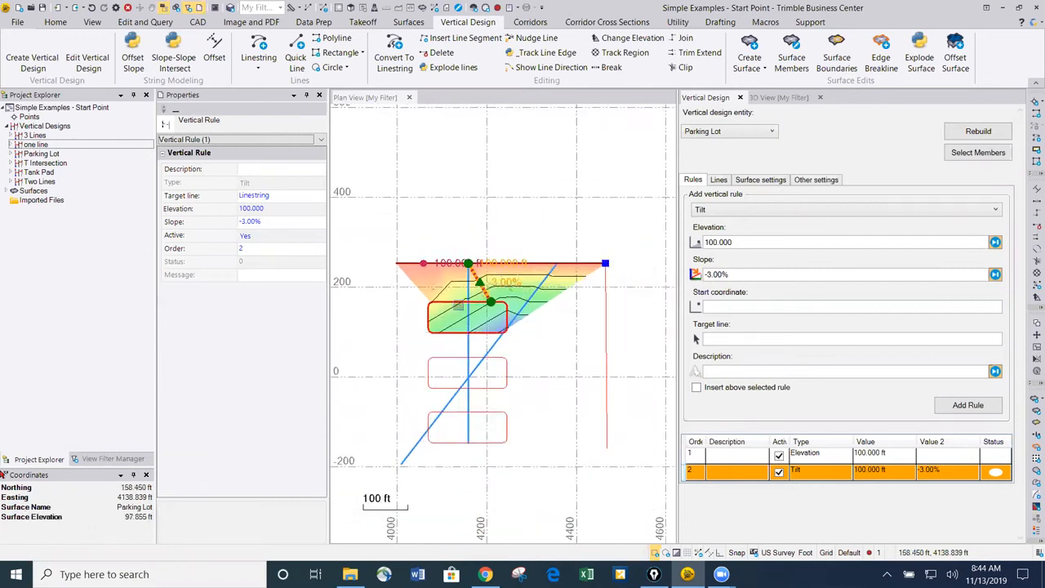
scroll(458, 306, down, 1)
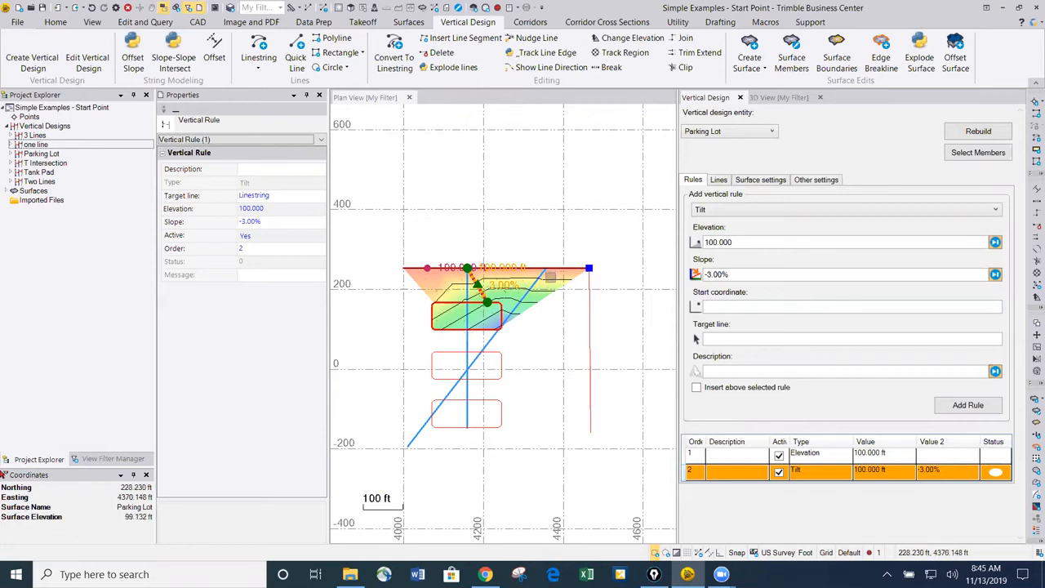
scroll(513, 313, down, 5)
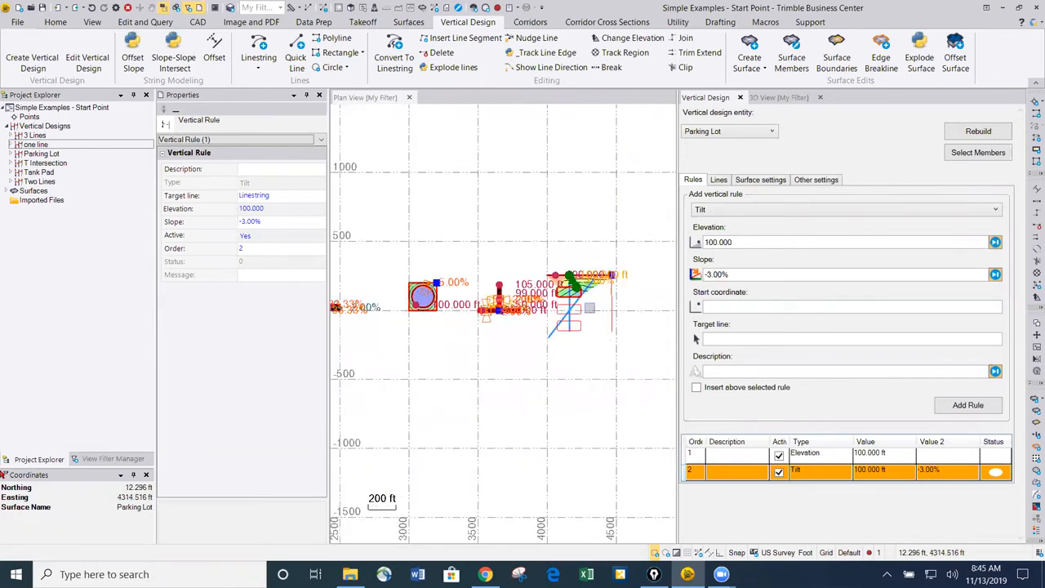
scroll(543, 348, down, 2)
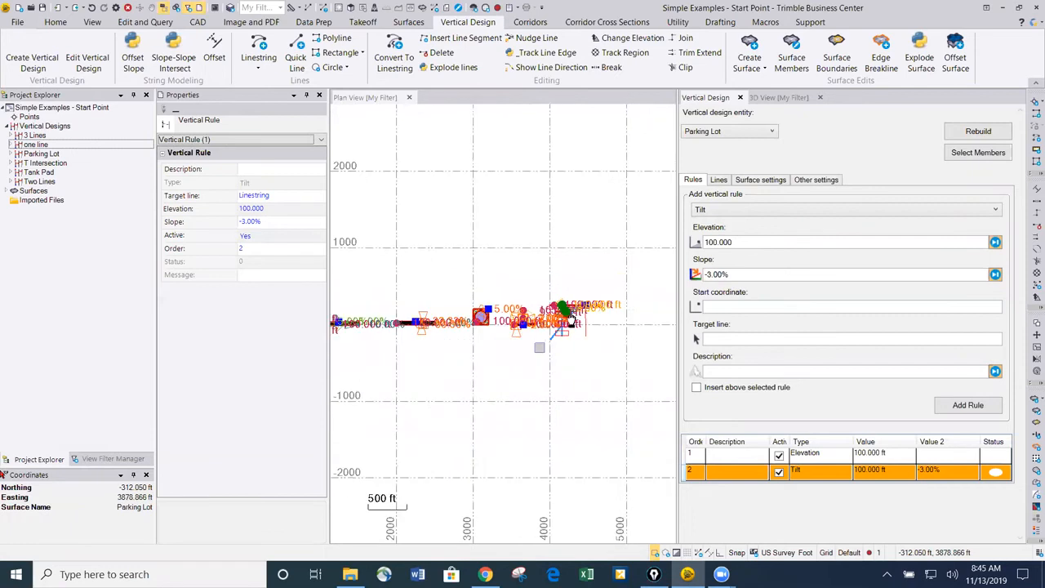
scroll(539, 320, down, 3)
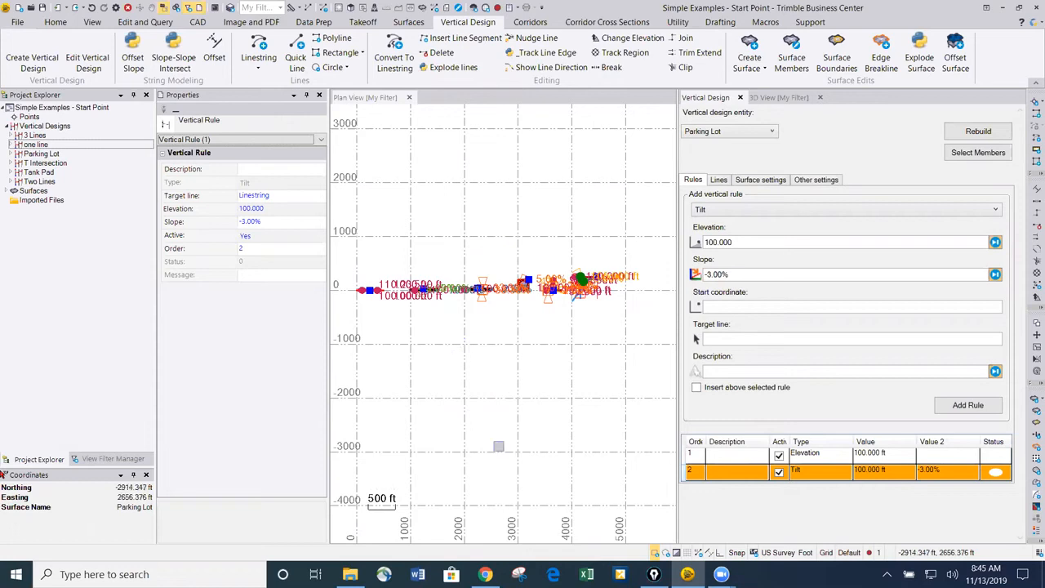
scroll(478, 359, down, 1)
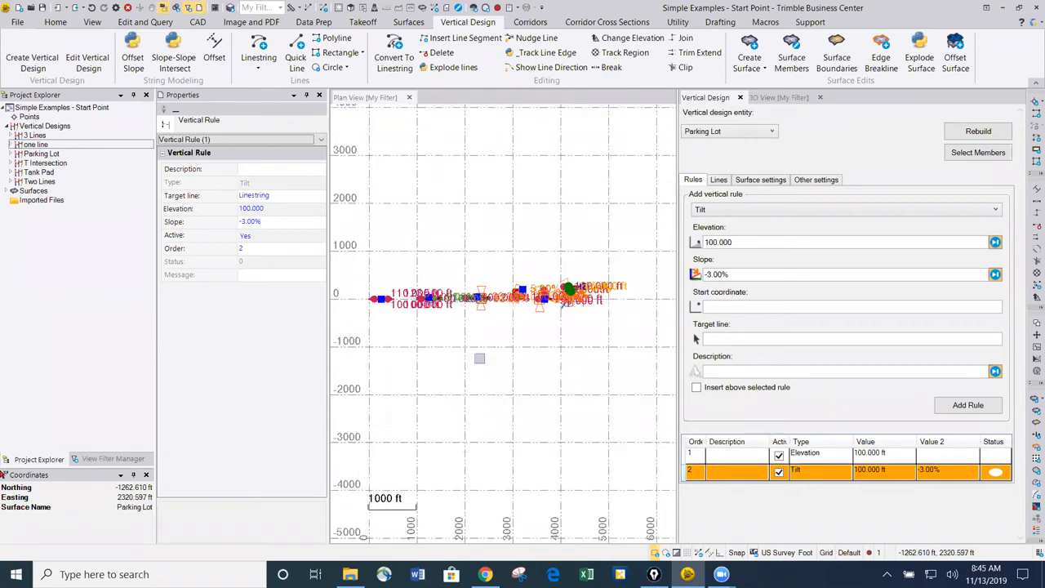
Step: Discard the changes to the current project and open the Simple Y Intersection project
middle_drag(481, 358, 491, 359)
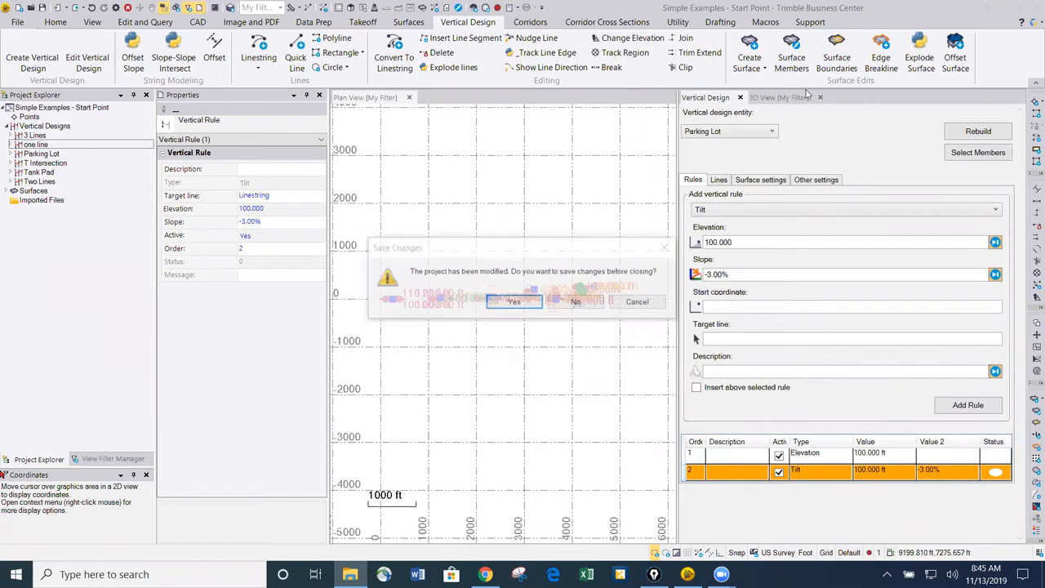
click(574, 303)
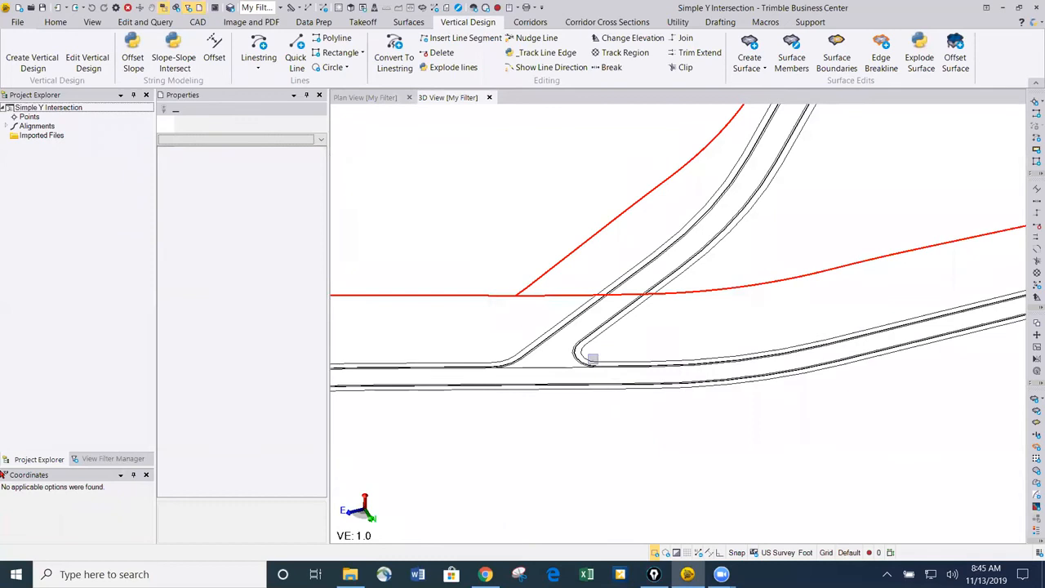
Step: Examine the two road alignments and the edge linework of the Y intersection in 3D and in plan
scroll(594, 359, down, 2)
mouse_move(594, 362)
mouse_down()
mouse_move(682, 349)
mouse_move(553, 310)
mouse_move(563, 338)
mouse_up()
scroll(572, 394, up, 2)
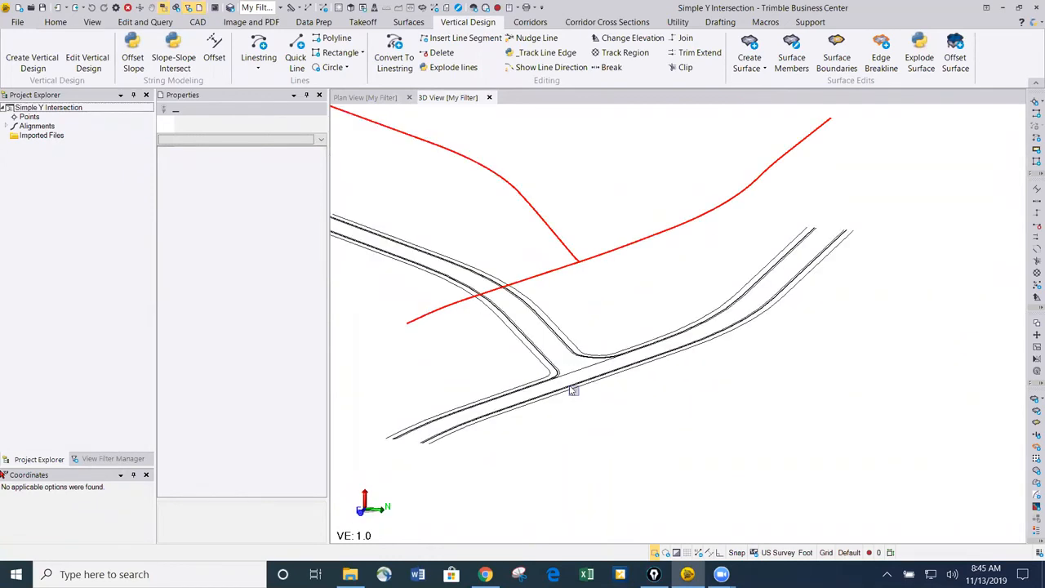
click(363, 98)
scroll(713, 305, down, 4)
scroll(713, 306, down, 4)
scroll(735, 302, up, 5)
scroll(630, 232, down, 1)
scroll(630, 233, down, 1)
scroll(628, 276, down, 1)
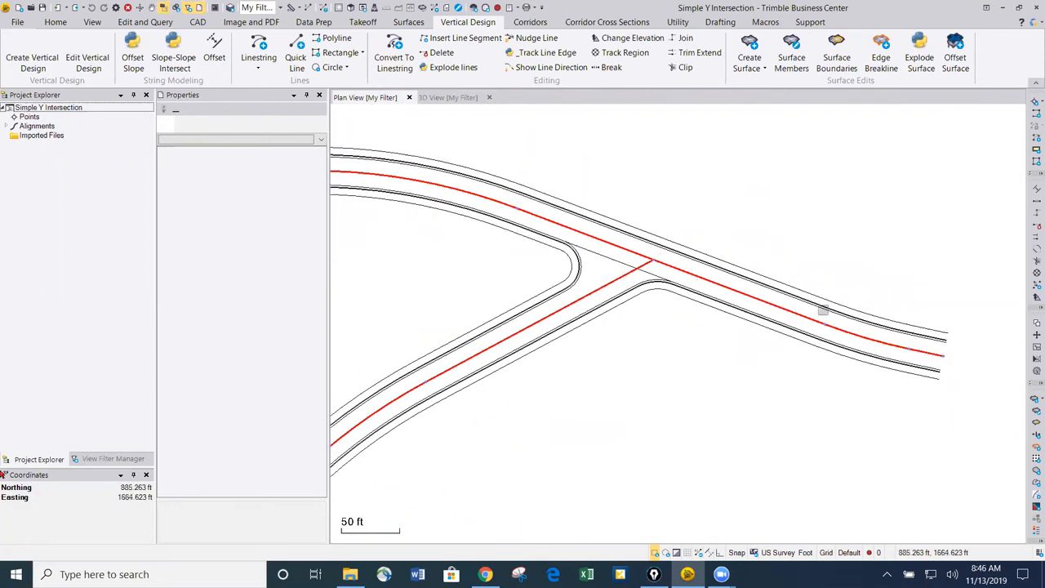
scroll(617, 247, up, 1)
scroll(616, 247, down, 1)
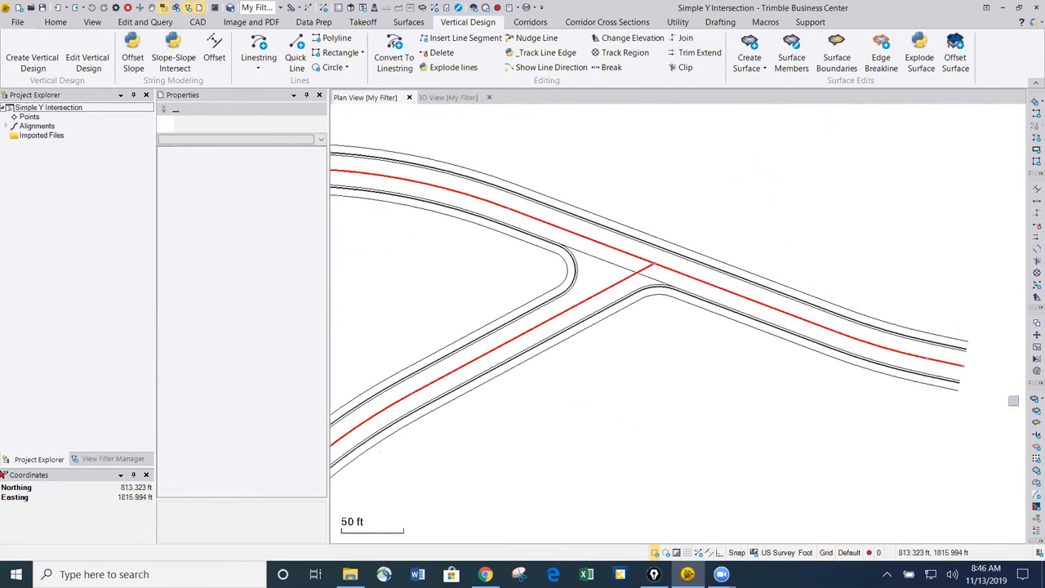
scroll(605, 363, down, 1)
middle_drag(712, 392, 679, 348)
scroll(734, 336, down, 1)
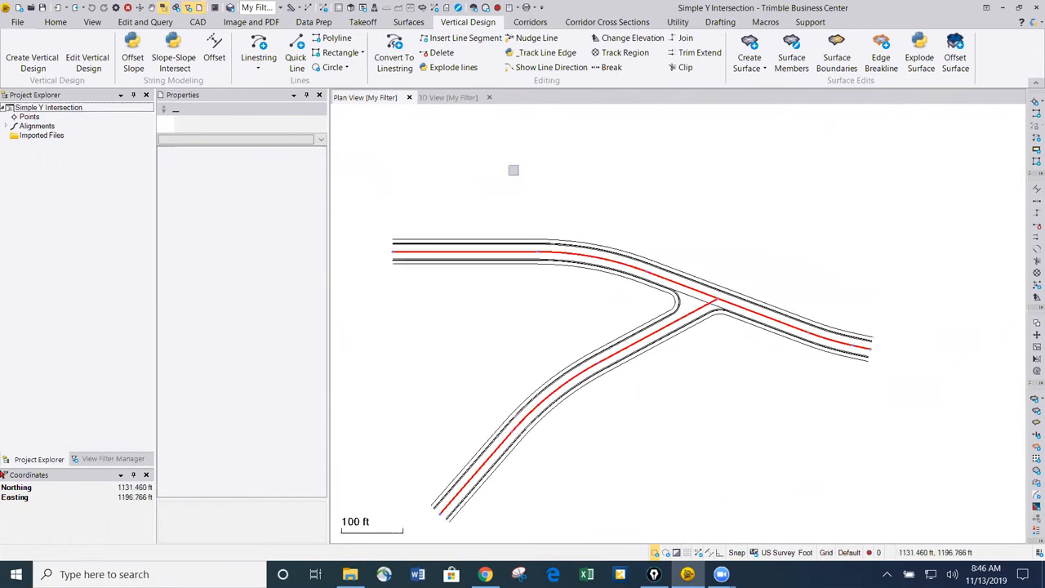
Step: Create a vertical design named YIntersection from all the linestrings and alignments of the intersection
click(31, 59)
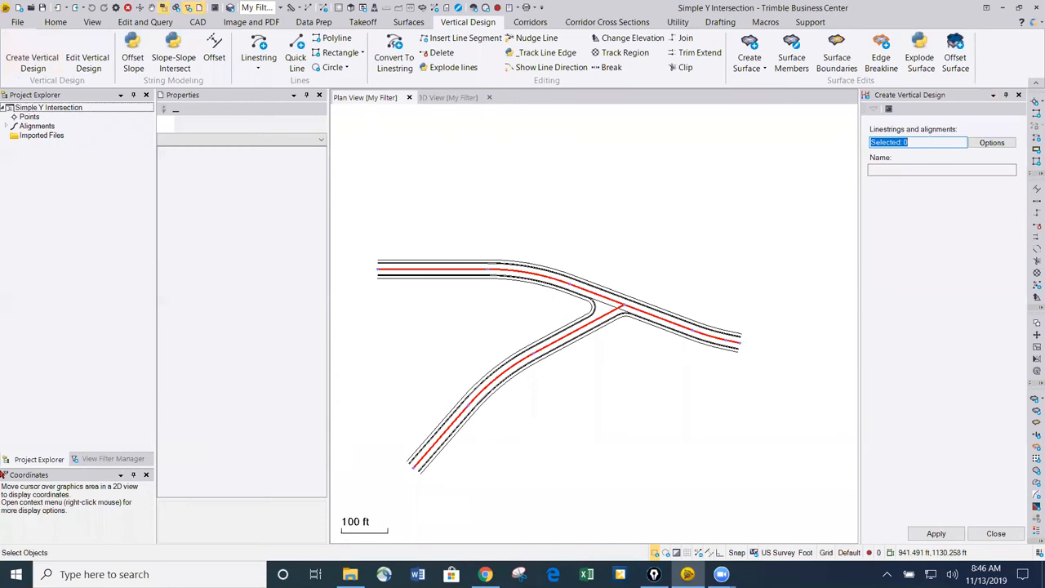
drag(692, 369, 469, 201)
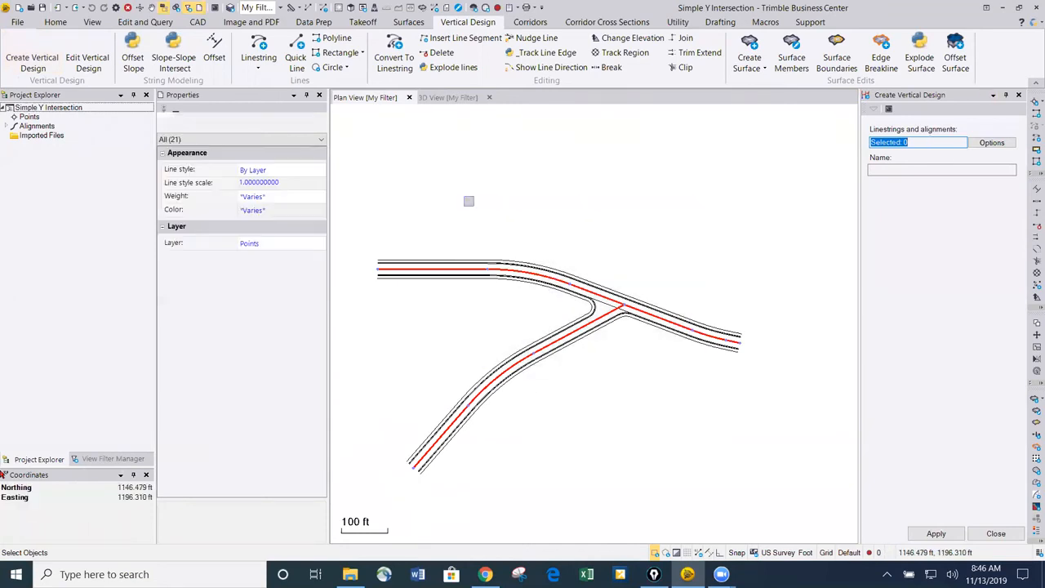
click(912, 169)
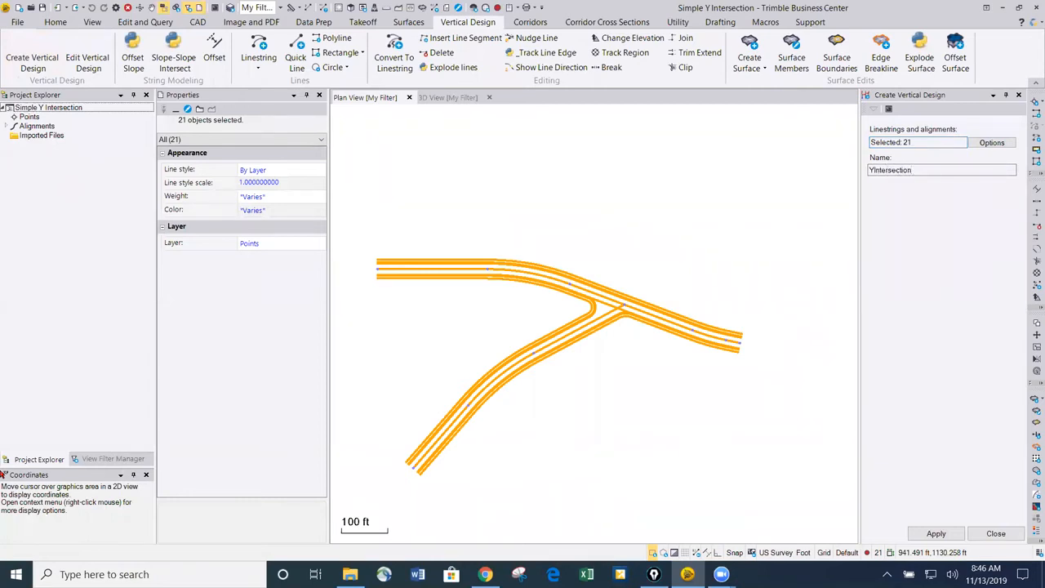
click(941, 534)
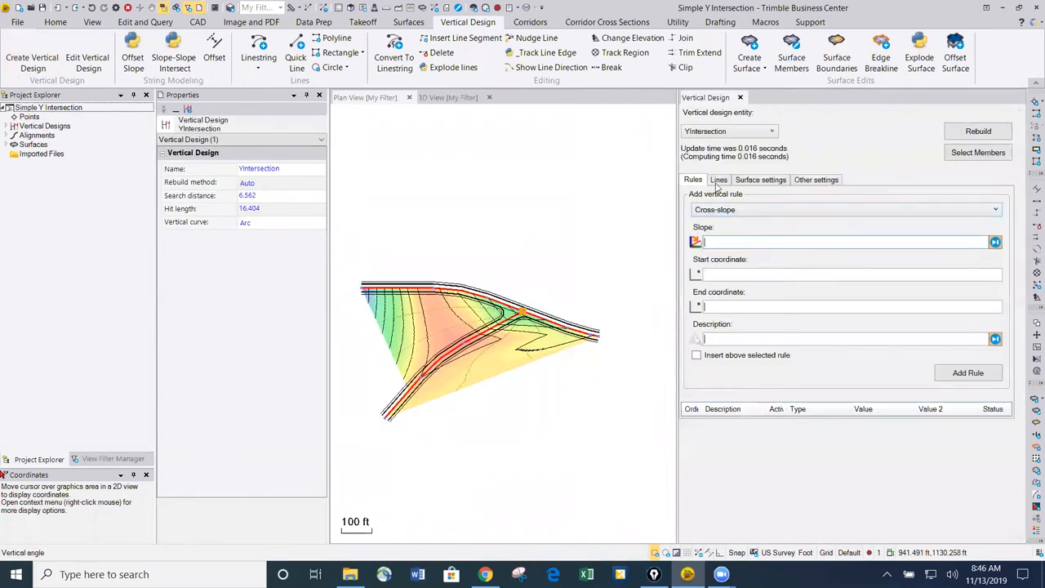
Step: Check the names and locked states of the YIntersection design's member lines, and inspect its surface around the junction
click(718, 180)
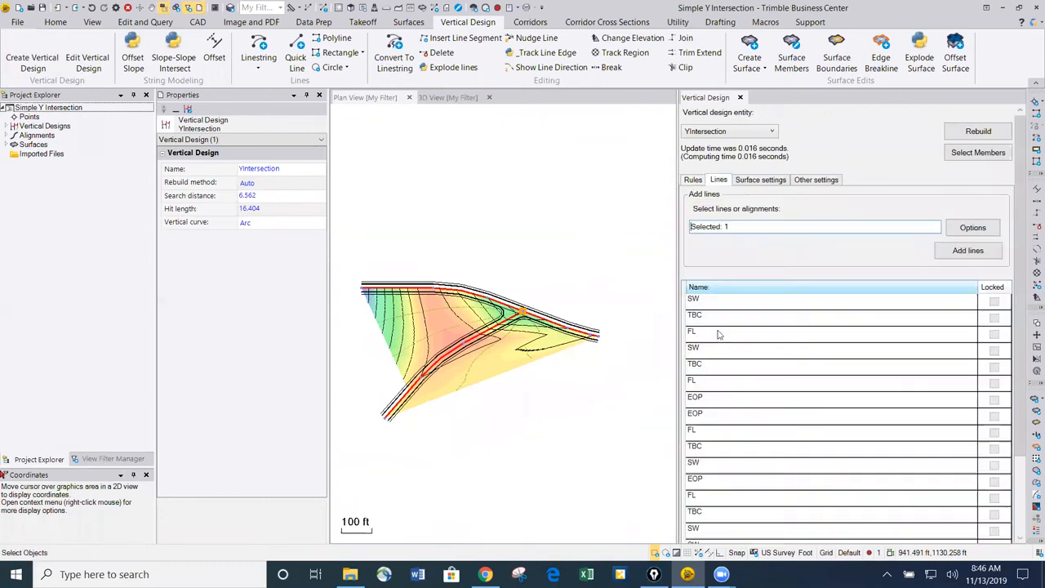
scroll(1018, 296, down, 3)
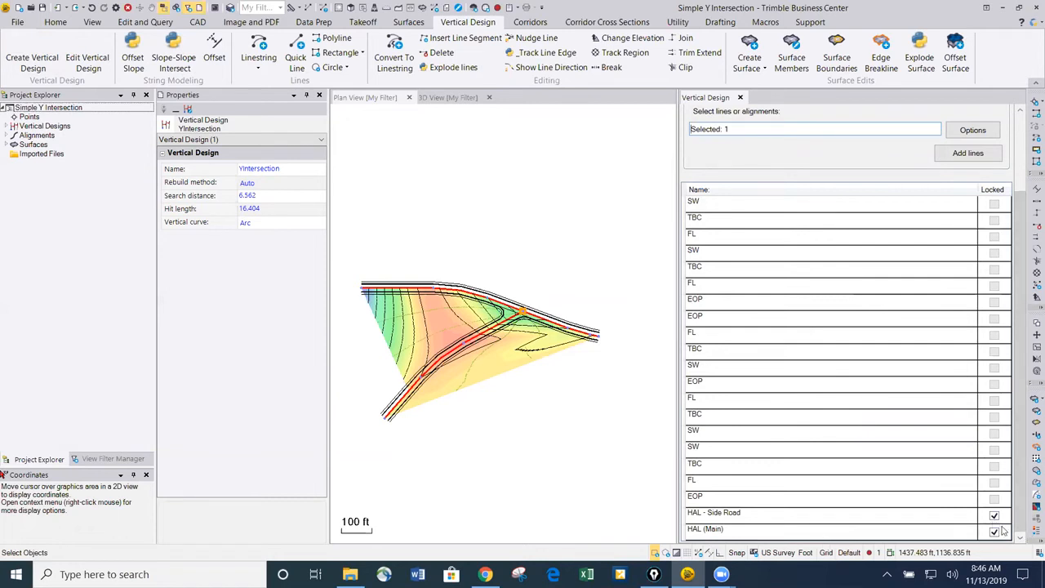
scroll(1021, 327, up, 3)
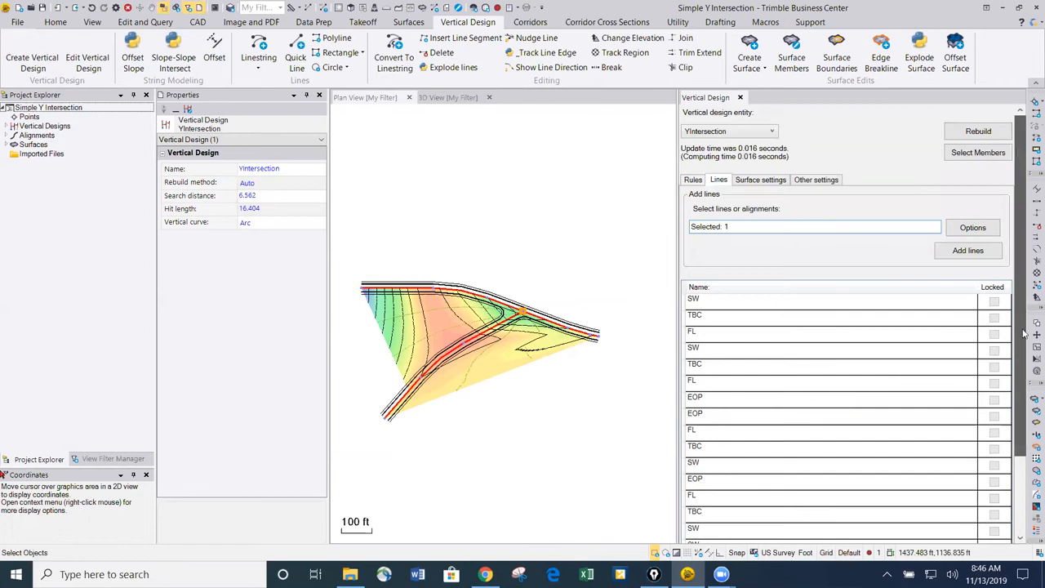
click(693, 180)
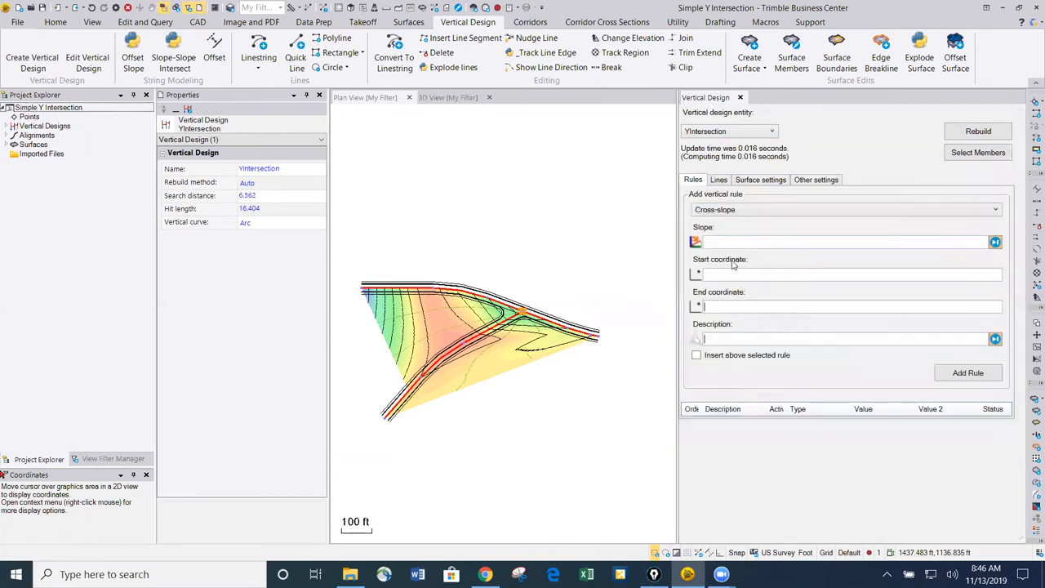
scroll(494, 356, up, 2)
middle_drag(494, 356, 488, 341)
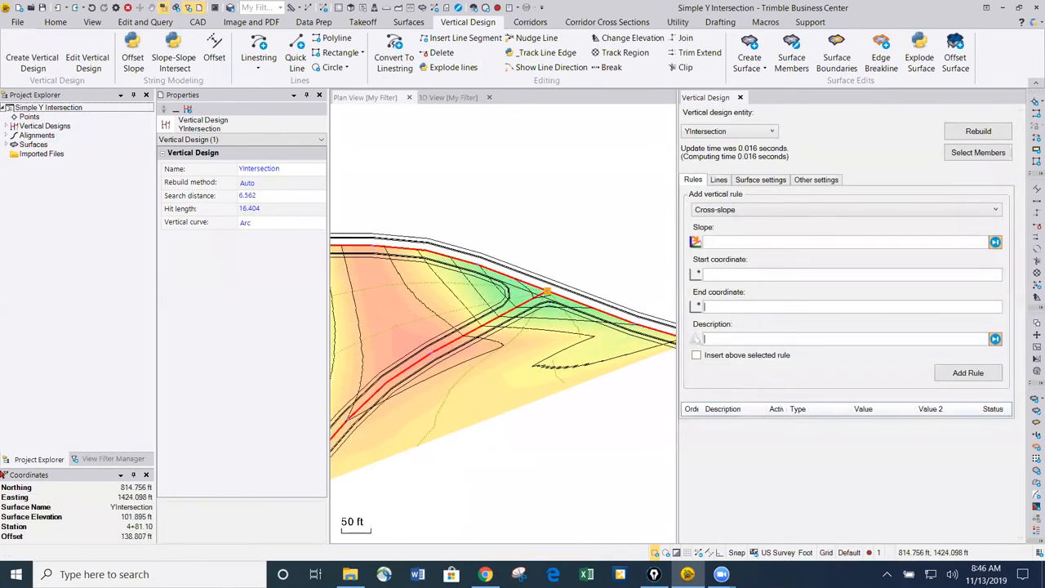
scroll(533, 310, down, 2)
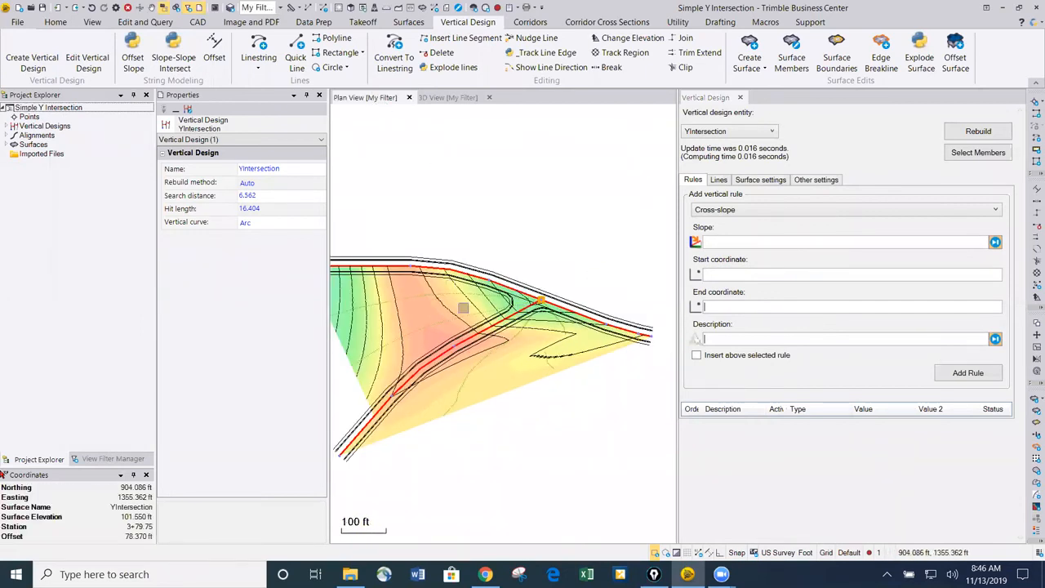
Step: Add a cross-slope rule of -2% from the main road's centerline to its north pavement edge
scroll(465, 304, up, 2)
scroll(485, 278, down, 3)
scroll(485, 278, up, 1)
middle_drag(485, 279, 572, 303)
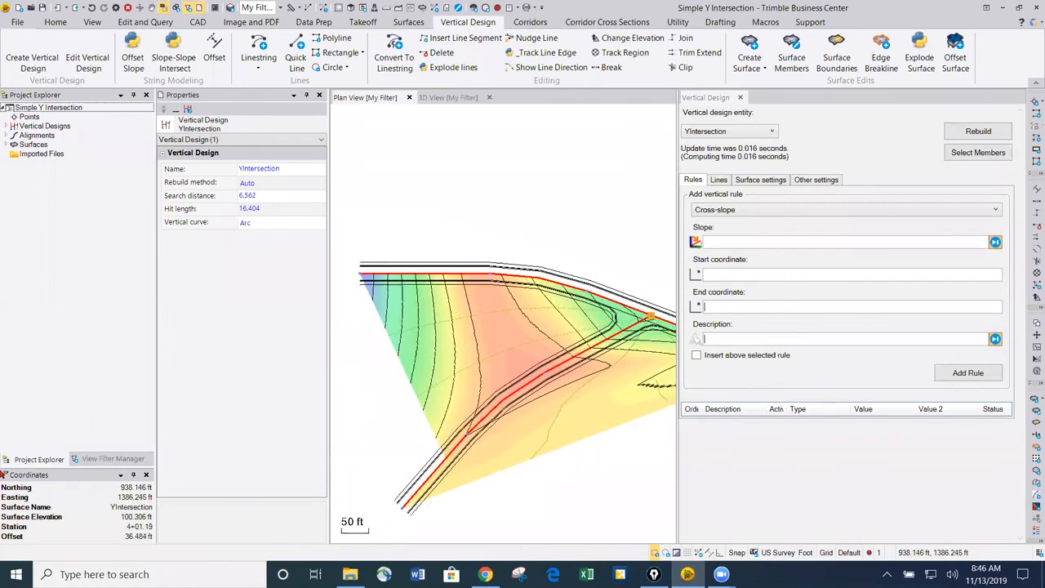
click(730, 241)
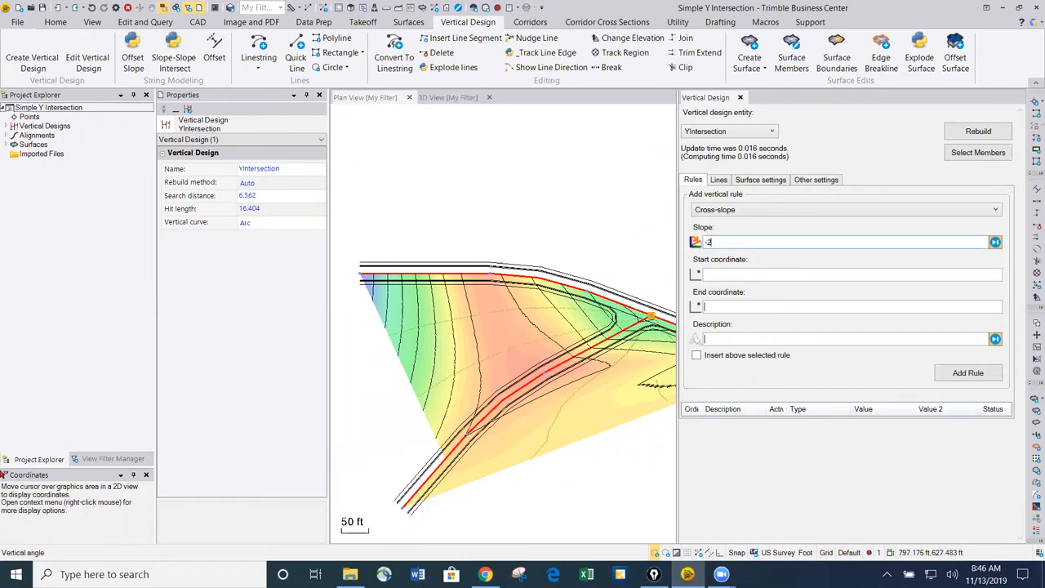
click(752, 276)
scroll(430, 267, up, 5)
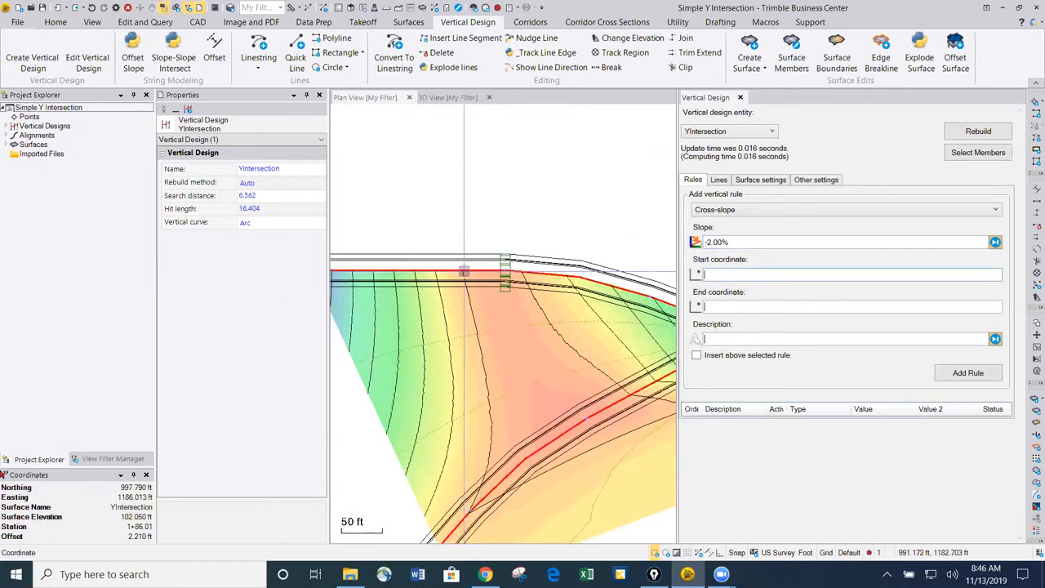
click(454, 269)
scroll(456, 248, up, 3)
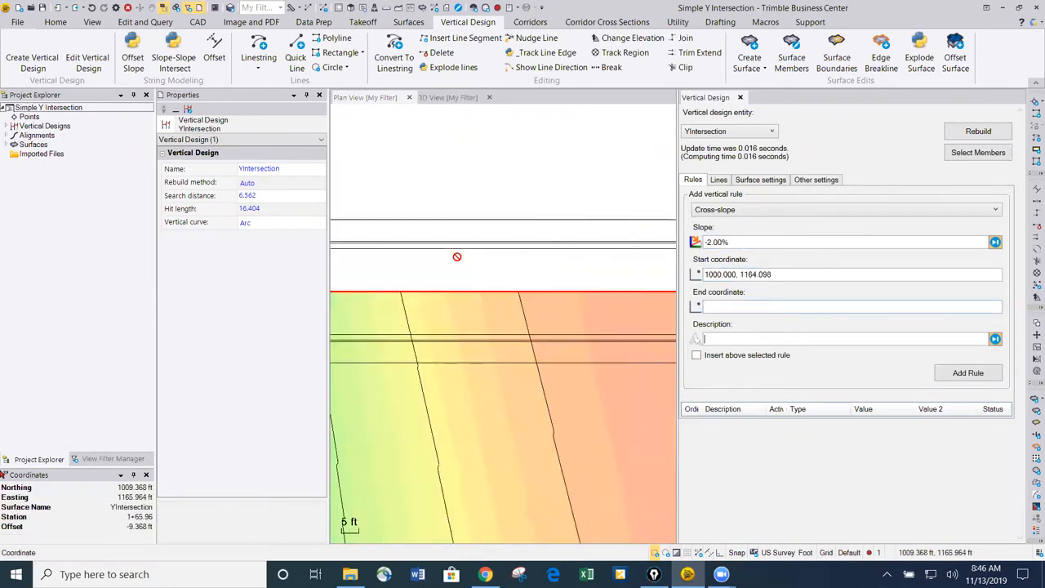
click(451, 304)
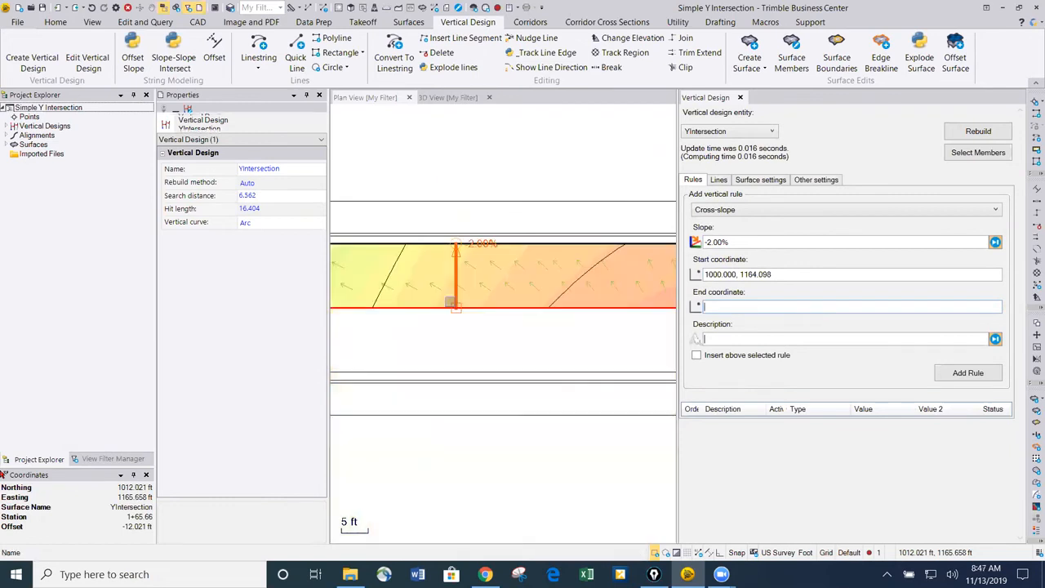
Step: Add a matching -2% cross-slope rule from the main road's centerline to its south pavement edge
click(493, 306)
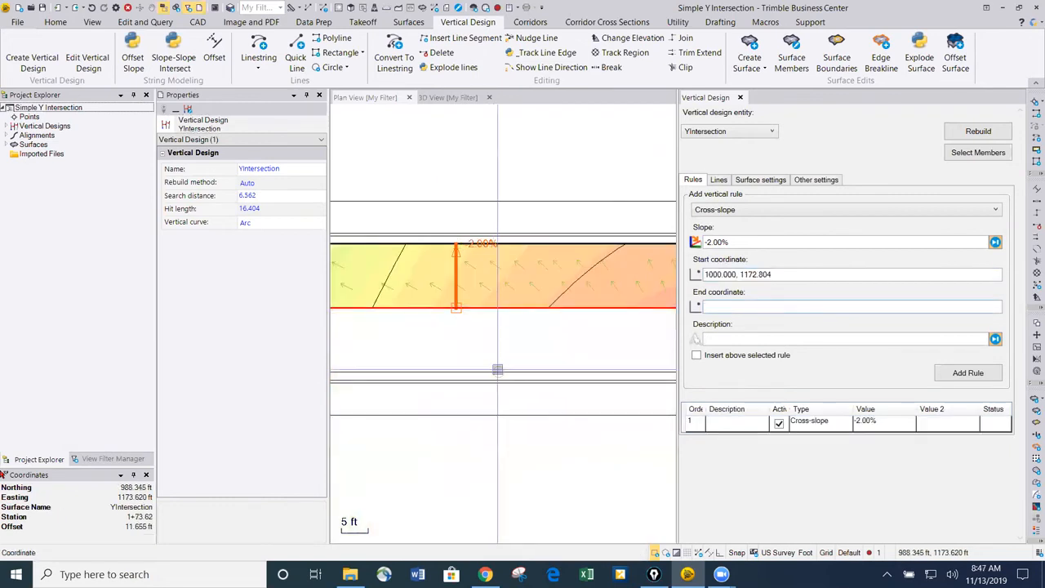
click(497, 369)
scroll(497, 369, down, 5)
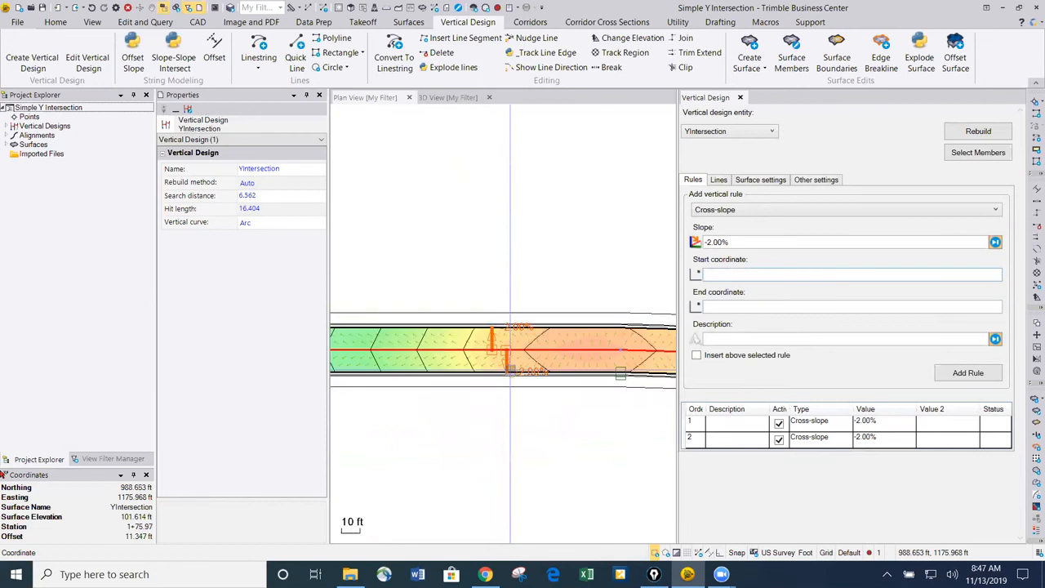
Step: Add a cross-slope rule of -4% from the north pavement edge to the adjacent gutter line
middle_drag(654, 380, 454, 344)
middle_drag(631, 423, 691, 404)
middle_drag(461, 354, 630, 376)
scroll(557, 349, up, 5)
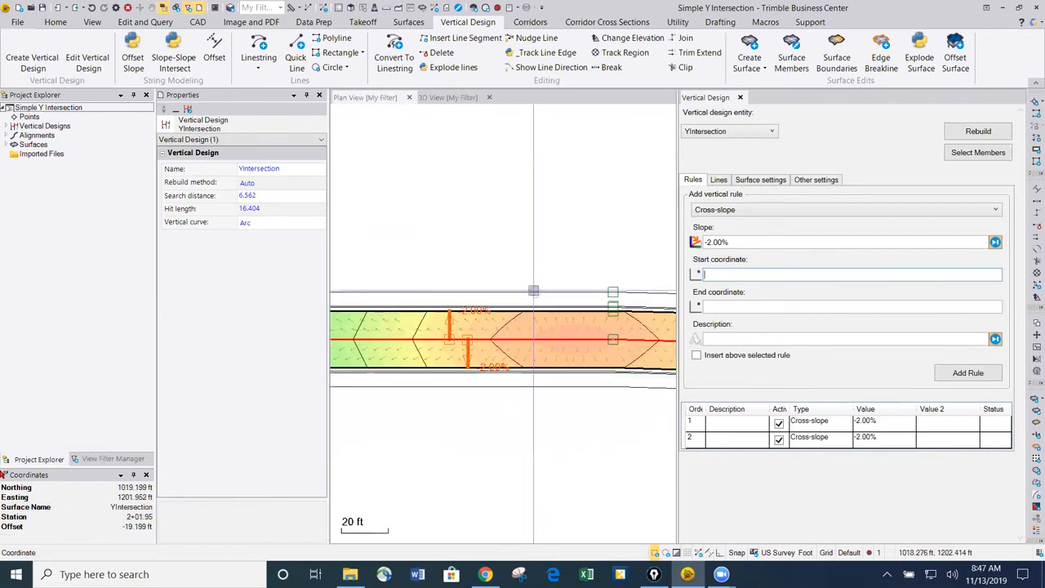
scroll(481, 302, up, 2)
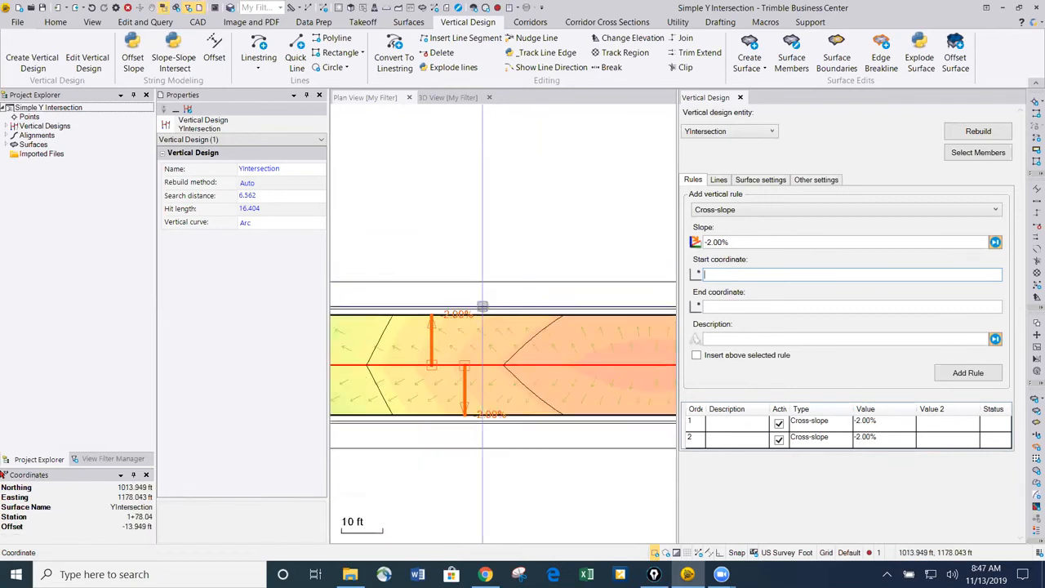
click(753, 244)
text(-4)
key(Tab)
scroll(506, 311, up, 3)
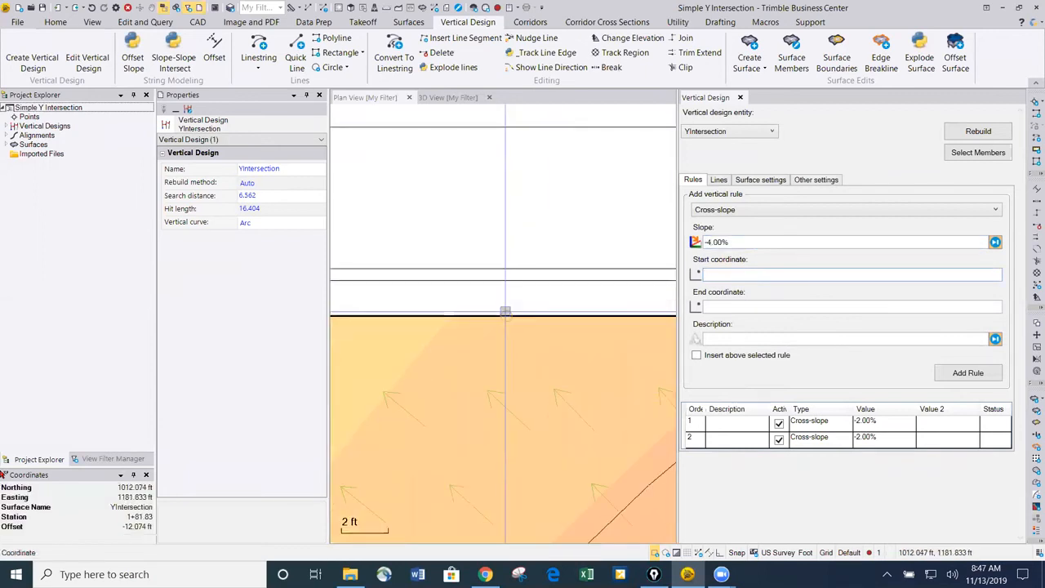
click(505, 314)
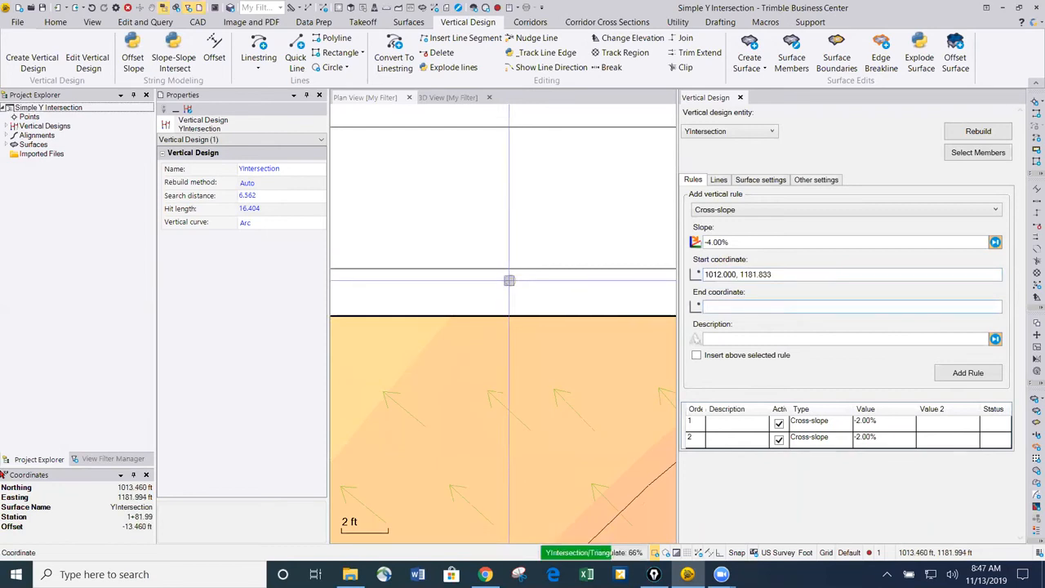
click(508, 280)
Step: Add a Cross dZ rule with a delta elevation of 0.5 ft from the north gutter line to the top-of-curb line
click(723, 210)
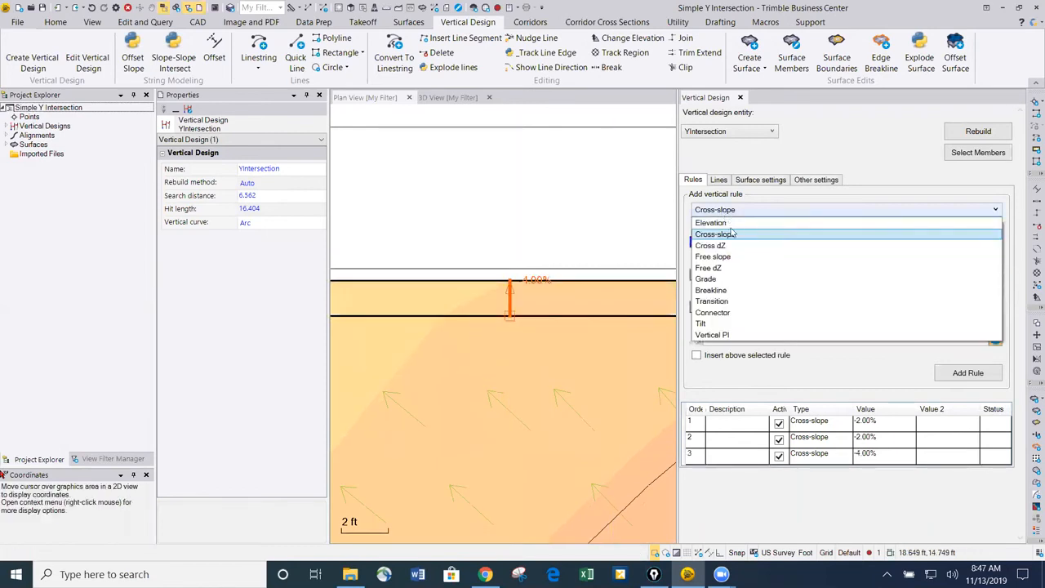
click(729, 245)
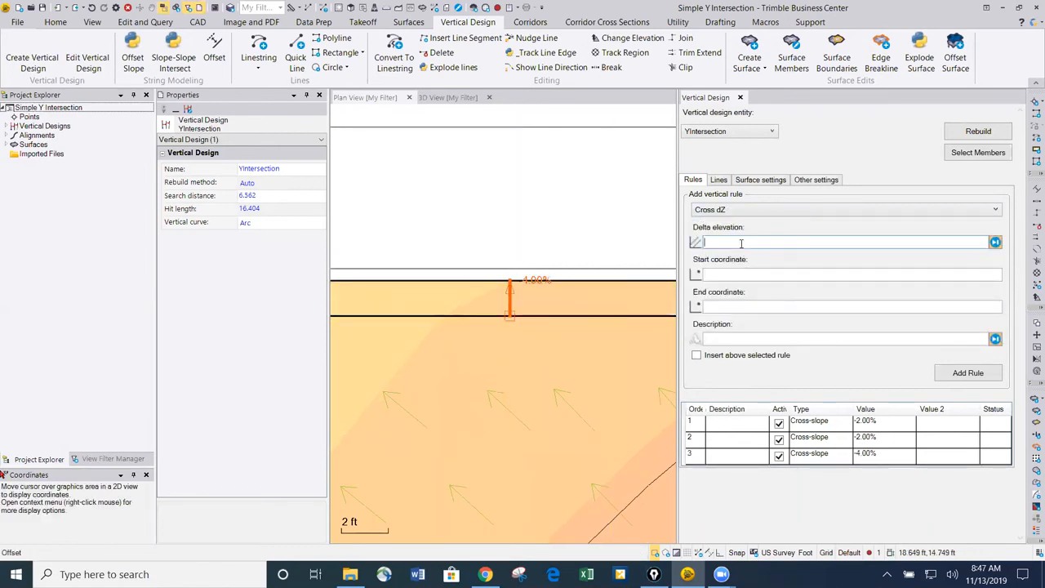
text(0.5)
key(Return)
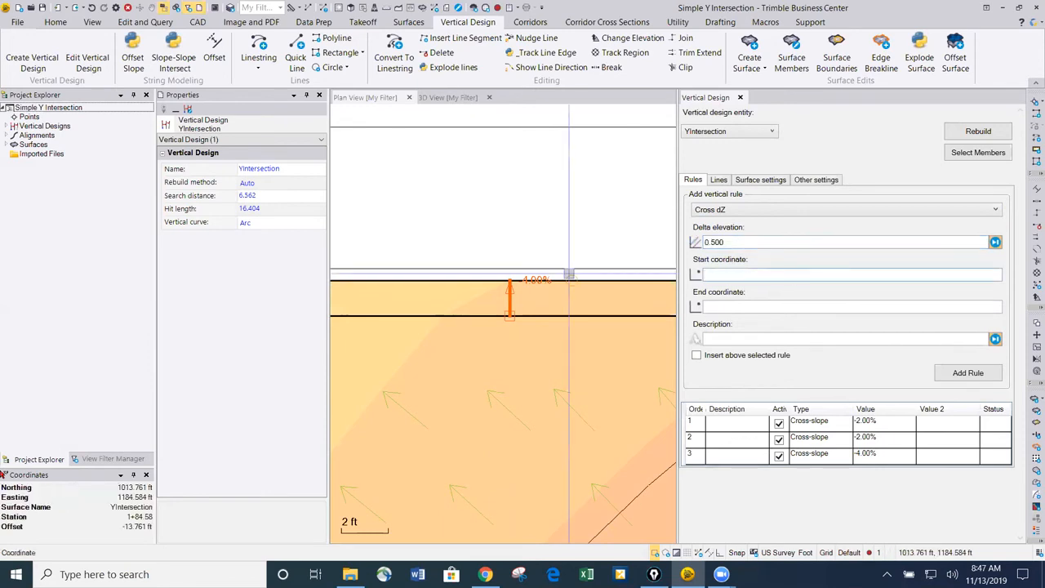
scroll(567, 281, up, 2)
click(578, 256)
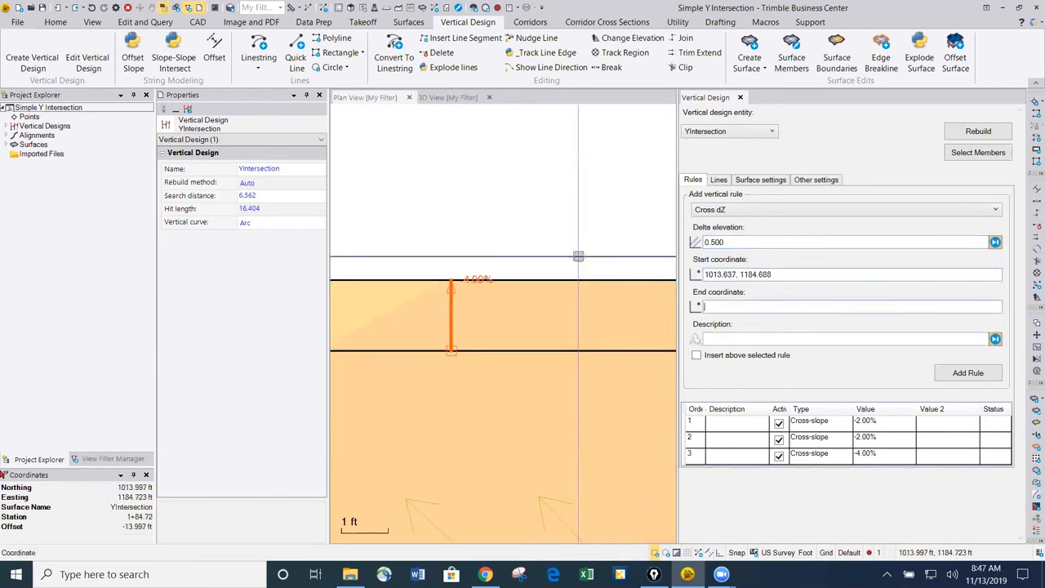
click(591, 290)
scroll(571, 309, down, 2)
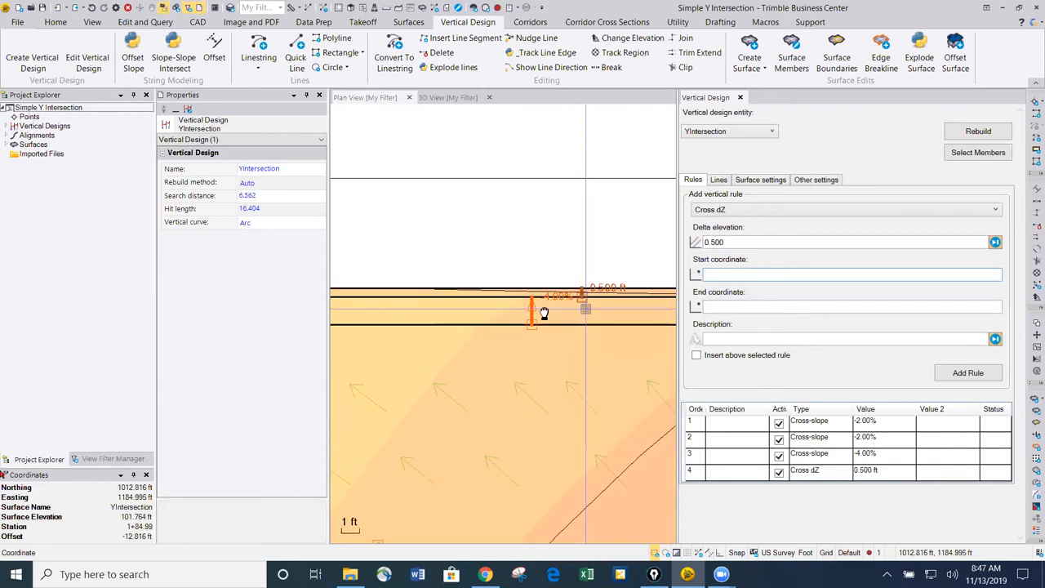
Step: Add a cross-slope rule of 2% from the north top-of-curb line to the outermost line
middle_drag(544, 313, 508, 310)
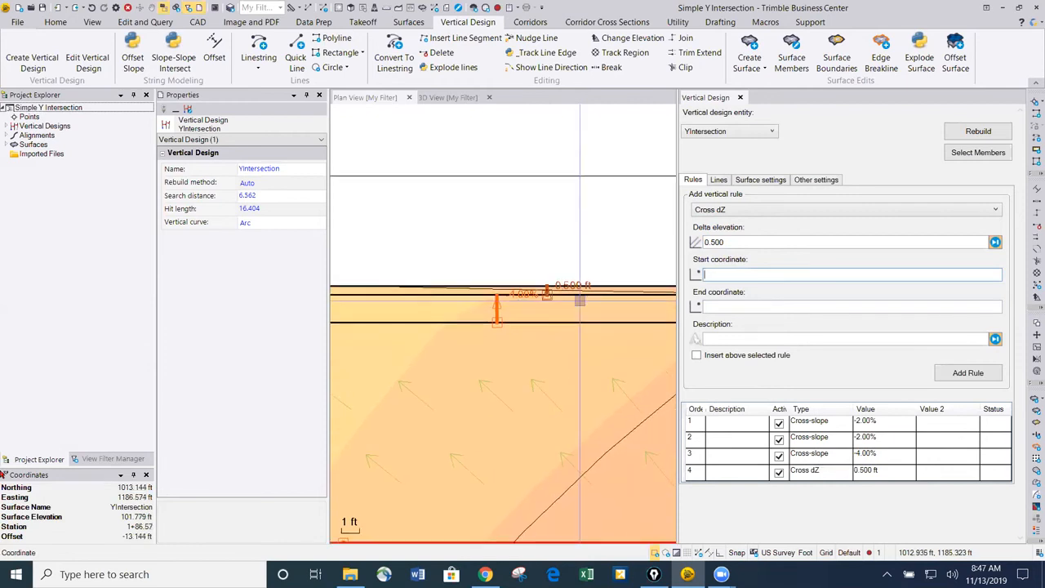
click(727, 210)
click(740, 234)
text(2)
key(Tab)
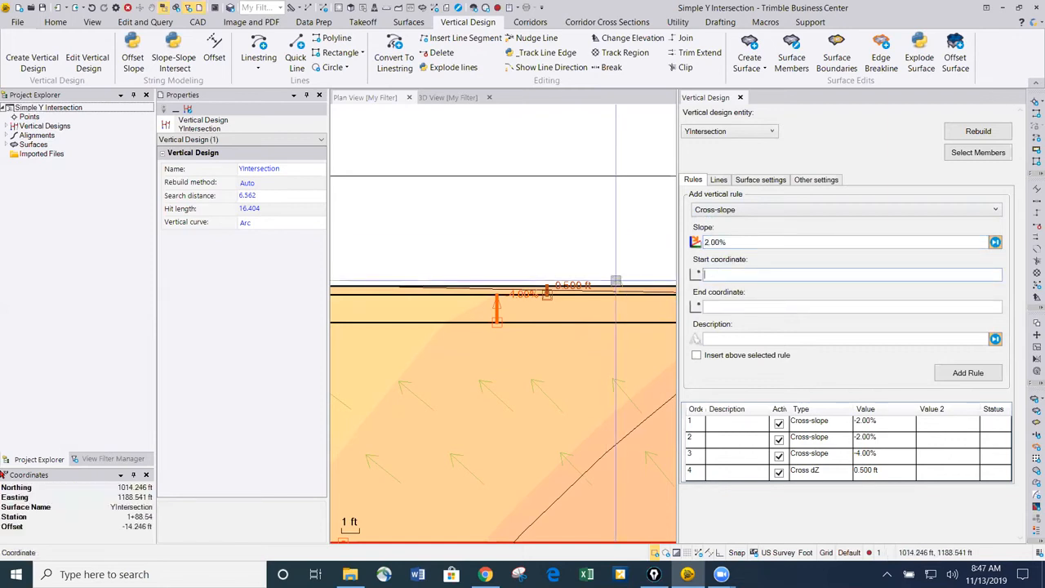
click(616, 283)
click(612, 174)
scroll(576, 285, down, 3)
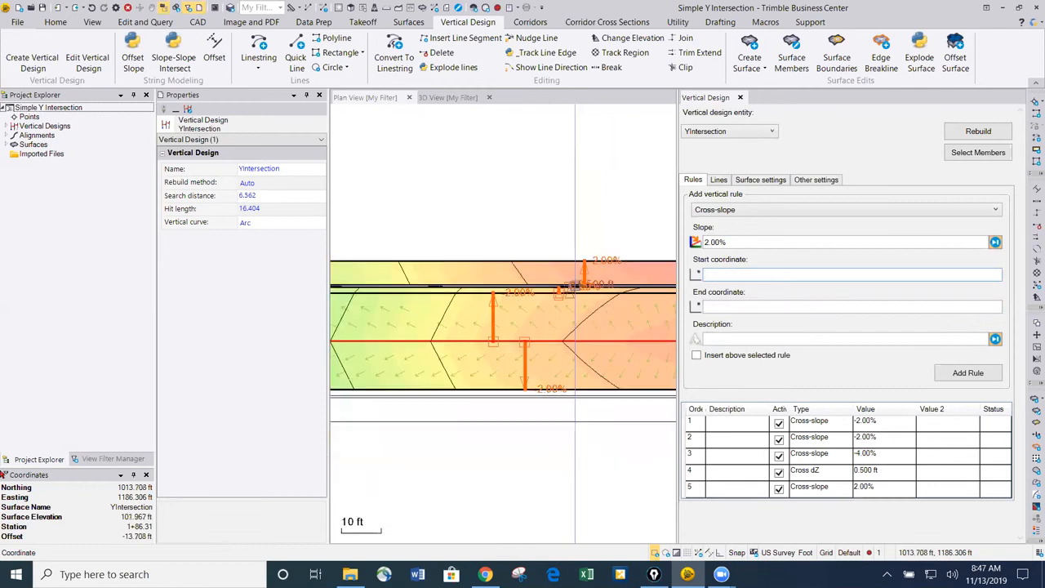
Step: Examine the surface along the main road to the junction and where the curb return meets the south pavement edge
scroll(575, 285, down, 1)
middle_drag(666, 286, 534, 285)
scroll(487, 285, down, 4)
middle_drag(662, 357, 532, 299)
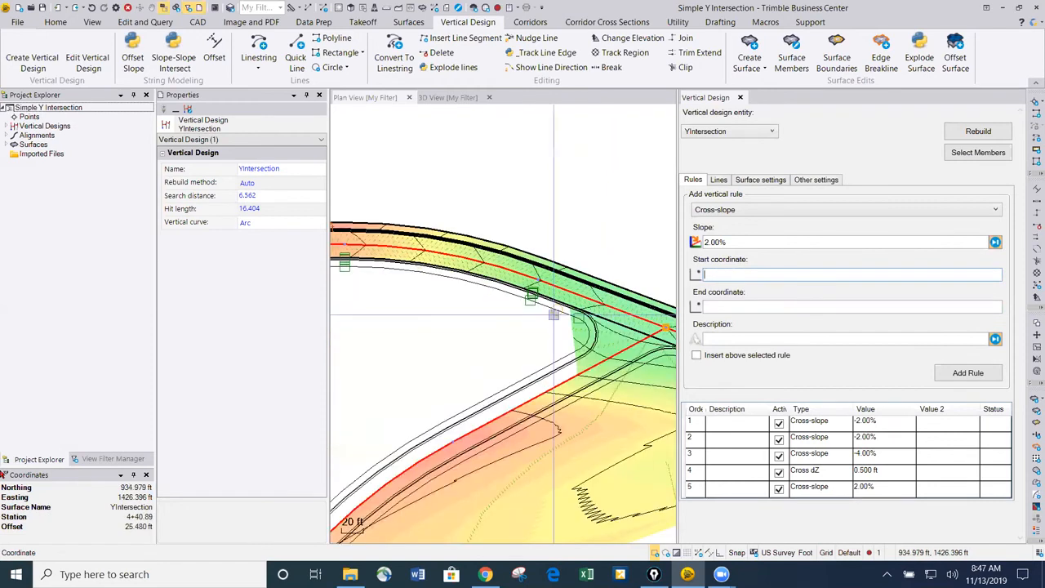
middle_drag(670, 330, 500, 299)
scroll(485, 285, up, 1)
scroll(581, 358, down, 2)
mouse_move(663, 364)
middle_down()
mouse_move(505, 300)
mouse_move(682, 353)
middle_up()
middle_drag(587, 302, 731, 305)
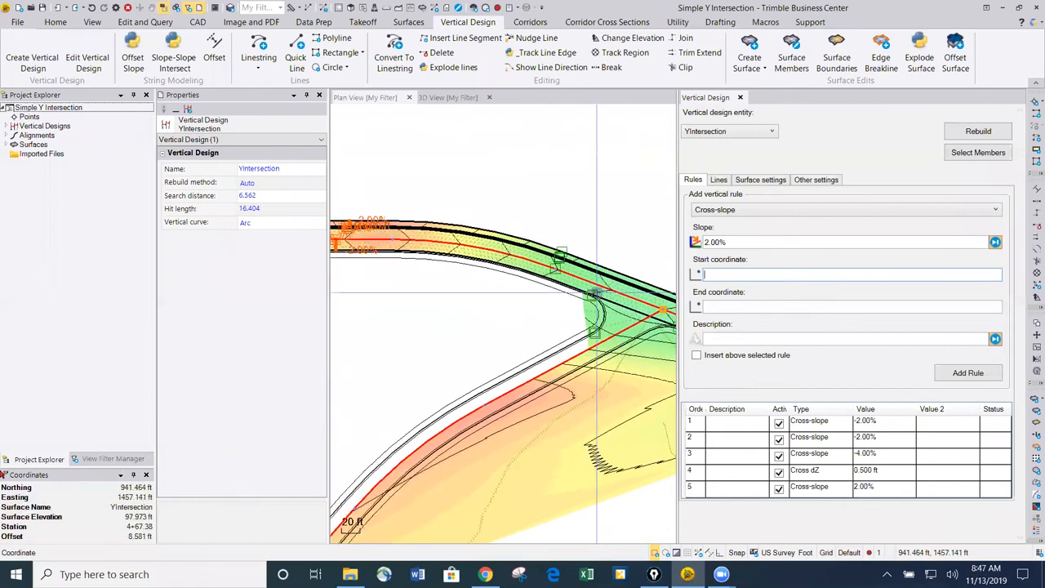
scroll(596, 292, up, 5)
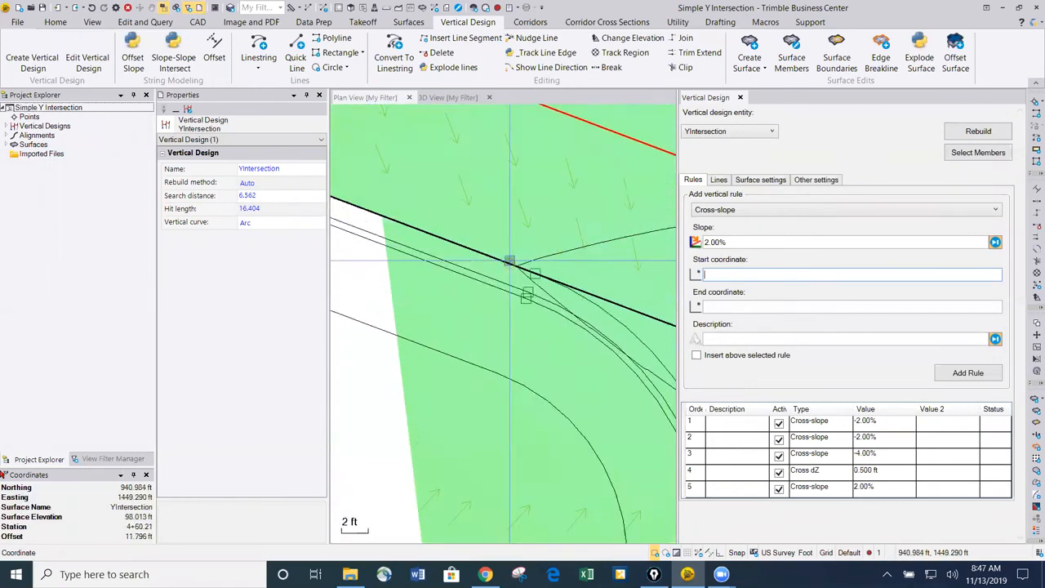
scroll(531, 290, down, 3)
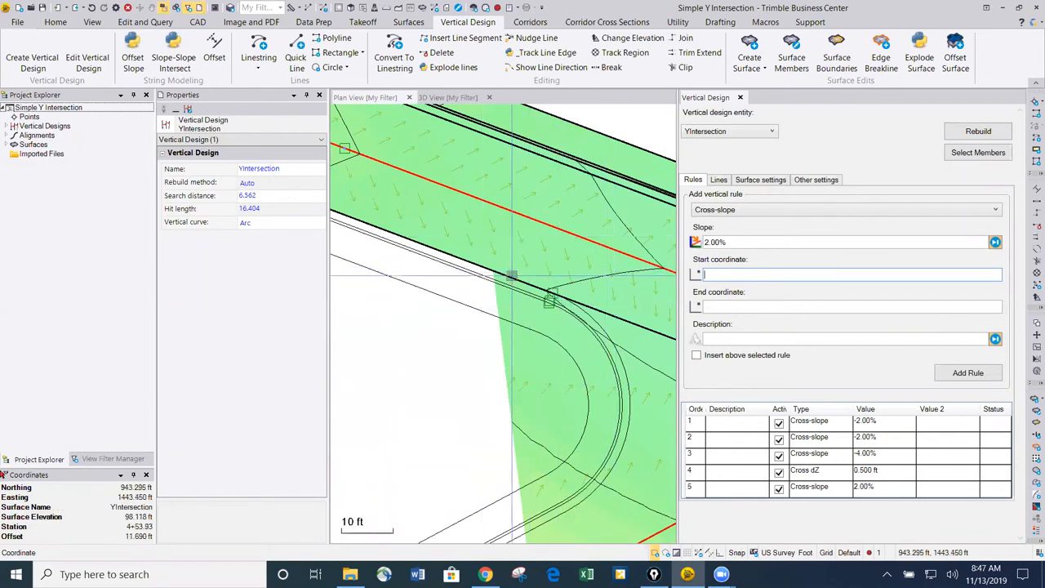
middle_drag(588, 346, 559, 324)
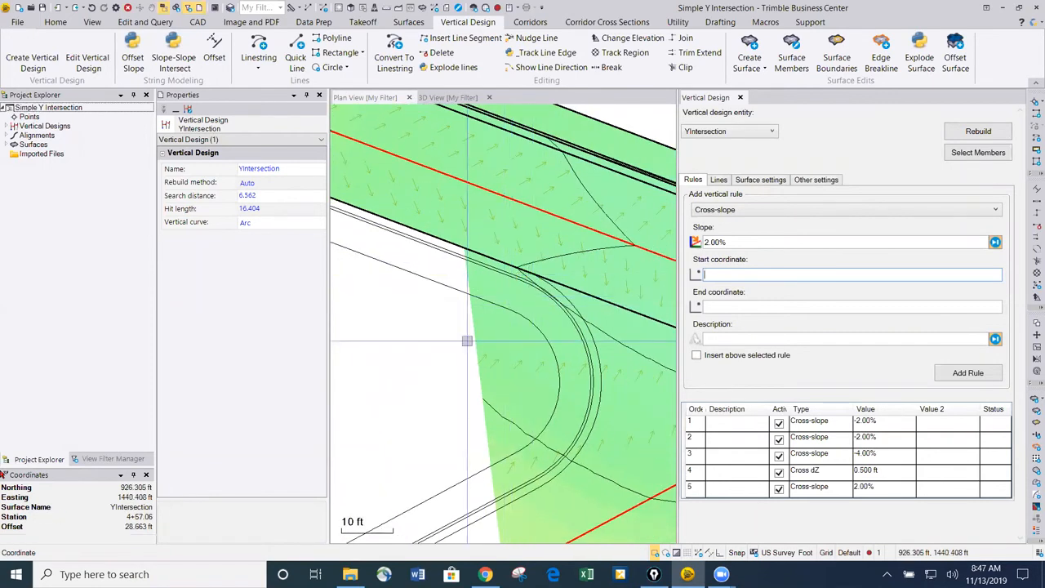
scroll(604, 337, down, 2)
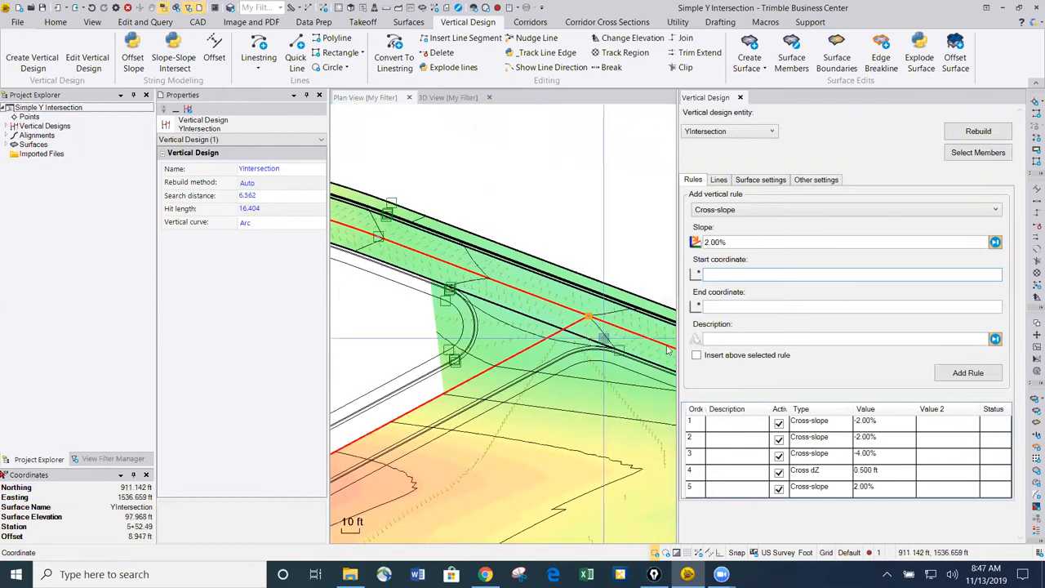
Step: Add a Connector rule from the main road's south pavement edge to the pavement edge of the west curb return
click(729, 210)
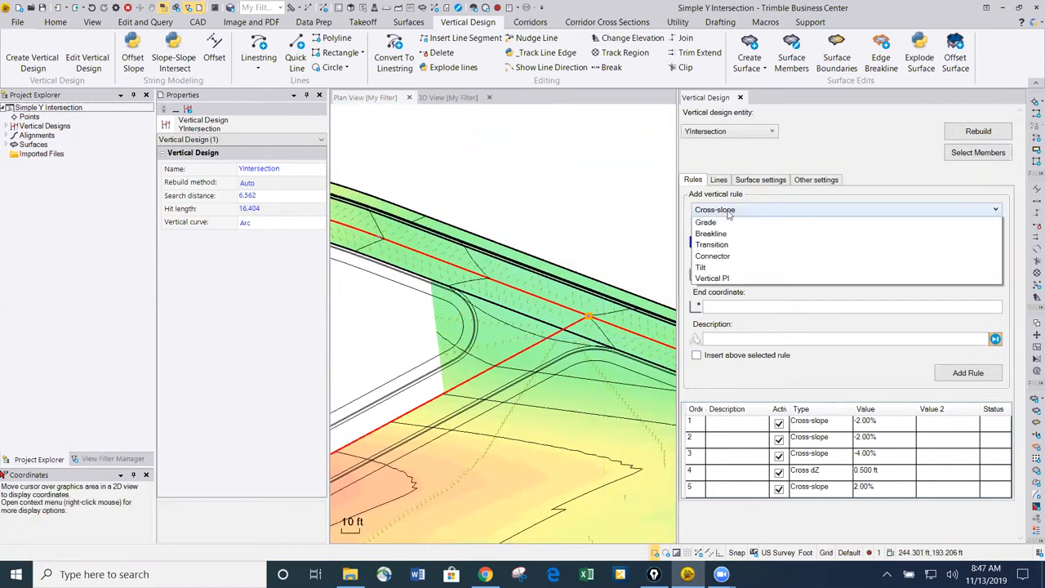
click(753, 293)
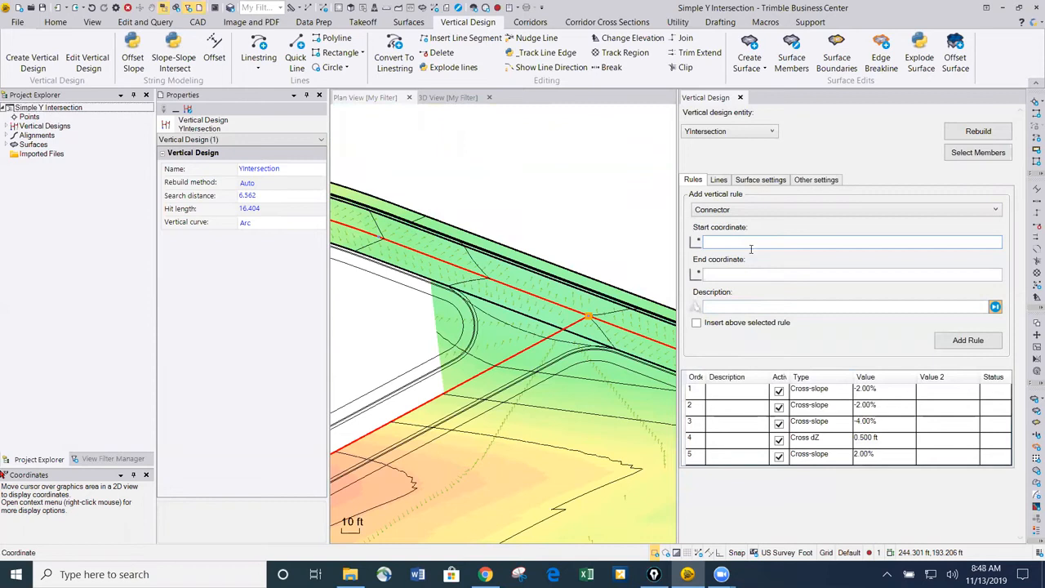
scroll(513, 267, up, 3)
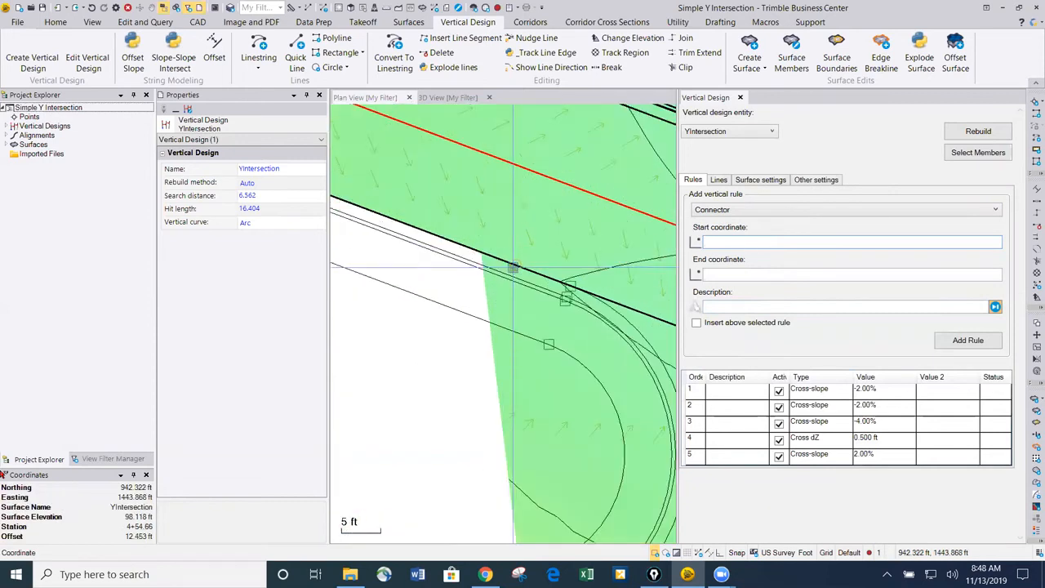
click(513, 263)
scroll(551, 245, up, 2)
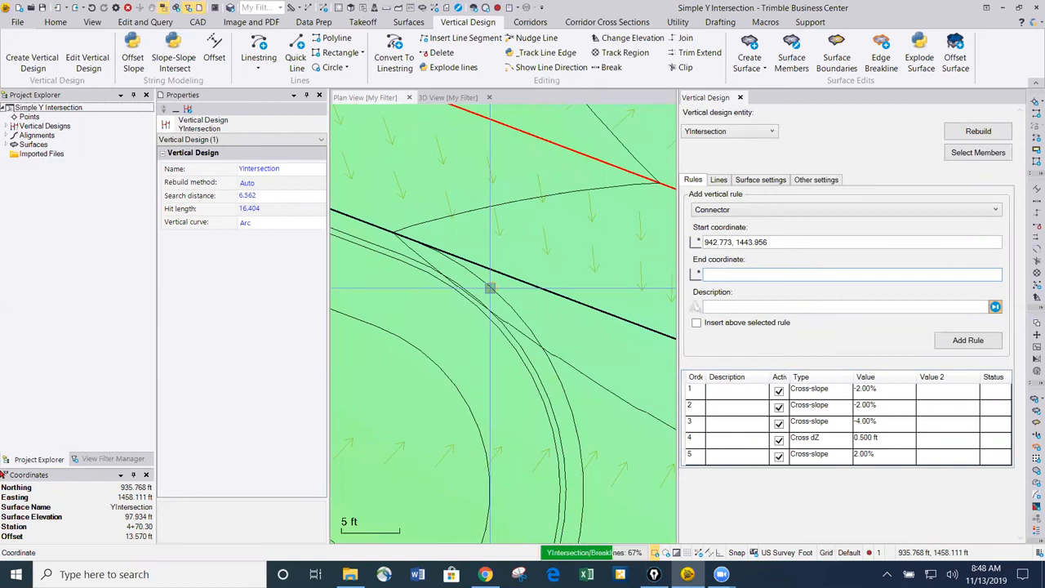
click(490, 287)
scroll(455, 276, down, 2)
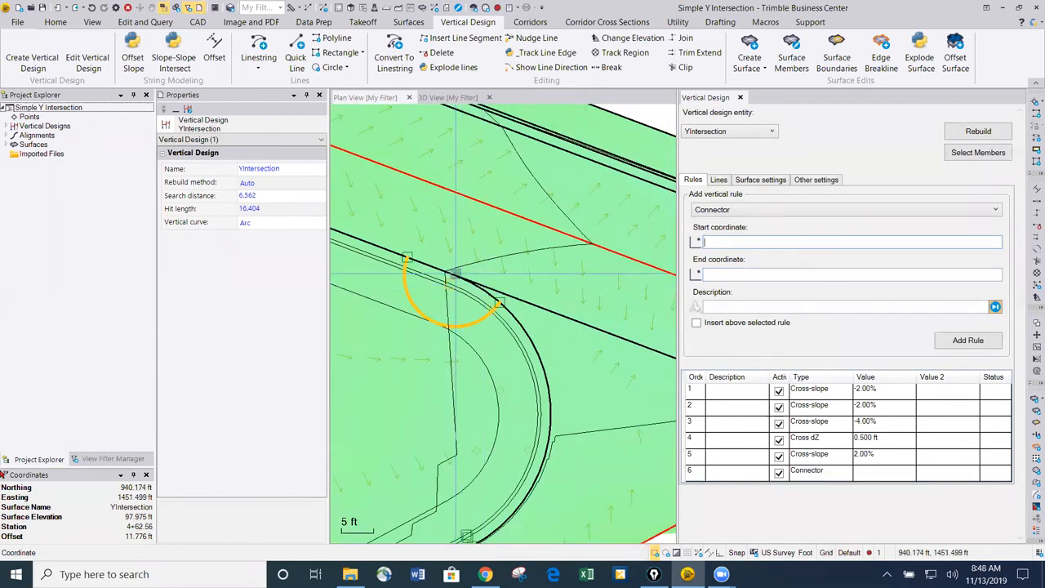
Step: Add a second Connector rule from the main road's south pavement edge east of the junction to the east curb return's edge
scroll(459, 319, down, 5)
middle_drag(506, 371, 414, 303)
scroll(565, 294, up, 5)
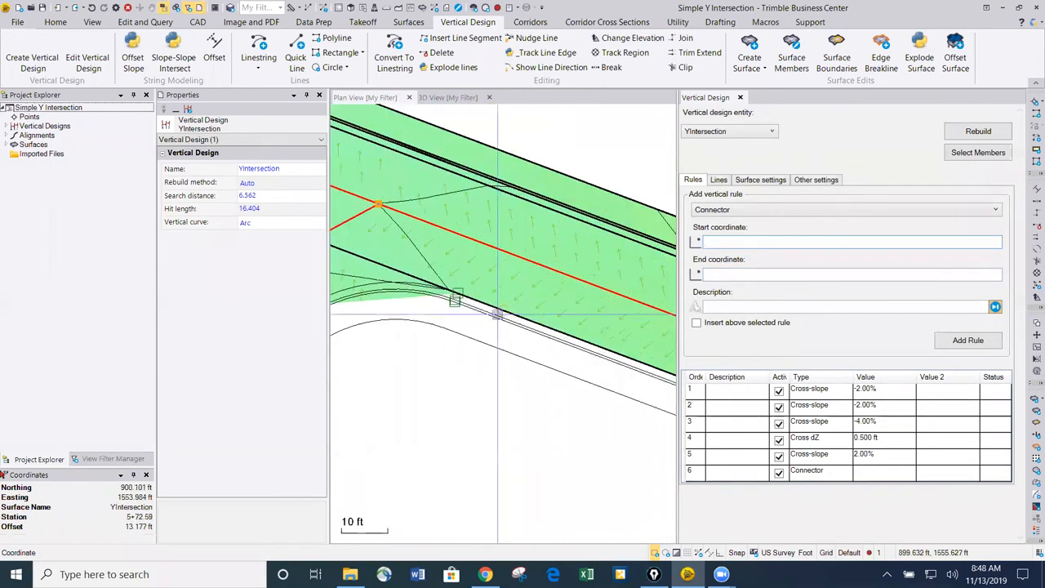
click(455, 292)
scroll(531, 253, up, 2)
scroll(531, 254, down, 1)
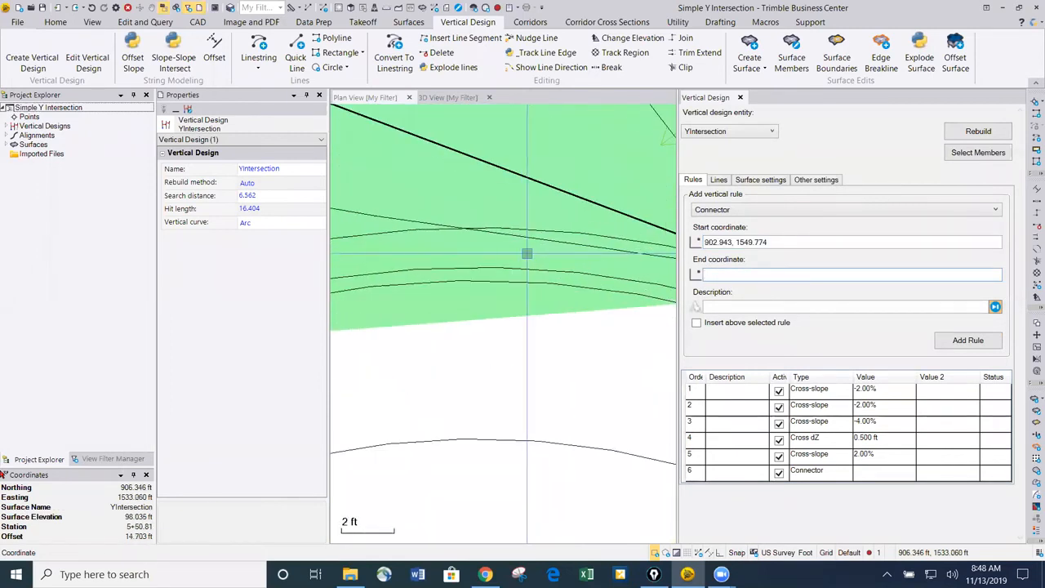
click(393, 233)
scroll(485, 296, down, 2)
scroll(485, 296, down, 2)
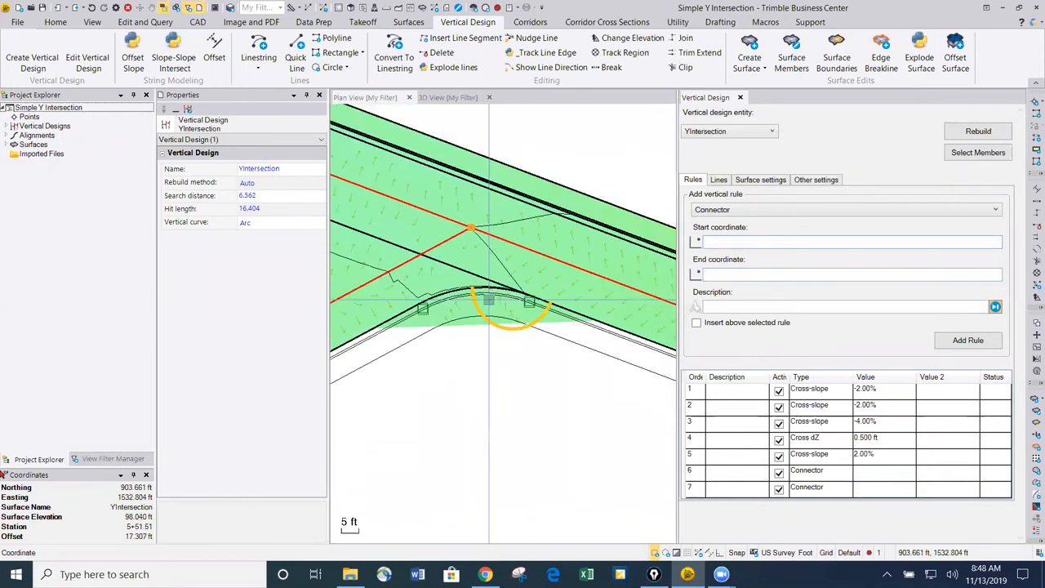
middle_drag(513, 345, 574, 353)
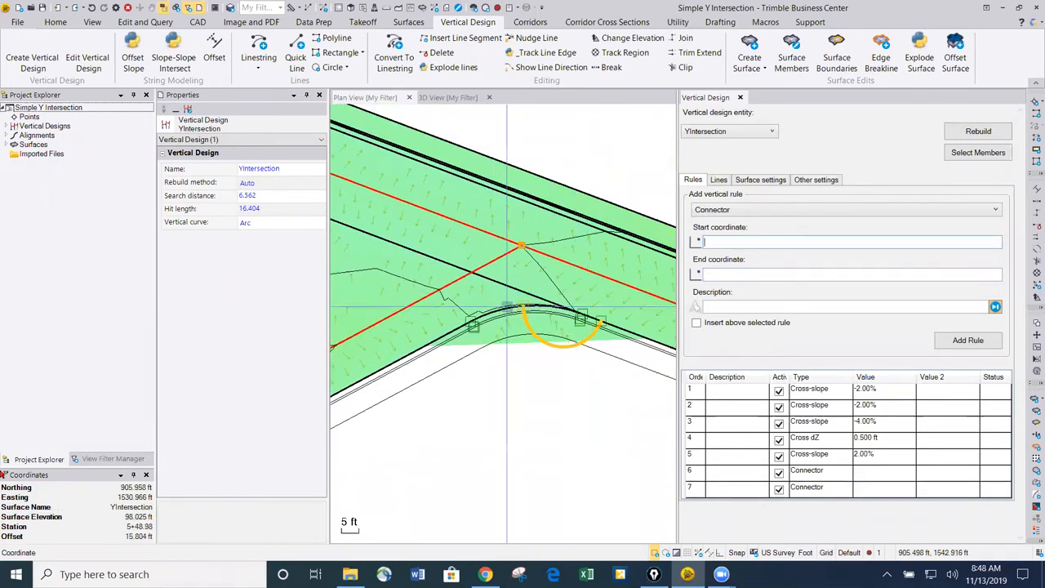
scroll(487, 295, down, 2)
middle_drag(486, 296, 585, 295)
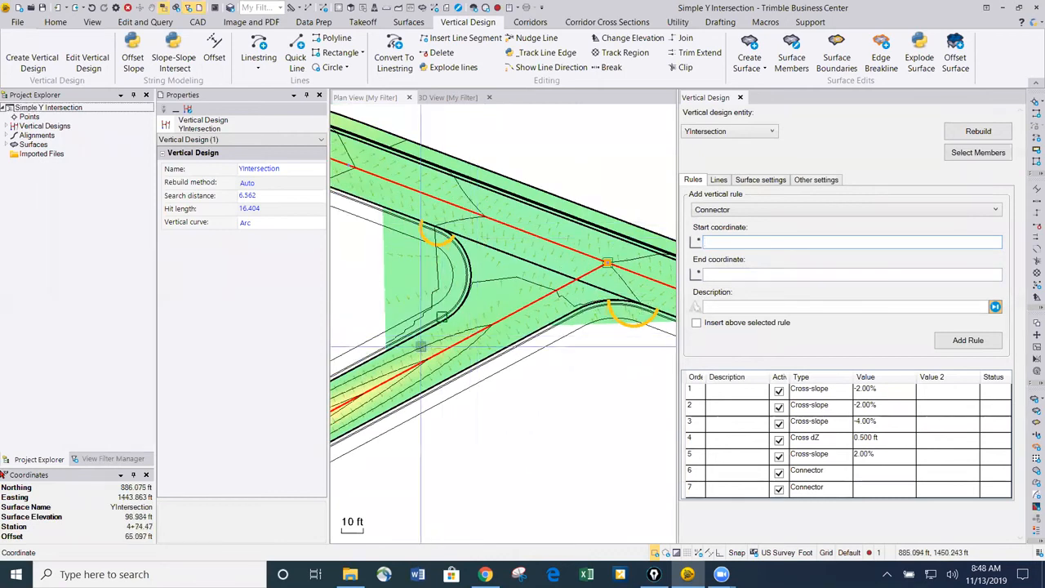
Step: Add a cross-slope rule of 2% from the side road's centerline to its north pavement edge
click(732, 211)
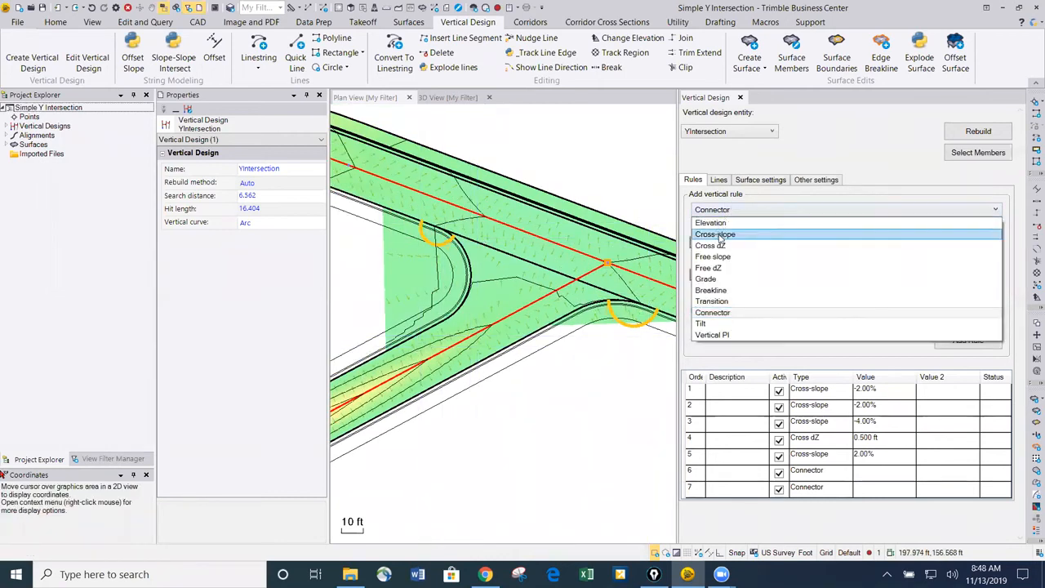
click(719, 235)
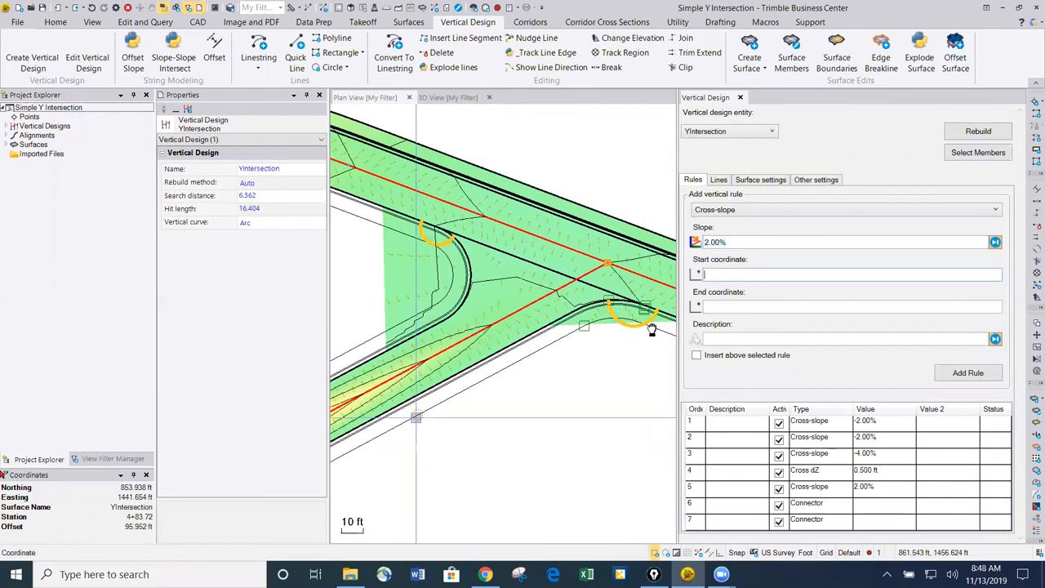
scroll(490, 326, up, 5)
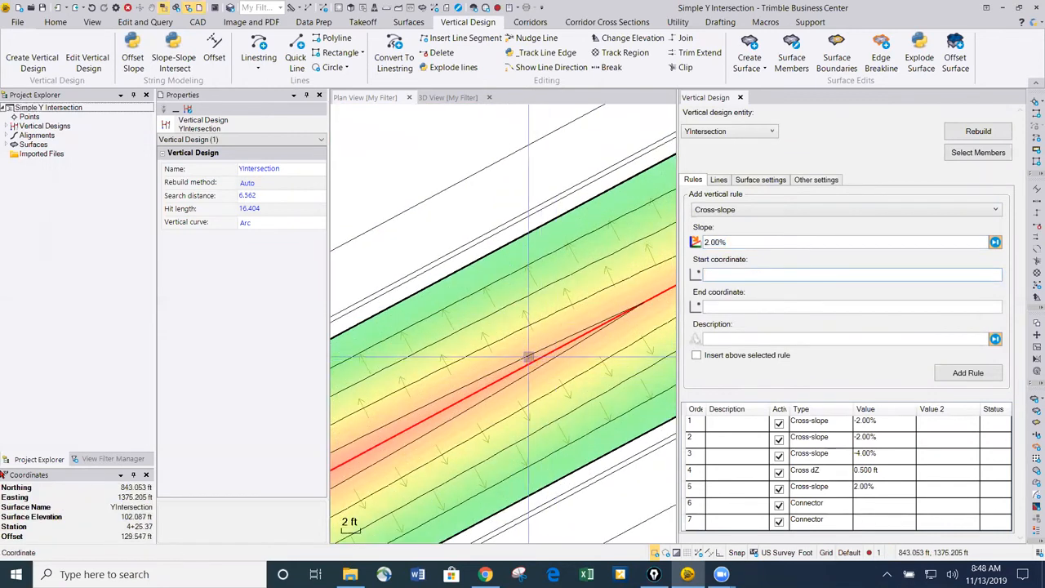
click(533, 360)
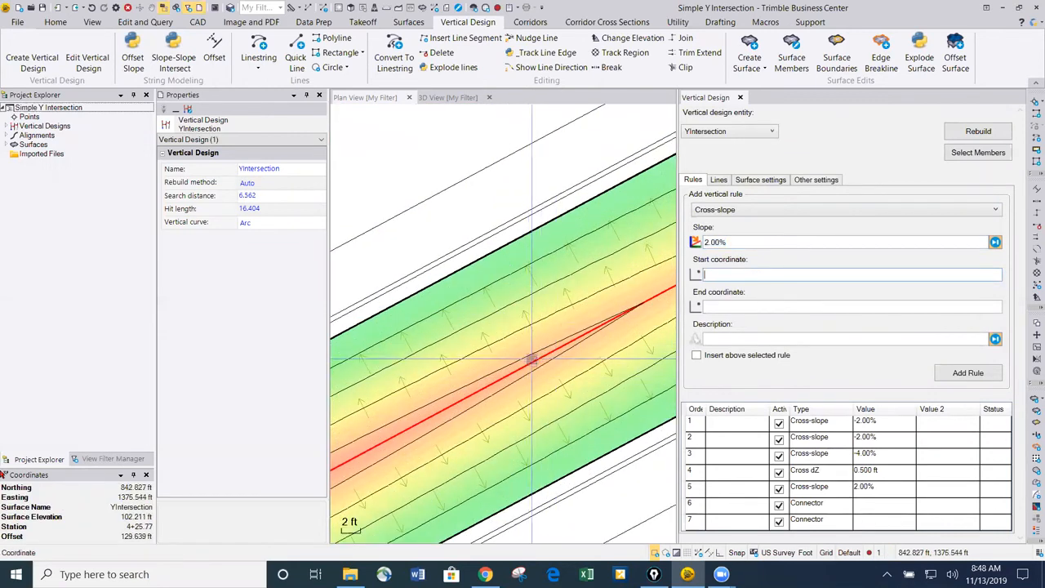
click(484, 263)
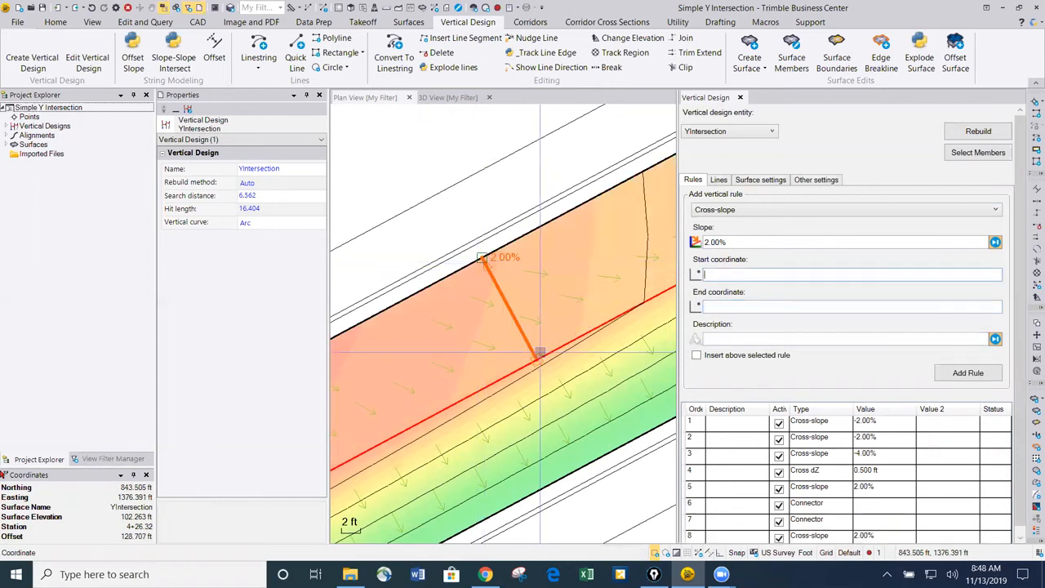
Step: Add a matching 2% cross-slope rule from the side road's centerline to its south pavement edge
scroll(539, 351, up, 3)
click(540, 358)
scroll(490, 320, up, 3)
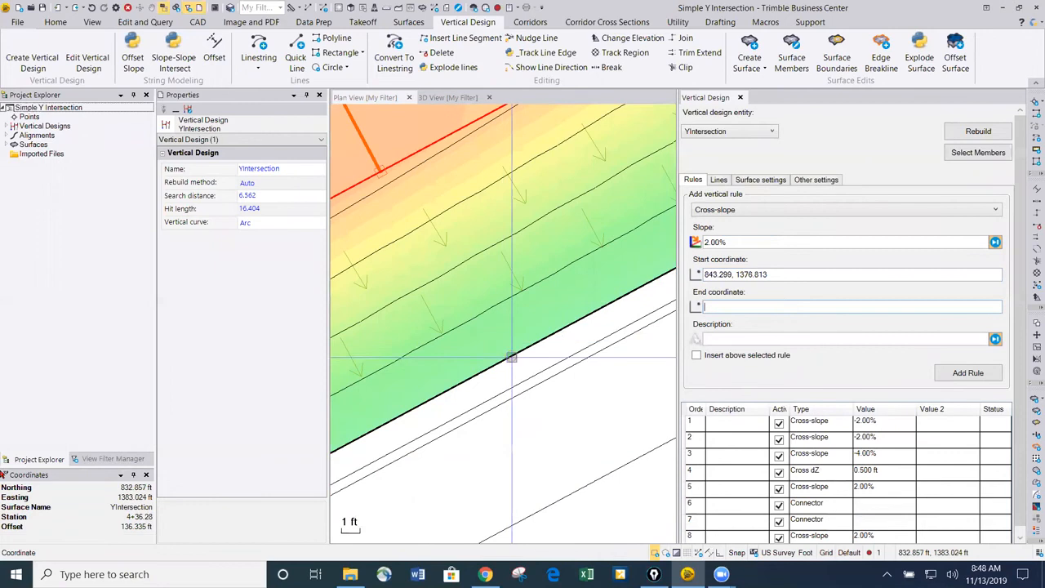
click(511, 357)
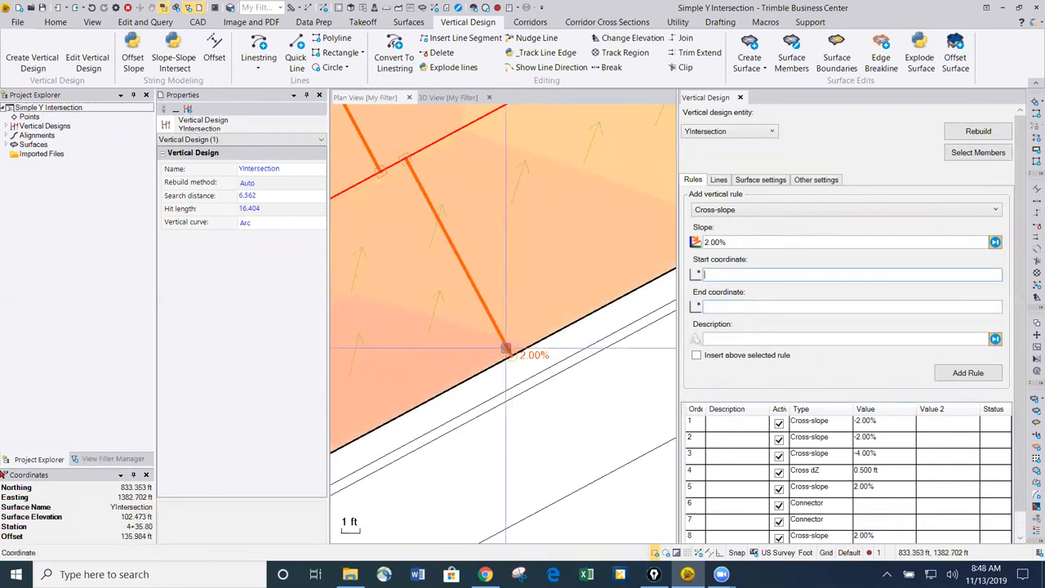
Step: Examine the surface along the side road, around both curb returns and along the main road east of the junction
scroll(507, 348, down, 6)
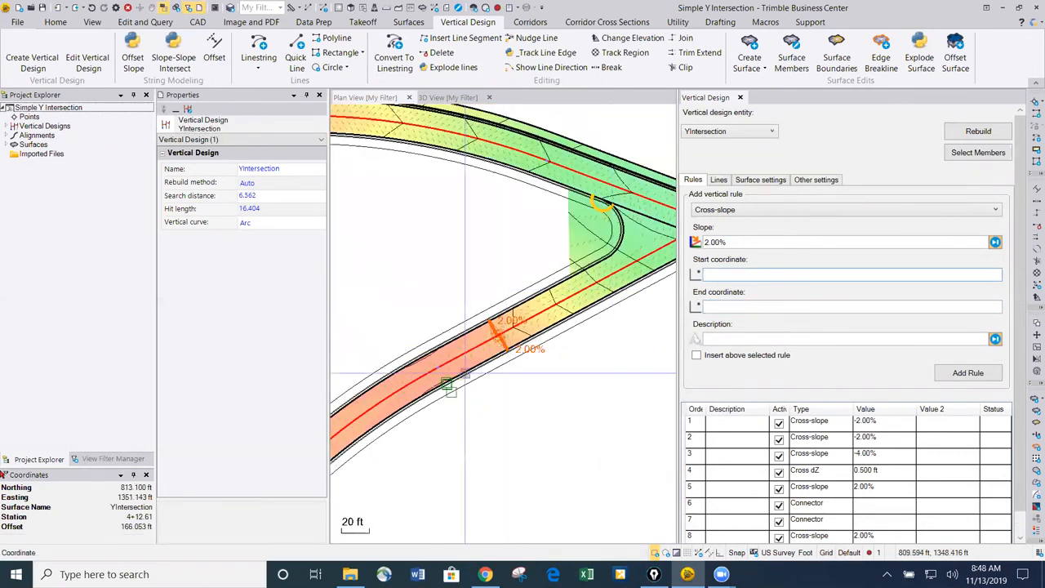
scroll(542, 333, down, 2)
middle_drag(547, 334, 489, 369)
scroll(549, 306, up, 3)
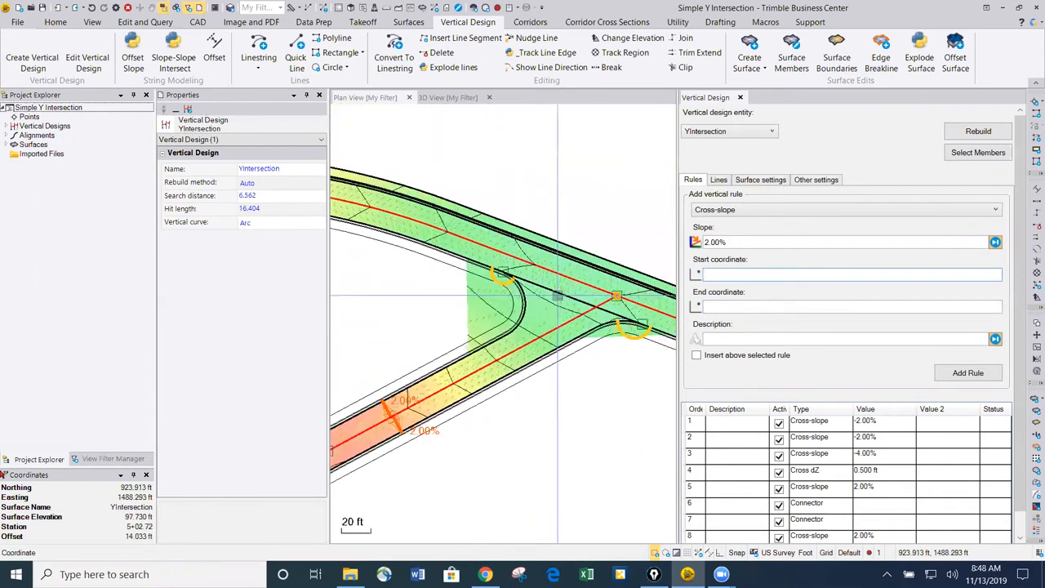
scroll(491, 361, down, 2)
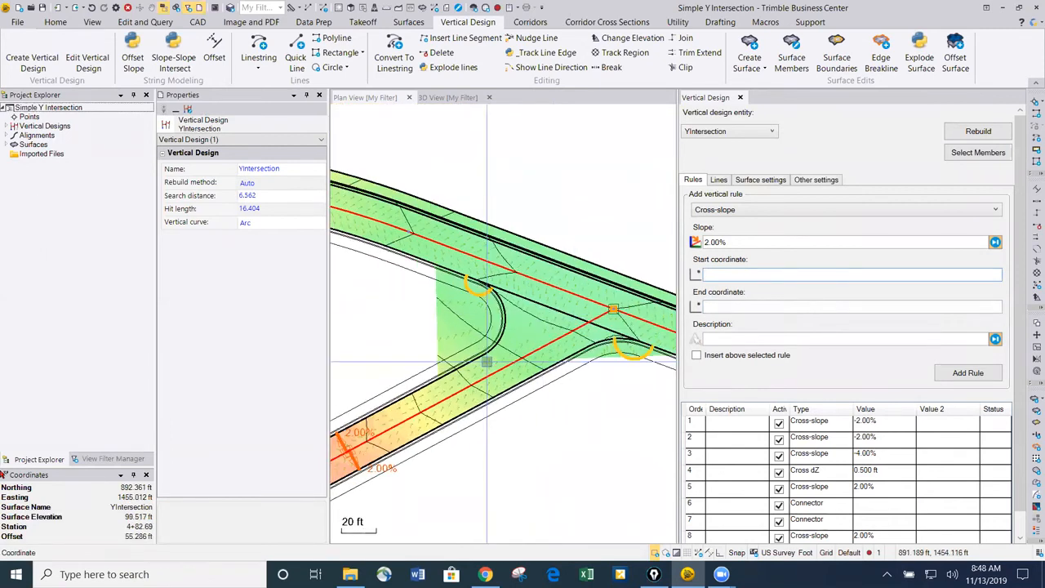
scroll(601, 345, up, 4)
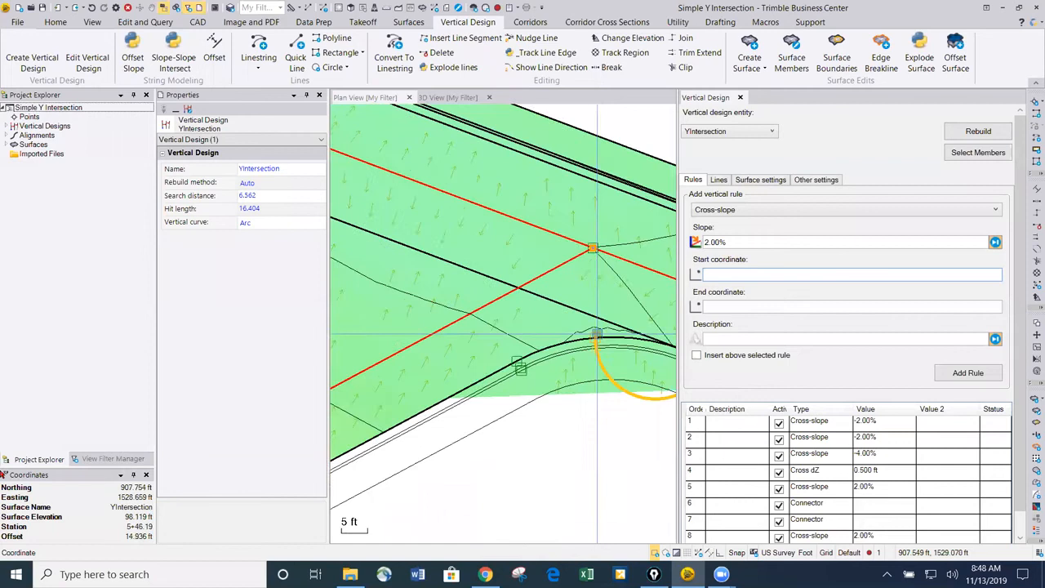
scroll(560, 340, down, 1)
middle_drag(419, 268, 388, 260)
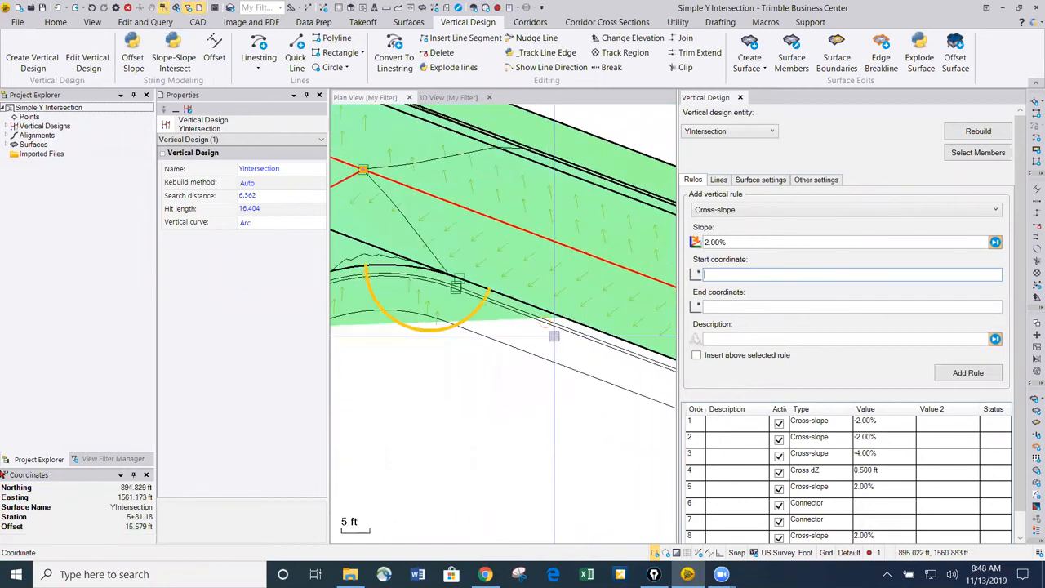
middle_drag(561, 339, 507, 313)
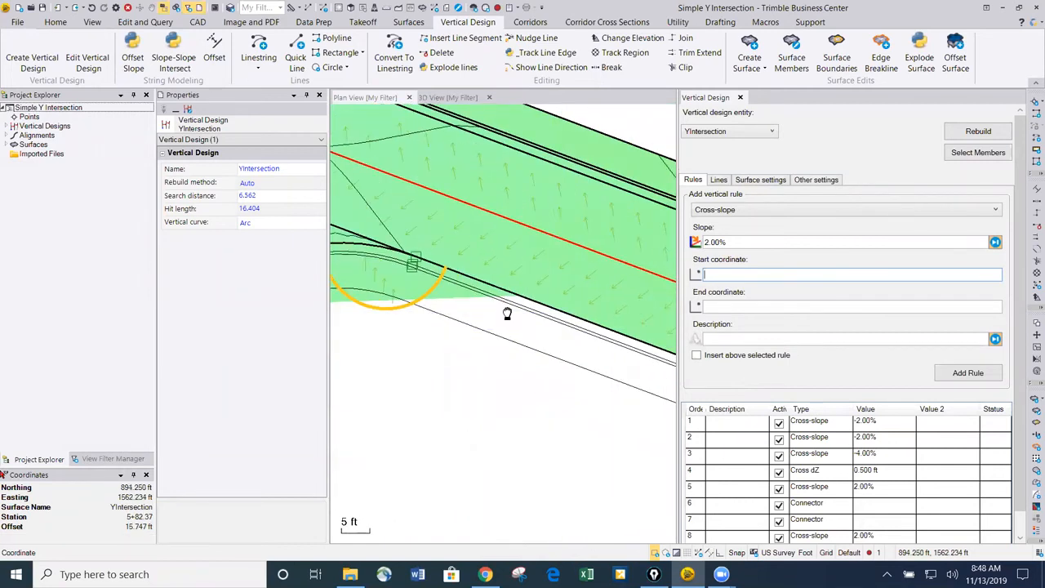
Step: Set the slope of rule 8, the side road's north cross-slope, to -2%
click(734, 212)
click(741, 222)
drag(742, 246, 619, 249)
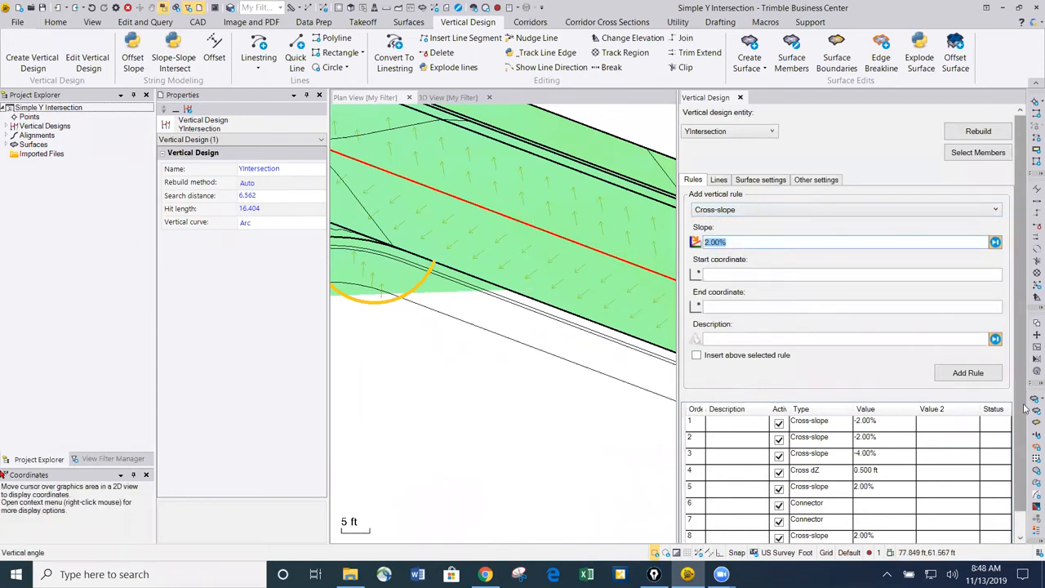
scroll(1026, 408, down, 1)
click(883, 515)
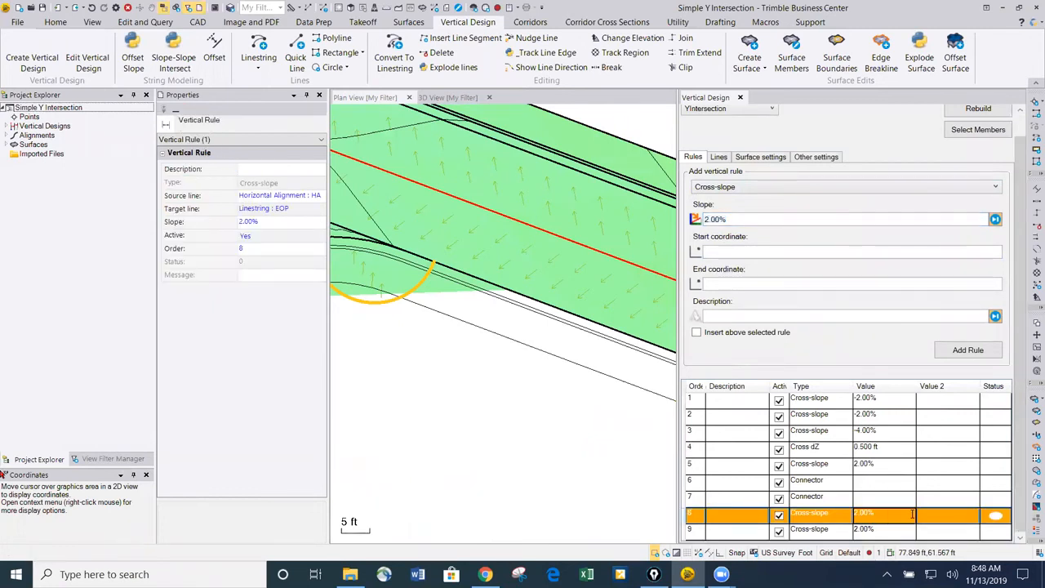
click(912, 515)
text(-2)
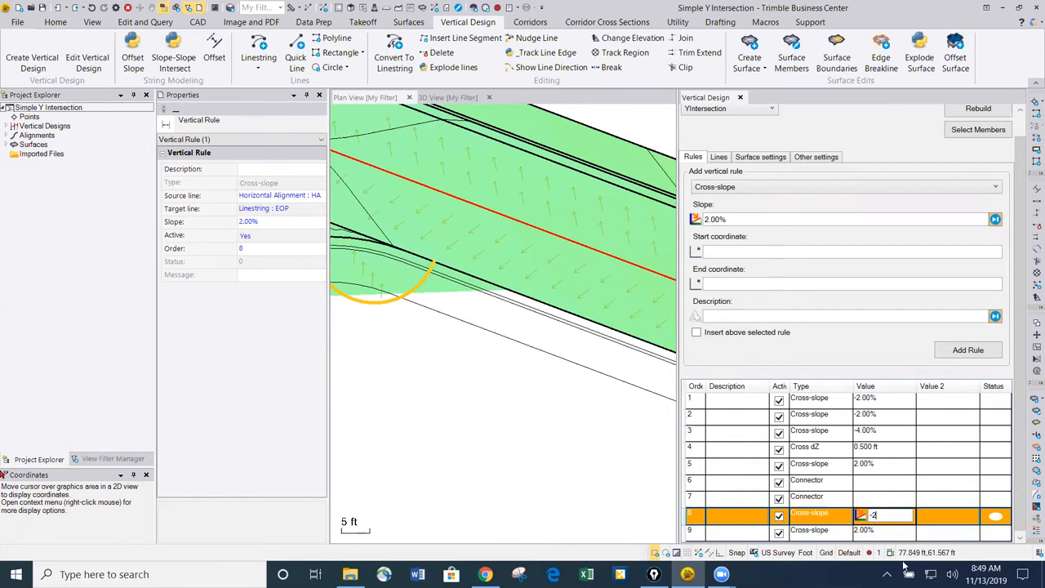
Step: Set the slope of rule 9, the side road's south cross-slope, to -2%
click(885, 532)
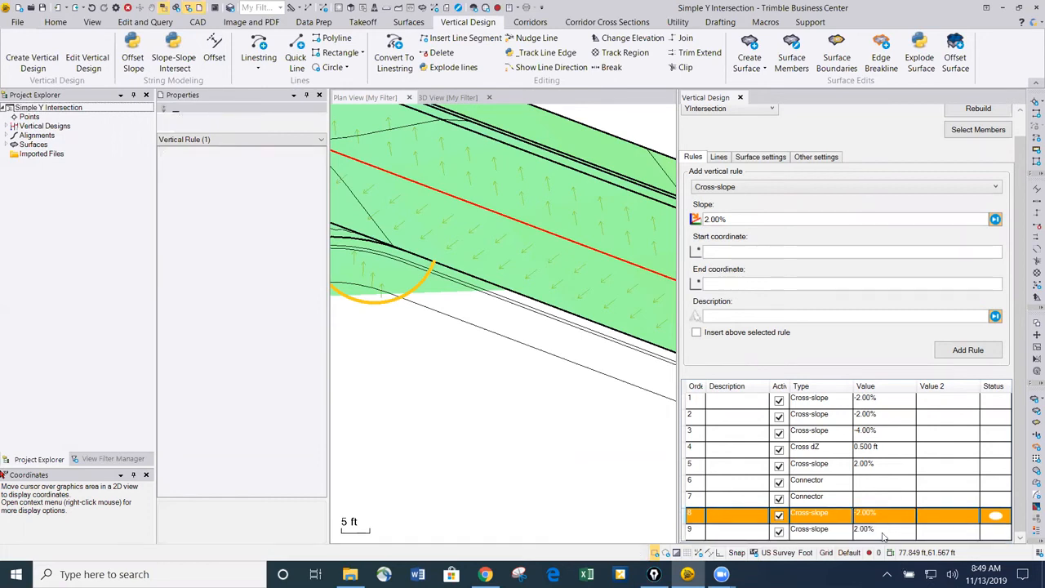
click(891, 533)
text(-2)
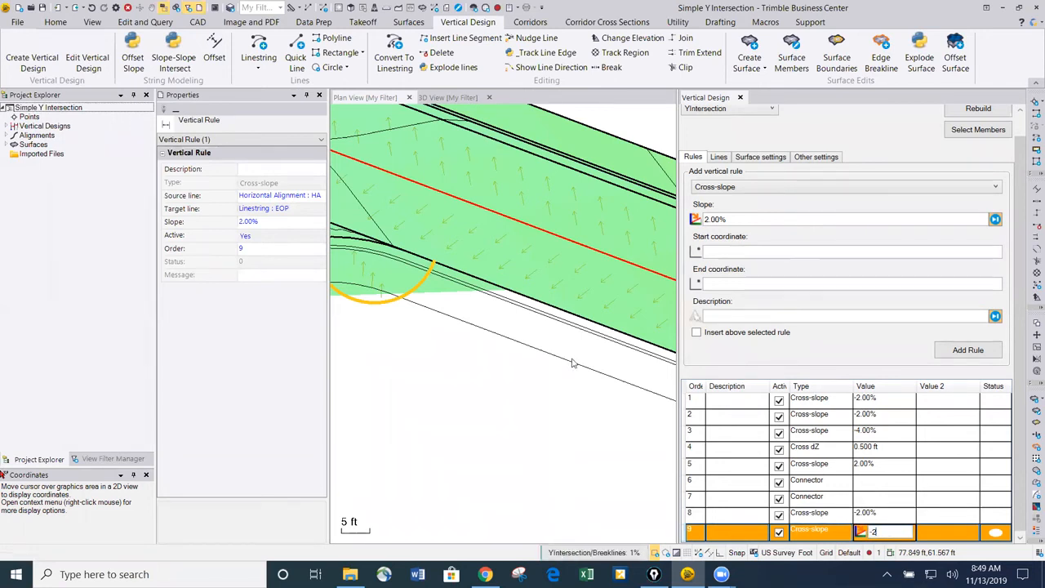
scroll(516, 339, down, 1)
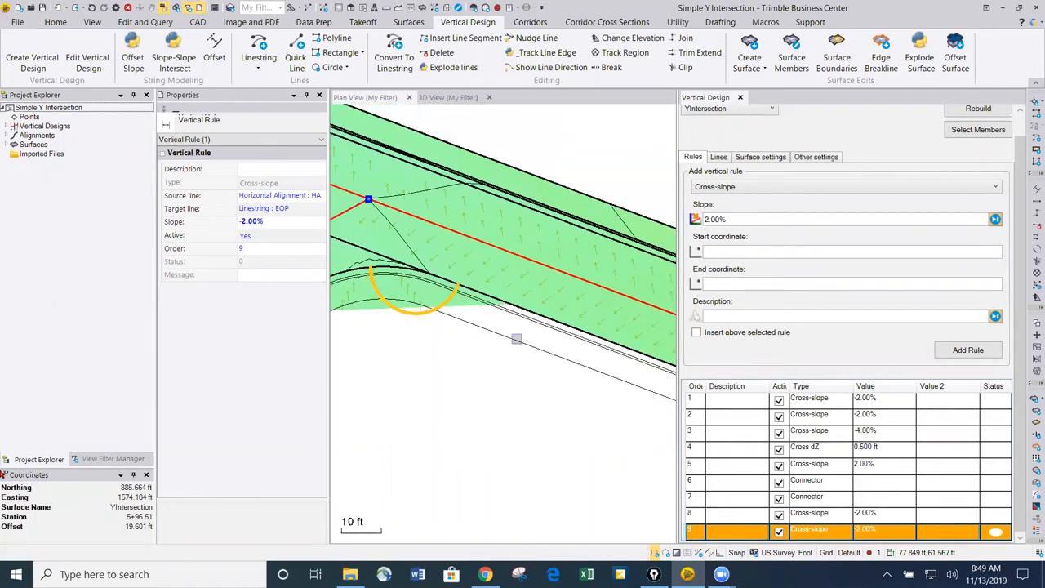
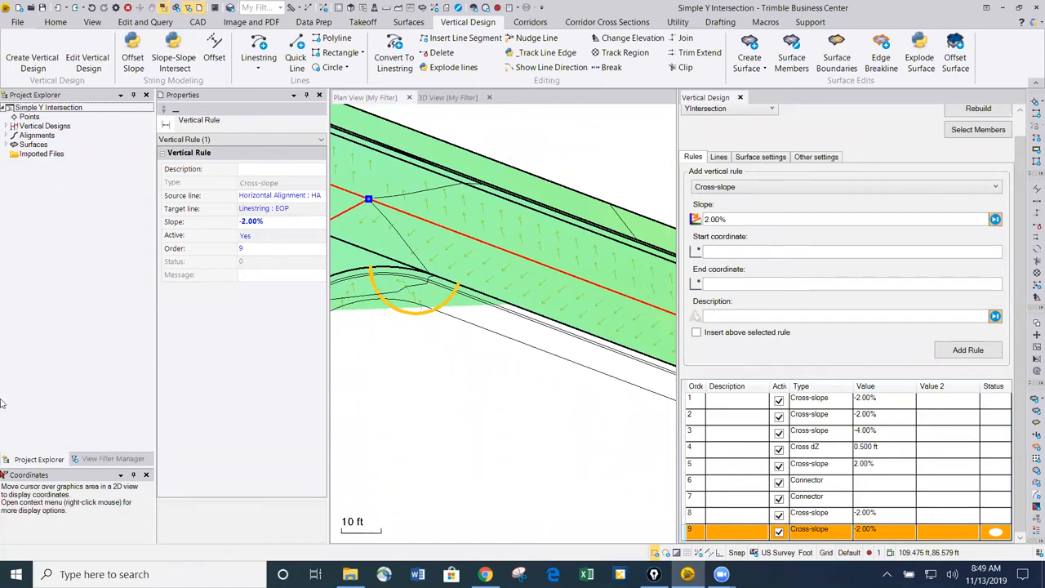
Step: List the rules of the YIntersection vertical design and inspect its rebuild method setting
click(7, 127)
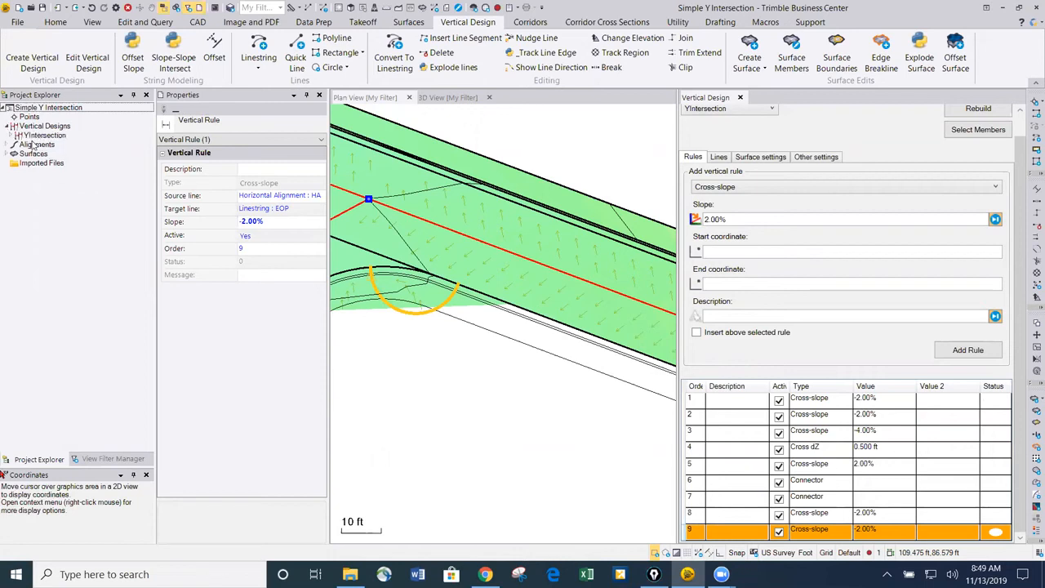
click(11, 136)
click(11, 136)
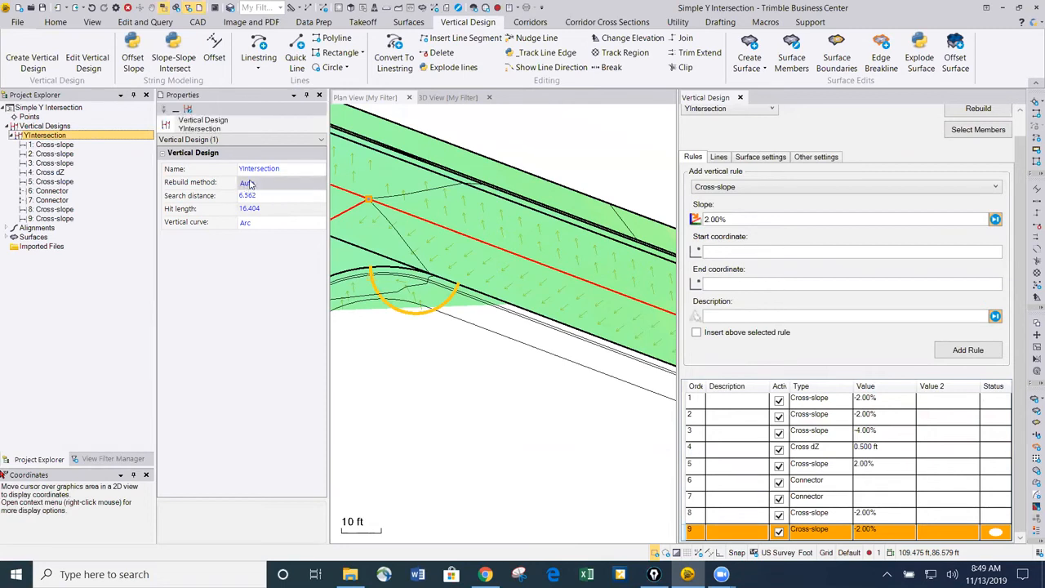
click(255, 185)
click(258, 185)
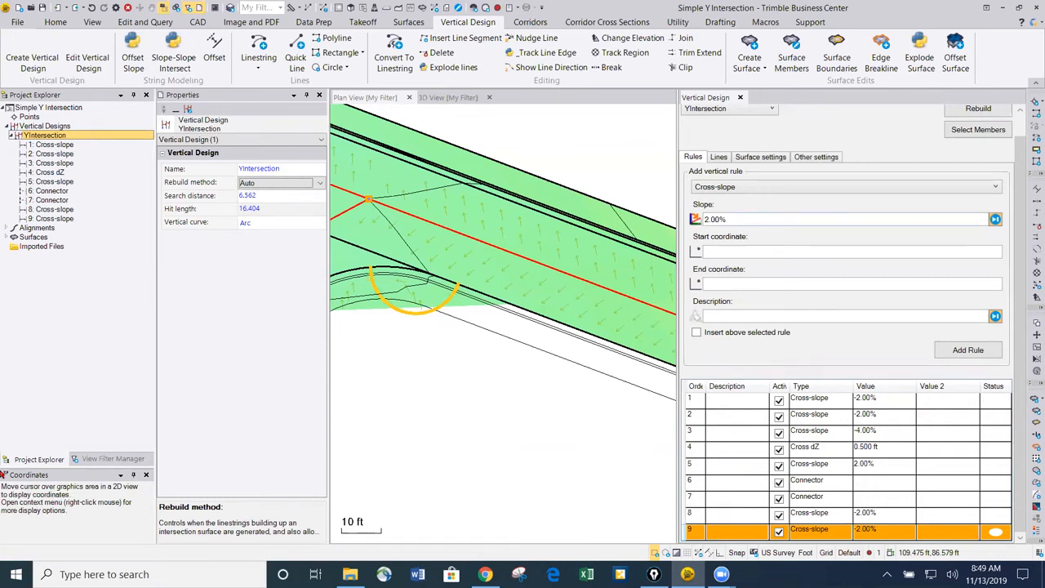
Step: Add a cross-slope rule of -4% from the main road's south pavement edge to the gutter line east of the junction
text(-4)
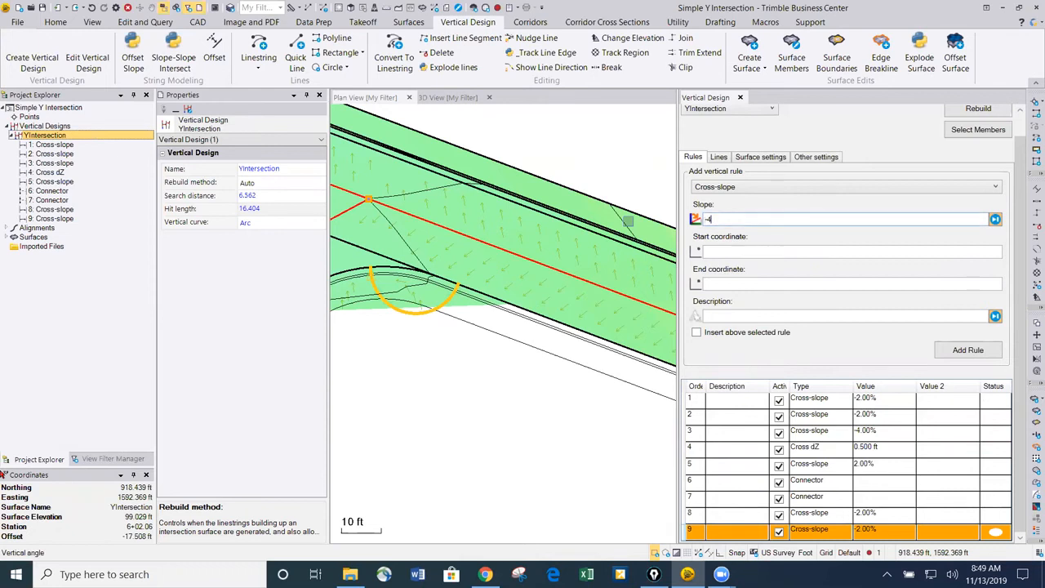
key(Tab)
scroll(540, 329, up, 2)
click(539, 329)
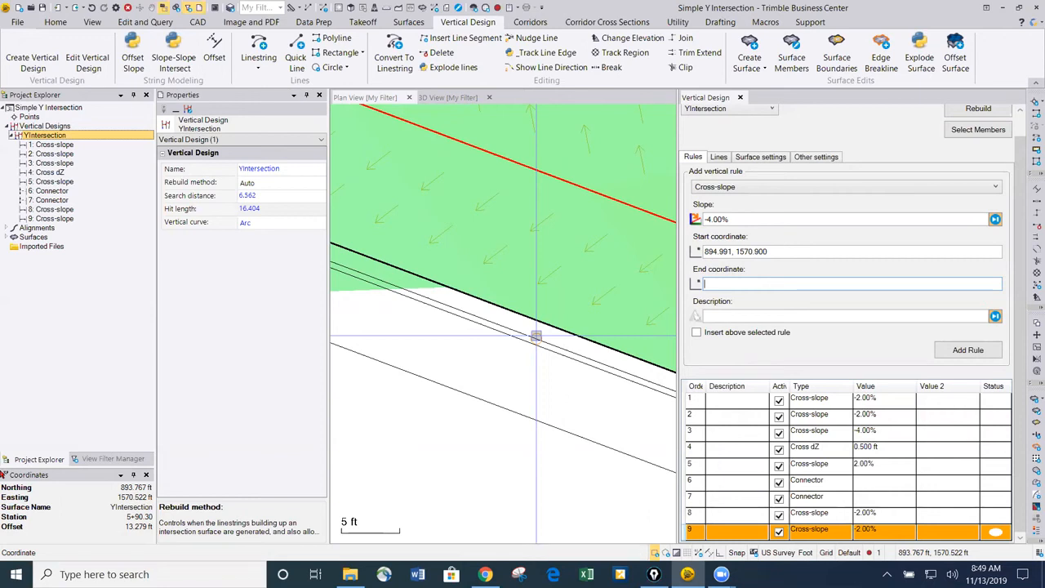
click(538, 331)
Step: Add a -4% cross-slope rule from the east curb return's pavement edge to its gutter line
scroll(539, 326, down, 2)
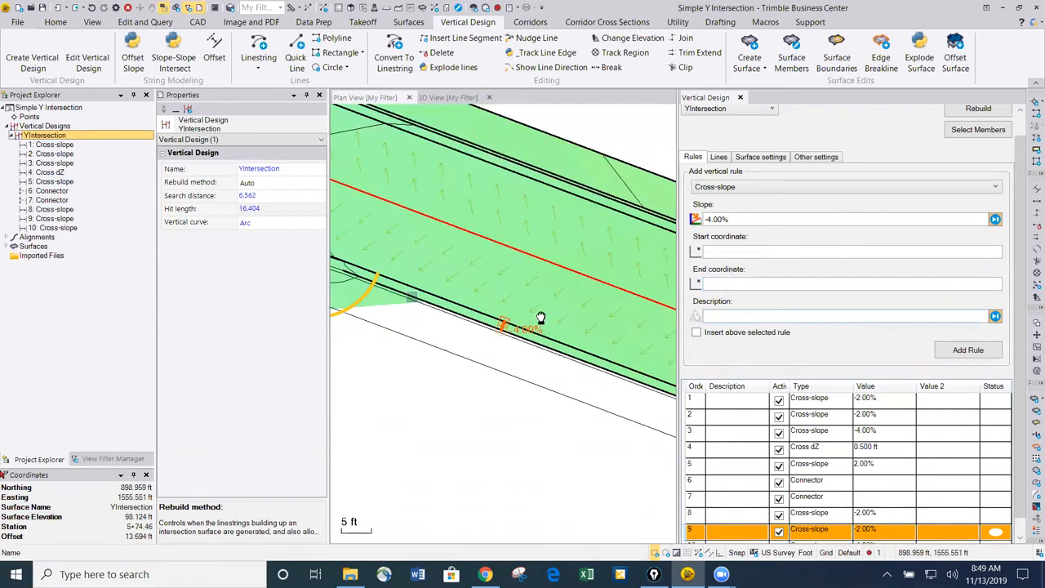
middle_drag(541, 316, 664, 332)
scroll(665, 331, down, 2)
click(735, 252)
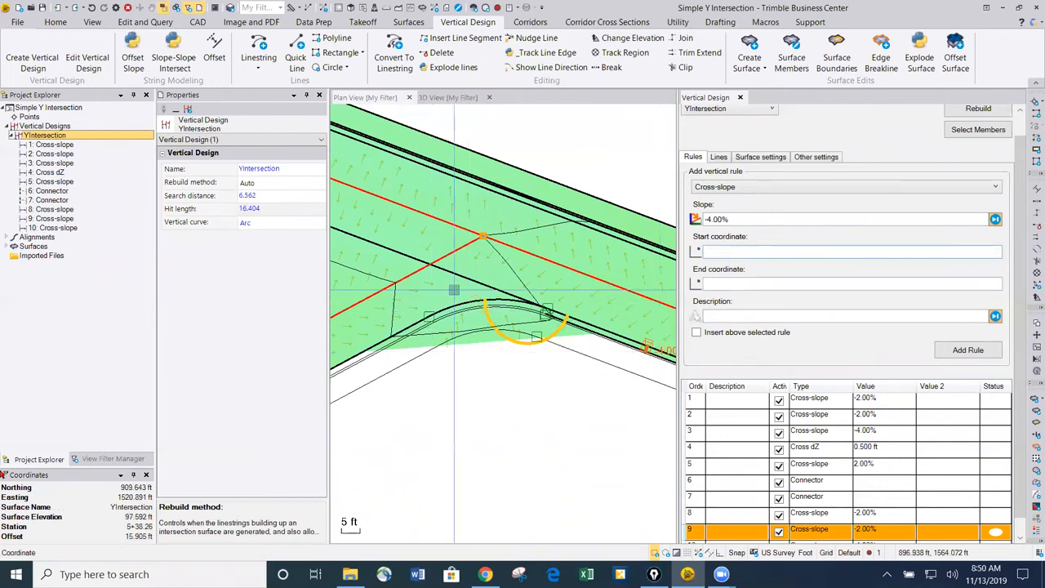
scroll(489, 313, up, 2)
click(518, 305)
scroll(517, 319, up, 2)
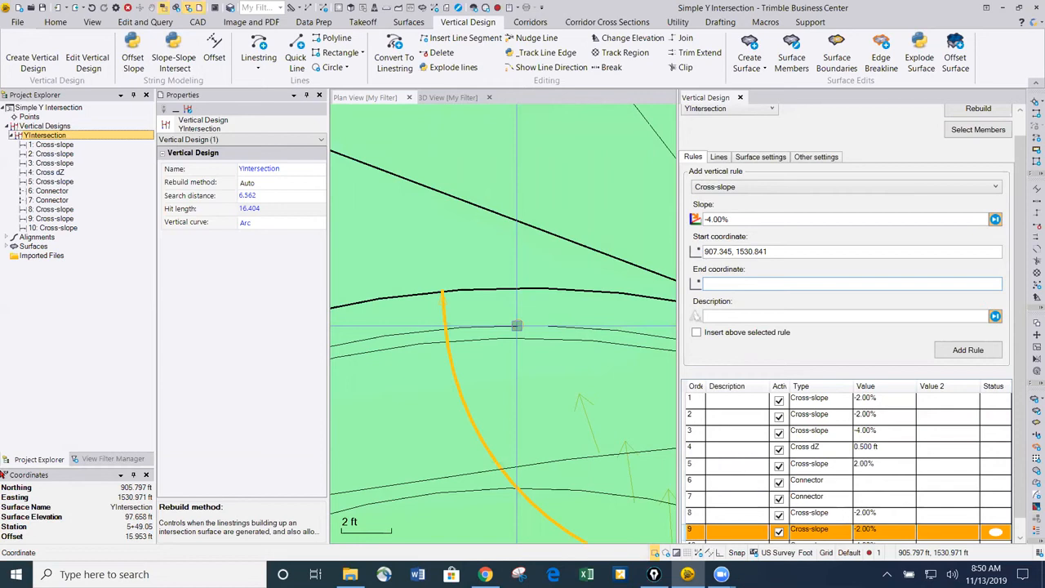
click(517, 326)
Step: Add a -4% cross-slope rule from the main road's south pavement edge to the gutter line west of the junction
scroll(560, 316, down, 5)
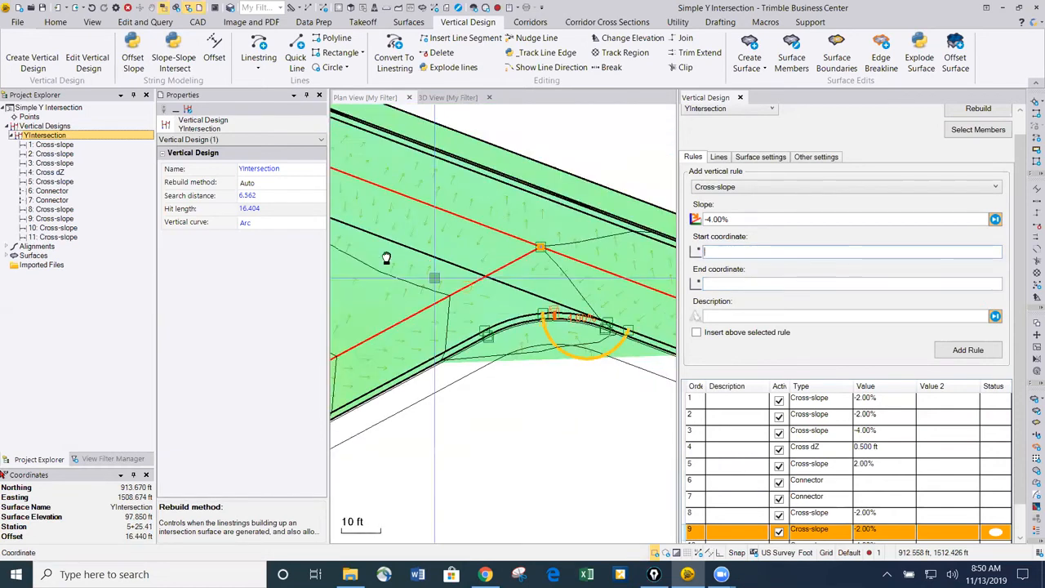
scroll(493, 299, up, 5)
click(500, 276)
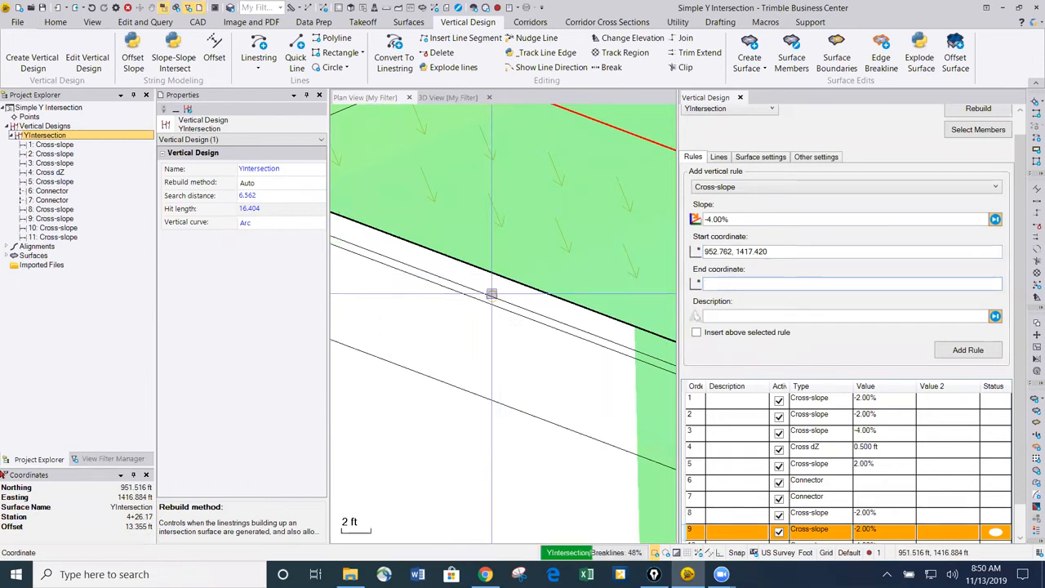
click(491, 294)
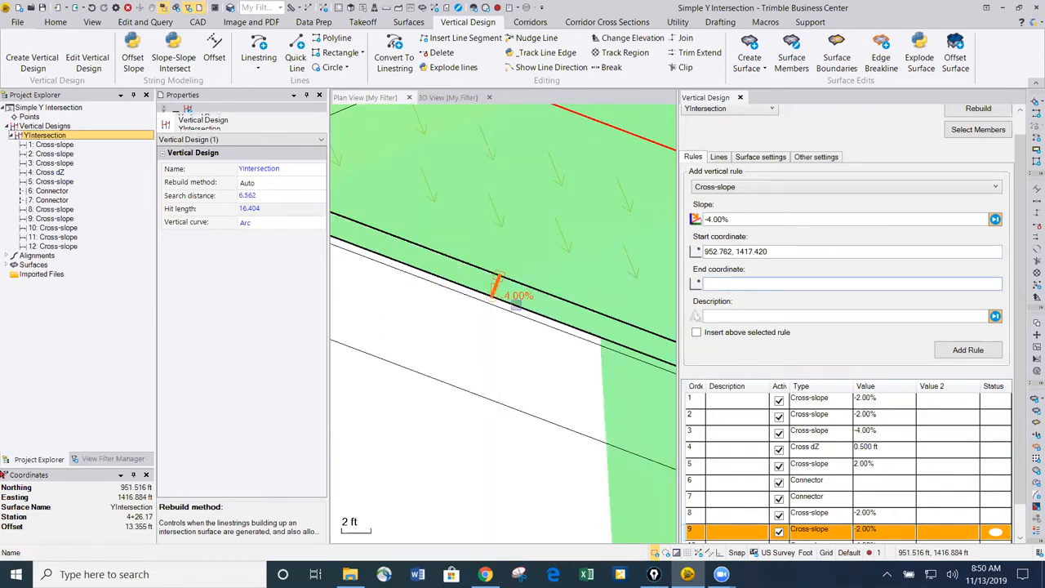
Step: Add a -4% cross-slope rule from the west curb return's pavement edge to its gutter line
scroll(516, 307, down, 5)
middle_drag(518, 322, 361, 228)
scroll(495, 248, up, 5)
click(498, 247)
scroll(490, 251, up, 3)
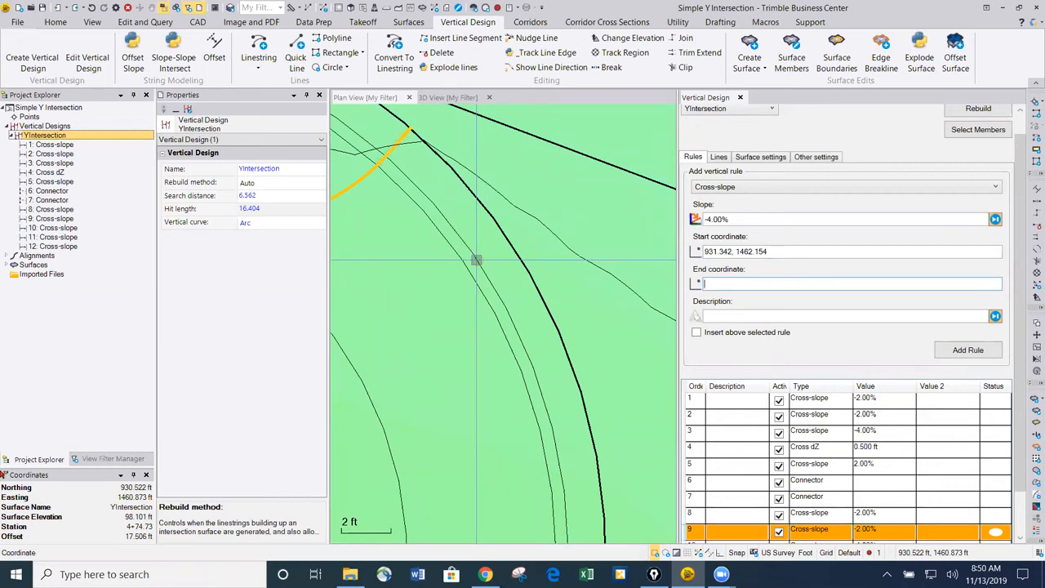
Step: Add a Cross dZ rule of 0.500 ft from the west curb return's gutter line to its top-of-curb line
click(727, 190)
click(727, 223)
click(740, 249)
scroll(493, 258, up, 2)
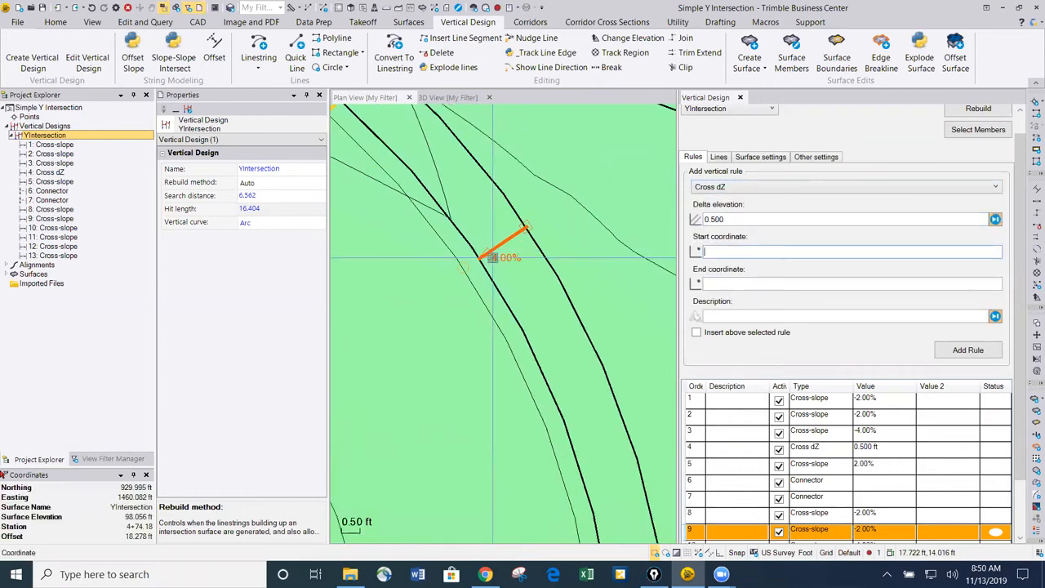
scroll(492, 258, up, 1)
click(477, 287)
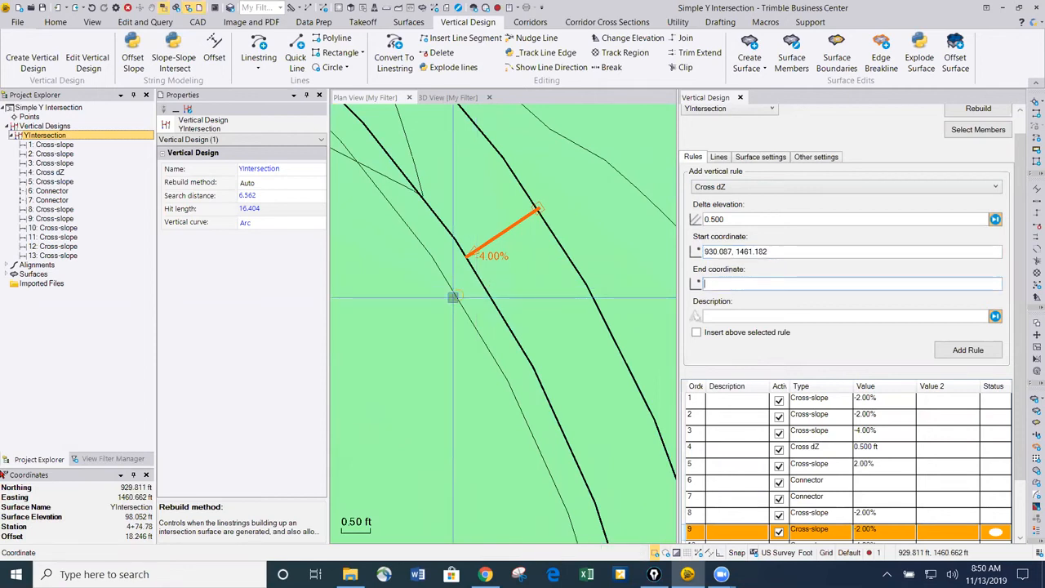
click(460, 294)
scroll(464, 293, down, 5)
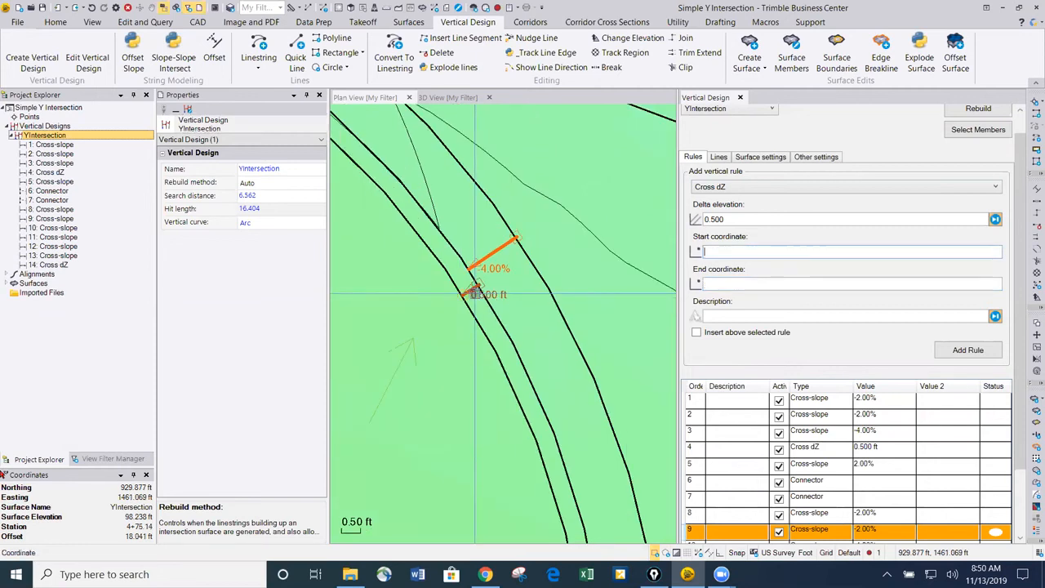
Step: Add a Cross dZ rule of 0.500 ft from the main road's south gutter line to its top-of-curb line west of the junction
scroll(475, 427, down, 4)
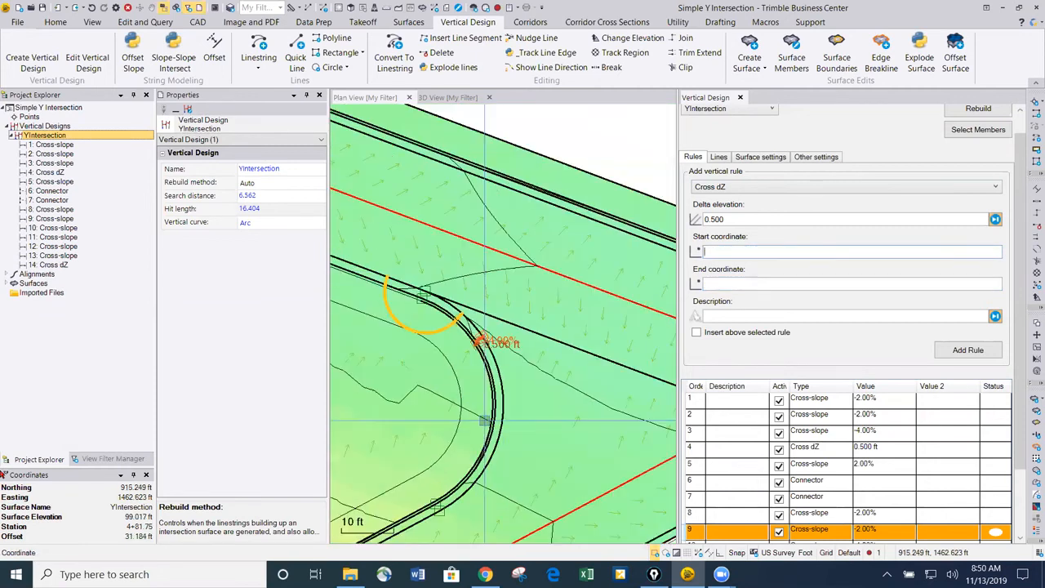
scroll(431, 328, up, 5)
scroll(430, 329, up, 2)
middle_drag(429, 351, 570, 365)
scroll(604, 344, up, 2)
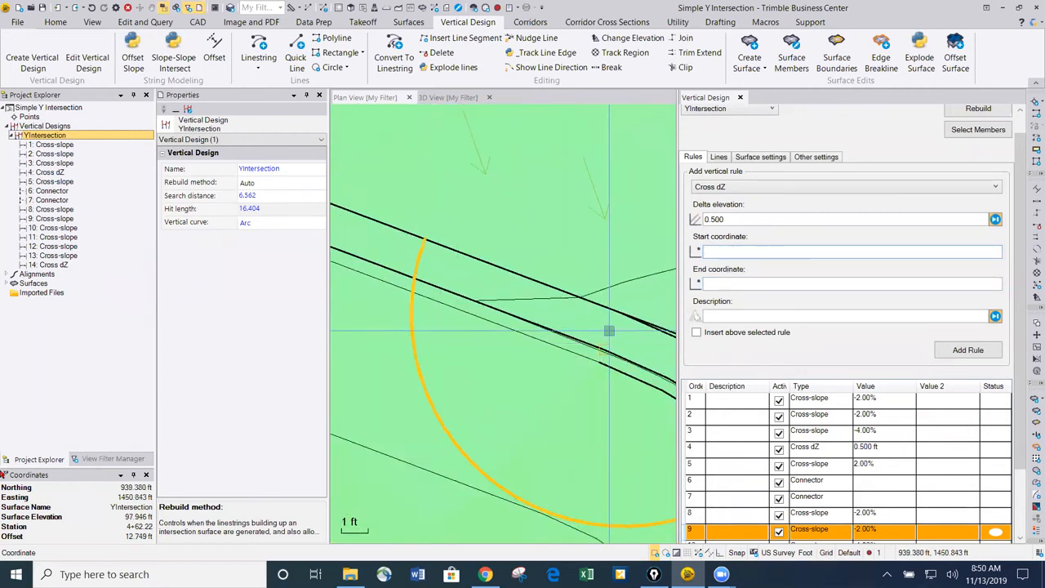
scroll(588, 331, up, 2)
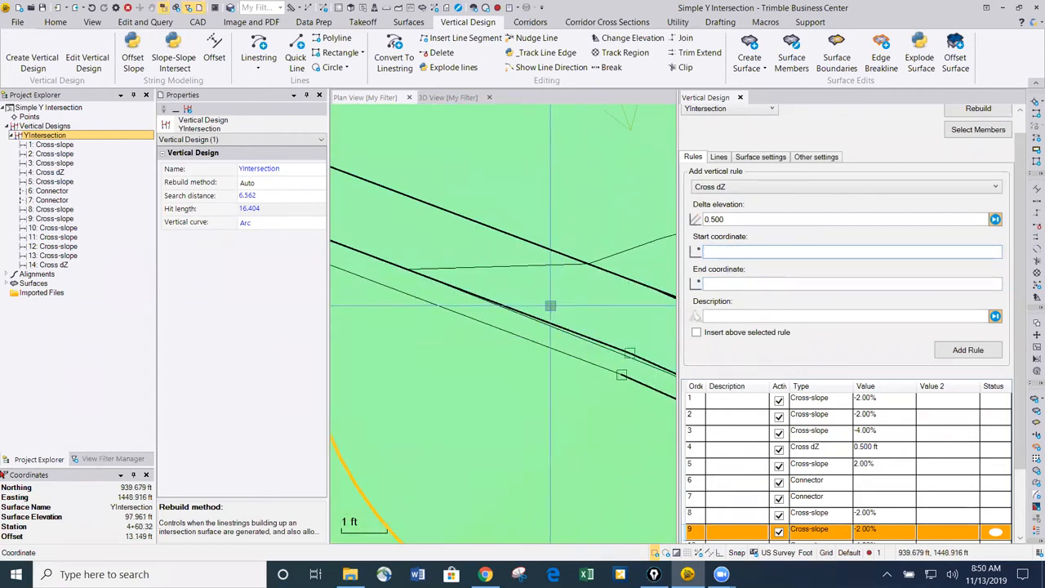
scroll(543, 311, up, 2)
scroll(531, 320, down, 3)
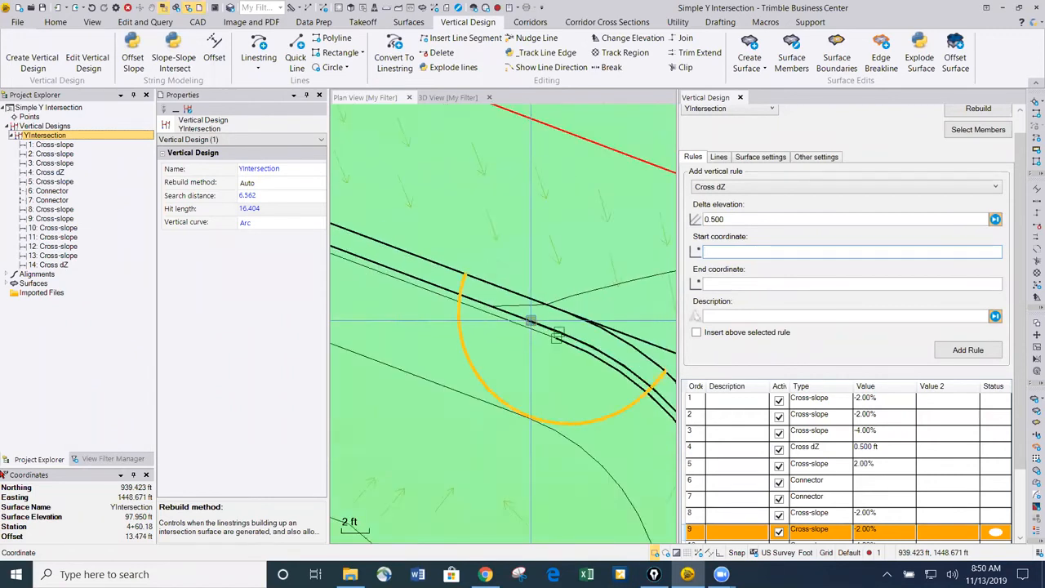
scroll(526, 315, up, 1)
scroll(513, 311, up, 1)
scroll(510, 311, up, 1)
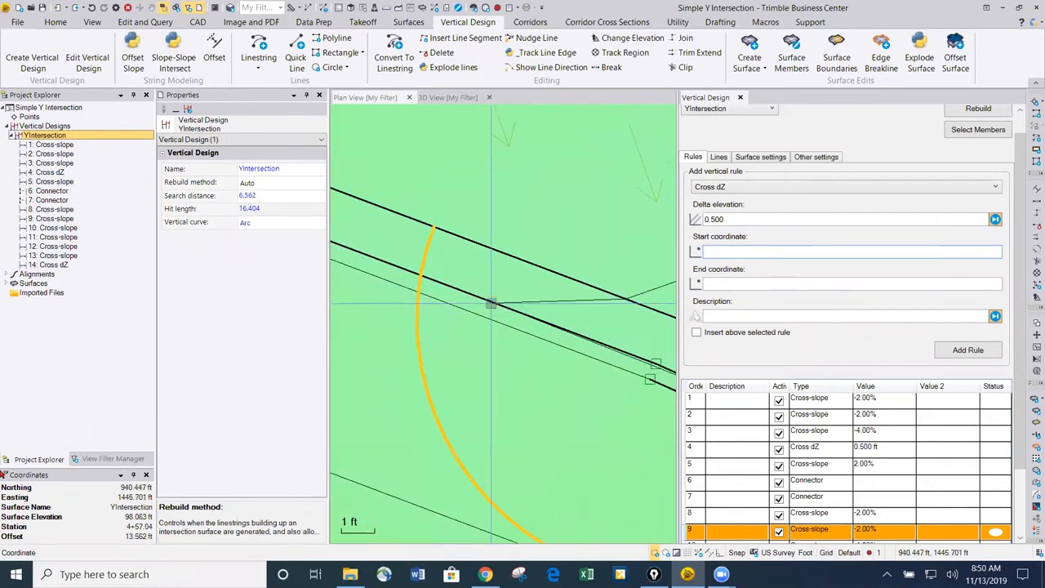
click(469, 293)
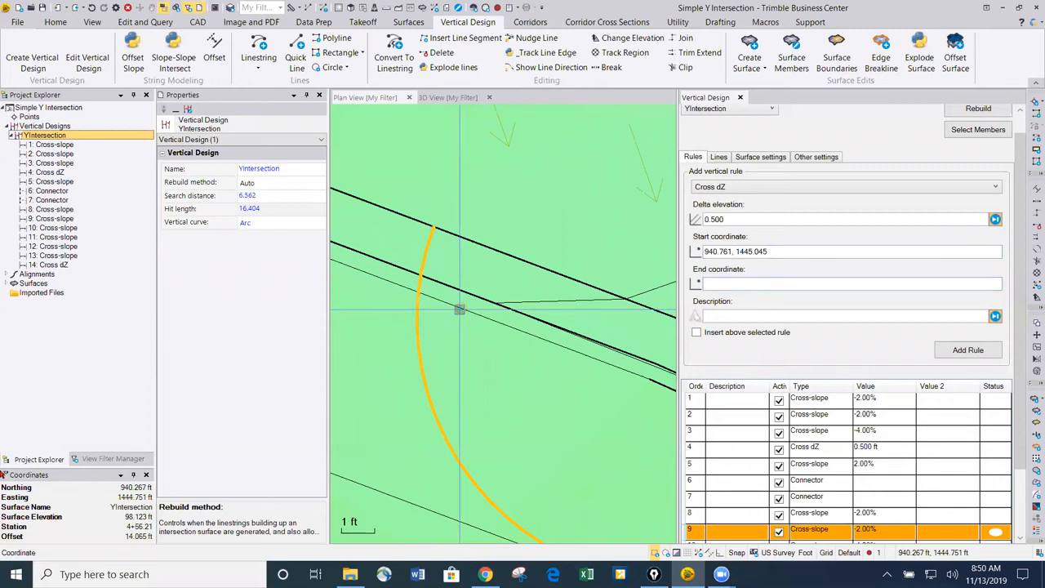
click(460, 310)
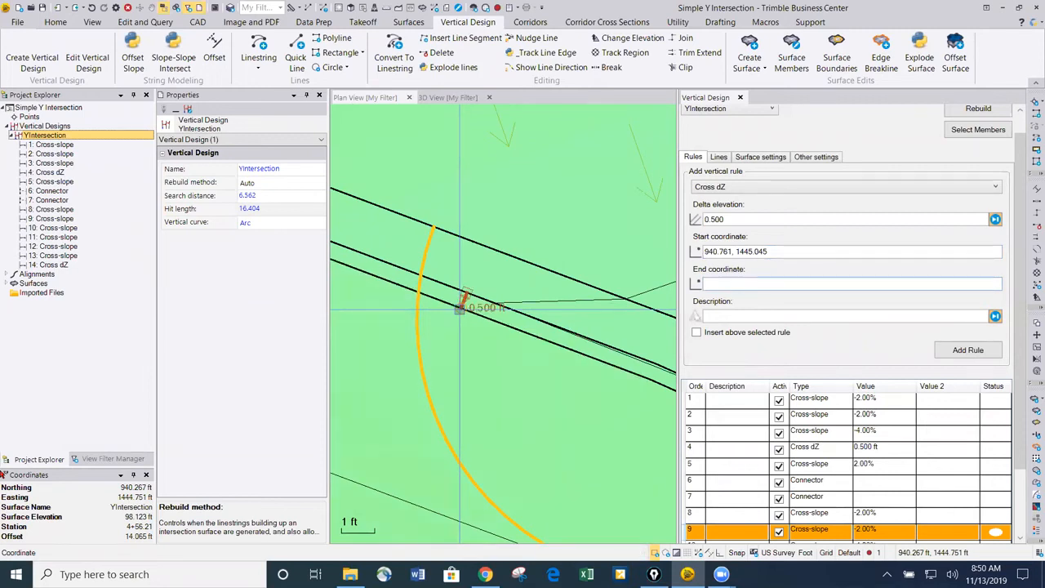
Step: Add a Cross dZ rule of 0.500 ft from the main road's south gutter line to its top-of-curb line east of the junction
scroll(481, 330, down, 5)
scroll(481, 329, down, 1)
middle_drag(585, 404, 430, 275)
scroll(526, 253, up, 2)
scroll(527, 254, up, 5)
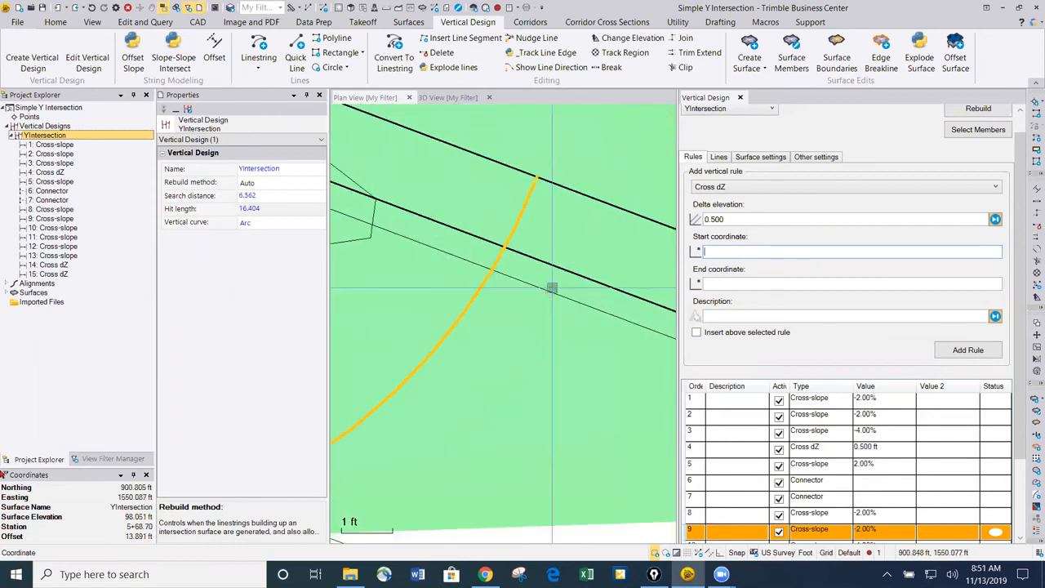
scroll(553, 289, down, 3)
scroll(553, 292, up, 4)
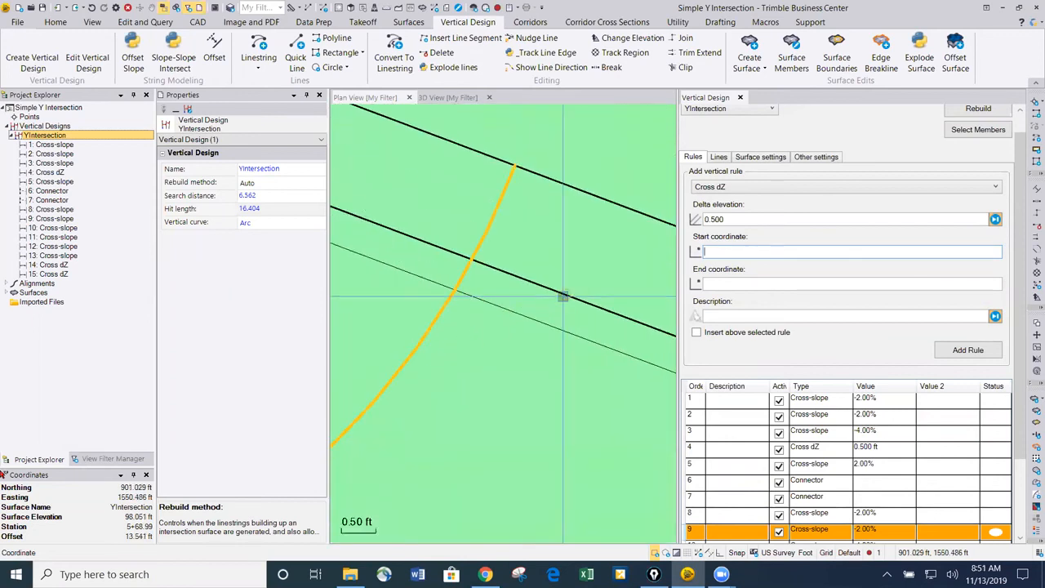
click(561, 297)
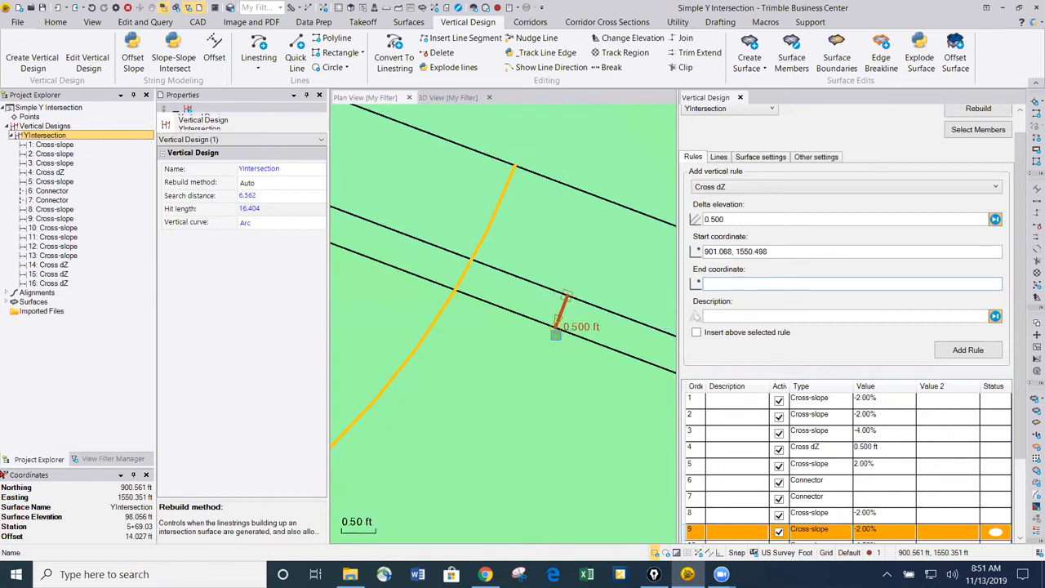
Step: Add a Cross dZ rule of 0.500 ft from the east curb return's gutter line to its top-of-curb line
scroll(556, 335, down, 6)
scroll(446, 303, up, 4)
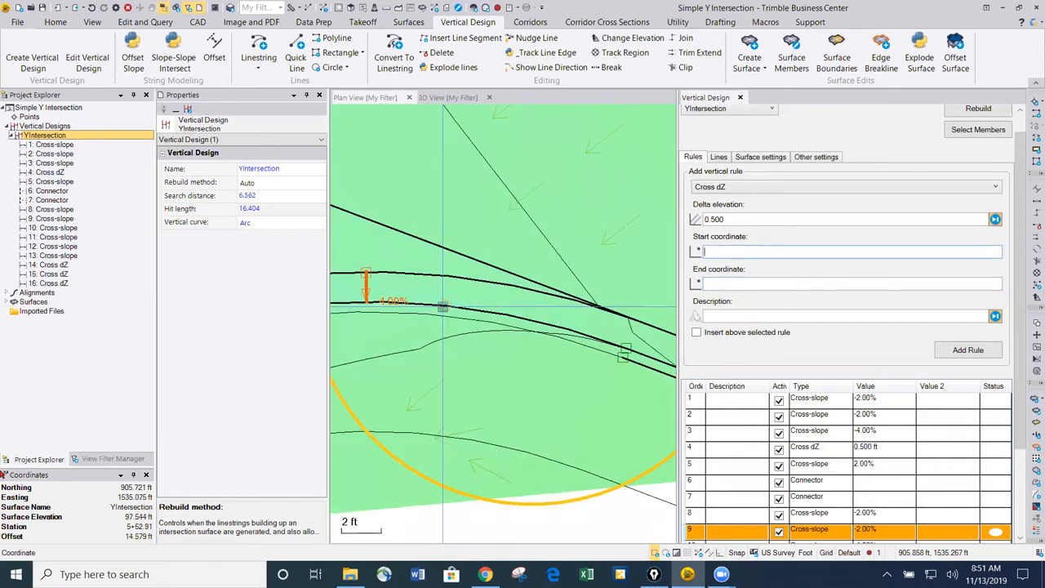
scroll(446, 295, up, 1)
click(439, 300)
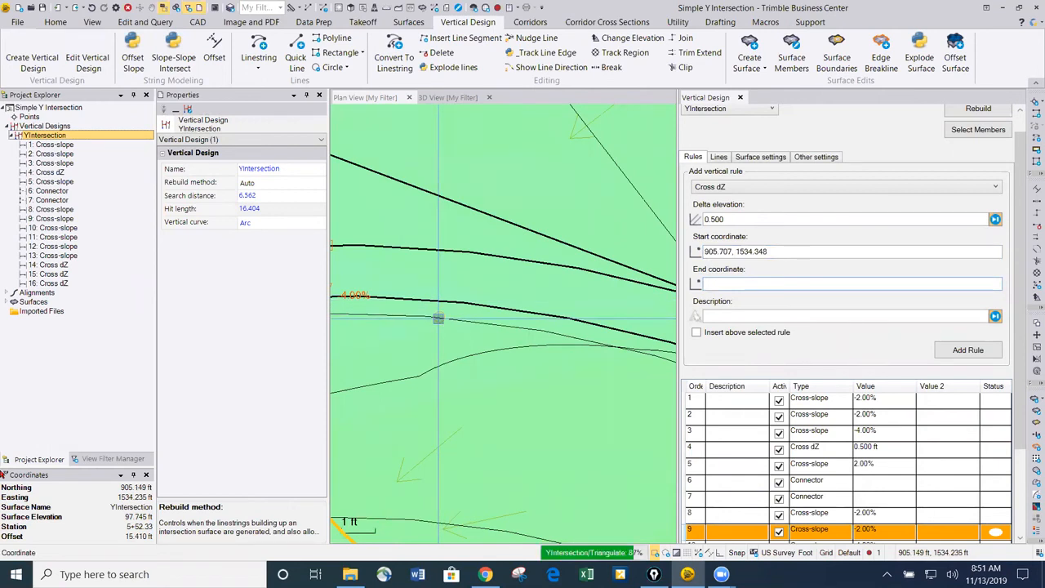
click(439, 318)
Step: Add a 2% cross-slope rule from the main road's south top-of-curb line to the outermost line east of the junction
click(729, 187)
click(730, 210)
text(2)
key(Tab)
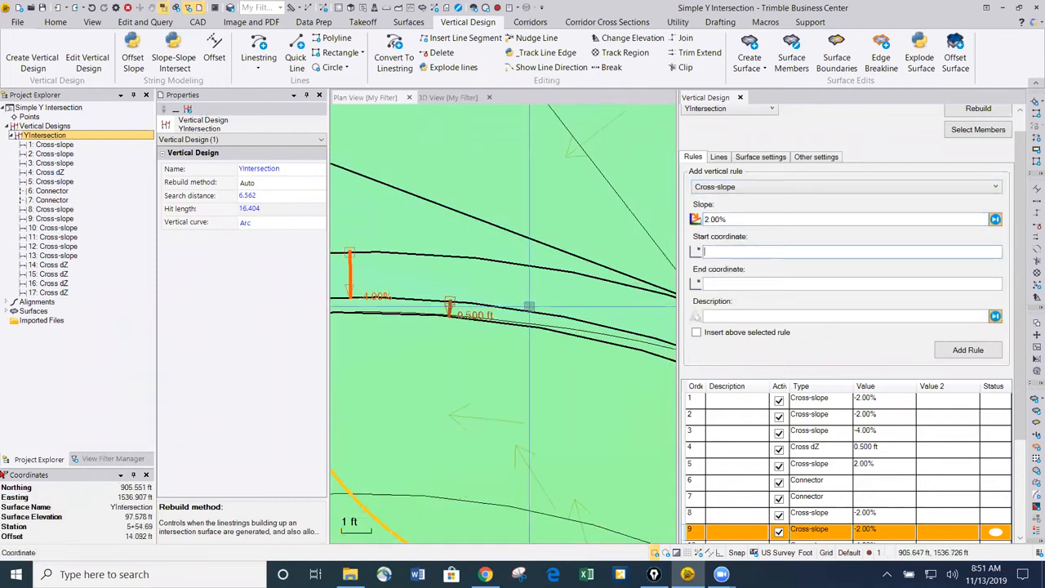
scroll(529, 306, down, 5)
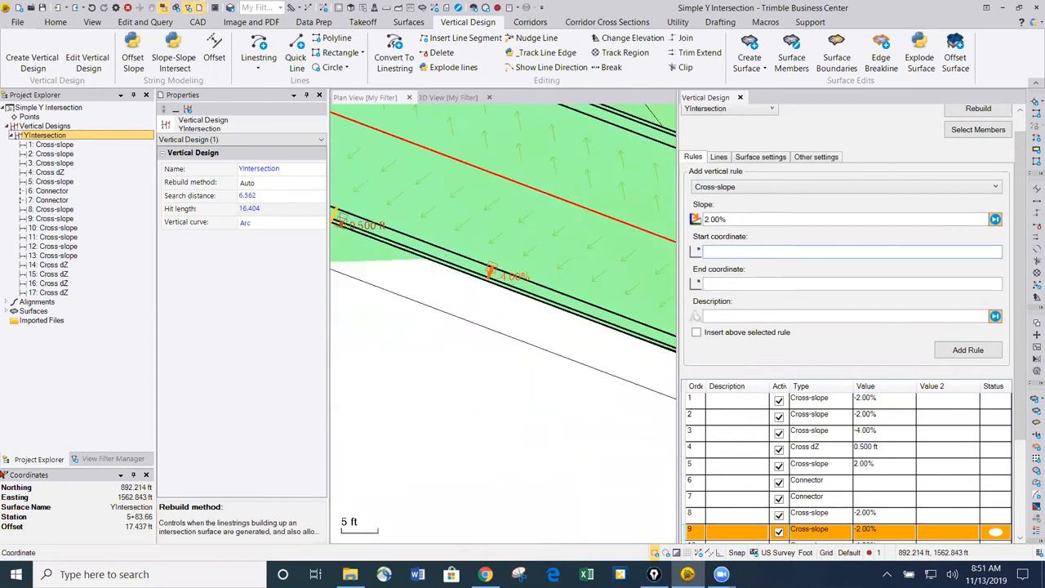
scroll(555, 303, up, 5)
click(555, 303)
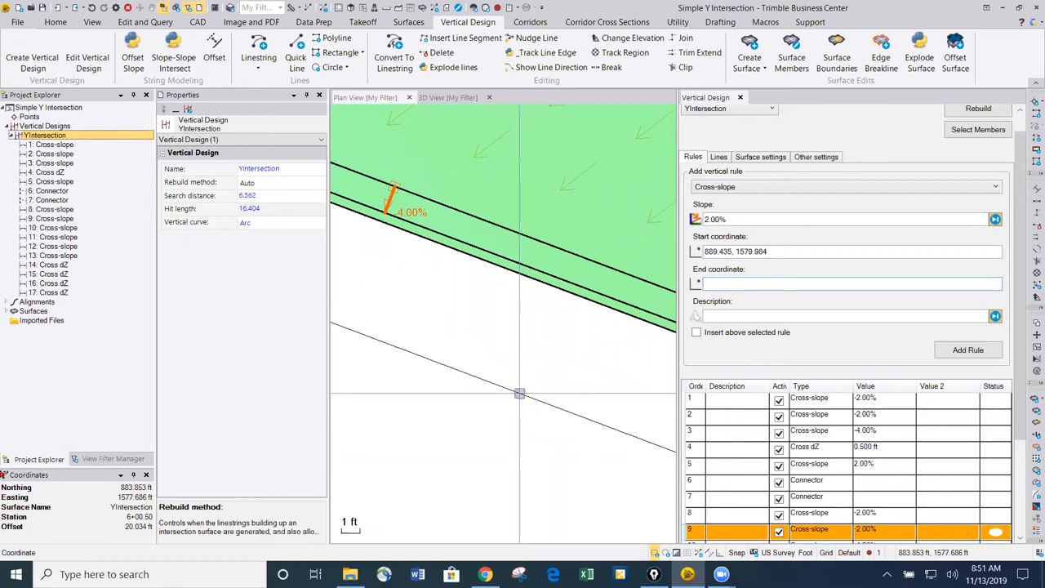
click(519, 393)
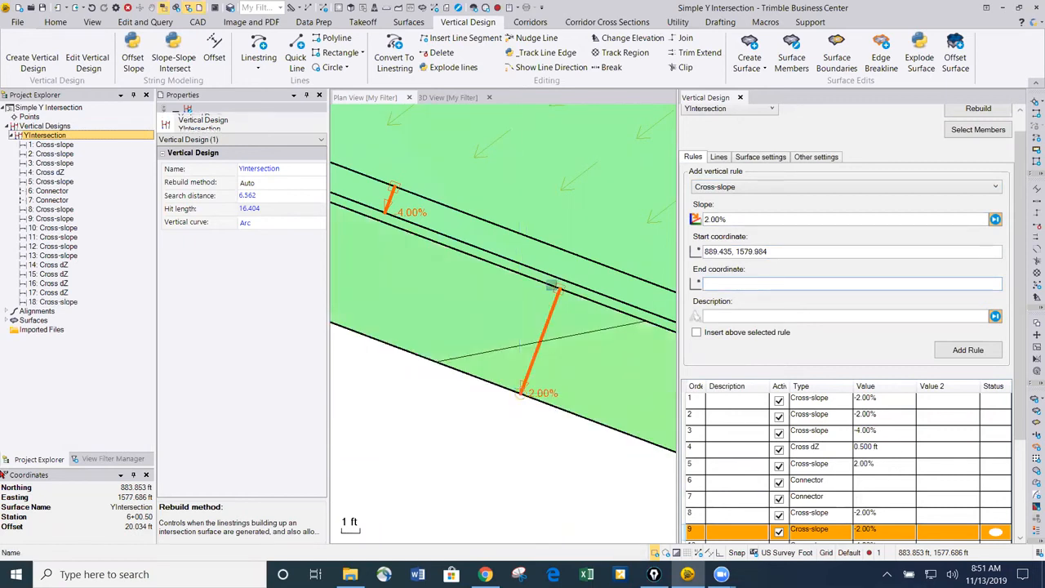
Step: Add a 2% cross-slope rule from the side road's south top-of-curb line to its outermost line
scroll(552, 286, down, 5)
scroll(463, 313, up, 1)
click(462, 314)
scroll(462, 314, up, 4)
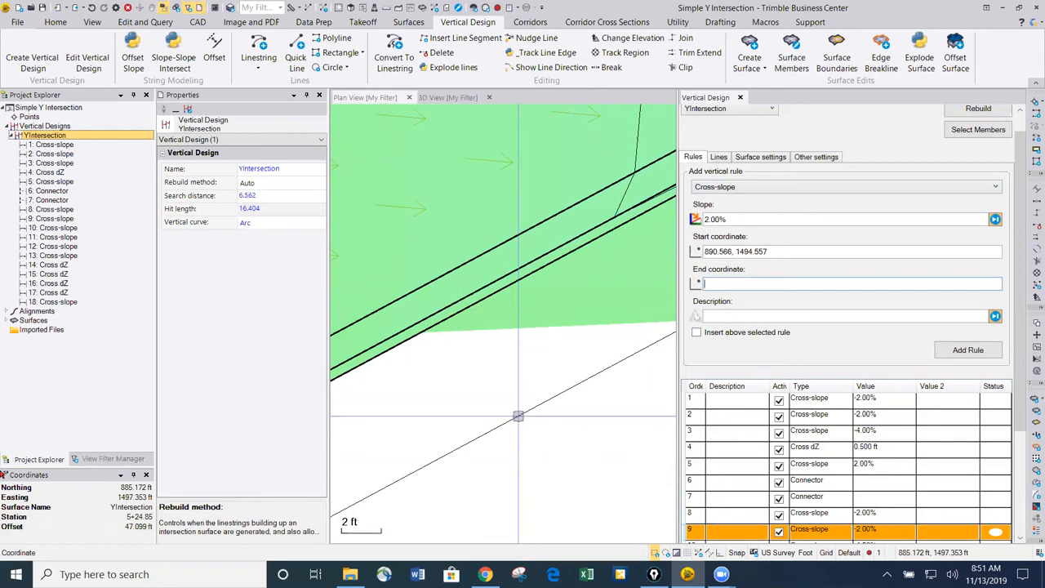
click(518, 416)
Step: Add a 2% cross-slope rule from the west curb return's top-of-curb line to the line behind the curb
scroll(506, 411, down, 4)
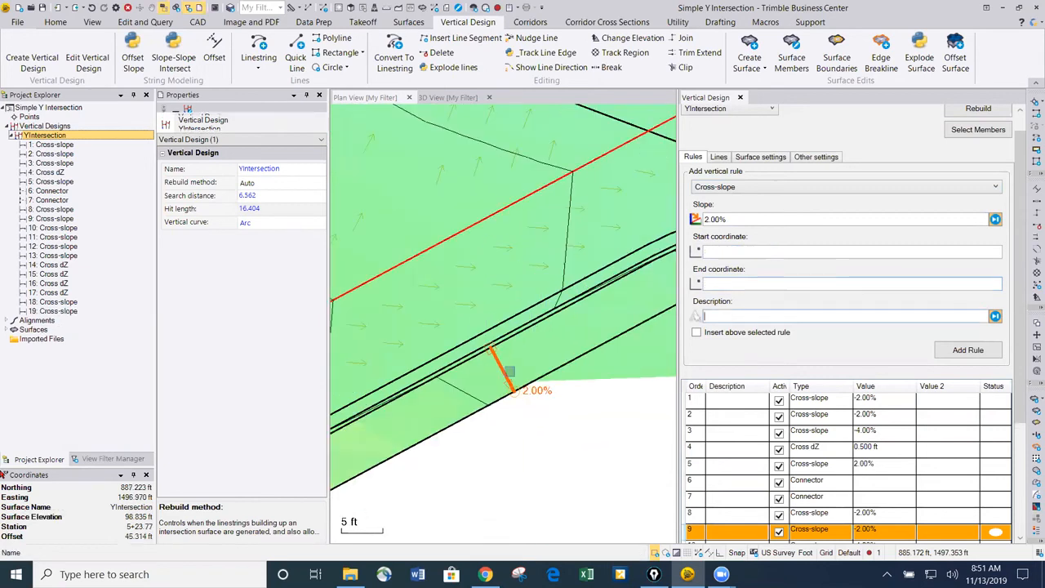
scroll(487, 349, up, 6)
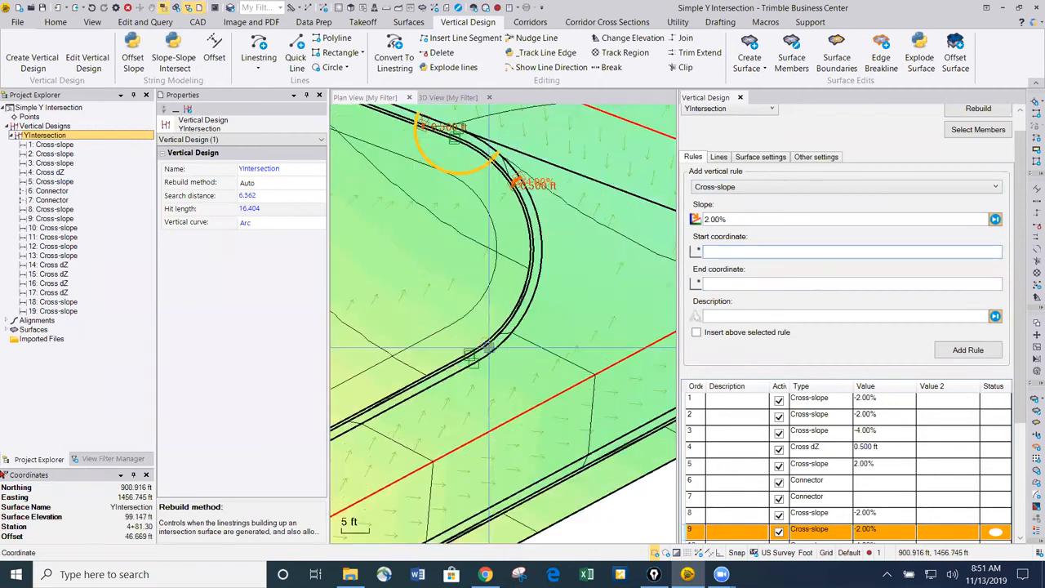
click(493, 322)
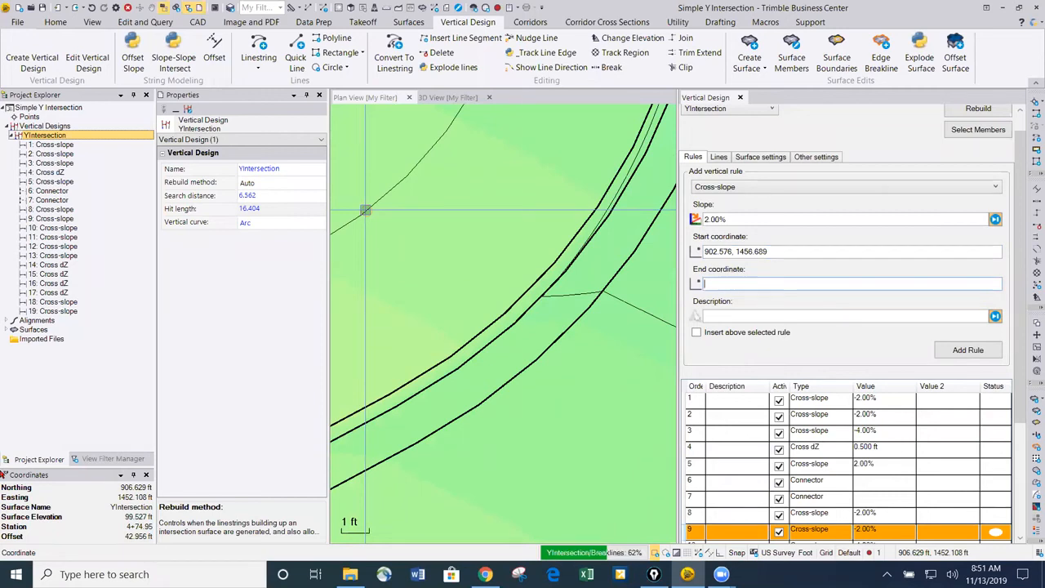
click(466, 286)
Step: Add a 2% cross-slope rule from the main road's south top-of-curb line to the outermost line west of the junction
scroll(541, 315, down, 3)
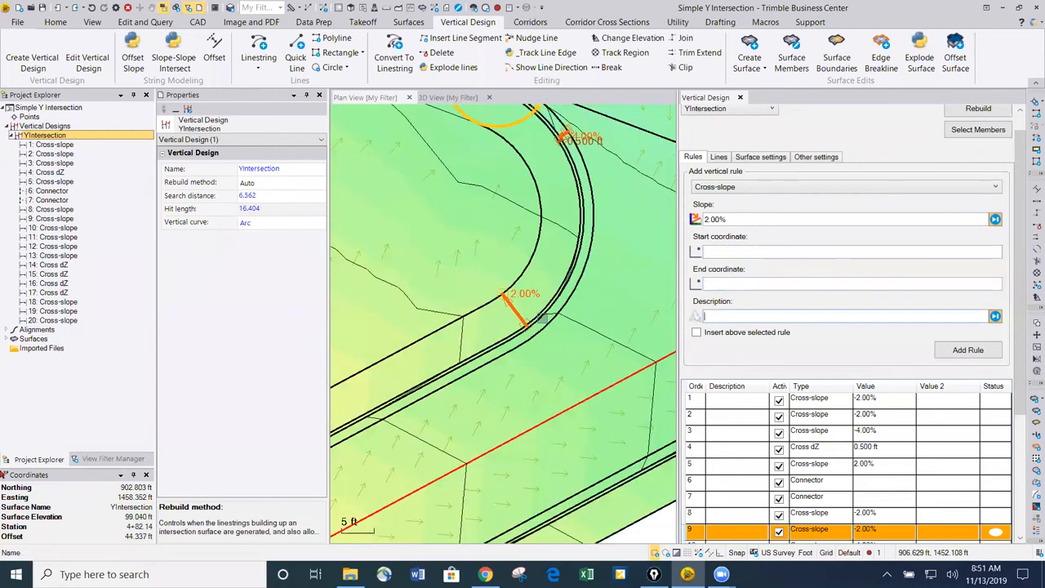
scroll(536, 313, down, 3)
scroll(452, 239, up, 2)
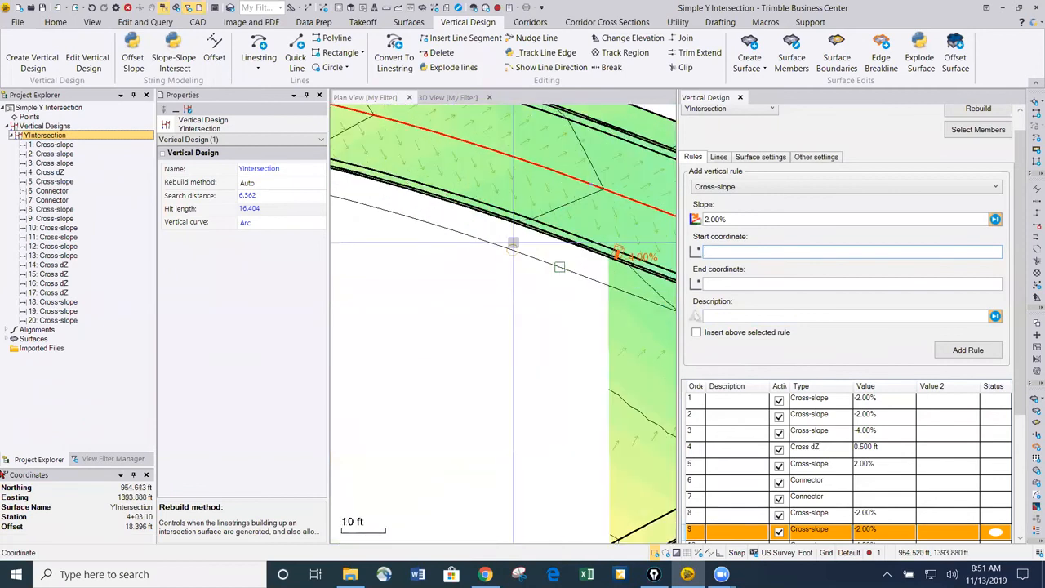
scroll(512, 241, up, 4)
click(525, 196)
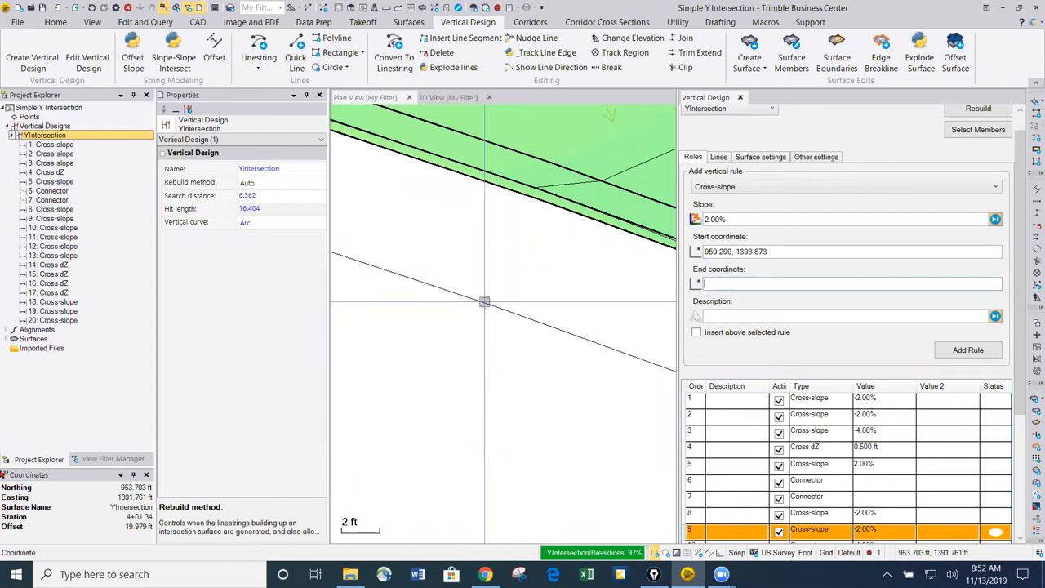
click(484, 303)
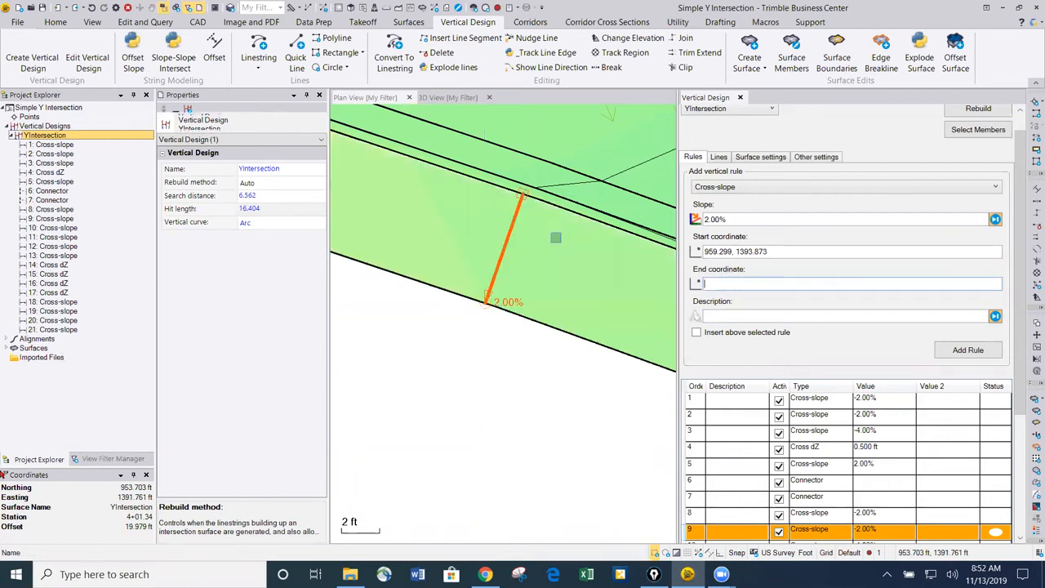
Step: Look over the rules and surface around the junction and both curb returns in plan view
scroll(556, 238, down, 8)
middle_drag(556, 238, 470, 261)
scroll(471, 261, up, 5)
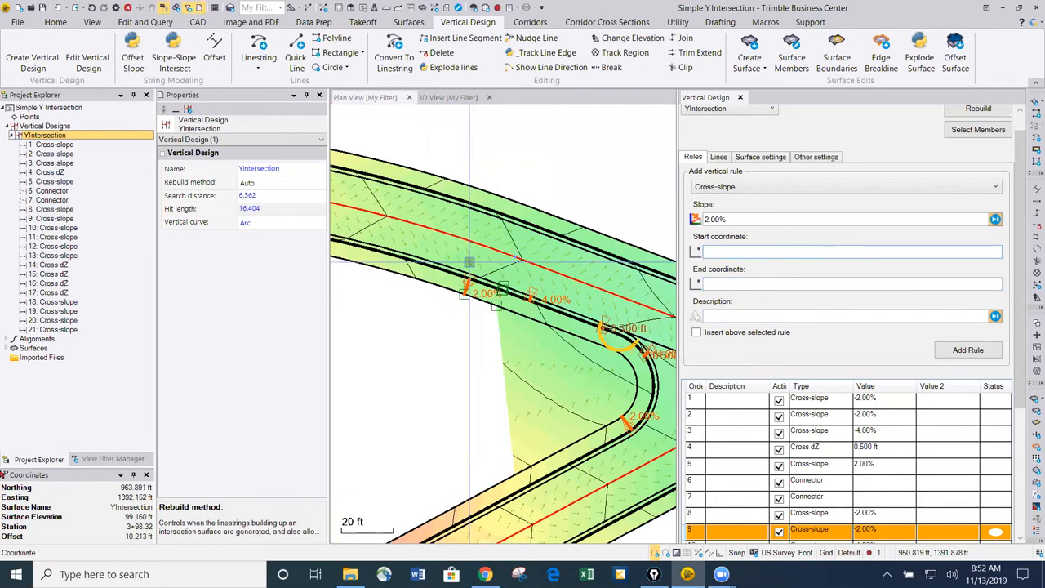
middle_drag(591, 304, 305, 171)
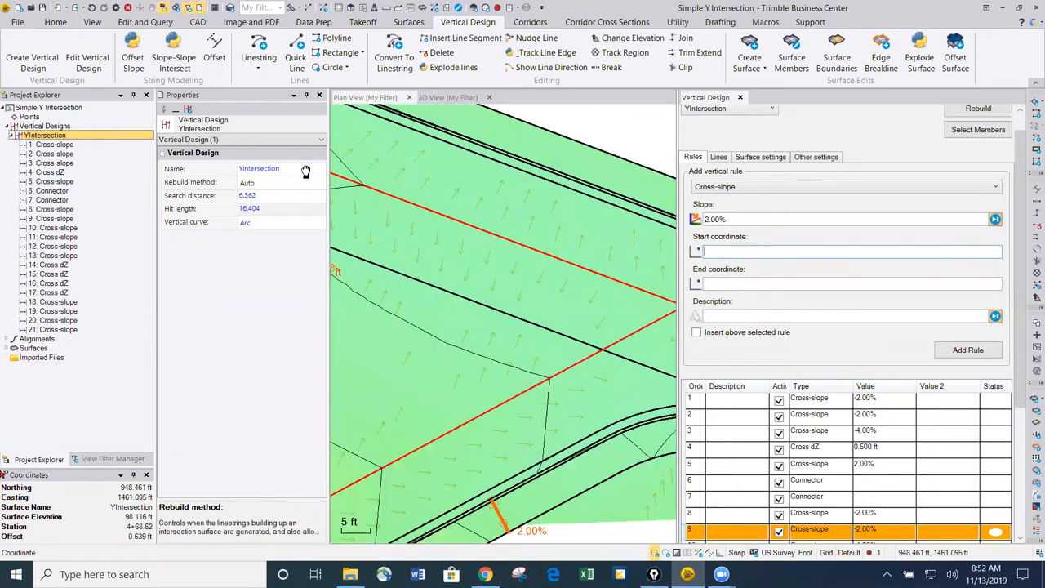
scroll(414, 242, down, 5)
scroll(450, 302, up, 4)
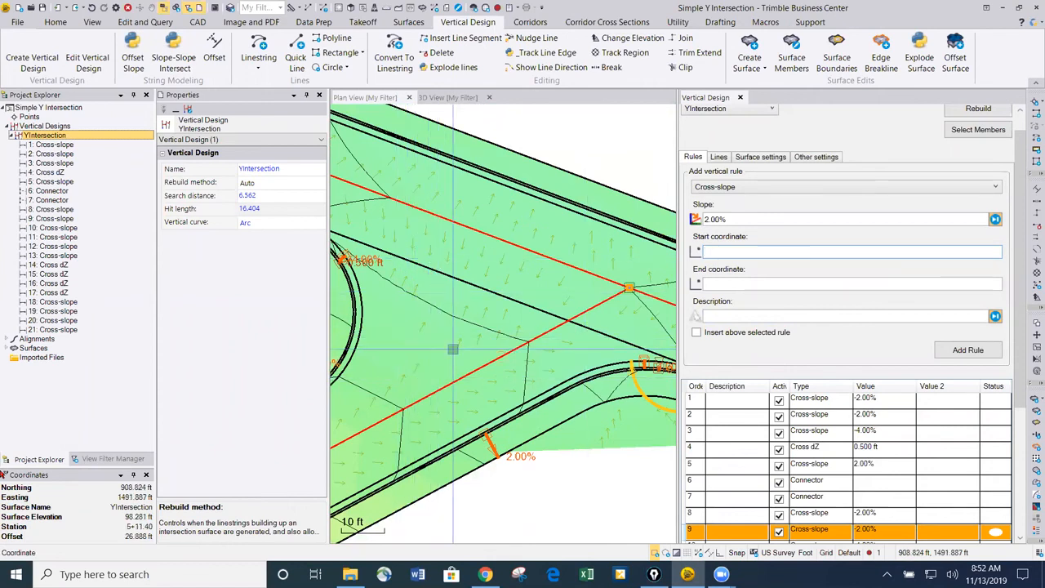
middle_drag(557, 384, 517, 379)
scroll(498, 310, down, 2)
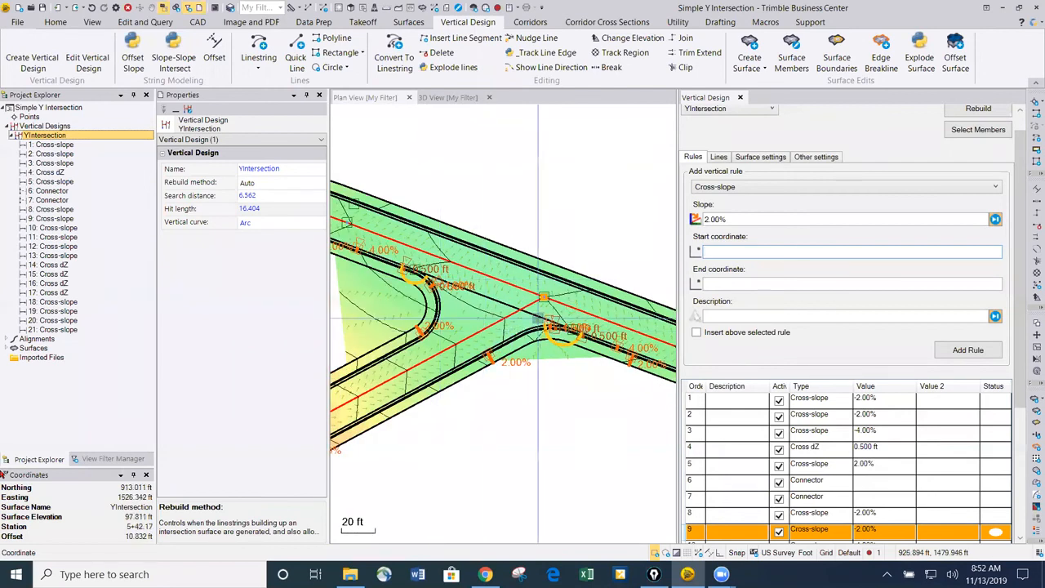
Step: Inspect the intersection surface in 3D, examining both curb returns, the curbs and the junction of the two centerlines
click(450, 98)
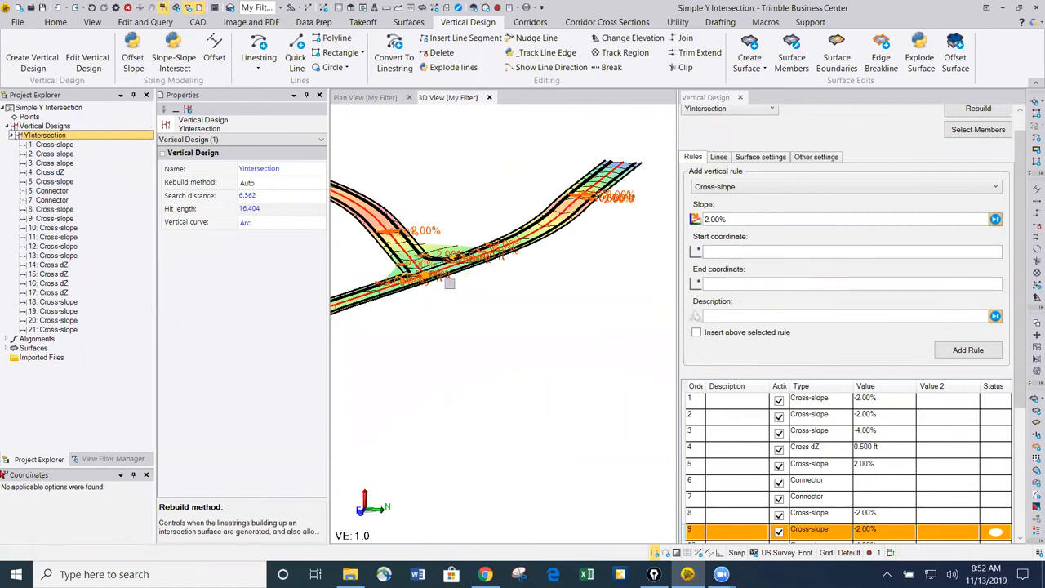
scroll(533, 276, up, 6)
scroll(531, 276, up, 5)
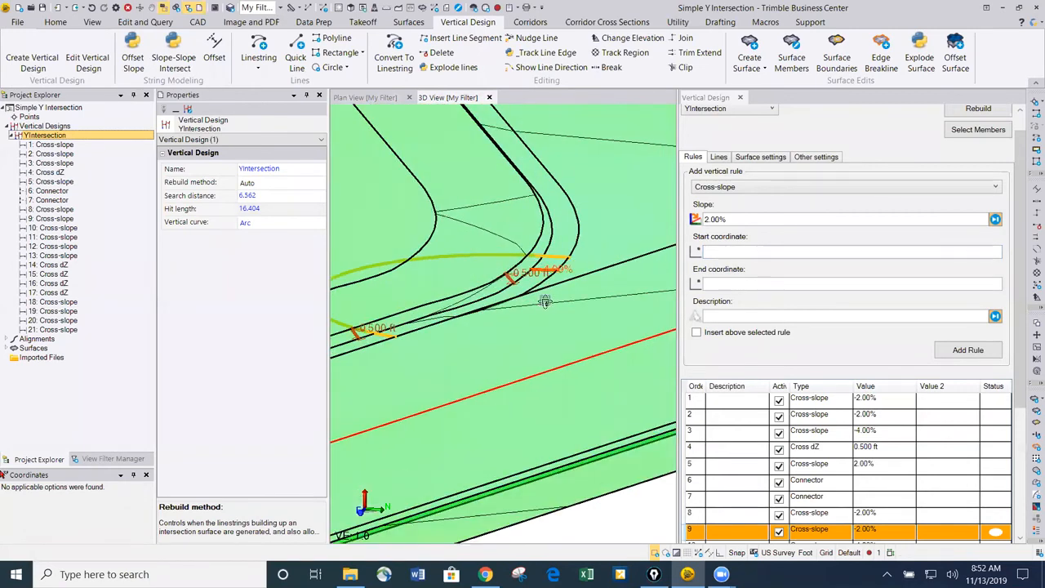
middle_drag(523, 285, 514, 341)
middle_drag(533, 285, 471, 332)
middle_drag(452, 293, 512, 334)
scroll(518, 297, down, 5)
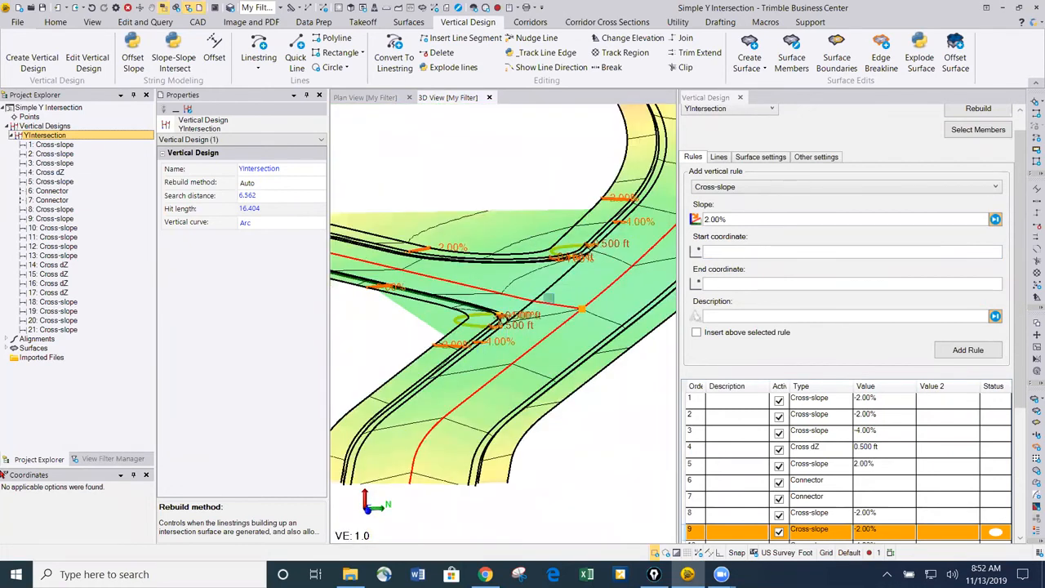
scroll(525, 294, up, 1)
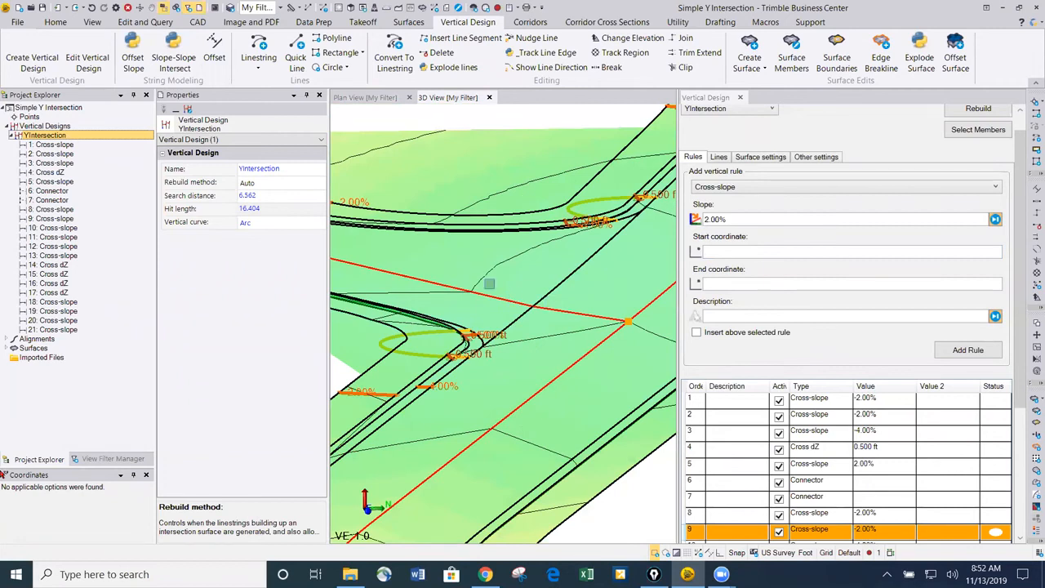
scroll(489, 284, down, 3)
scroll(497, 289, up, 2)
scroll(498, 288, up, 4)
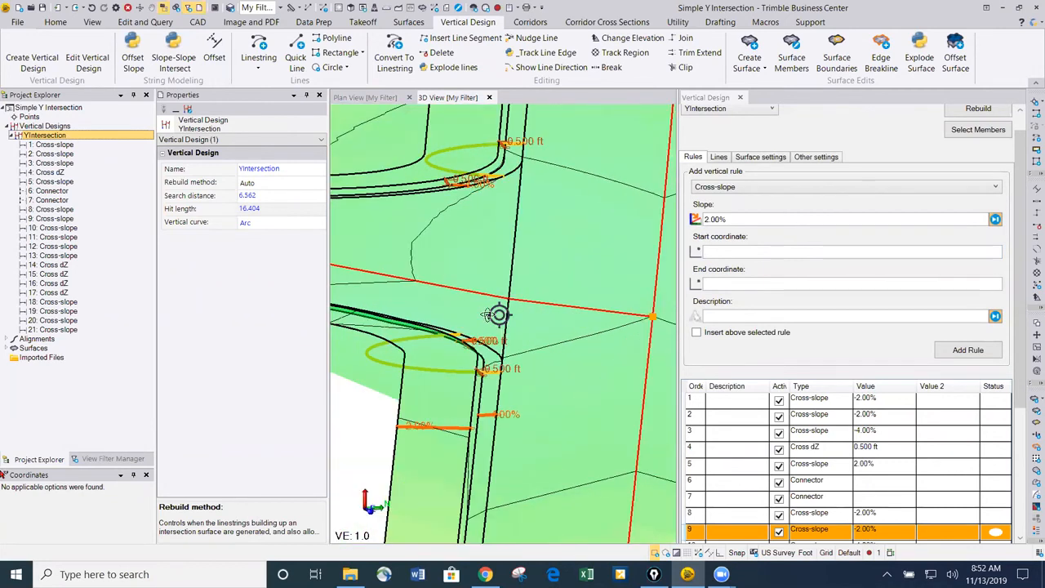
scroll(456, 333, down, 2)
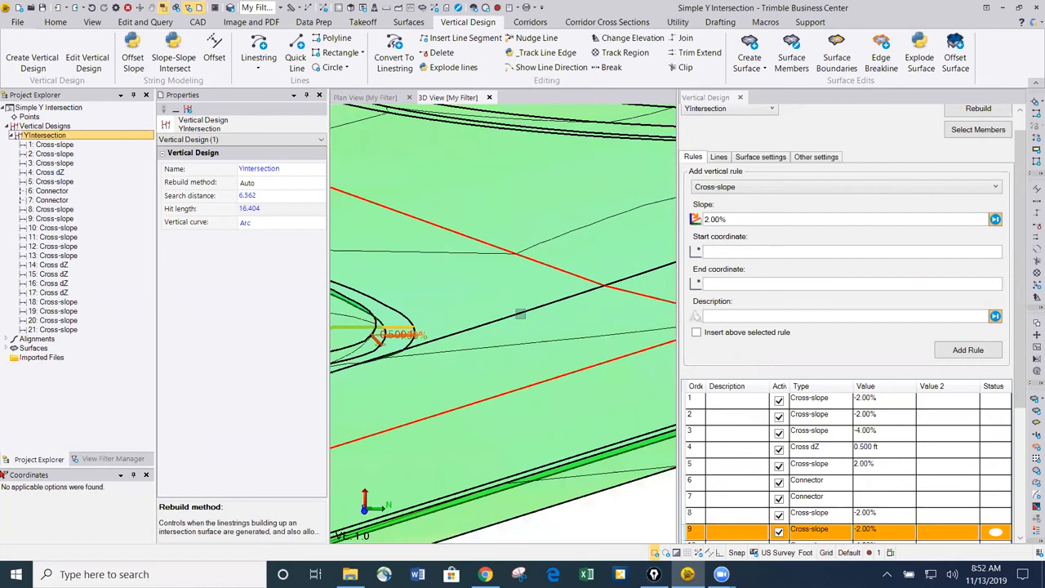
scroll(514, 317, down, 2)
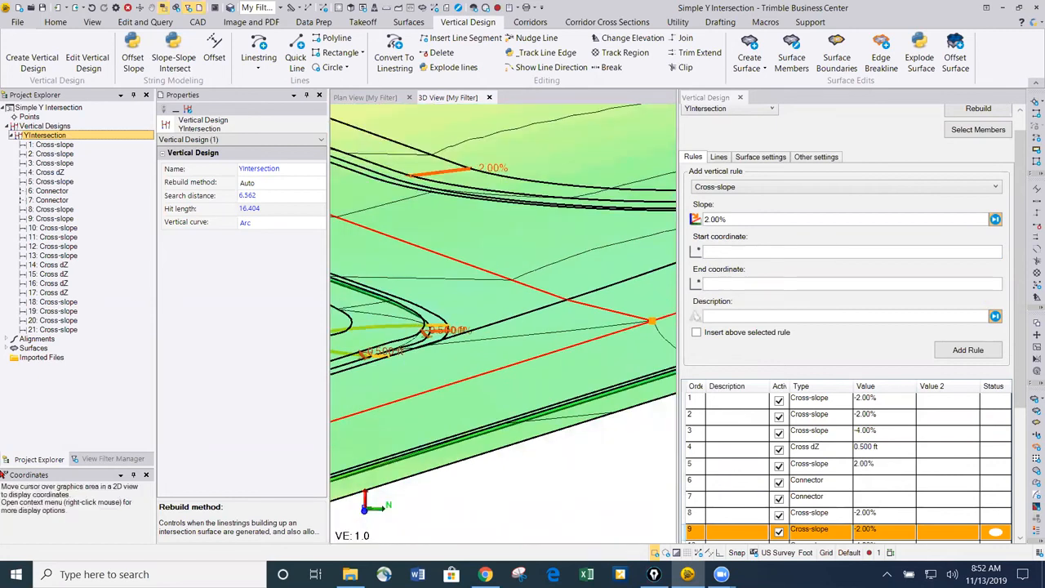
Step: Examine the curb, gutter and connector rules around the tighter curb return in 3D from several angles
scroll(528, 287, up, 2)
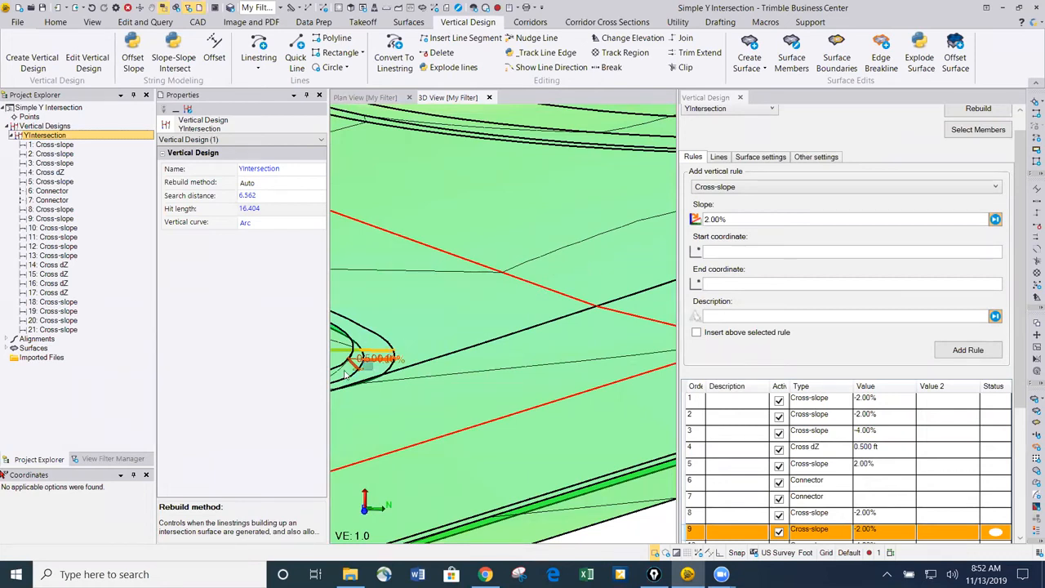
scroll(397, 363, down, 4)
middle_drag(395, 369, 432, 385)
middle_drag(445, 342, 532, 330)
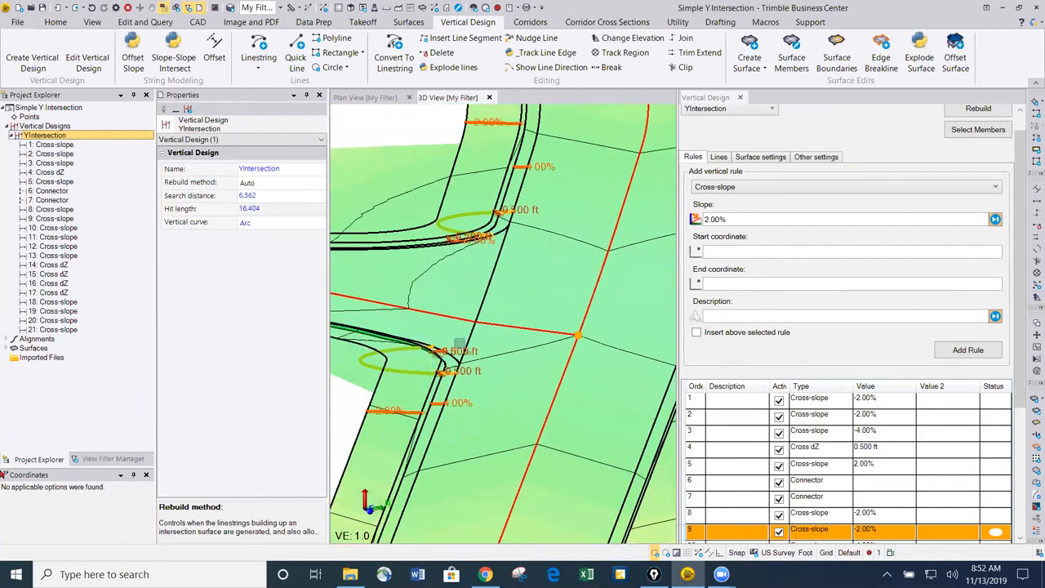
scroll(460, 344, up, 3)
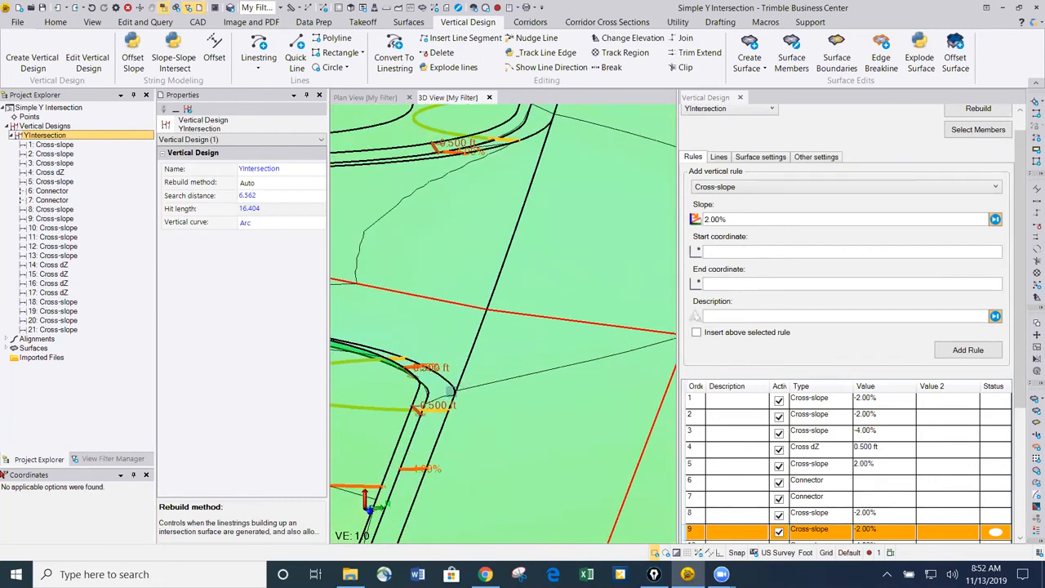
scroll(451, 392, down, 1)
scroll(451, 392, down, 2)
middle_drag(497, 398, 474, 413)
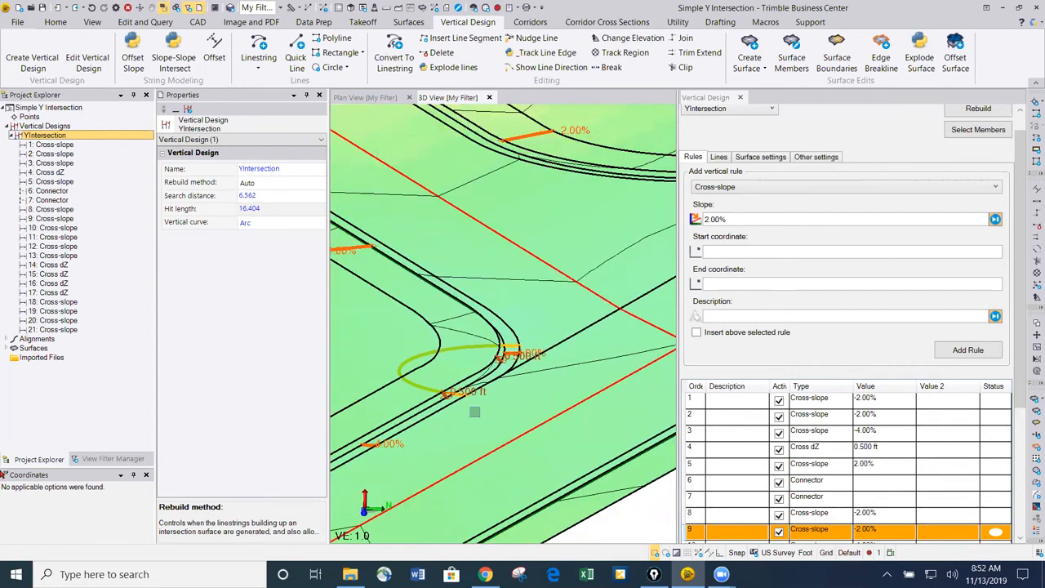
scroll(505, 322, down, 1)
scroll(505, 322, down, 3)
scroll(506, 327, down, 1)
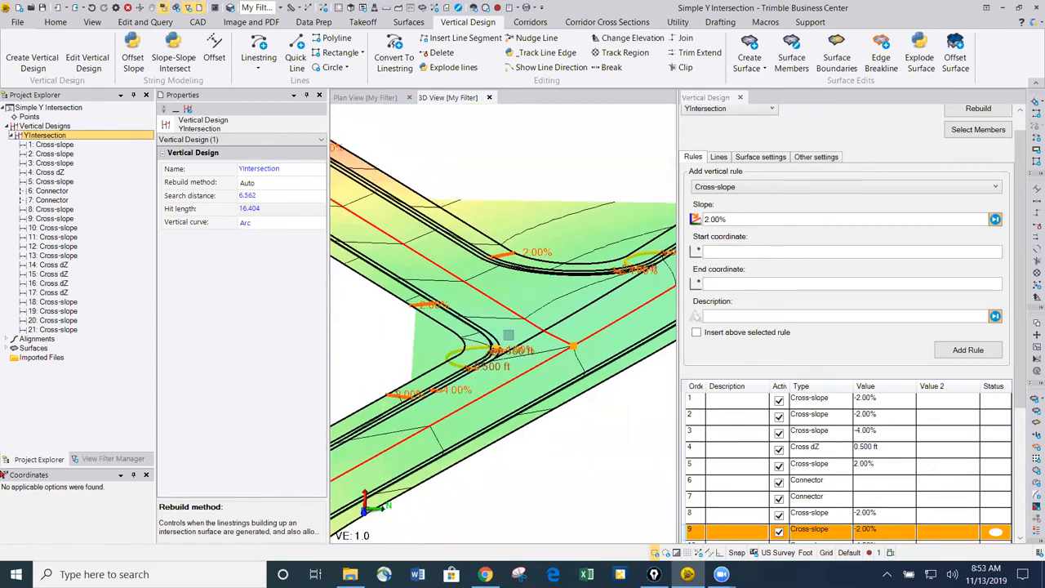
Step: Inspect the side road's tie-in to the main road in 3D, from the centerline junction out to both road approaches
scroll(508, 331, down, 1)
middle_drag(508, 333, 499, 278)
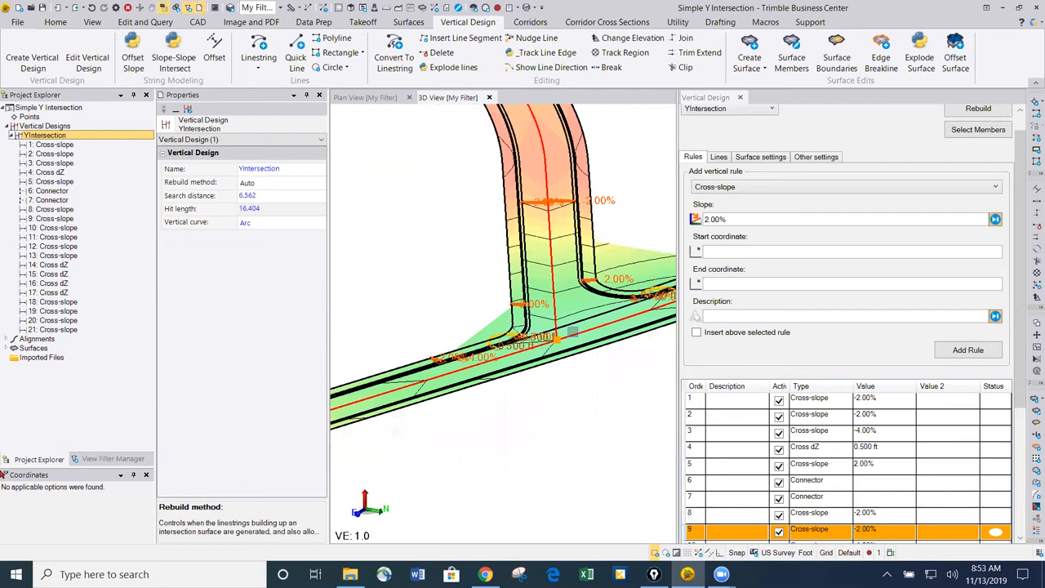
scroll(507, 326, up, 2)
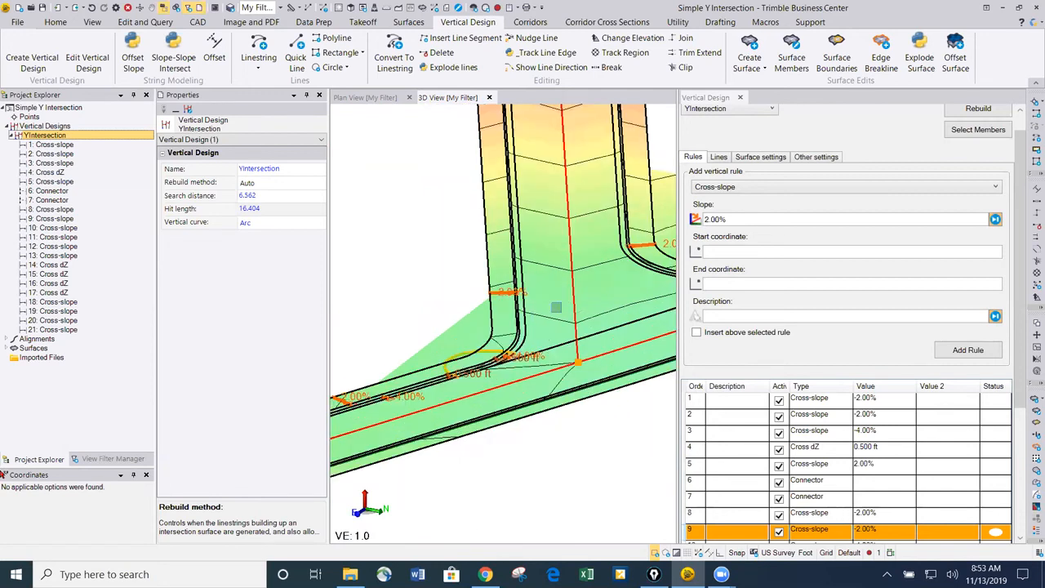
scroll(550, 322, up, 2)
scroll(549, 326, down, 2)
middle_drag(549, 329, 471, 307)
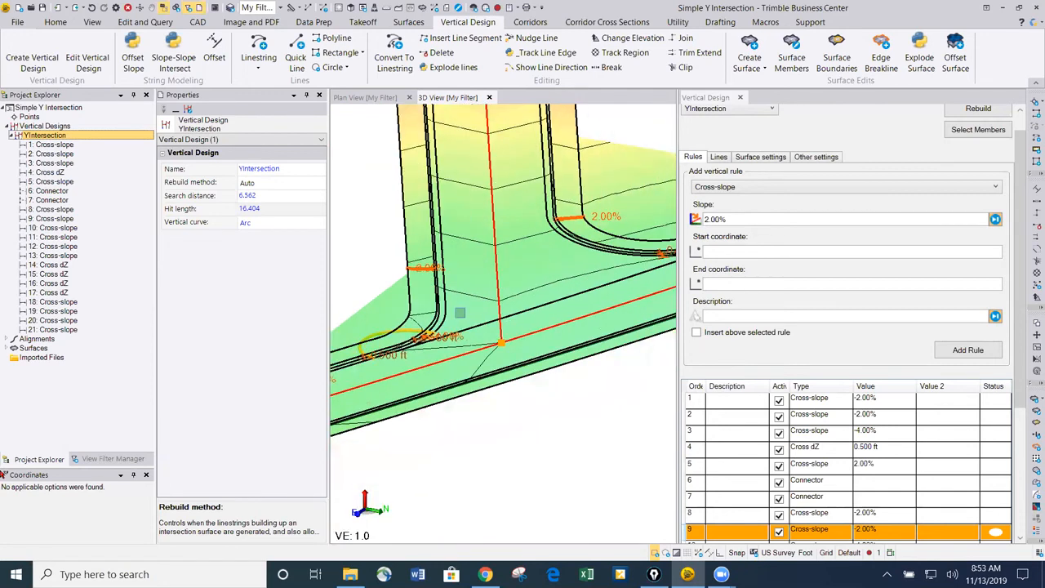
scroll(460, 313, up, 2)
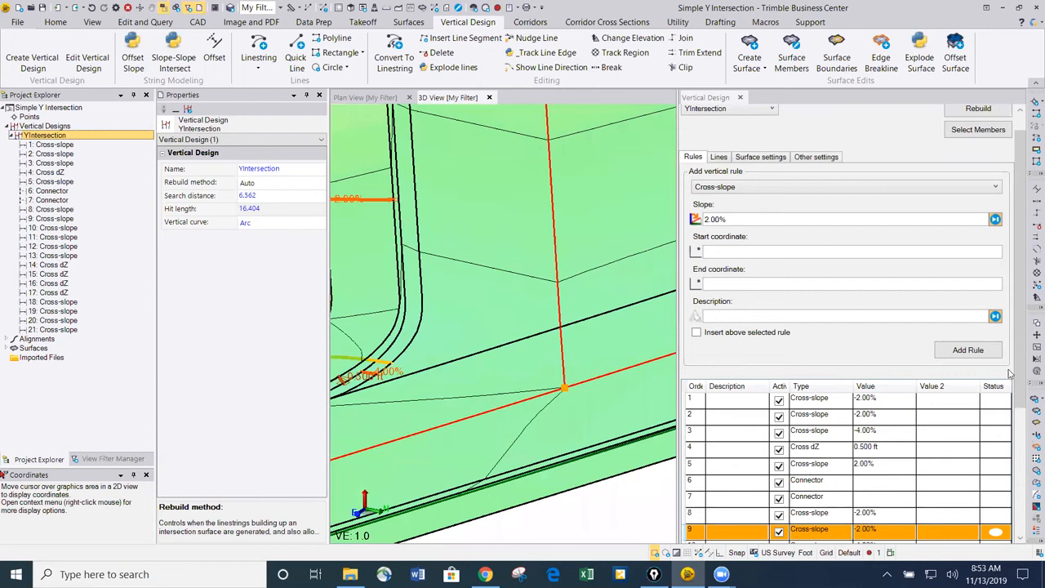
scroll(1018, 316, up, 1)
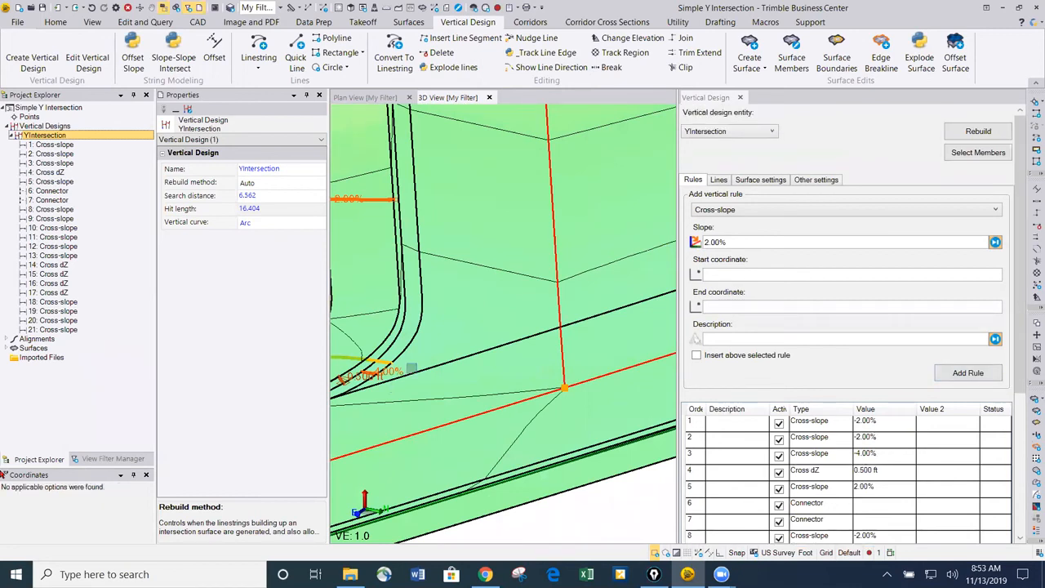
scroll(433, 372, down, 3)
middle_drag(439, 370, 468, 379)
scroll(446, 243, down, 2)
middle_drag(511, 296, 585, 372)
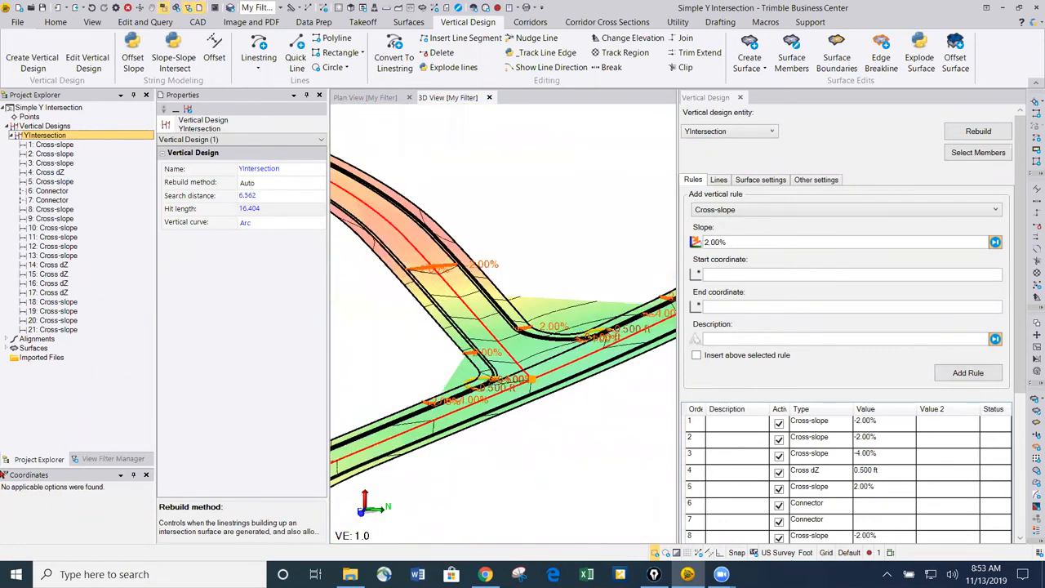
scroll(605, 327, down, 3)
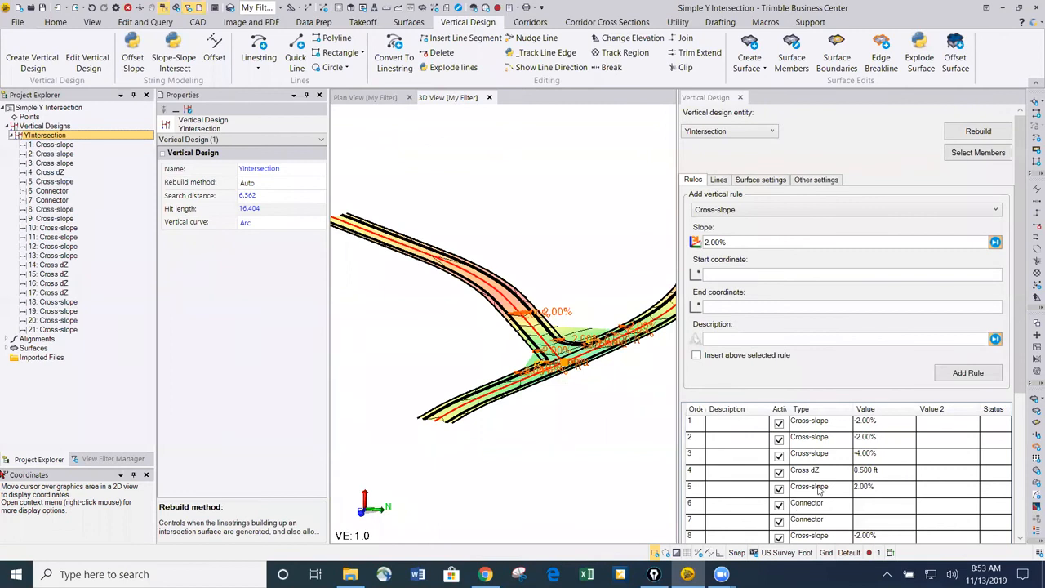
Step: Select cross-slope rule 5 and switch insertion above the selected rule on and back off
click(819, 488)
click(696, 354)
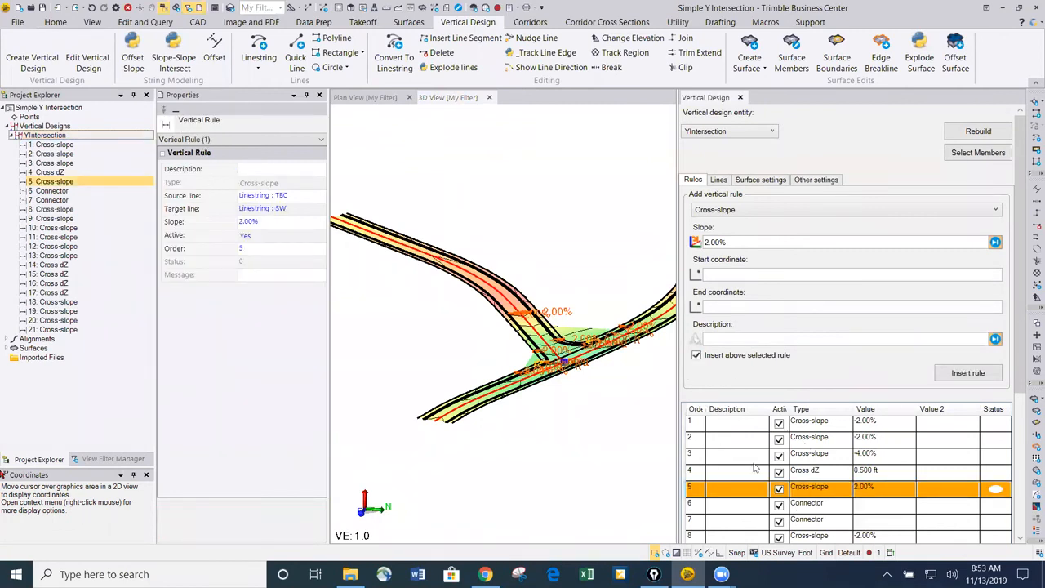
click(696, 356)
Step: View the full extent of both roads in 3D, including the area where the side road joins the main road
scroll(469, 326, down, 3)
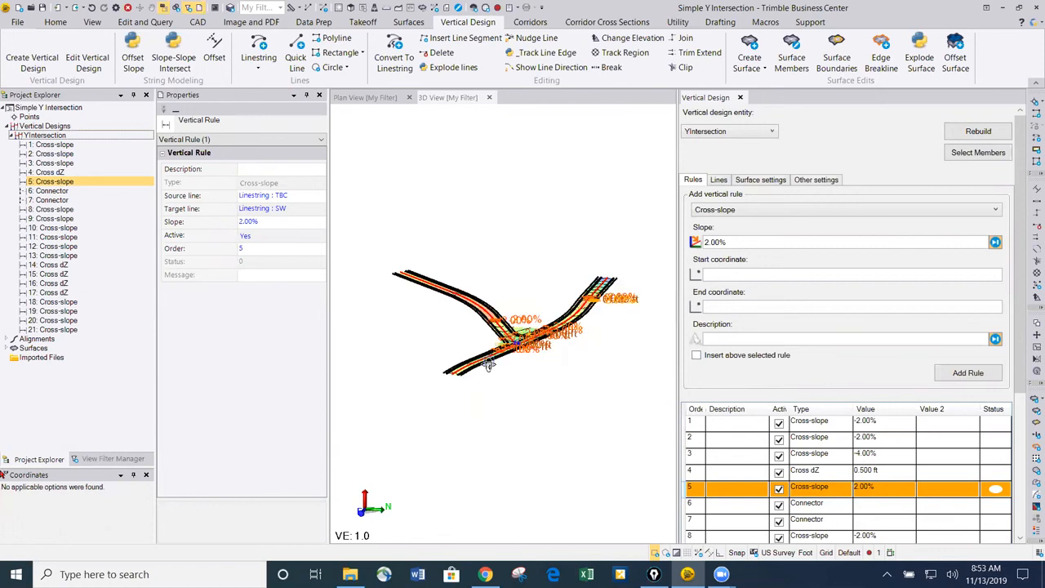
middle_drag(489, 365, 481, 378)
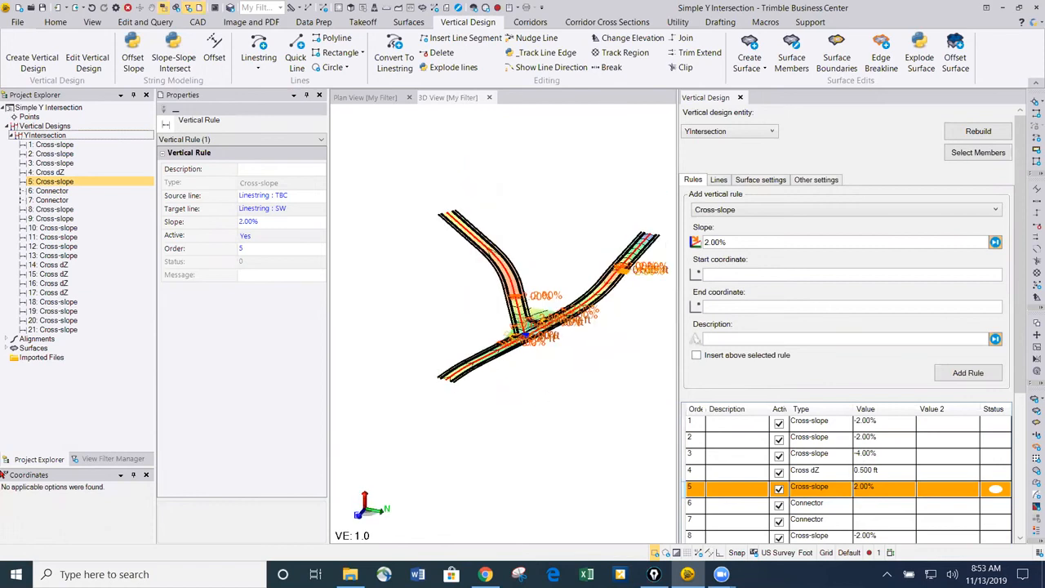
scroll(537, 367, up, 5)
scroll(527, 343, up, 4)
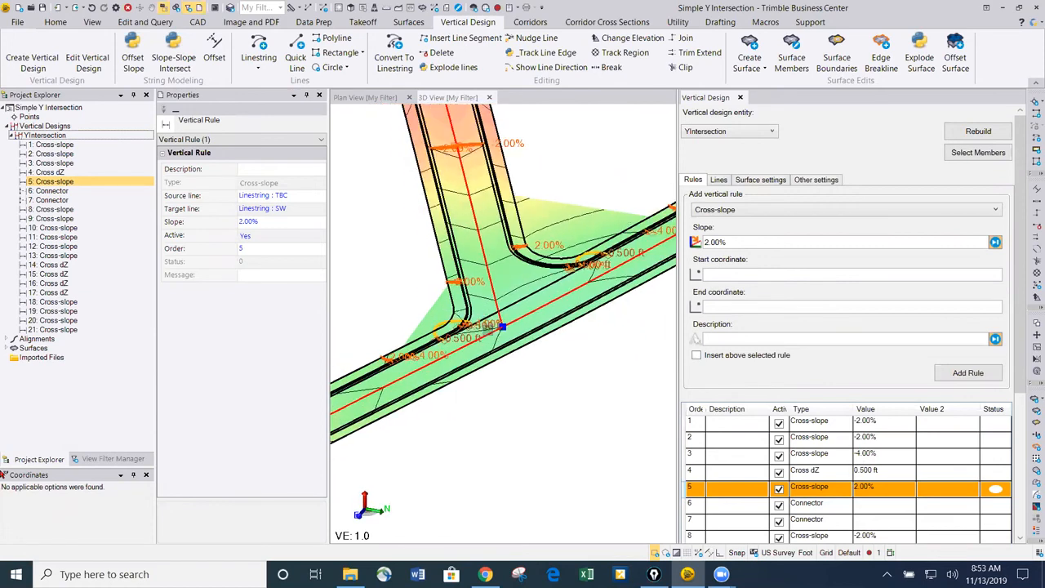
middle_drag(520, 316, 515, 299)
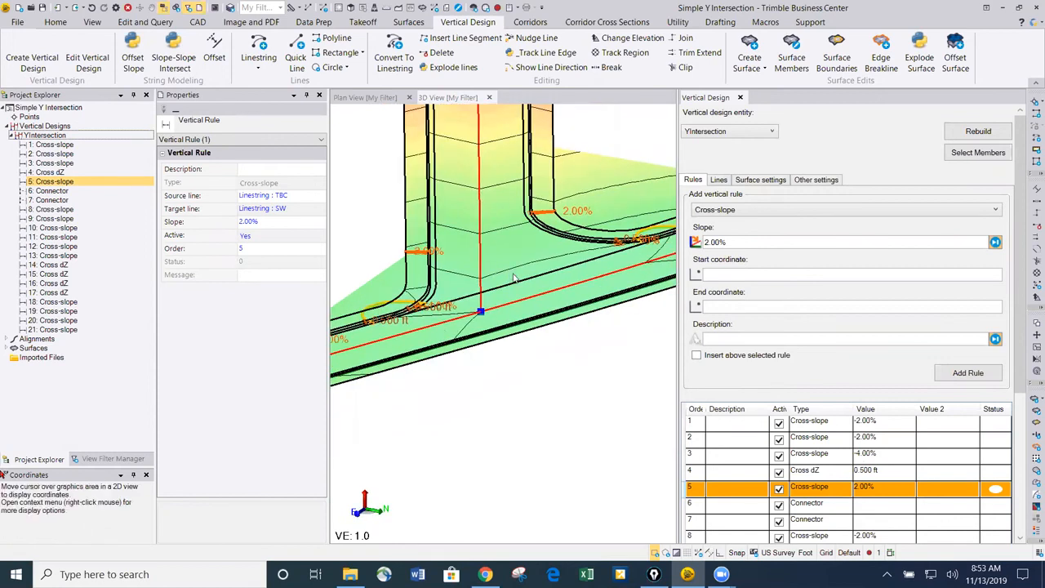
scroll(491, 300, down, 2)
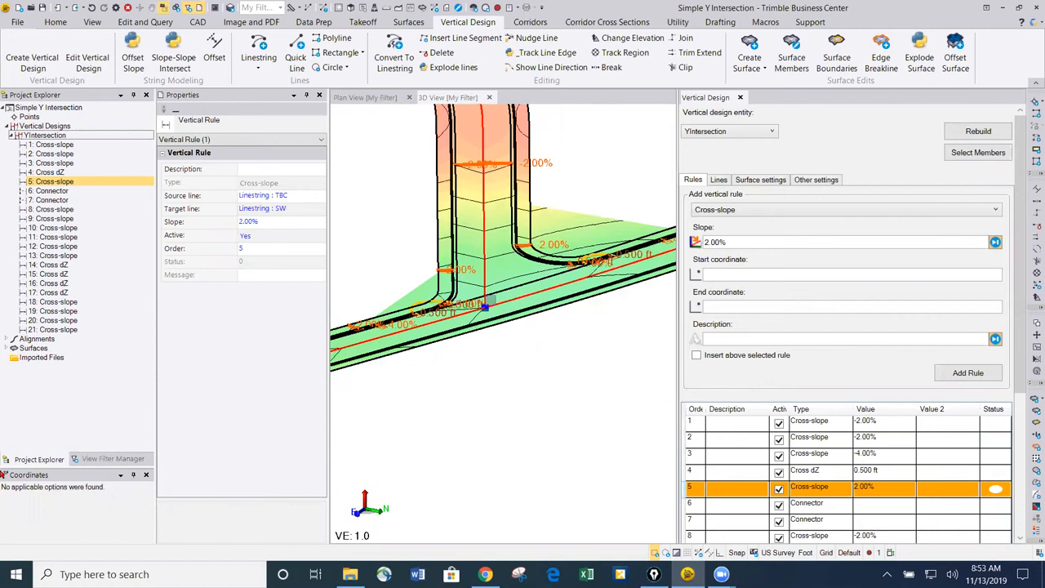
scroll(439, 346, down, 3)
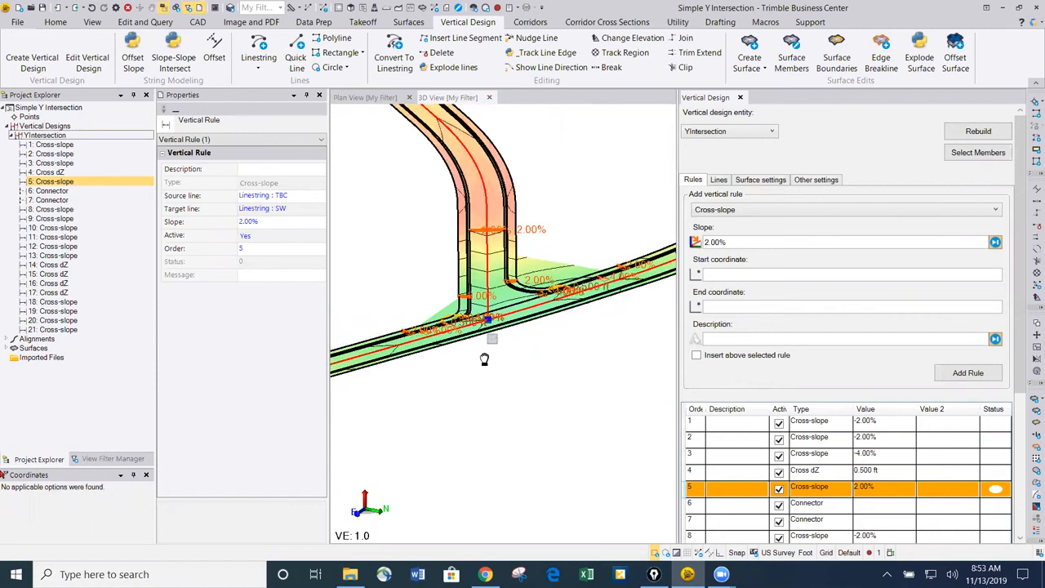
Step: Hide the vertical design's rules in the display, keeping the line marking toggle enabled
click(817, 180)
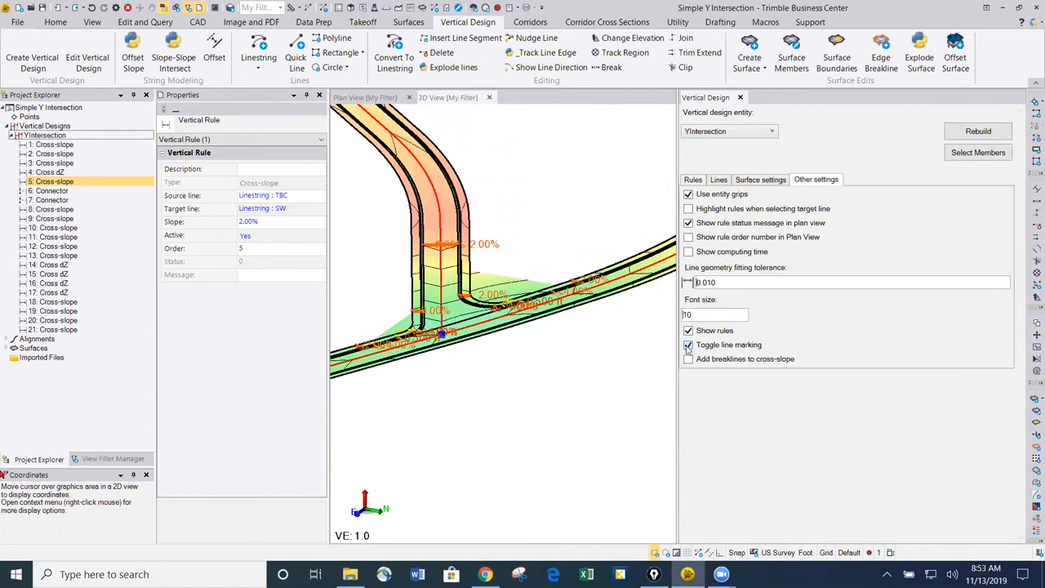
click(688, 346)
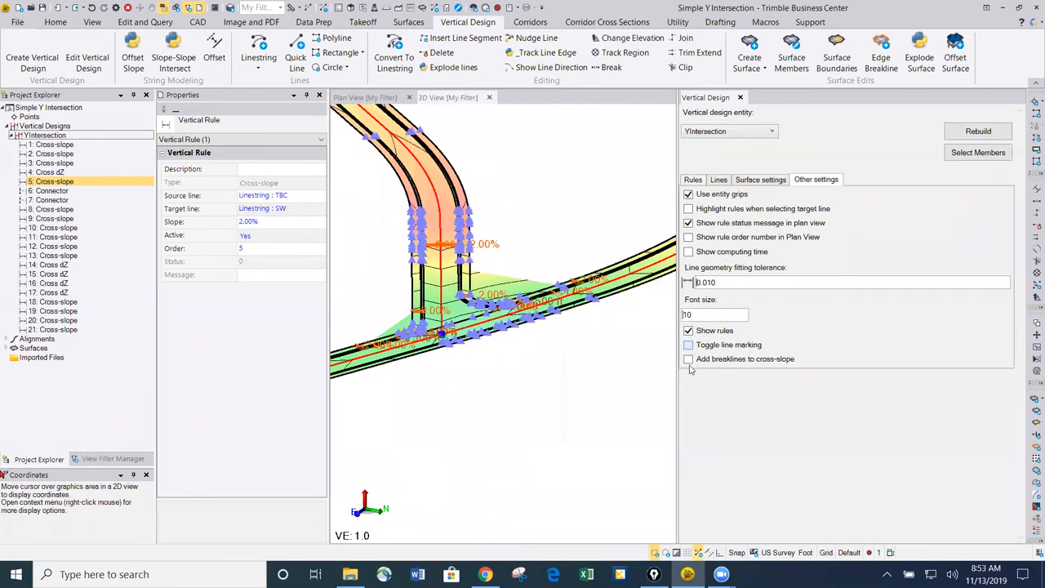
click(688, 330)
click(688, 345)
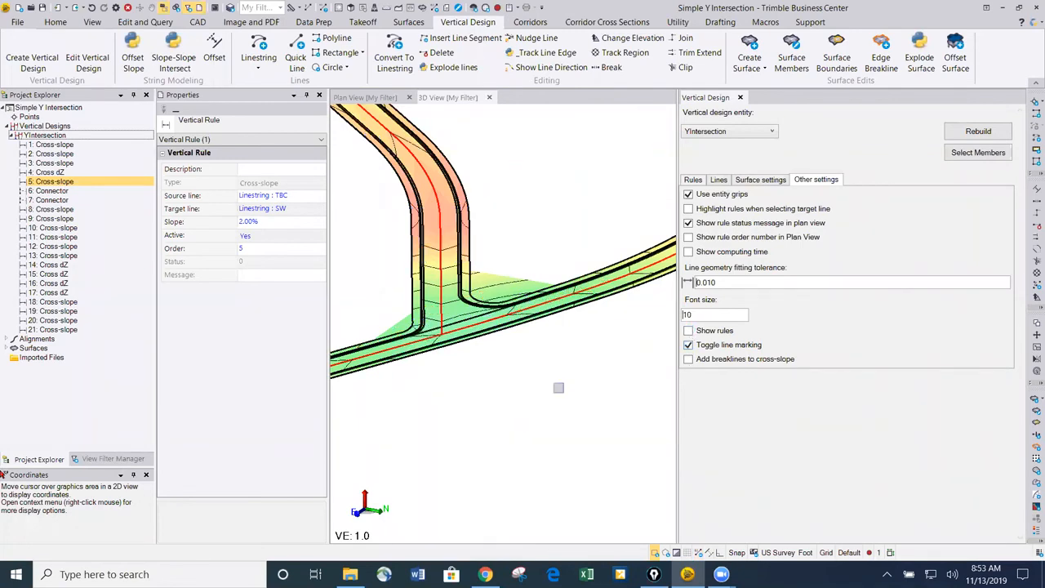
Step: Look over the complete intersection surface in 3D without rule labels
mouse_move(466, 343)
right_down()
mouse_move(502, 352)
mouse_move(487, 351)
right_up()
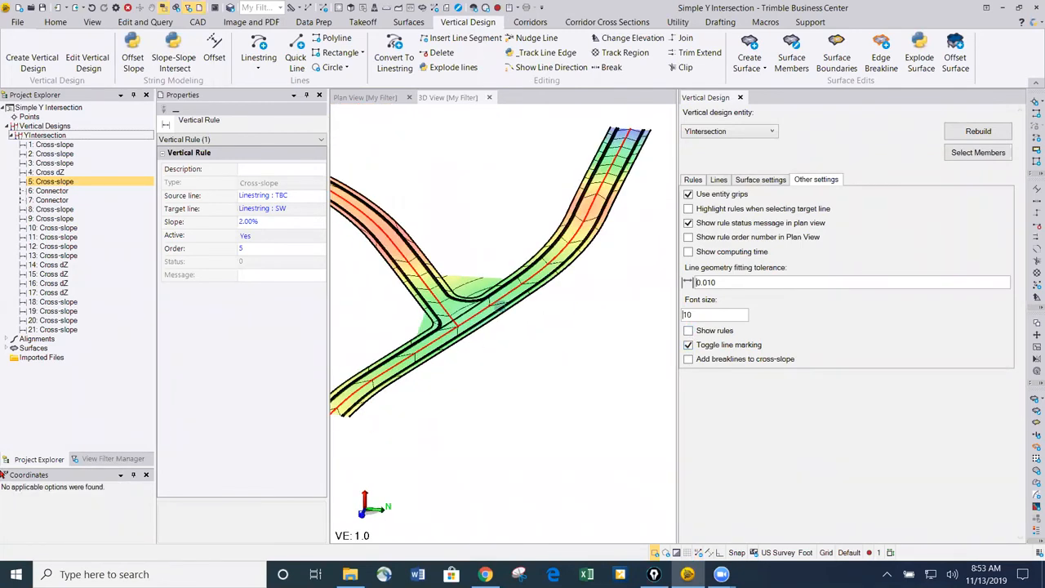
scroll(490, 323, up, 3)
scroll(441, 364, down, 5)
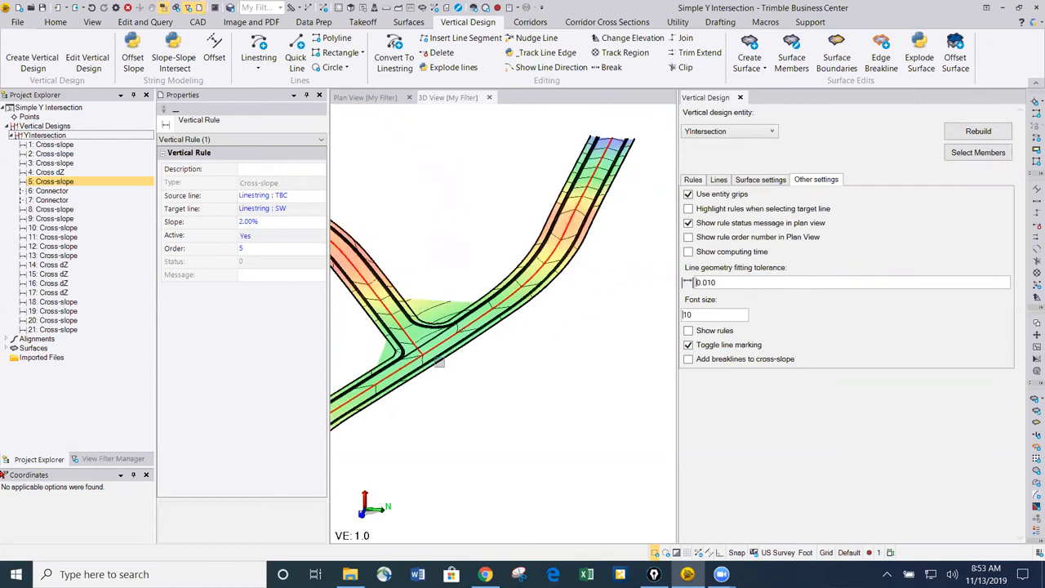
middle_drag(442, 369, 510, 355)
scroll(511, 354, down, 2)
scroll(511, 353, up, 3)
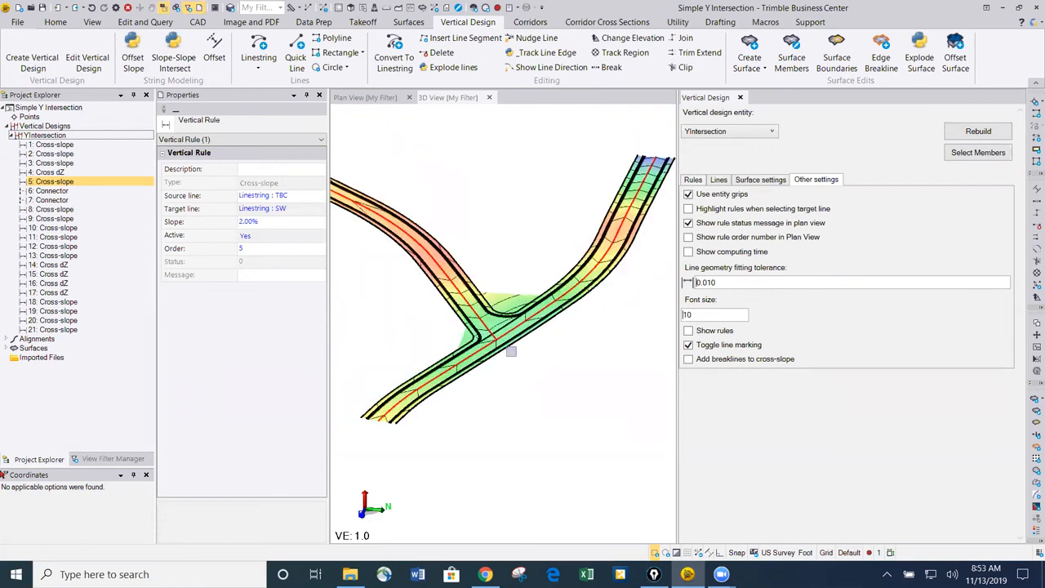
scroll(478, 351, up, 3)
mouse_move(504, 329)
right_down()
mouse_move(504, 338)
mouse_move(484, 325)
right_up()
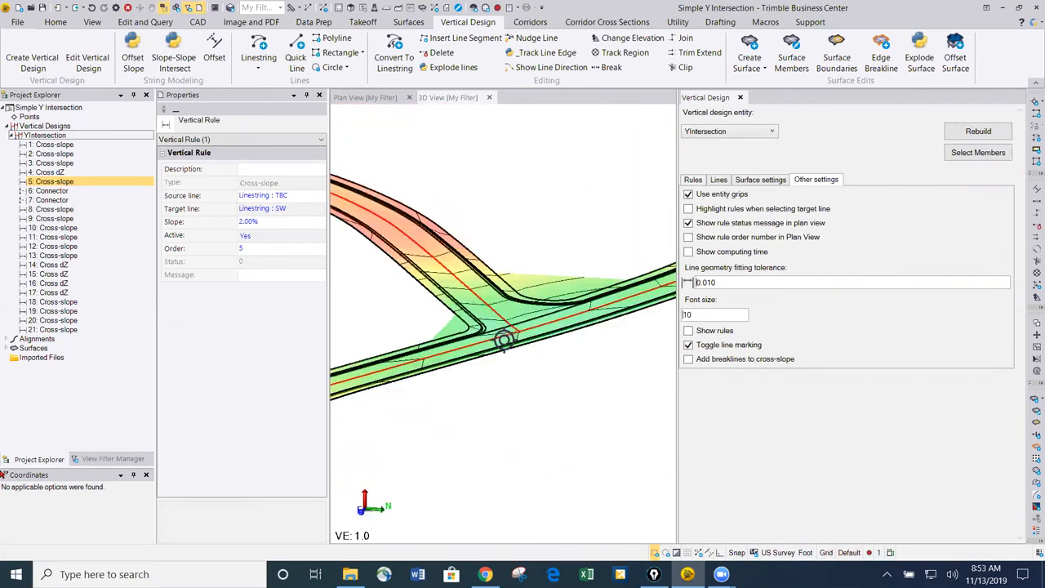
Step: Examine the tighter curb return and junction surface up close in 3D, and review both roads as a whole
scroll(484, 325, up, 3)
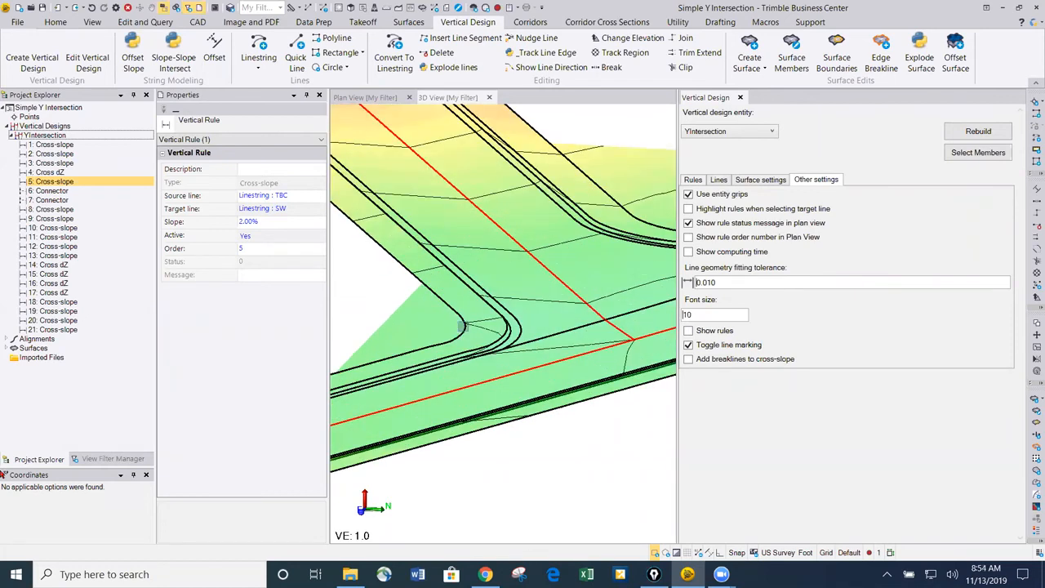
right_drag(534, 299, 519, 314)
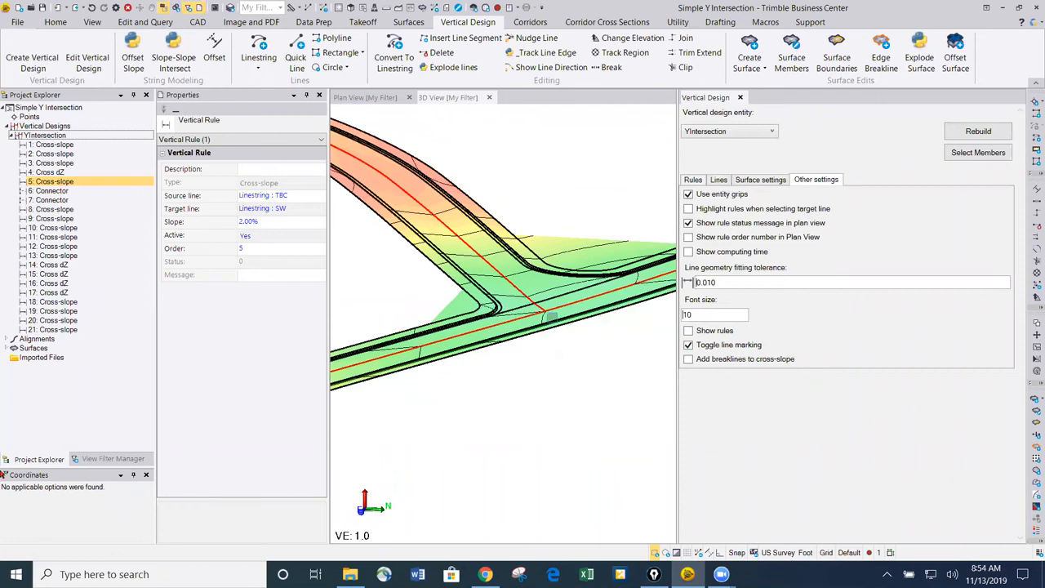
scroll(487, 308, up, 6)
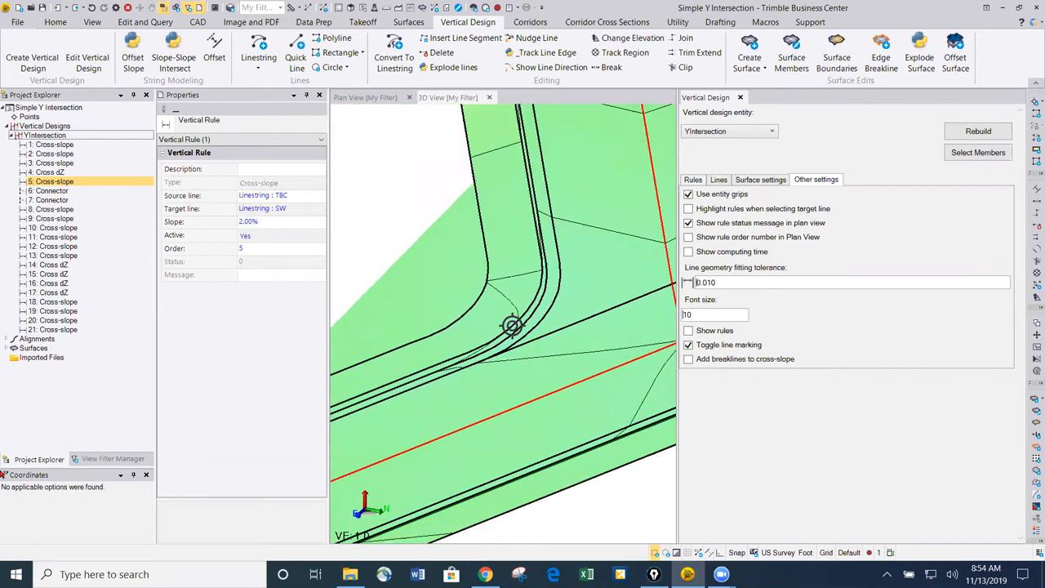
right_drag(501, 332, 541, 337)
middle_drag(542, 338, 495, 337)
right_drag(495, 337, 509, 279)
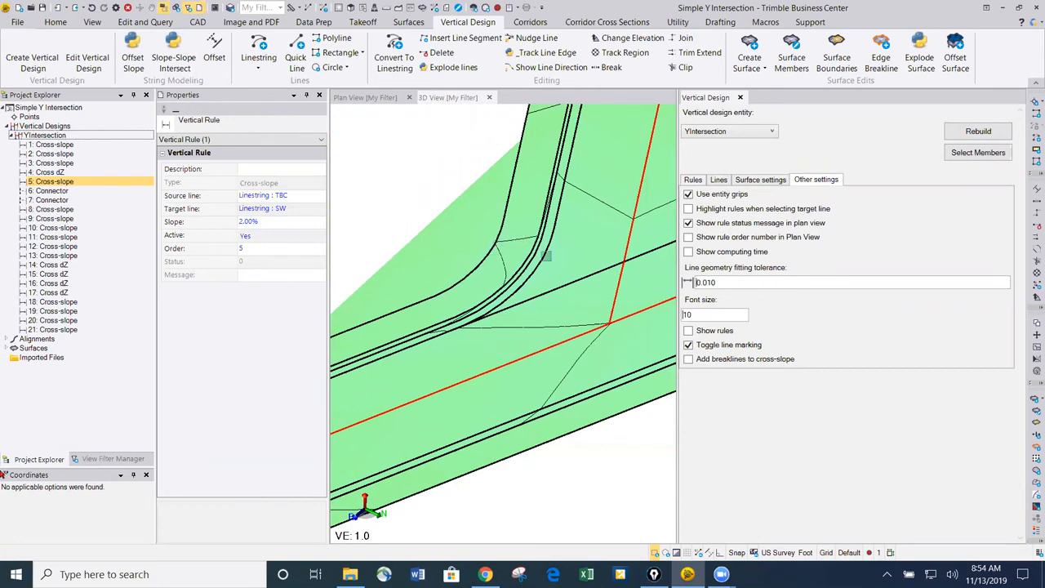
scroll(500, 272, down, 4)
middle_drag(553, 278, 508, 303)
scroll(508, 304, down, 3)
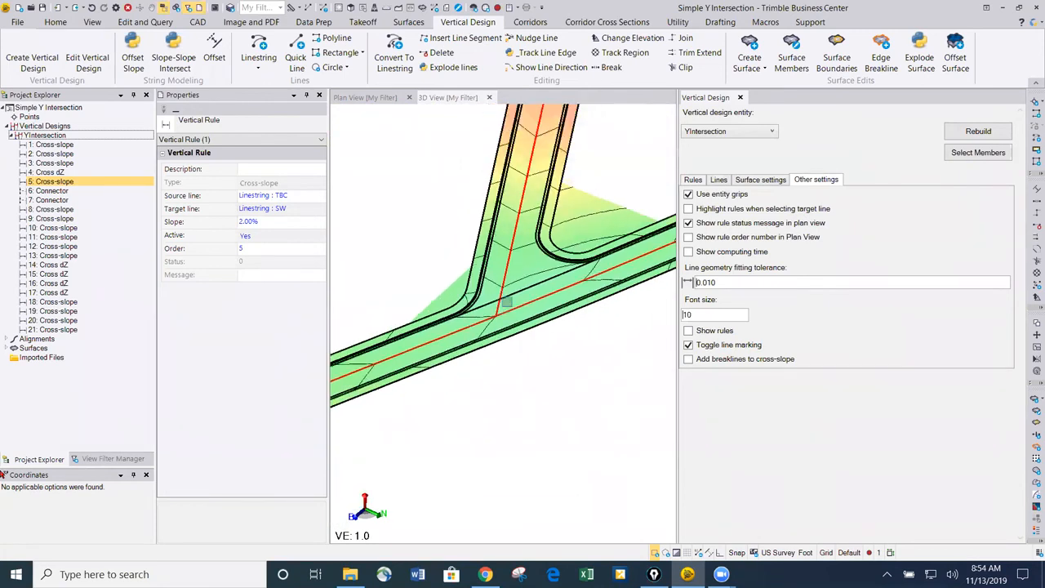
scroll(525, 317, up, 4)
mouse_move(524, 316)
right_down()
mouse_move(513, 357)
mouse_move(560, 331)
mouse_move(552, 323)
mouse_move(554, 399)
right_up()
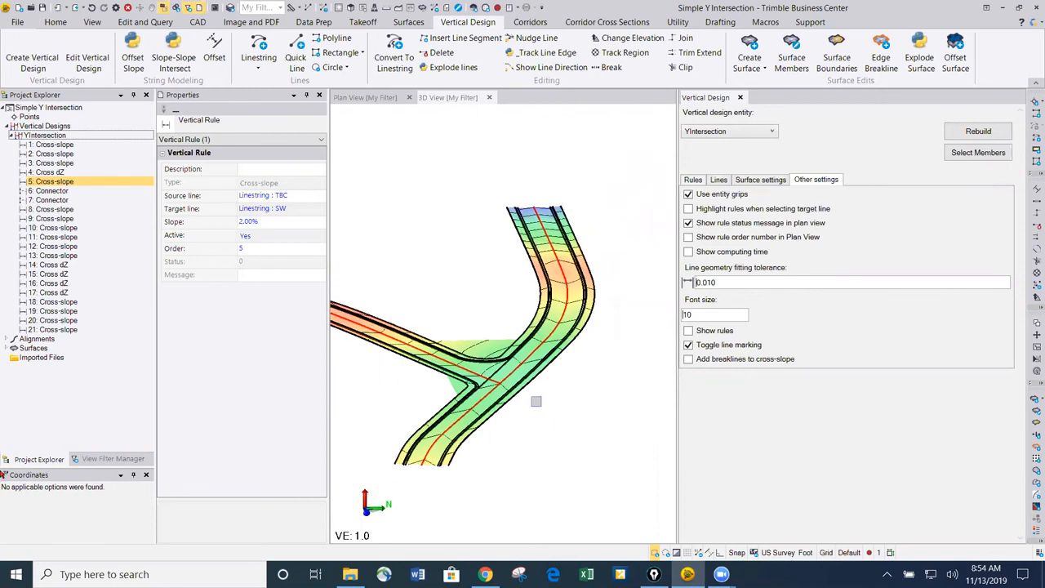
mouse_move(549, 435)
right_down()
mouse_move(530, 438)
mouse_move(532, 426)
right_up()
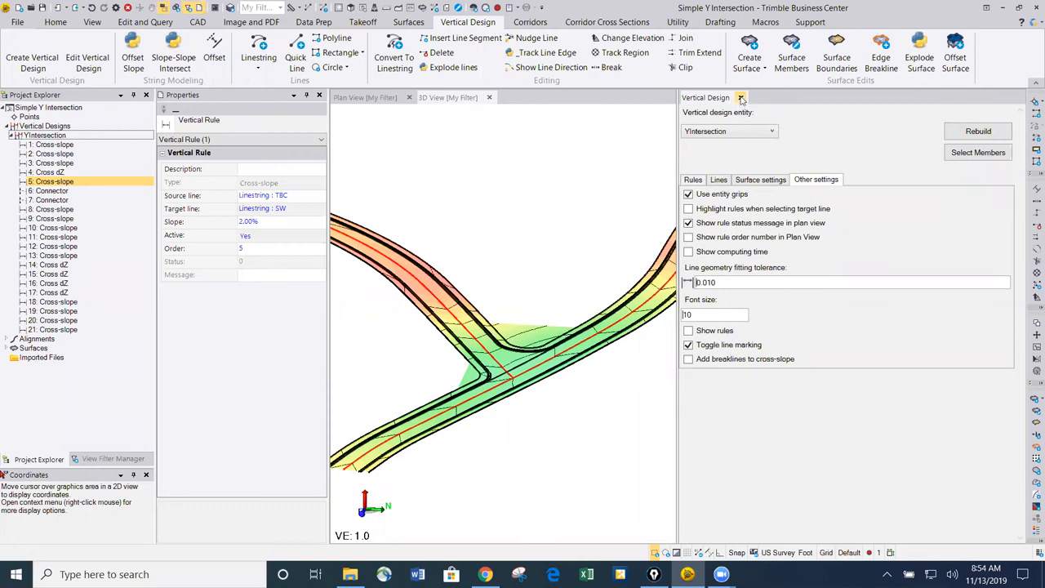
Step: Close the vertical design editor and present the finished intersection surface in the enlarged 3D view
click(742, 98)
middle_drag(599, 368, 704, 426)
right_drag(704, 427, 672, 452)
middle_drag(760, 434, 665, 438)
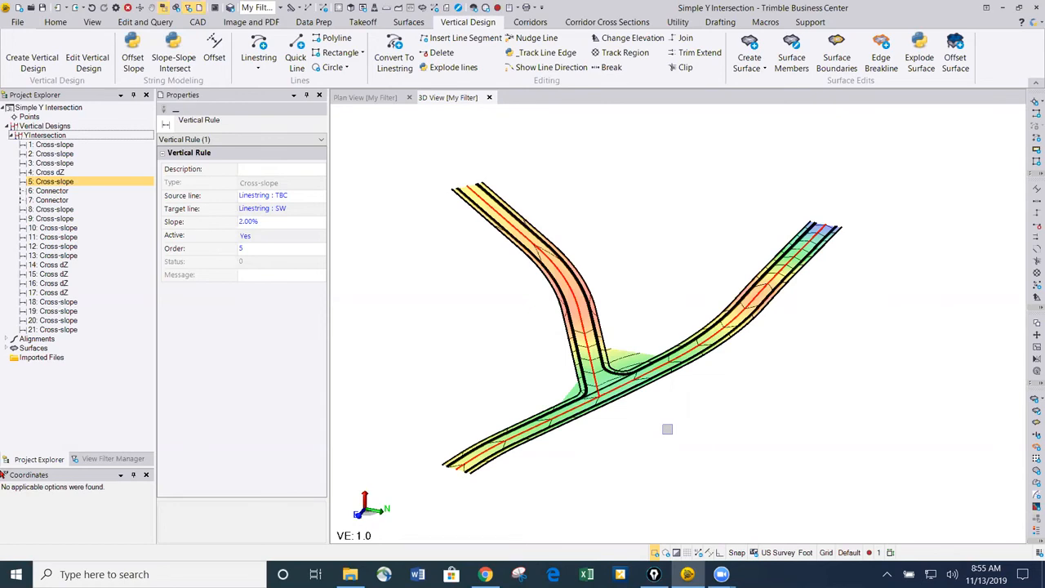
scroll(604, 367, up, 3)
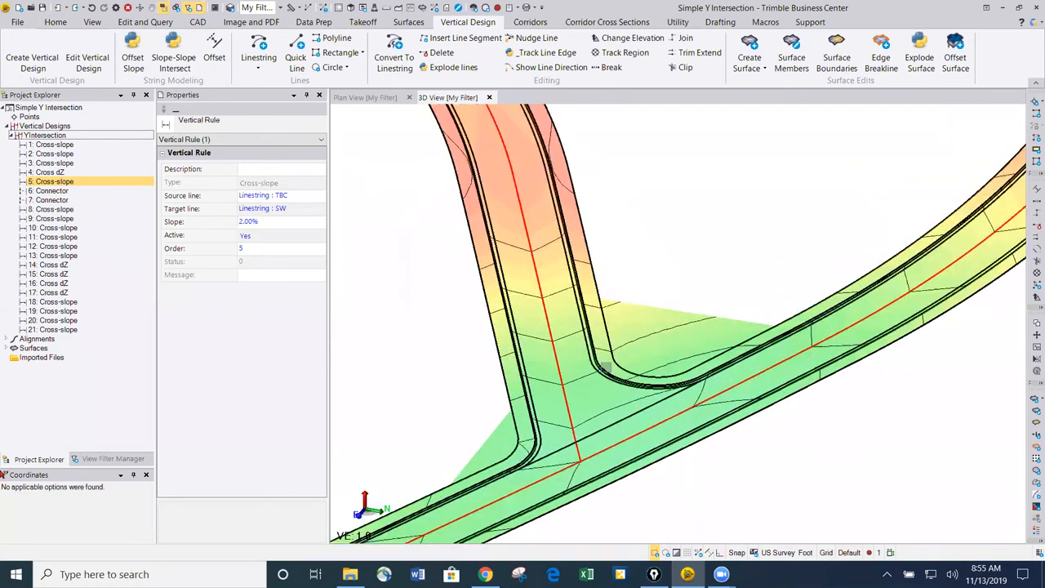
Step: Open the YIntersection vertical design for editing
scroll(606, 372, up, 2)
scroll(687, 331, up, 3)
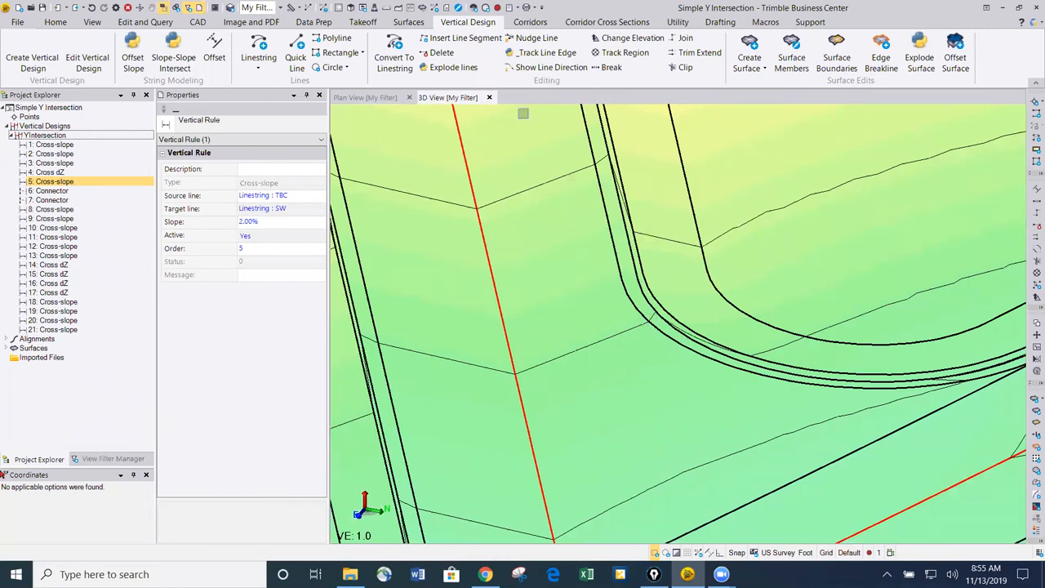
right_click(35, 135)
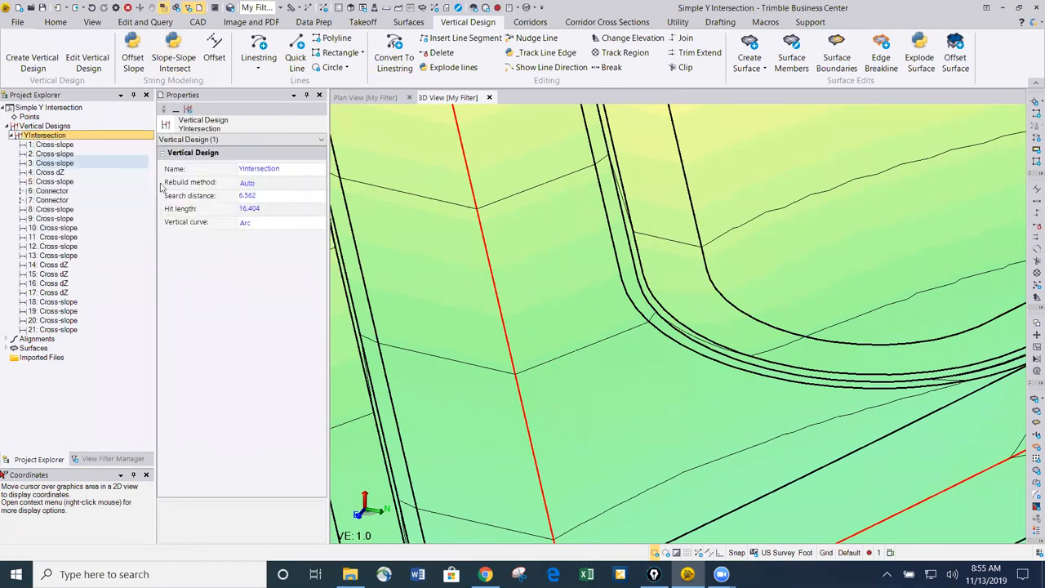
click(53, 162)
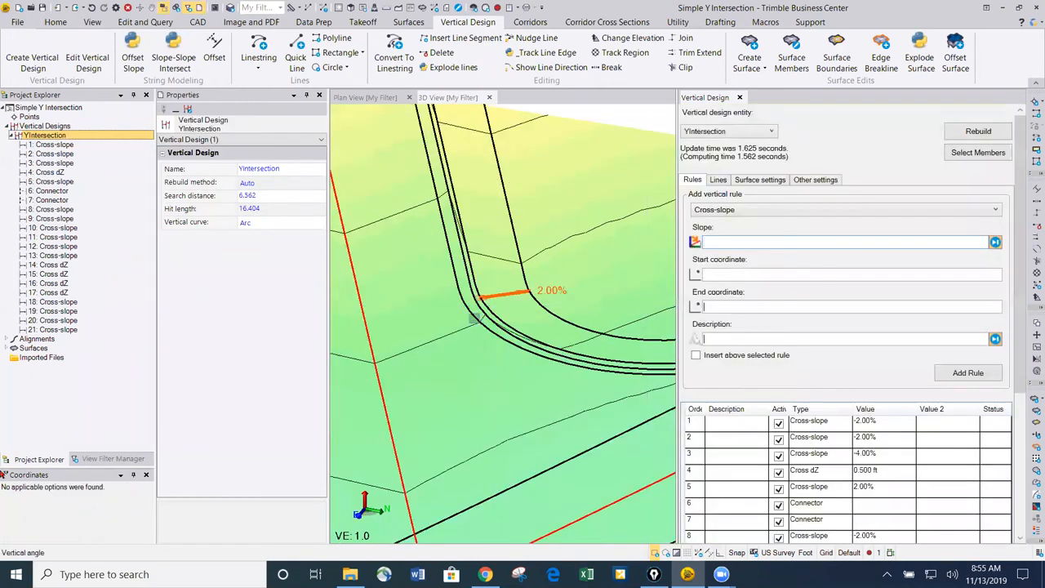
scroll(488, 346, down, 2)
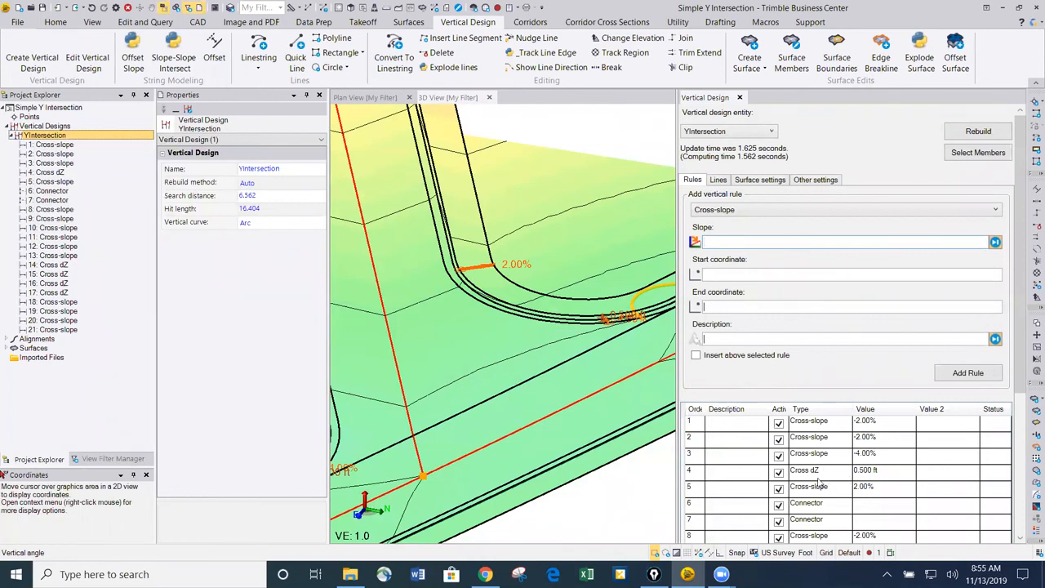
Step: Select the -4.00% cross-slope rule 10 from EOP to FL and enable inserting new rules above it
click(821, 506)
click(815, 522)
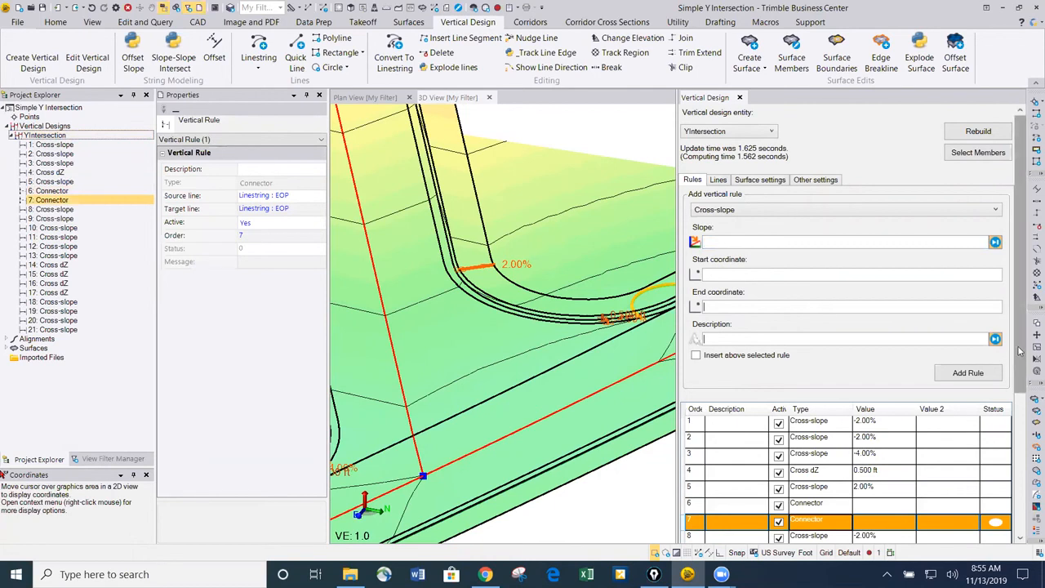
scroll(1016, 359, down, 3)
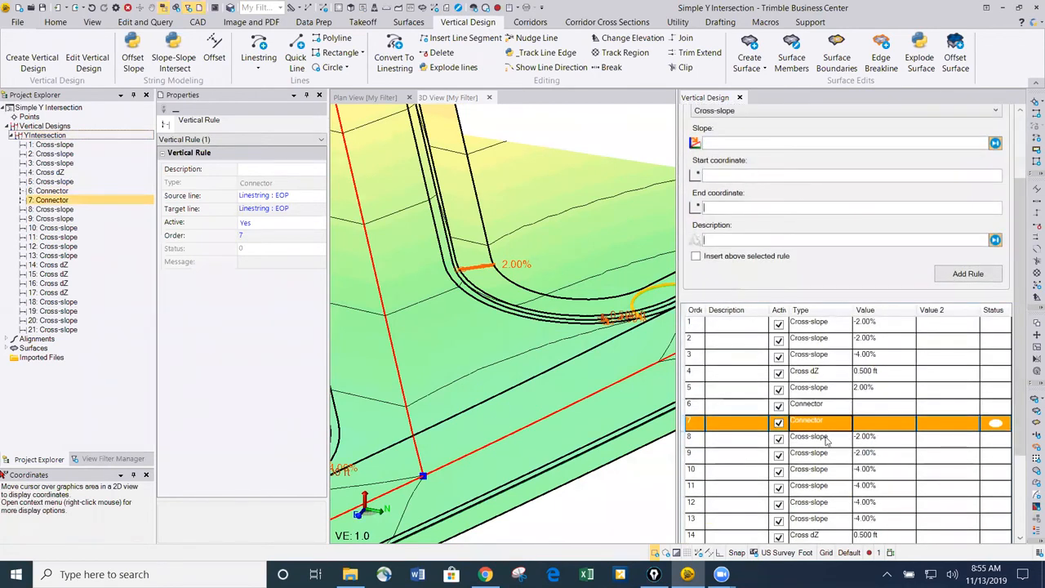
click(816, 457)
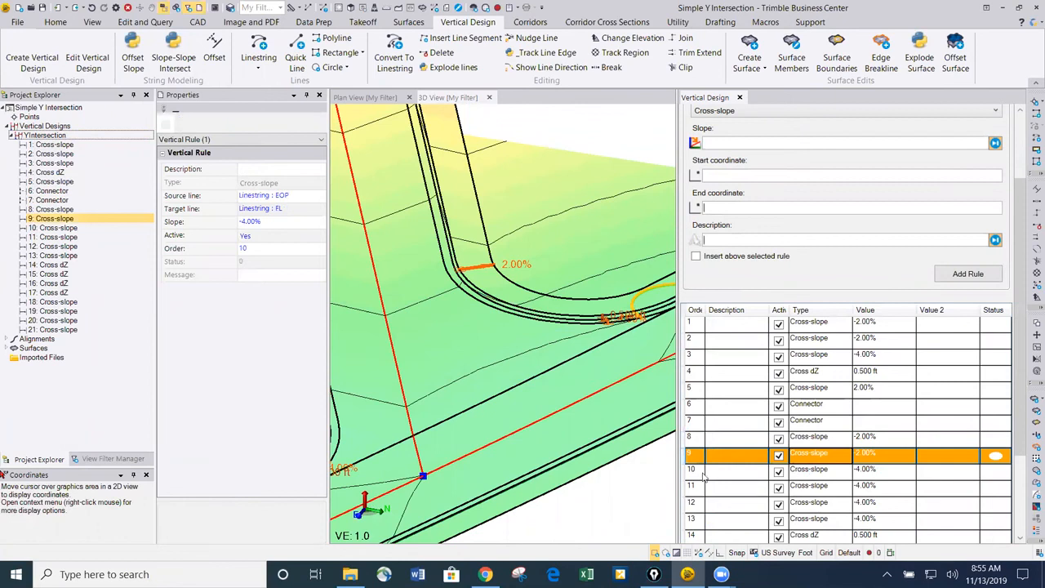
click(814, 471)
click(695, 256)
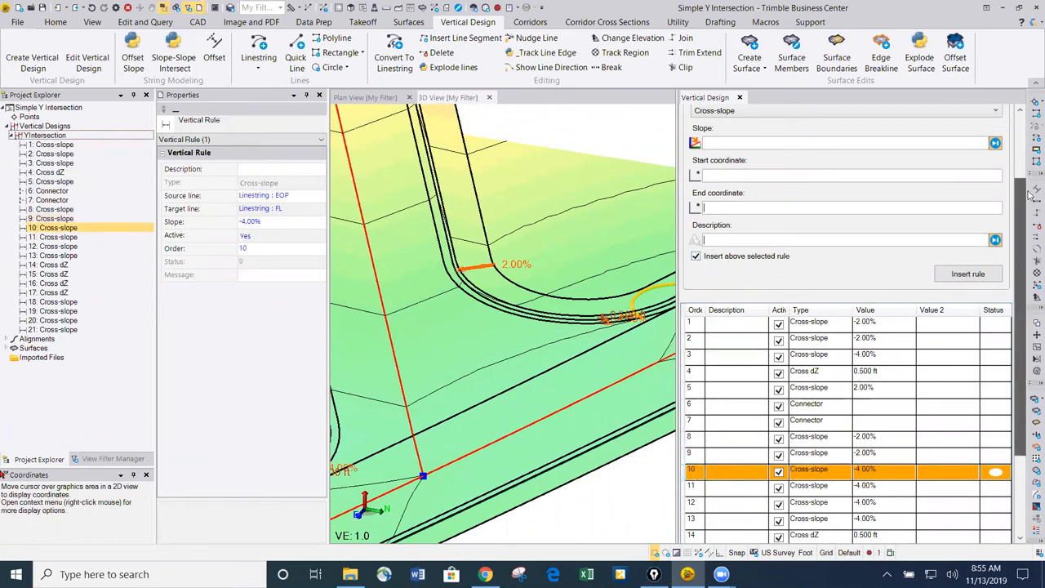
Step: Set the new rule's type to Elevation and sample its elevation on the EOP linestring in the curb return with an Along Line Snap
scroll(730, 234, up, 3)
click(734, 214)
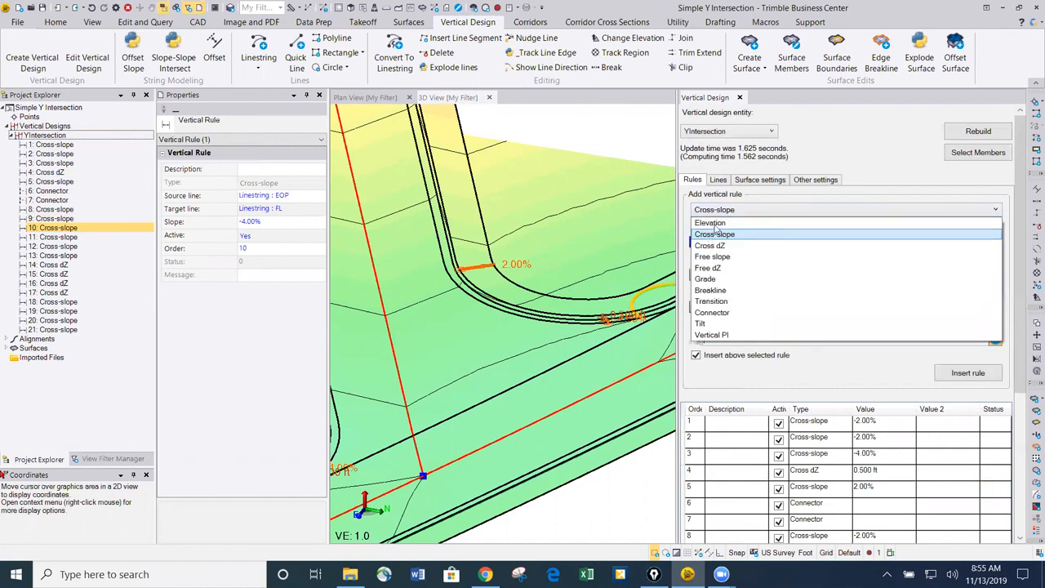
click(719, 230)
click(720, 243)
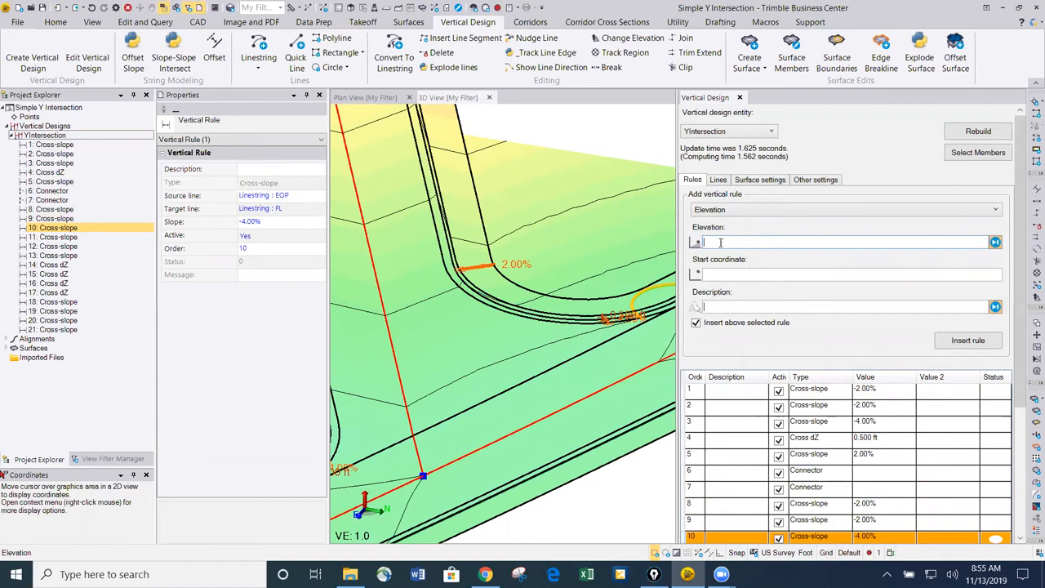
right_click(471, 303)
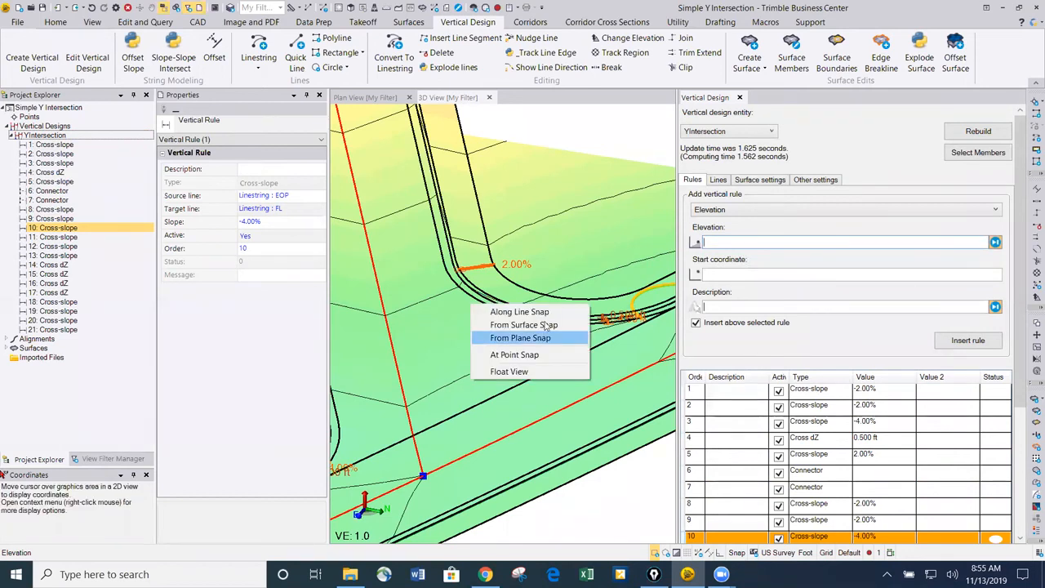
click(543, 311)
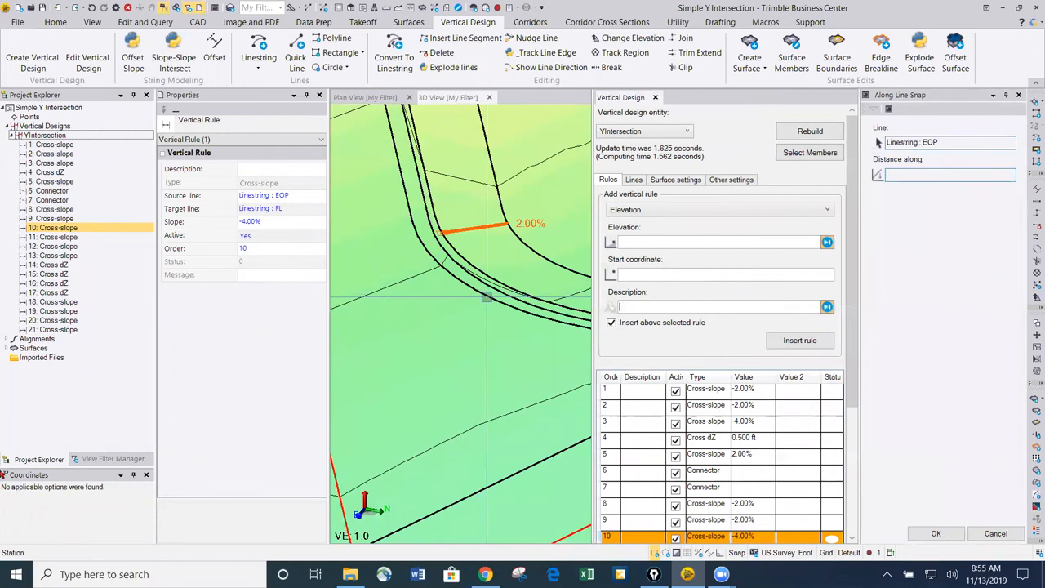
click(479, 296)
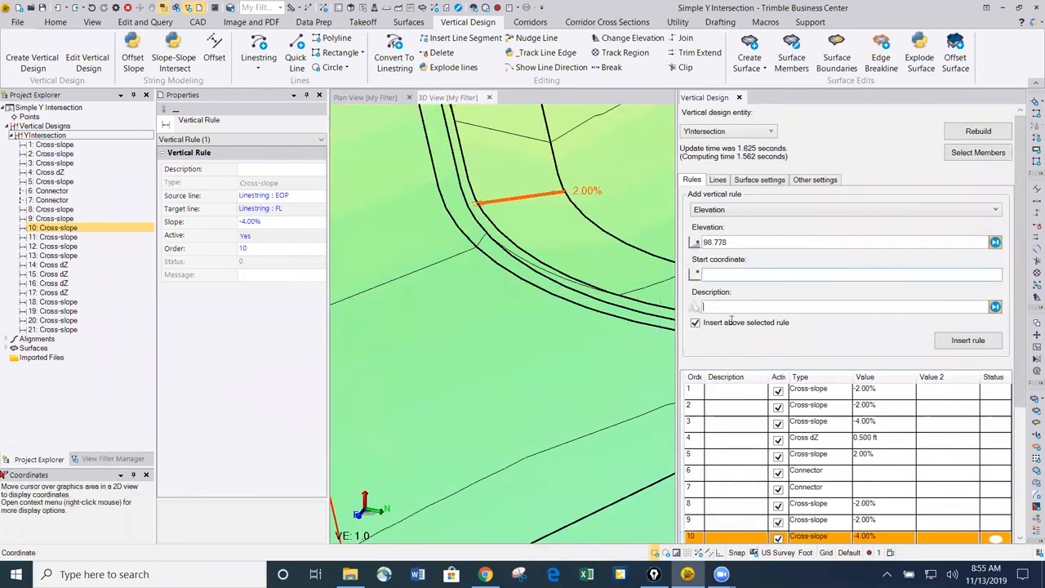
Step: Set the rule's elevation to 98.500 ft and place it on the EOP linestring in the curb return
click(744, 241)
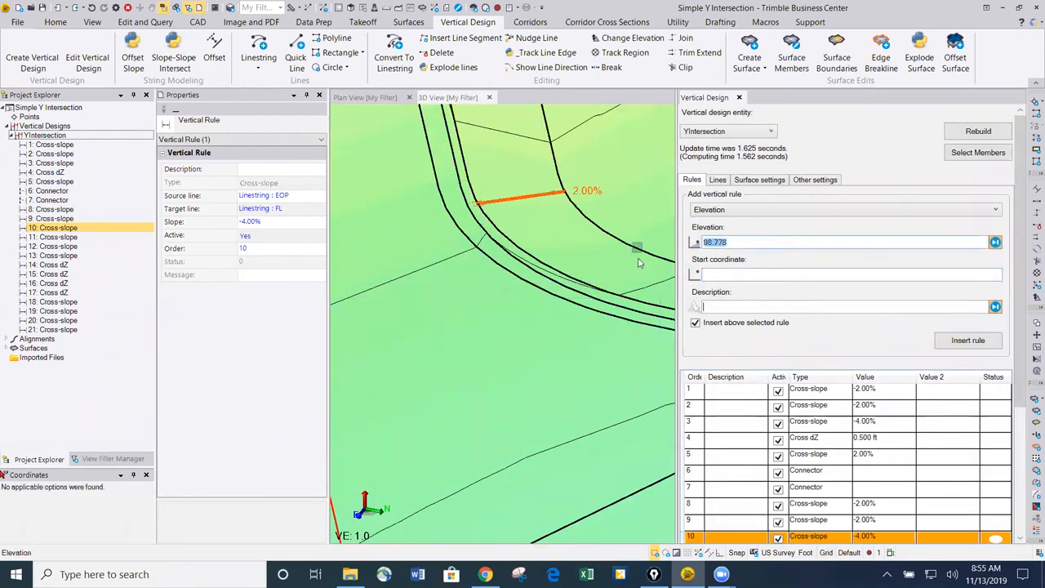
text(98)
key(Tab)
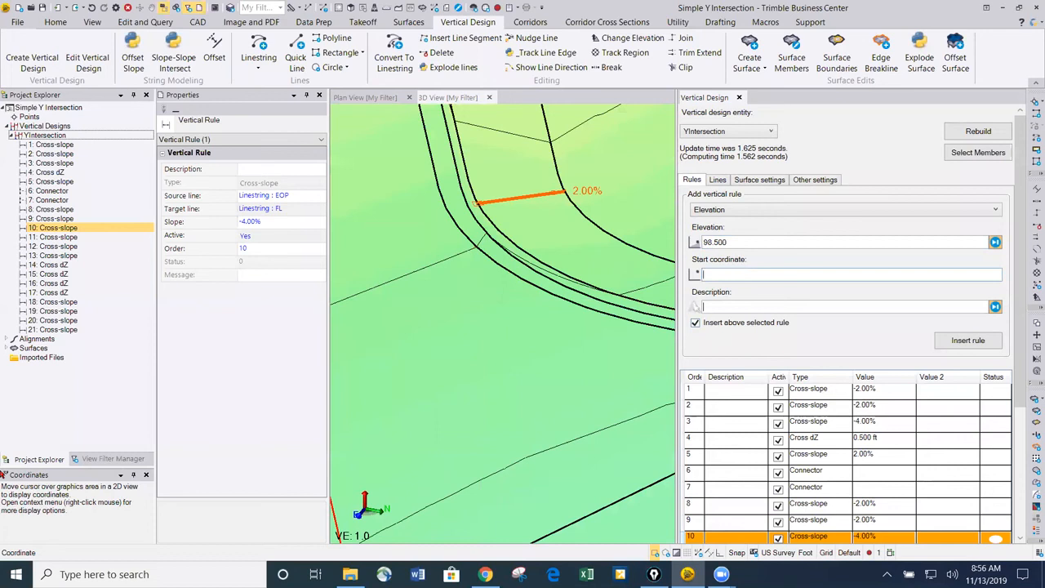
click(529, 281)
Step: Examine the contours, gutter and curb lines around the new 98.500 ft elevation point up close in 3D
scroll(532, 294, down, 3)
middle_drag(537, 325, 531, 303)
scroll(531, 303, up, 5)
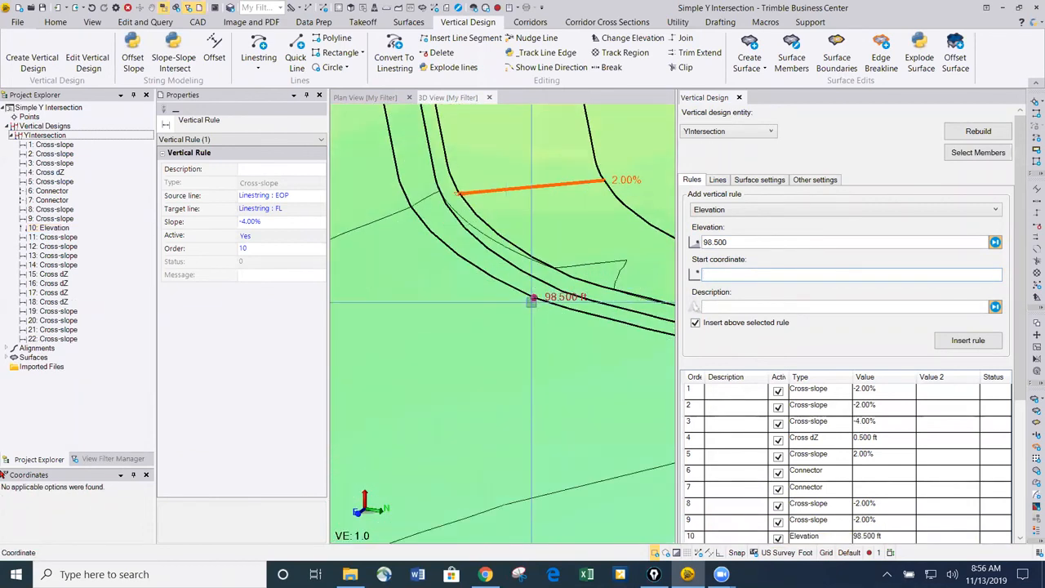
scroll(561, 310, down, 1)
scroll(543, 303, up, 2)
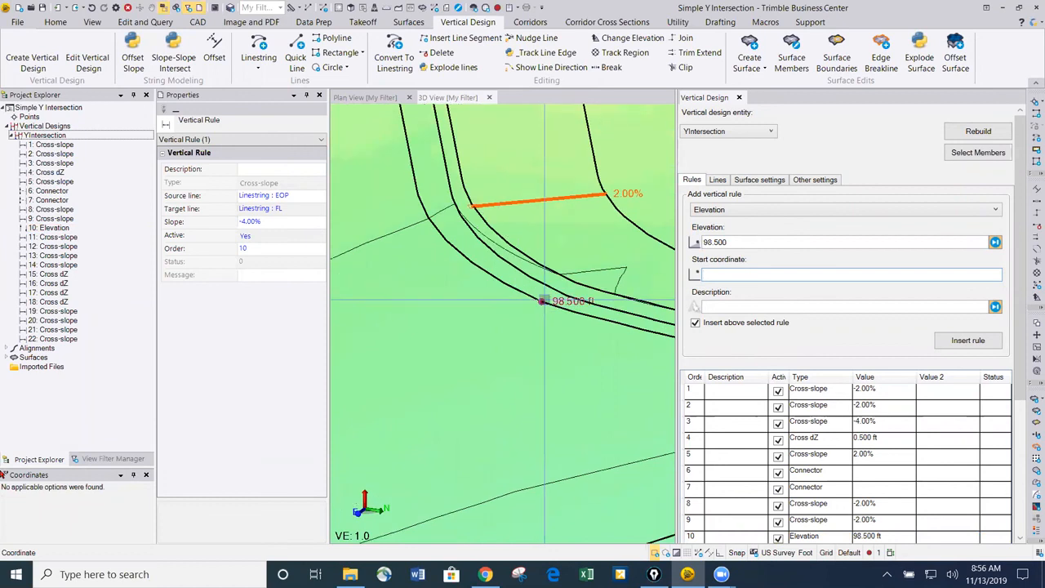
scroll(557, 258, down, 2)
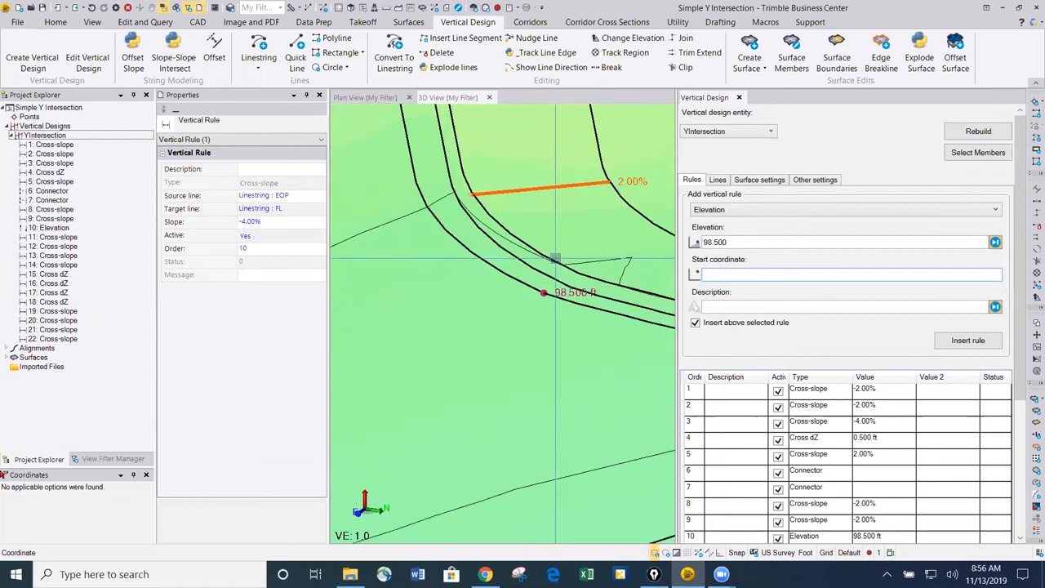
middle_drag(637, 235, 473, 229)
scroll(523, 273, up, 3)
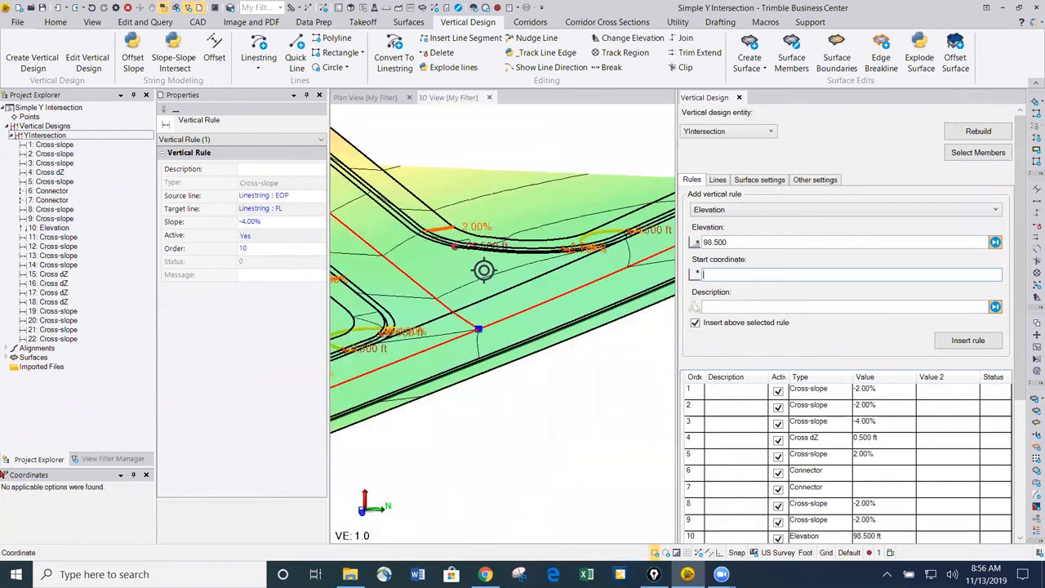
scroll(456, 247, up, 2)
scroll(446, 233, down, 2)
mouse_move(465, 294)
middle_down()
mouse_move(487, 297)
mouse_move(464, 294)
middle_up()
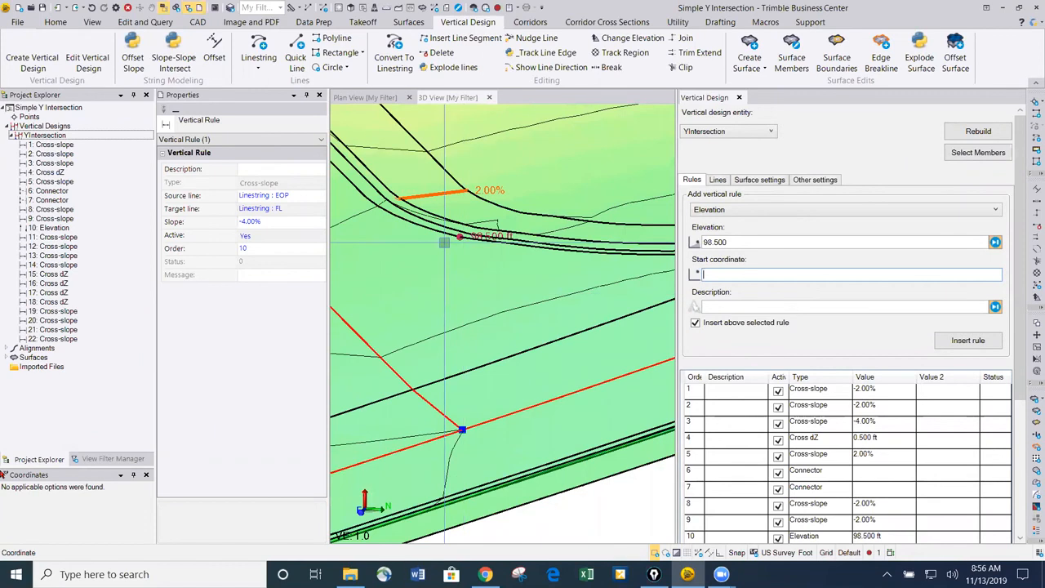
scroll(458, 242, up, 1)
scroll(459, 243, up, 2)
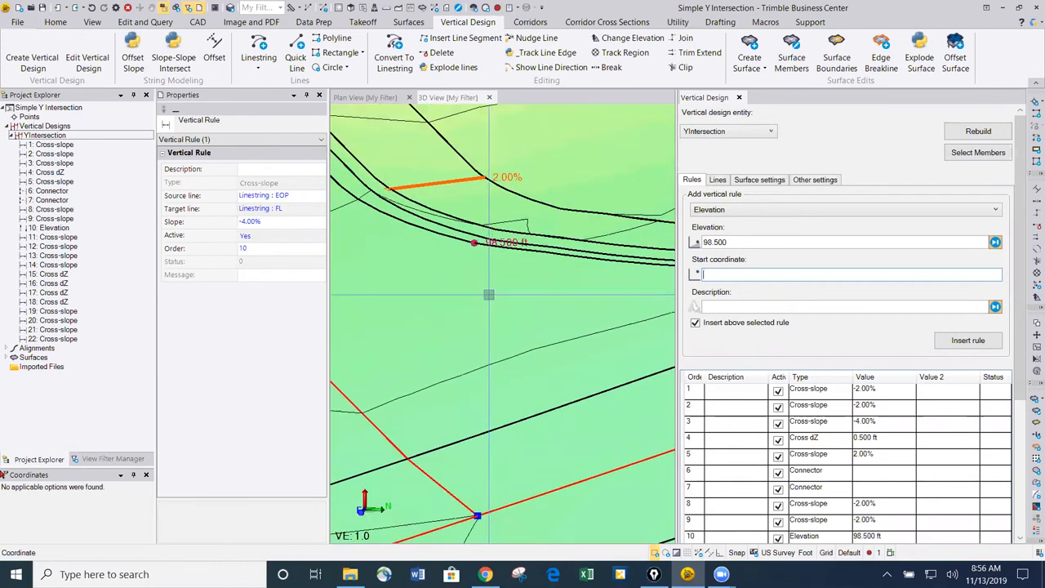
scroll(487, 261, up, 4)
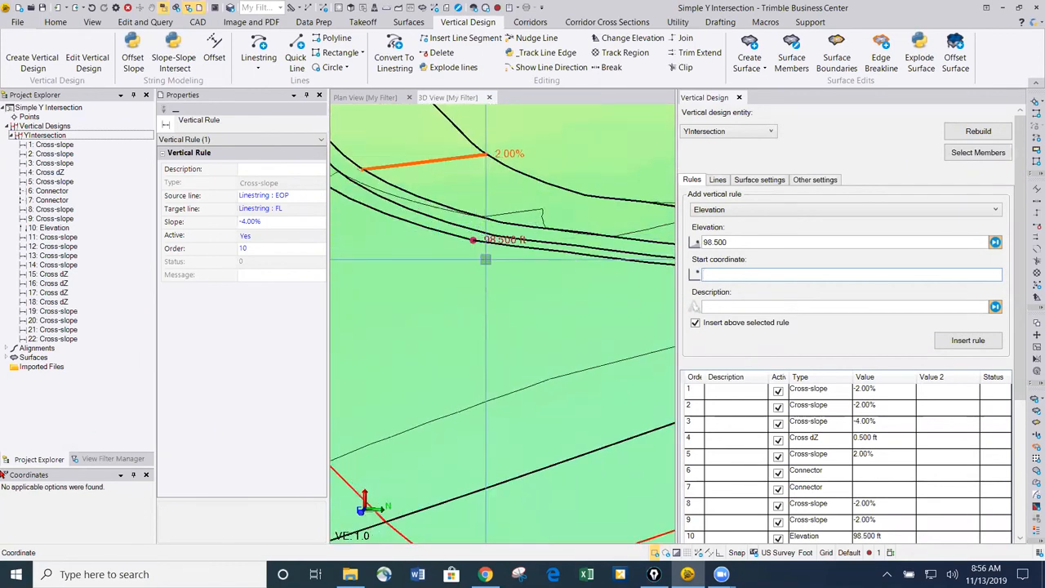
Step: Compare the surface at the adjusted curb return with the rest of the intersection in 3D
scroll(489, 263, down, 5)
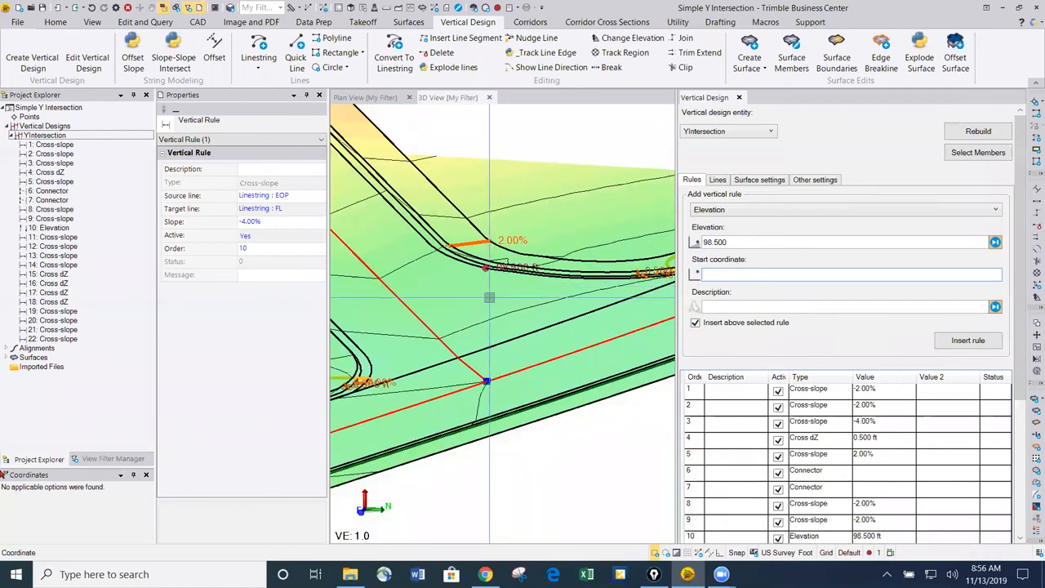
scroll(489, 298, down, 3)
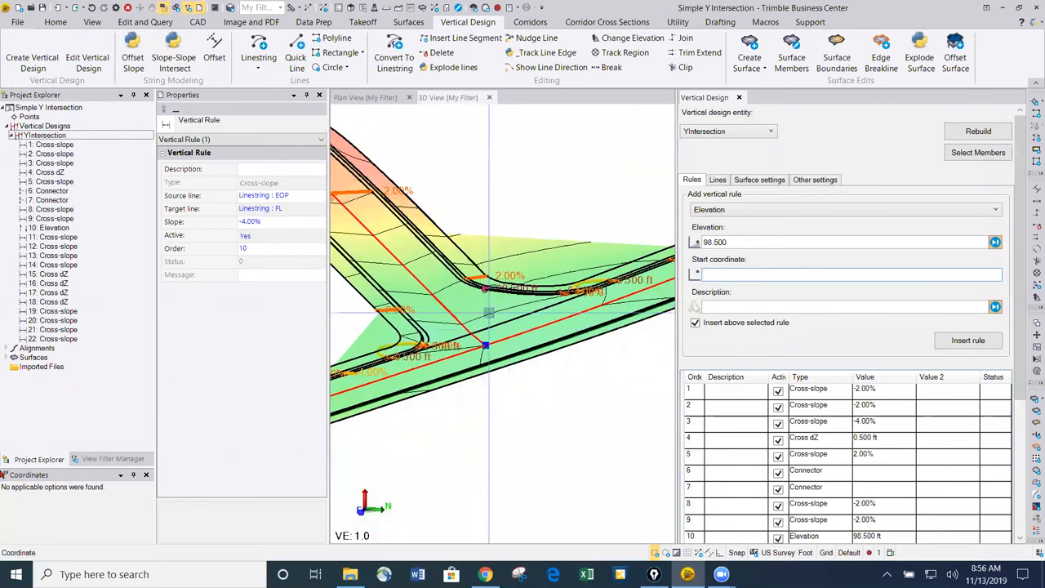
scroll(491, 299, up, 5)
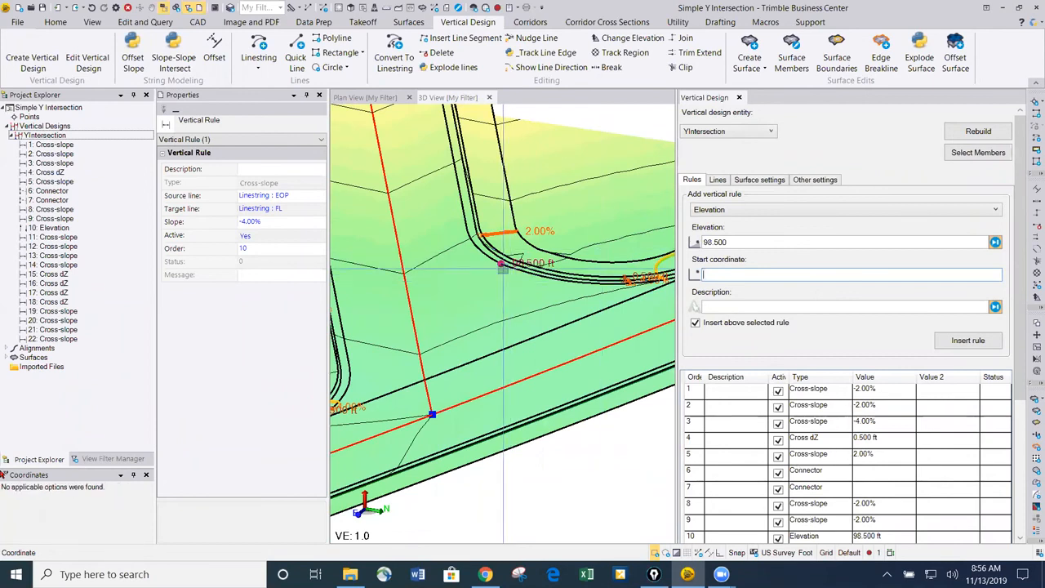
scroll(504, 284, down, 2)
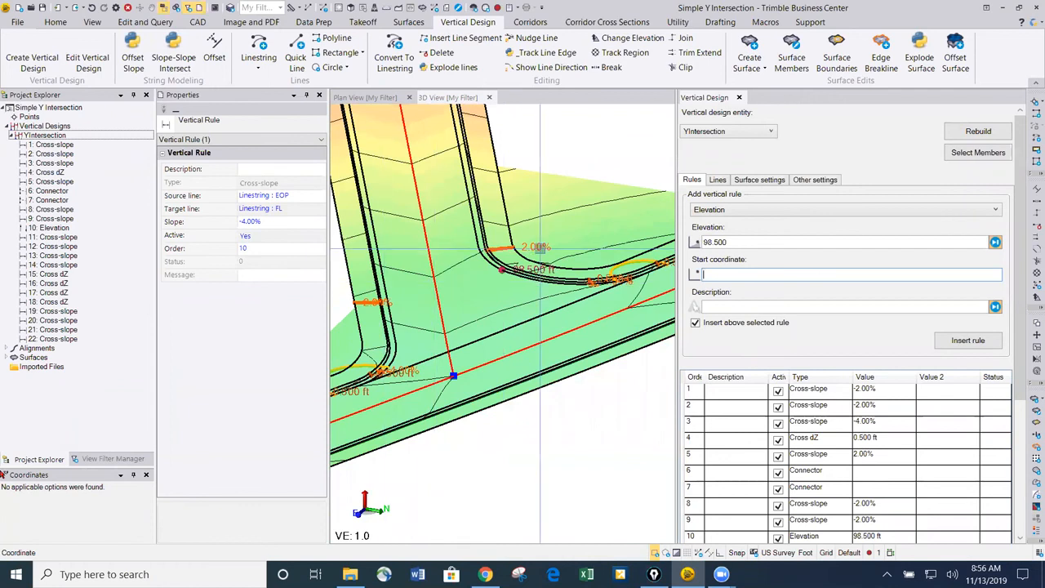
scroll(512, 256, up, 2)
scroll(512, 255, down, 2)
middle_drag(518, 306, 520, 305)
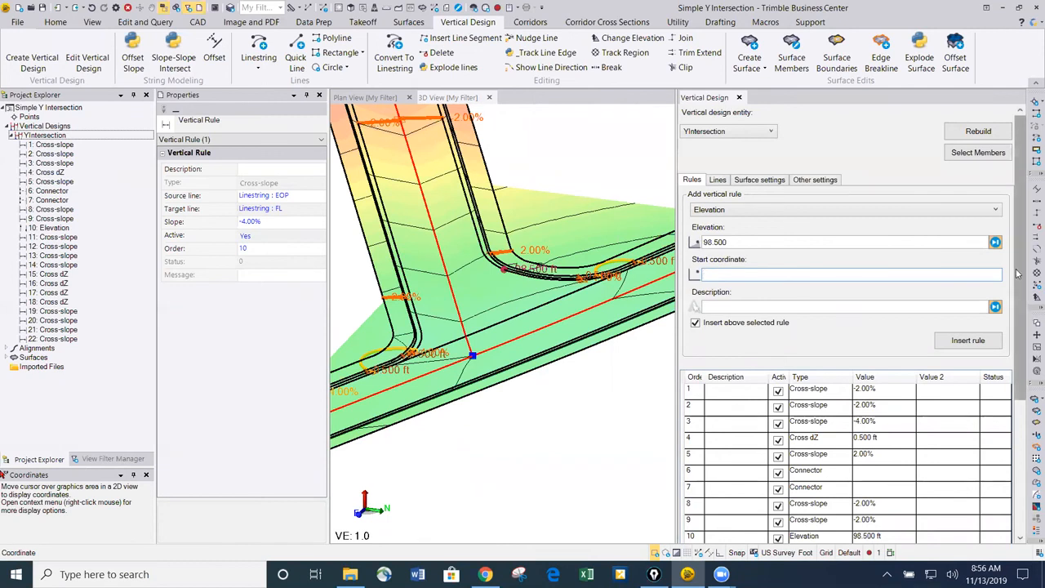
Step: Check the Elevation rule's position in the rule order and inspect its effect on the intersection surface from several 3D angles
scroll(1026, 390, down, 3)
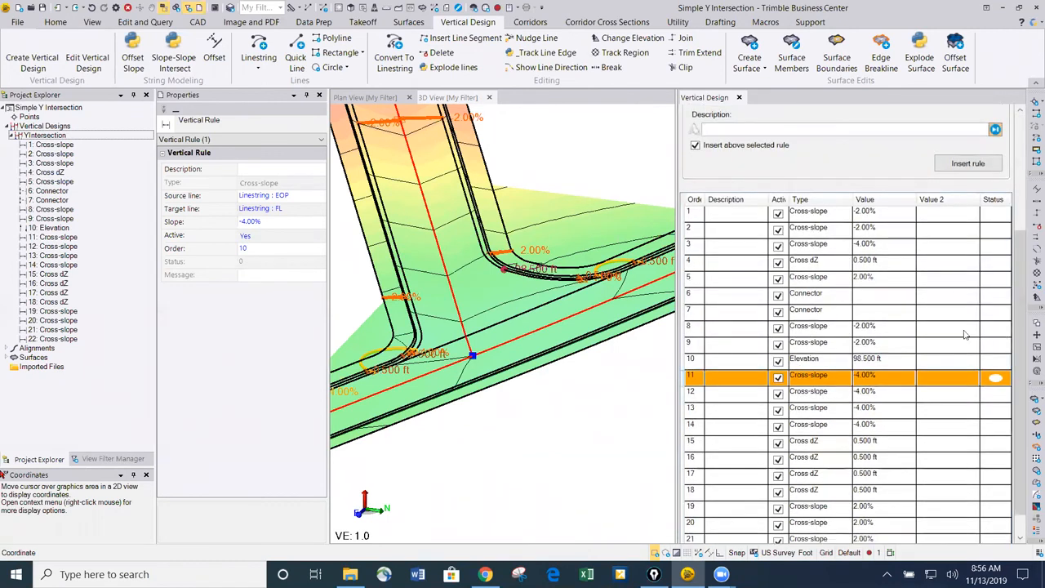
scroll(1021, 312, up, 2)
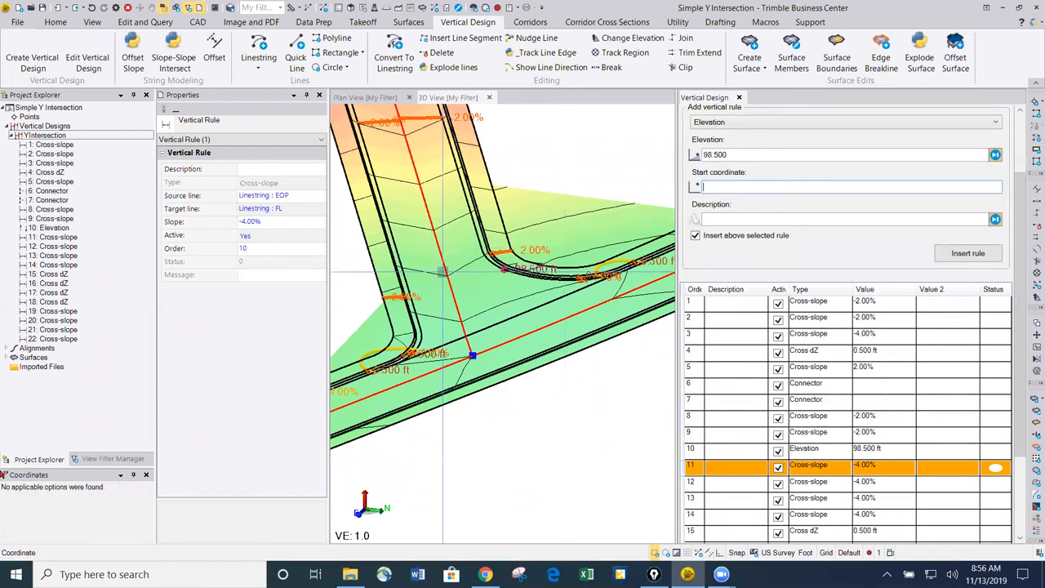
scroll(498, 266, up, 2)
scroll(502, 270, up, 2)
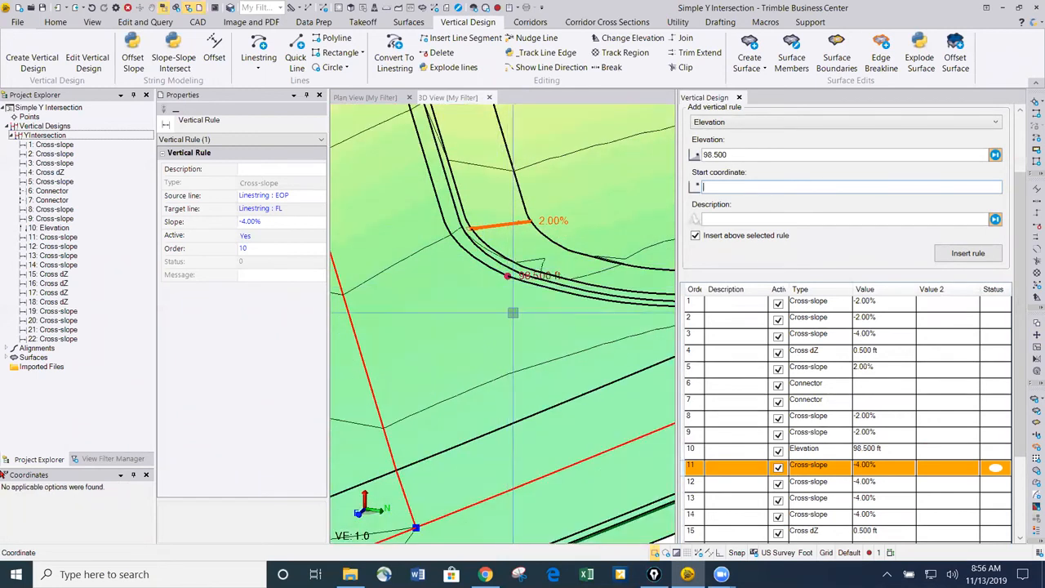
scroll(512, 315, down, 2)
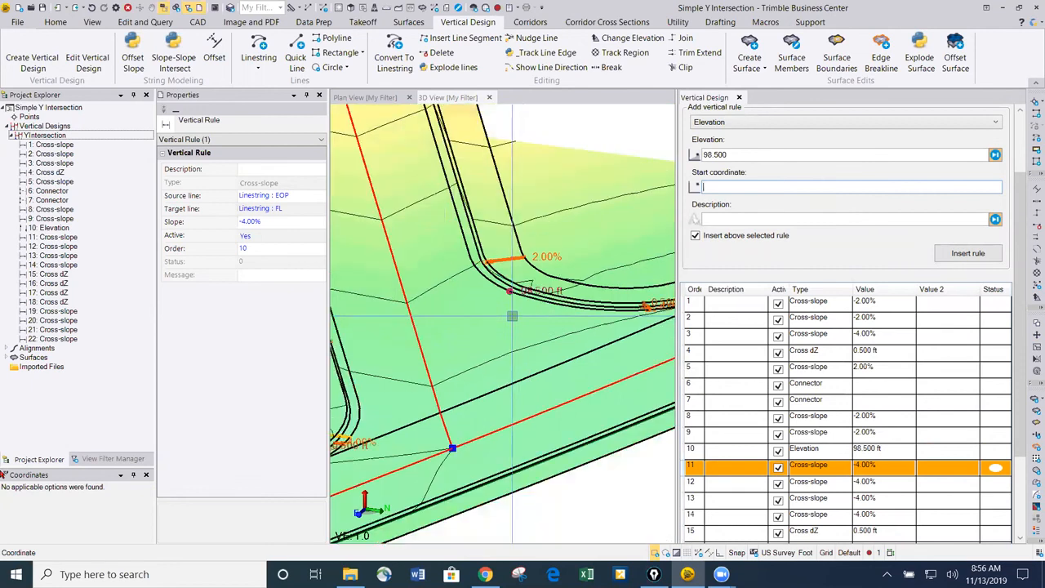
mouse_move(541, 343)
right_down()
mouse_move(536, 358)
mouse_move(531, 344)
right_up()
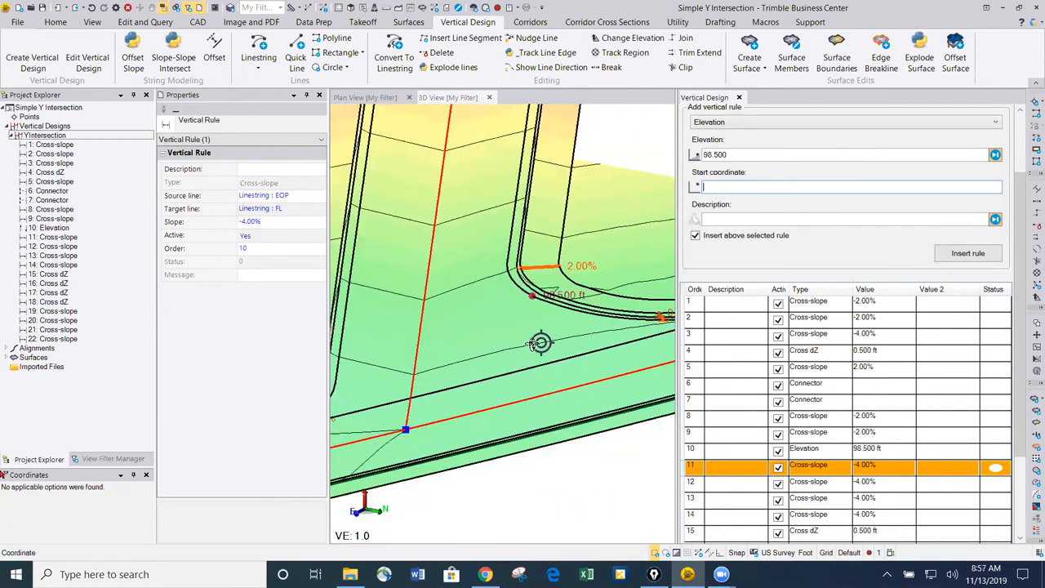
scroll(533, 343, down, 2)
middle_drag(510, 346, 503, 361)
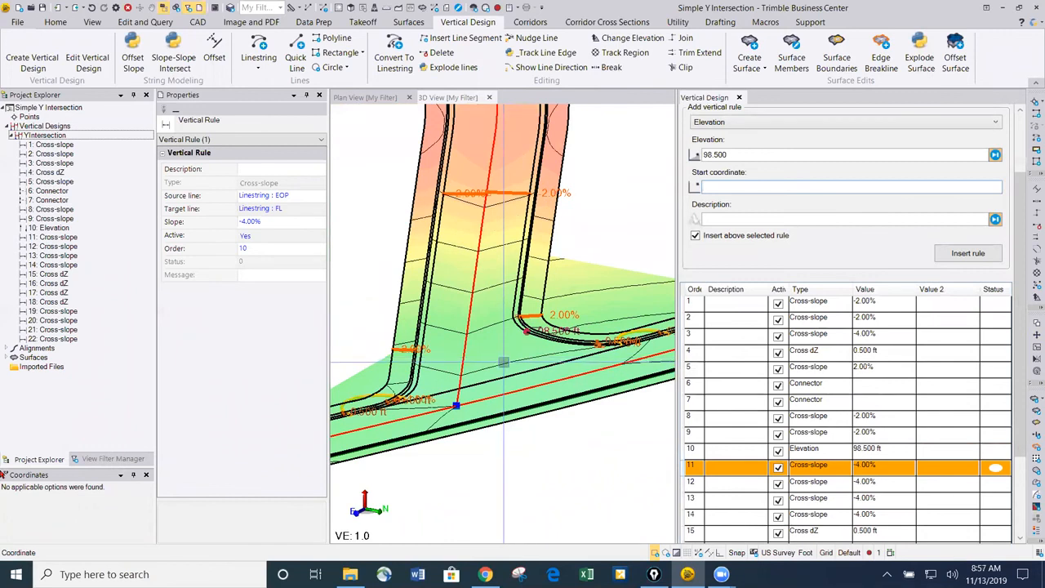
right_drag(504, 362, 501, 366)
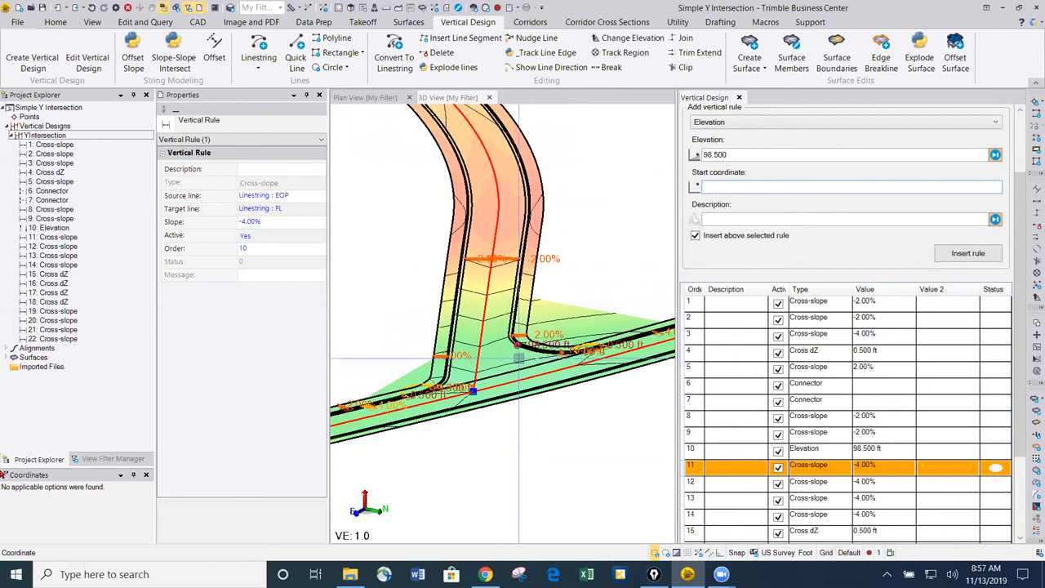
right_drag(518, 356, 454, 335)
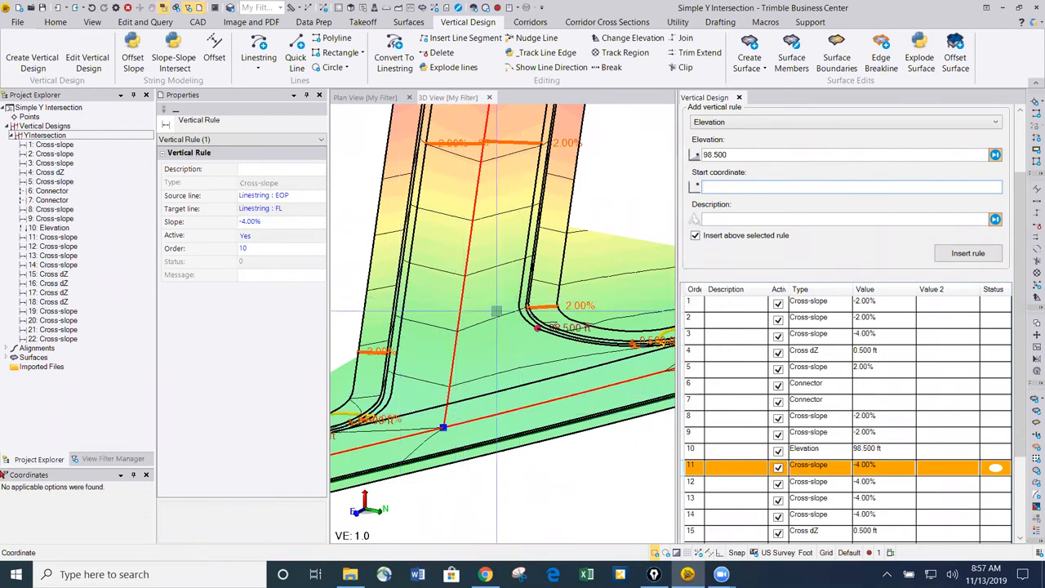
Step: Examine the side road's contours down to the main road and the overall Y intersection surface in 3D
scroll(479, 298, down, 3)
middle_drag(479, 305, 492, 348)
scroll(450, 345, up, 3)
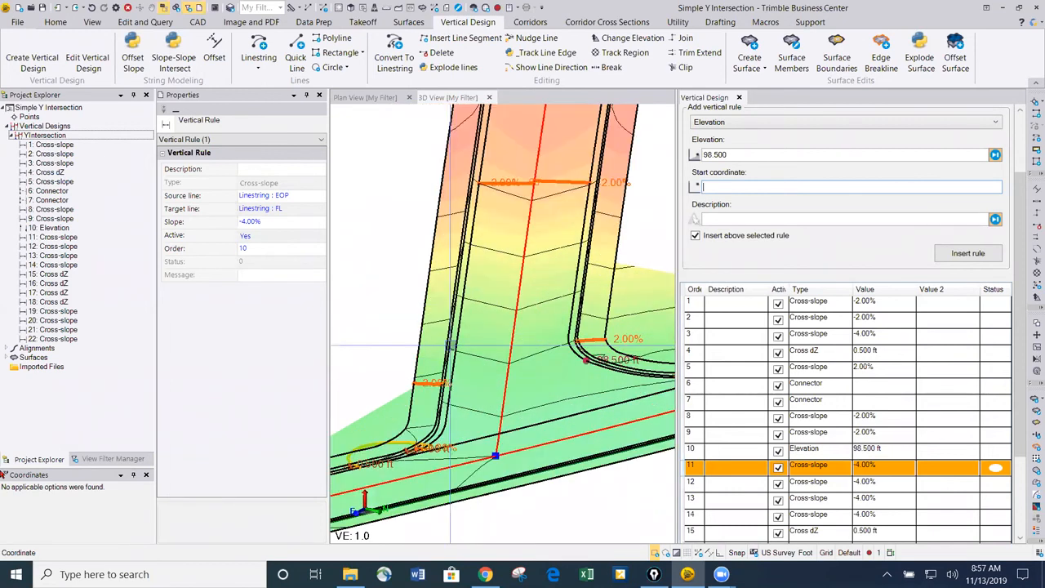
scroll(450, 344, up, 2)
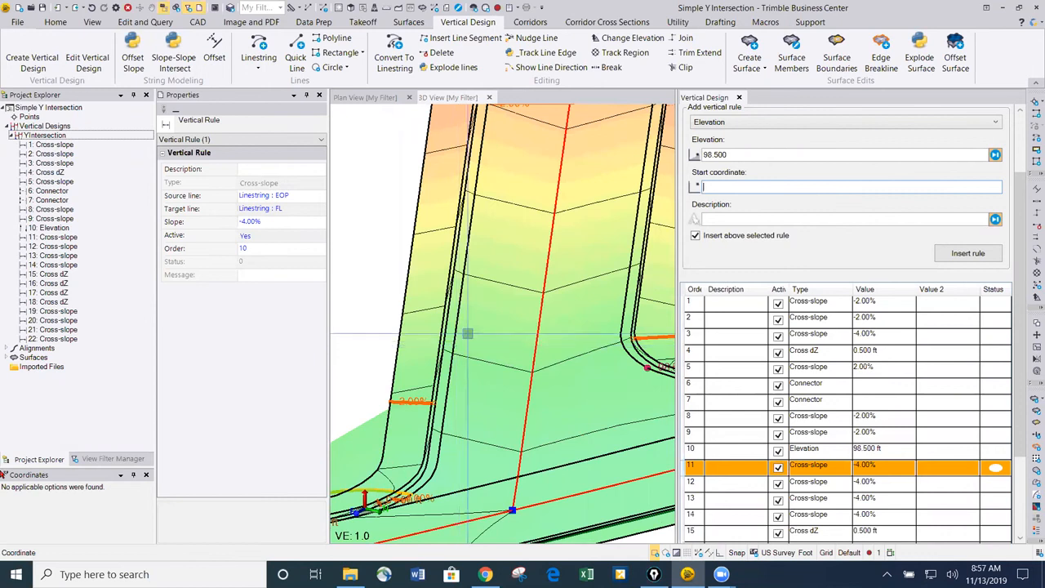
scroll(462, 337, down, 1)
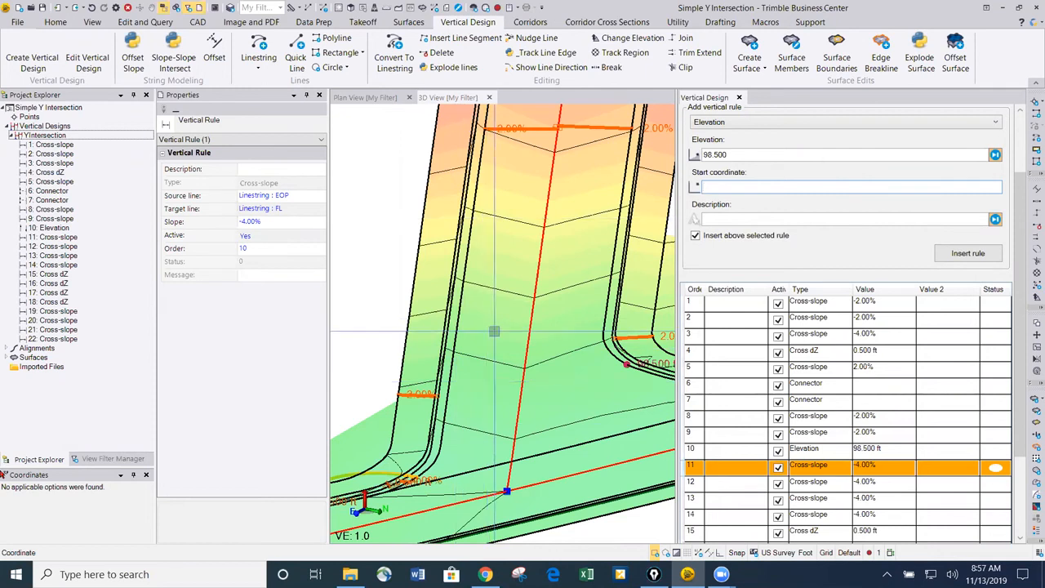
scroll(498, 302, down, 5)
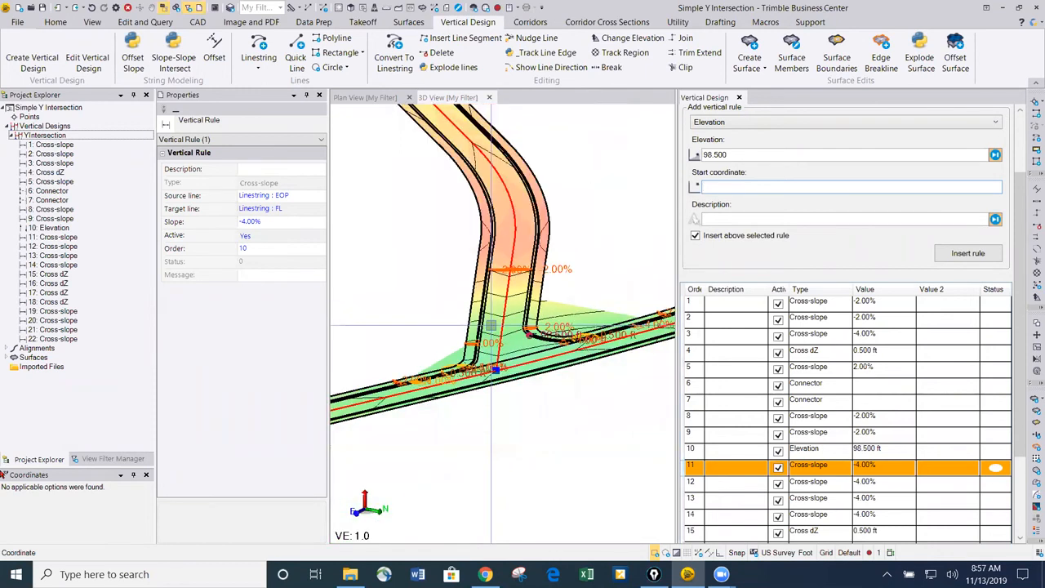
middle_drag(560, 415, 560, 413)
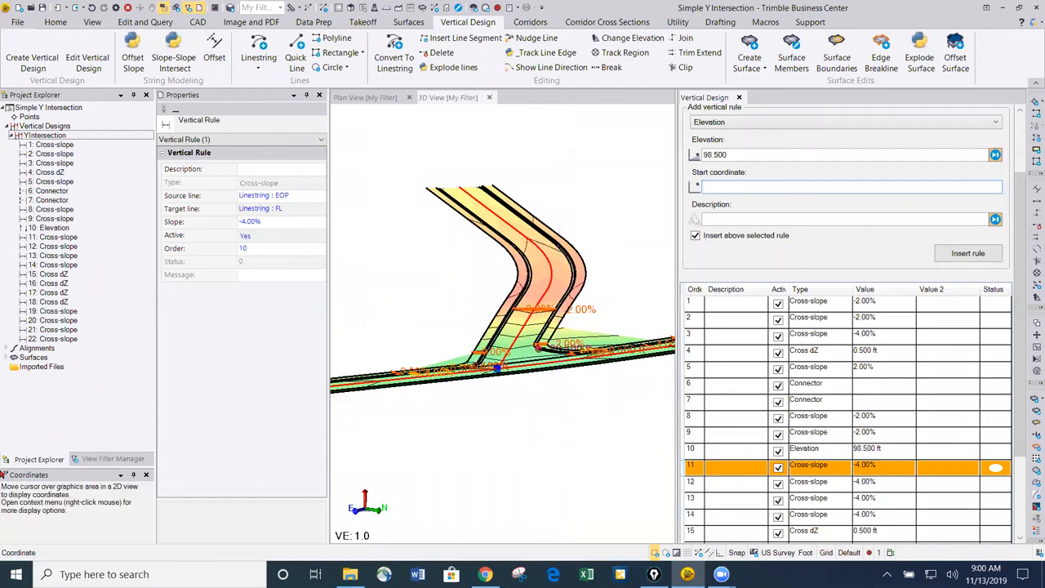
Step: Open the Slope-Slope Intersect macro command and close the Vertical Design editor
click(769, 23)
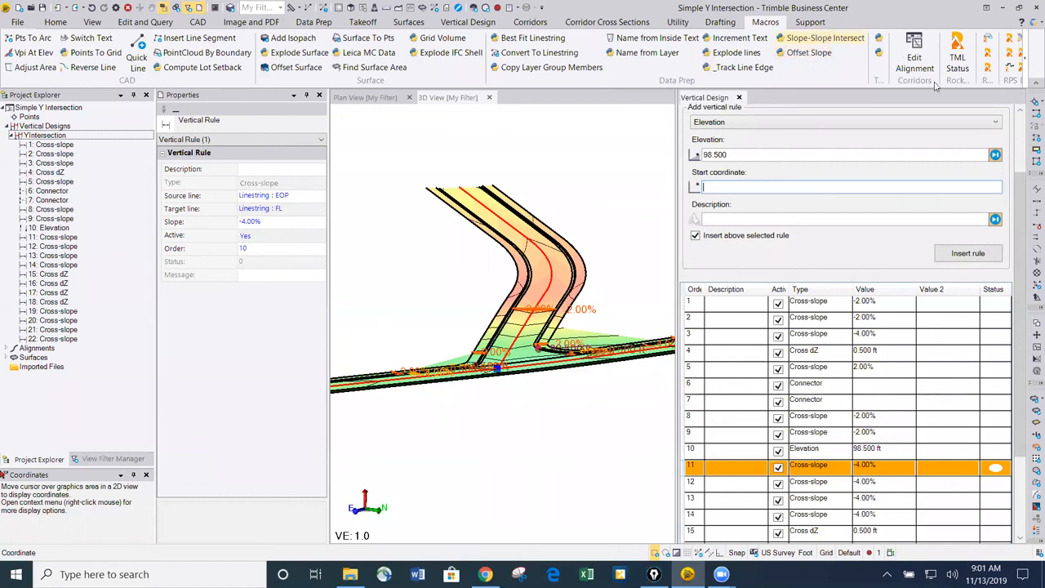
click(957, 59)
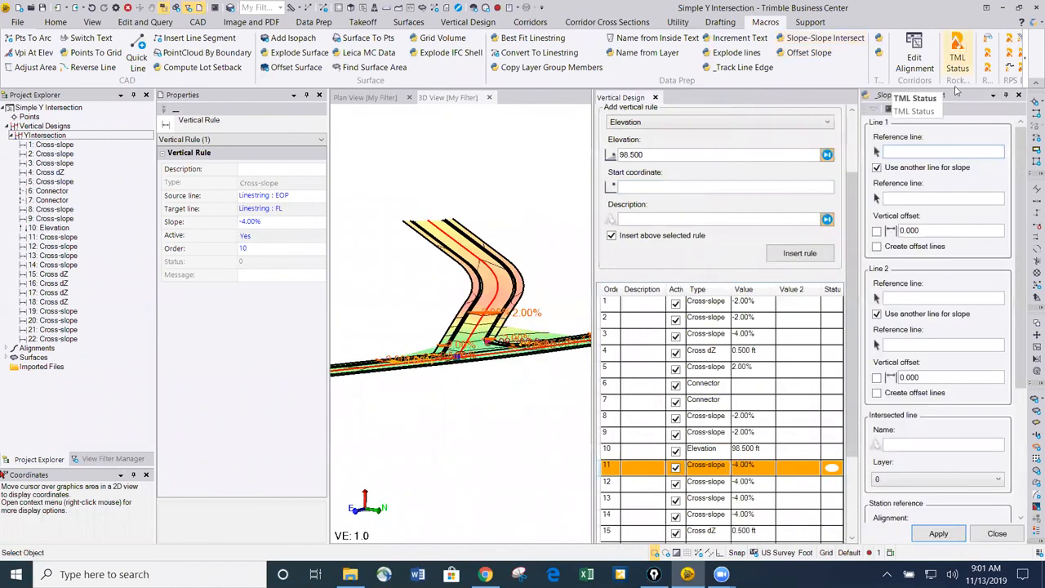
click(655, 97)
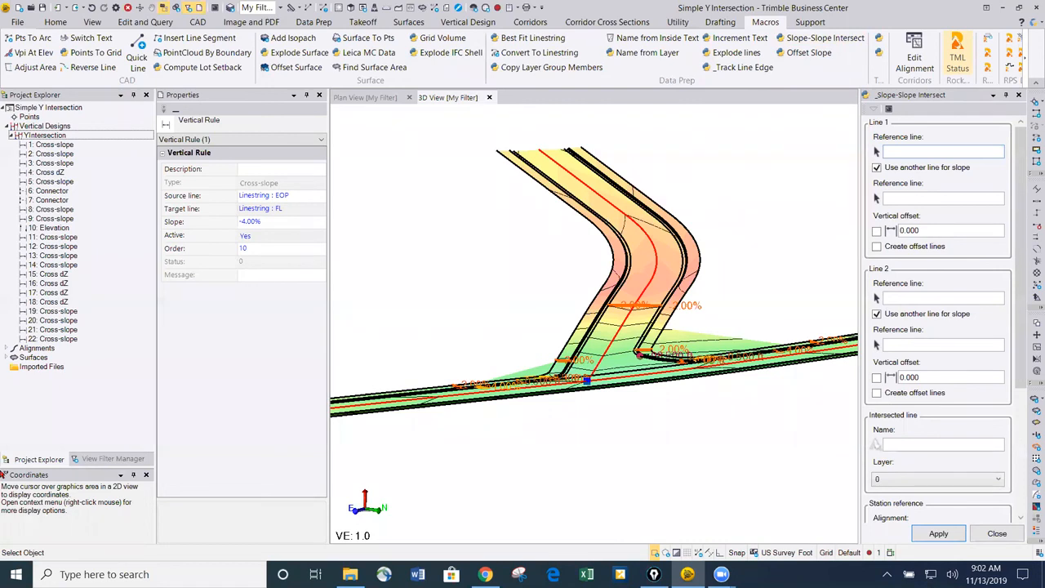
Step: Check the licences and the installed and latest versions of the macros in TML Status, and return to the 3D intersection model
click(959, 39)
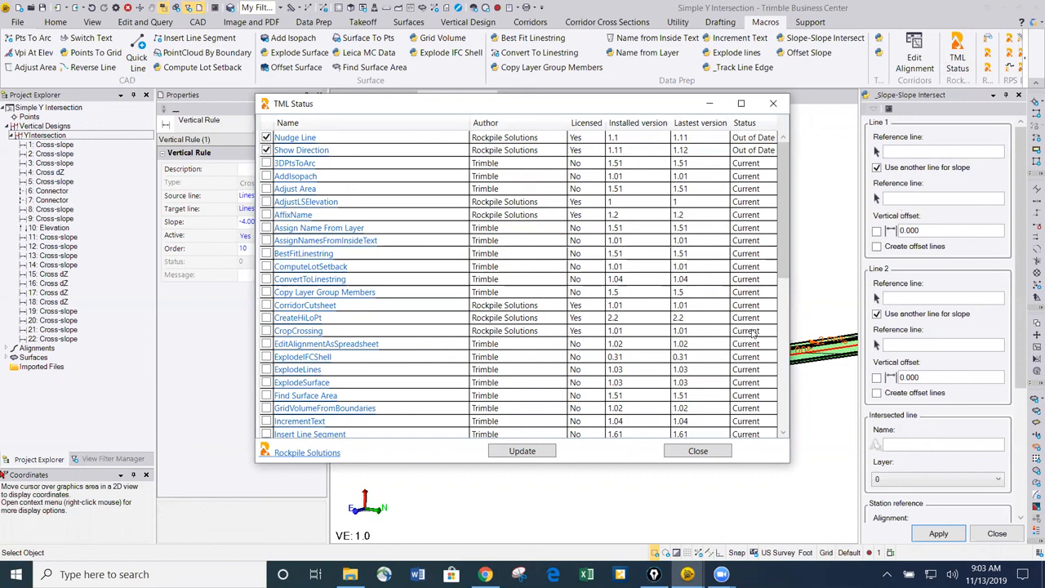
click(699, 451)
middle_drag(577, 295, 595, 313)
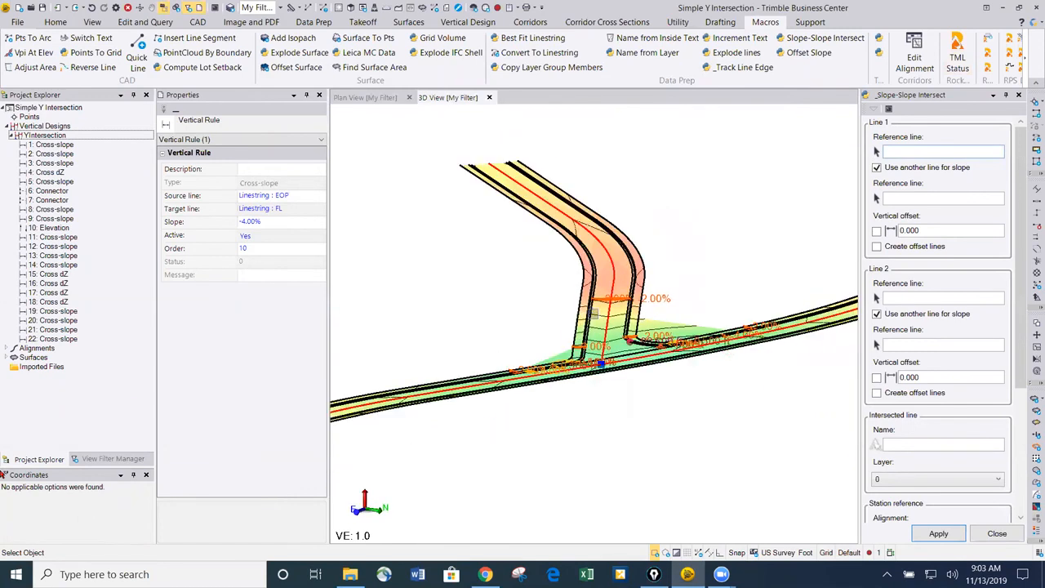